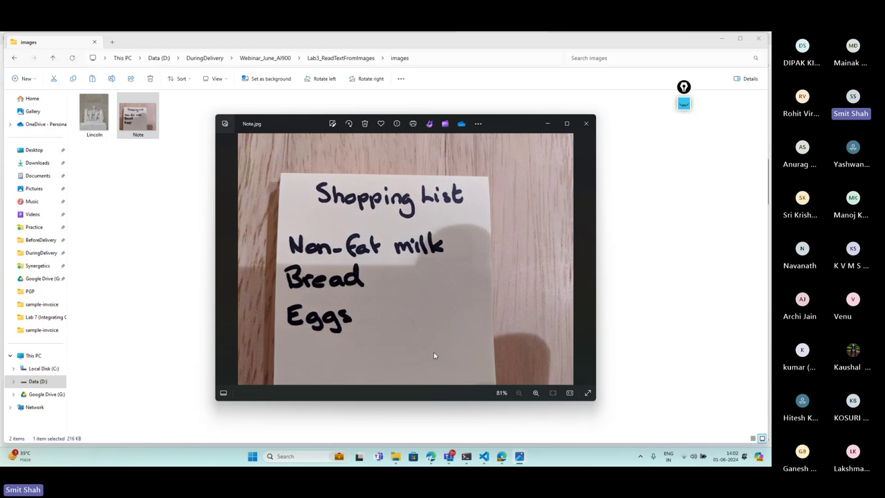
Close the Note.jpg preview, put the file window away, and bring up the webinarmultiresource keys page in the Azure portal
click(585, 123)
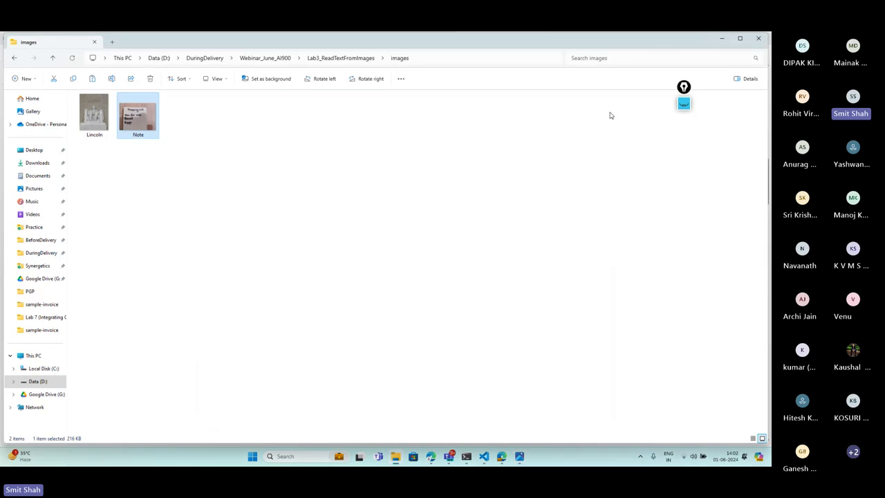
click(721, 40)
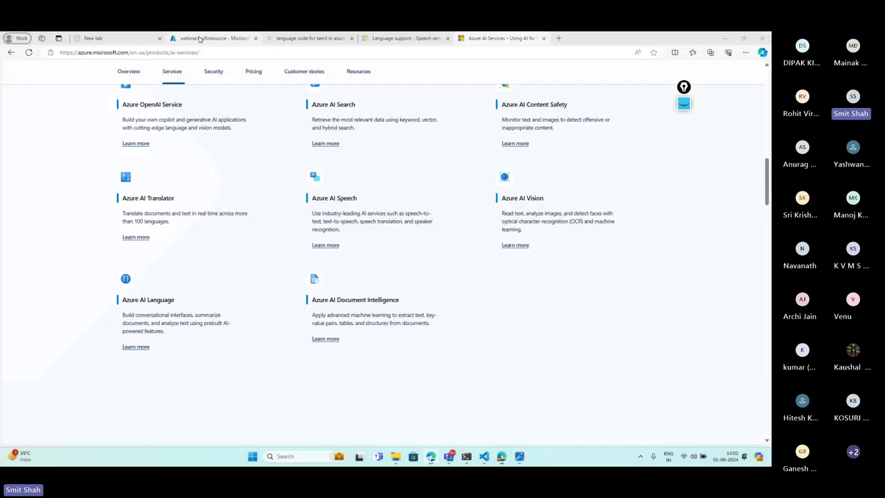
click(199, 39)
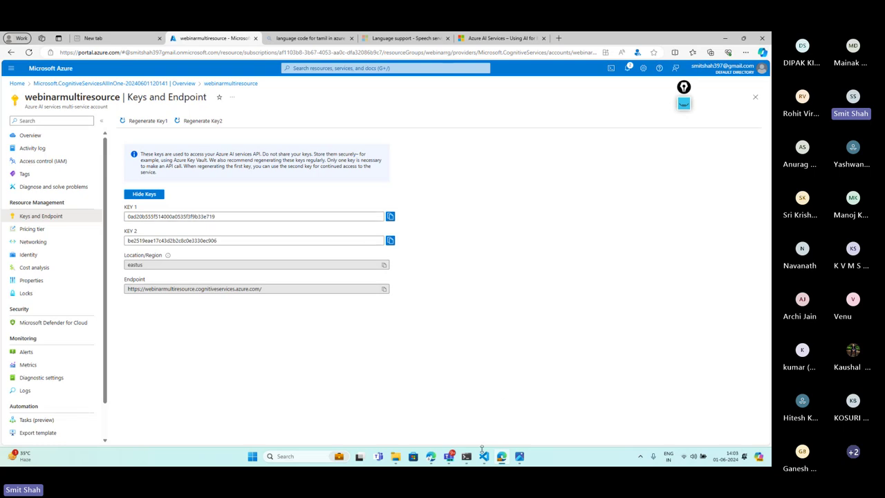
Switch to the Webinar_June_AI900 project in VS Code, expand the Lab3 folder, and refresh the project's file tree
mouse_move(484, 459)
click(524, 398)
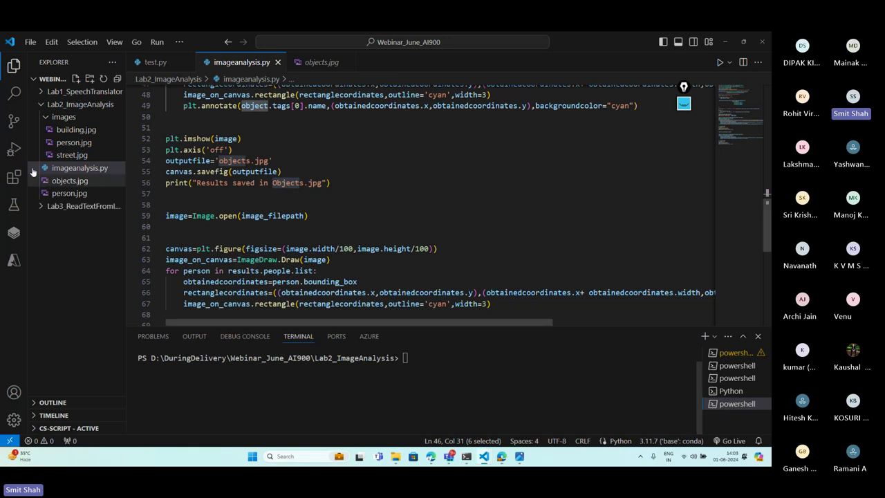
click(41, 106)
click(56, 117)
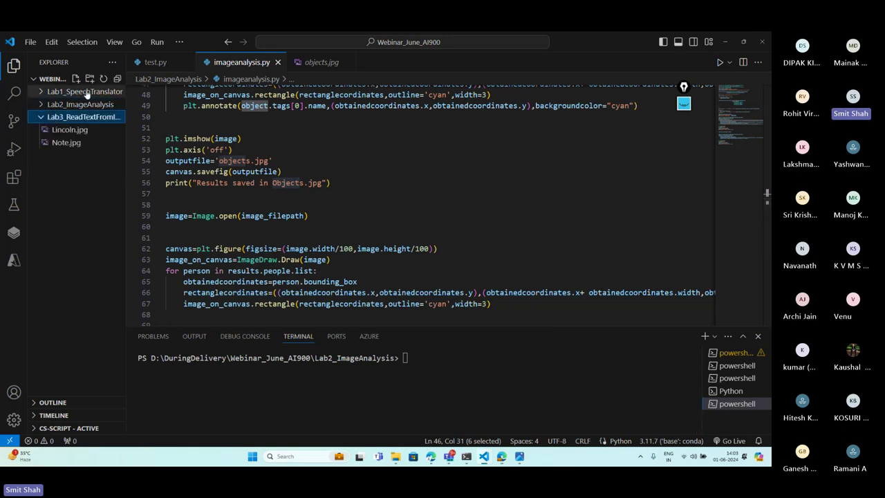
click(103, 79)
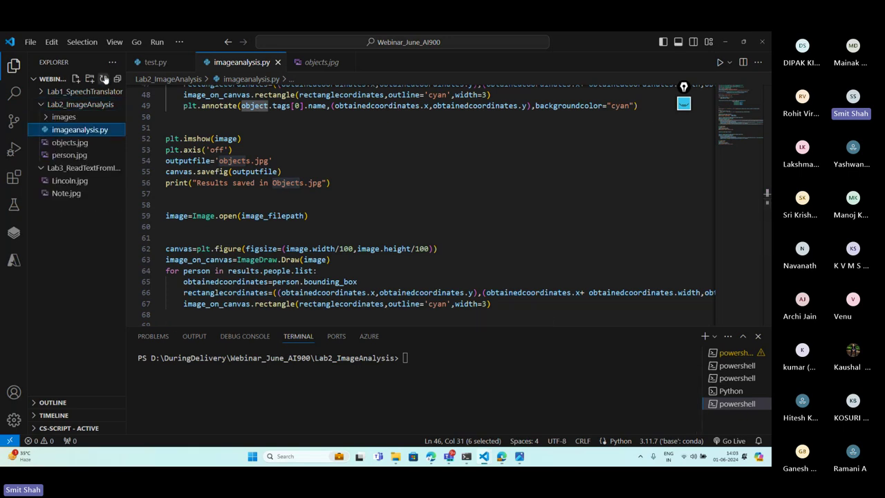
Create a new file named readtext.py in the Lab3_ReadTextFromImages folder
right_click(62, 171)
click(99, 174)
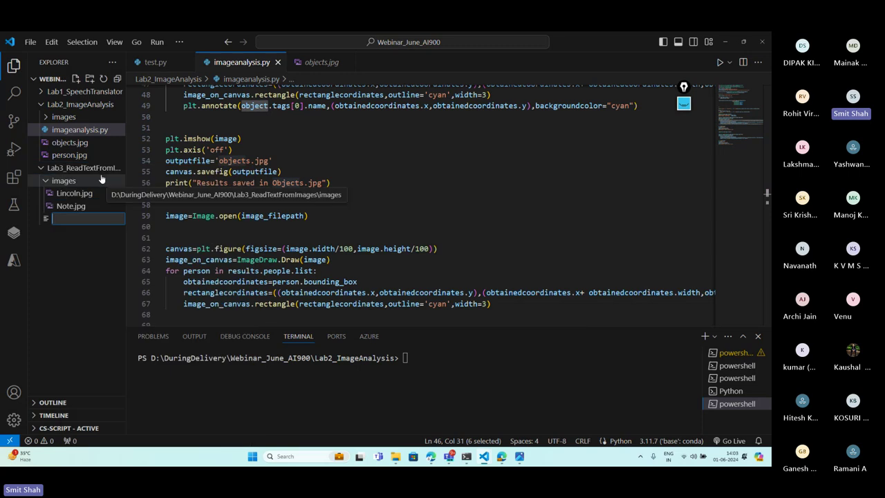
text(re)
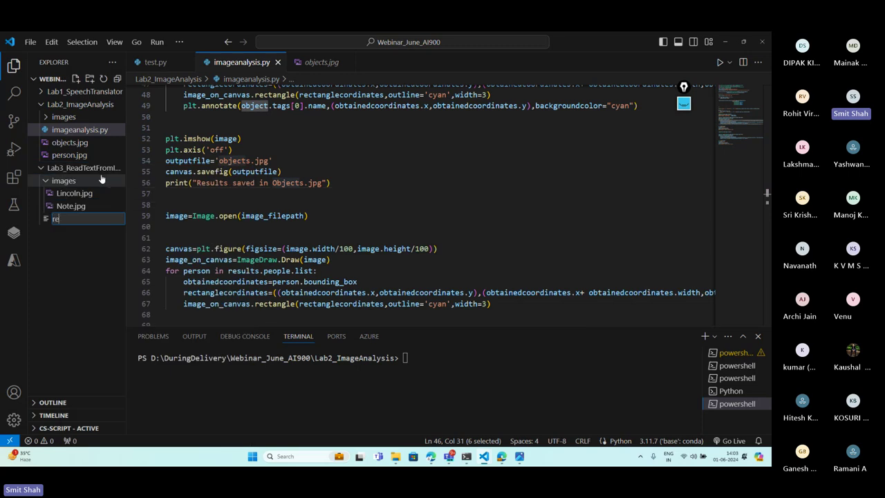
text(adtext.py)
key(Return)
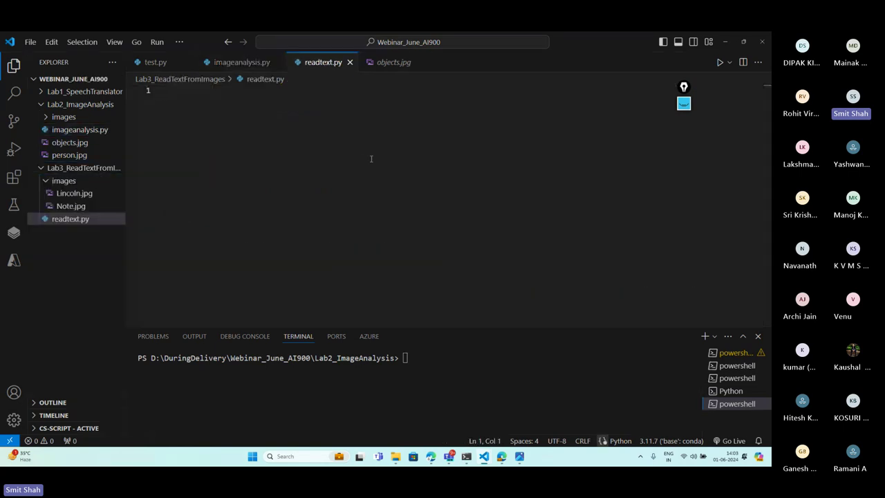
Close objects.jpg and copy KEY 1 from the webinarmultiresource keys page in the Azure portal
click(419, 62)
click(725, 43)
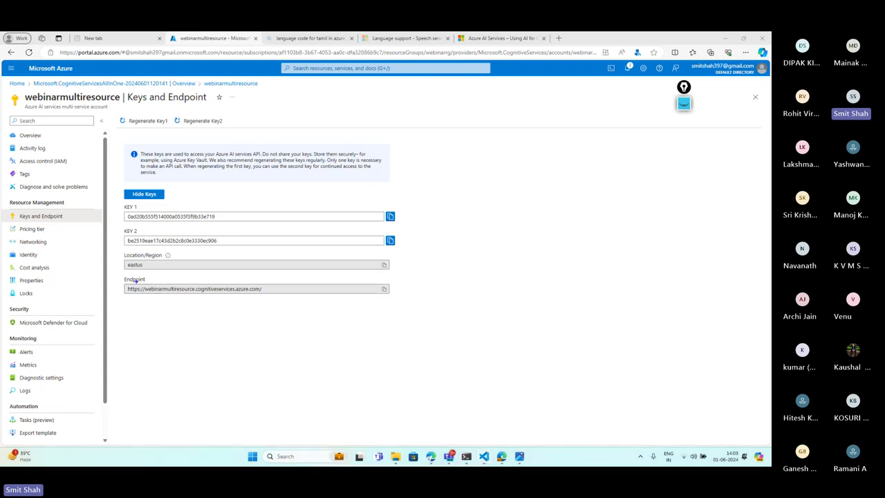
drag(125, 276, 400, 307)
mouse_move(117, 209)
mouse_down()
mouse_move(273, 227)
mouse_move(398, 227)
mouse_up()
key(Escape)
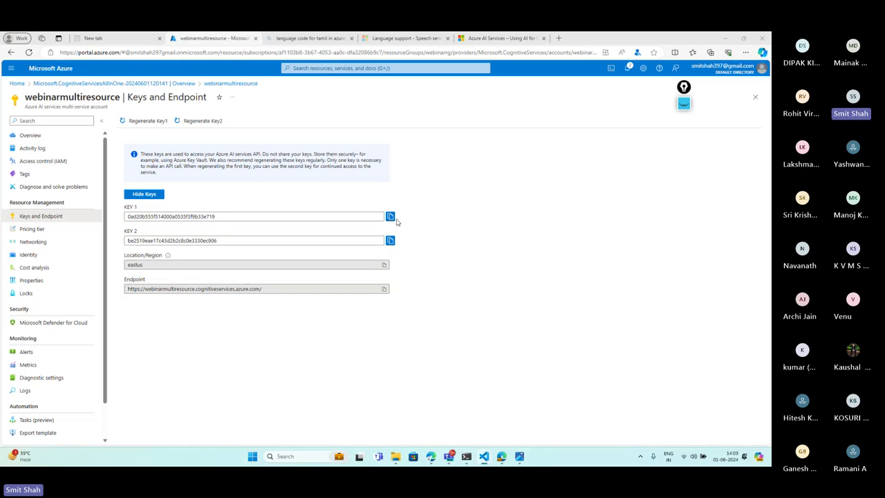
click(390, 217)
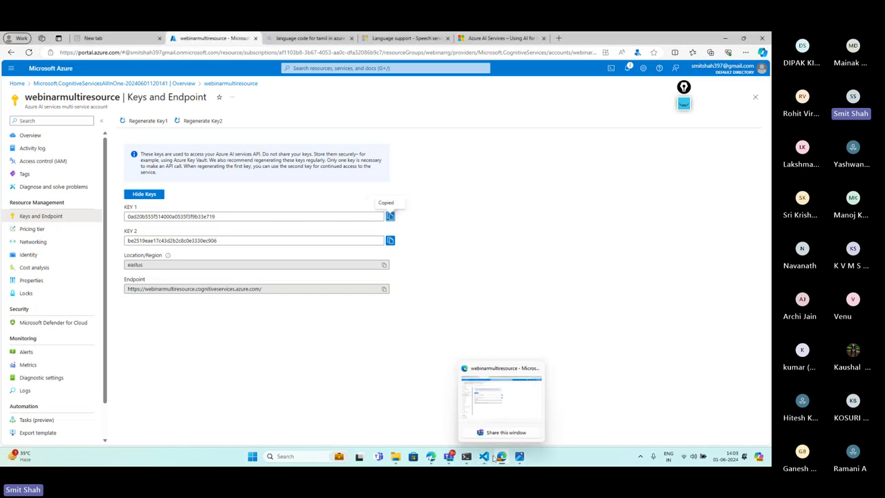
Return to readtext.py in VS Code and define a resource_key variable with an empty string
mouse_move(484, 457)
click(505, 434)
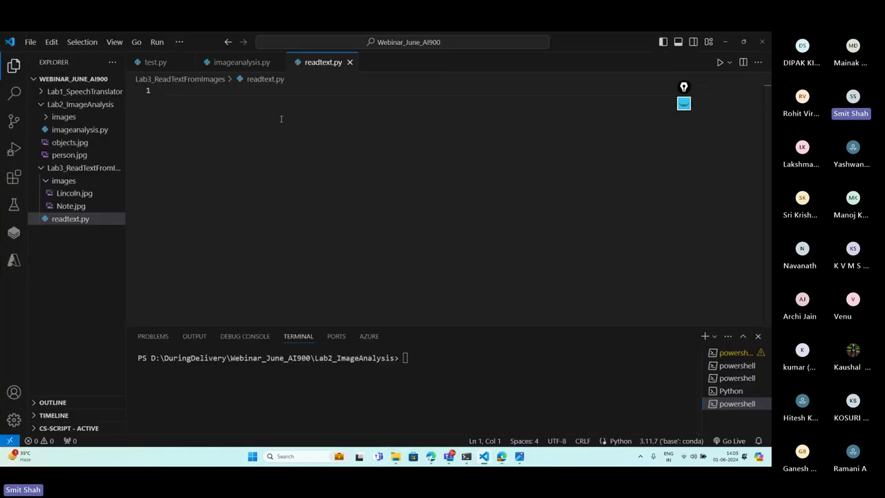
text(resource)
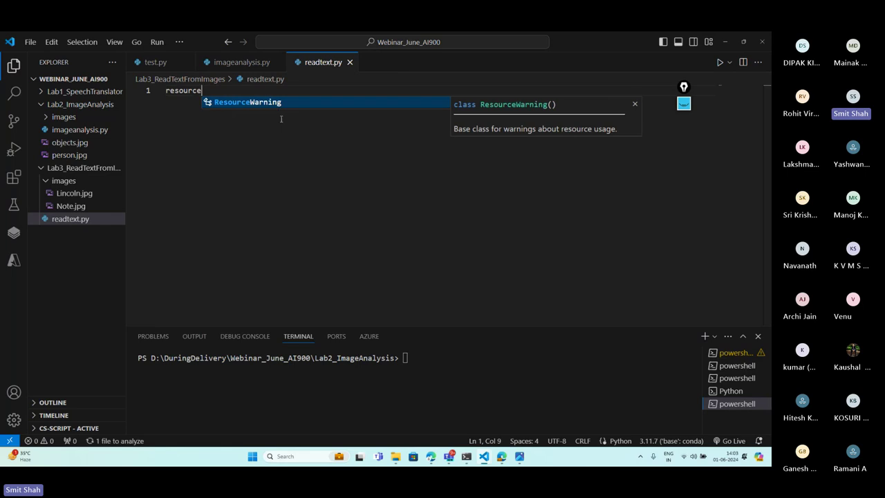
text(_key=")
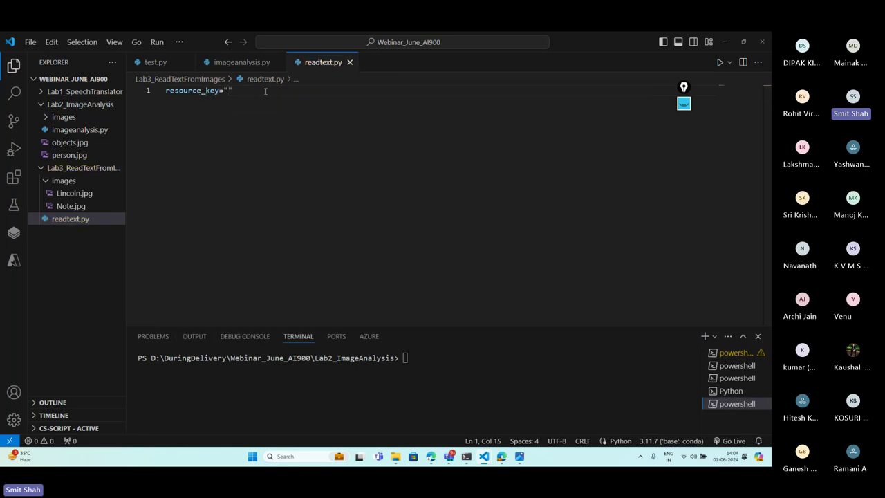
Copy all the code of imageanalysis.py, including its resource key, and send it in the Teams meeting chat
click(247, 64)
click(356, 194)
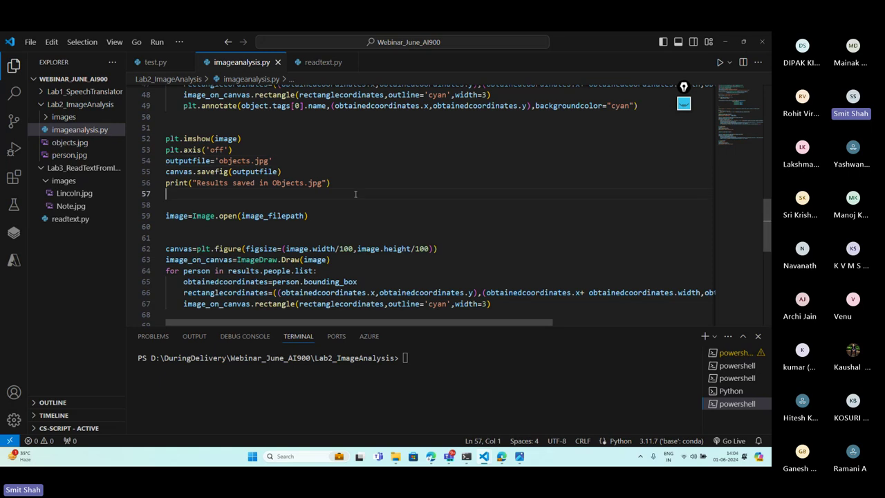
key(ctrl+a)
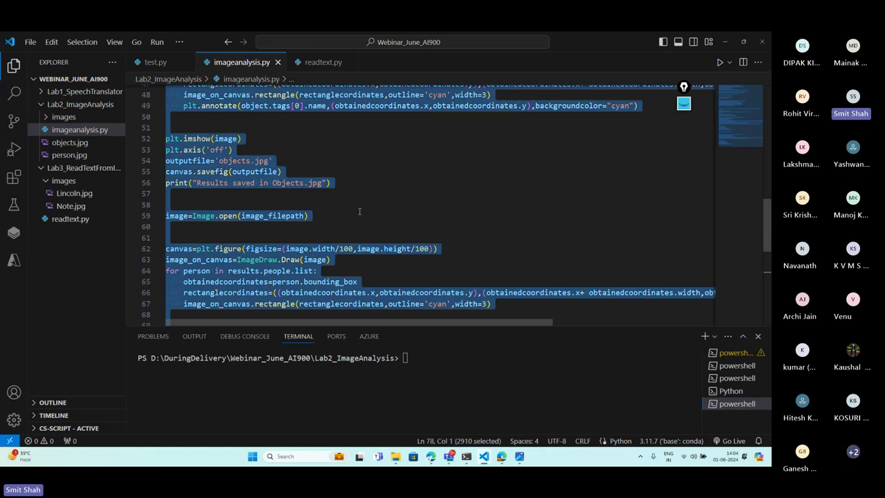
click(449, 456)
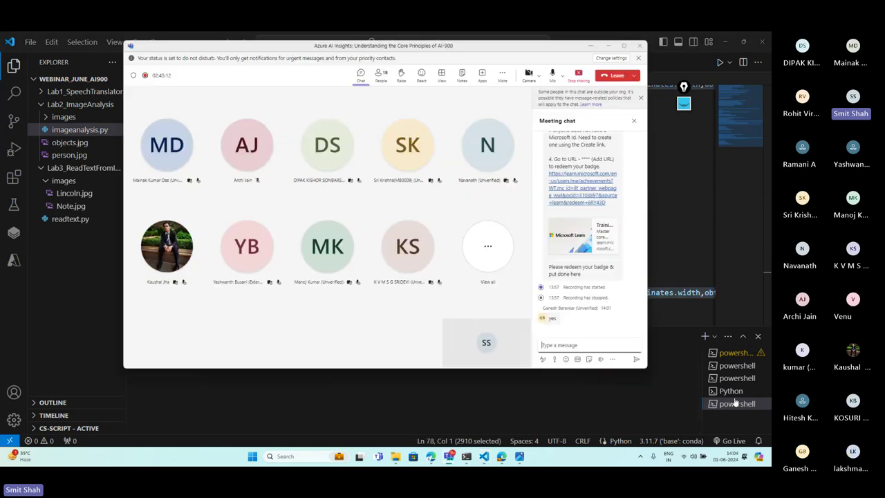
click(579, 344)
key(ctrl+v)
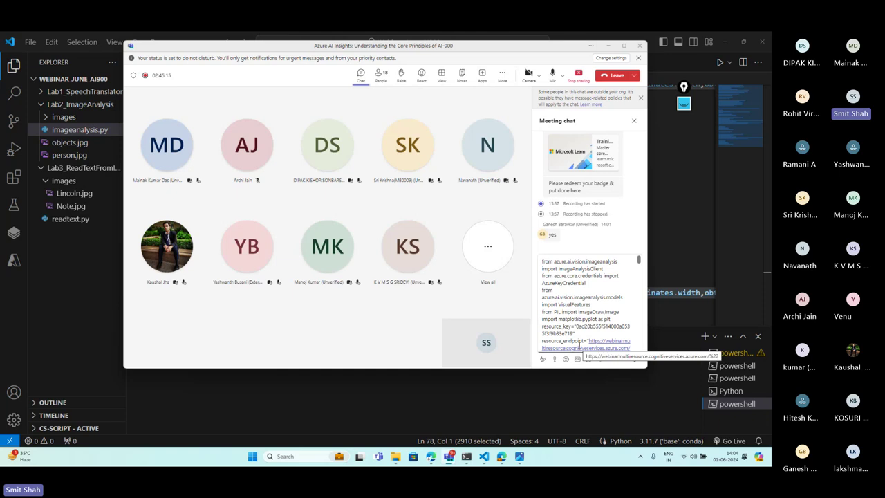
key(Return)
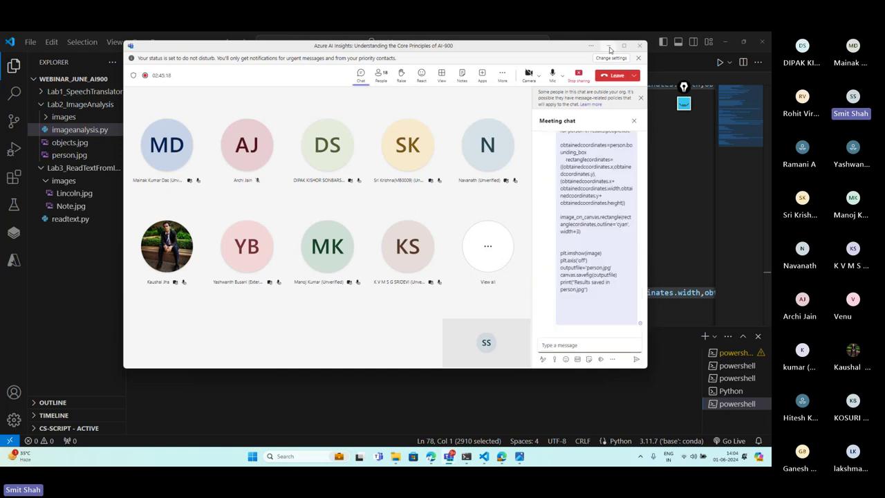
click(609, 47)
Copy KEY 1 from the Azure portal and paste the API key as the resource_key value in readtext.py
click(322, 62)
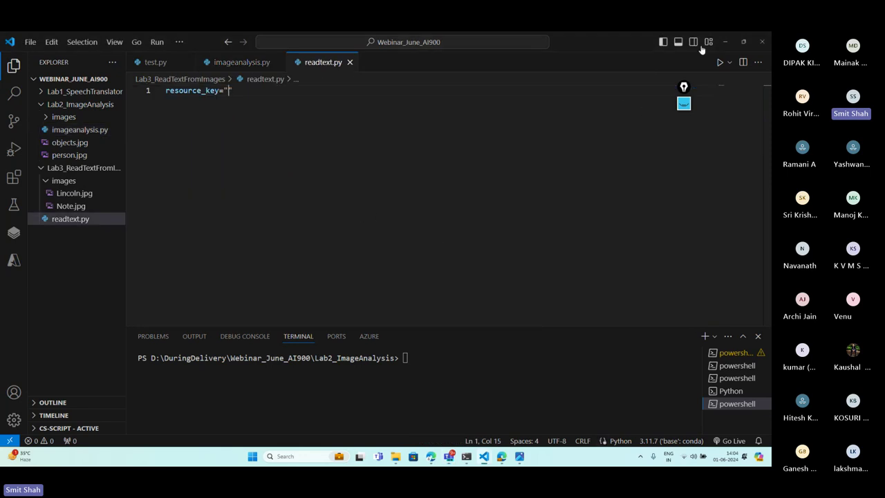
click(725, 42)
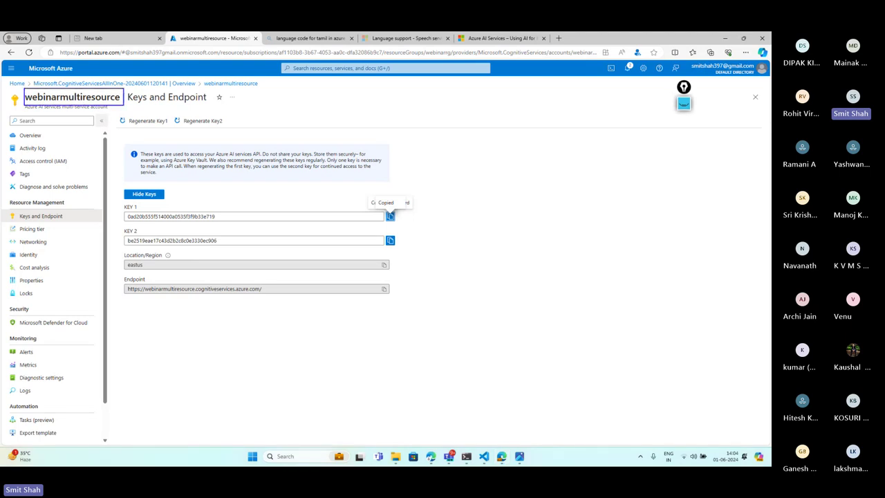
click(391, 218)
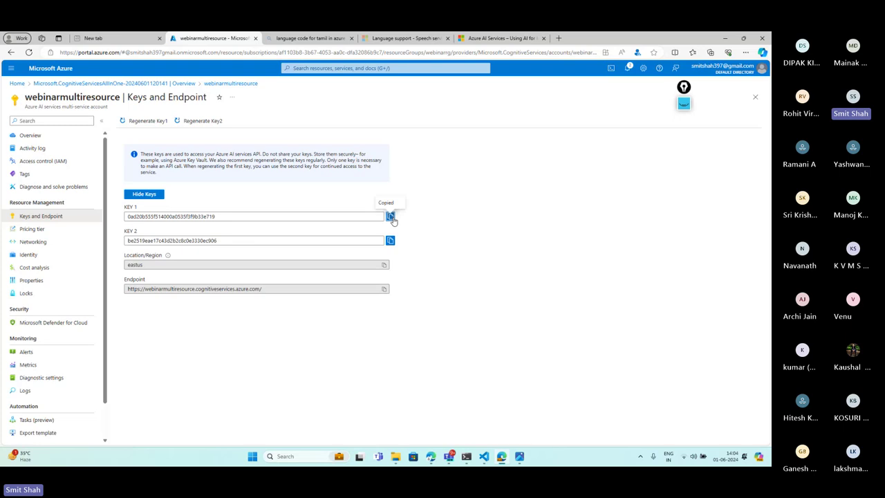
mouse_move(484, 457)
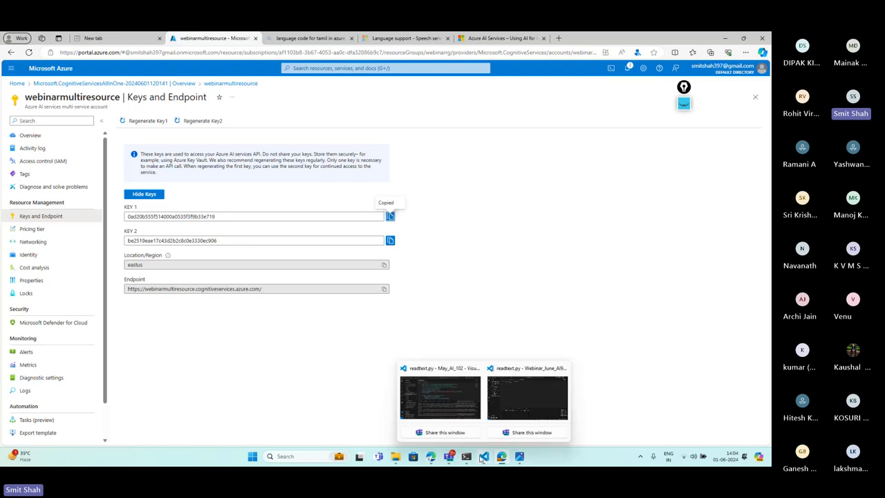
click(495, 390)
key(ctrl+v)
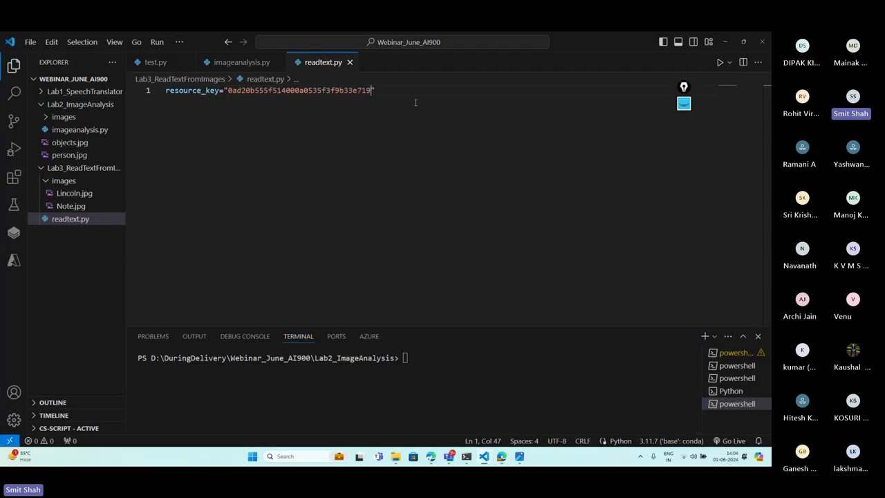
key(Return)
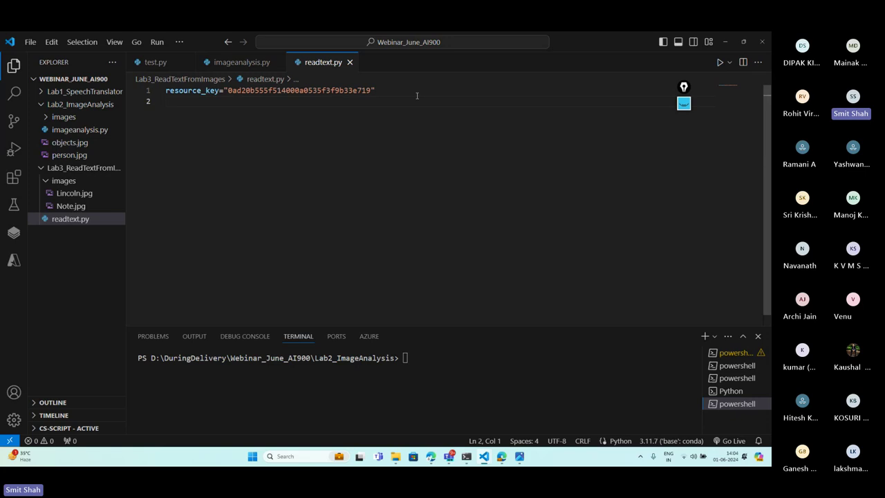
click(726, 45)
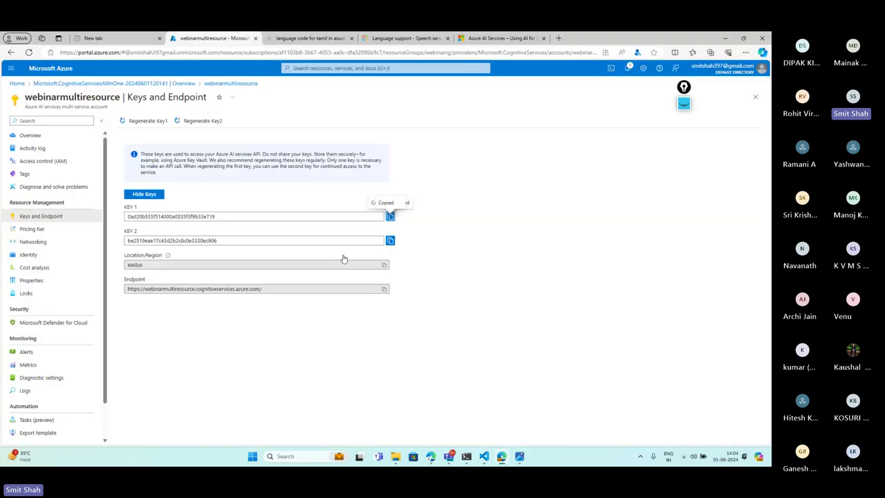
click(384, 288)
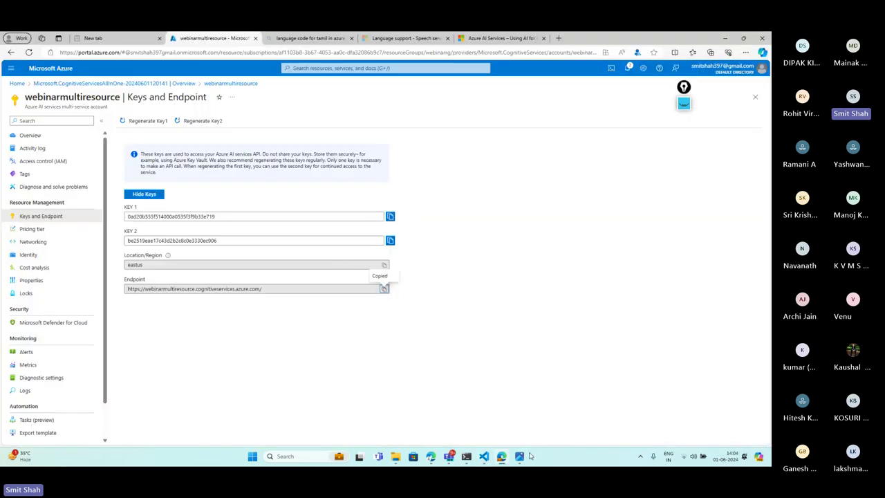
click(484, 457)
text(resource)
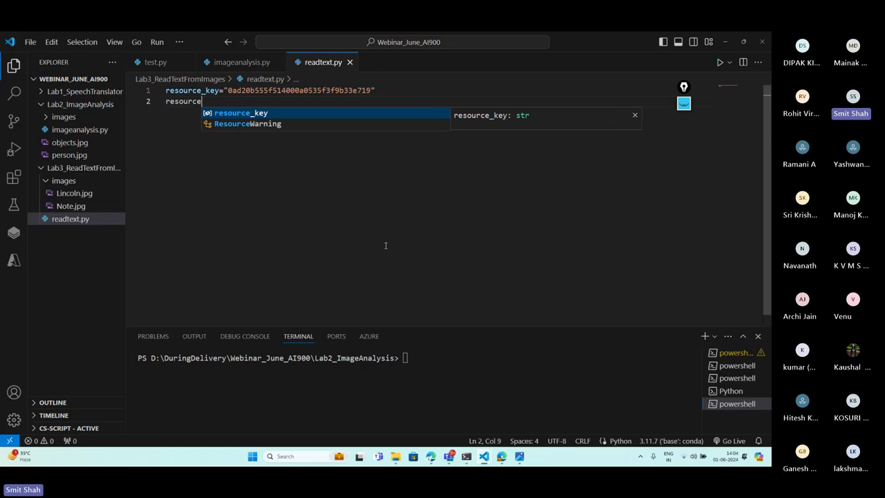
text(_endpoint=)
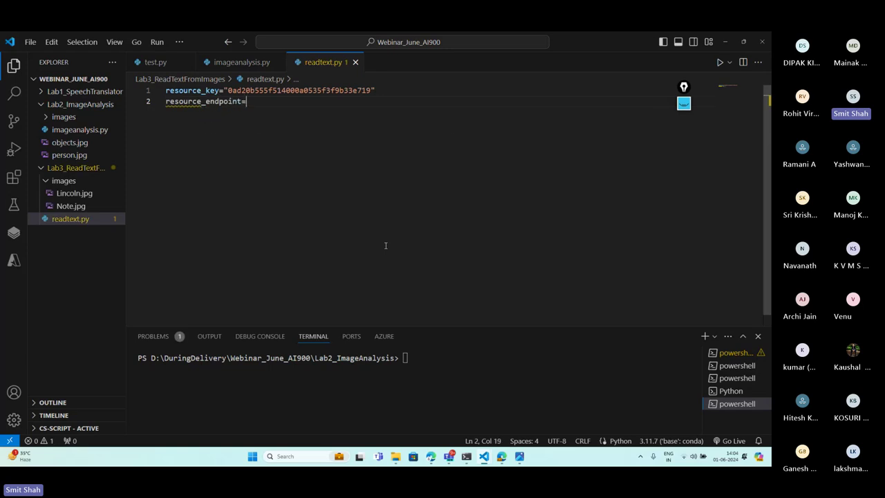
text(")
key(ctrl+v)
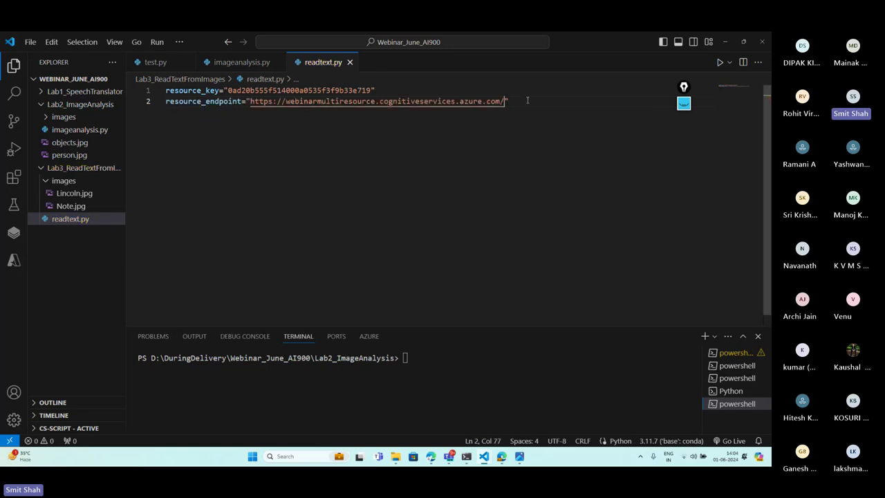
key(Return)
key(Return)
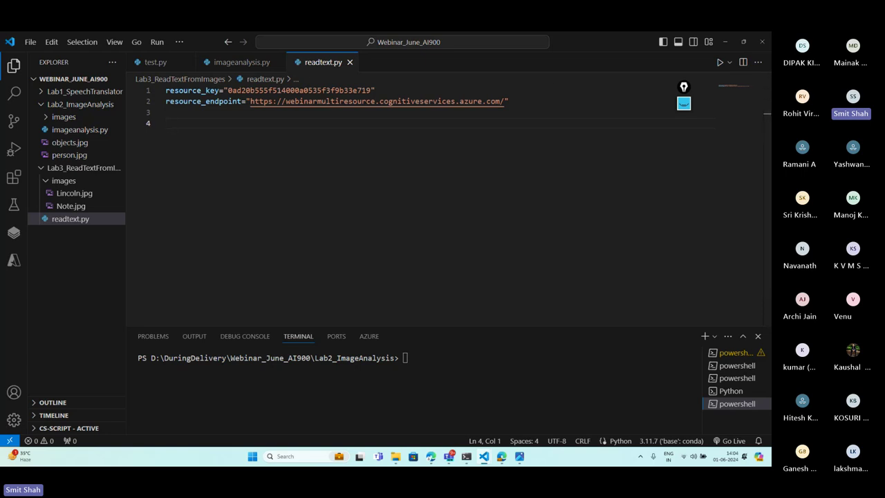
Copy the ImageAnalysisClient import from imageanalysis.py to the top of readtext.py and remove the leftover "from" below the endpoint
text(from)
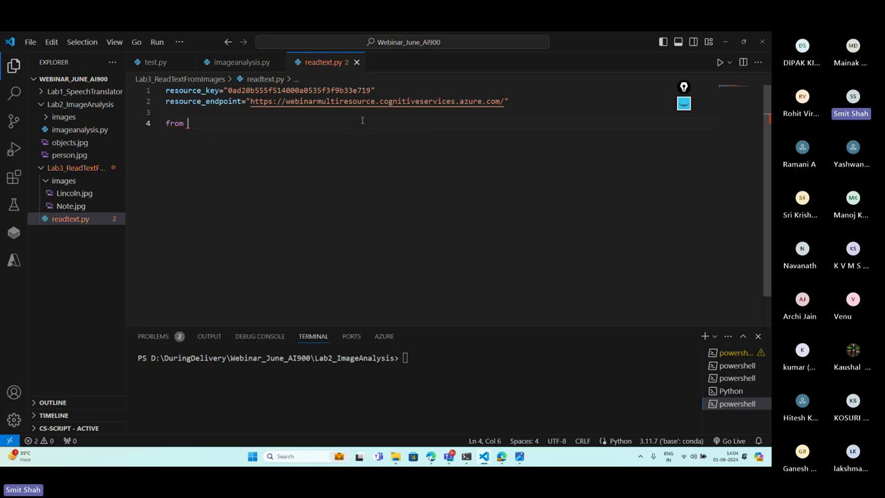
click(238, 62)
key(ctrl+a)
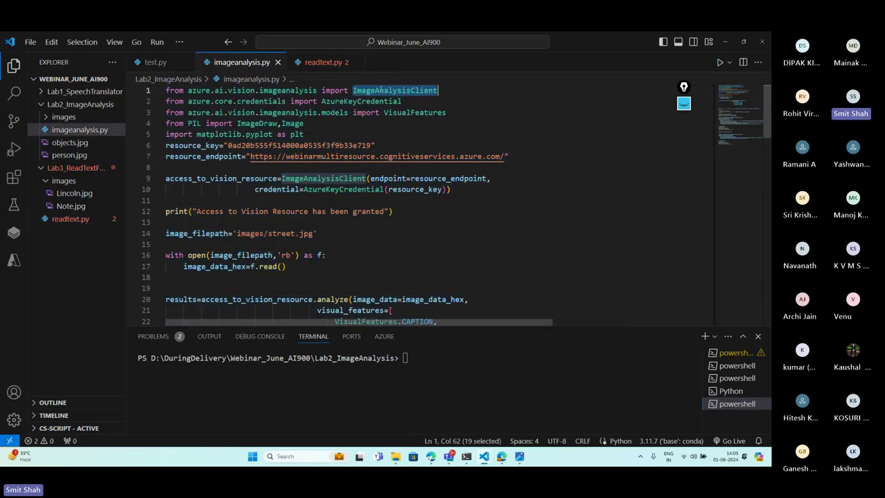
click(319, 61)
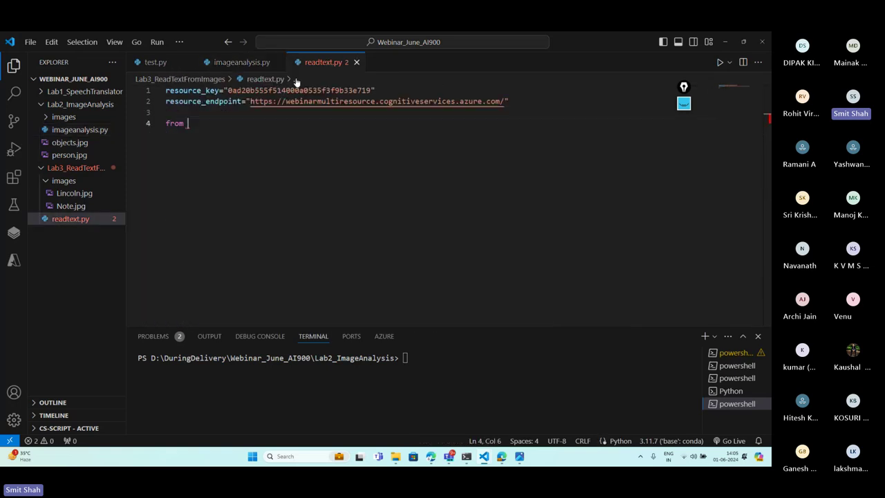
click(167, 90)
key(Return)
key(Return)
click(168, 90)
key(ctrl+v)
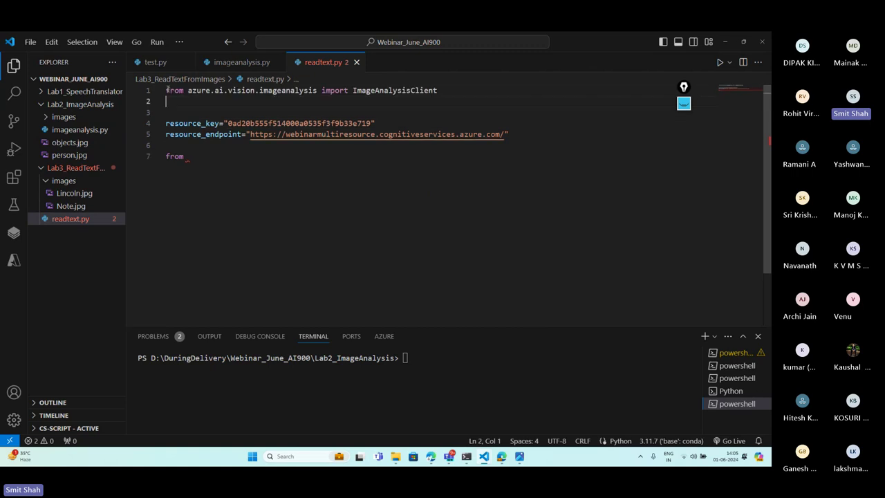
double_click(191, 156)
drag(192, 156, 166, 156)
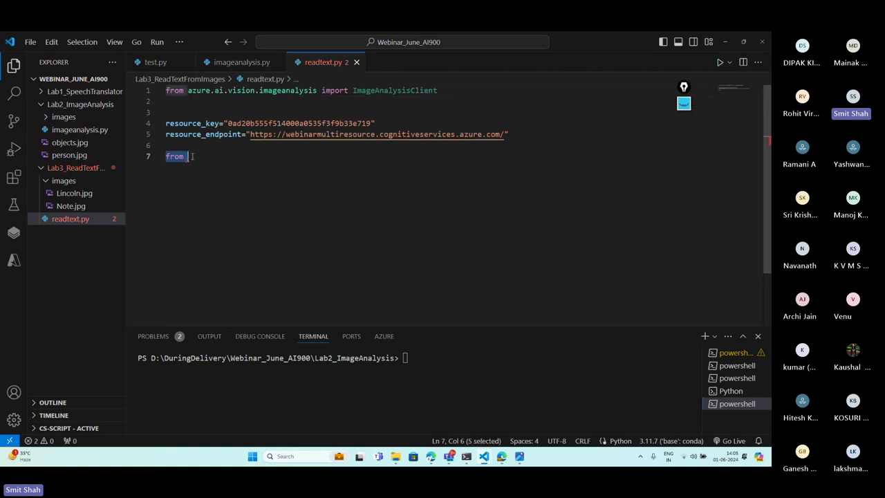
key(BackSpace)
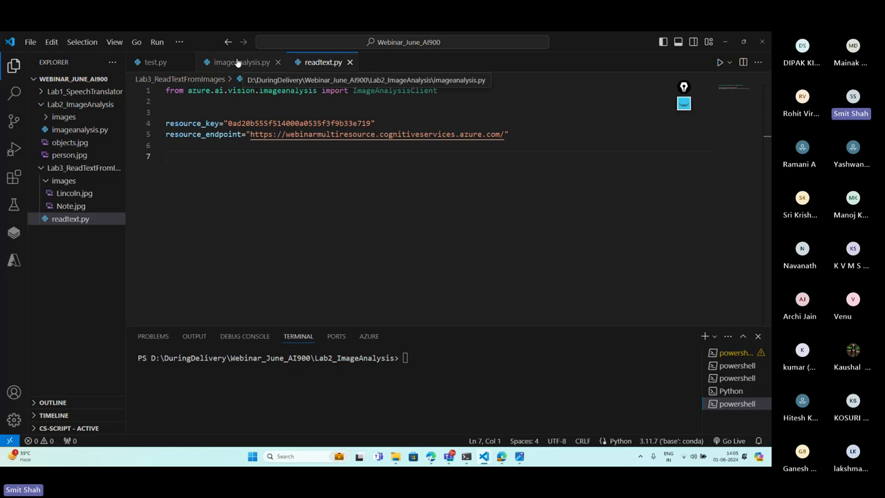
Copy the access_to_vision_resource client definition from imageanalysis.py into readtext.py below the resource_endpoint line
click(238, 63)
click(395, 200)
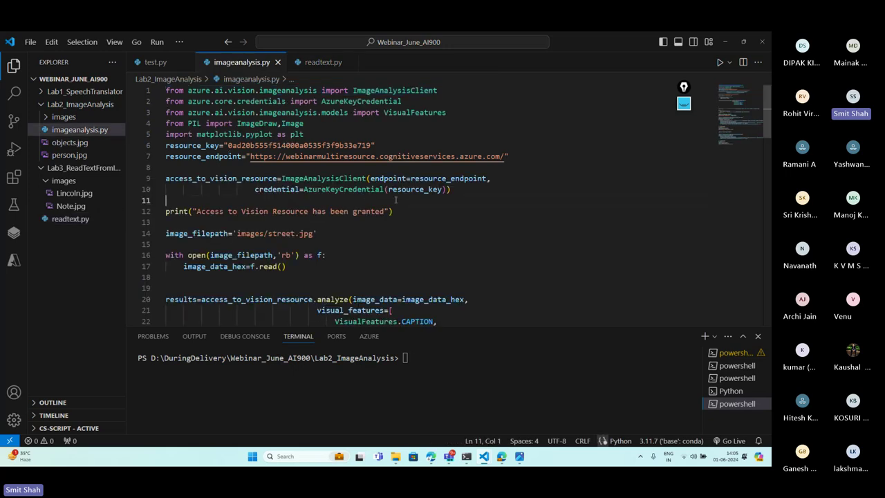
drag(450, 188, 139, 181)
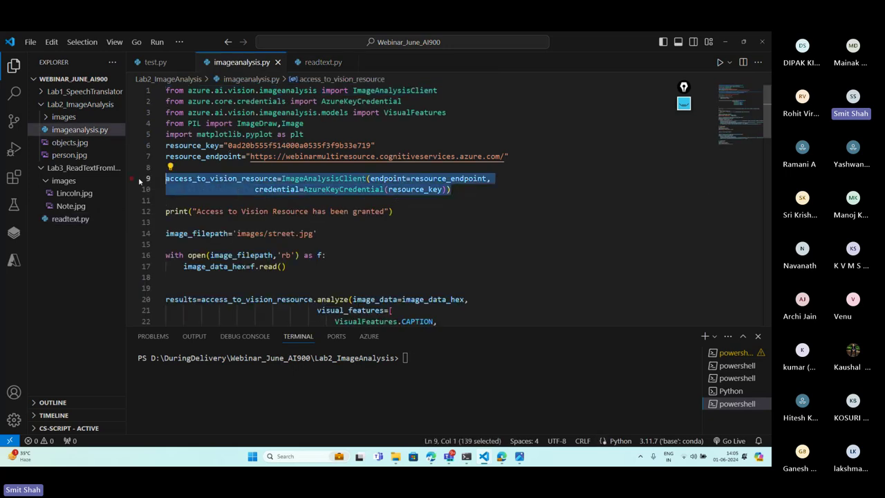
key(ctrl+c)
click(316, 62)
click(257, 159)
key(ctrl+v)
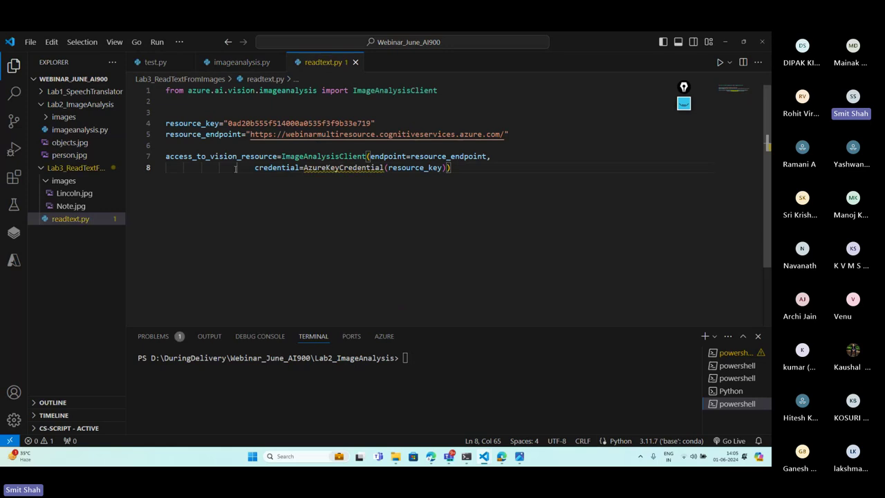
Copy the AzureKeyCredential import from imageanalysis.py into readtext.py below the first import
double_click(343, 167)
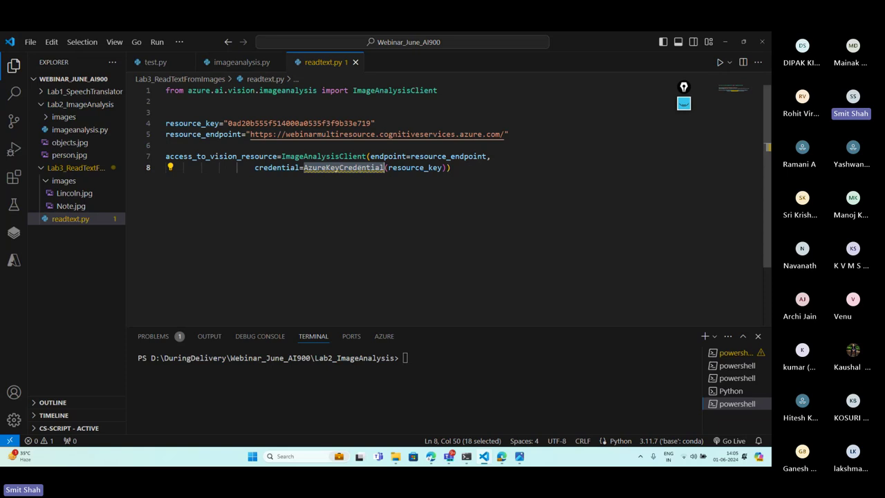
click(251, 64)
double_click(378, 102)
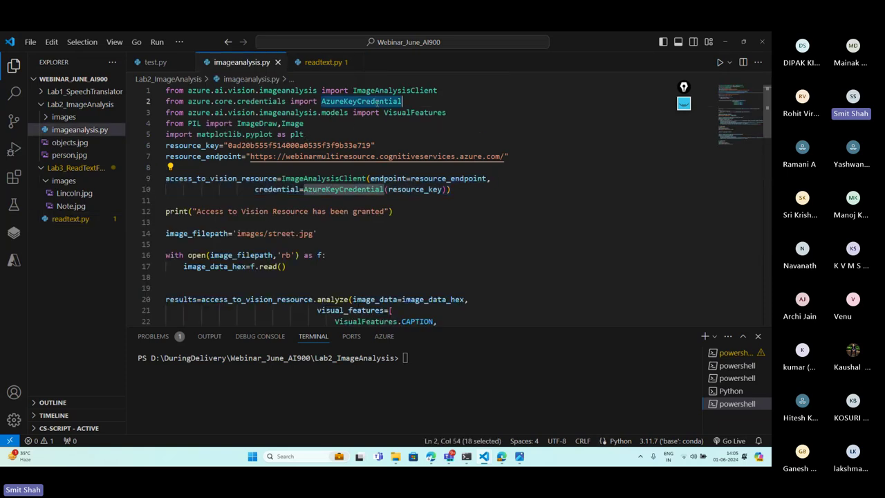
triple_click(377, 102)
click(324, 62)
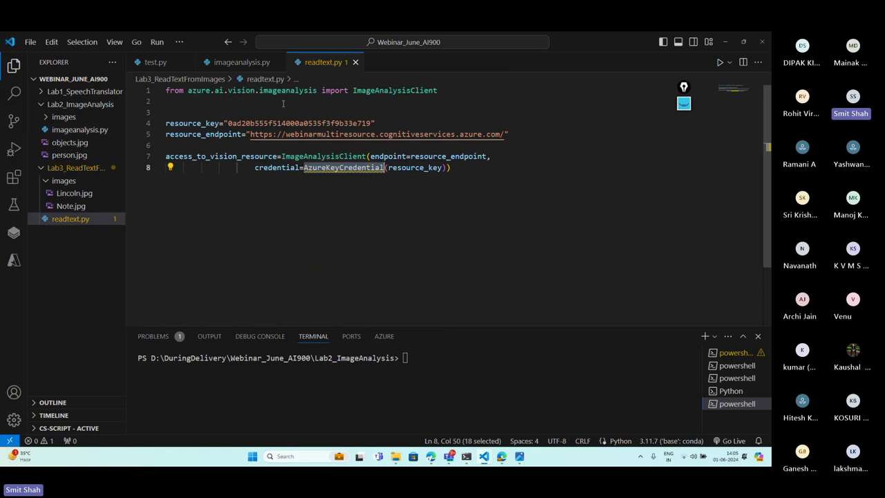
click(282, 103)
key(ctrl+v)
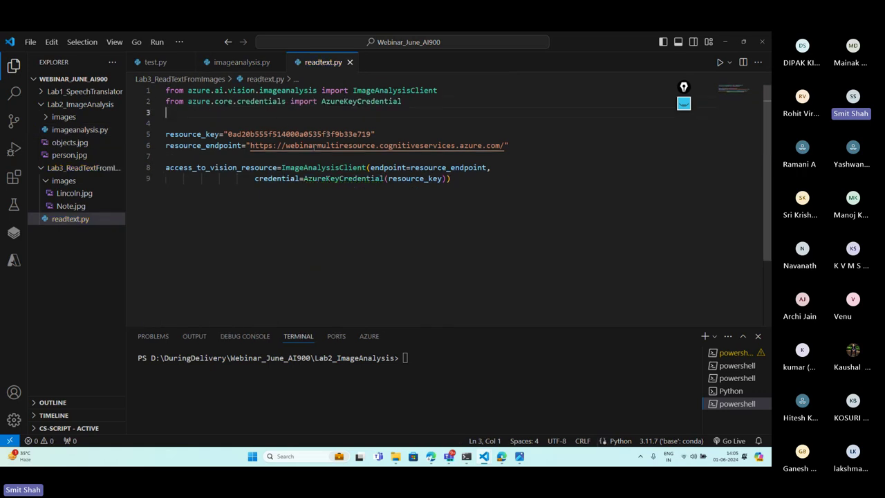
Add a print statement below the client definition with the text "Access to the vision resource has been granted"
click(471, 182)
key(Return)
key(Return)
text(print())
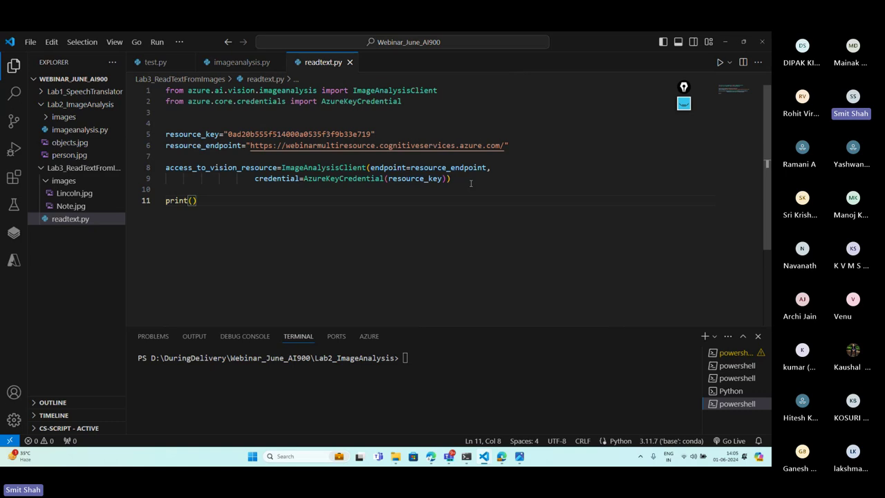
text("Access to the vision )
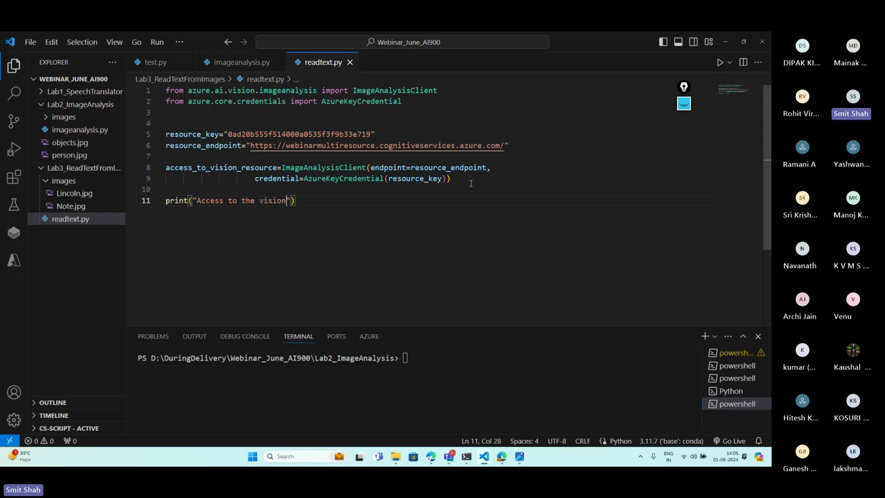
text(resource has)
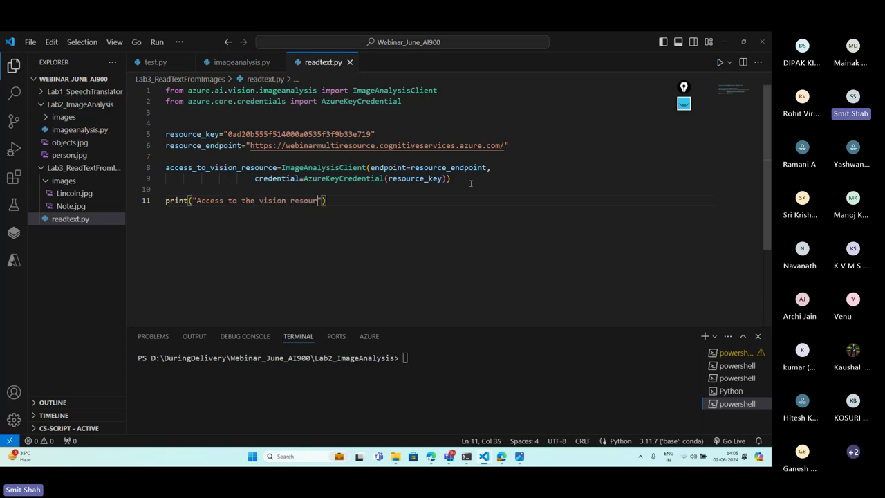
text( been granted)
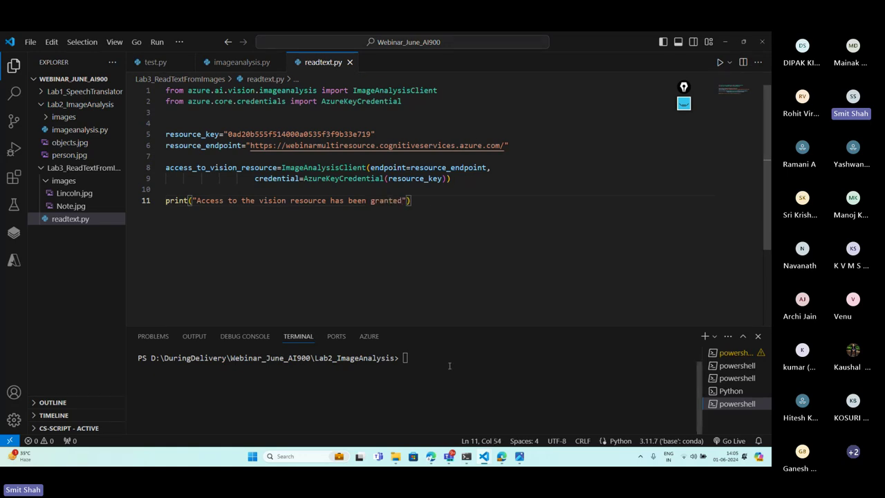
Open a terminal in the Lab3_ReadTextFromImages folder and run "python readtext.py"
click(446, 362)
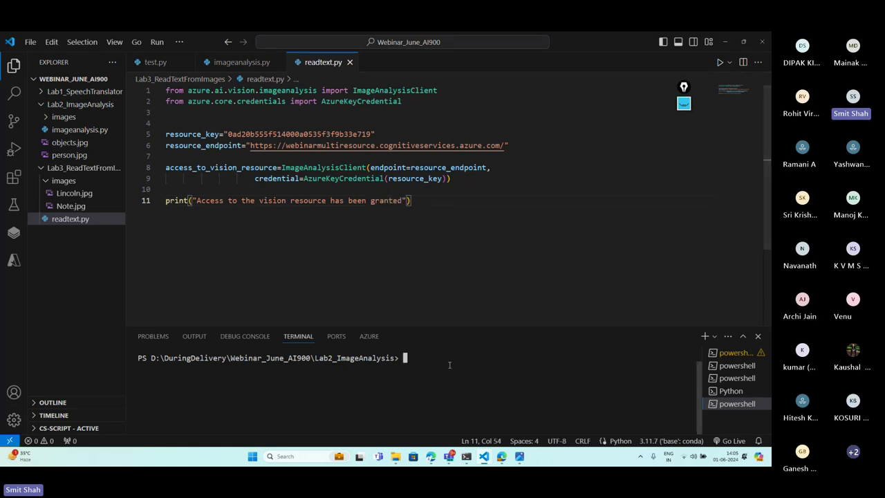
right_click(91, 168)
click(145, 219)
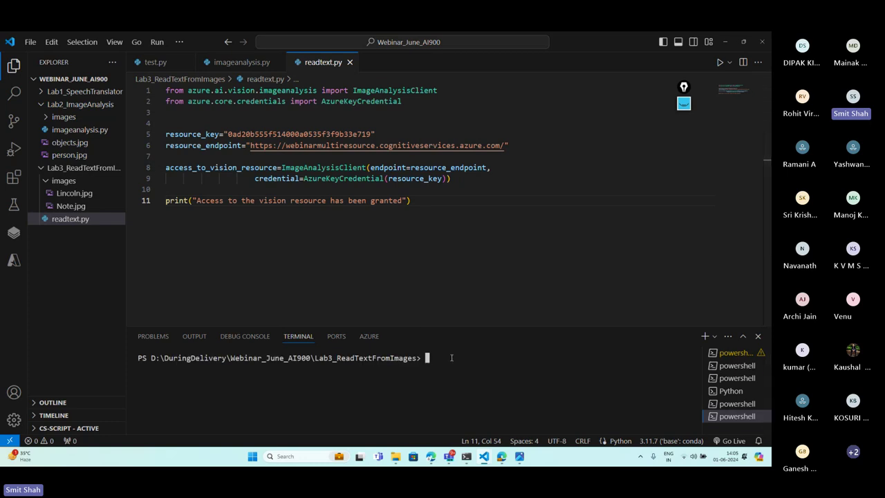
text(python )
text(read)
text(est)
key(BackSpace)
key(BackSpace)
key(BackSpace)
key(BackSpace)
text(text.py)
key(Return)
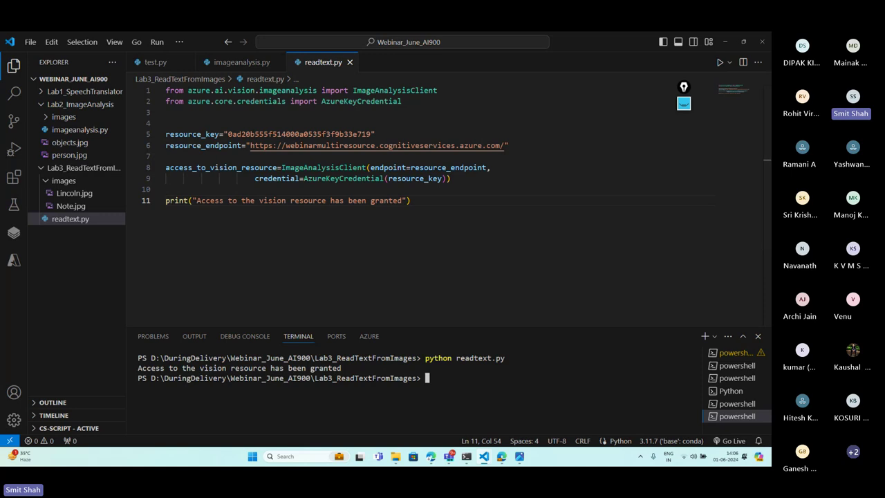
Copy the code from image_filepath through the closing of the analyze call in imageanalysis.py to the end of readtext.py
click(239, 62)
scroll(302, 240, down, 2)
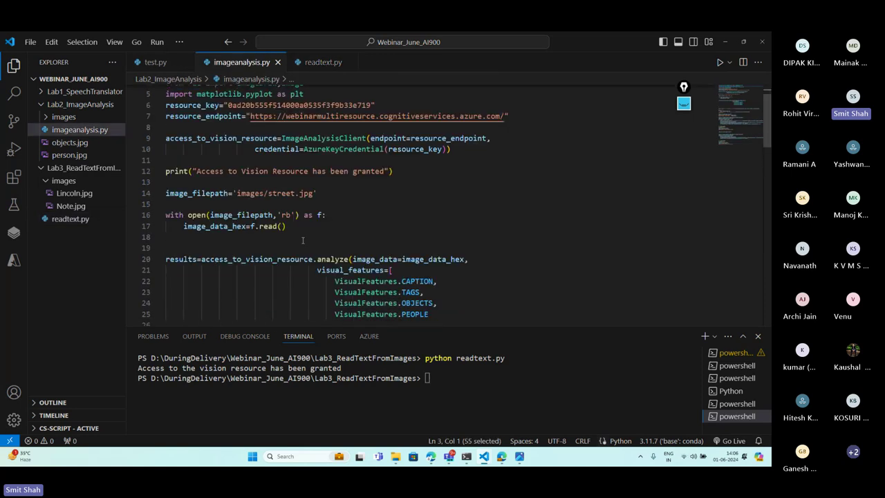
drag(166, 193, 281, 232)
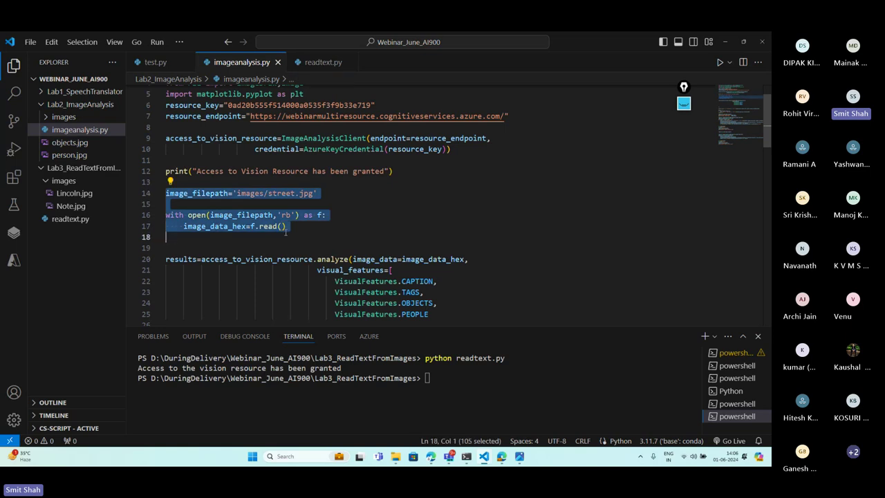
scroll(285, 233, down, 1)
shift+click(287, 207)
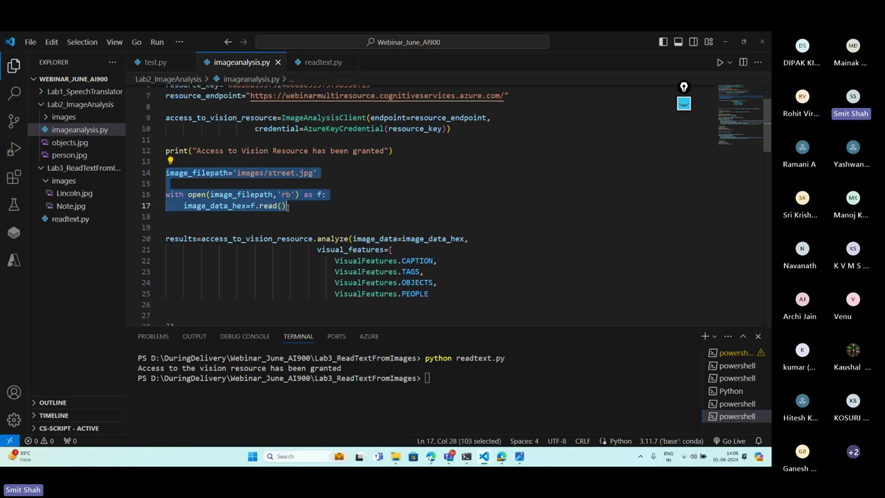
scroll(287, 207, down, 1)
drag(287, 207, 212, 304)
key(ctrl+c)
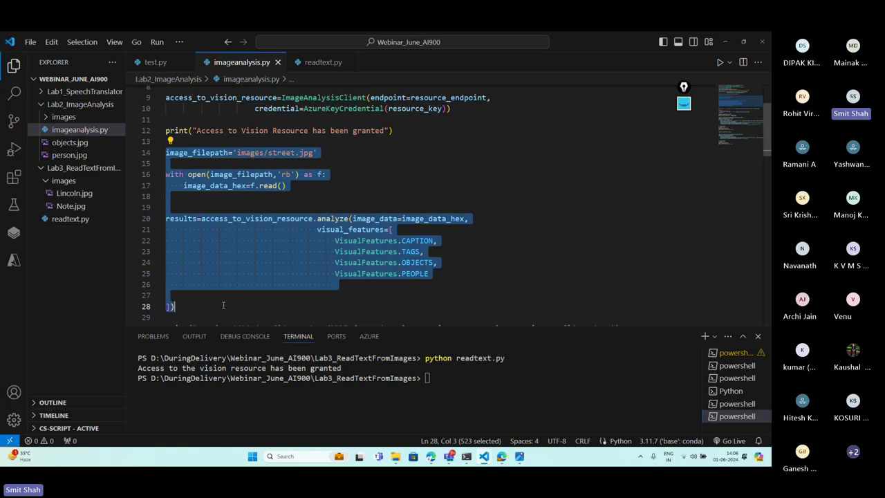
click(323, 61)
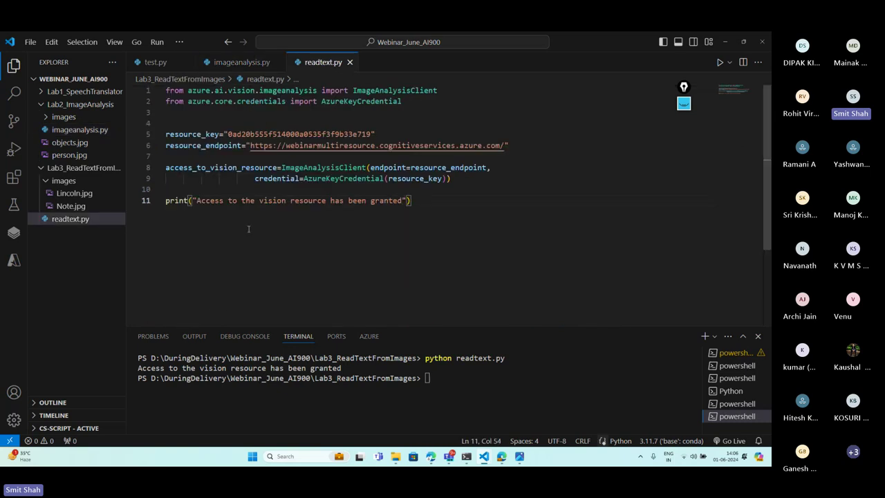
key(Return)
key(ctrl+v)
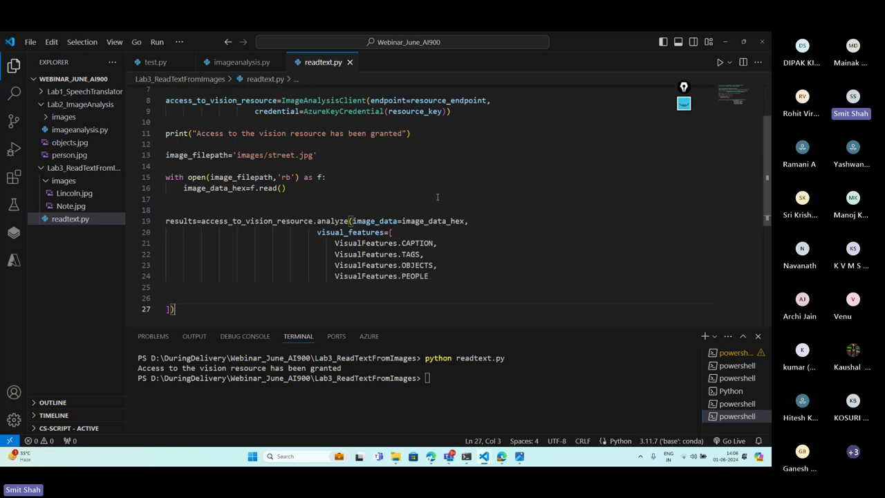
Replace the CAPTION, TAGS, OBJECTS and PEOPLE entries in readtext.py's visual_features list with VisualFeatures.READ
drag(437, 275, 167, 245)
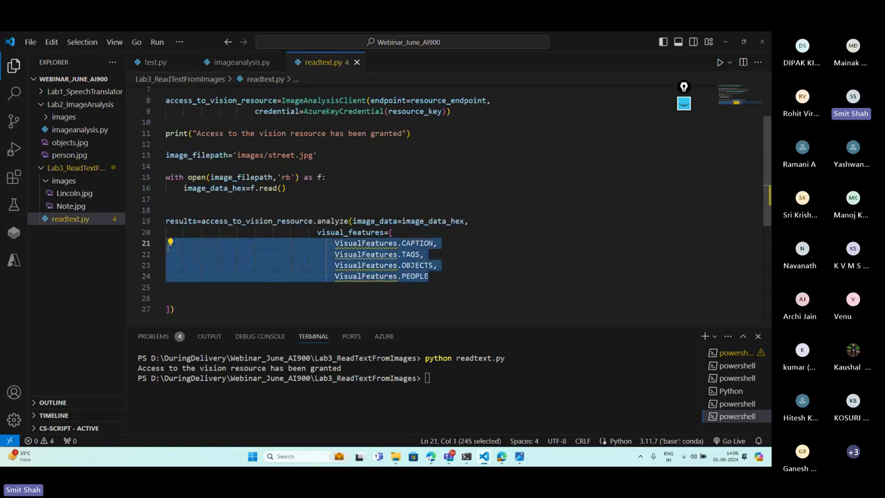
key(BackSpace)
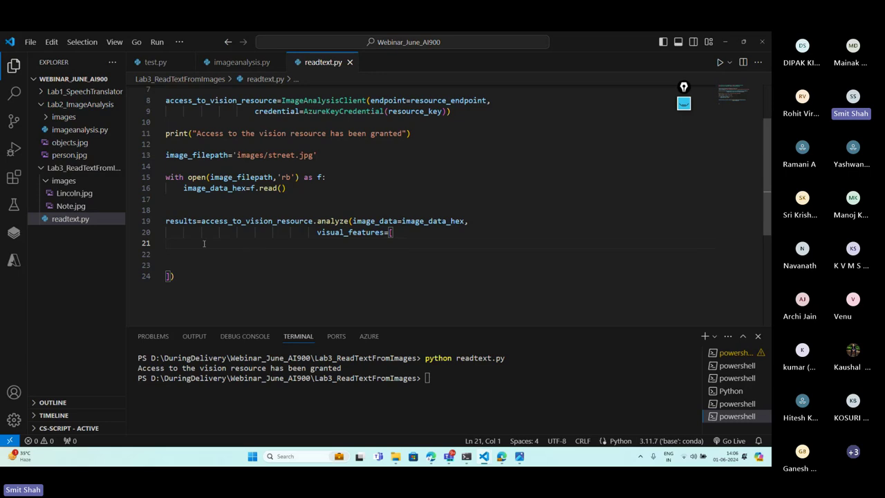
click(413, 233)
key(Return)
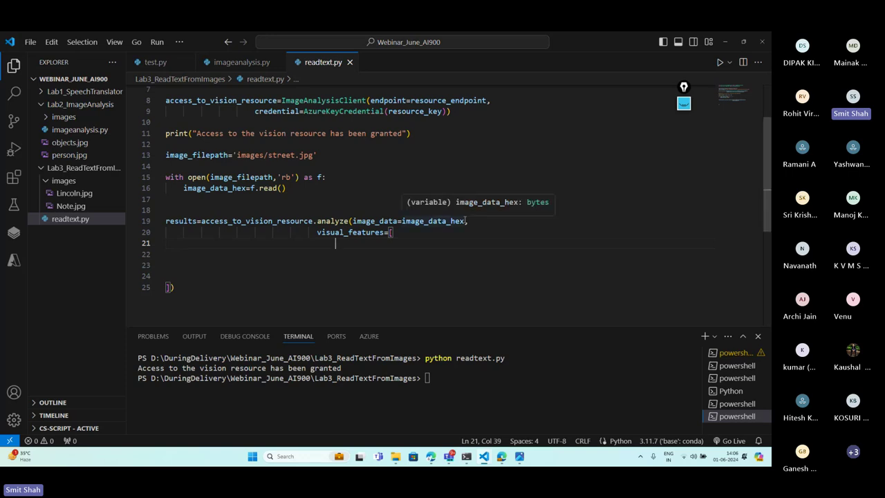
text(Visual)
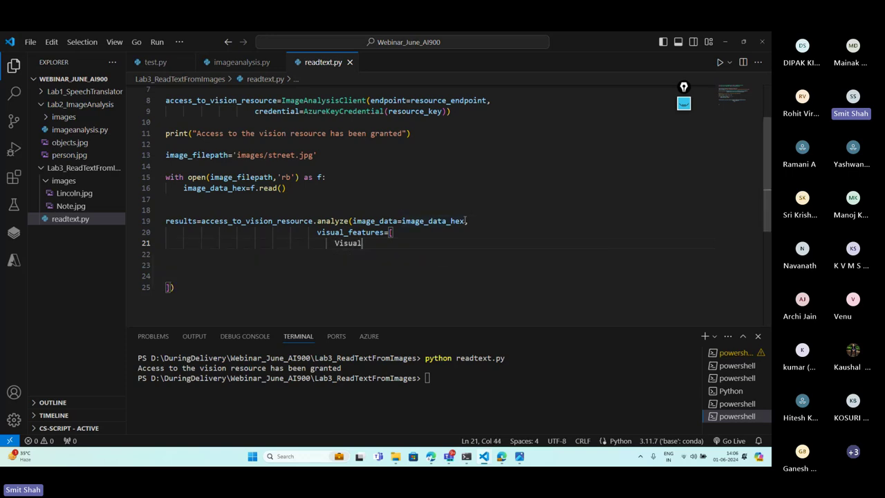
text(Features.)
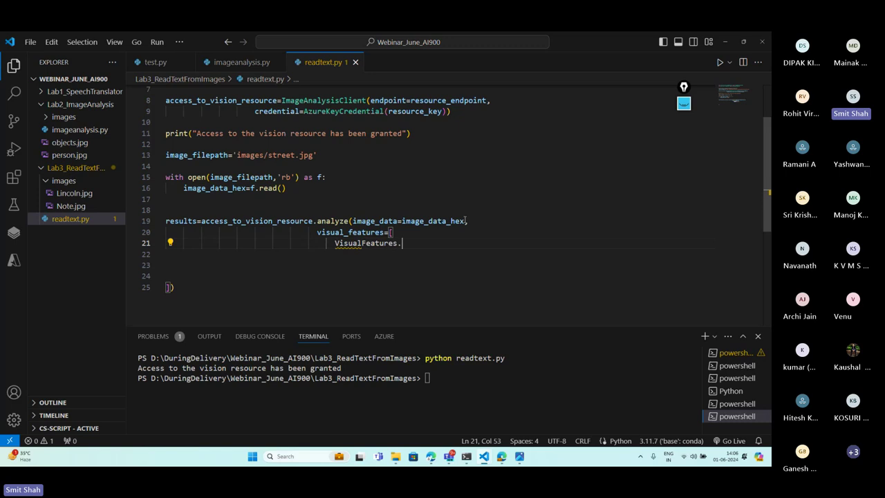
text(READ)
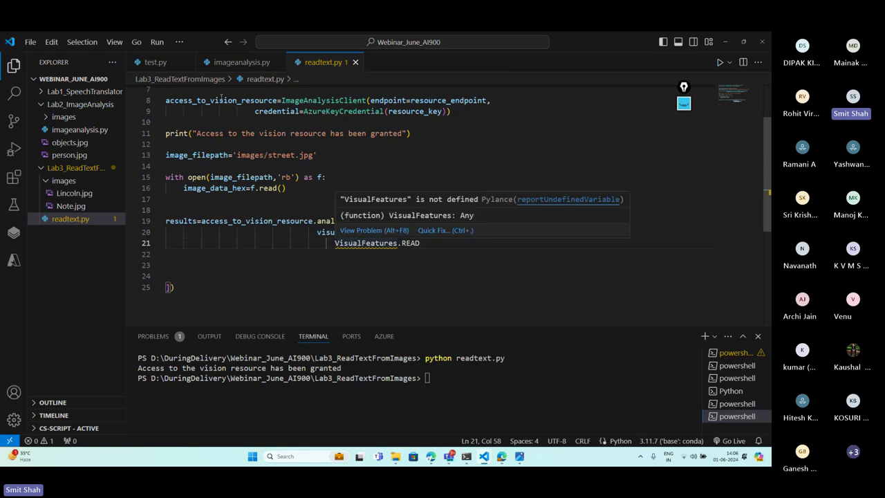
Copy the VisualFeatures import from imageanalysis.py into readtext.py below the AzureKeyCredential import
click(242, 61)
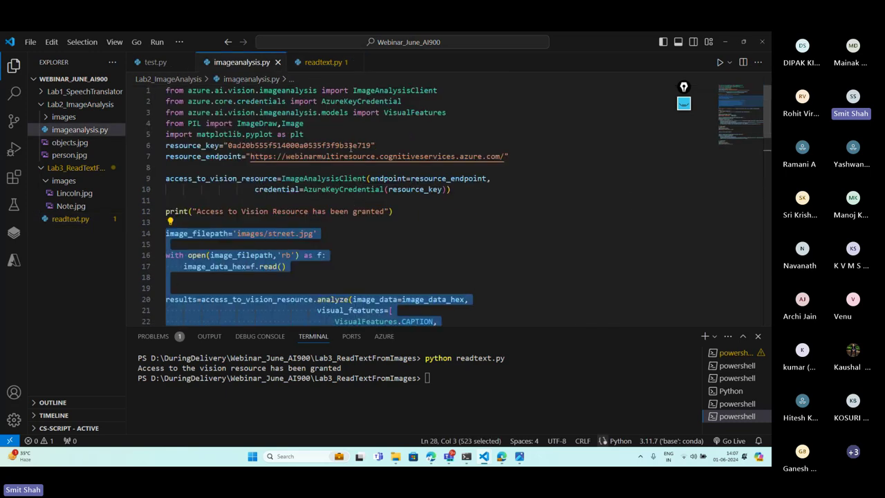
triple_click(332, 111)
key(ctrl+c)
click(322, 62)
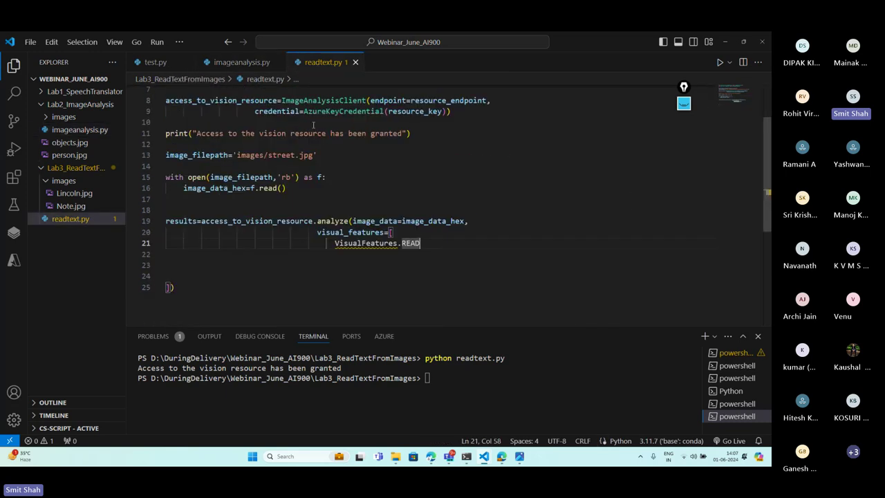
scroll(318, 173, up, 3)
click(323, 112)
key(ctrl+v)
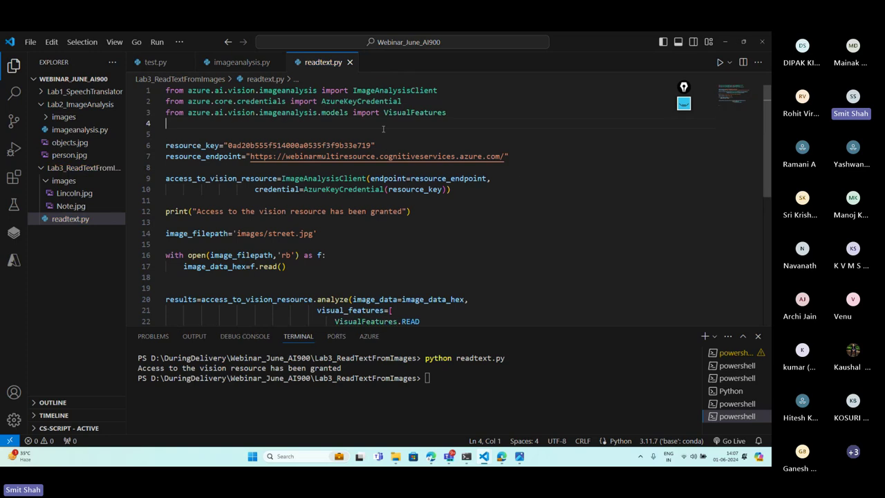
Add a print(results) statement at the end of readtext.py, below the analyze call
scroll(438, 260, down, 2)
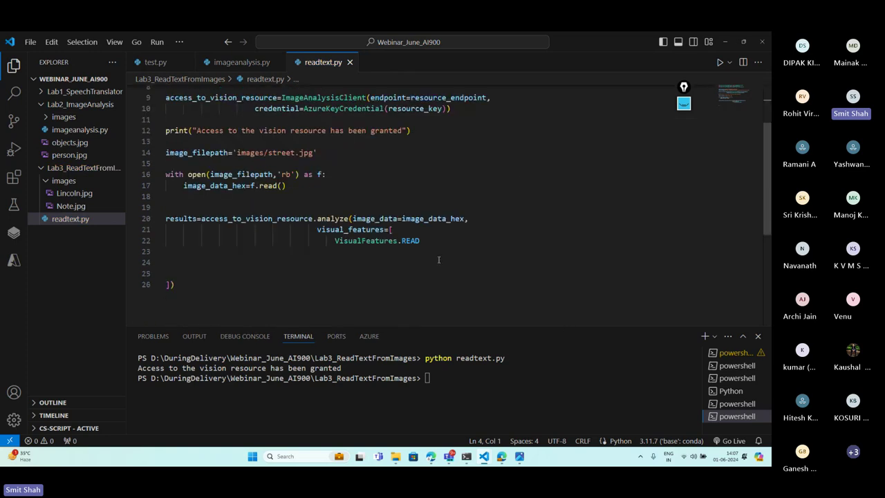
click(267, 269)
click(255, 279)
key(Return)
key(Return)
text(print())
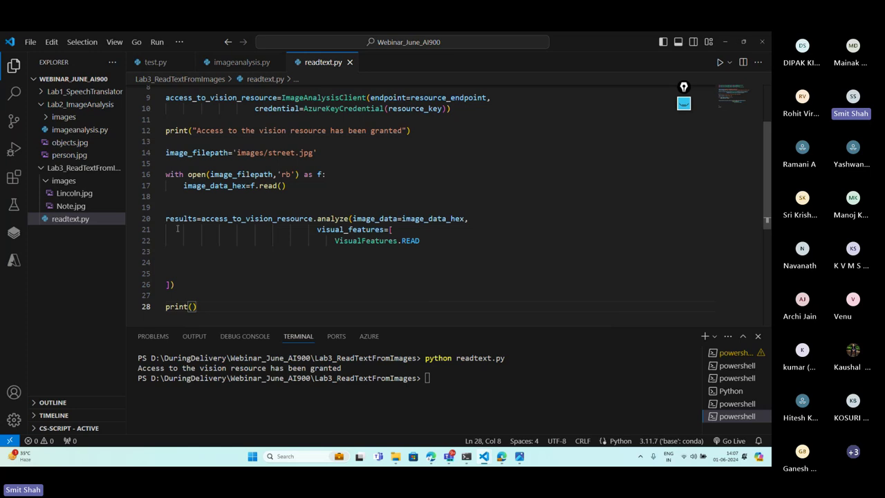
double_click(178, 218)
key(ctrl+c)
click(193, 306)
key(ctrl+v)
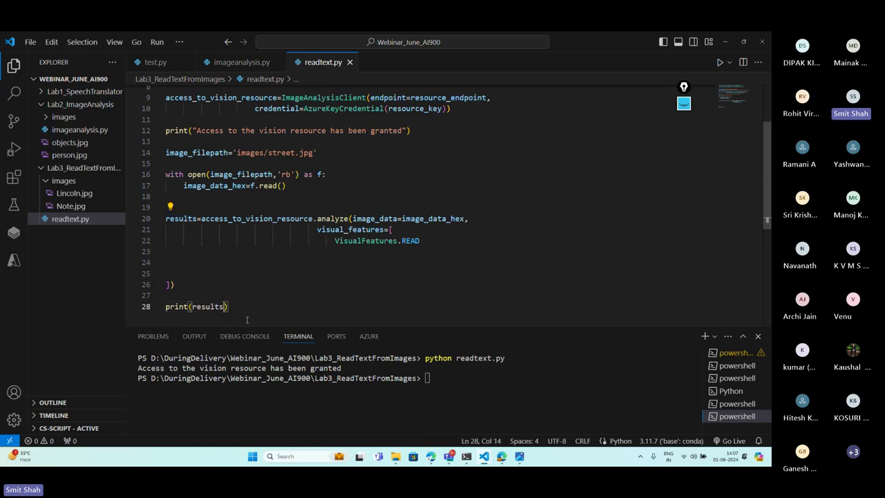
Clear the terminal and run "python readtext.py" to test the new print statement
click(436, 376)
text(clear)
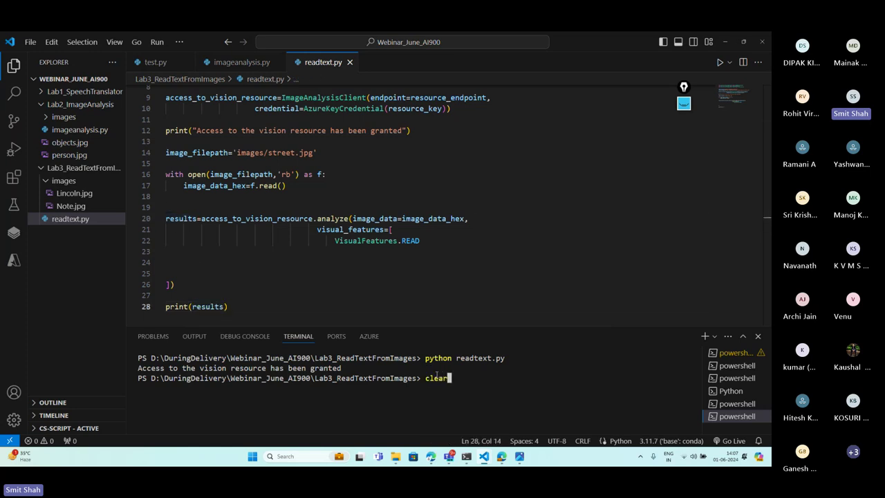
key(Return)
key(Up)
key(Up)
key(Return)
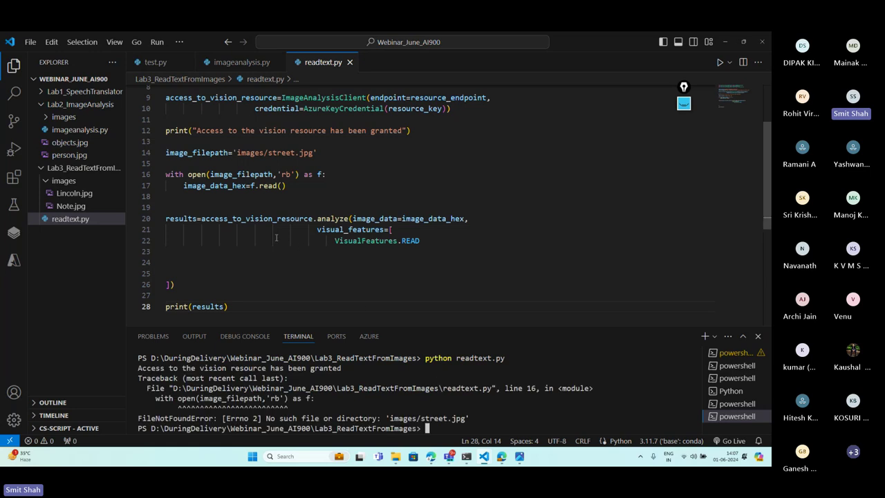
Change the image_filepath value in readtext.py to 'images/Lincoln.jpg'
scroll(276, 238, up, 2)
click(278, 194)
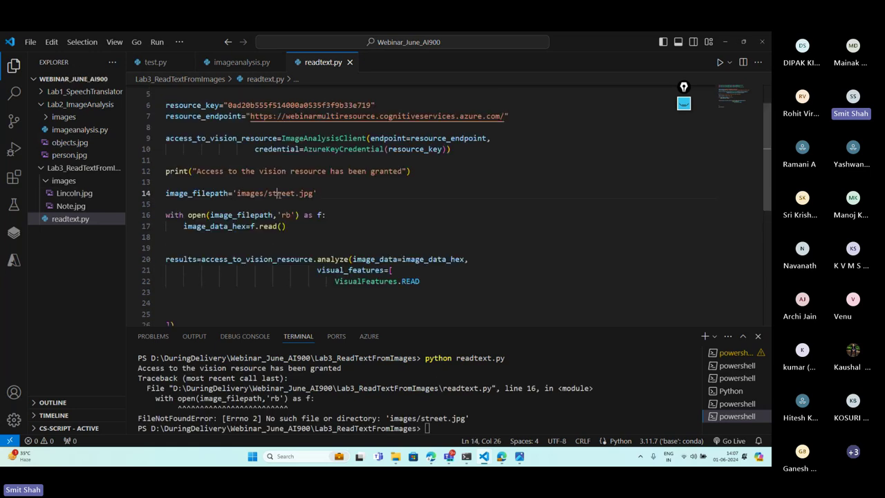
double_click(276, 194)
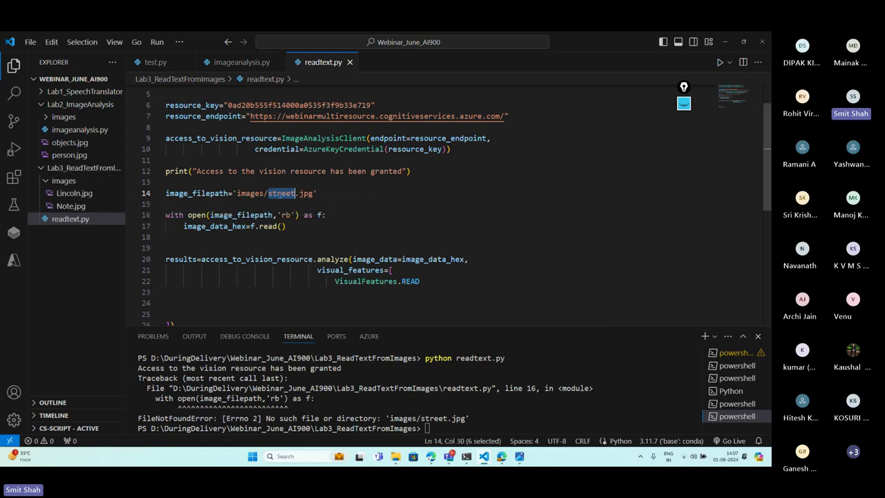
text(Lincoln)
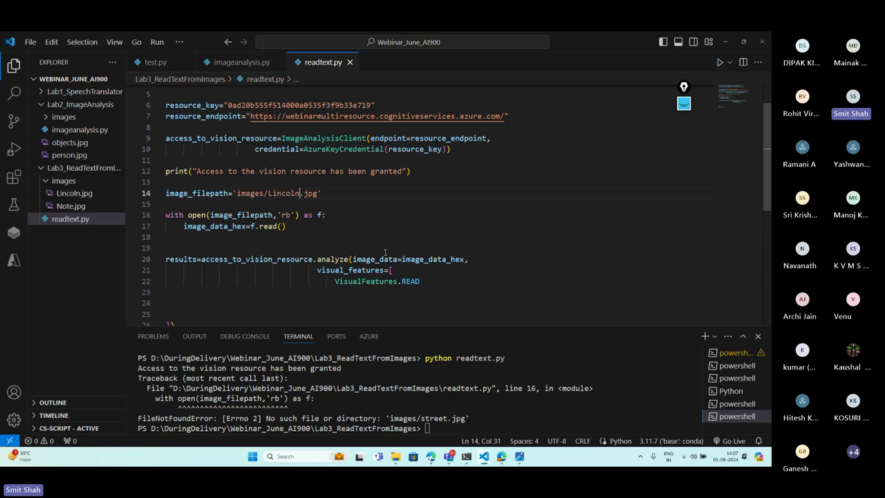
Clear the terminal and rerun "python readtext.py" against the Lincoln image
scroll(346, 263, down, 4)
click(429, 417)
text(clear)
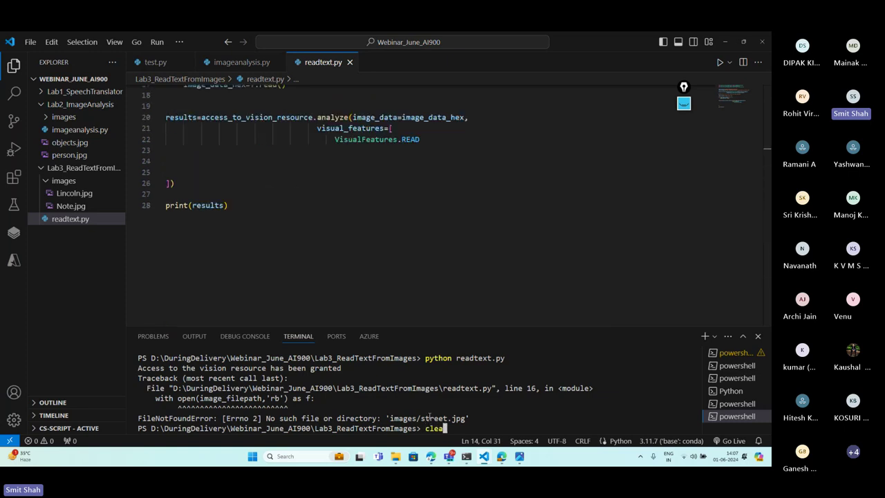
key(Return)
key(Up)
key(Up)
key(Return)
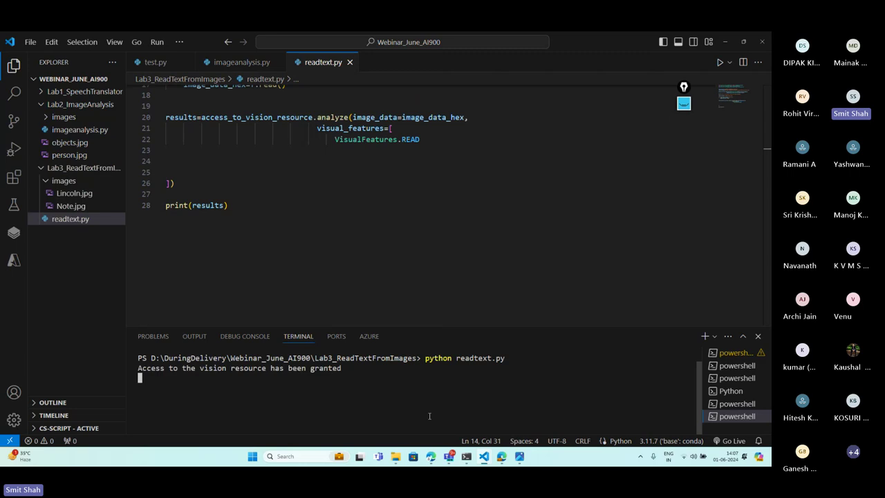
mouse_move(475, 465)
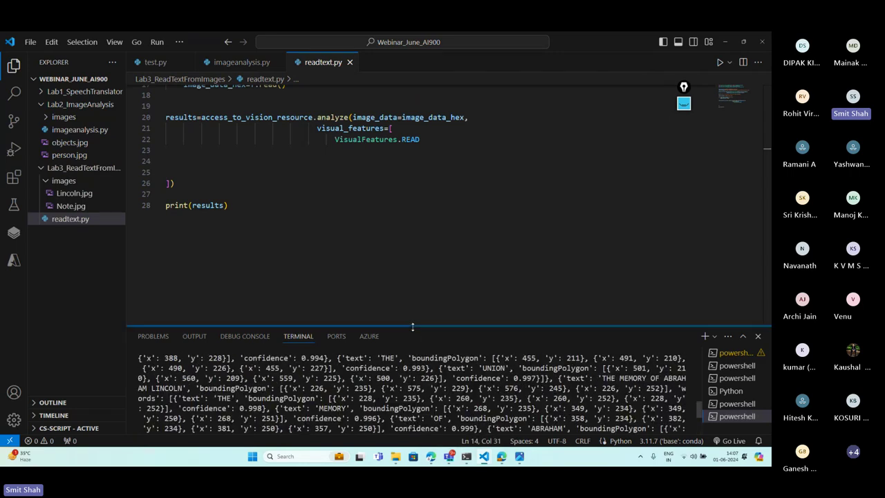
Enlarge the terminal area and highlight the full results output from its beginning to its end
drag(412, 330, 415, 255)
scroll(242, 348, up, 3)
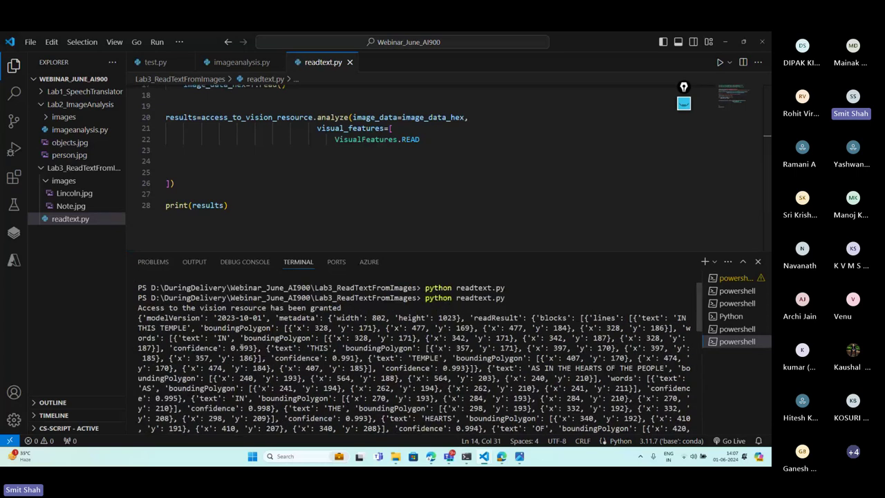
drag(139, 318, 664, 344)
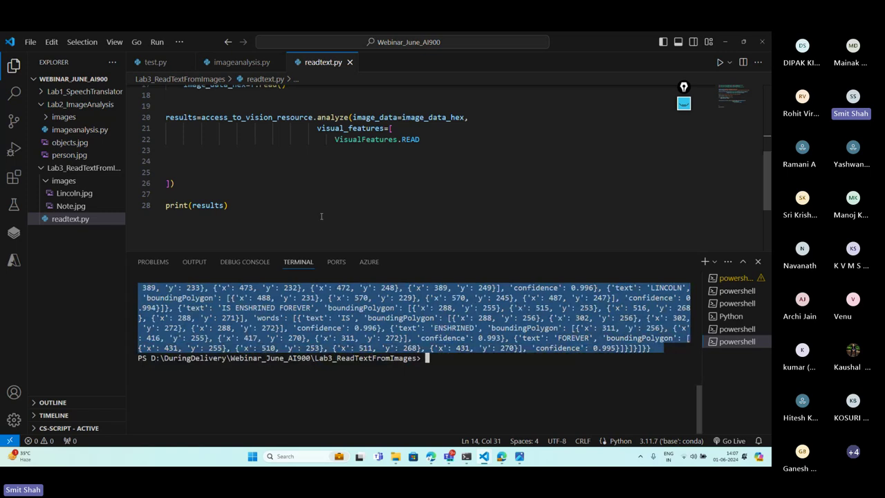
Extend the print statement in readtext.py to print(results.read.blocks)
click(225, 205)
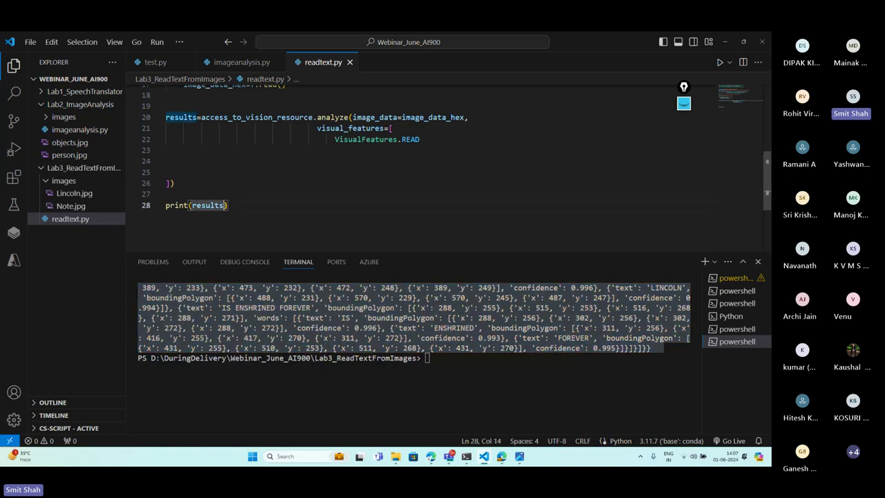
text(.read)
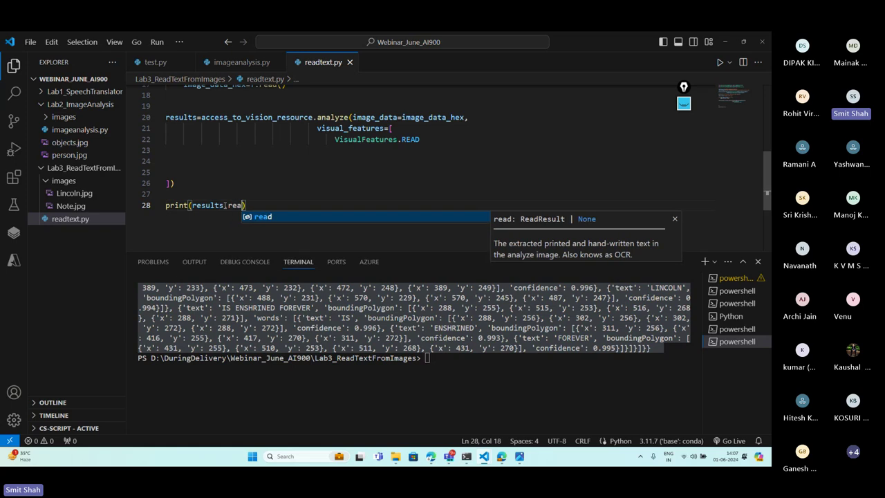
text(.blocks)
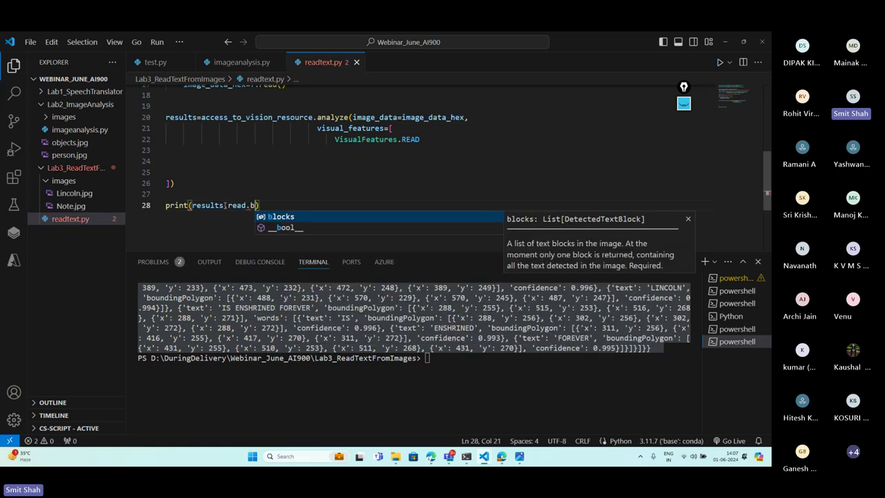
Clear the terminal, rerun "python readtext.py" and highlight the printed blocks list
click(489, 365)
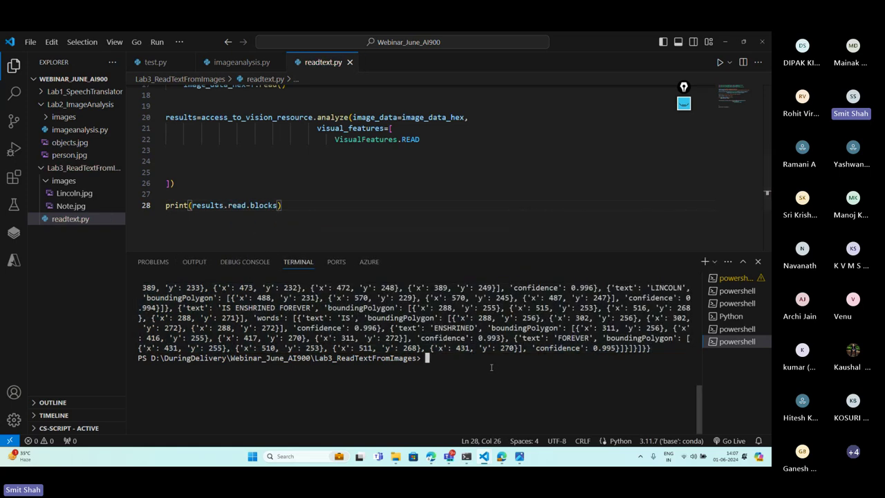
text(clear)
key(Return)
key(Up)
key(Up)
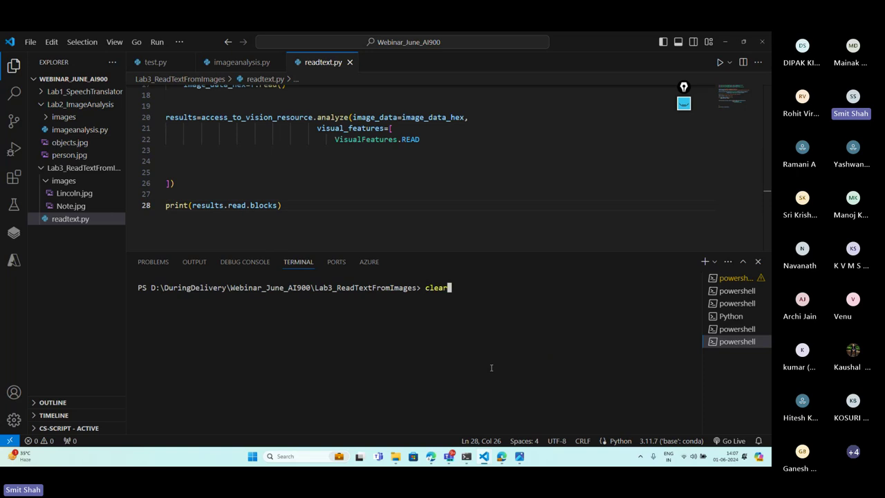
key(Return)
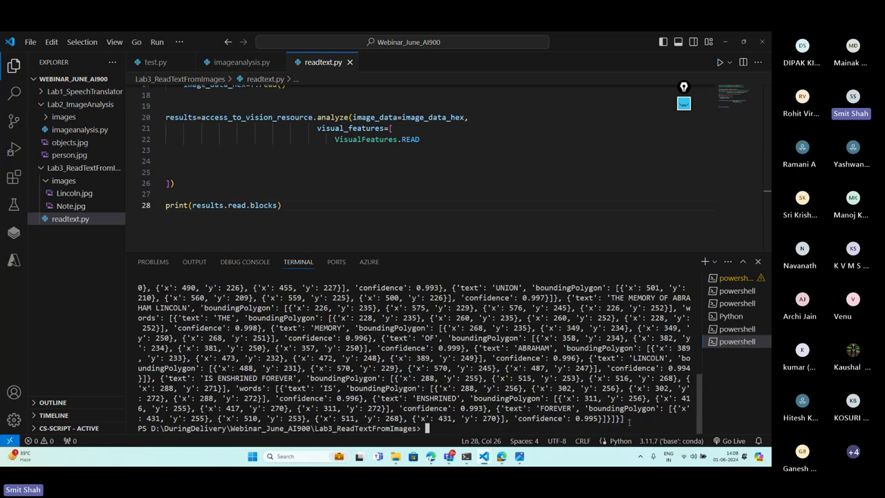
mouse_move(624, 419)
mouse_down()
mouse_move(207, 361)
mouse_move(193, 280)
mouse_move(184, 348)
mouse_move(159, 342)
mouse_move(138, 308)
mouse_move(174, 308)
mouse_move(354, 432)
mouse_move(622, 419)
mouse_up()
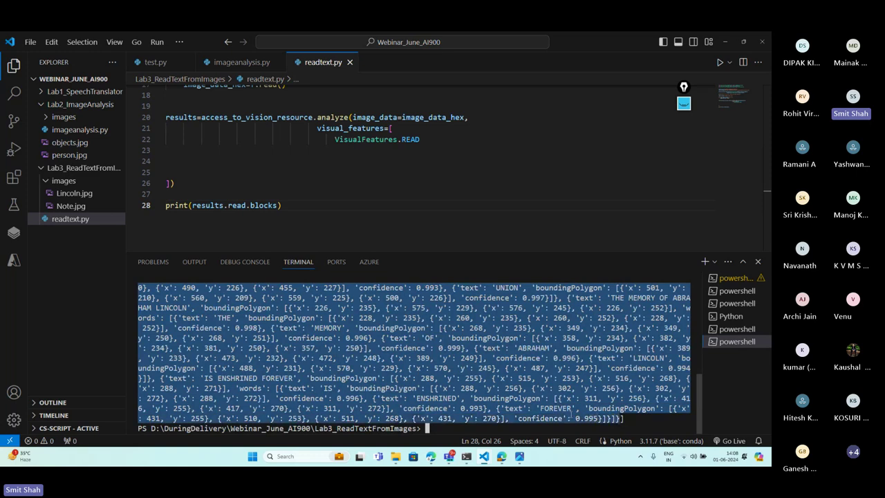
scroll(549, 401, up, 5)
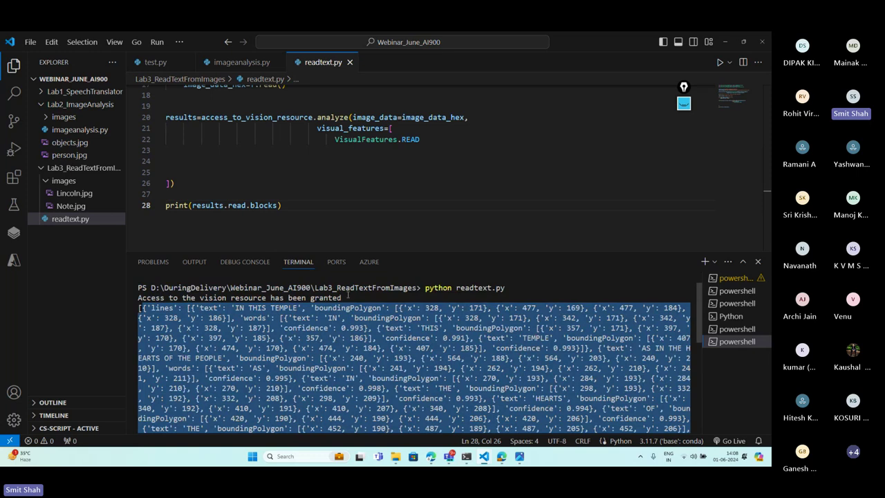
Index the first block in the print statement so it reads print(results.read.blocks[0])
click(273, 205)
text([])
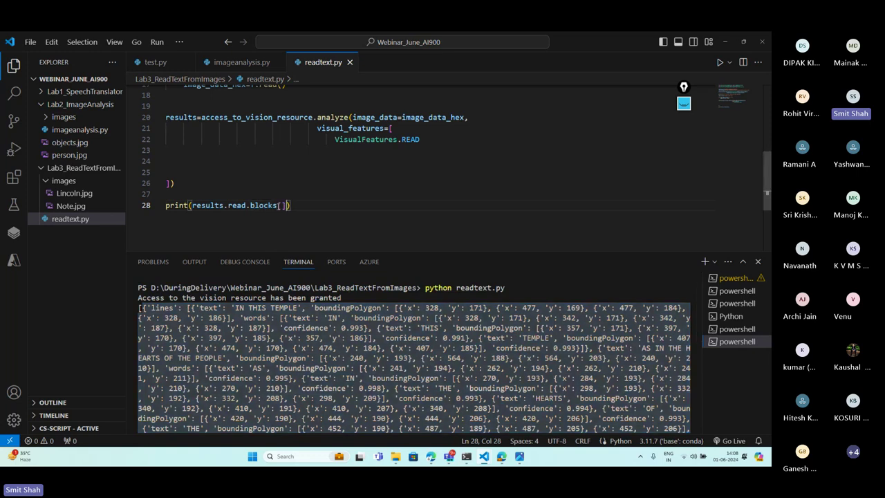
key(Left)
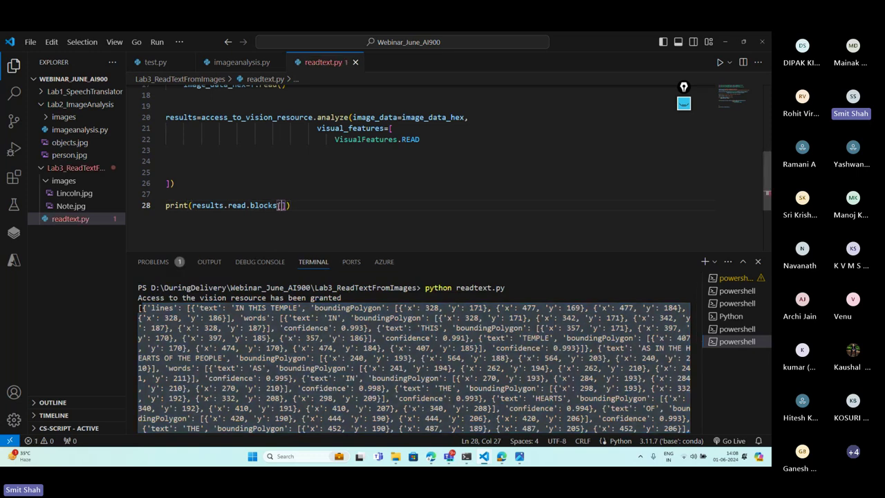
text(0)
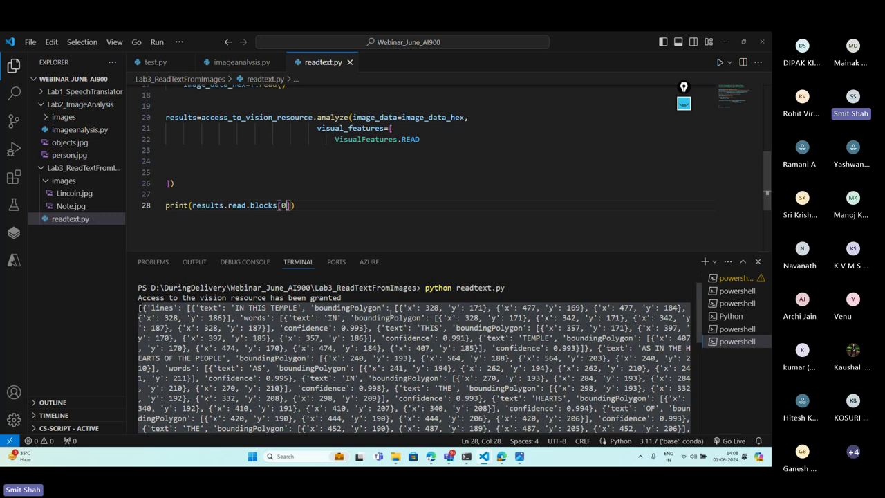
Review the enclosing brackets of the old blocks output, clear the terminal, and rerun "python readtext.py" to print the first block
scroll(416, 378, down, 5)
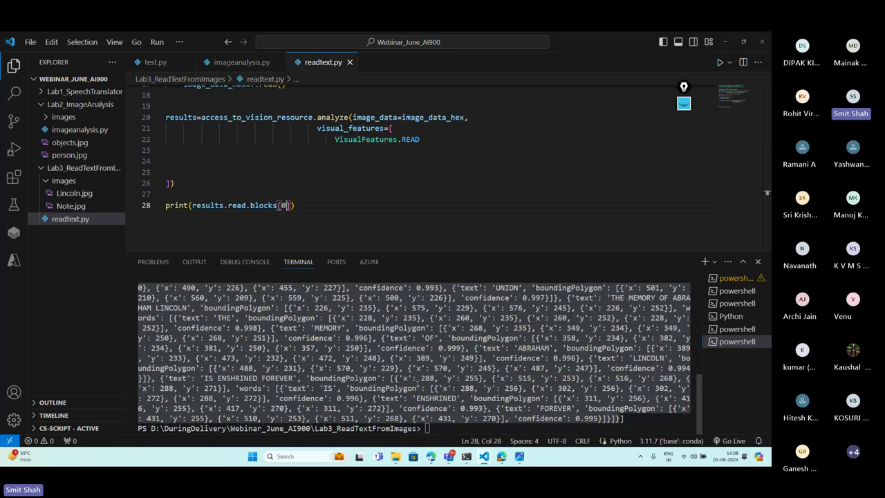
click(563, 423)
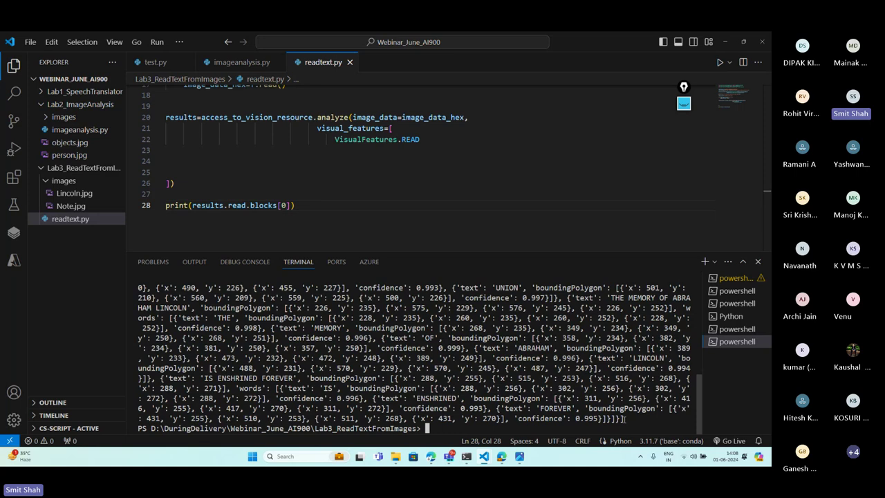
scroll(370, 353, up, 5)
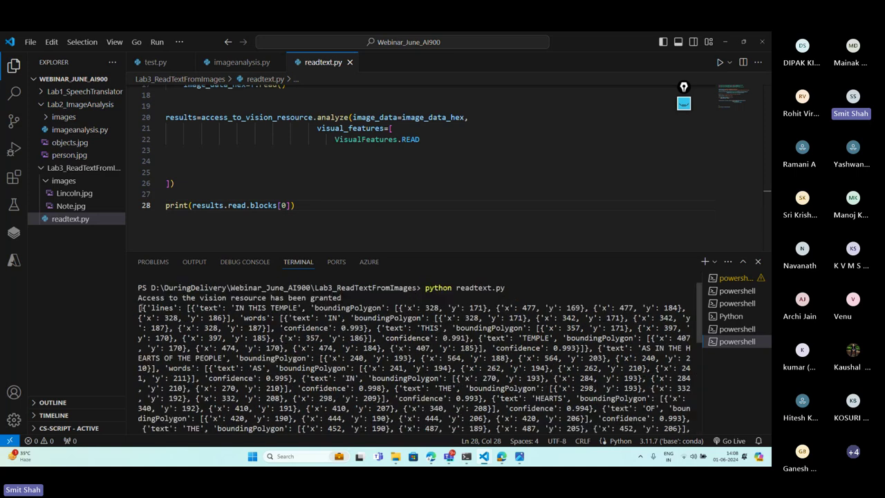
drag(139, 306, 622, 418)
click(493, 425)
text(clear)
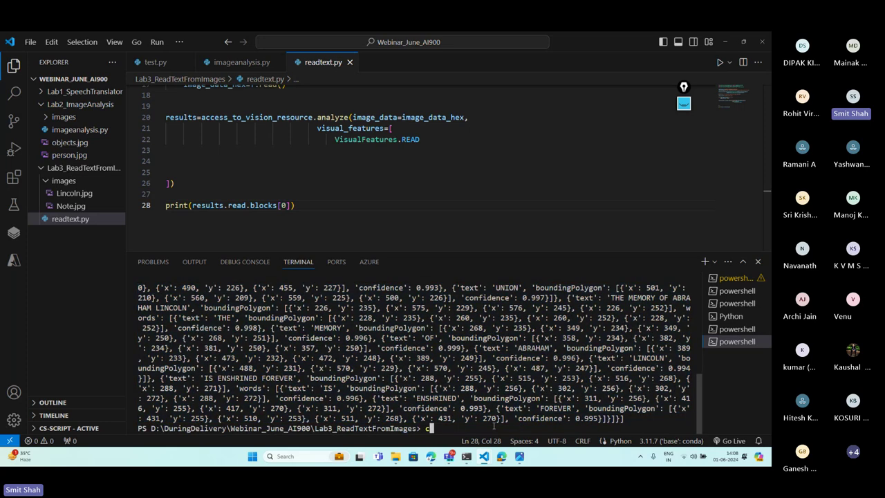
key(Return)
key(Up)
key(Up)
key(Return)
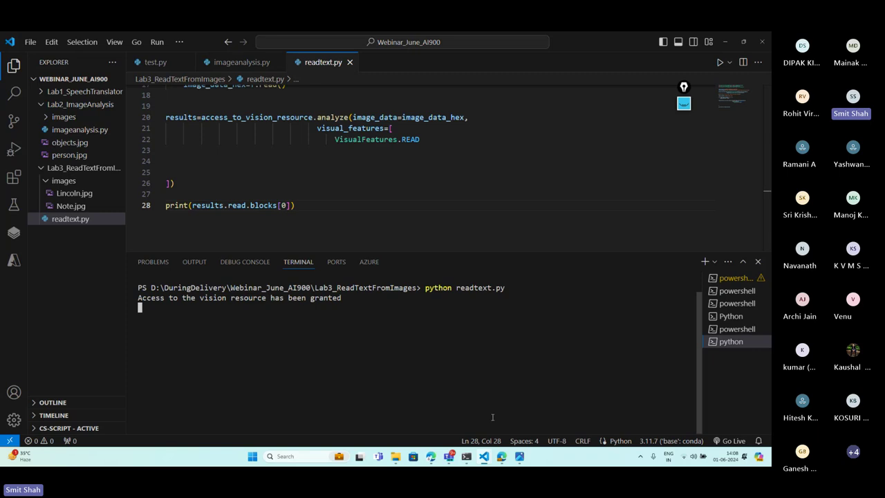
drag(617, 418, 137, 312)
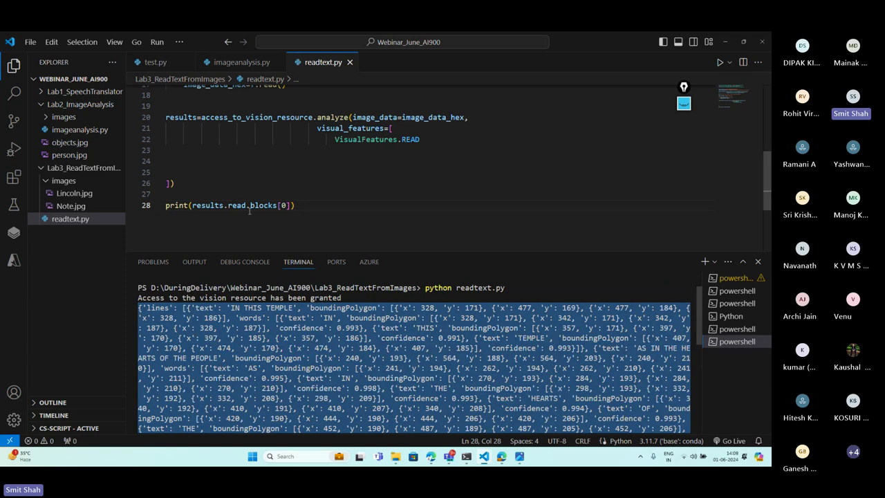
Append .lines to the printed expression so it reads print(results.read.blocks[0].lines)
click(174, 308)
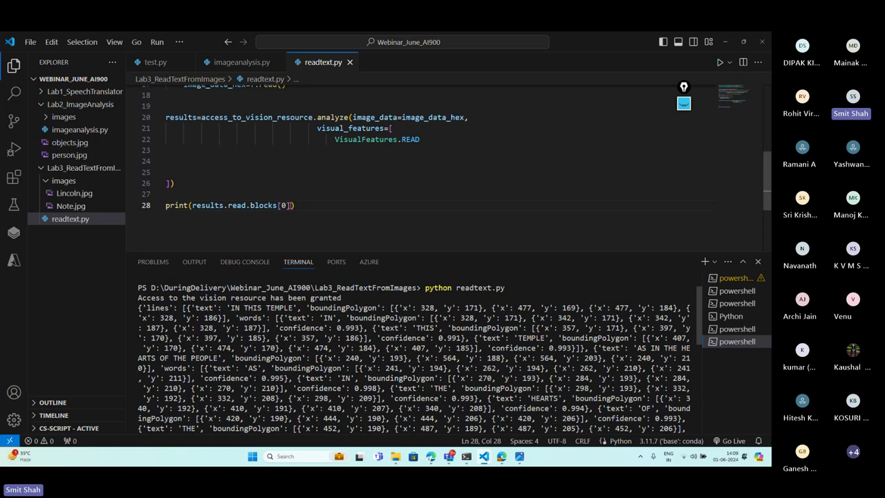
text(].li)
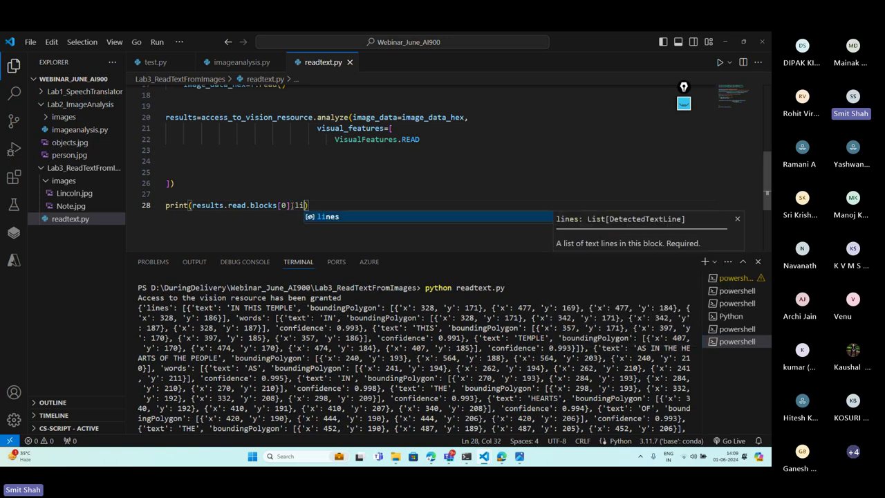
text(nes)
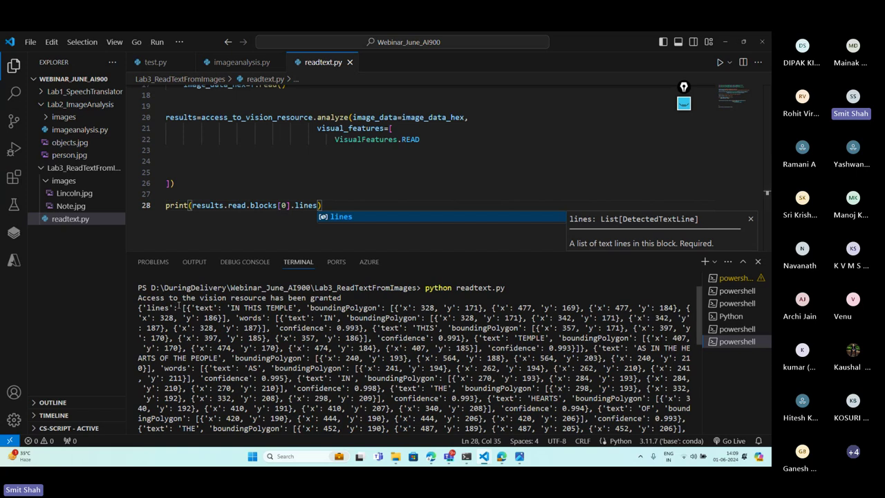
Clear the terminal and rerun "python readtext.py" to print the lines of the first block
scroll(200, 320, down, 10)
click(428, 426)
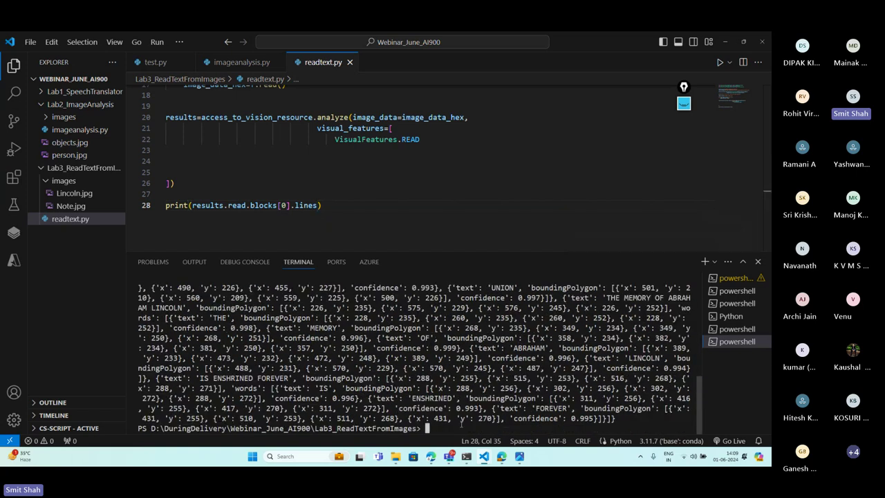
text(cls)
key(Return)
text(python readtext.py)
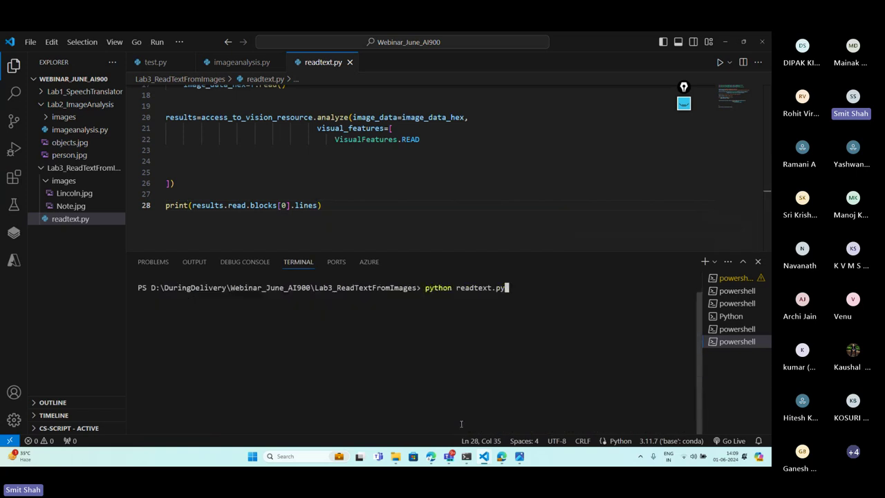
key(Return)
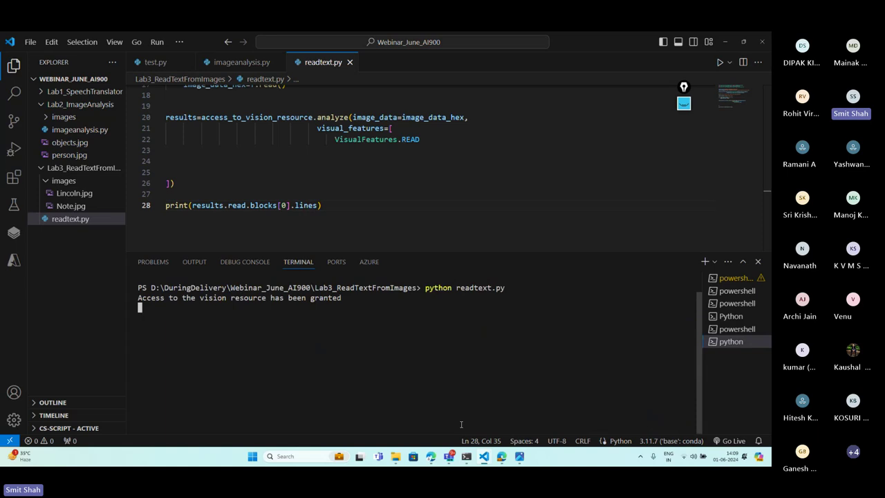
scroll(209, 332, up, 5)
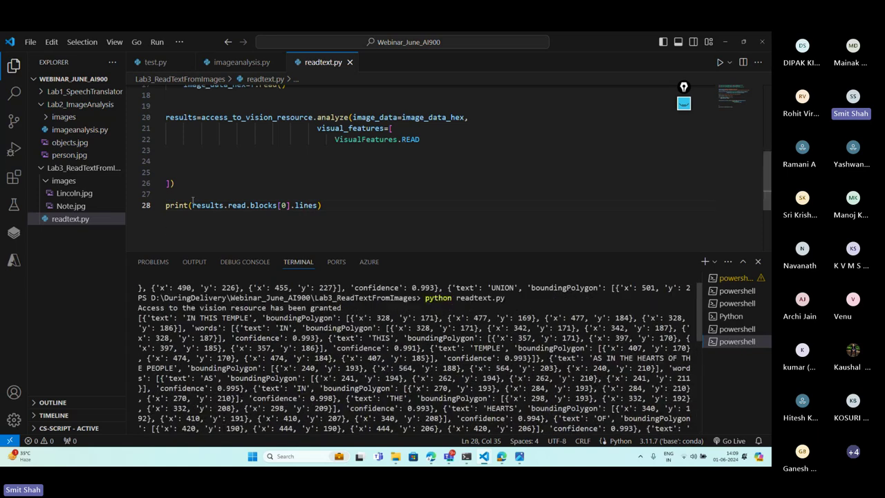
Below the print statement, write the loop header "for line in results.read.blocks[0].lines:", reusing the printed expression
click(324, 204)
key(Return)
key(Return)
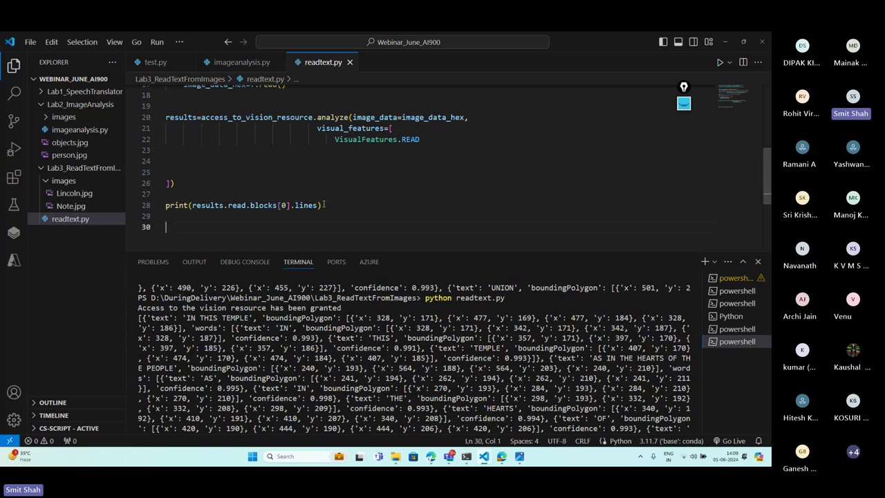
text(for line)
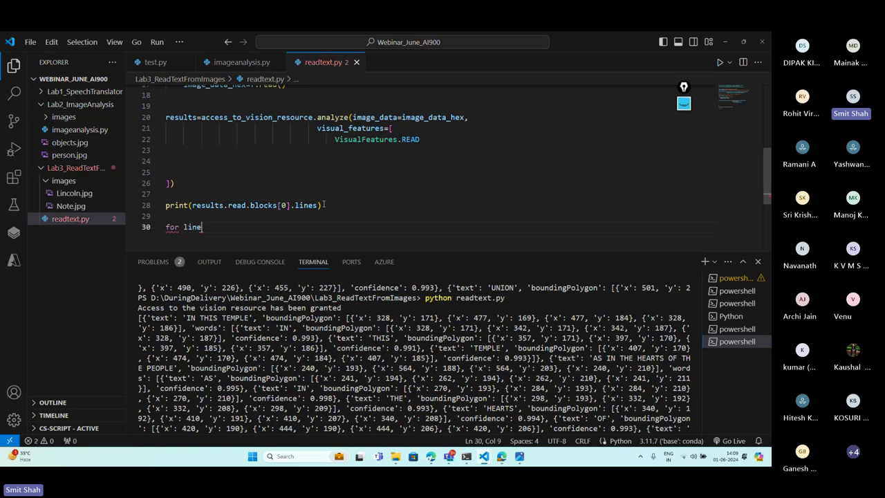
text( in)
drag(193, 205, 316, 208)
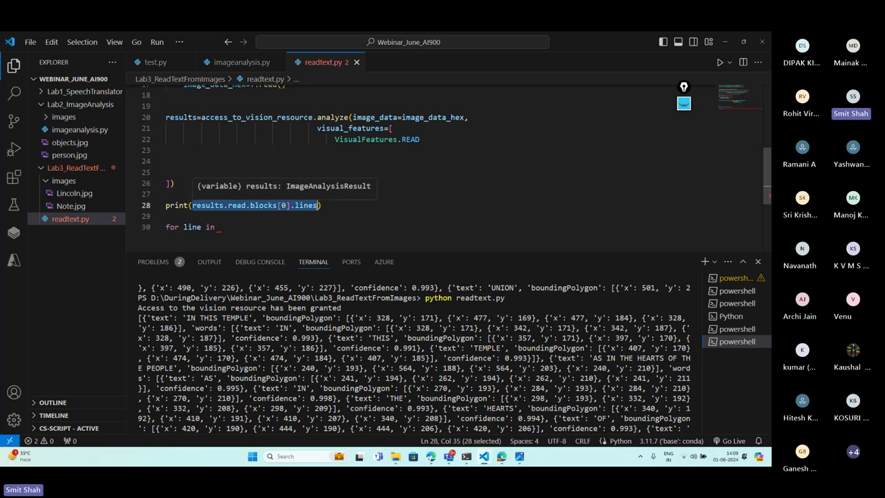
key(ctrl+c)
click(262, 227)
key(ctrl+v)
text(:)
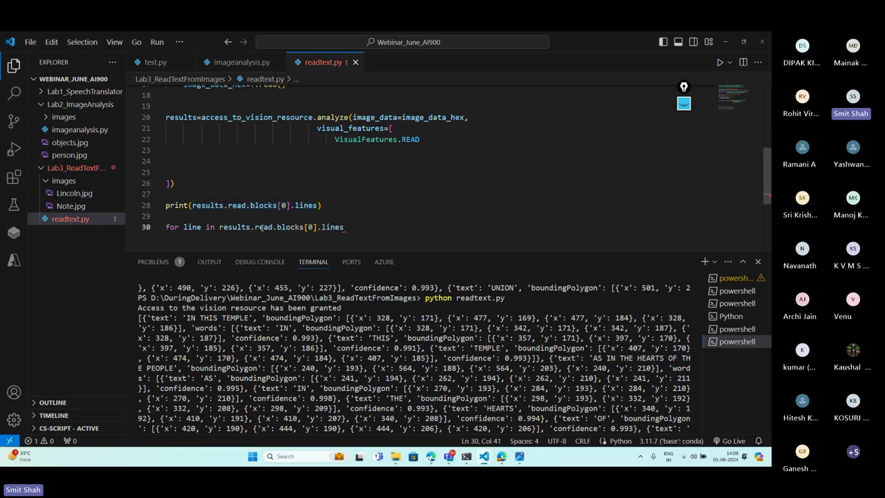
Add print(line) as the loop body and delete the old print(results.read.blocks[0].lines) statement
key(Return)
text(print())
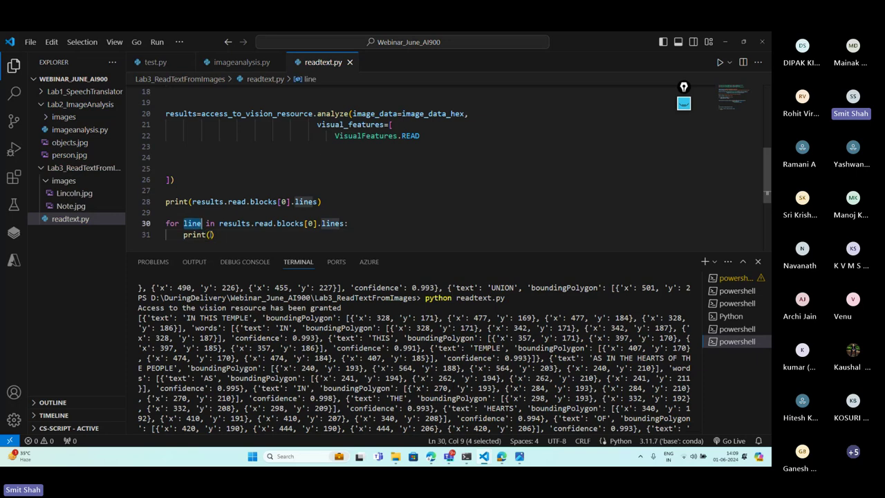
text(line)
triple_click(261, 202)
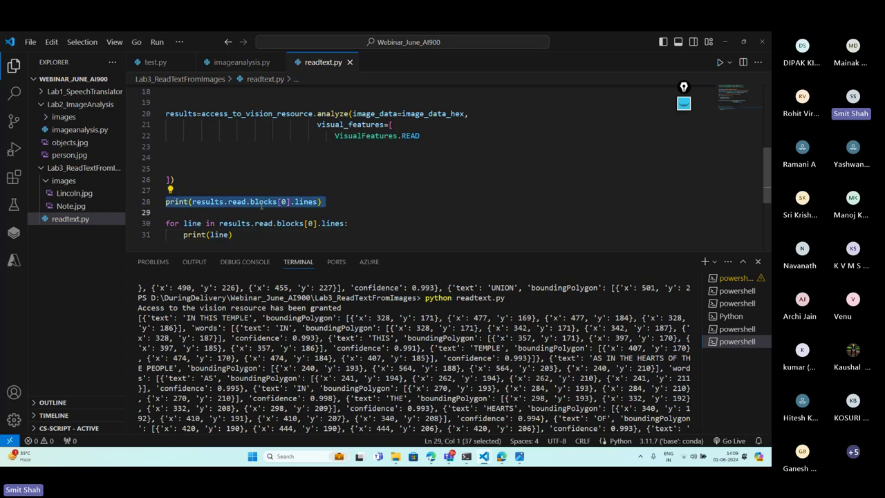
key(BackSpace)
Clear the terminal and rerun "python readtext.py" to print each line separately
scroll(453, 419, down, 10)
text(clear)
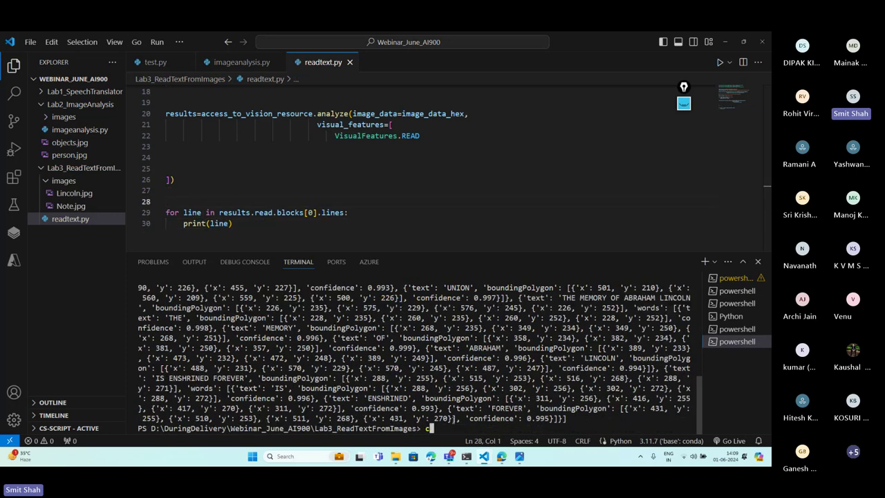
key(Return)
key(Up)
key(Up)
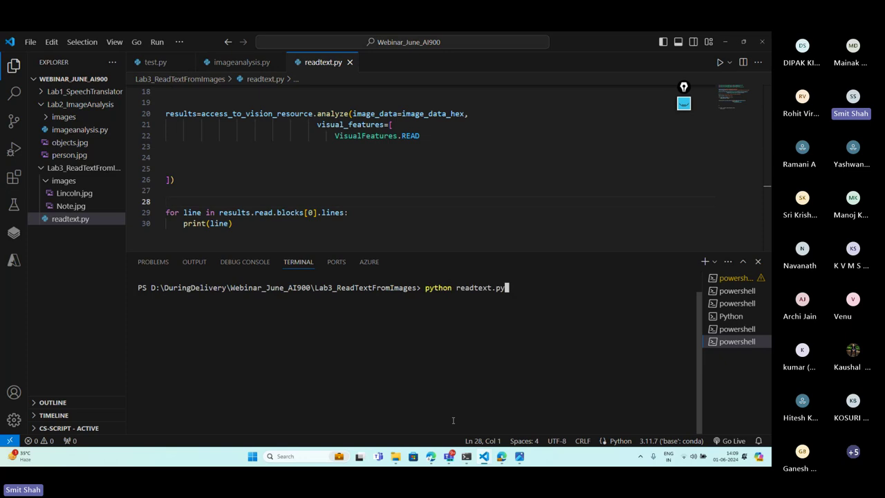
key(Return)
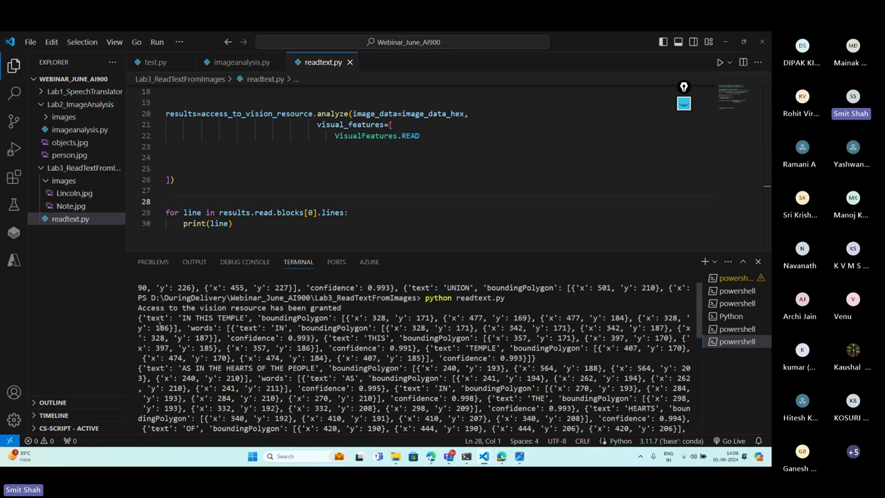
Examine the printed line entries one by one, highlighting each from its text to its closing bracket
drag(139, 318, 580, 359)
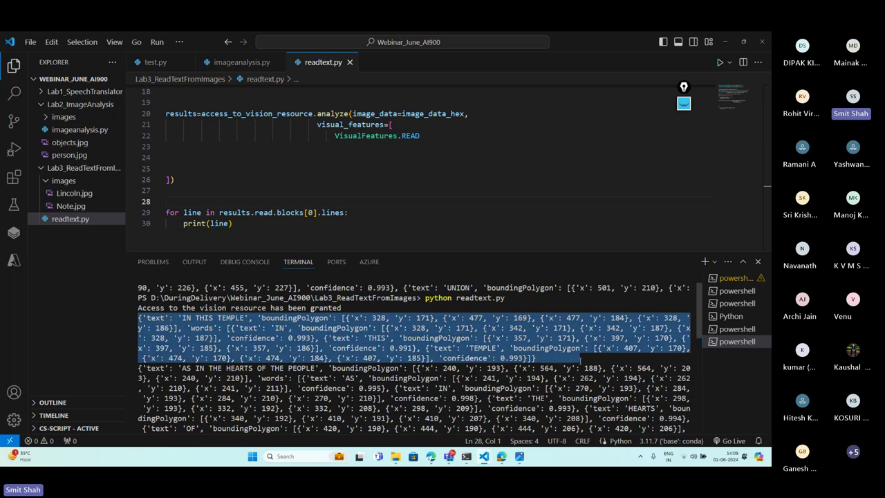
drag(138, 368, 452, 418)
scroll(482, 392, down, 2)
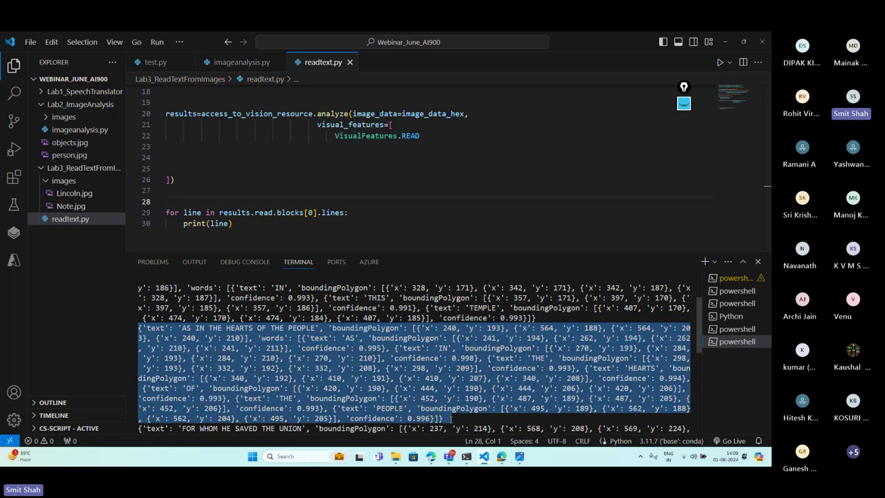
scroll(376, 392, down, 4)
drag(347, 389, 129, 313)
scroll(344, 392, down, 3)
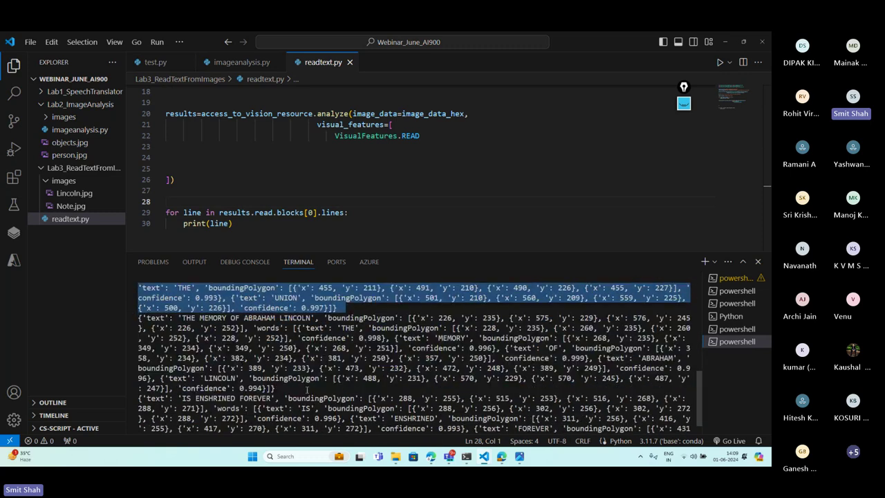
drag(307, 389, 128, 317)
click(248, 329)
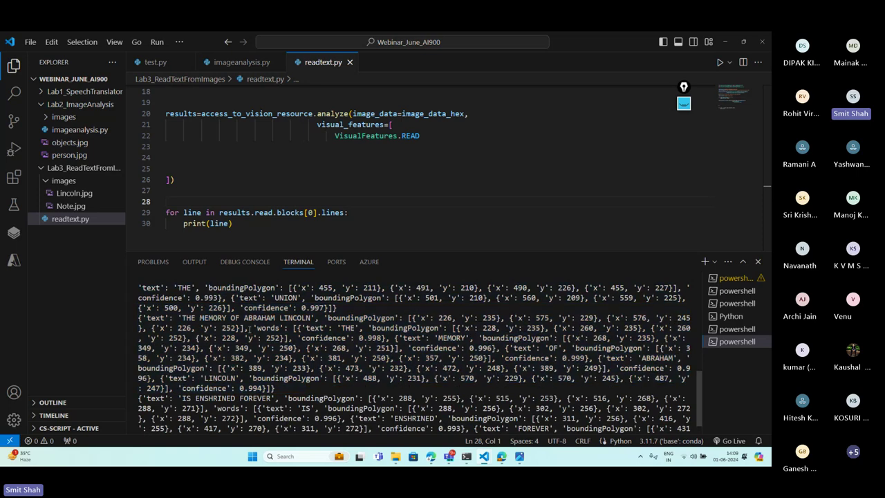
triple_click(266, 349)
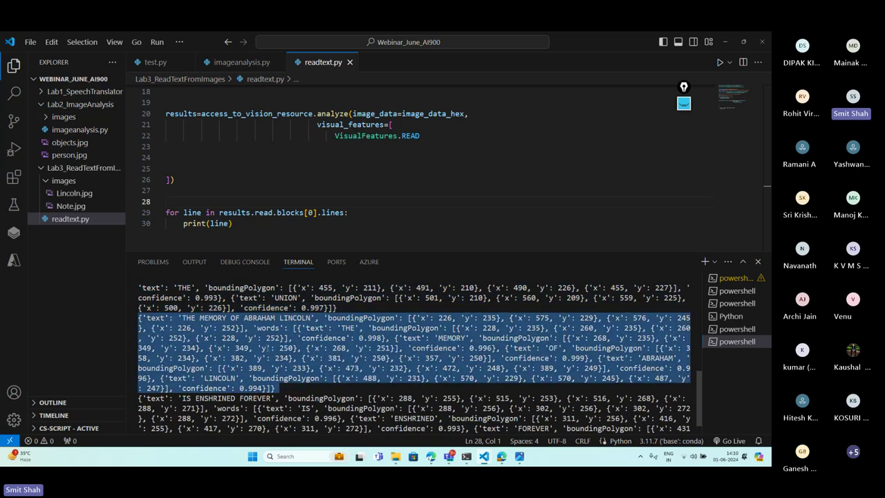
scroll(414, 353, down, 1)
drag(608, 418, 137, 379)
click(399, 378)
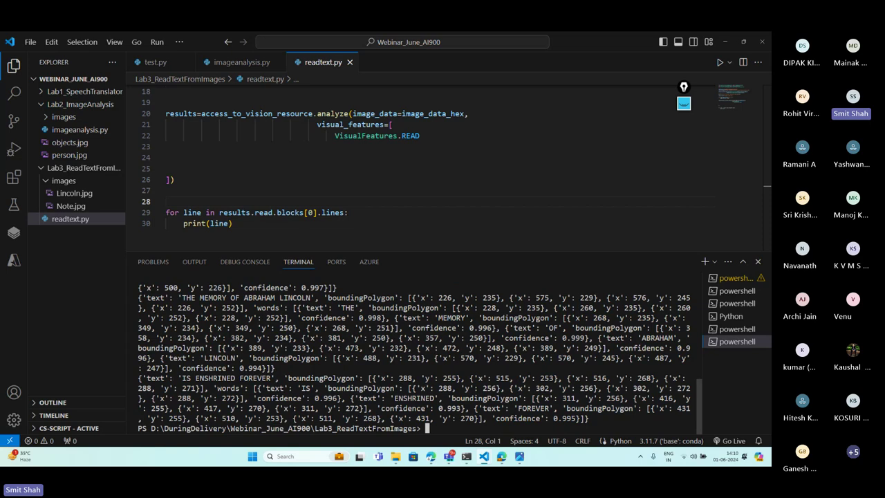
key(Up)
key(Return)
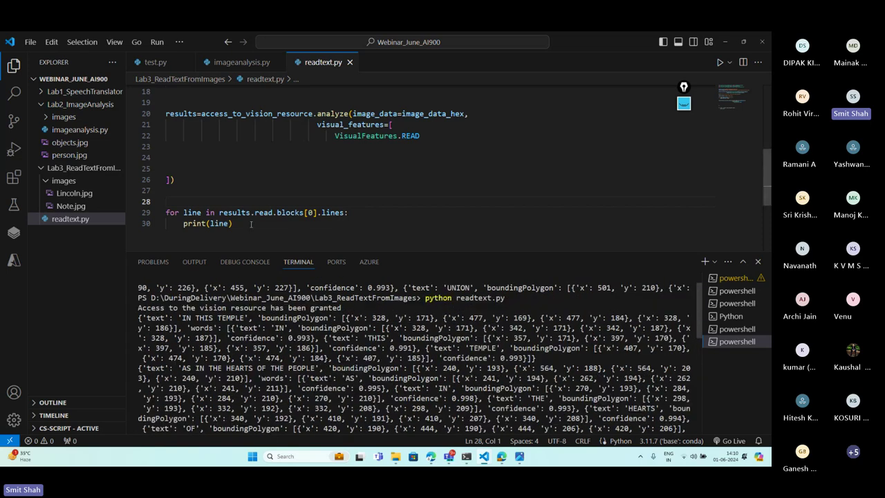
Replace print(line) in the loop body with the nested loop header "for word in line.words:"
drag(251, 224, 183, 223)
key(BackSpace)
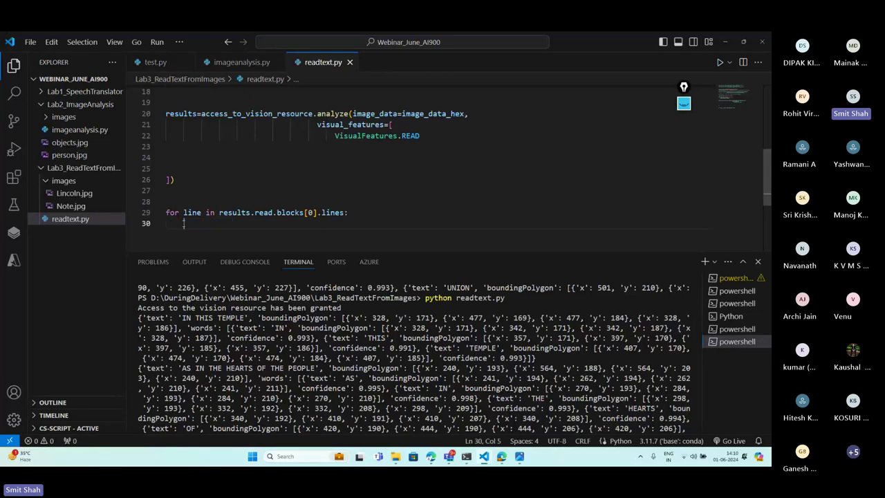
text(For )
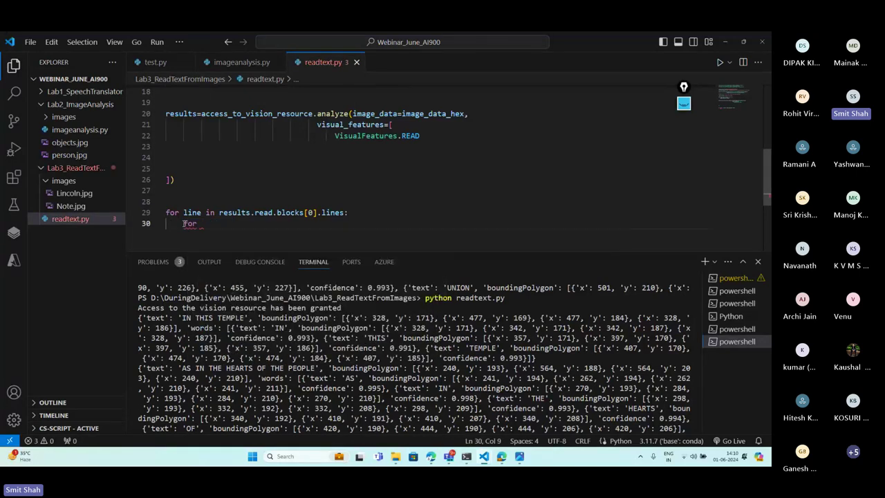
text(word in)
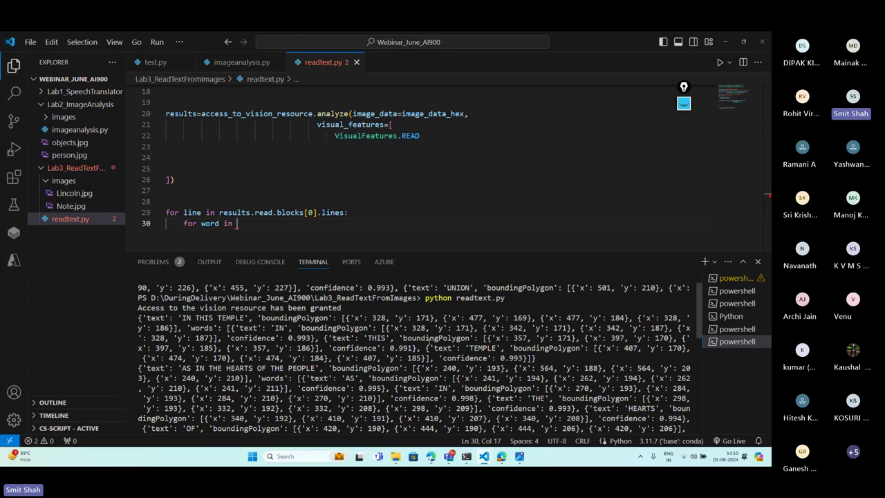
double_click(193, 212)
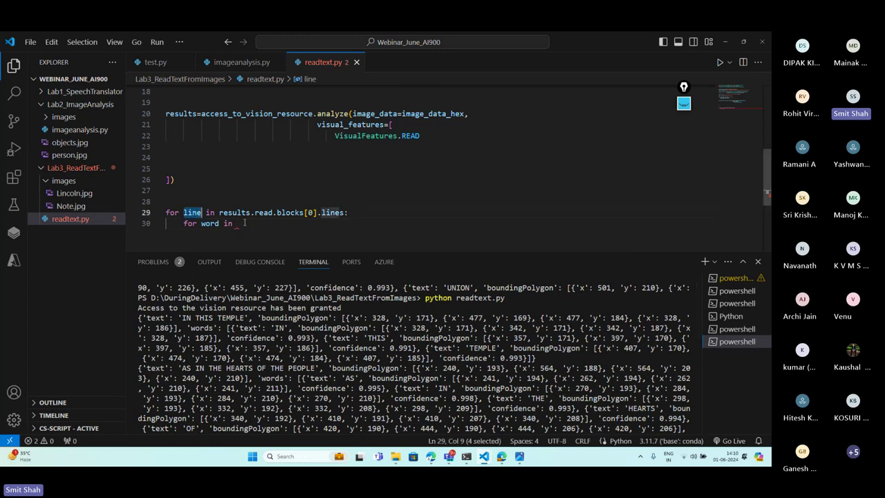
click(244, 223)
text(line)
text(.words)
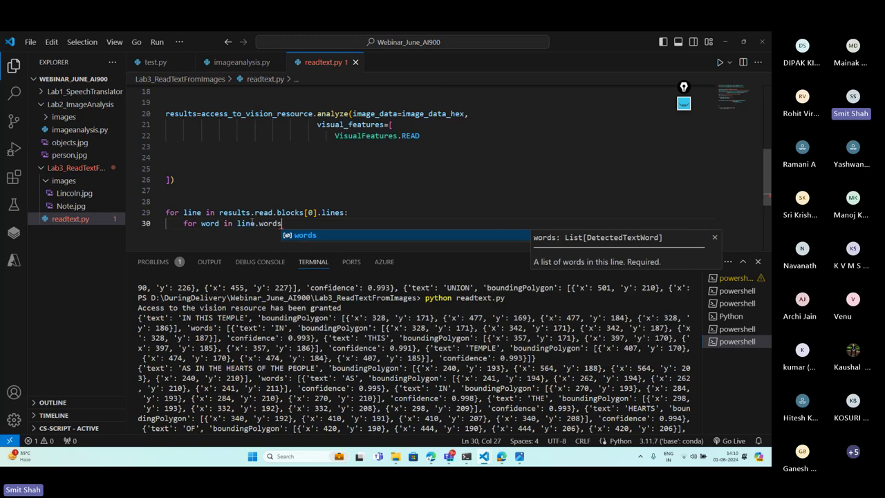
text(:)
Add print(word) as the body of the nested word loop
key(Return)
text(pri)
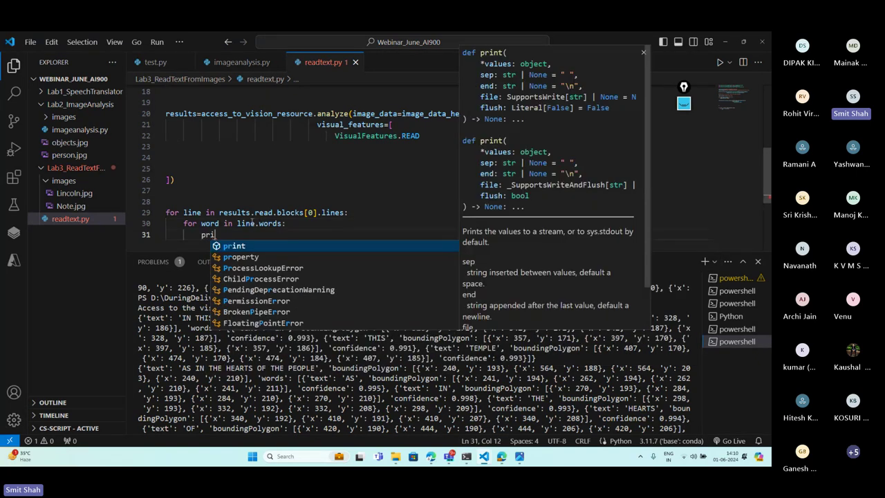
text(nt(word)
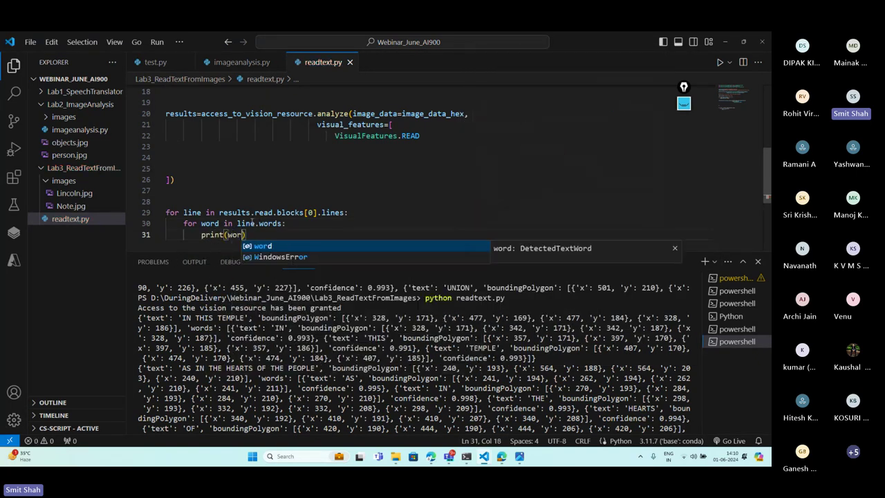
Clear the terminal and rerun "python readtext.py" to print each word entry
click(473, 430)
text(clear)
key(Return)
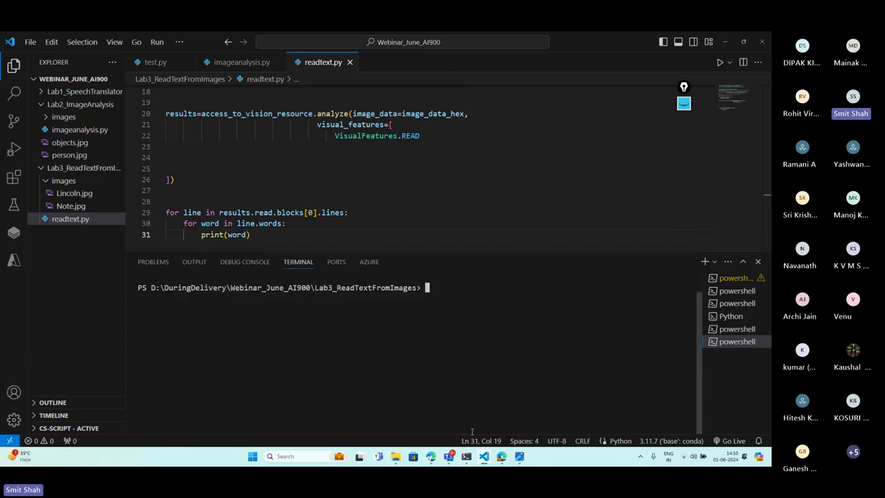
key(Up)
key(Up)
key(Return)
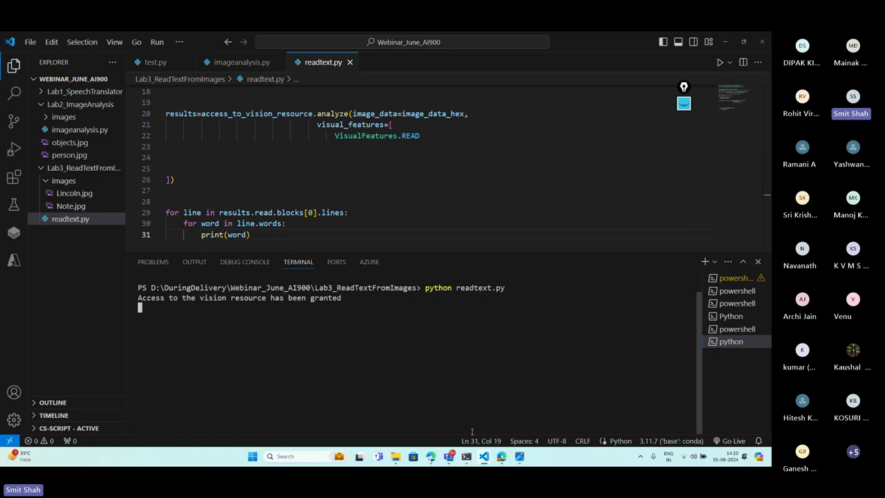
Examine the first four printed word entries, then the text and boundingPolygon values of the first one
scroll(352, 418, up, 10)
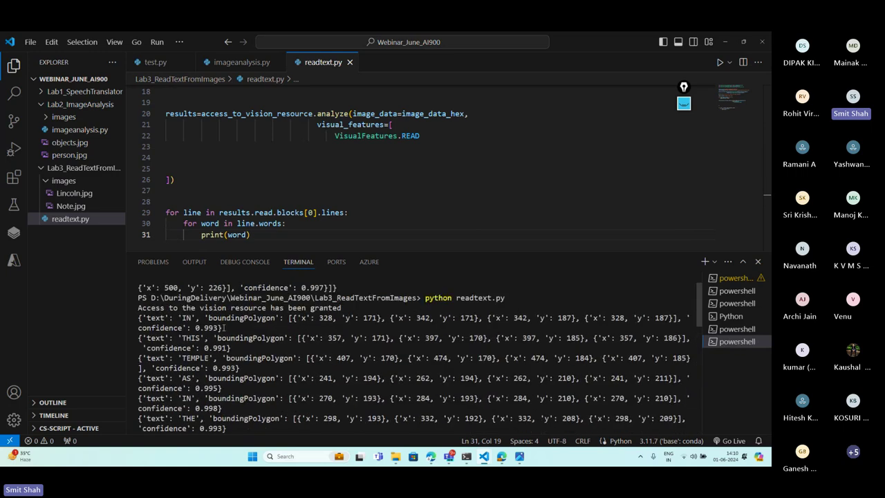
drag(223, 328, 136, 323)
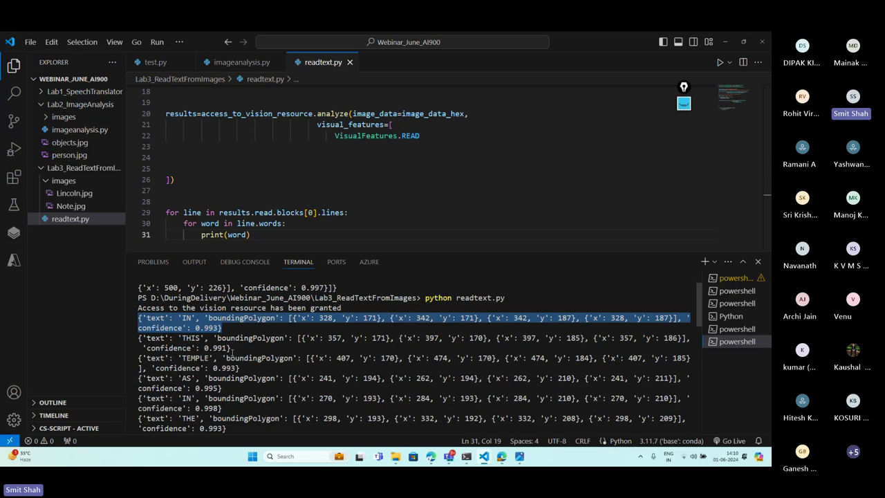
drag(230, 350, 138, 337)
drag(247, 372, 134, 365)
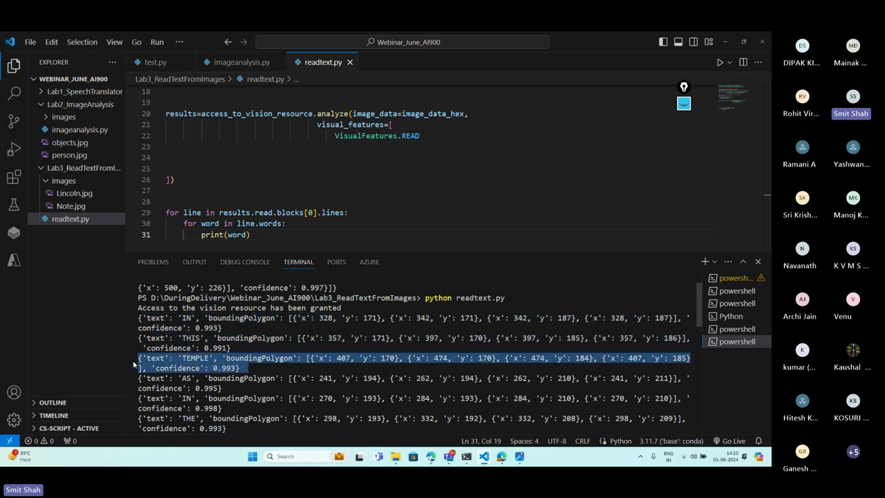
drag(222, 388, 134, 380)
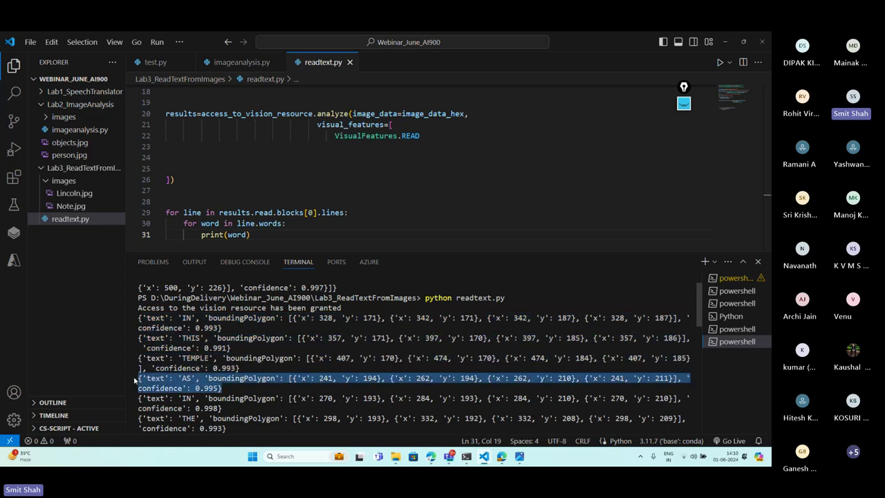
click(217, 323)
drag(178, 318, 196, 318)
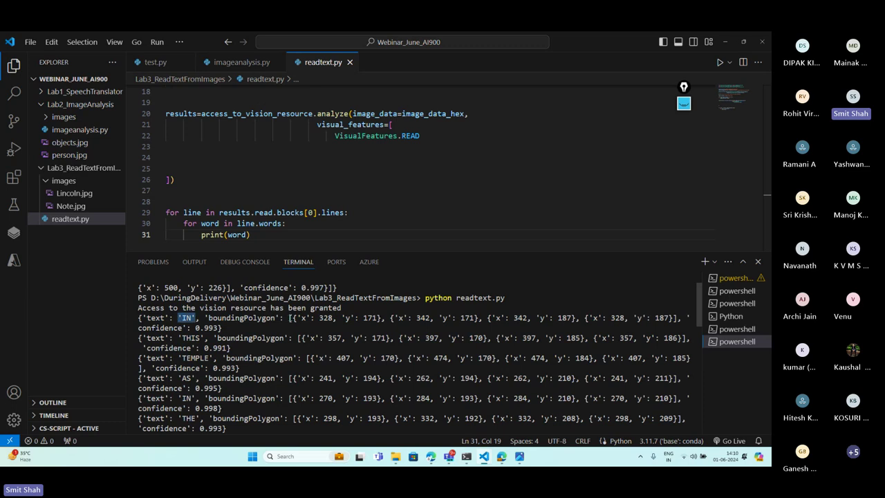
drag(289, 317, 676, 317)
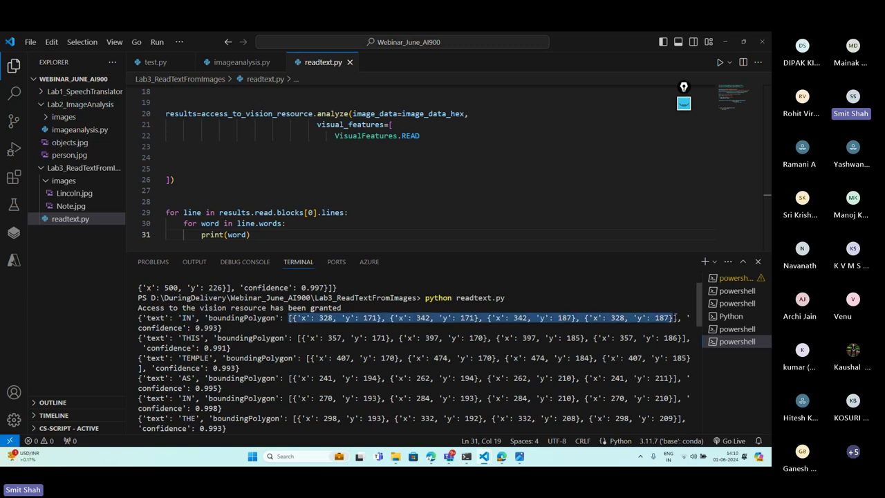
Examine the text, boundingPolygon and confidence values of the first printed word entry
click(216, 329)
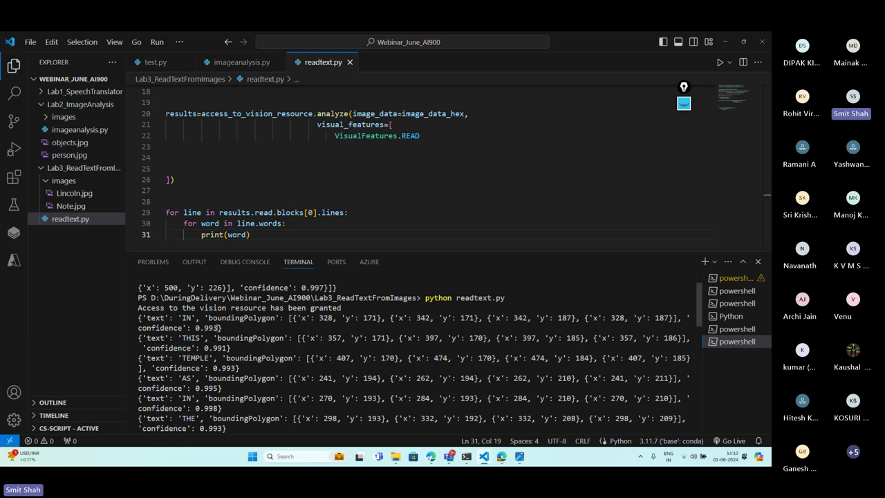
drag(217, 329, 193, 328)
drag(178, 318, 200, 318)
drag(288, 318, 678, 318)
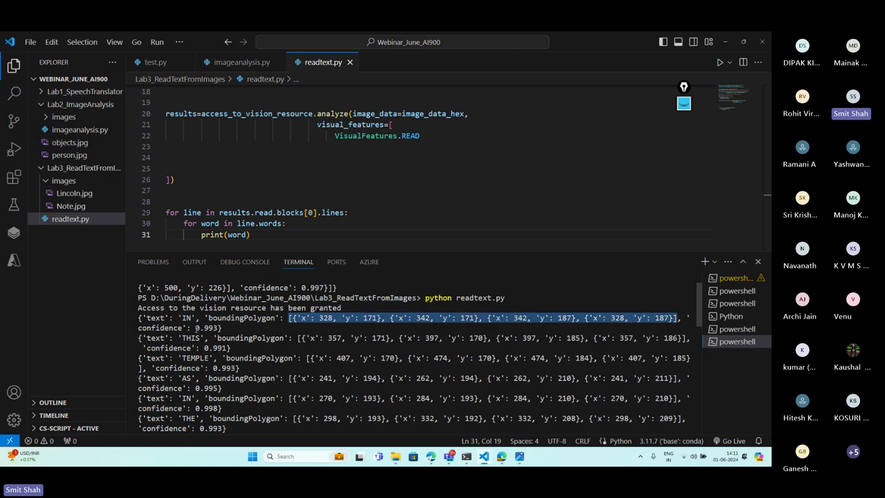
drag(195, 329, 218, 328)
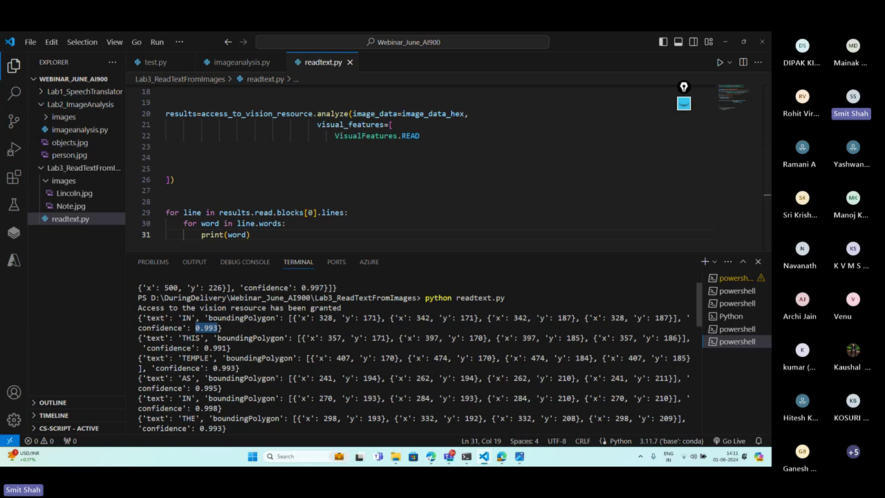
Change the nested loop's print statement to print(word.text) and add a new line below it
click(247, 234)
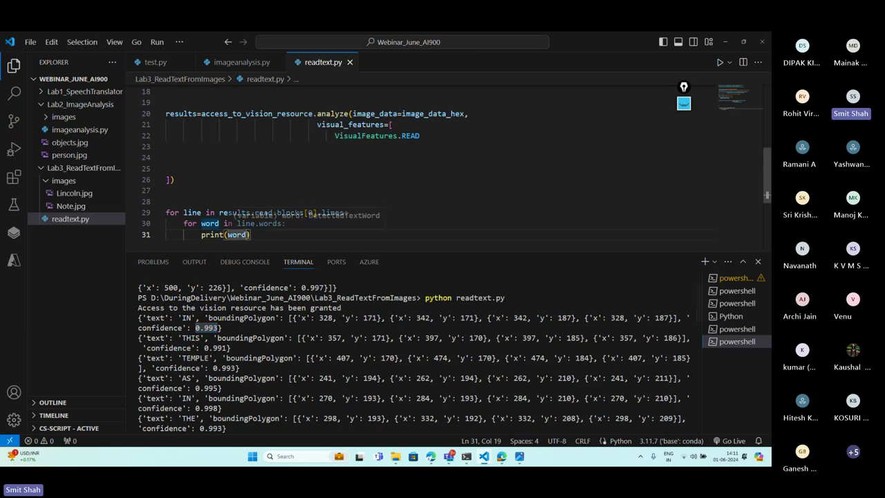
text(.text)
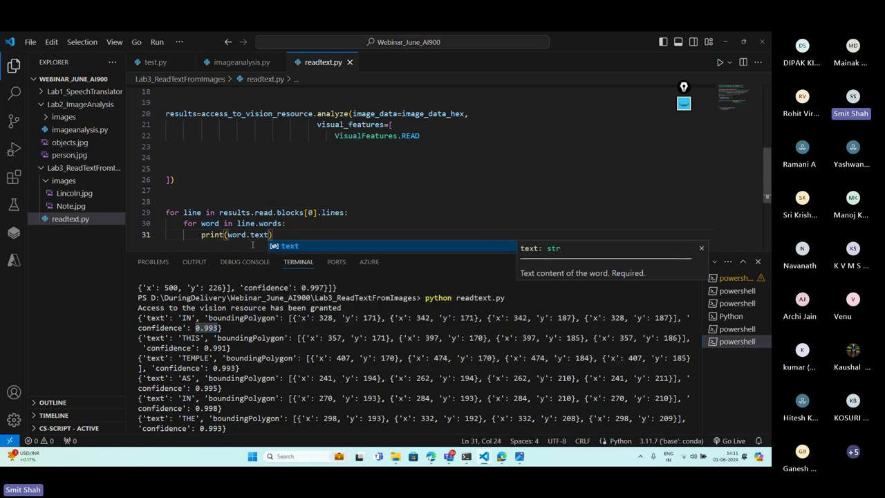
double_click(242, 318)
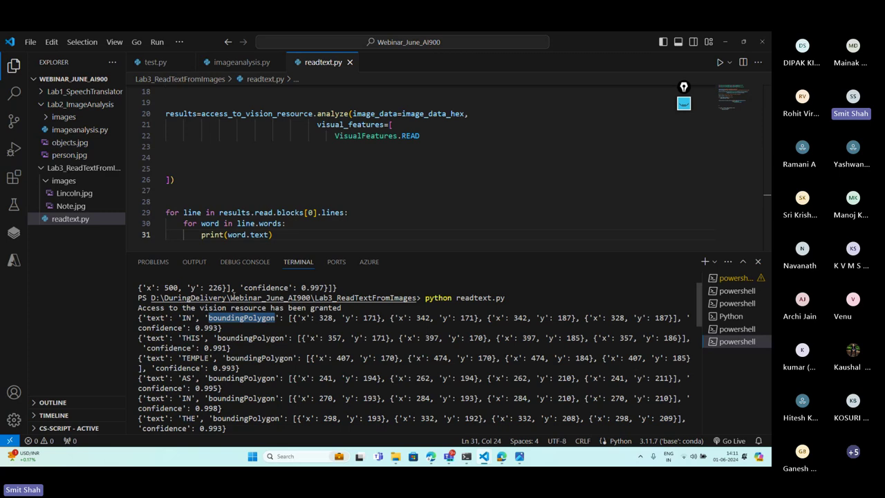
click(280, 234)
key(Return)
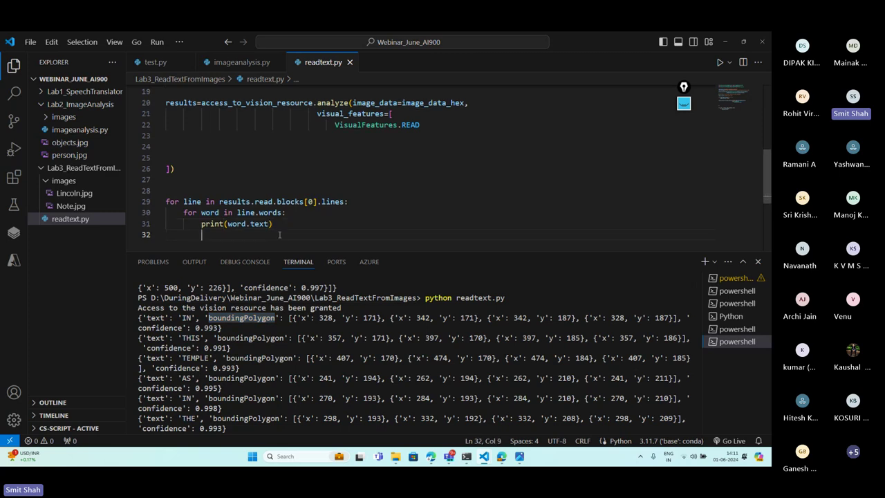
Clear the terminal and rerun "python readtext.py" to print only the text of each word
drag(288, 318, 308, 327)
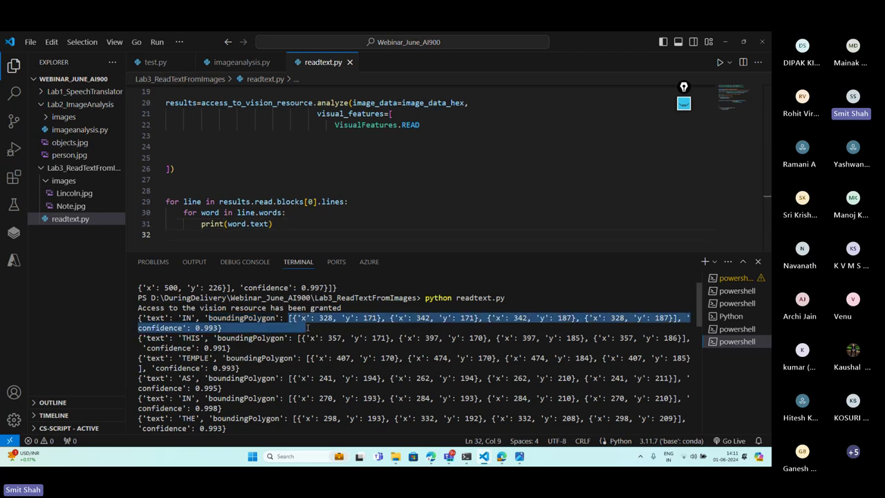
scroll(387, 418, down, 5)
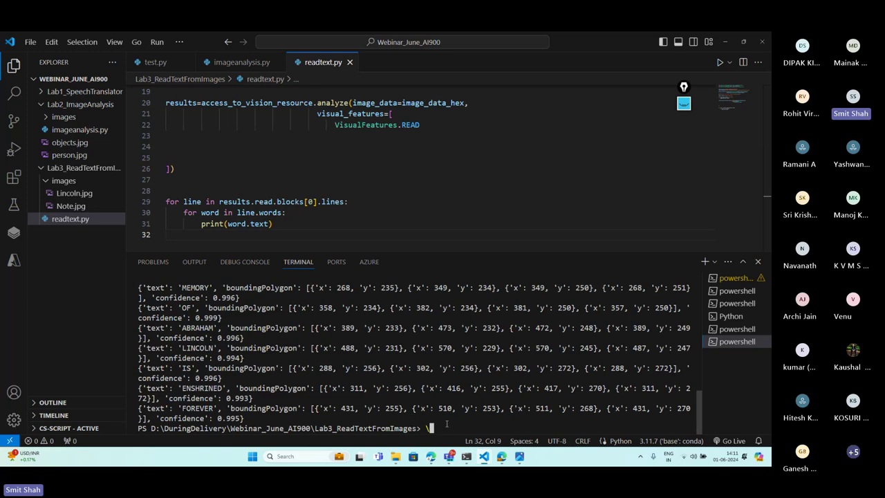
text(cls)
key(Return)
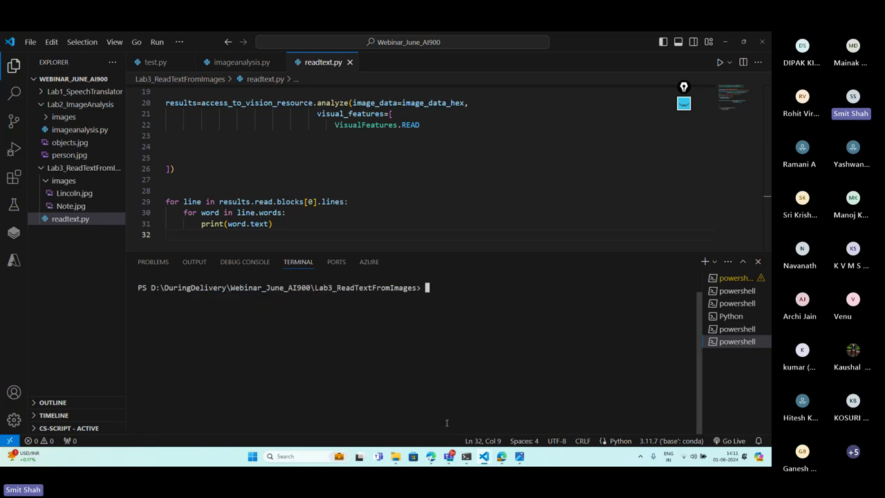
key(Up)
key(Up)
key(Return)
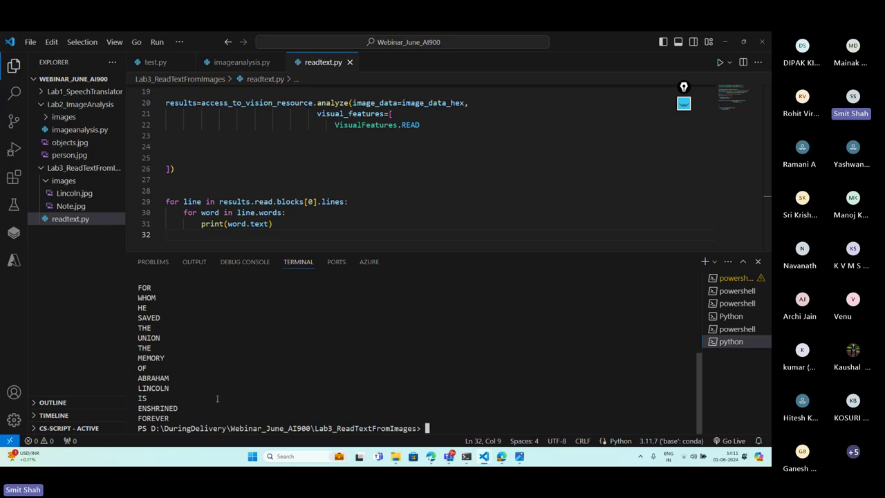
Review the whole list of printed words, then view Lincoln.jpg enlarged to inspect its inscription
scroll(217, 399, up, 4)
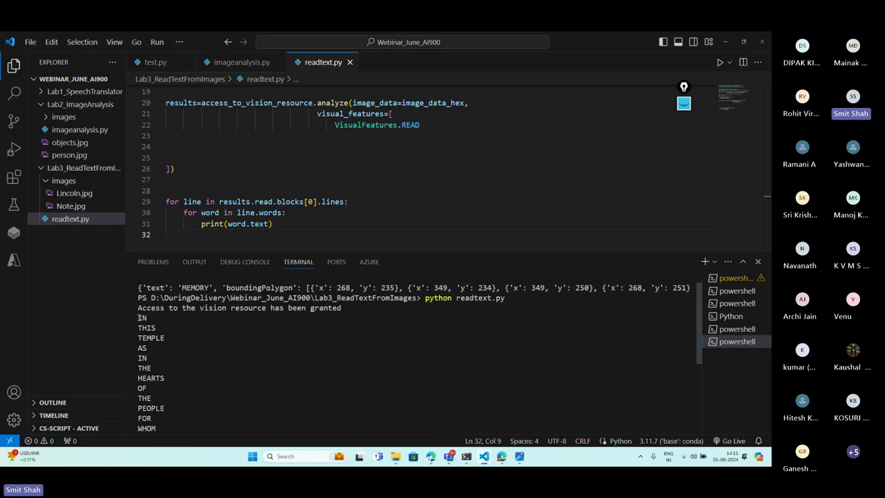
drag(137, 317, 168, 418)
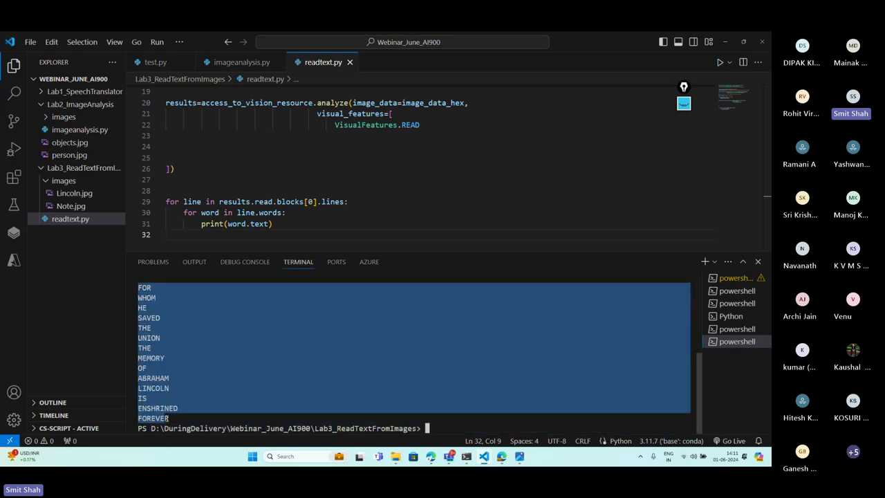
click(76, 193)
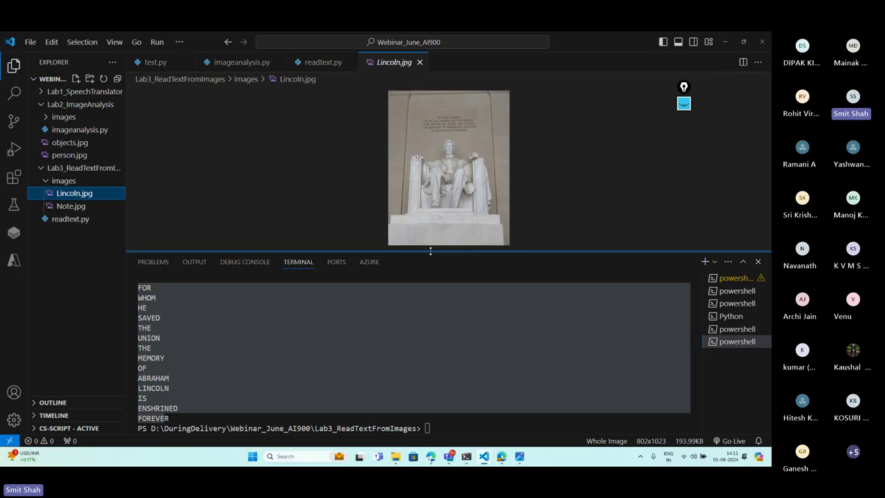
drag(428, 251, 411, 360)
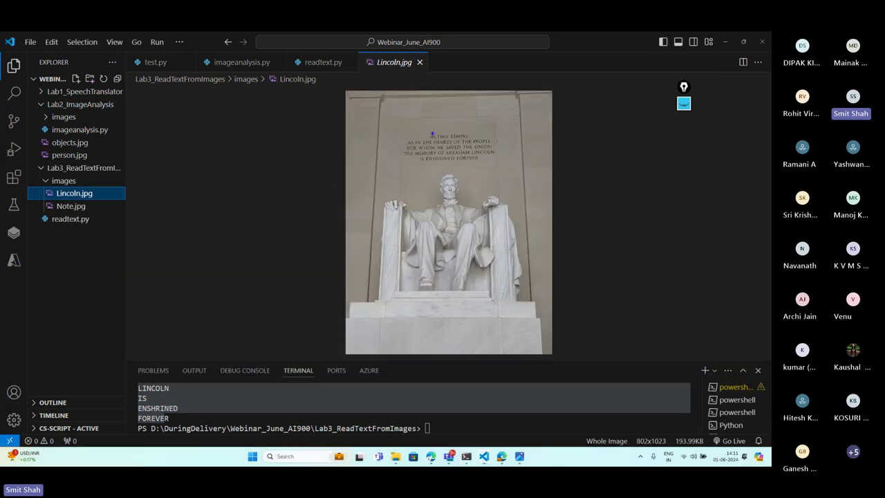
mouse_move(433, 131)
mouse_down()
mouse_move(424, 139)
mouse_move(448, 134)
mouse_up()
key(ctrl+z)
key(Escape)
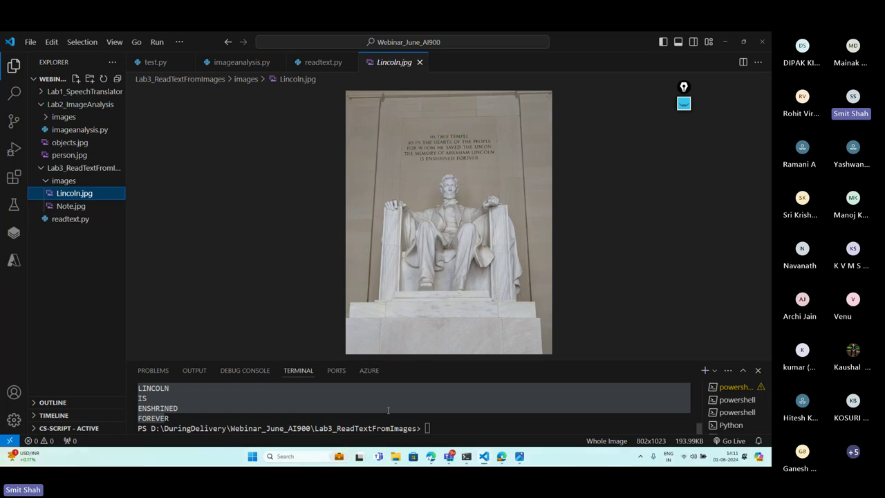
Compare the first words printed in the terminal with the inscription in Lincoln.jpg
drag(437, 359, 436, 225)
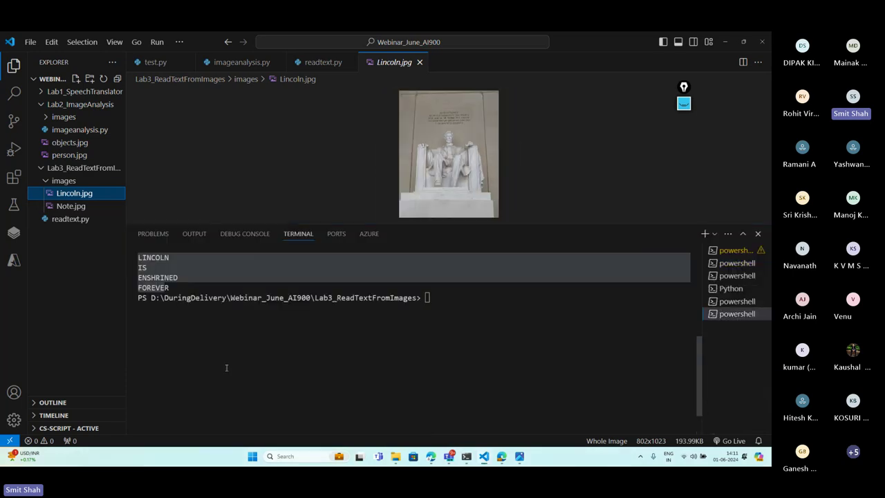
scroll(163, 296, up, 3)
click(162, 296)
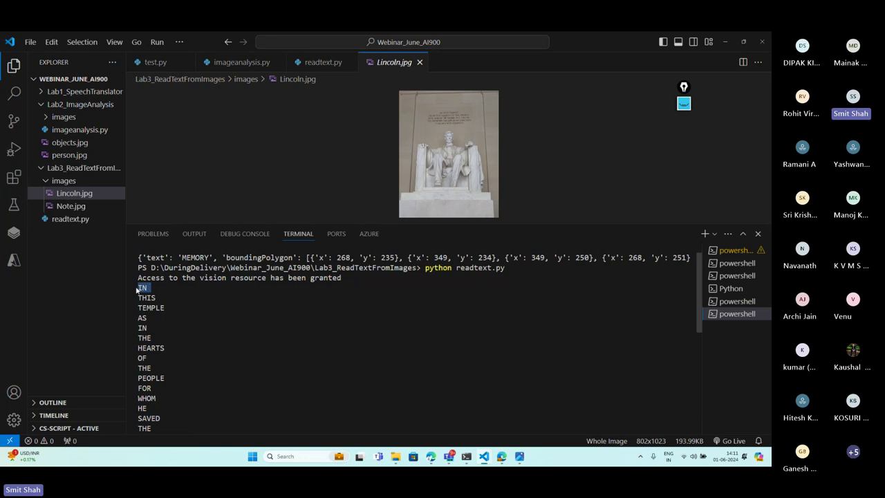
drag(157, 297, 135, 313)
click(157, 321)
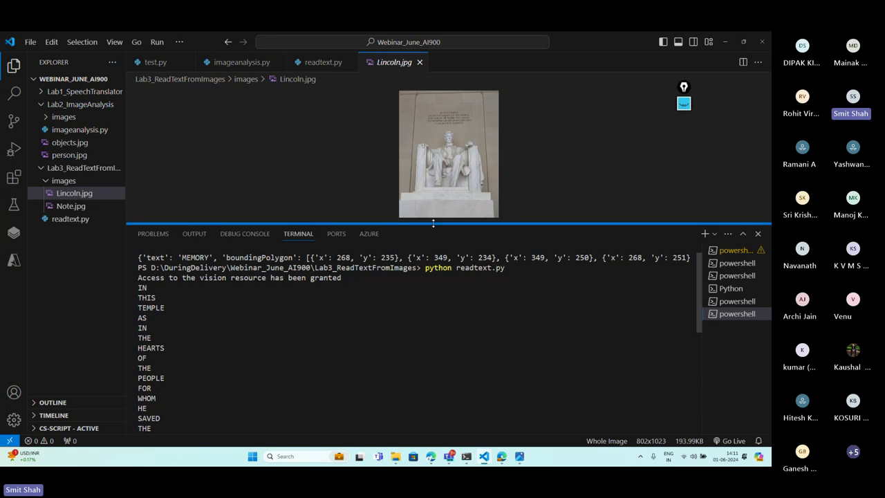
drag(429, 224, 430, 317)
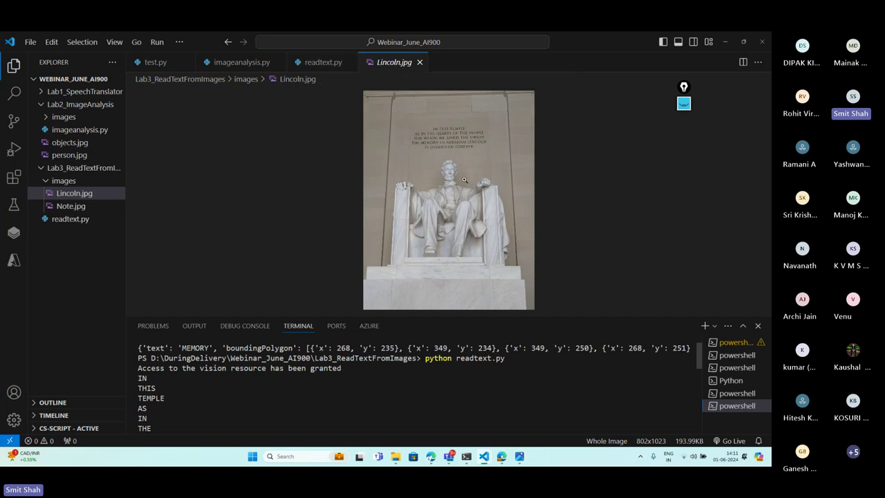
Examine the bounding-box and annotation code in the object loop of imageanalysis.py, then return to readtext.py
click(315, 63)
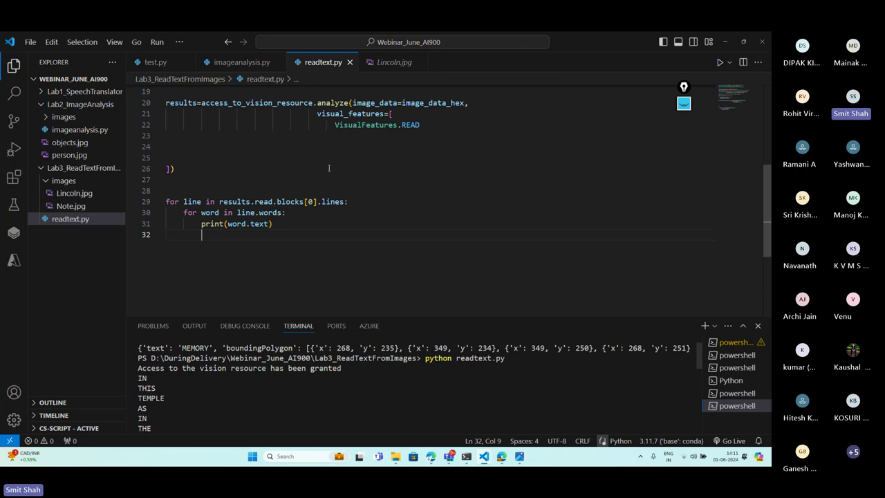
click(282, 226)
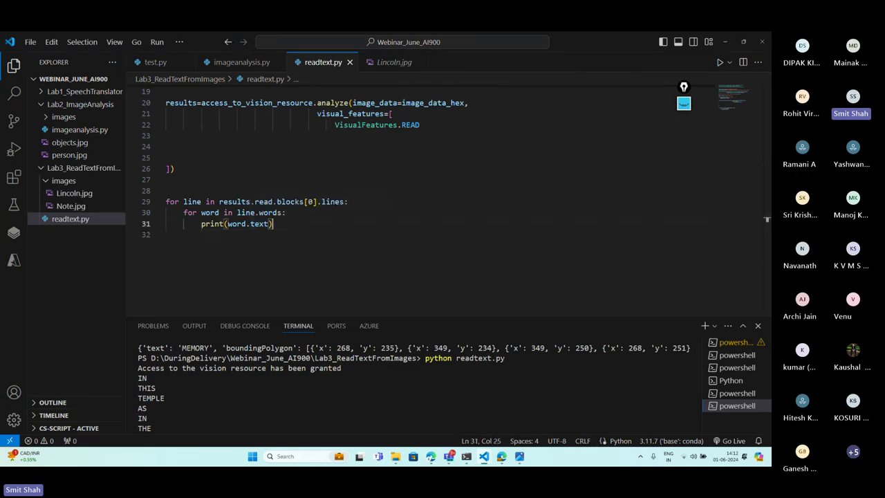
click(241, 62)
scroll(310, 219, down, 8)
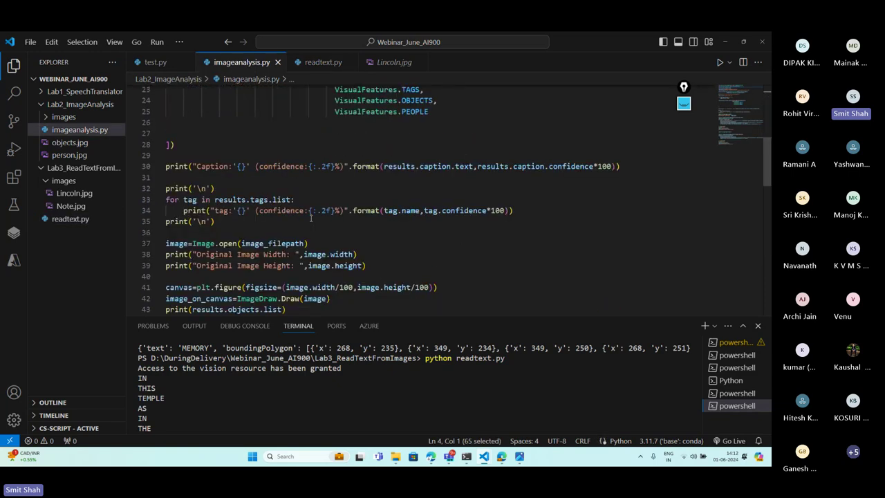
scroll(311, 218, down, 1)
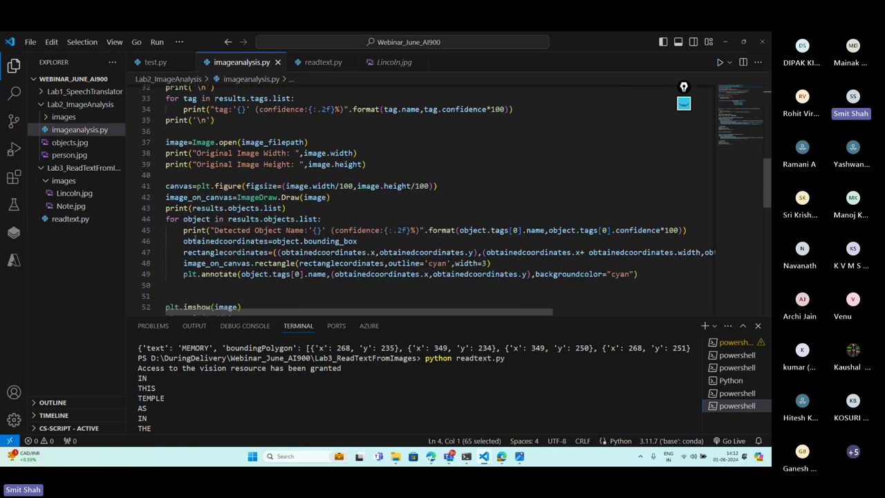
drag(183, 241, 645, 273)
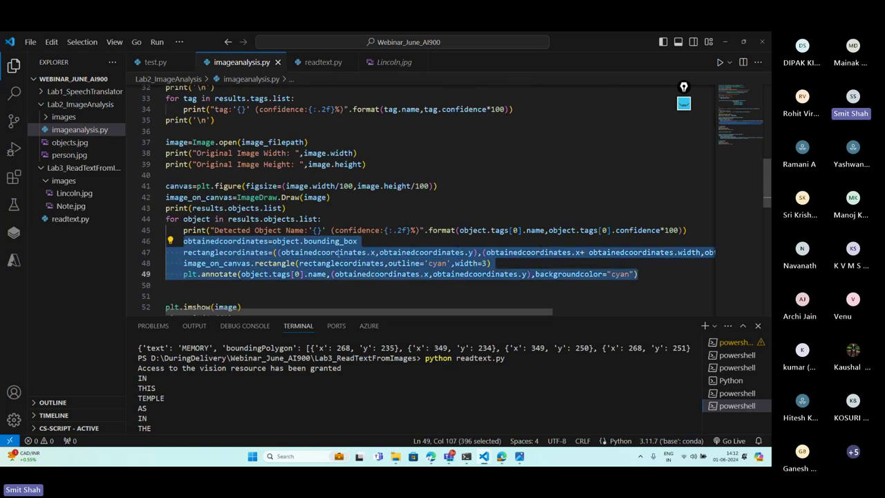
click(323, 62)
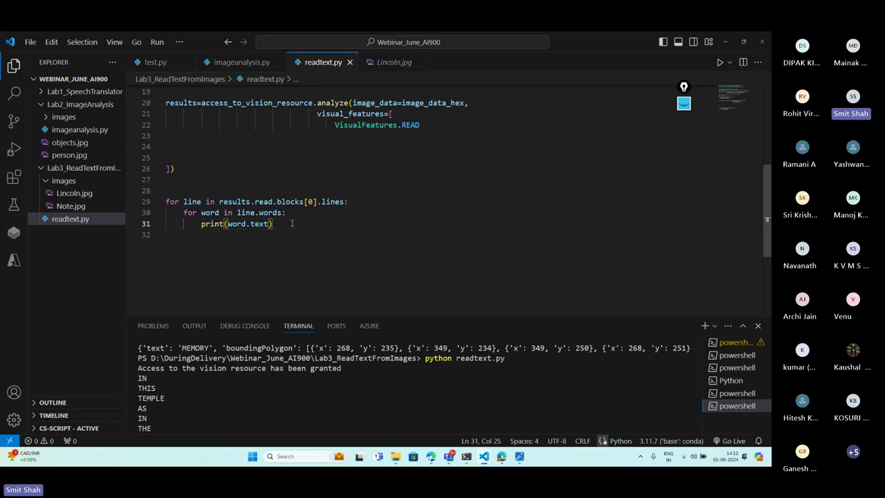
Add a blank line after the print statement and remove .text from it so it reads print(word)
key(Return)
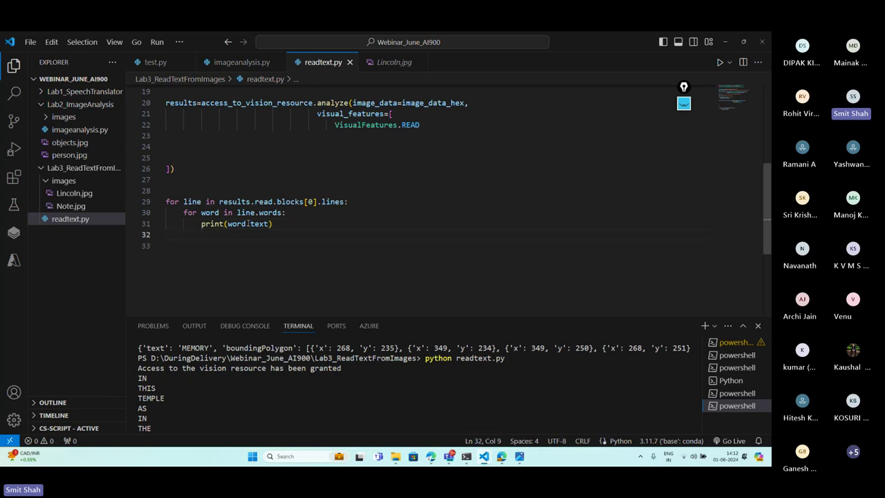
double_click(259, 223)
key(BackSpace)
key(BackSpace)
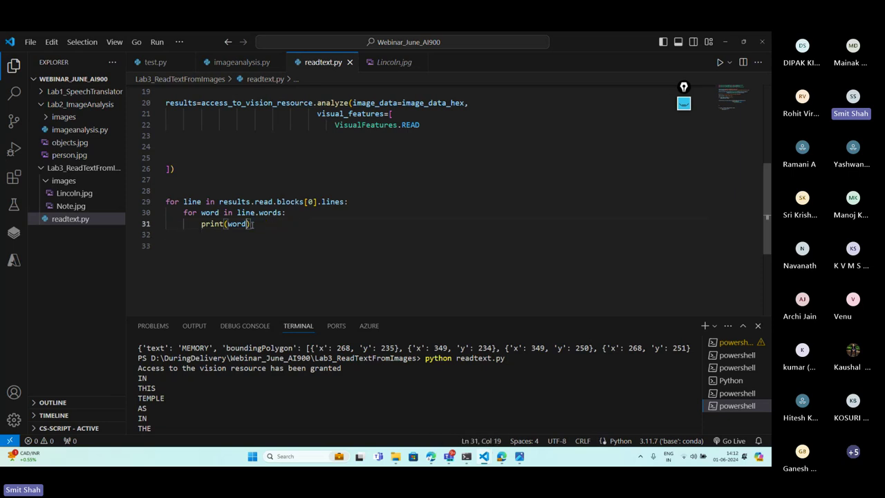
Clear the terminal and rerun "python readtext.py" to print the full word entries with their bounding polygons
click(256, 377)
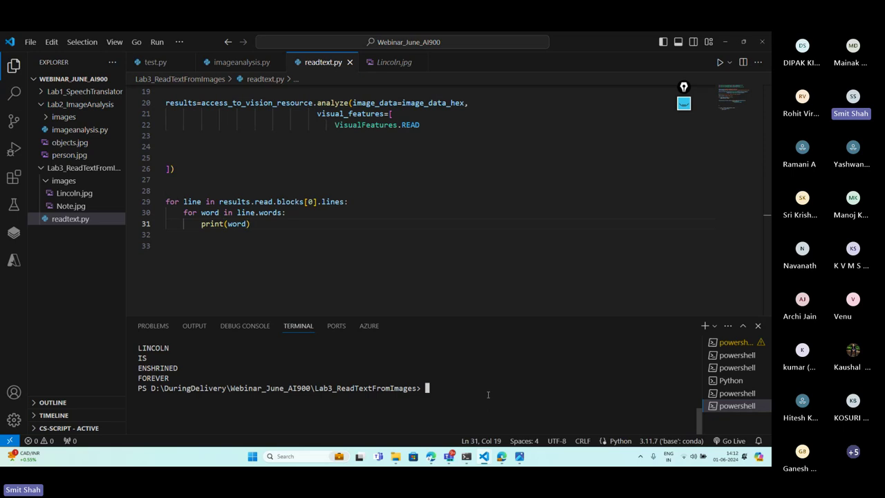
text(clear)
key(Return)
text(python readtext.py)
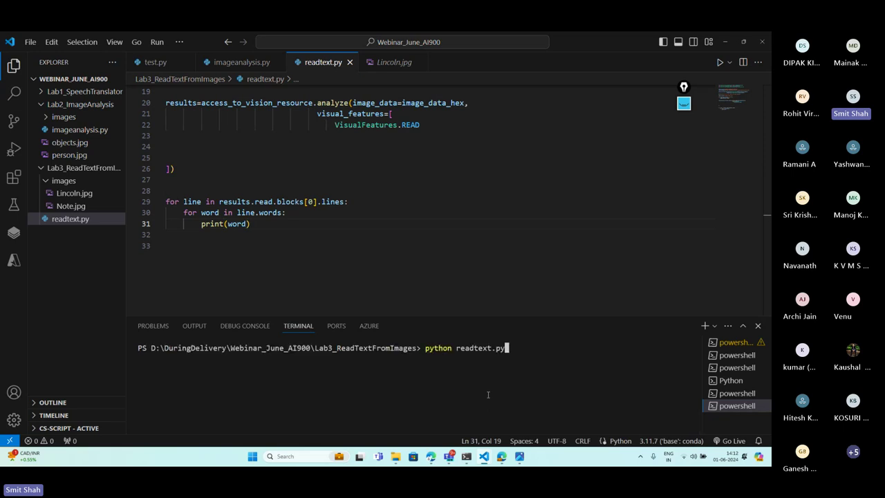
key(Return)
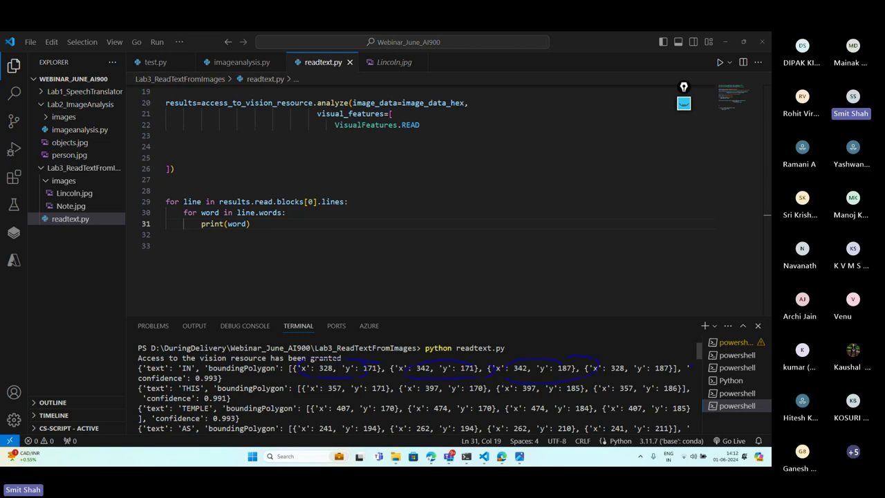
Add the line cordinates=word.bounding_polygon below the print statement in the inner word loop
click(306, 226)
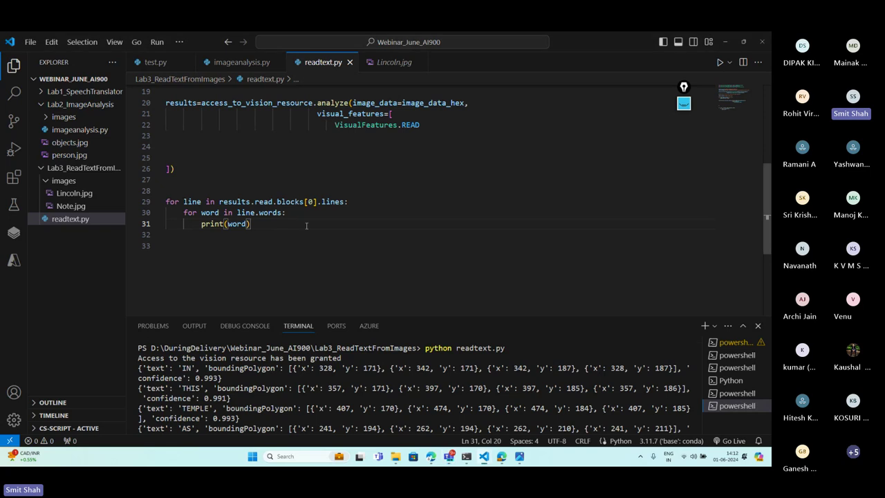
key(Return)
text(cordinates)
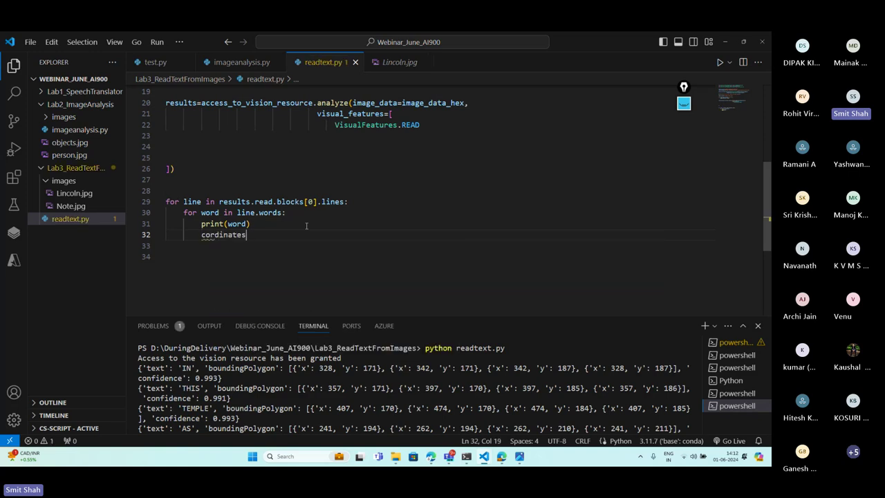
text(=)
click(210, 235)
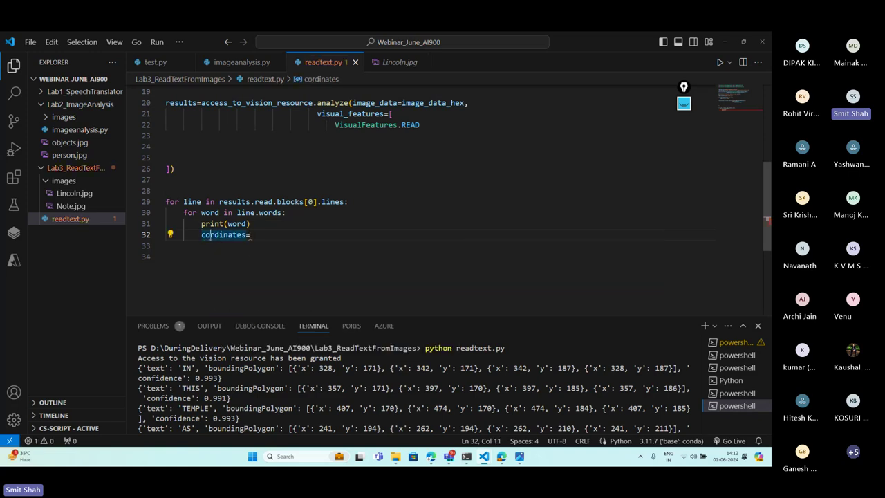
click(274, 239)
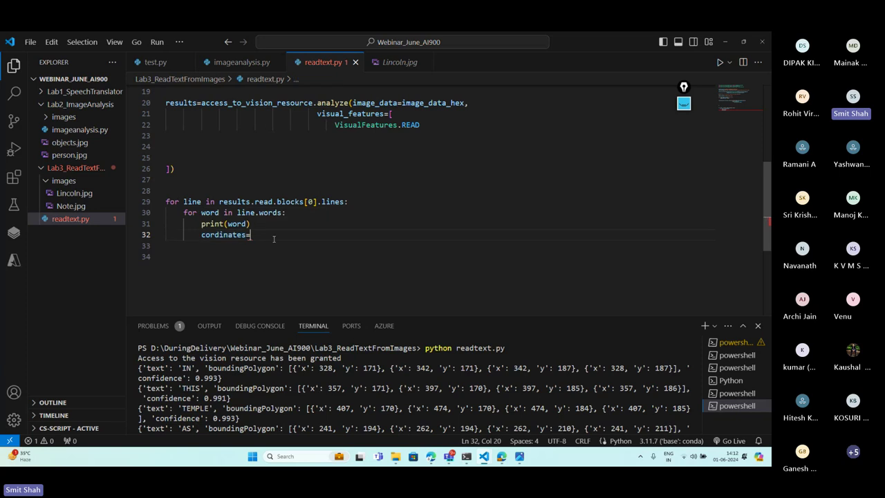
text(word)
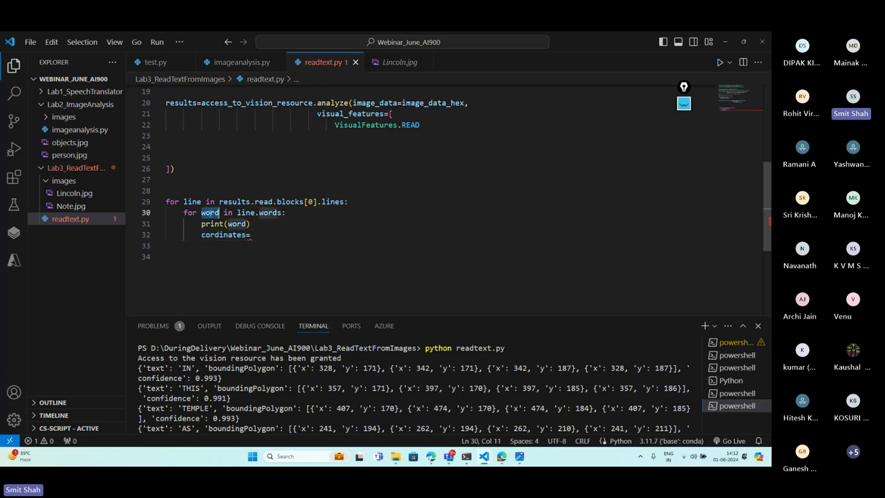
text(.)
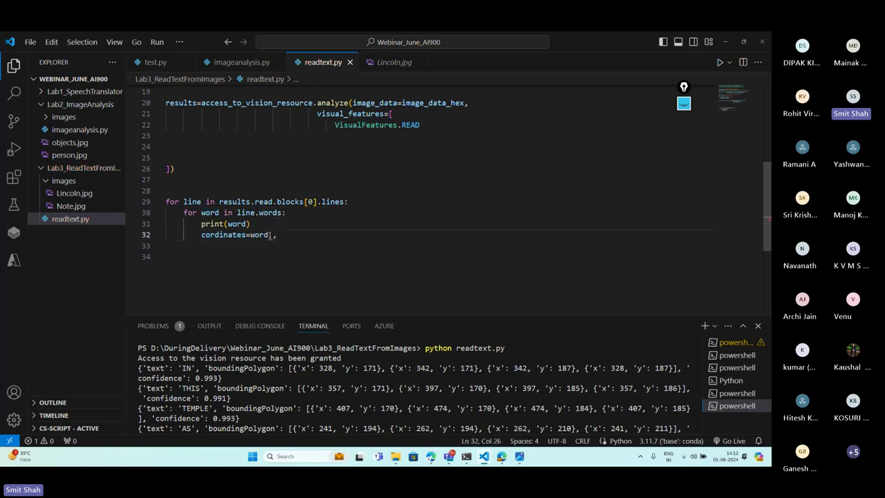
text(bounding)
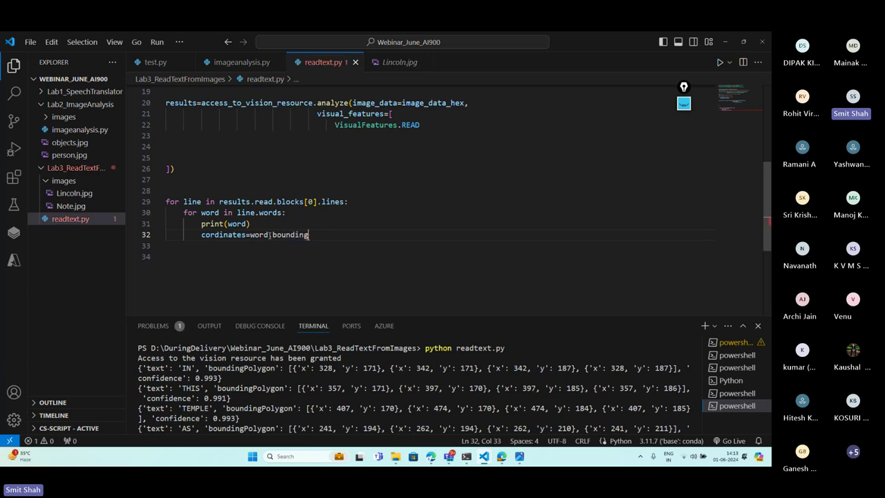
text(_polygon)
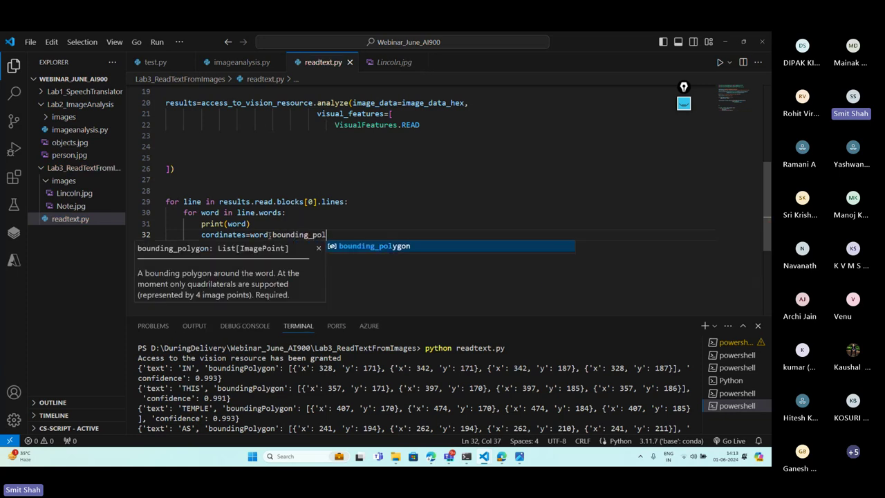
click(324, 223)
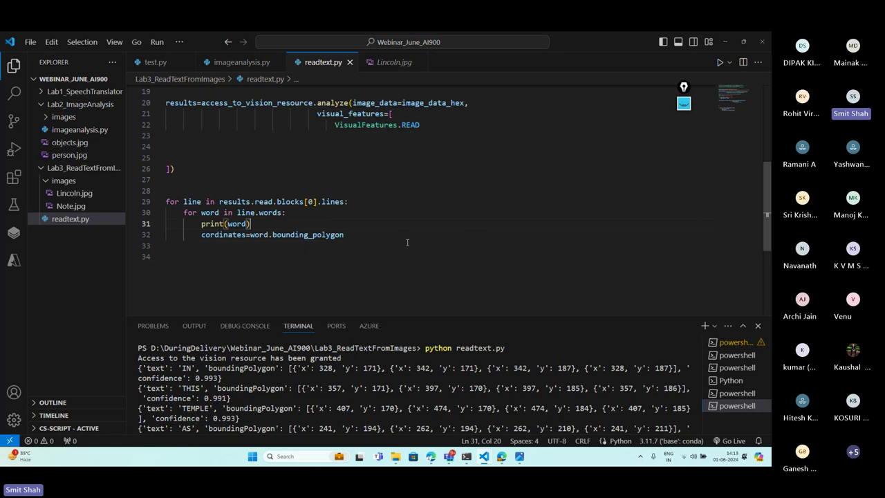
Add print(cordinates) on a new line after the bounding_polygon assignment
click(380, 236)
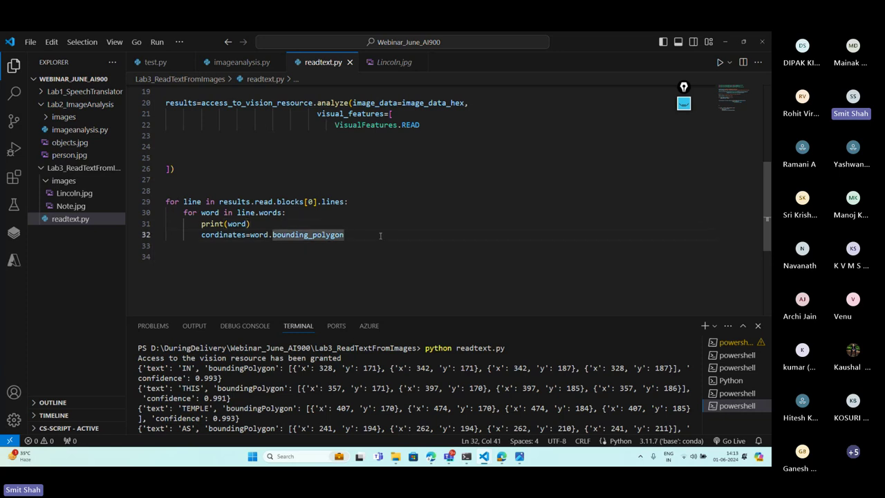
key(Return)
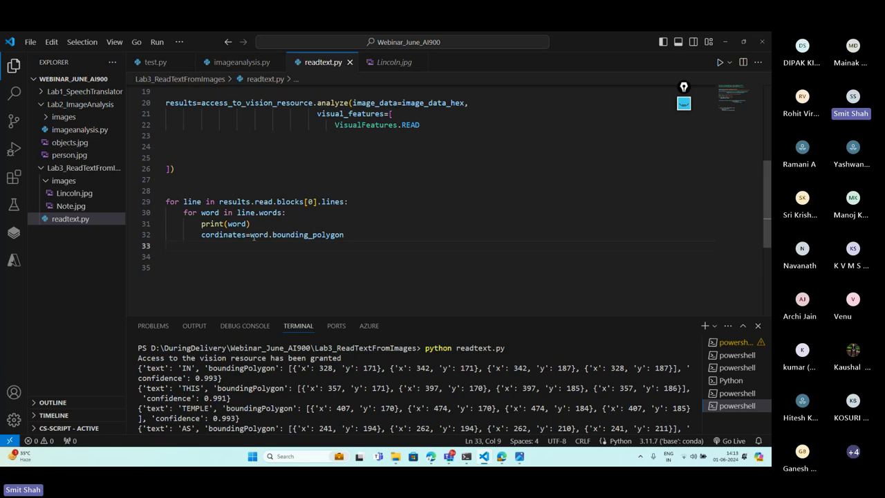
text(pri)
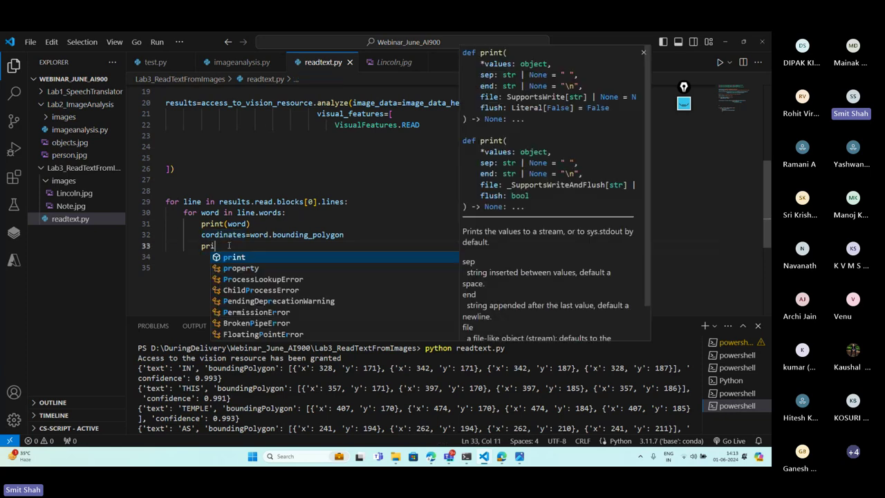
text(nt(cordinates)
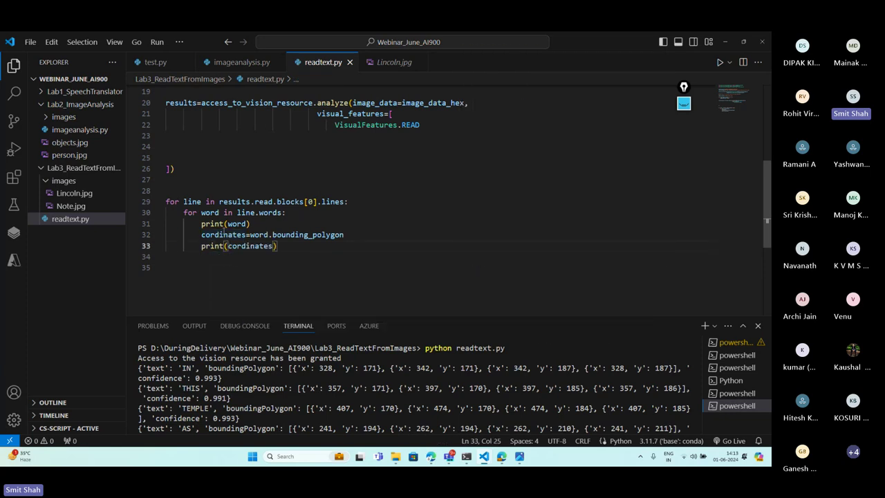
Change the loop's first print statement to print(word.text)
drag(166, 223, 166, 235)
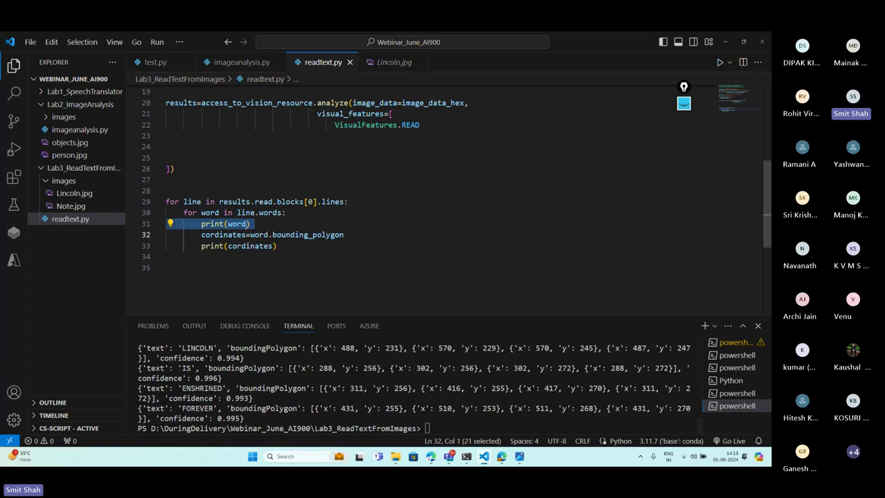
click(247, 224)
text(.text)
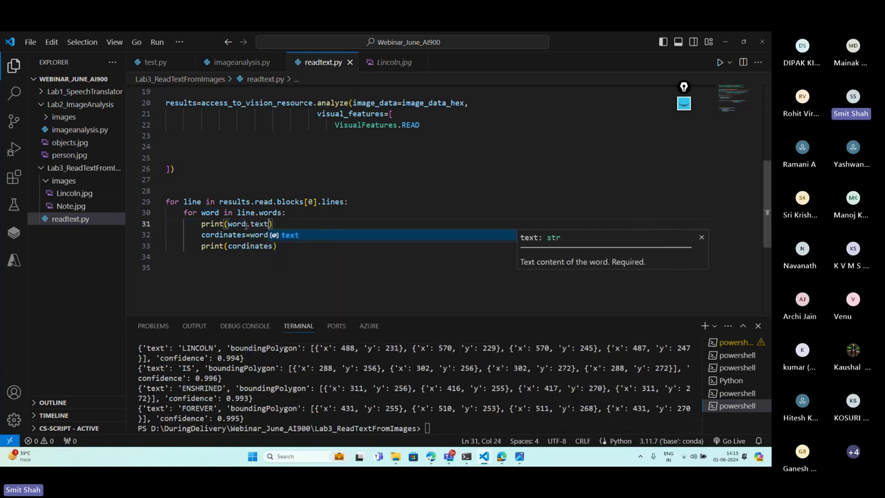
Clear the terminal, rerun "python readtext.py", and enlarge the terminal area to inspect the first word's coordinates
click(449, 405)
text(cle)
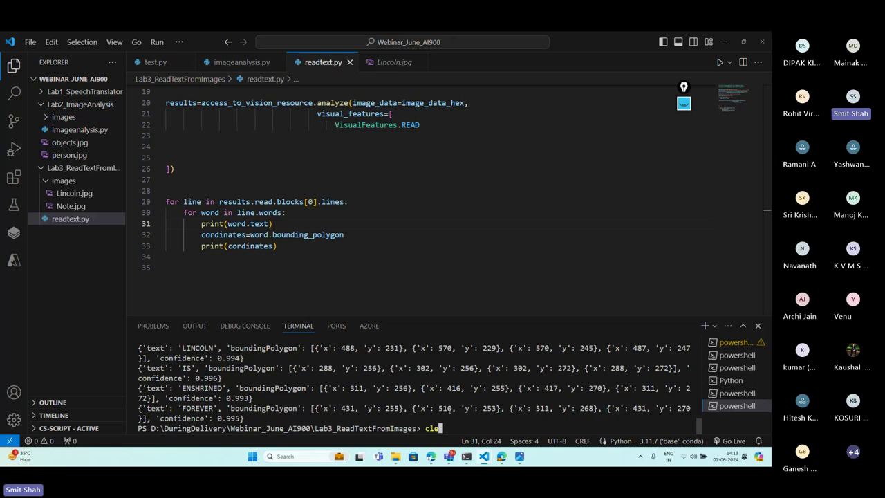
key(ctrl+l)
text(ar)
key(Up)
key(Return)
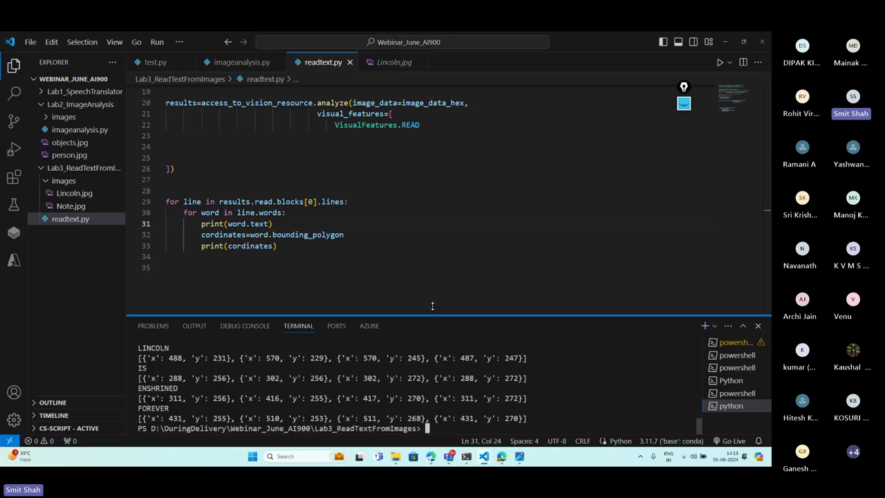
drag(428, 318, 432, 287)
drag(147, 348, 530, 359)
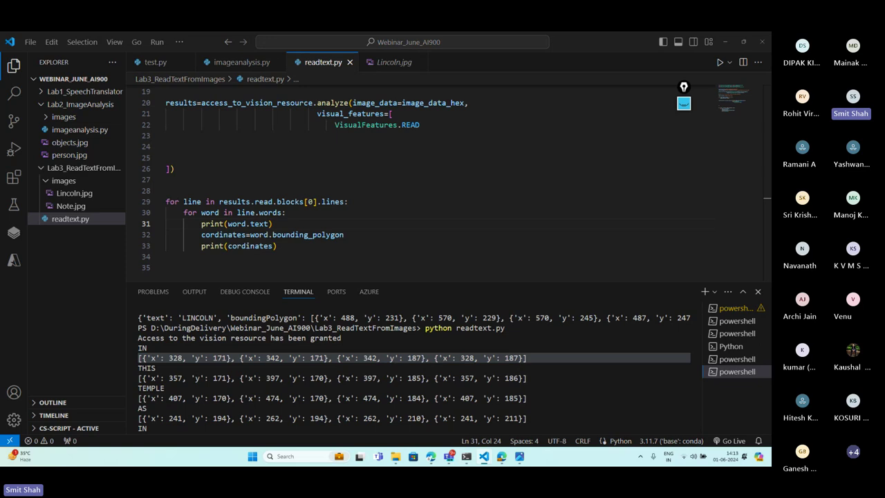
Add a box_cordinates variable after print(cordinates), set to a tuple of four empty tuples: ((),(),(),())
click(305, 249)
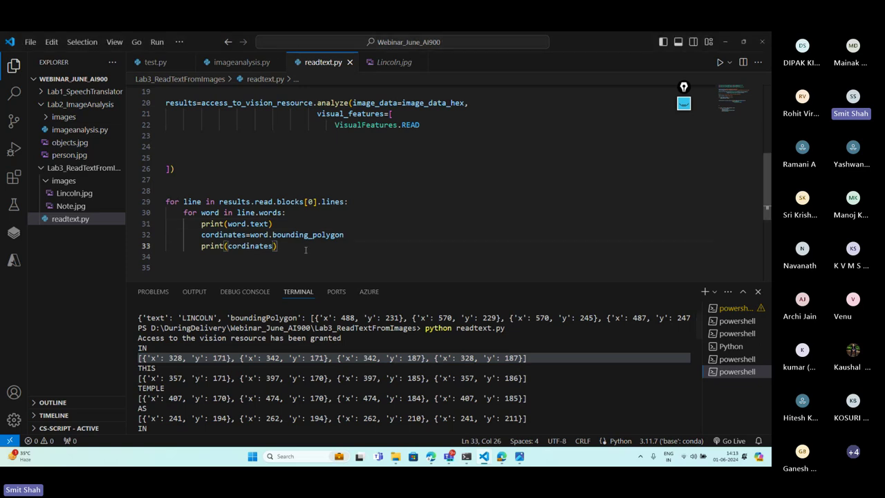
key(Return)
text(box)
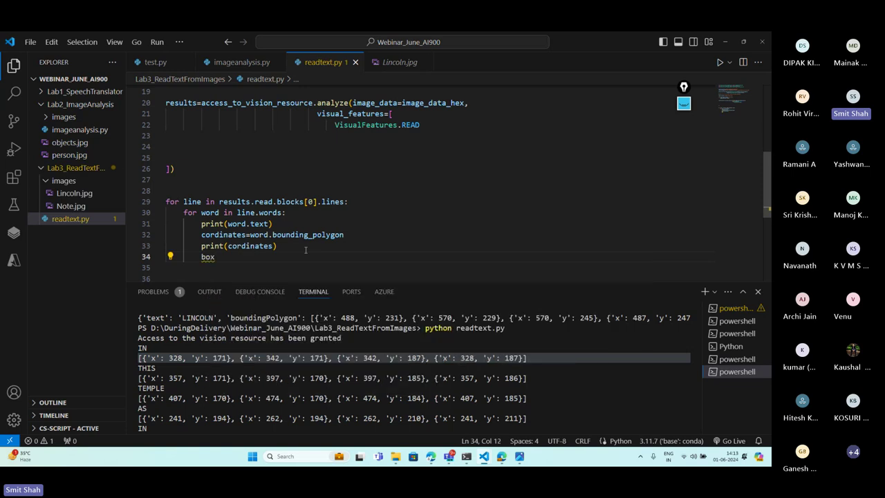
text(_cordinates=())
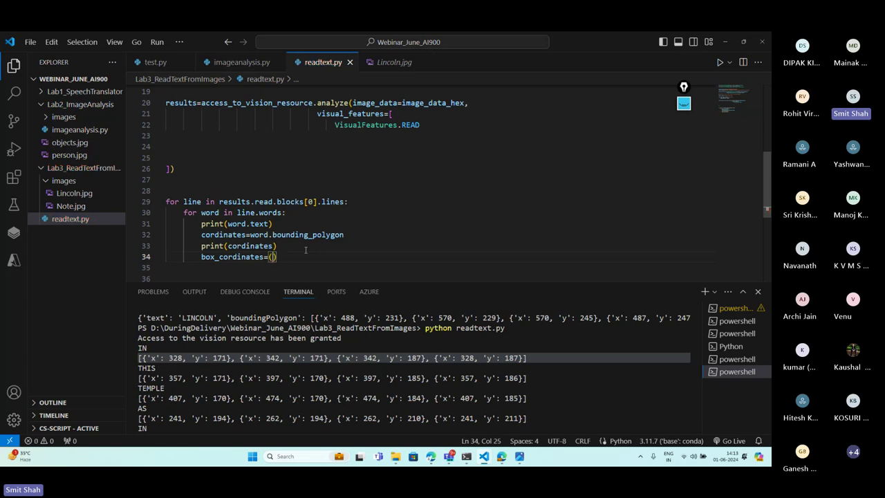
text((),(),(),())
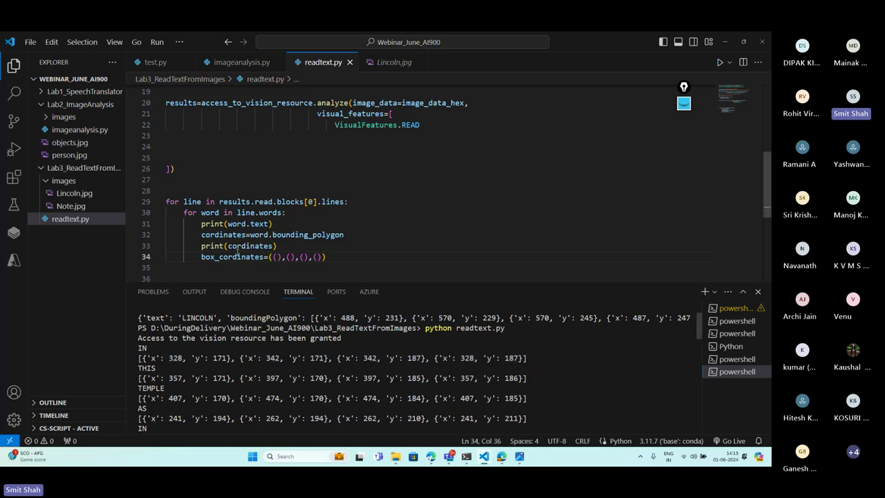
Enter cordinates[0].x followed by a comma in the first inner tuple of box_cordinates
double_click(220, 235)
key(ctrl+c)
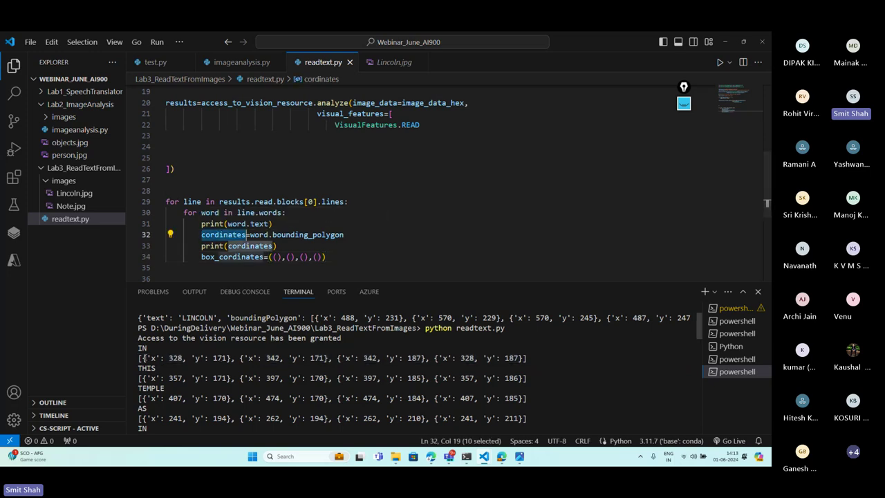
drag(141, 358, 232, 358)
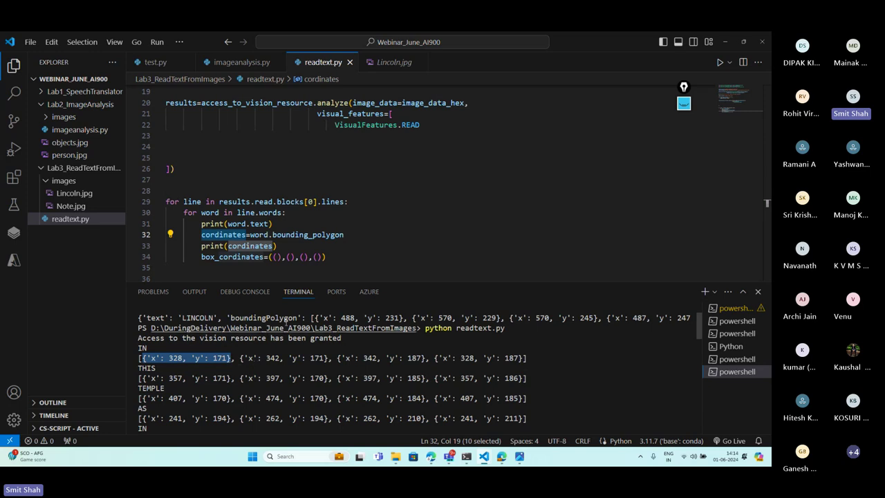
click(275, 257)
key(ctrl+v)
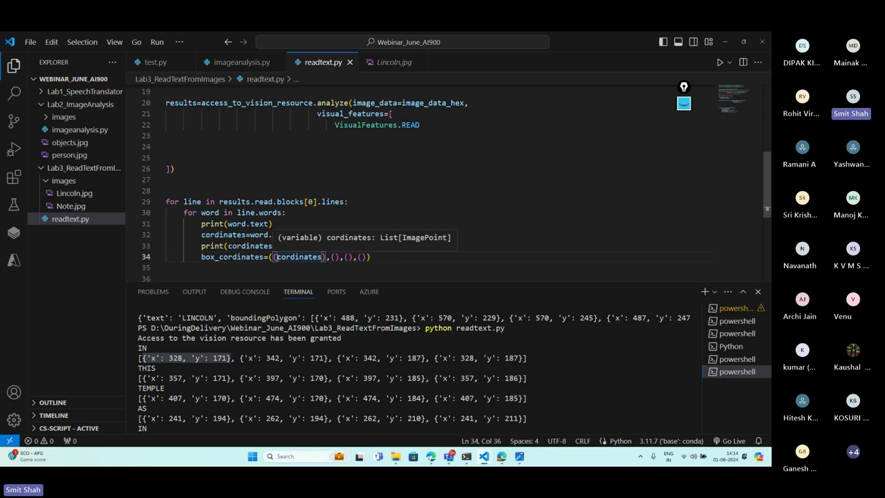
text([0)
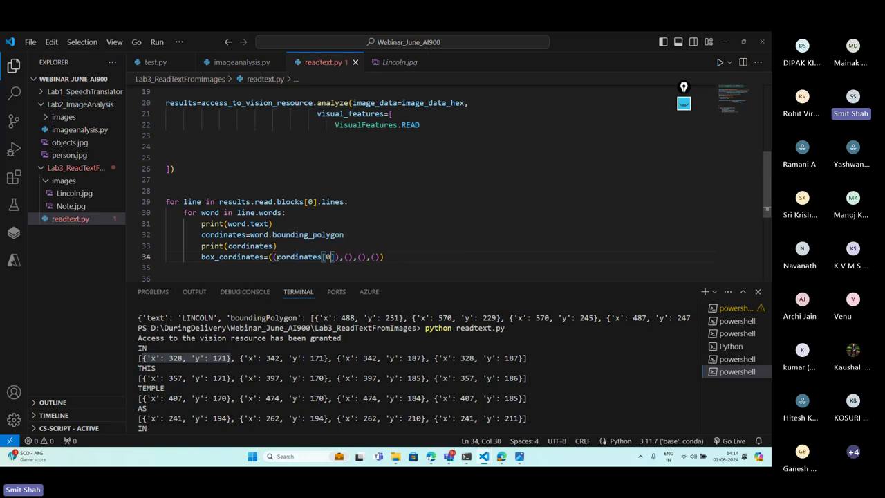
drag(142, 357, 230, 357)
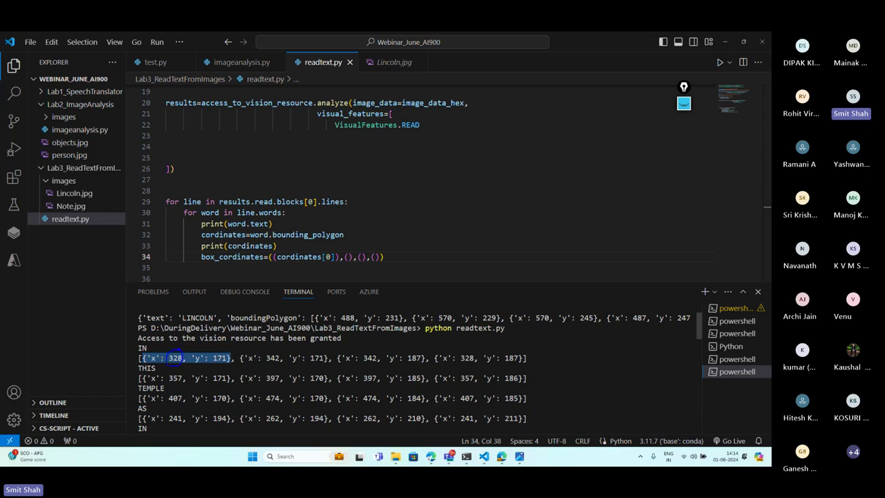
key(Right)
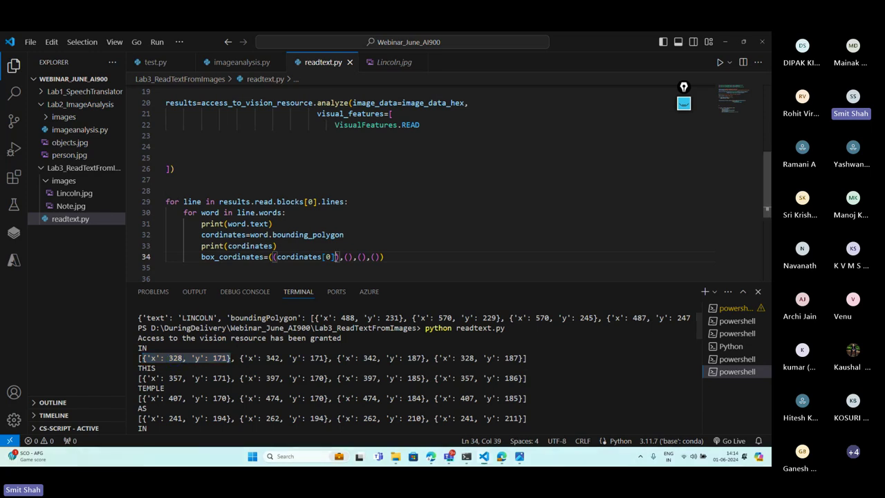
text(.x)
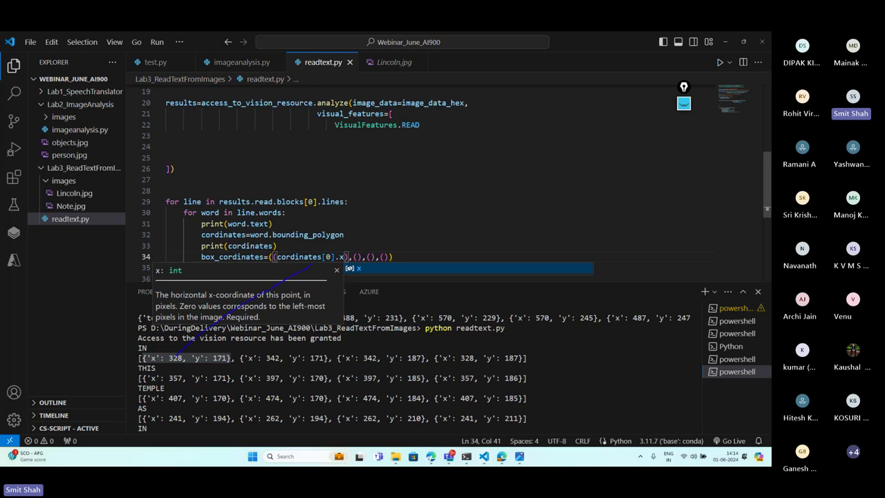
text(,)
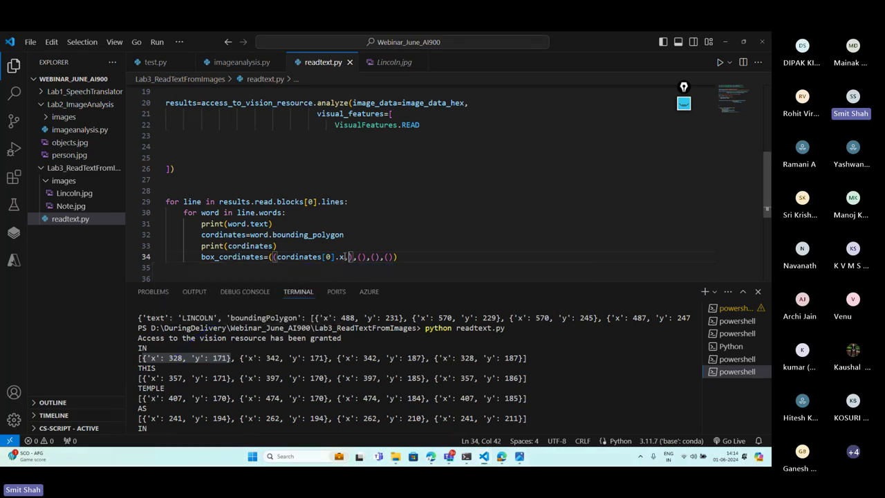
Complete the first inner tuple of box_cordinates with cordinates[0].y, reusing the x expression
drag(276, 256, 344, 258)
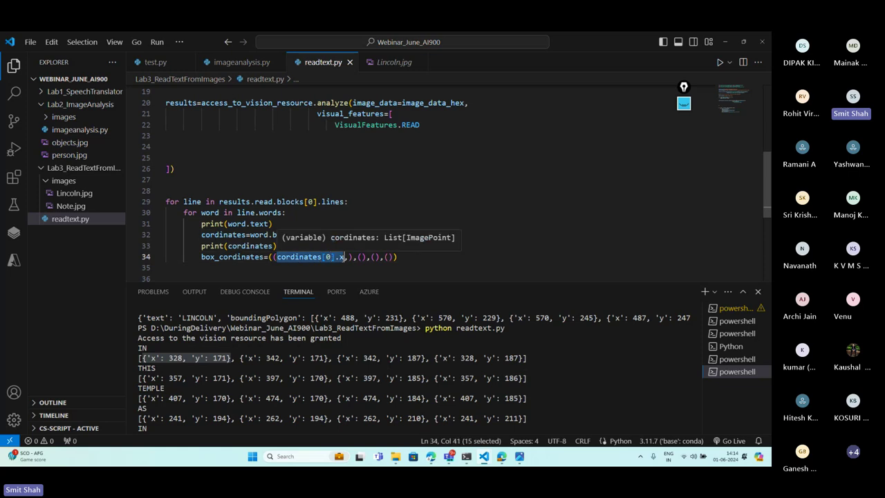
key(ctrl+c)
key(Right)
key(Right)
key(ctrl+v)
key(BackSpace)
text(y)
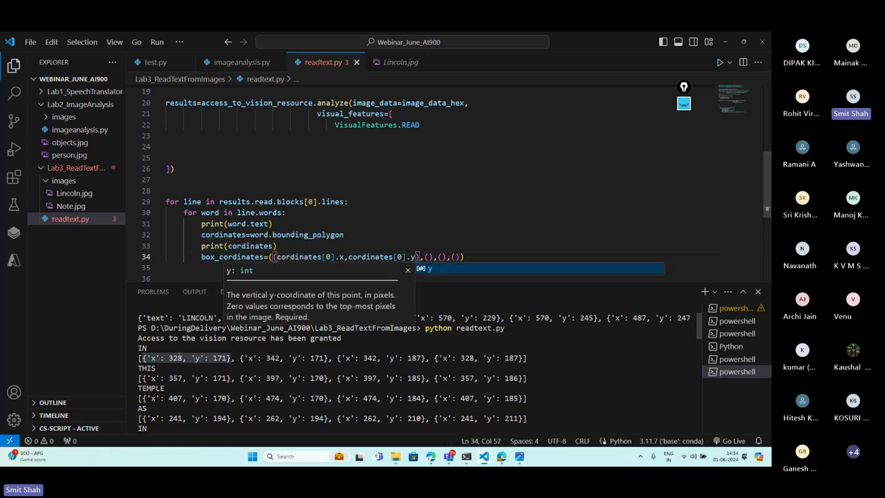
Fill the second inner tuple of box_cordinates with cordinates[1].x,cordinates[1].y, reusing the pair from the first tuple
click(223, 360)
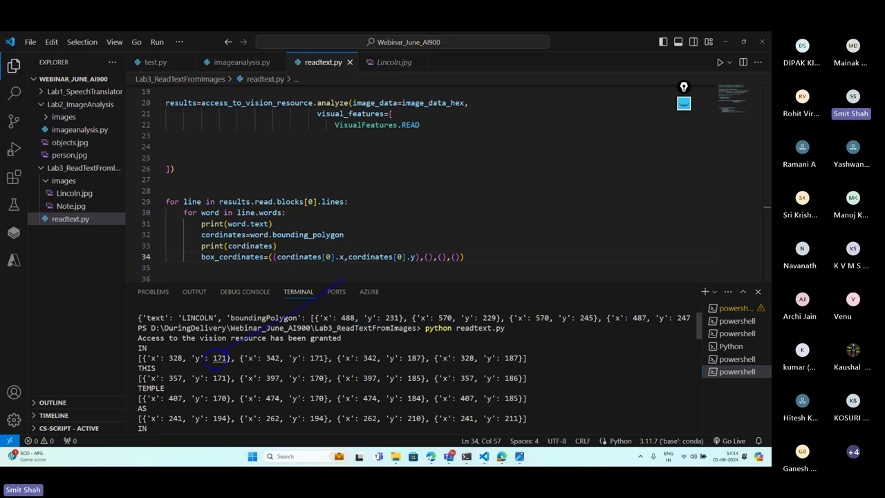
drag(239, 358, 523, 358)
click(336, 360)
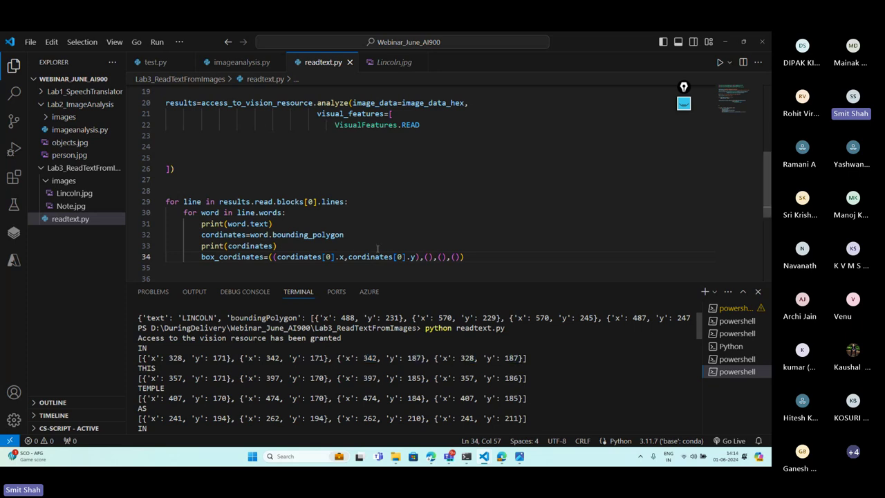
drag(276, 257, 415, 257)
key(ctrl+c)
click(426, 256)
key(ctrl+v)
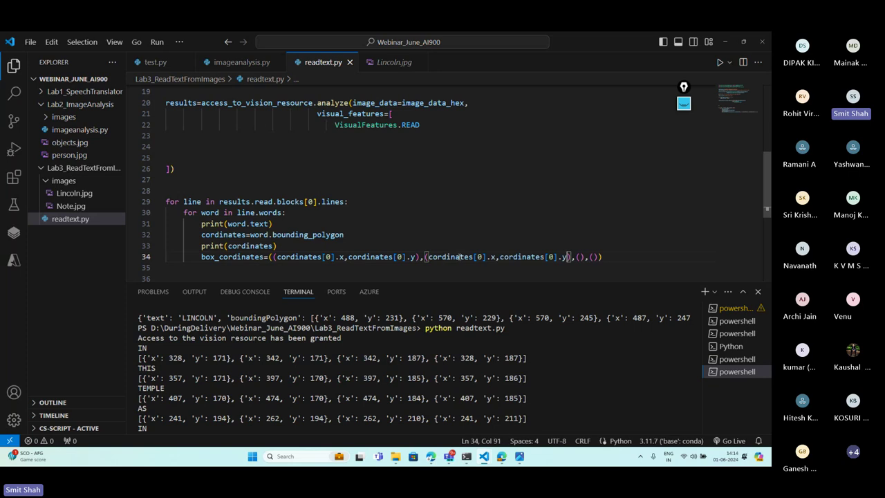
double_click(479, 256)
text(1)
double_click(551, 256)
text(1)
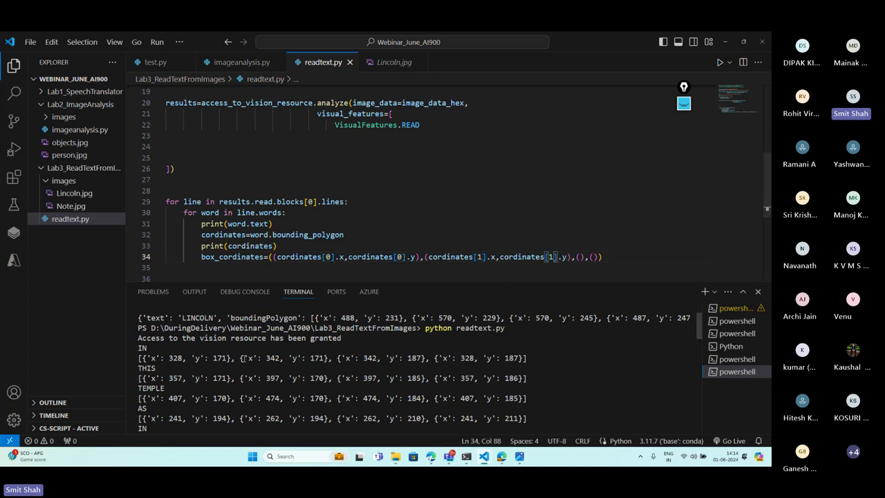
Paste the copied coordinate pair into the third inner tuple of box_cordinates and set both indices to 3
drag(241, 358, 329, 358)
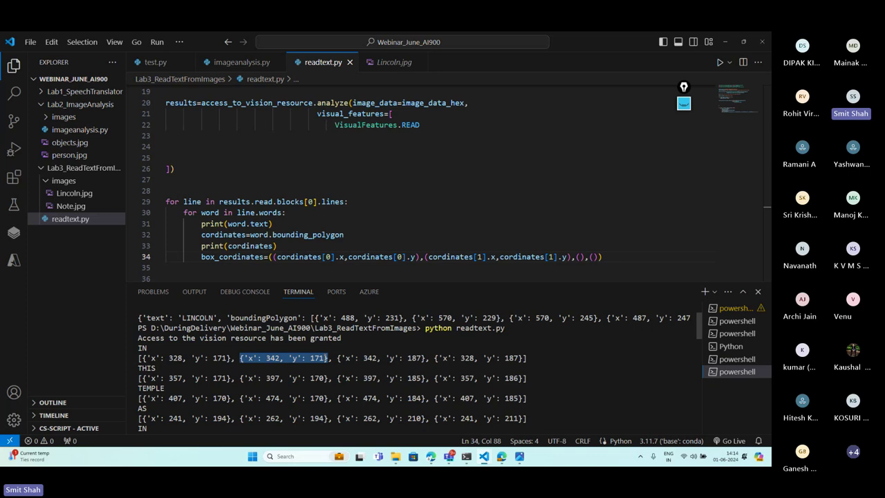
double_click(551, 256)
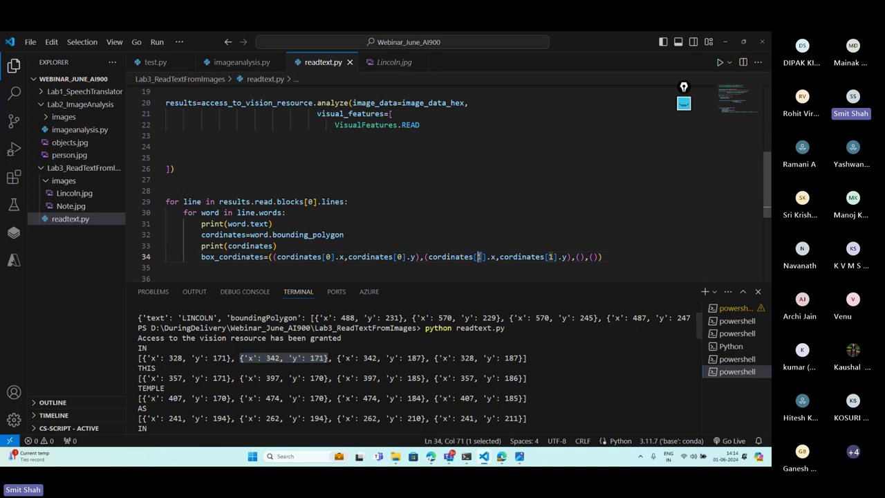
click(580, 257)
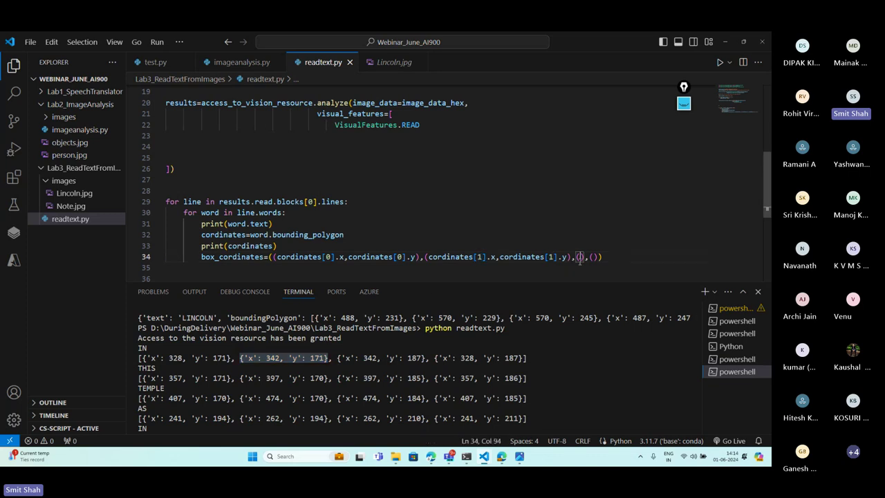
key(ctrl+v)
double_click(620, 256)
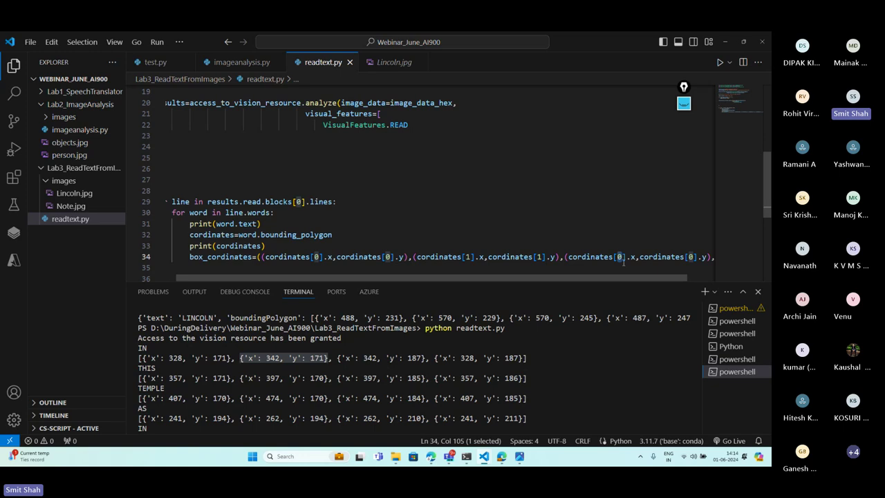
text(3)
double_click(691, 257)
text(3)
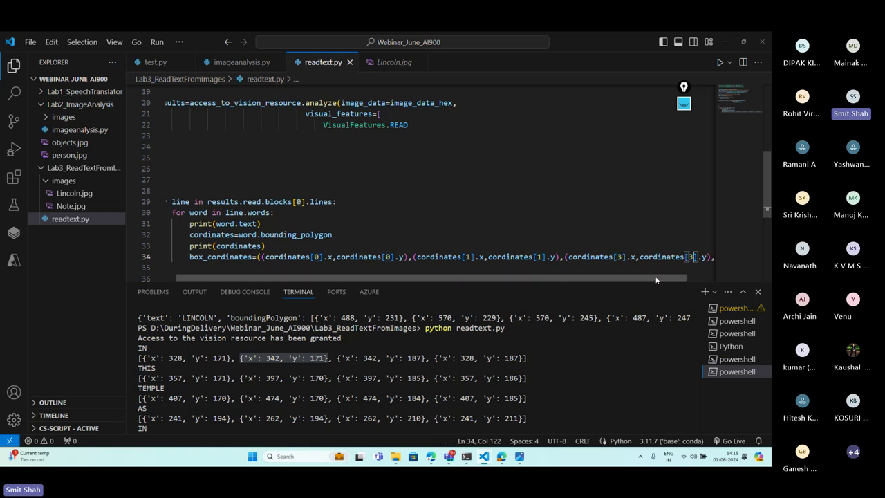
Correct both indices in the third inner tuple of box_cordinates to 2, matching the third point in the terminal output
double_click(620, 257)
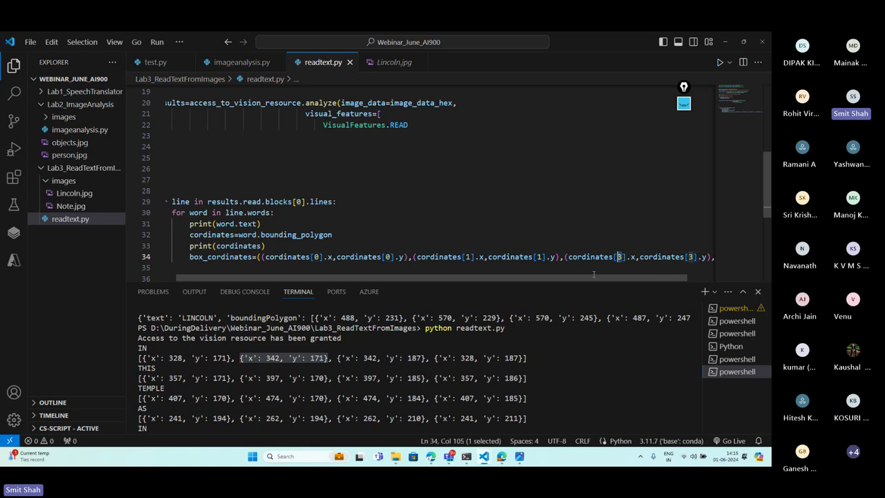
drag(335, 358, 426, 358)
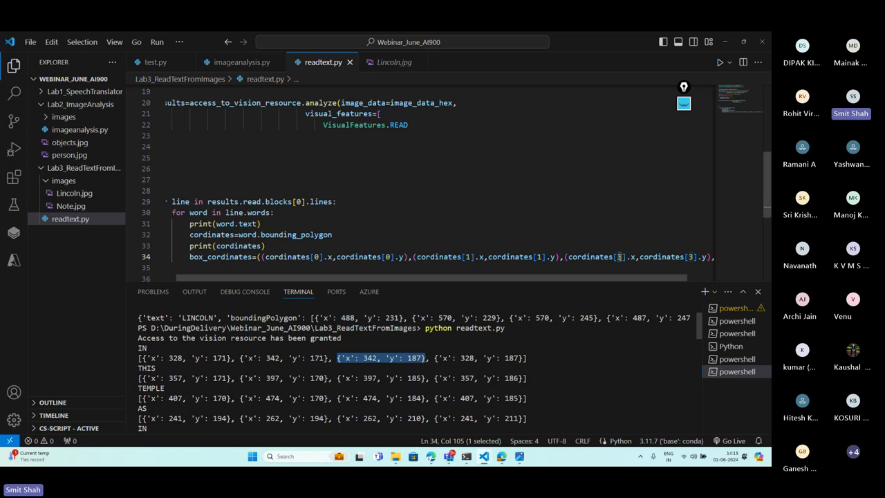
click(620, 257)
key(Delete)
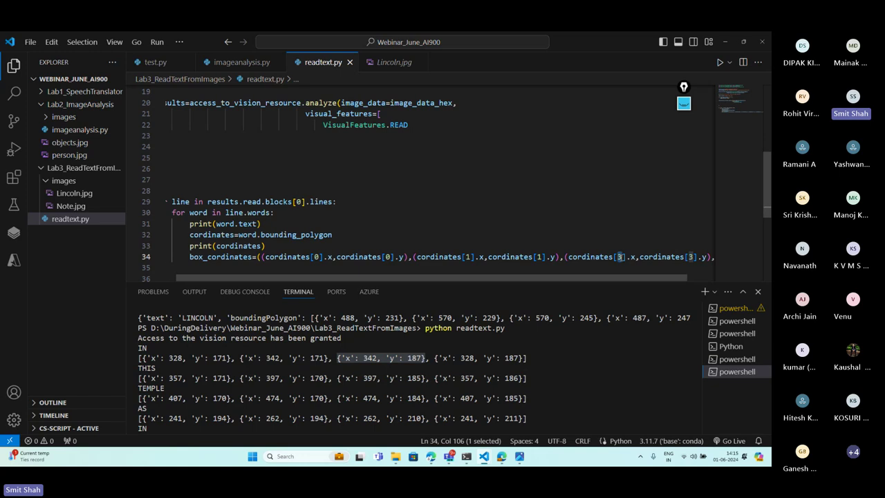
text(2)
double_click(689, 256)
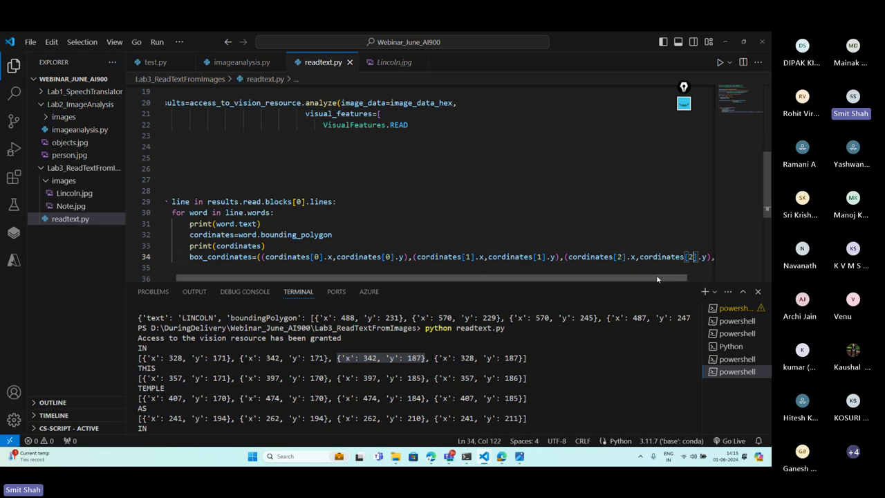
text(2)
Fill the fourth inner tuple of box_cordinates with cordinates[3].x,cordinates[3].y, reusing the copied pair
key(ctrl+v)
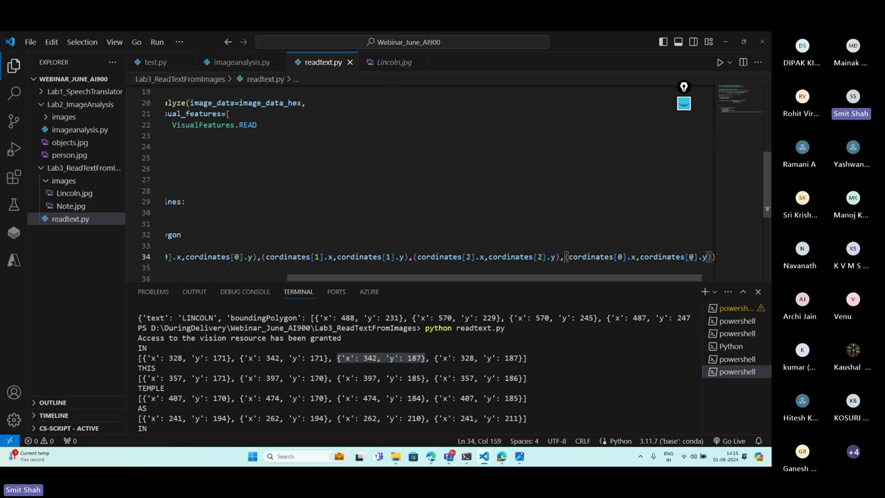
double_click(690, 257)
text(3)
double_click(619, 256)
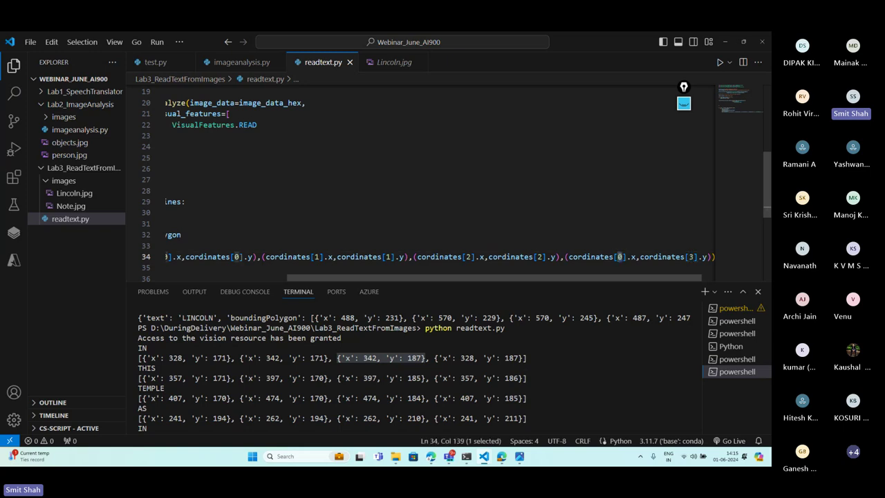
text(3)
scroll(190, 272, left, 5)
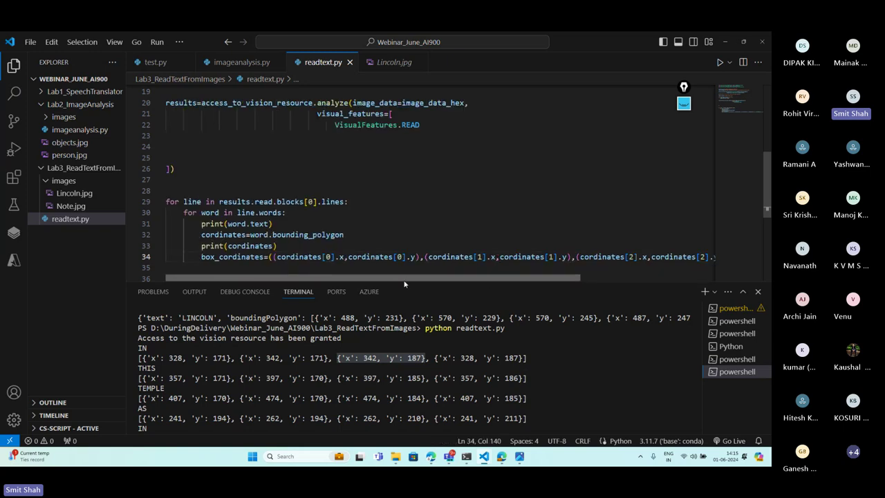
click(189, 271)
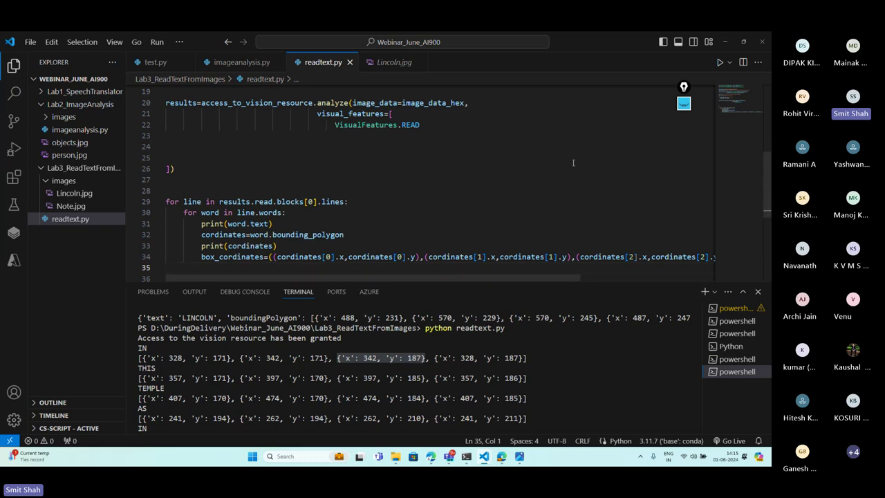
Copy the lines from image=Image.open(image_filepath) through print(results.objects.list) in imageanalysis.py
click(245, 62)
click(297, 210)
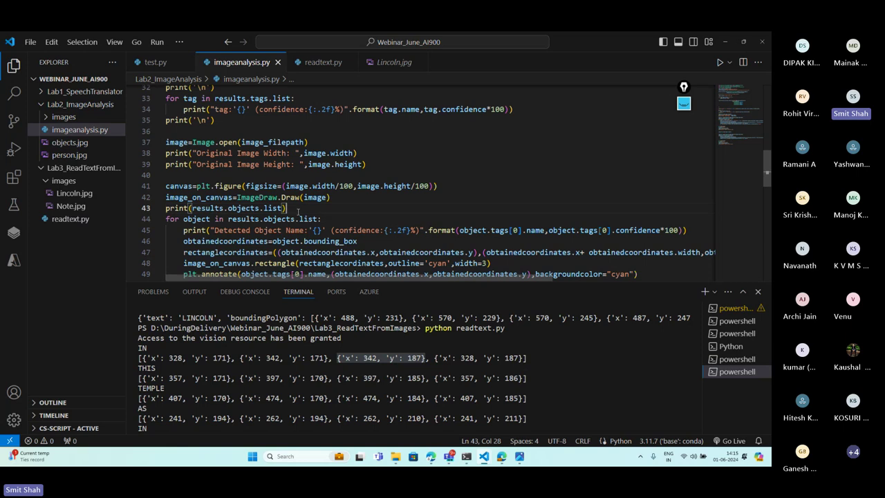
key(shift+Up)
key(shift+Up)
key(shift+Up)
key(shift+Up)
key(shift+Up)
key(shift+Up)
key(shift+Home)
key(ctrl+c)
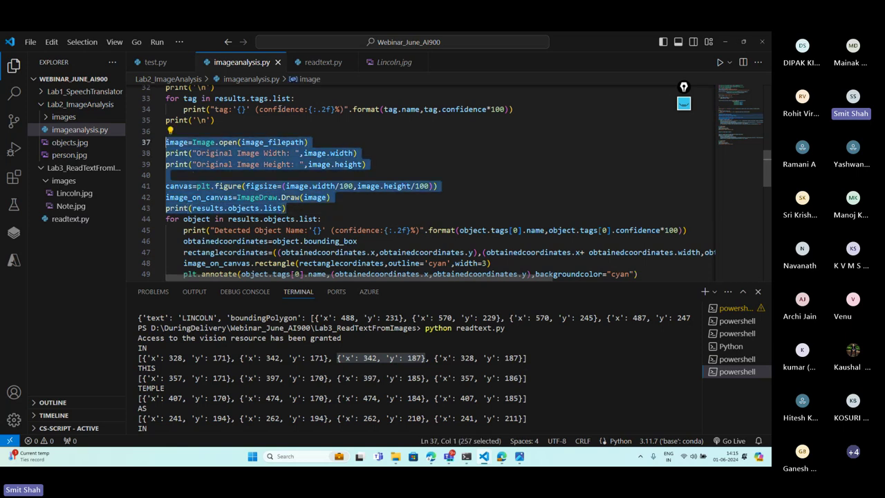
Paste the copied image and canvas code above the for loop in readtext.py and remove its print(results.objects.list) line
click(323, 62)
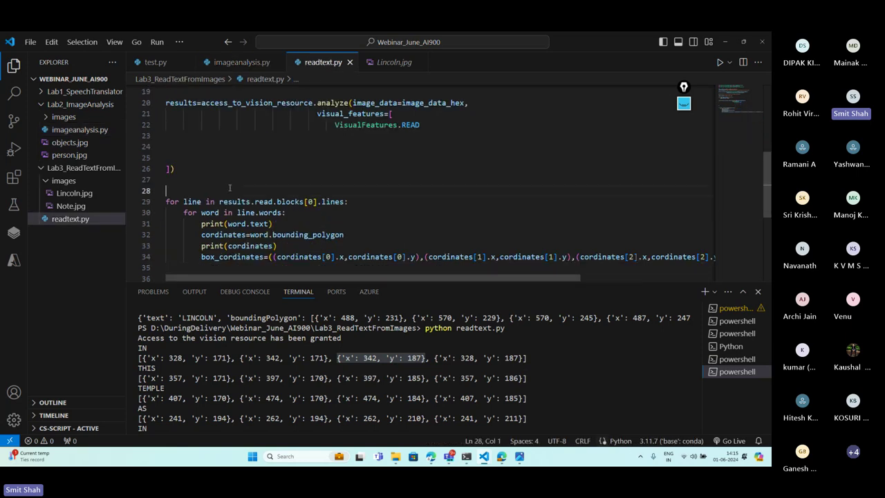
key(ctrl+v)
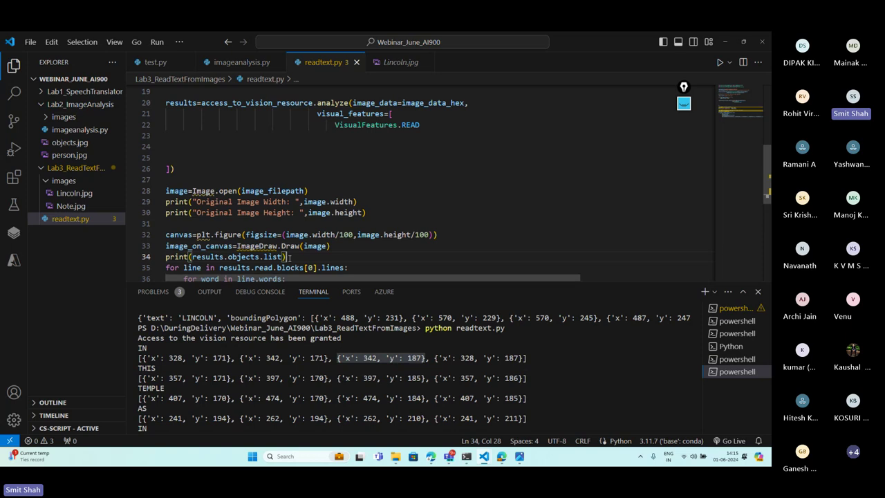
triple_click(290, 257)
key(BackSpace)
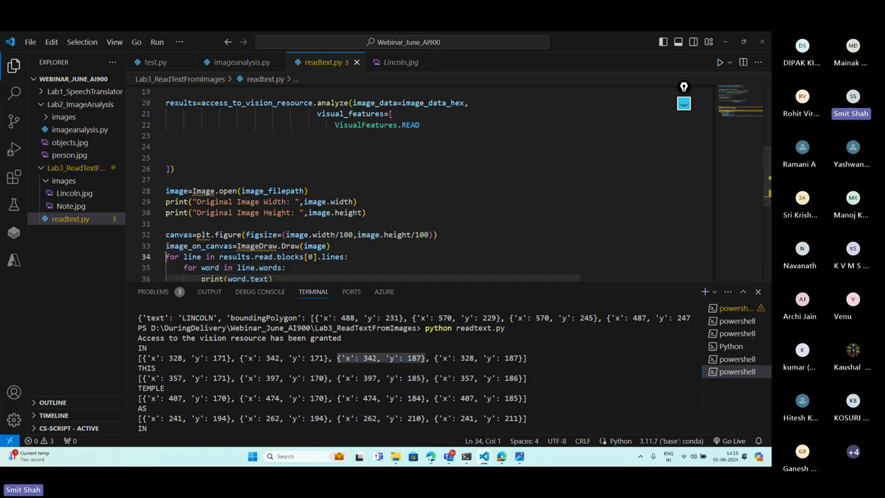
Add an image_on_canvas.polygon() call below the box_cordinates line, indented inside the inner word loop
scroll(204, 145, down, 3)
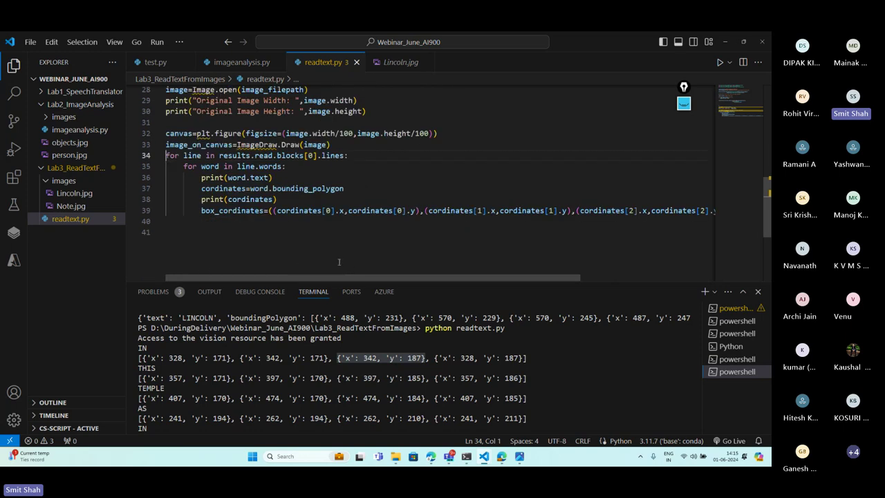
click(204, 145)
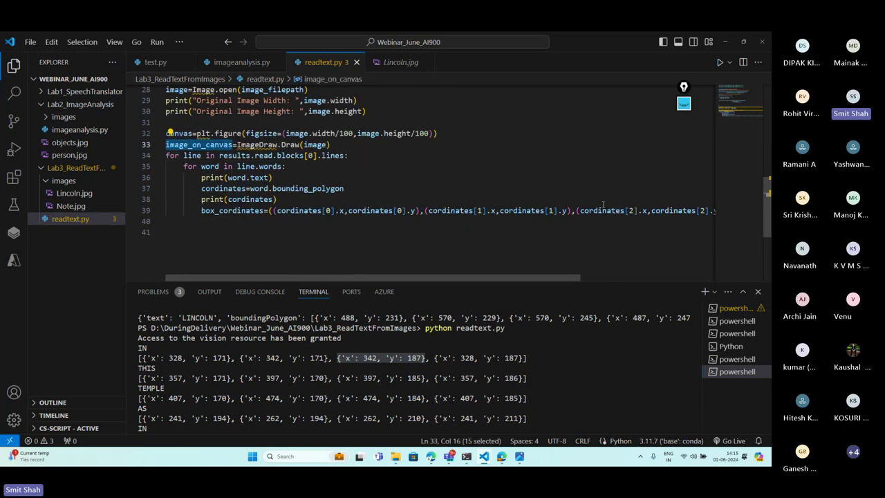
click(301, 231)
click(277, 221)
key(Tab)
key(Tab)
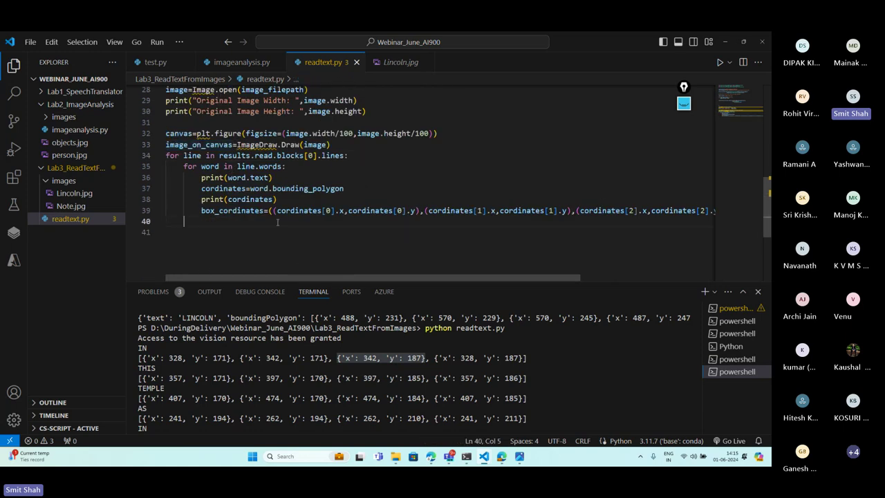
text(image_on_canvas)
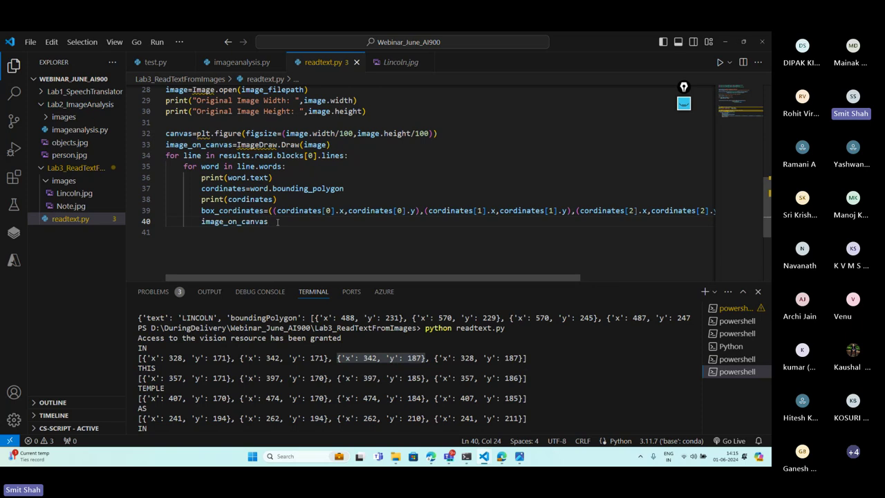
text(.polygon())
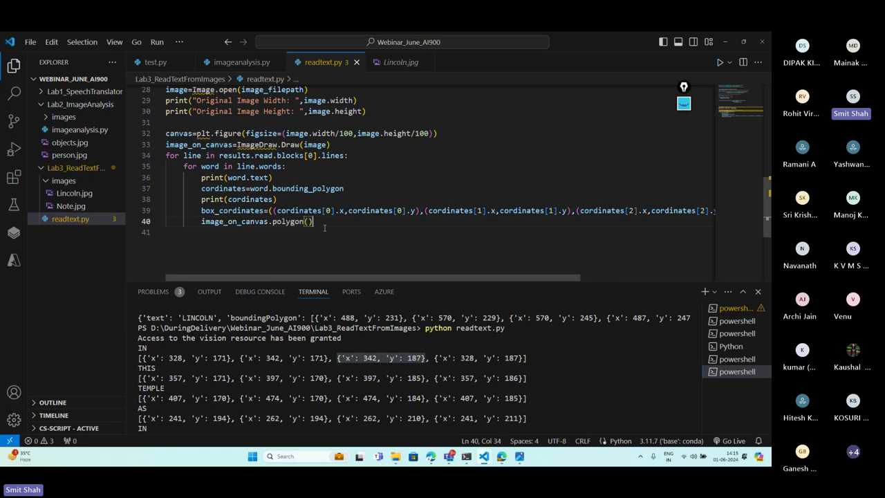
Pass box_cordinates as the first argument of image_on_canvas.polygon()
click(311, 221)
double_click(232, 210)
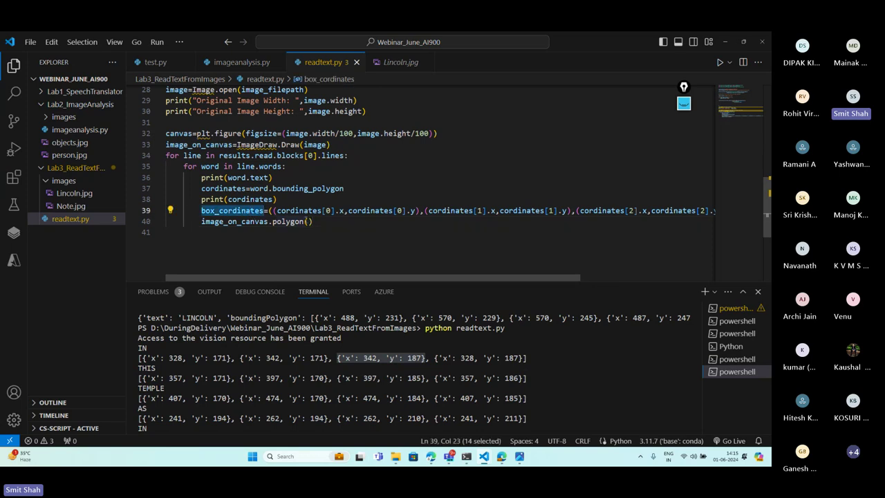
key(ctrl+c)
click(306, 222)
key(ctrl+v)
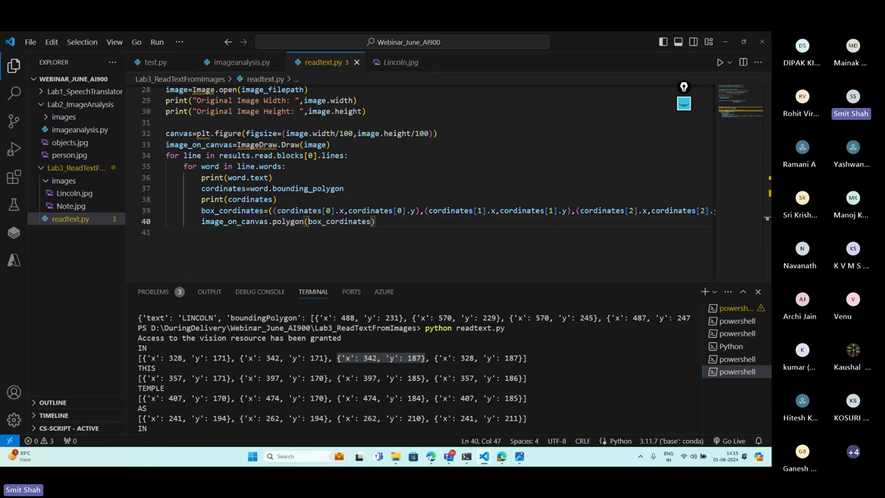
Add the arguments outline="cyan" and width=3 to the image_on_canvas.polygon call
text(,)
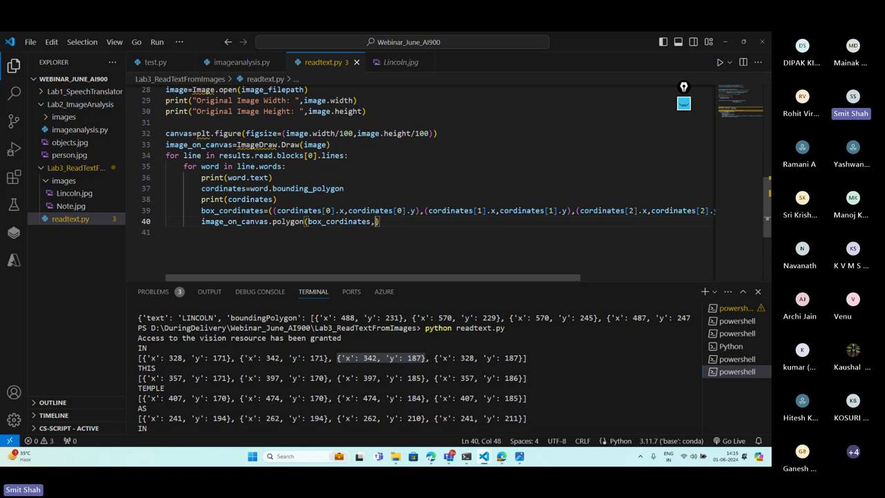
text(outli)
key(BackSpace)
text(ne="cyan)
key(Up)
key(Down)
text(",width=3)
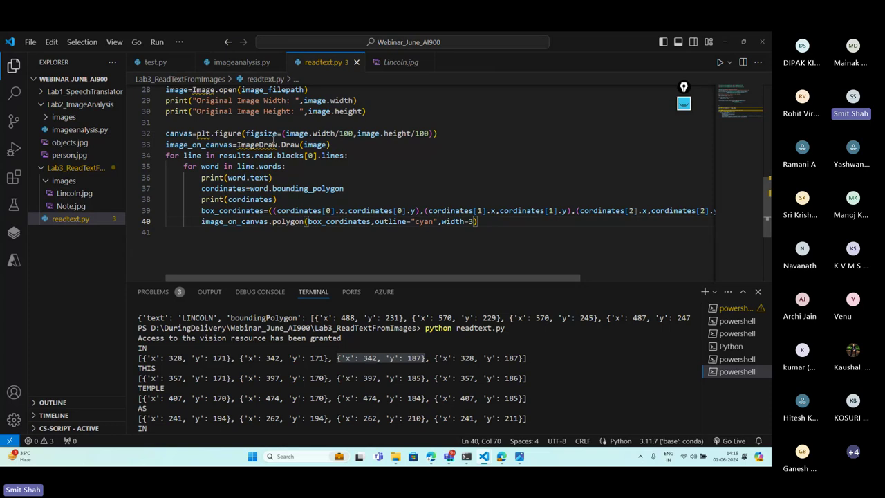
Copy the block from plt.imshow(image) through print("Results saved in Objects.jpg") in imageanalysis.py to the end of readtext.py
click(241, 62)
scroll(414, 180, down, 8)
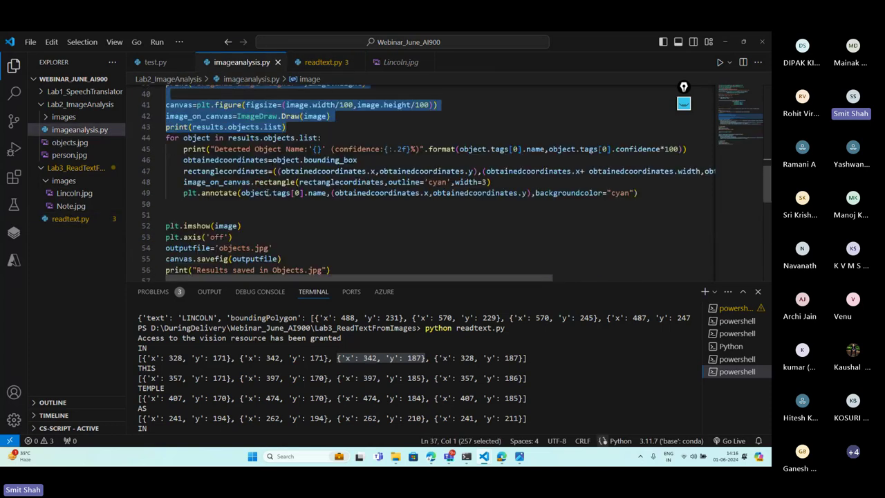
drag(331, 209, 166, 165)
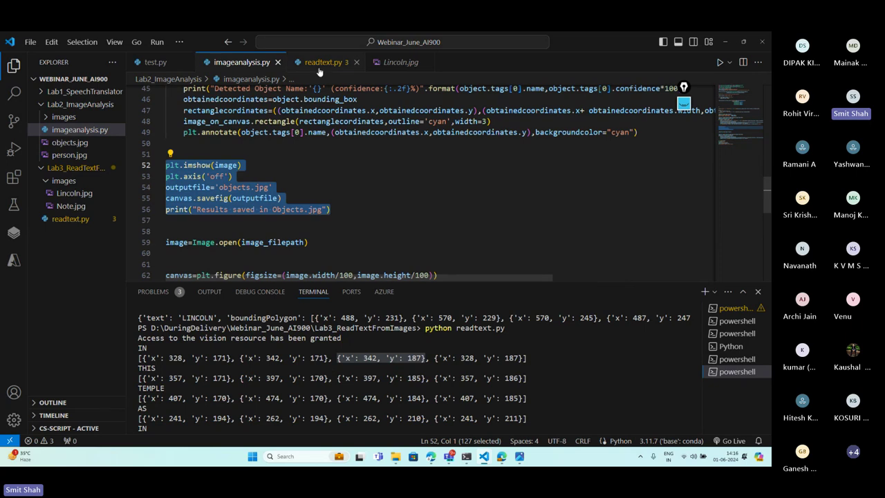
key(ctrl+Tab)
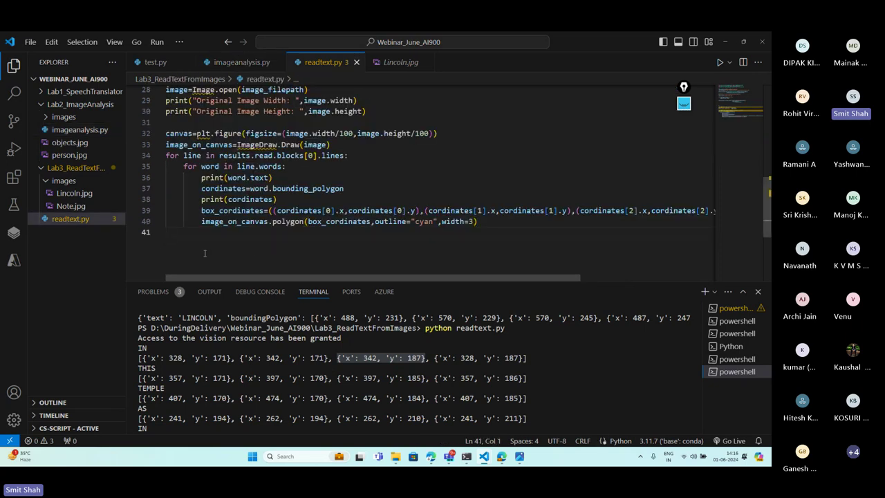
click(210, 254)
key(Return)
key(Return)
key(ctrl+v)
Set outputfile to 'detectedtext.jpg' and change the file name in the final print message to detectedtext.jpg
double_click(235, 242)
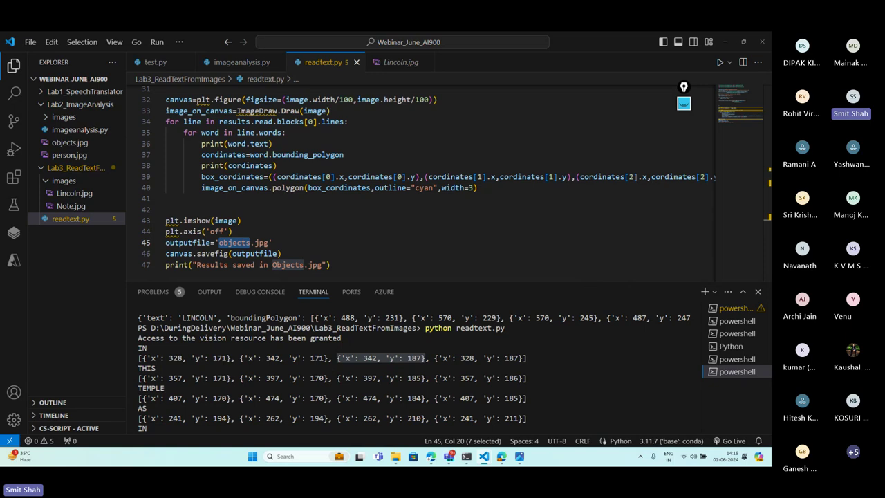
text(detectedte)
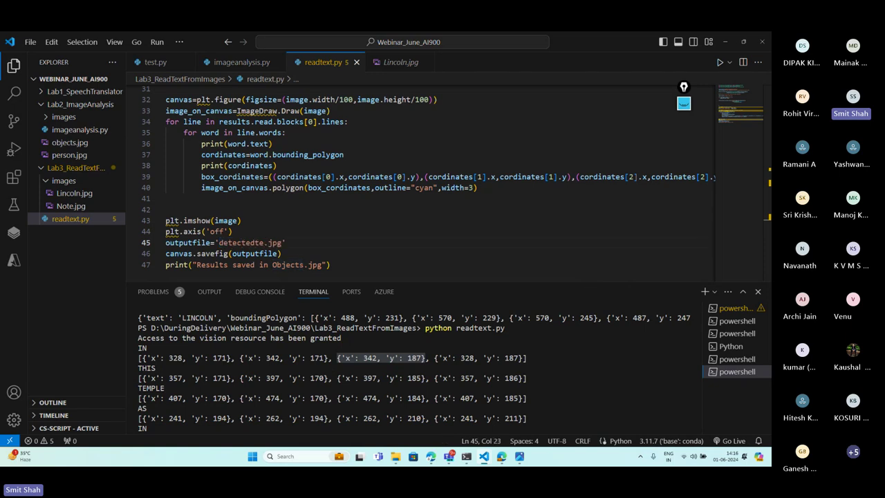
text(xt)
double_click(246, 243)
click(285, 265)
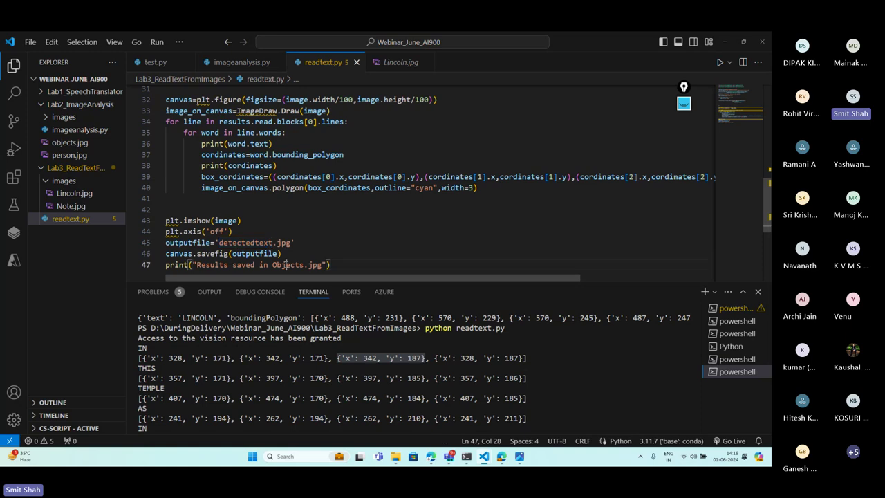
double_click(286, 264)
key(ctrl+v)
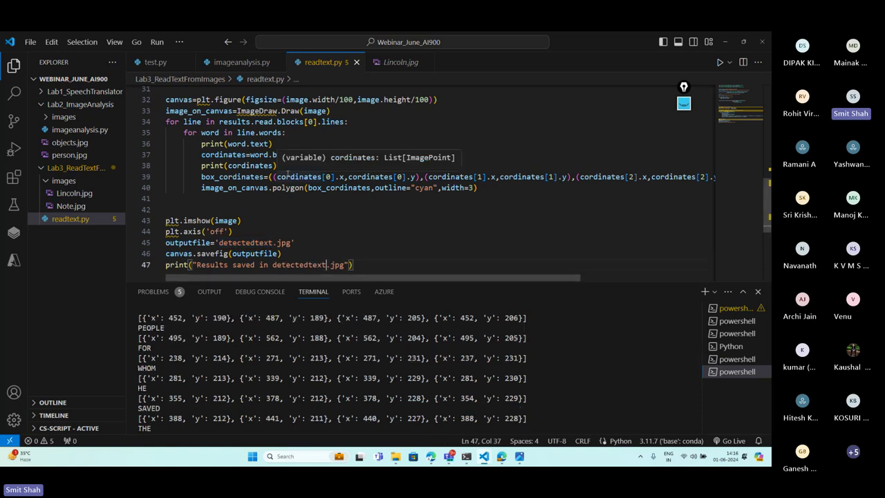
Copy the PIL ImageDraw, Image and matplotlib.pyplot import lines from imageanalysis.py to line 4 of readtext.py and save the file
scroll(288, 156, up, 1)
click(241, 62)
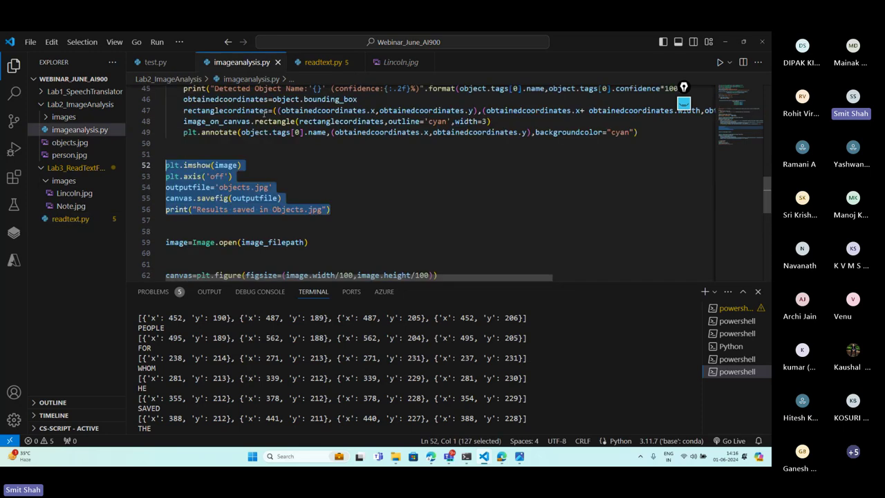
scroll(283, 163, up, 10)
scroll(283, 163, up, 2)
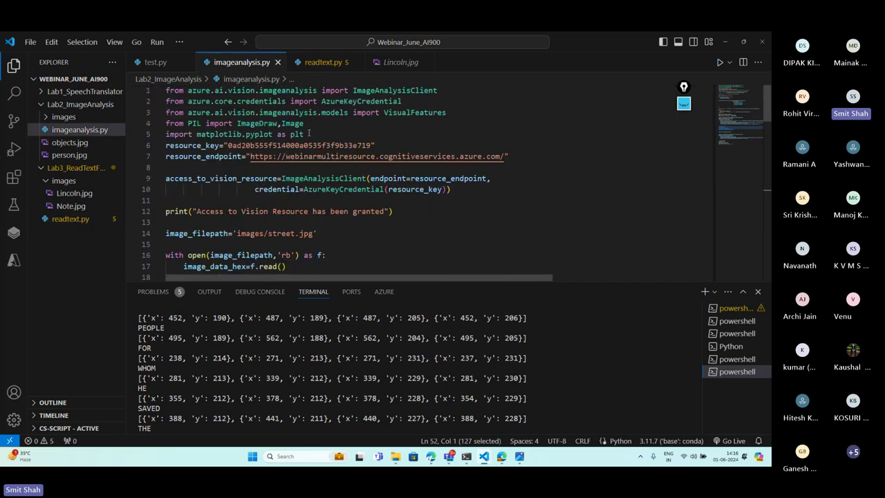
drag(309, 133, 166, 123)
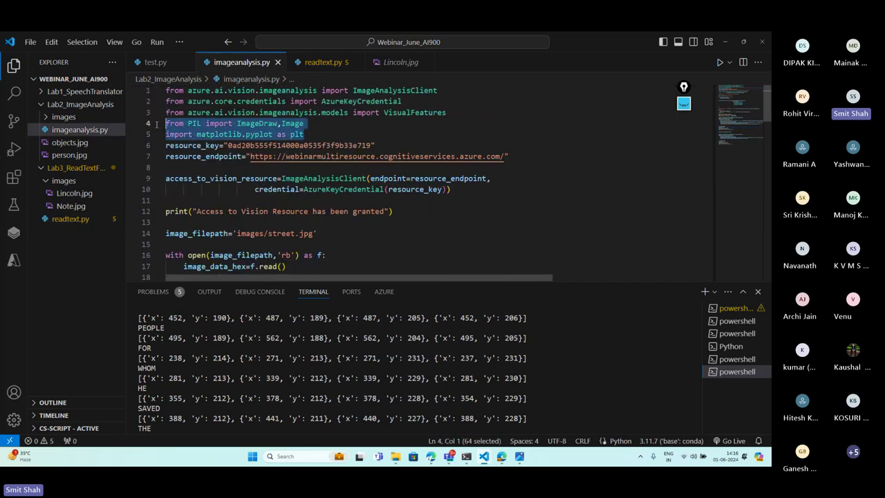
click(320, 62)
scroll(279, 152, up, 10)
click(280, 125)
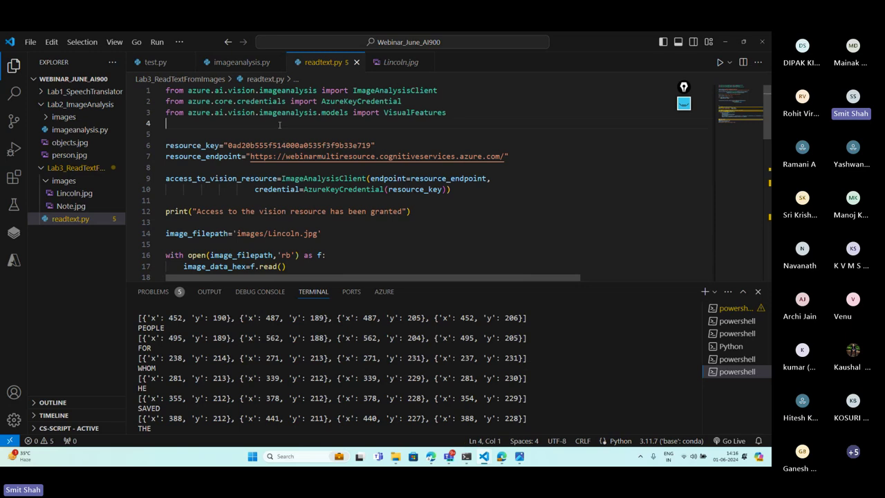
key(ctrl+v)
key(ctrl+s)
Clear the terminal and run python readtext.py again
scroll(508, 384, down, 5)
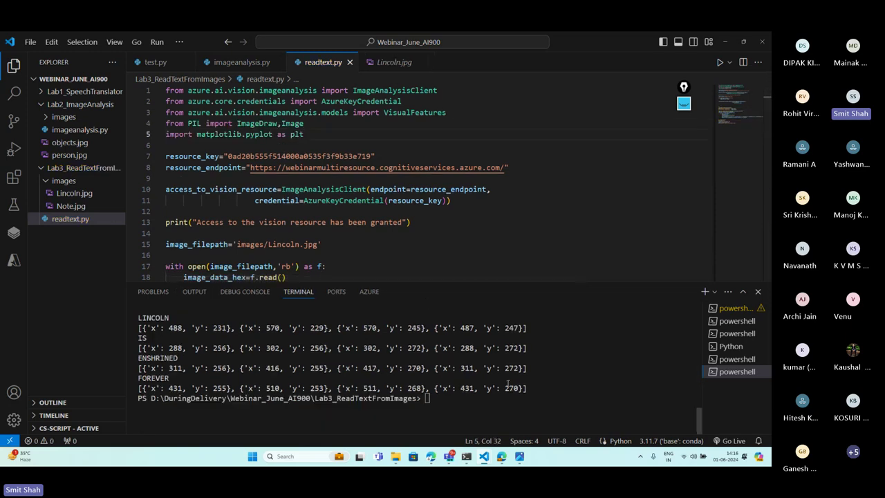
click(502, 393)
text(cls)
key(Return)
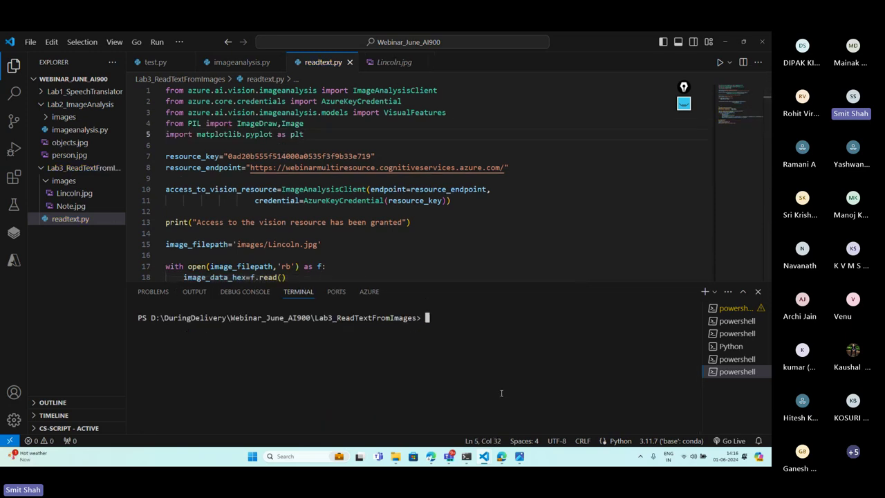
key(Up)
key(Up)
key(Return)
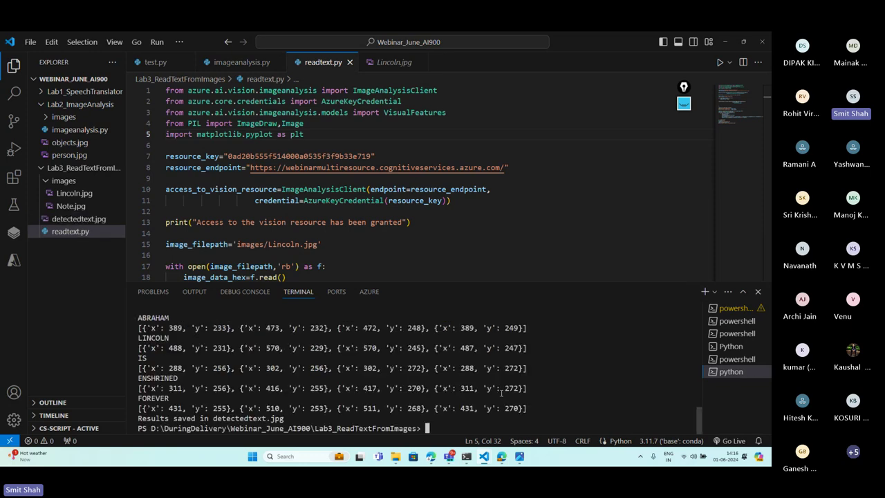
Open detectedtext.jpg from the Lab3 folder, enlarge its preview, and examine the margins on all four sides
drag(291, 418, 138, 418)
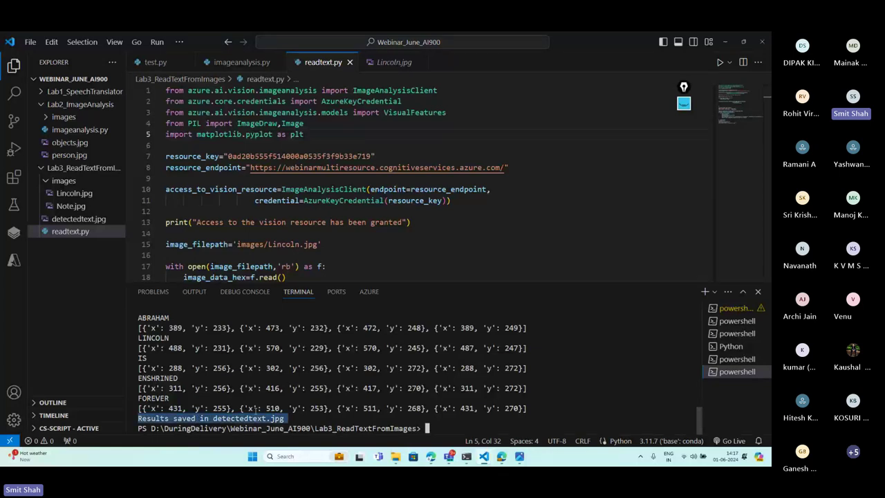
click(78, 220)
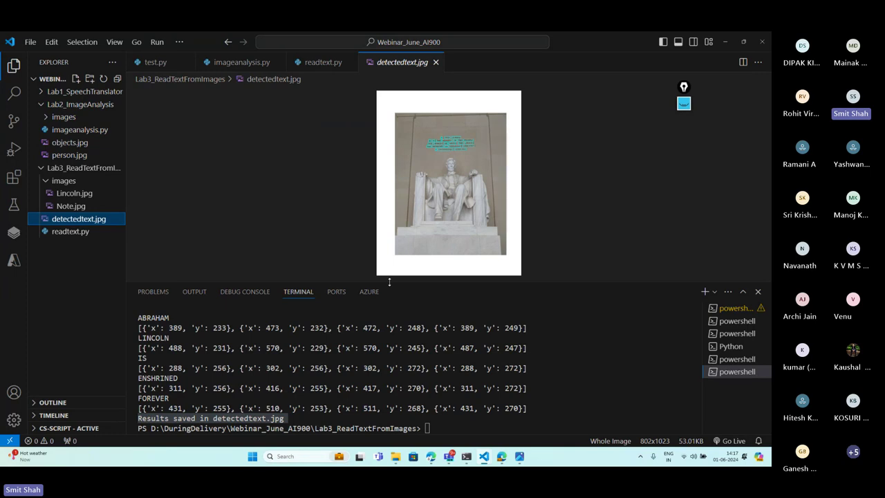
drag(389, 281, 353, 416)
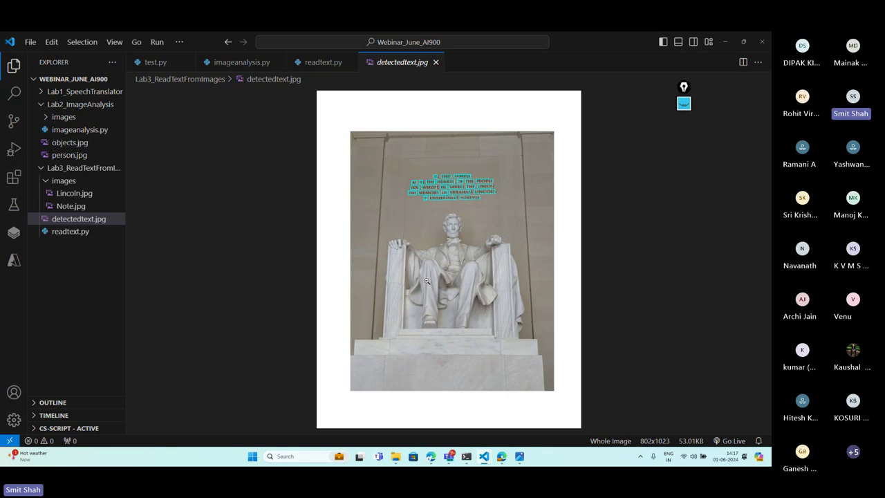
mouse_move(318, 238)
mouse_down()
mouse_move(347, 238)
mouse_move(337, 248)
mouse_up()
mouse_move(561, 243)
mouse_down()
mouse_move(560, 253)
mouse_move(577, 247)
mouse_move(573, 256)
mouse_up()
mouse_move(428, 93)
mouse_down()
mouse_move(440, 95)
mouse_move(434, 122)
mouse_move(461, 109)
mouse_up()
mouse_move(437, 395)
mouse_down()
mouse_move(441, 413)
mouse_move(456, 419)
mouse_up()
key(Escape)
Add the line plt.tight_layout(pad=0) below plt.axis('off') in readtext.py
click(319, 63)
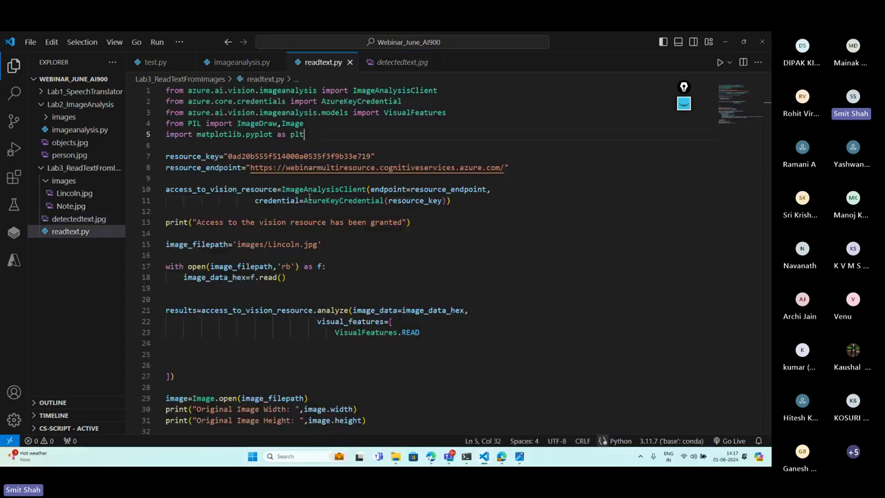
scroll(325, 307, down, 7)
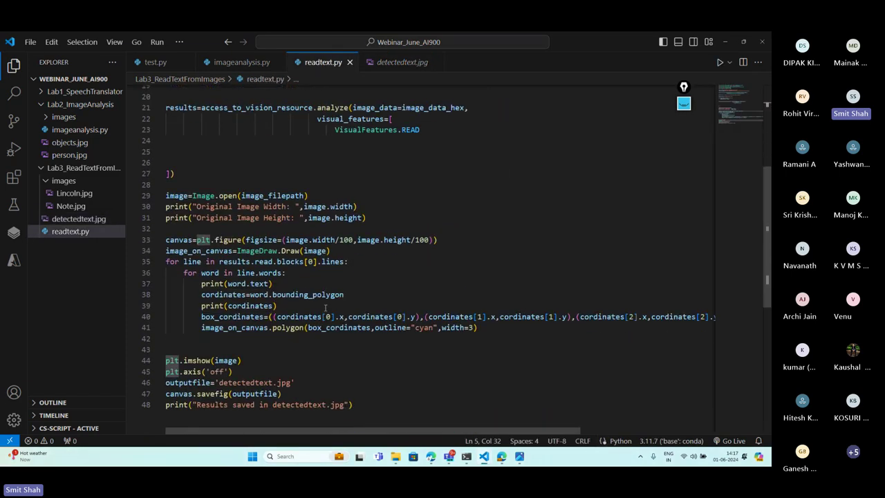
click(238, 372)
key(Return)
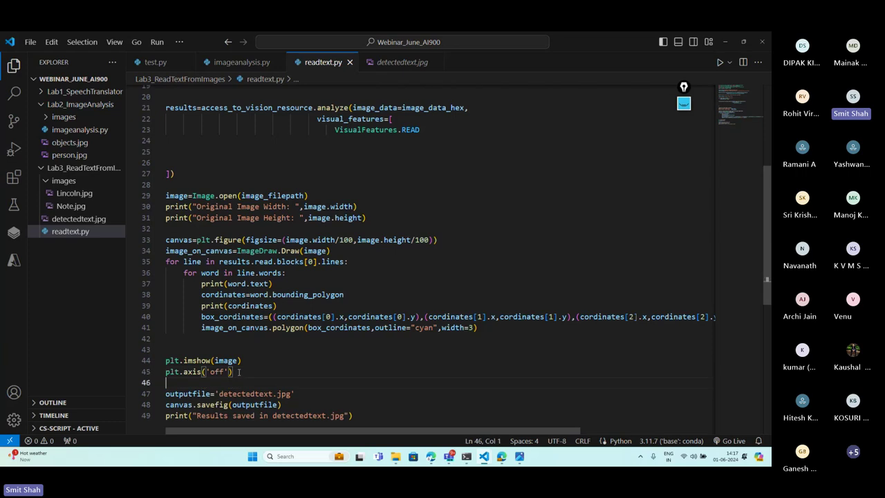
text(plt.tig)
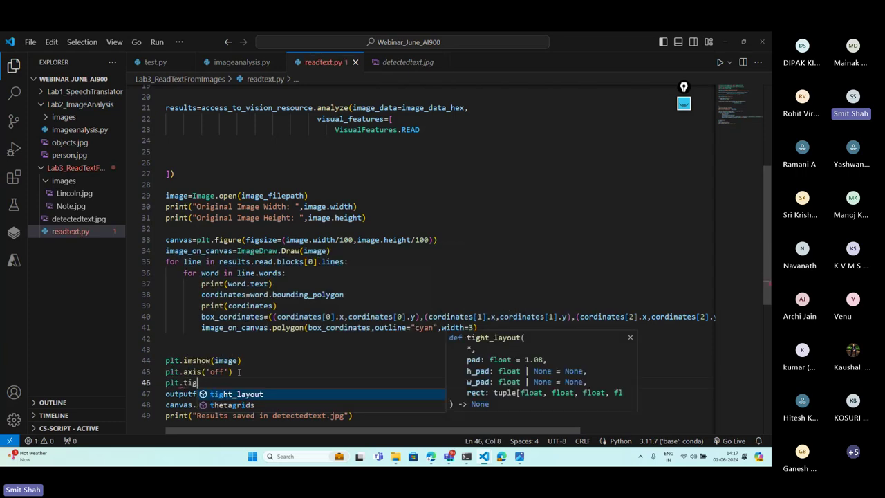
text(ht_layout())
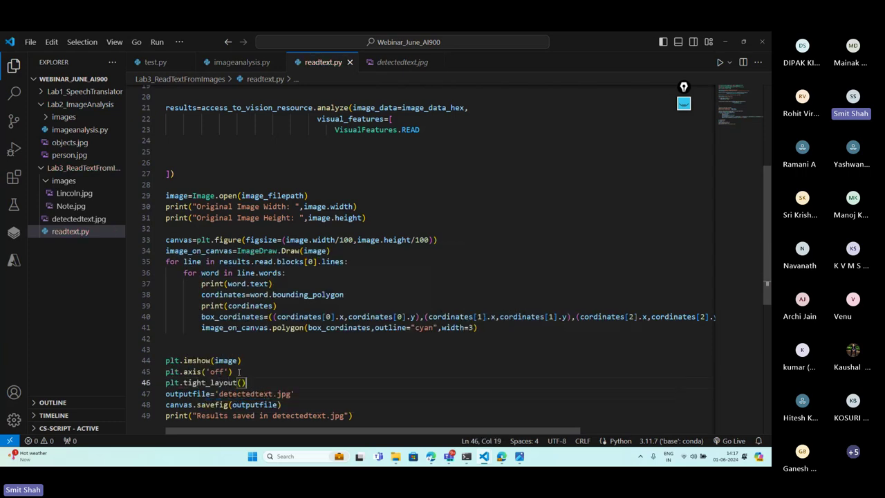
key(Left)
text(pa)
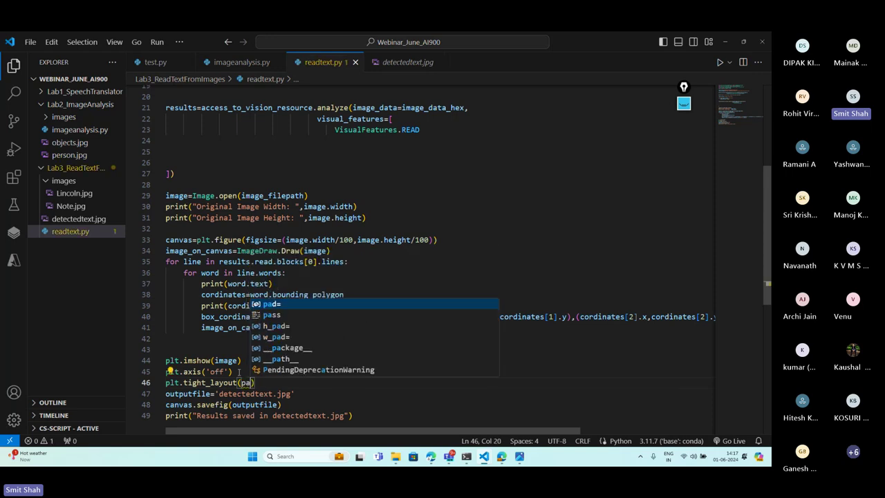
text(d=0)
scroll(359, 372, down, 2)
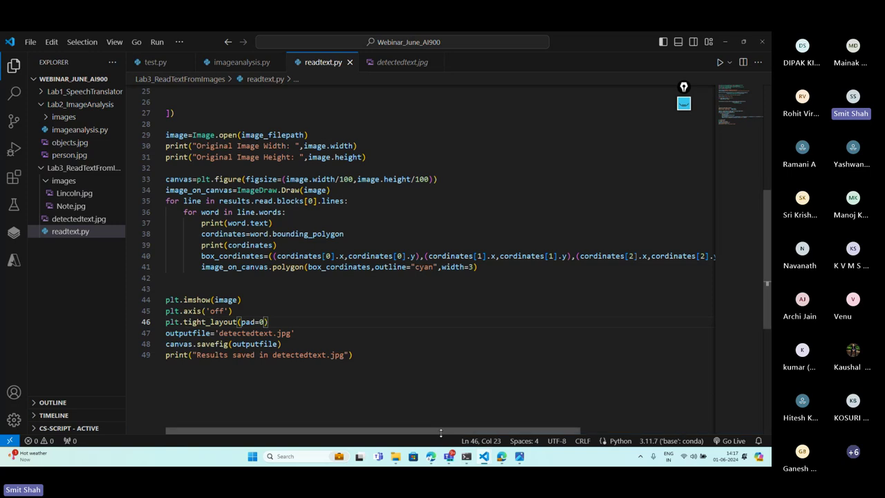
Reopen the terminal, clear it, and rerun python readtext.py with the tight layout applied
key(ctrl+grave)
click(483, 360)
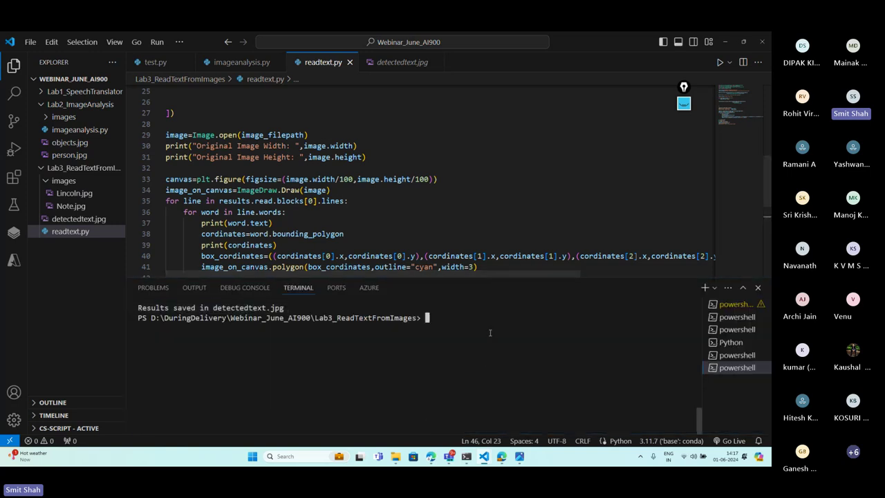
text(clear)
key(Return)
key(Up)
key(Up)
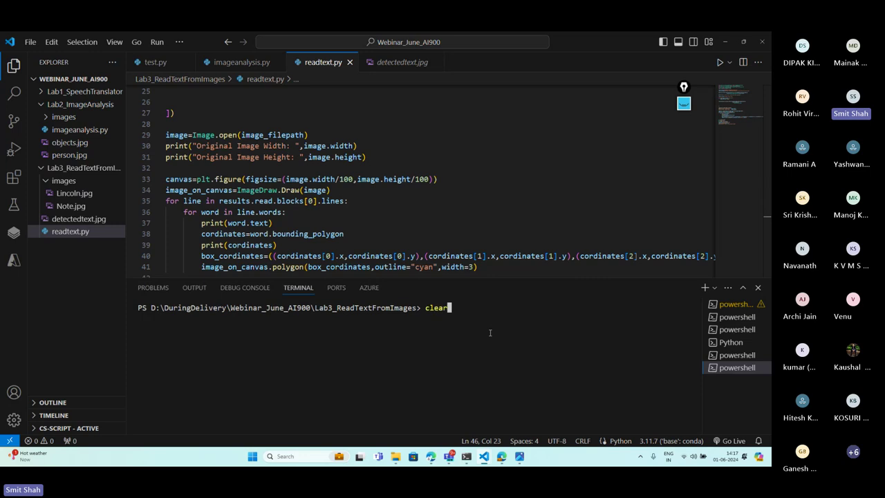
key(Return)
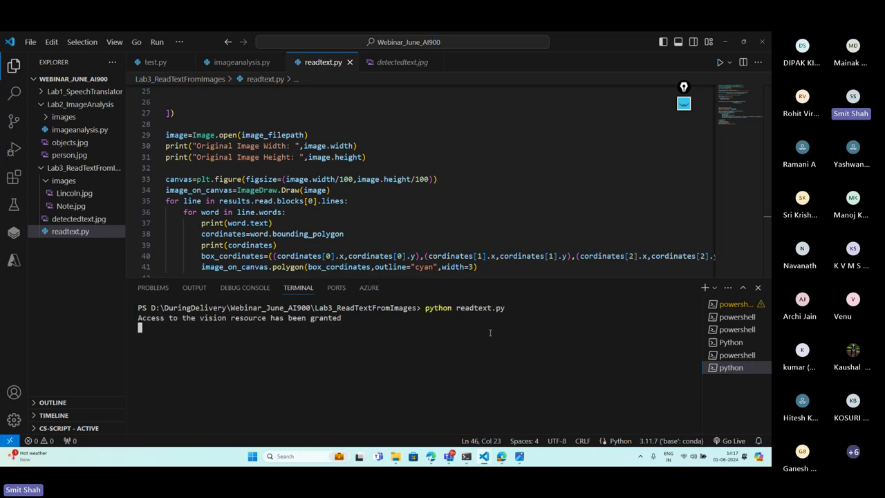
Check the regenerated detectedtext.jpg in an enlarged preview and return to readtext.py
click(382, 64)
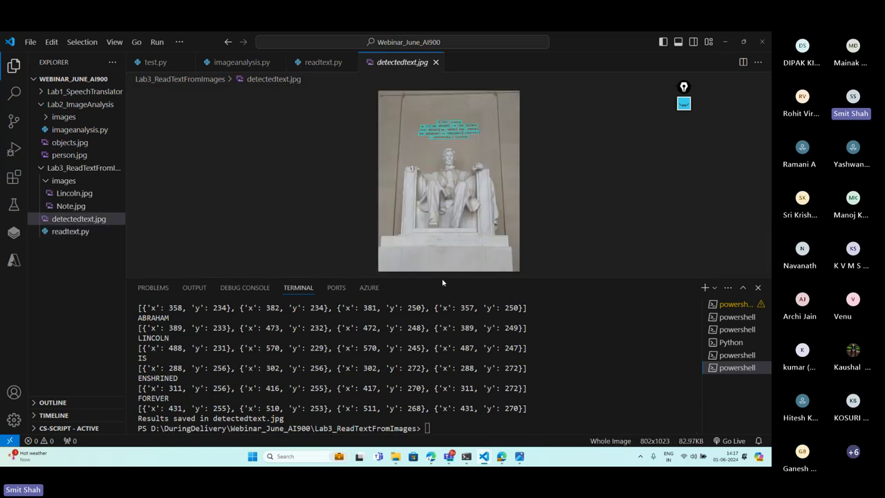
drag(442, 279, 423, 429)
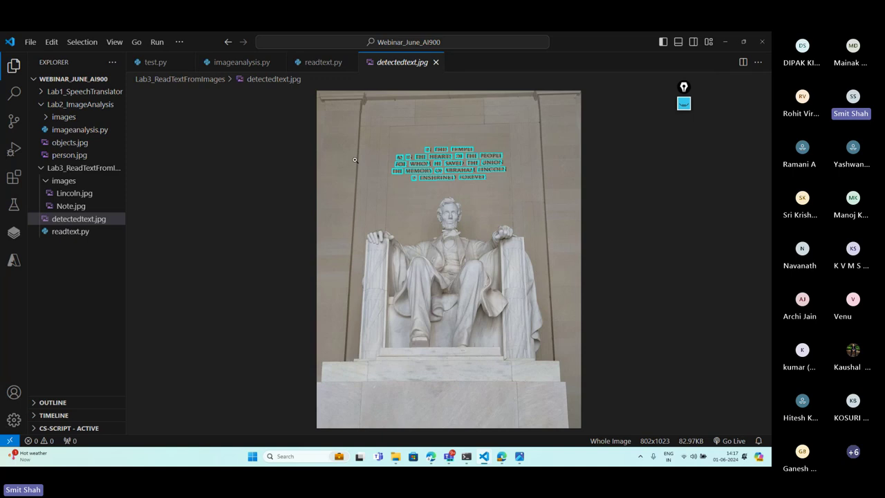
click(324, 64)
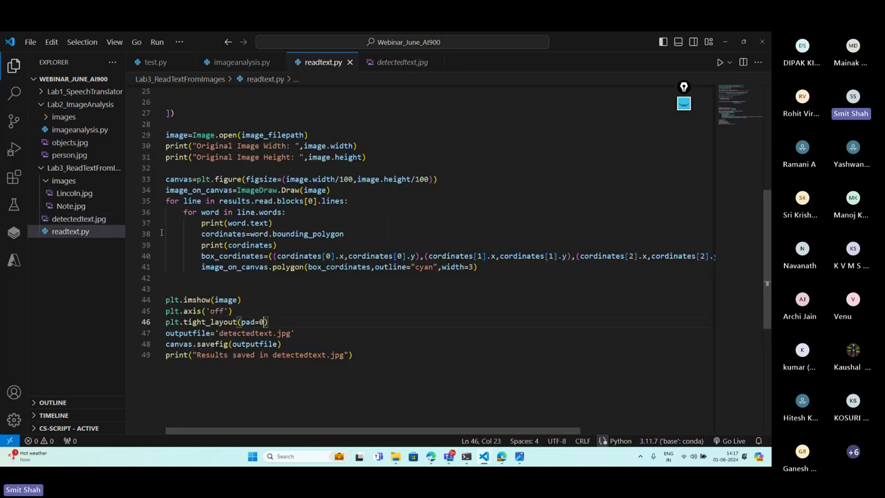
Preview Note.jpg in the Lab3 images folder, and set image_filepath in readtext.py to 'images/Note.jpg'
click(74, 207)
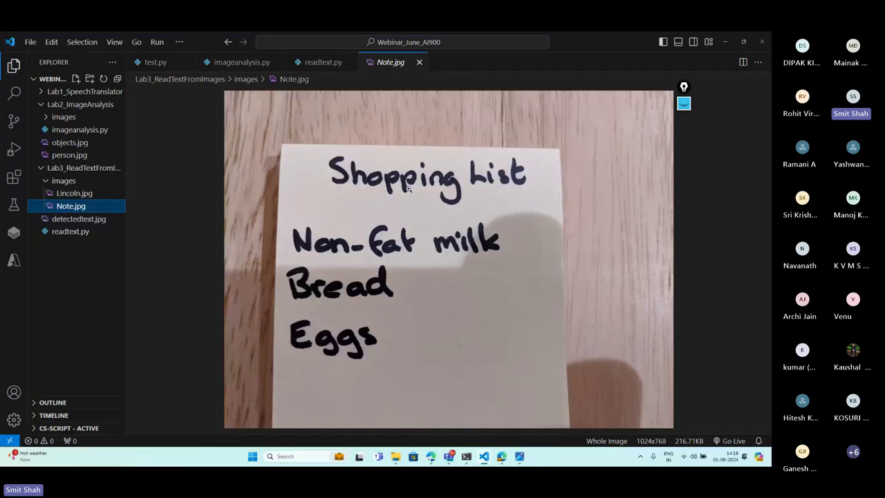
click(320, 64)
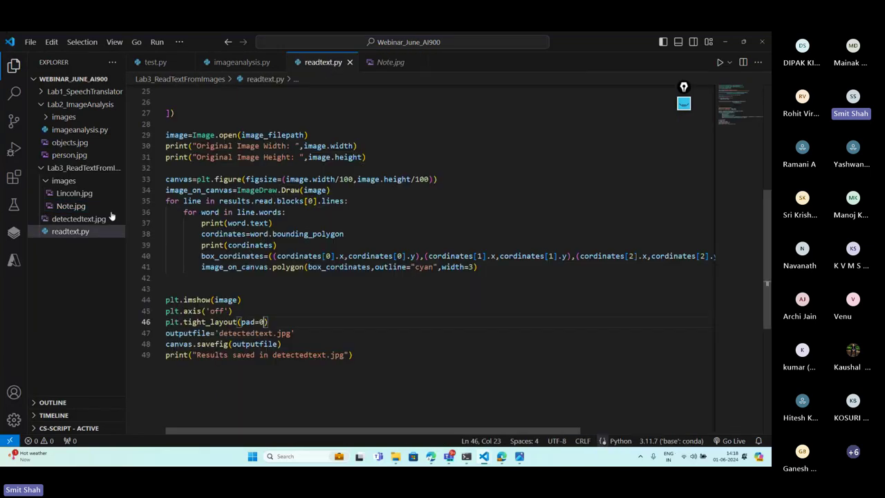
scroll(273, 236, up, 5)
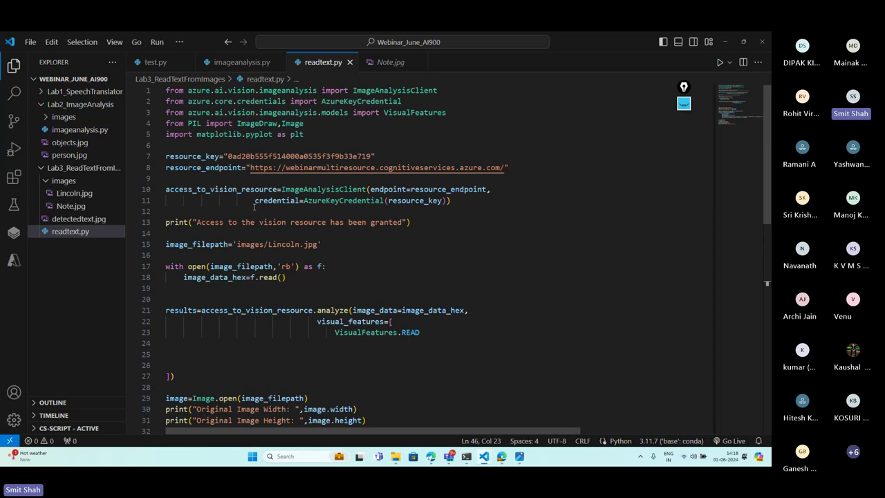
double_click(282, 245)
text(Note)
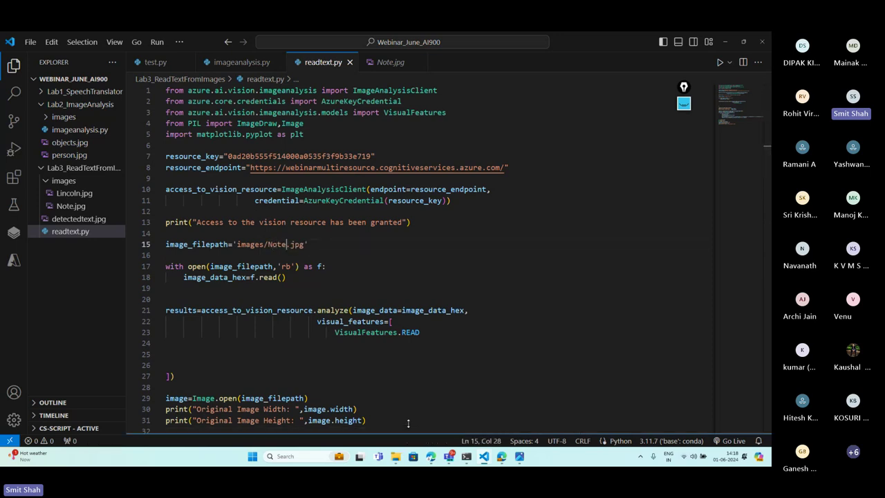
Run python readtext.py in a cleared terminal for the note image, and open detectedtext.jpg in a larger preview
key(ctrl+grave)
text(cls)
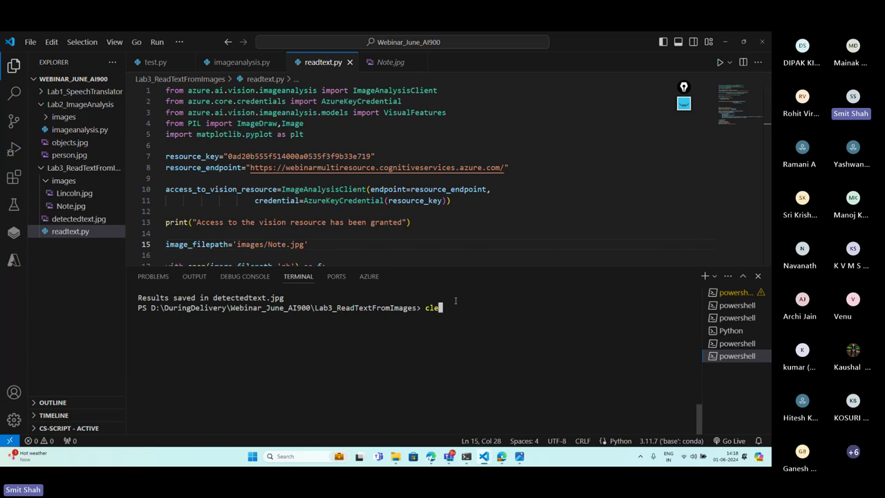
key(Return)
text(python readtext.py)
key(Return)
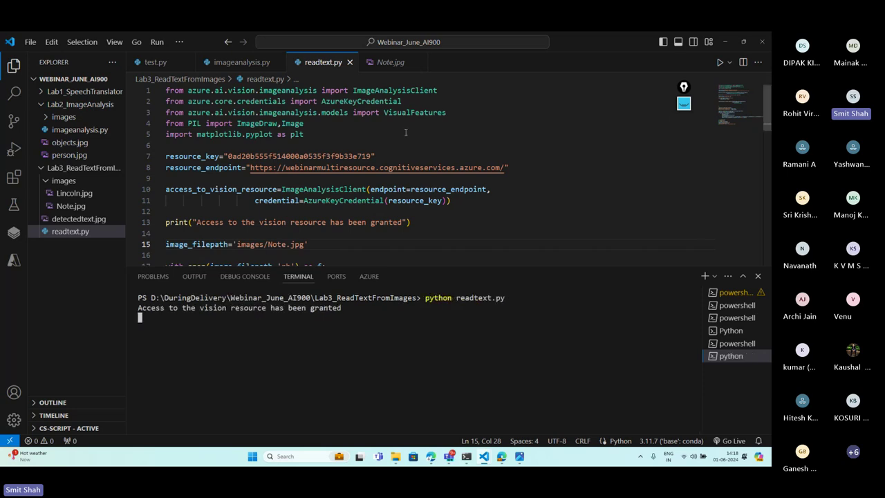
click(78, 219)
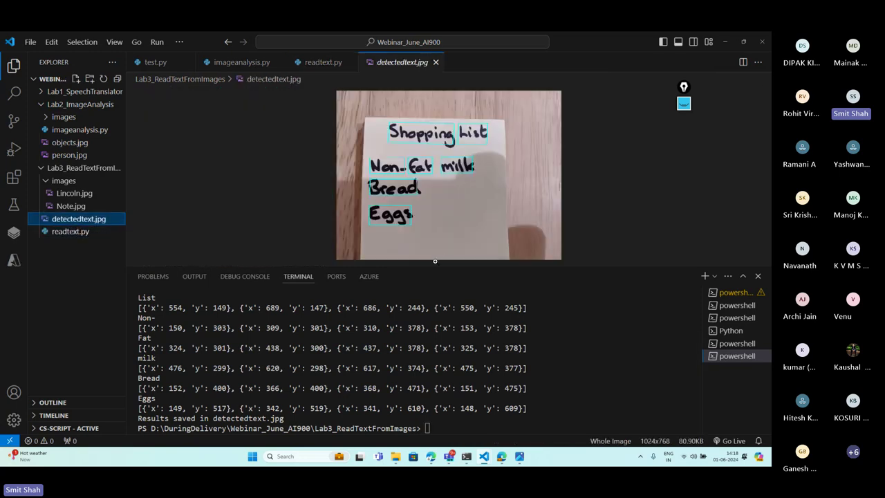
drag(435, 261, 441, 299)
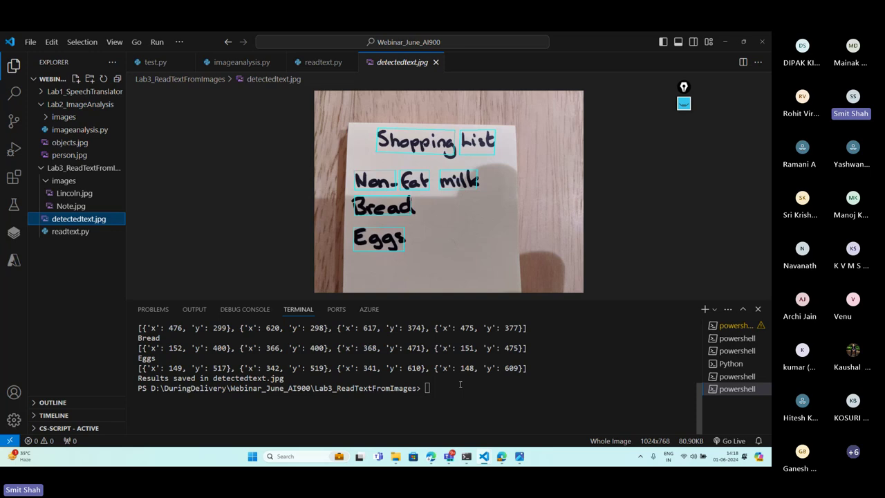
Copy all the code from test.py, including its resource key, and send it in the Teams meeting chat
click(160, 63)
click(321, 211)
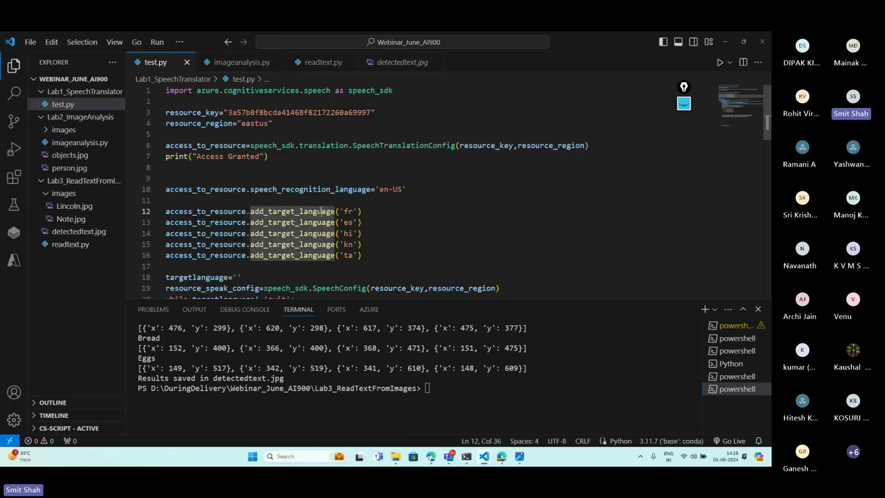
key(ctrl+a)
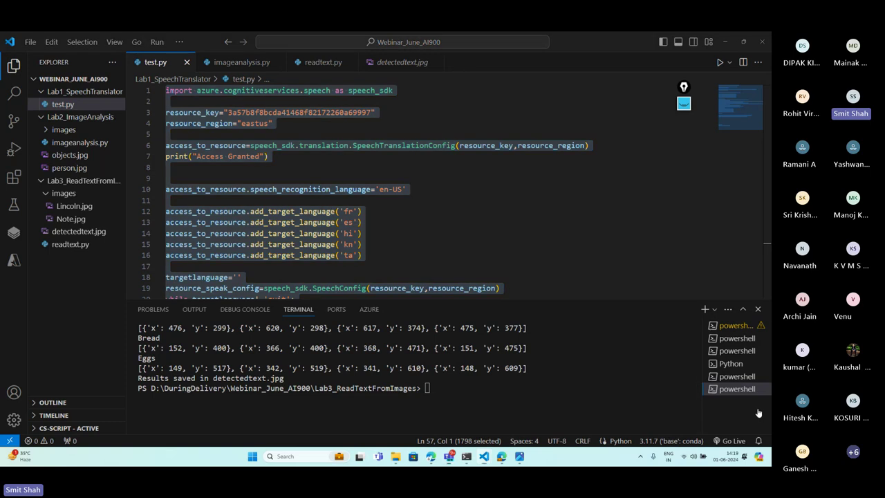
click(449, 456)
click(599, 346)
key(ctrl+v)
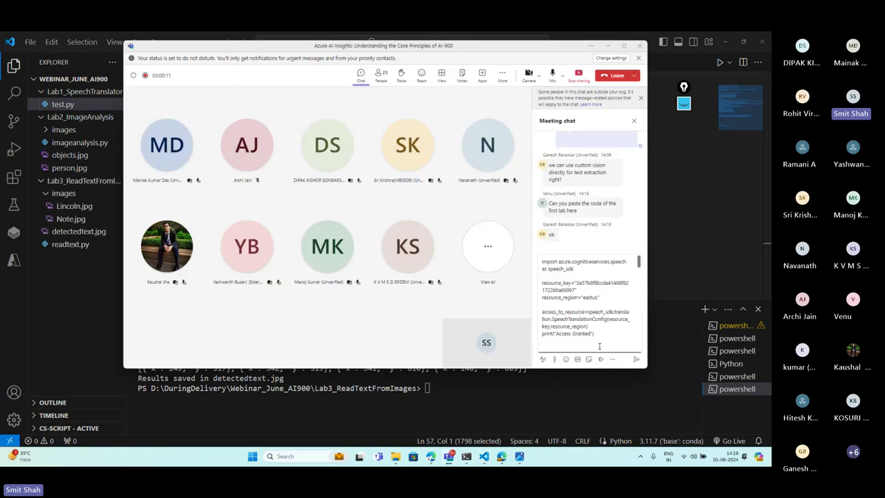
key(Return)
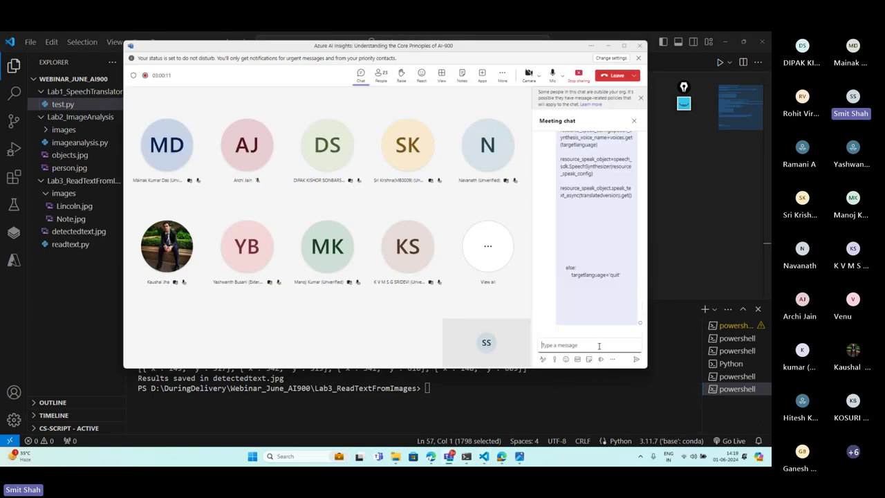
click(605, 47)
Copy all the code from imageanalysis.py, including its resource key, and post it to the Teams meeting chat
click(241, 62)
click(348, 190)
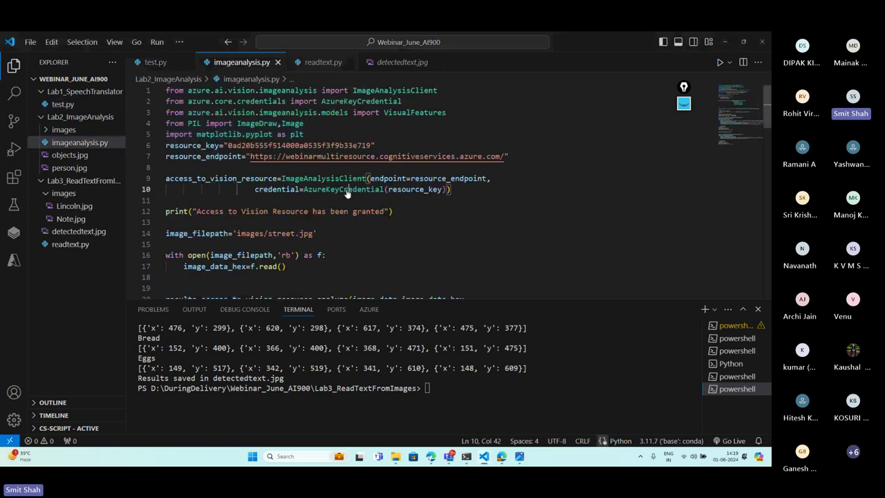
key(ctrl+a)
scroll(356, 216, down, 4)
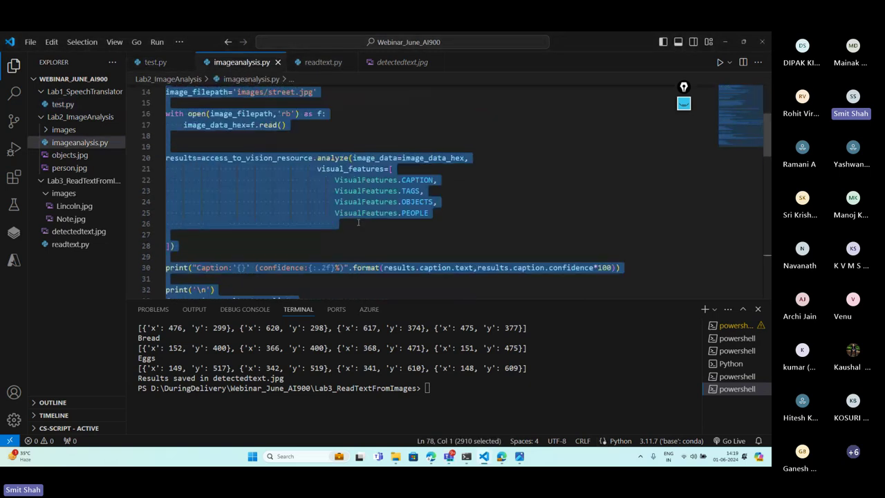
click(449, 456)
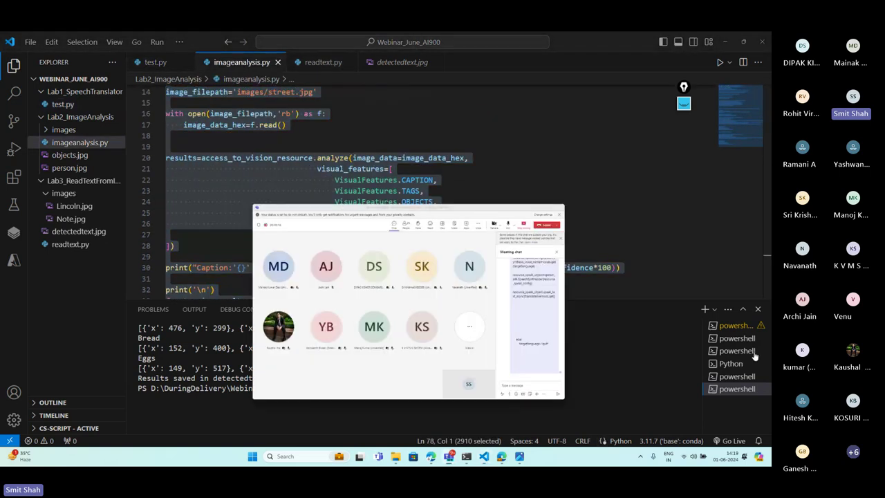
click(583, 341)
key(ctrl+v)
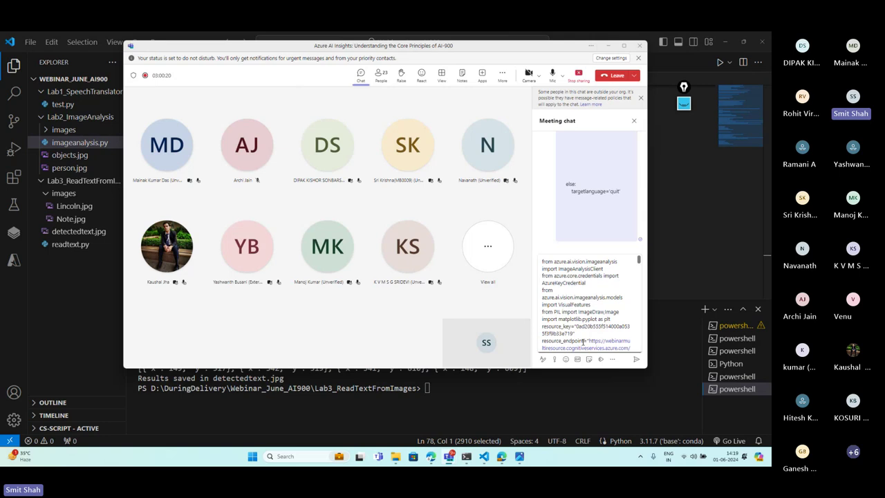
key(Return)
click(449, 456)
Share the full readtext.py code, including its resource key, in the Teams meeting chat and look over the posted messages
click(69, 244)
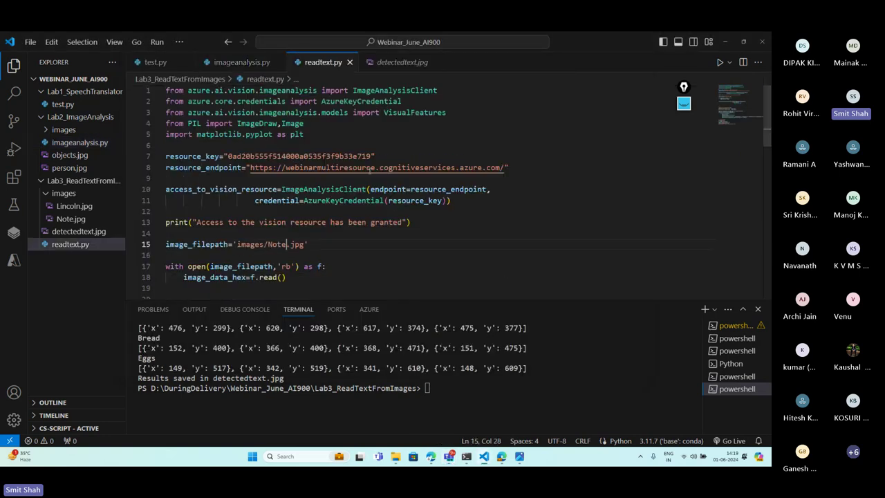
key(ctrl+a)
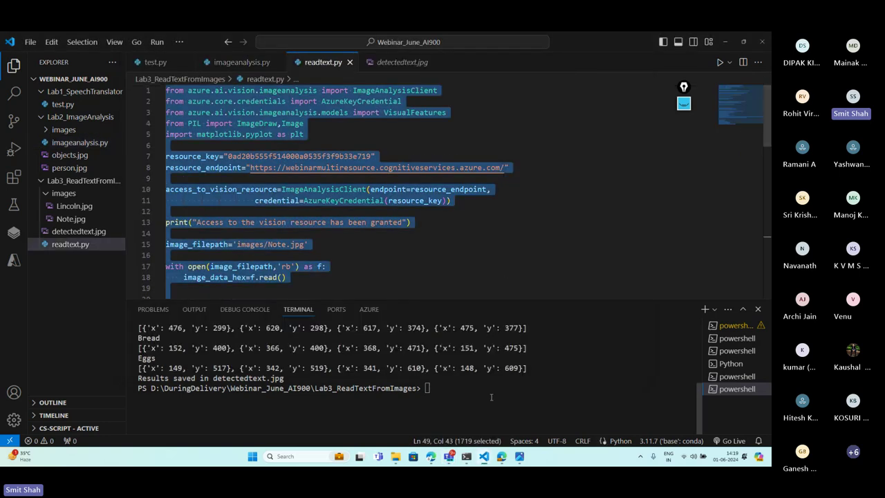
mouse_move(452, 450)
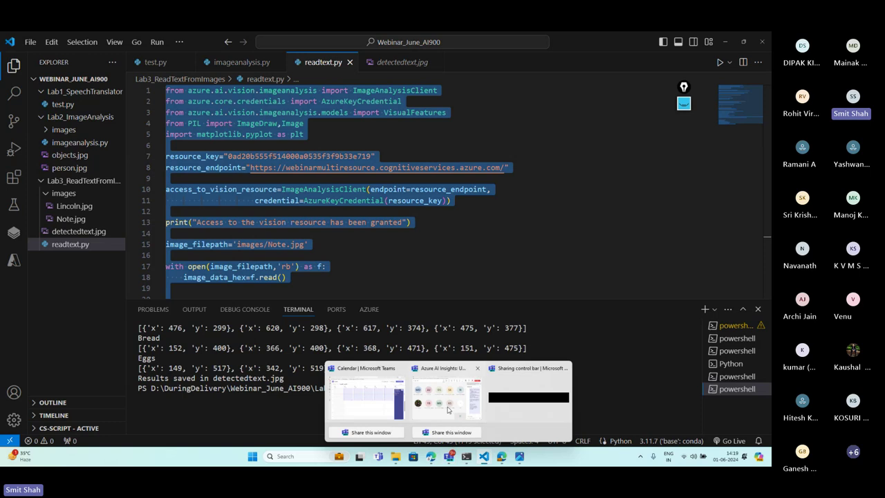
click(450, 407)
key(ctrl+v)
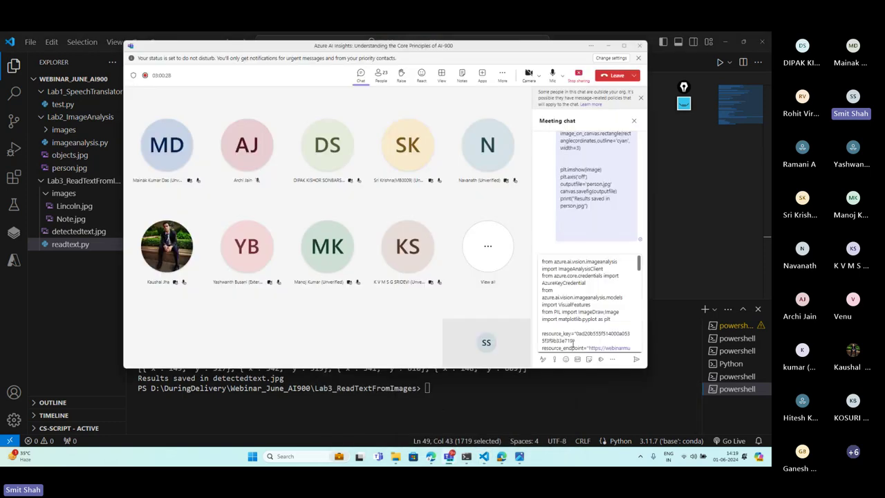
key(Return)
scroll(560, 292, up, 5)
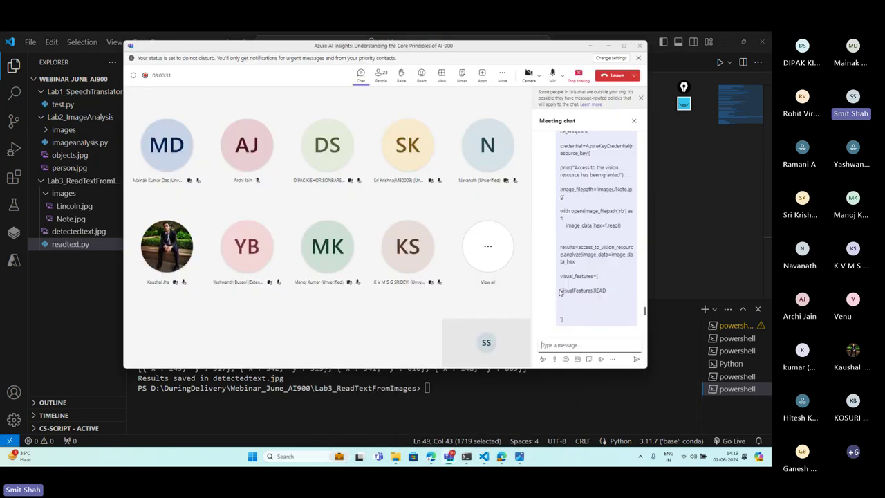
scroll(560, 291, down, 10)
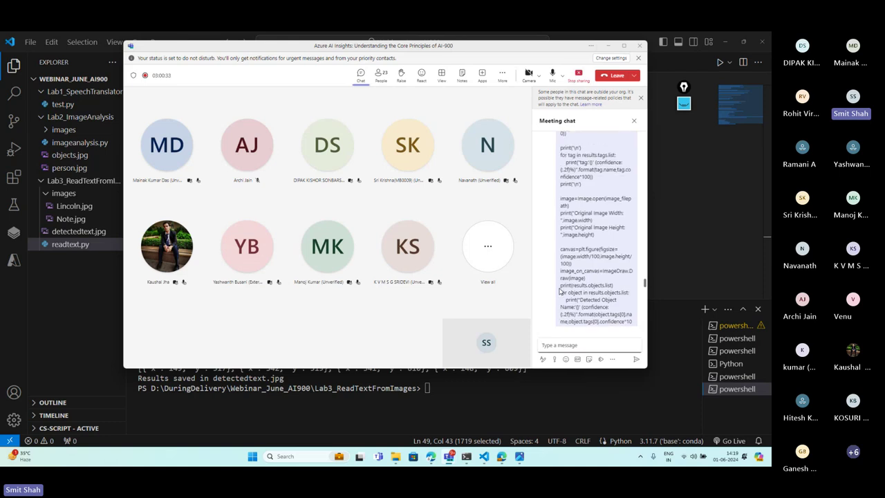
scroll(553, 276, up, 5)
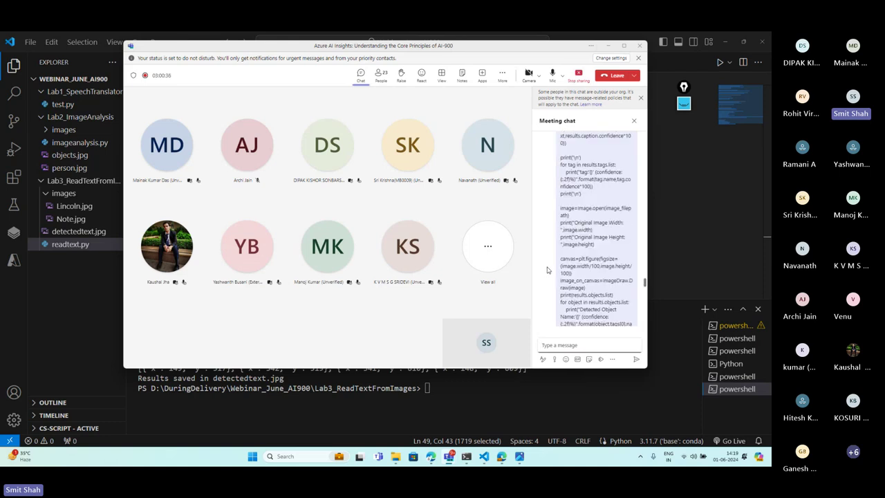
Return to readtext.py in the code editor and highlight the resource_key value
click(539, 210)
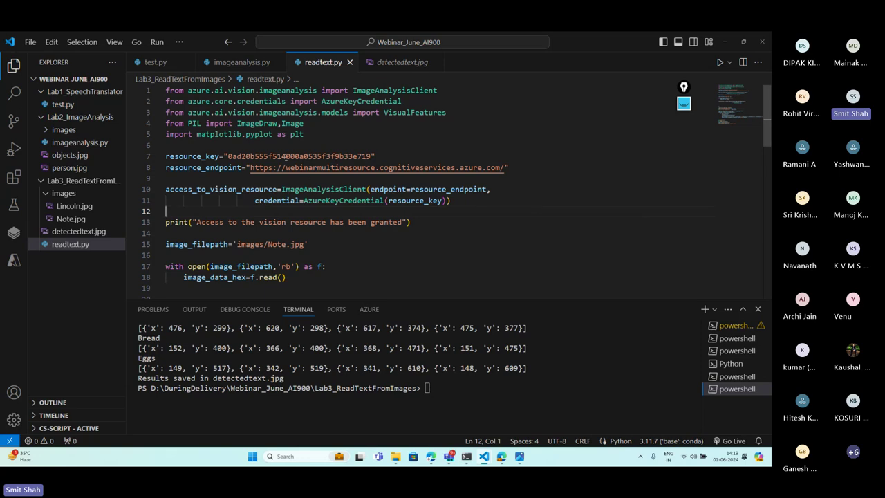
double_click(283, 158)
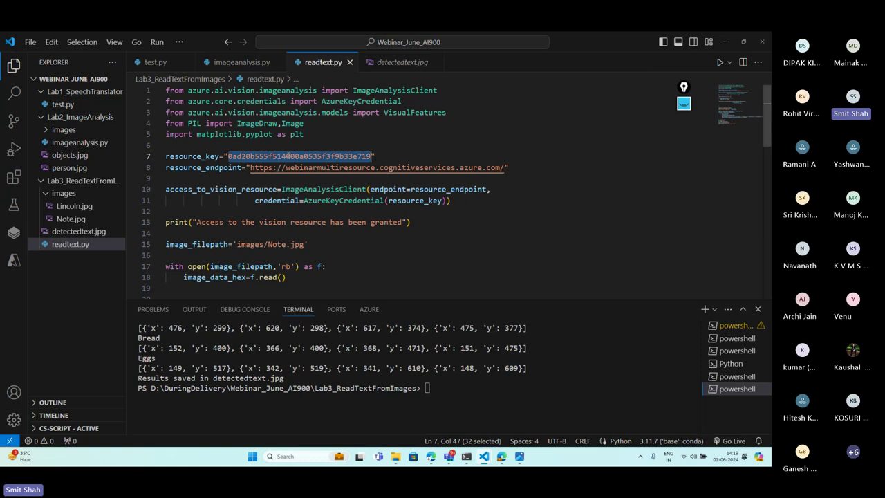
click(462, 202)
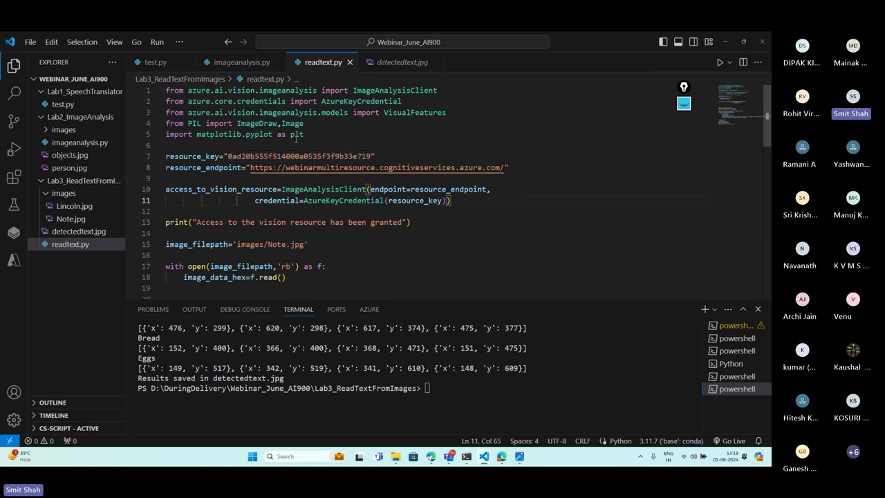
double_click(266, 156)
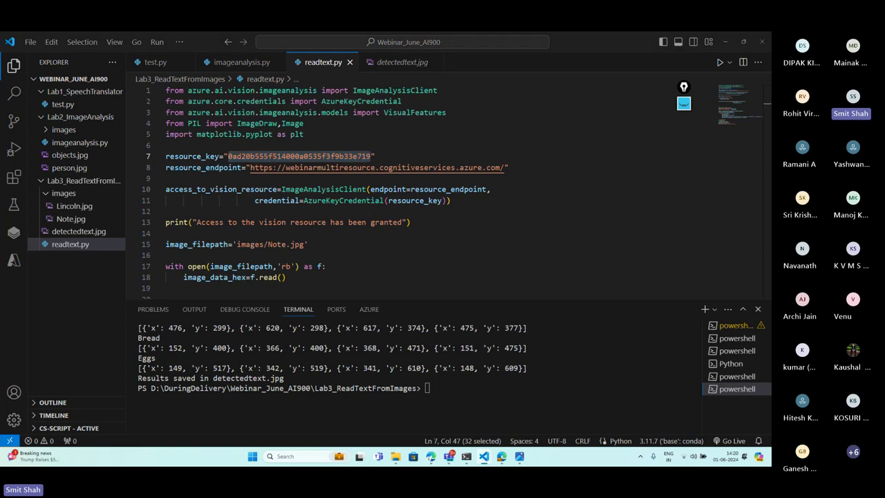
Bring up the Azure AI Services product page in the browser, circle the Azure AI Language card with the pen, and clear the annotations
click(723, 43)
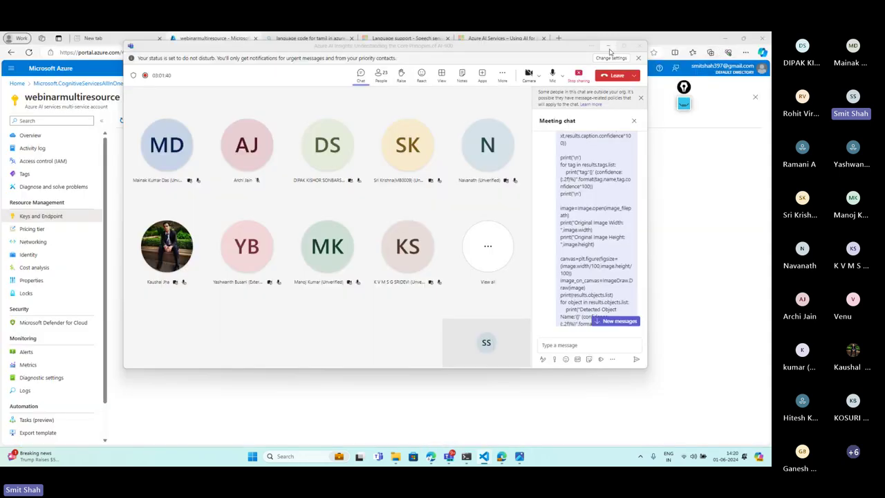
click(607, 47)
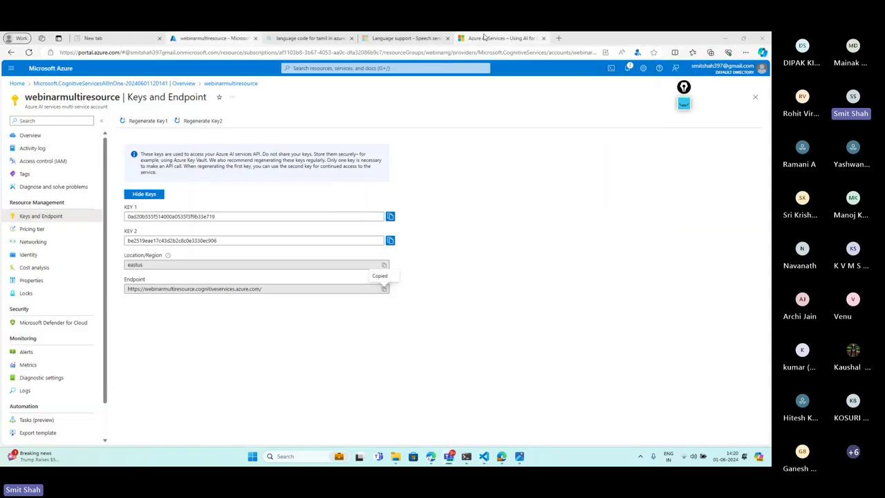
click(485, 38)
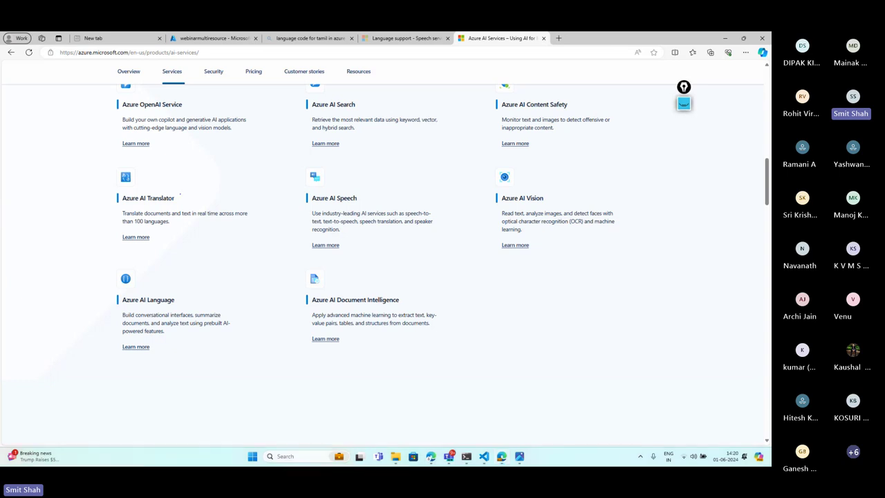
mouse_move(181, 193)
mouse_down()
mouse_move(111, 197)
mouse_move(105, 219)
mouse_move(282, 213)
mouse_move(207, 180)
mouse_move(153, 185)
mouse_up()
mouse_move(232, 308)
mouse_down()
mouse_move(110, 337)
mouse_move(228, 304)
mouse_move(197, 306)
mouse_up()
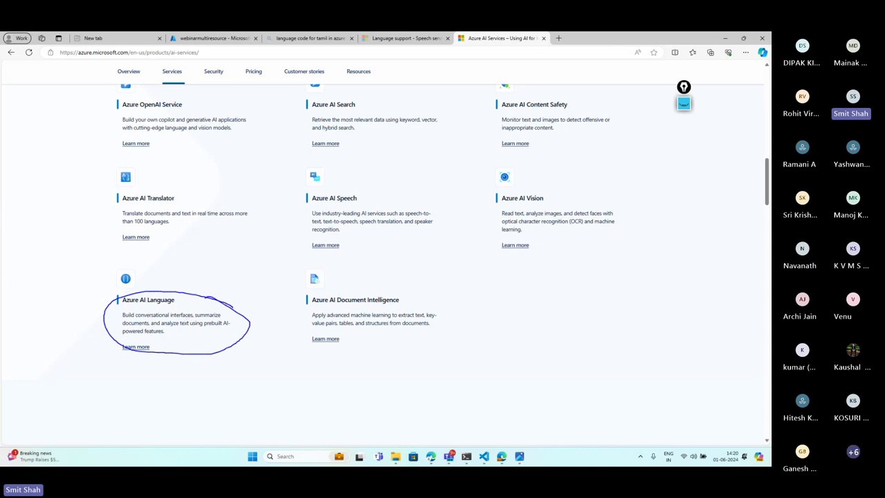
drag(589, 209, 603, 210)
key(ctrl+z)
mouse_move(190, 317)
mouse_down()
mouse_move(170, 330)
mouse_move(188, 317)
mouse_up()
key(Escape)
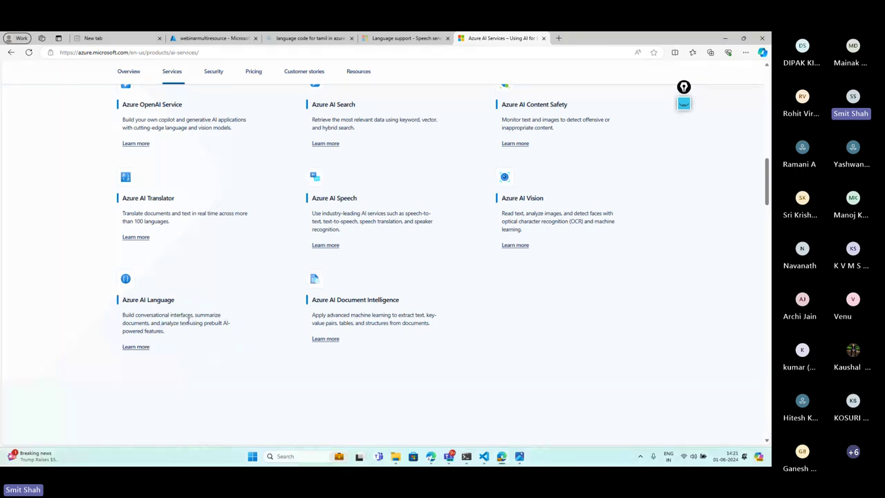
In File Explorer, go to DuringDelivery > May_AI_102 > Lab 4 and copy the reviews folder
click(395, 456)
click(263, 60)
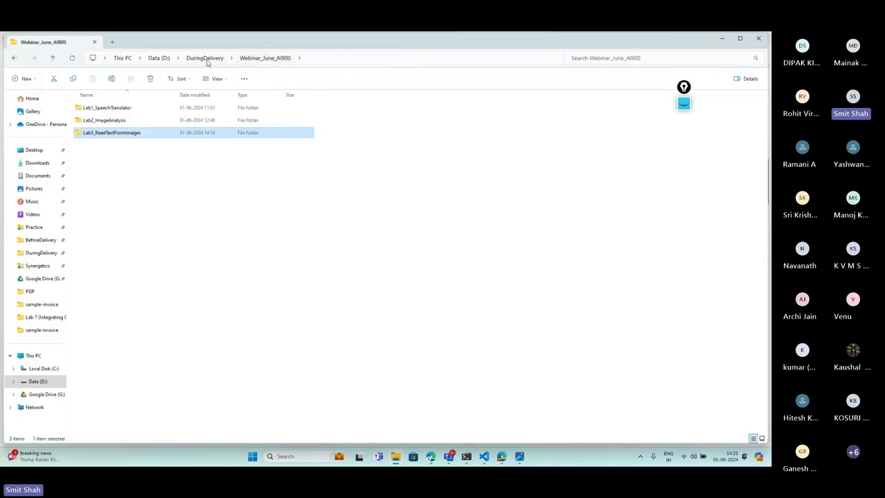
click(203, 58)
double_click(142, 184)
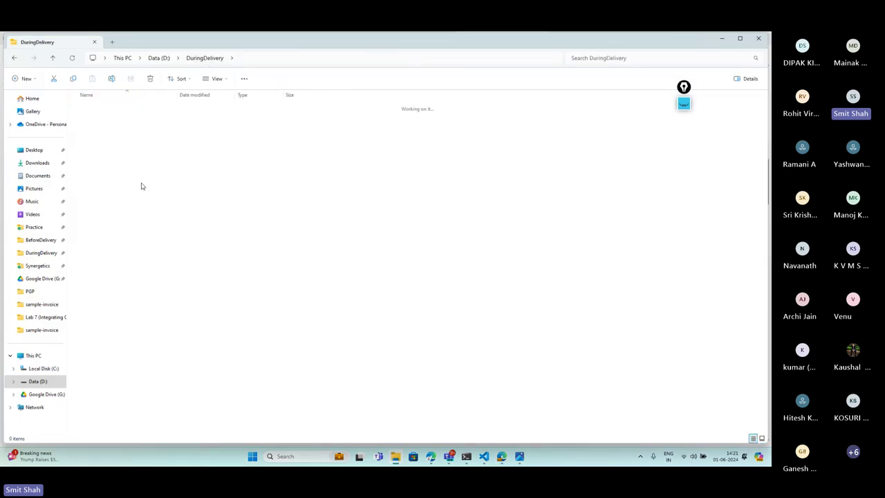
double_click(95, 171)
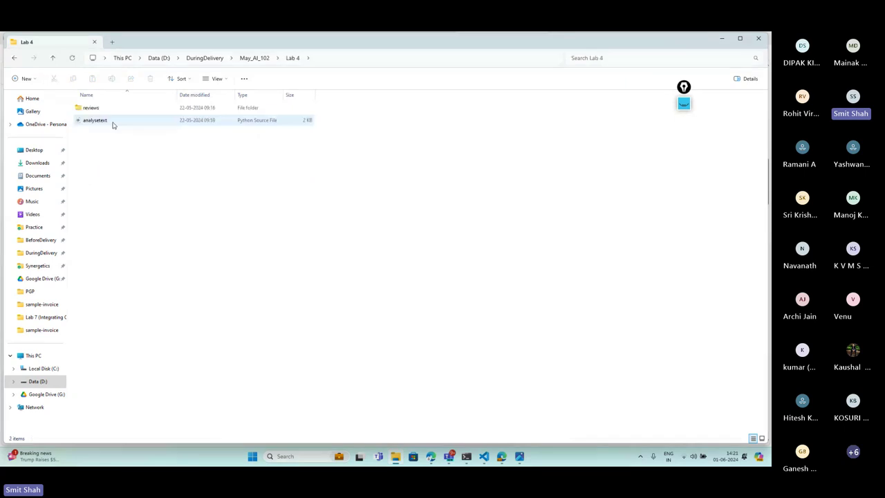
click(120, 109)
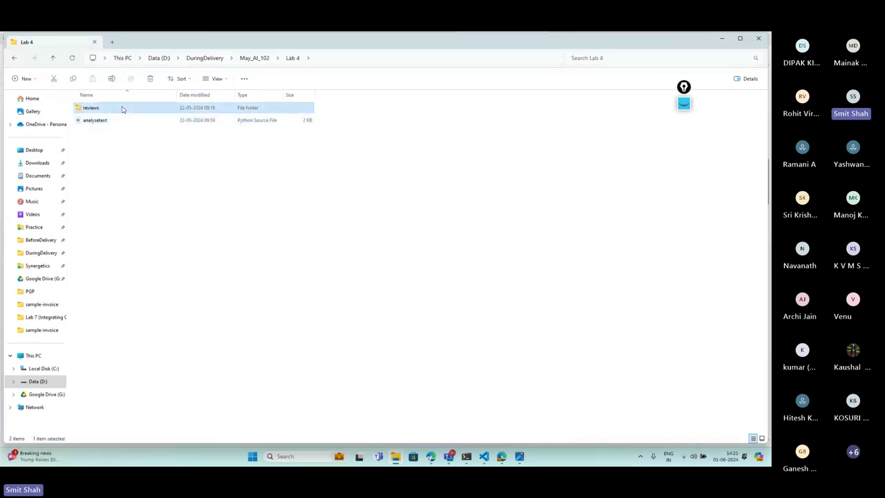
Go back to the Webinar_June_AI900 folder and create a new folder named Lab4_AnalyseText
click(204, 58)
click(104, 234)
double_click(105, 237)
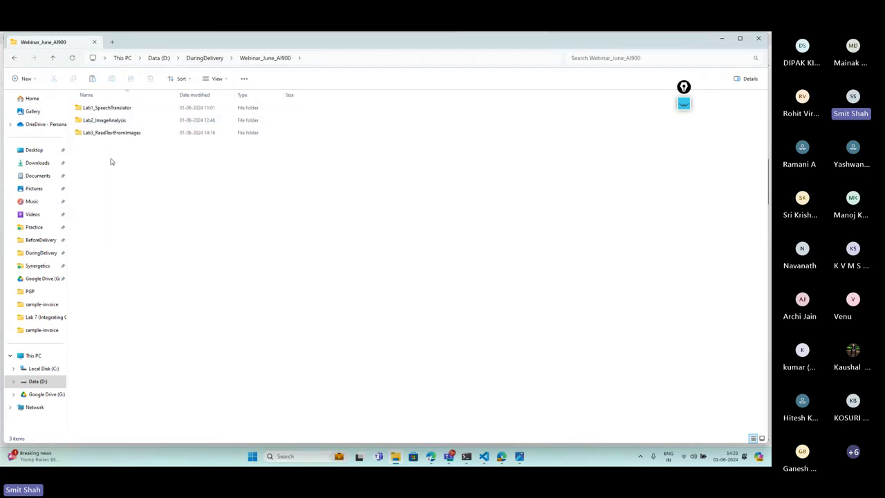
right_click(100, 189)
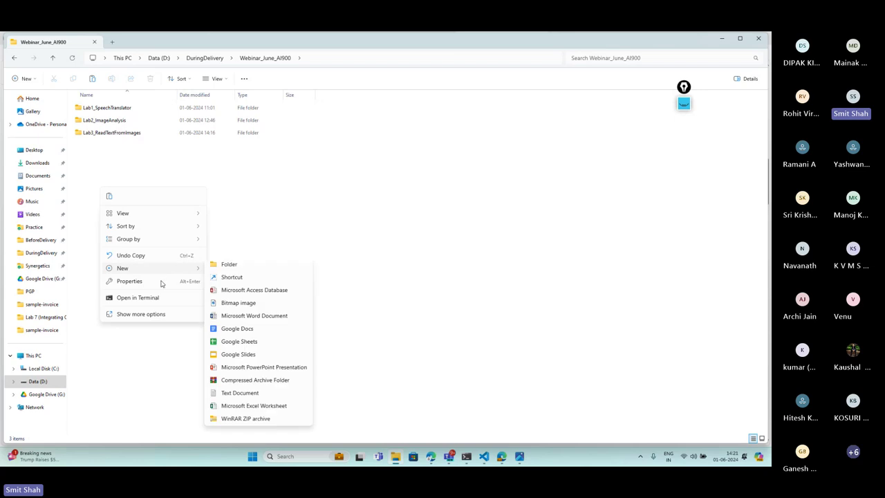
mouse_move(166, 270)
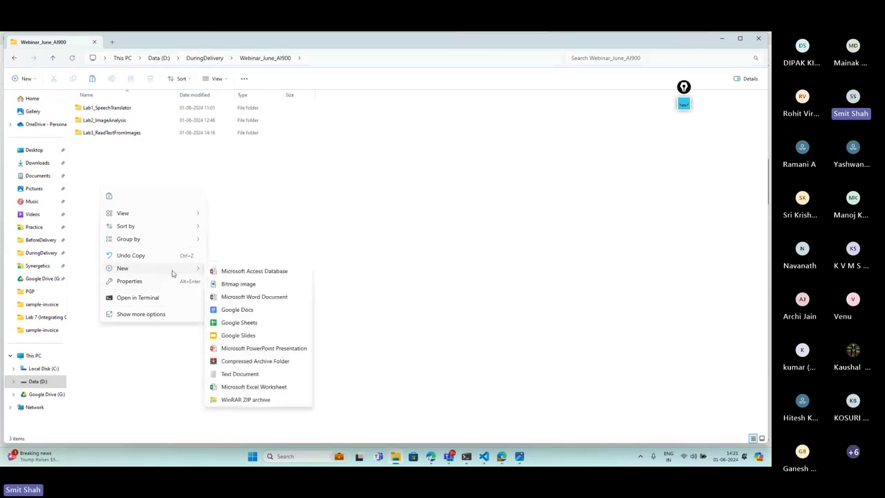
click(228, 267)
text(Lab)
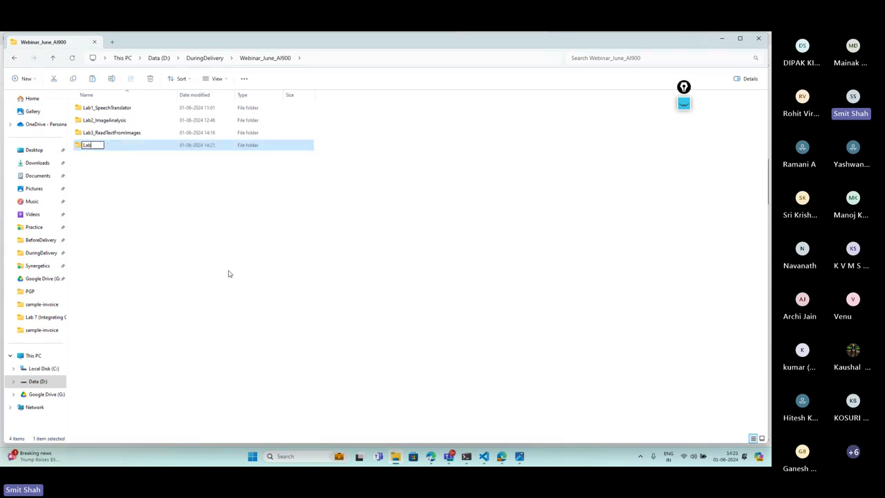
text(4_AnalyseText)
key(Return)
click(221, 249)
Paste the copied reviews folder into Lab4_AnalyseText, open it, and bring up the open Visual Studio Code windows
double_click(160, 146)
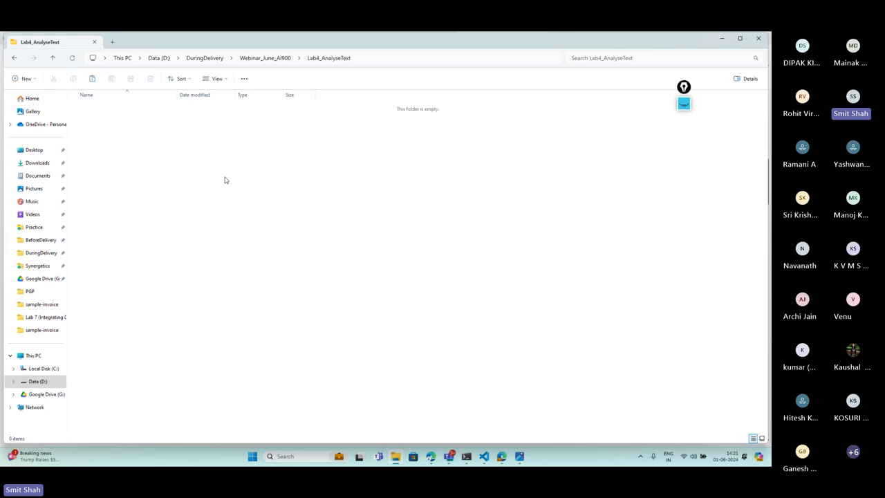
key(ctrl+v)
double_click(137, 109)
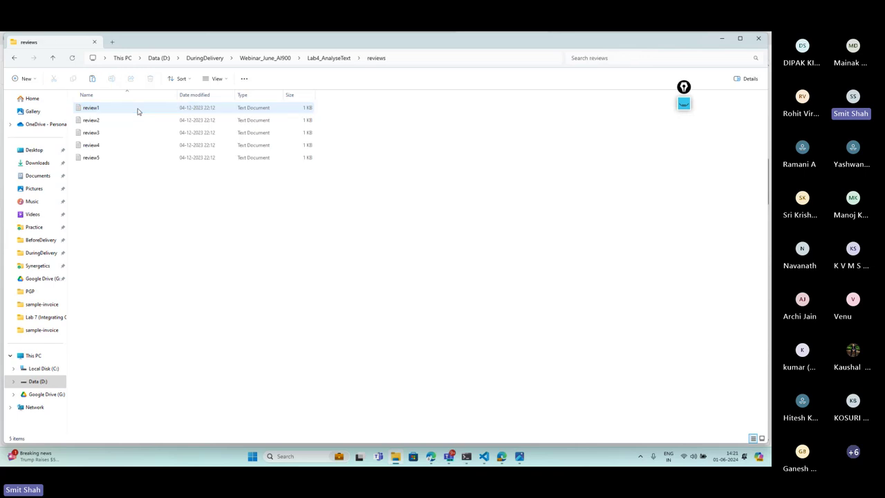
click(484, 456)
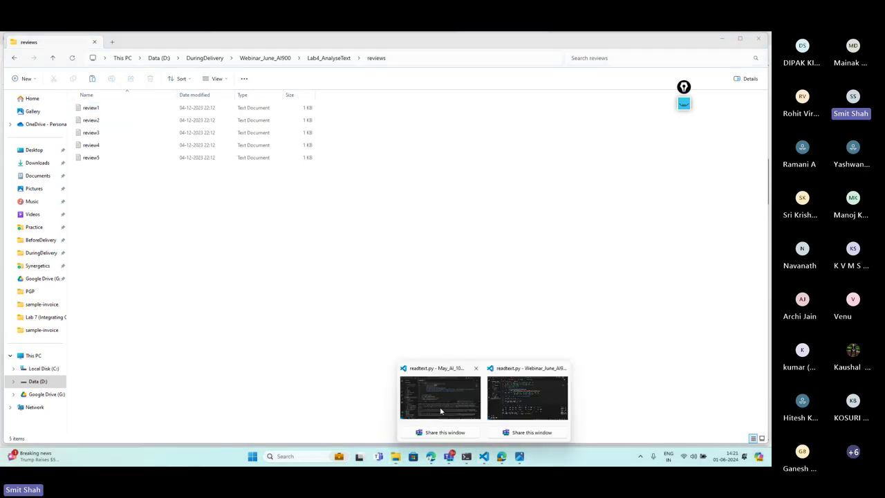
Switch to the Webinar_June_AI900 project in Visual Studio Code, collapse the Lab1, Lab2 and Lab3 folders, and expand Lab4_AnalyseText
click(523, 401)
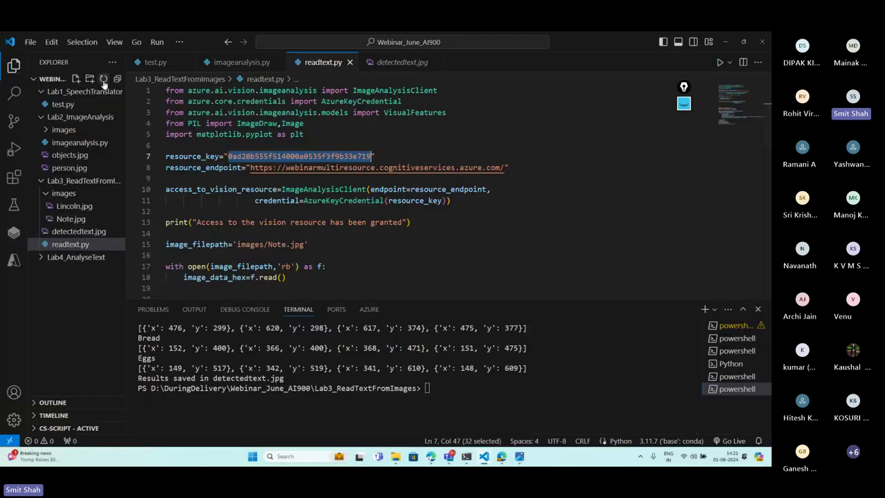
click(41, 92)
click(42, 104)
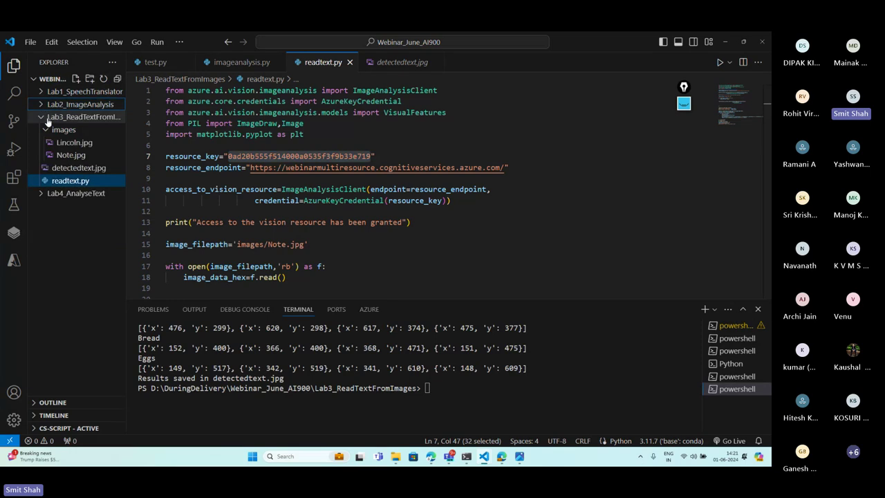
click(47, 119)
click(73, 129)
Look through review1.txt to review5.txt in the reviews folder, and highlight the whole French text of review5.txt
click(69, 141)
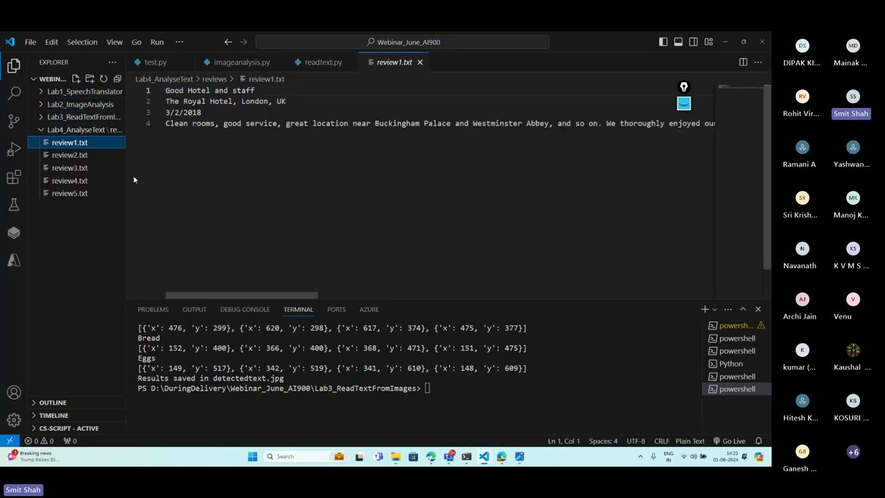
click(94, 155)
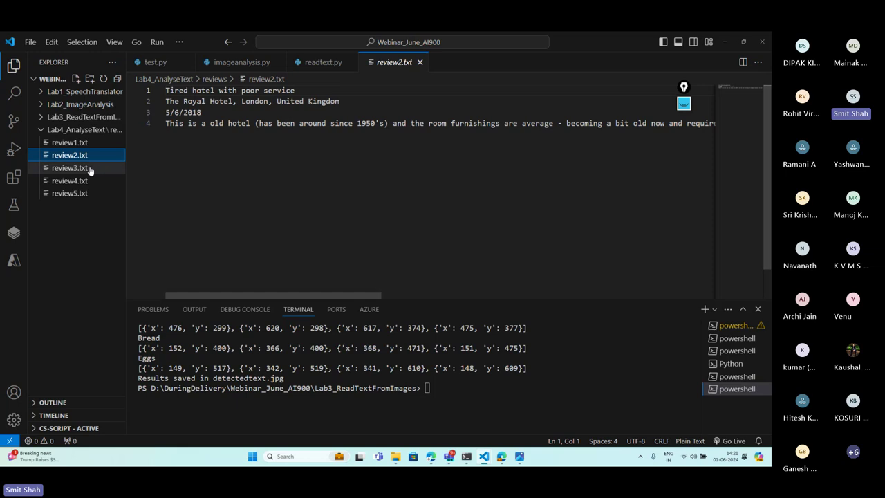
click(89, 168)
click(83, 180)
click(87, 195)
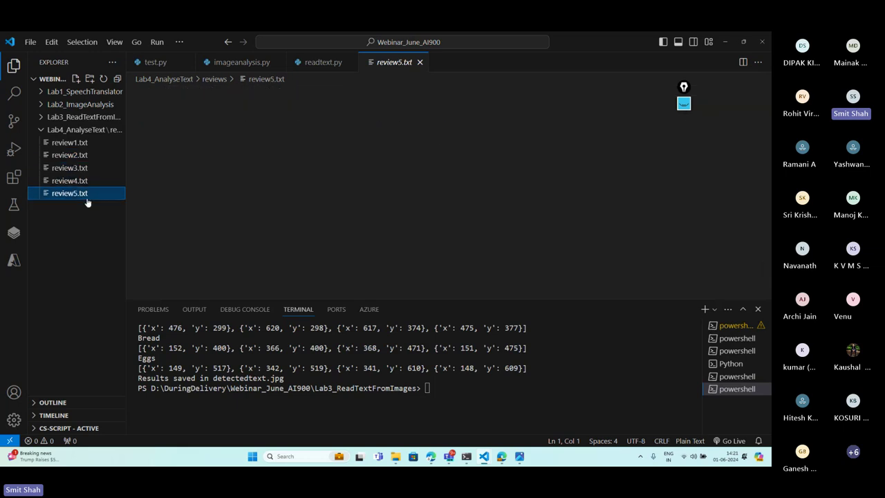
click(90, 143)
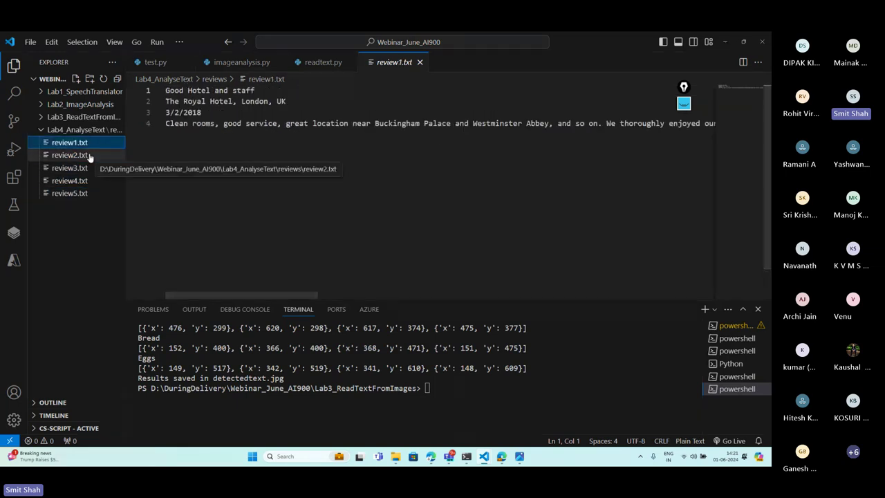
click(88, 156)
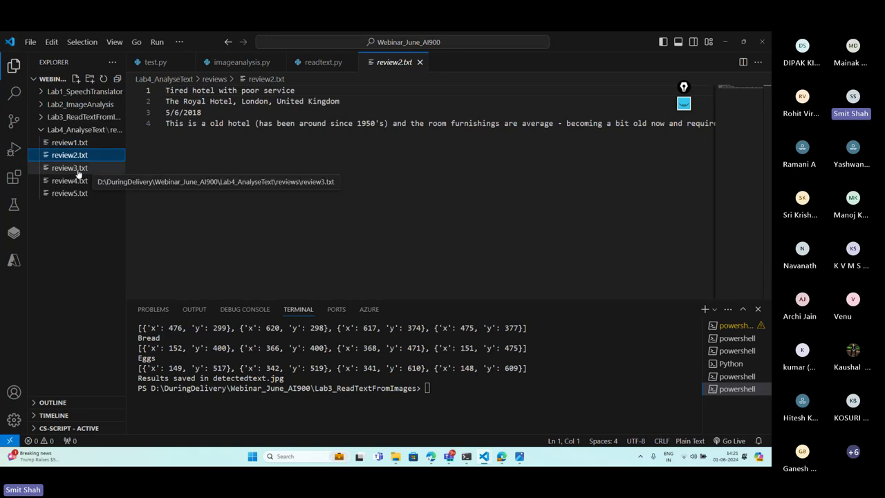
click(94, 142)
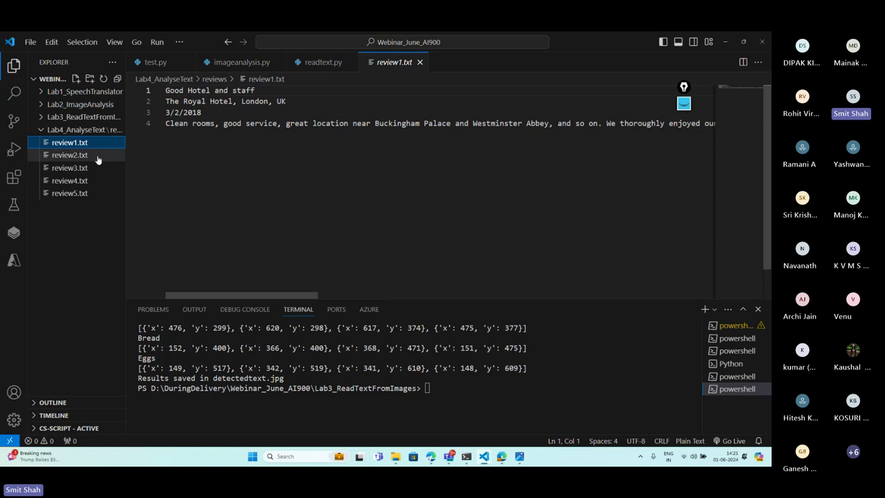
click(95, 156)
click(85, 168)
click(86, 181)
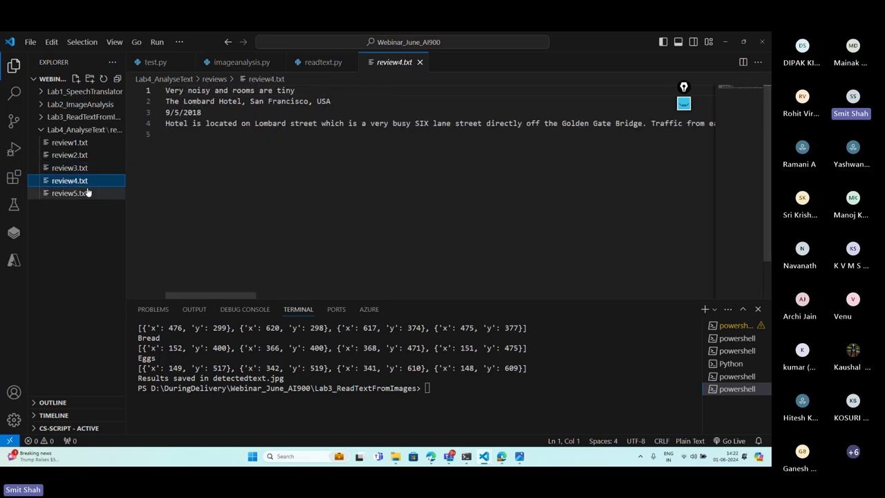
click(87, 193)
click(92, 142)
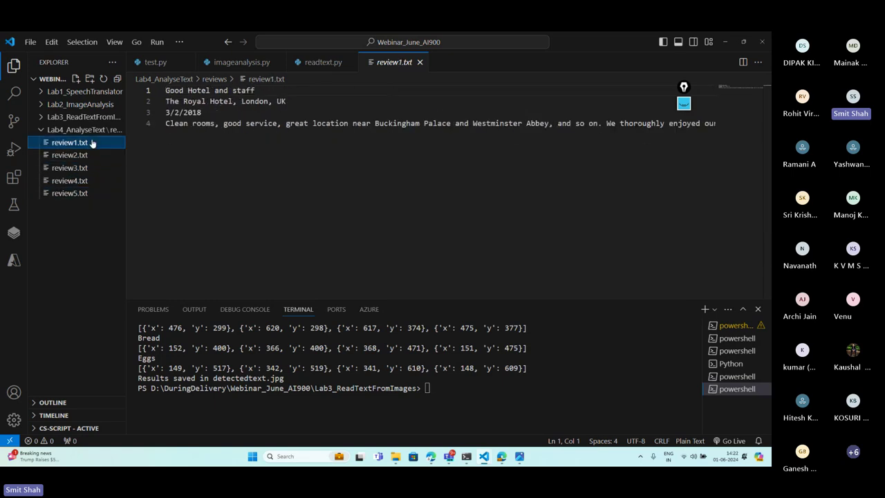
click(91, 156)
click(88, 169)
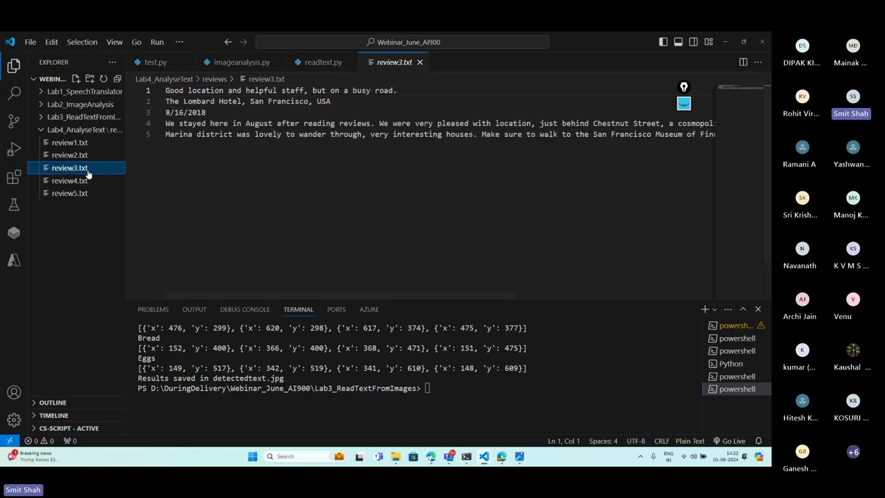
click(85, 180)
click(83, 193)
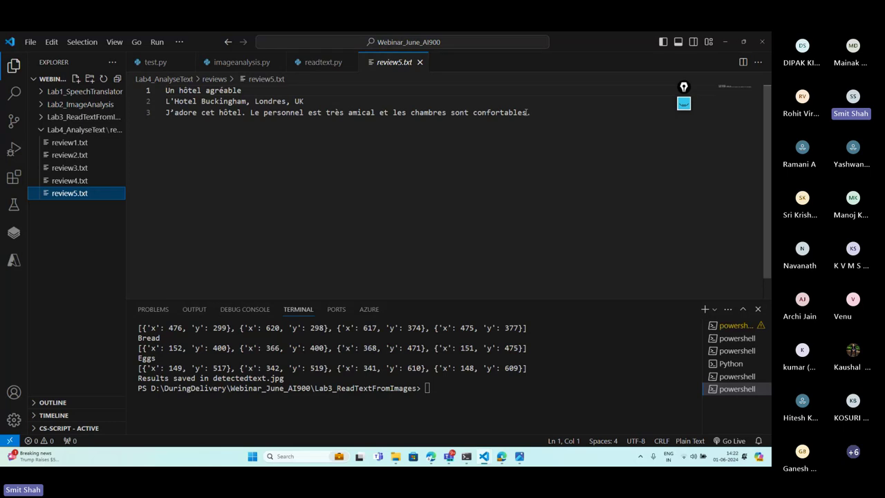
drag(544, 111, 161, 92)
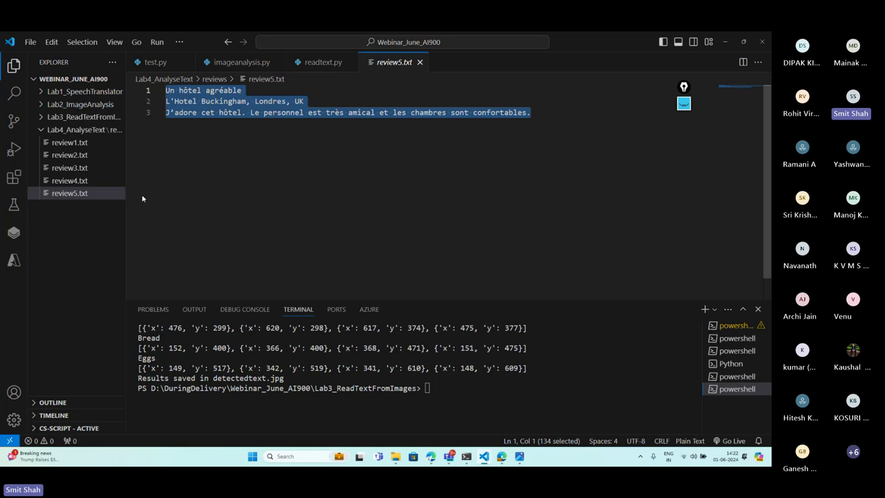
Go back through the review files to review1.txt and clear the terminal with cls
click(72, 180)
click(80, 168)
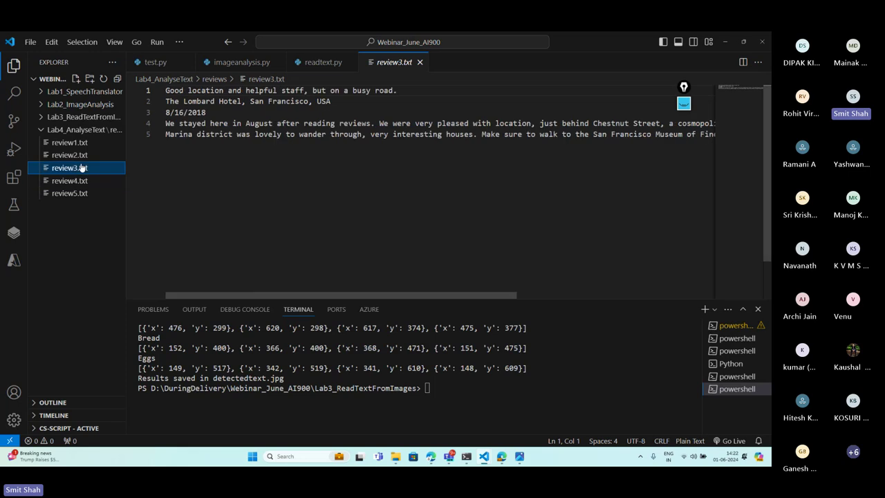
click(80, 154)
click(76, 142)
click(454, 367)
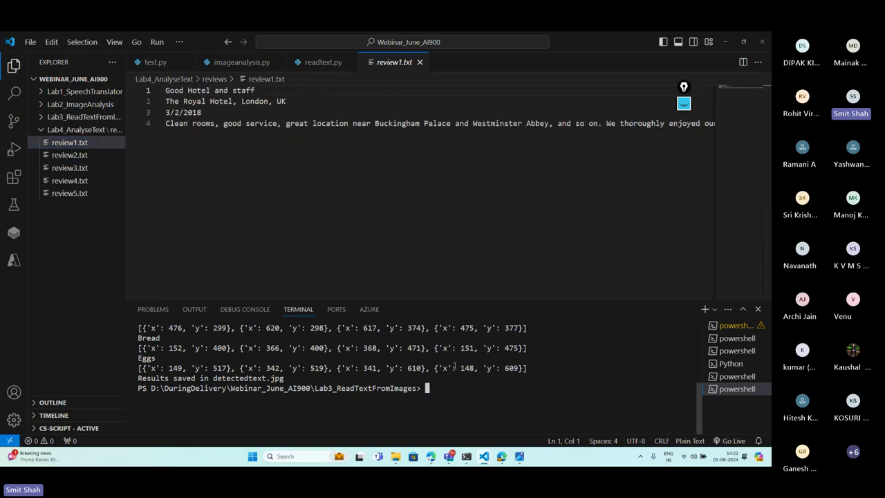
text(cls)
key(Return)
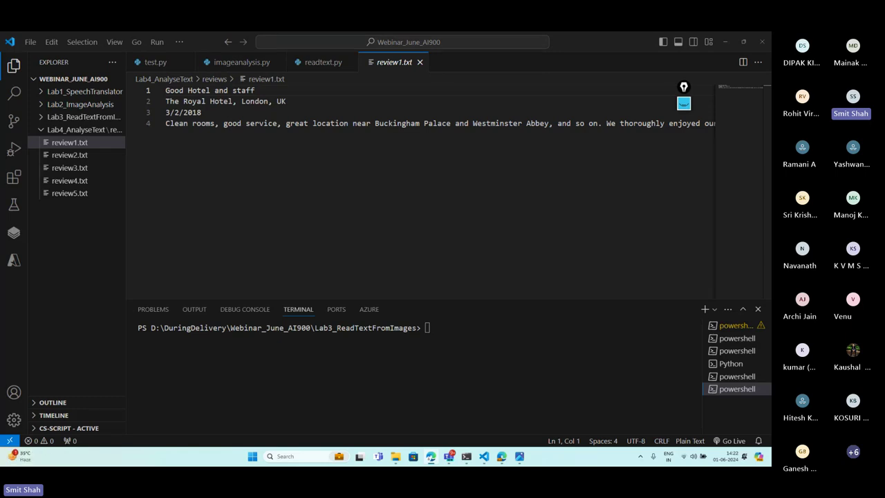
Minimize Visual Studio Code and File Explorer, and go to the Azure portal's Home page in the browser
click(725, 42)
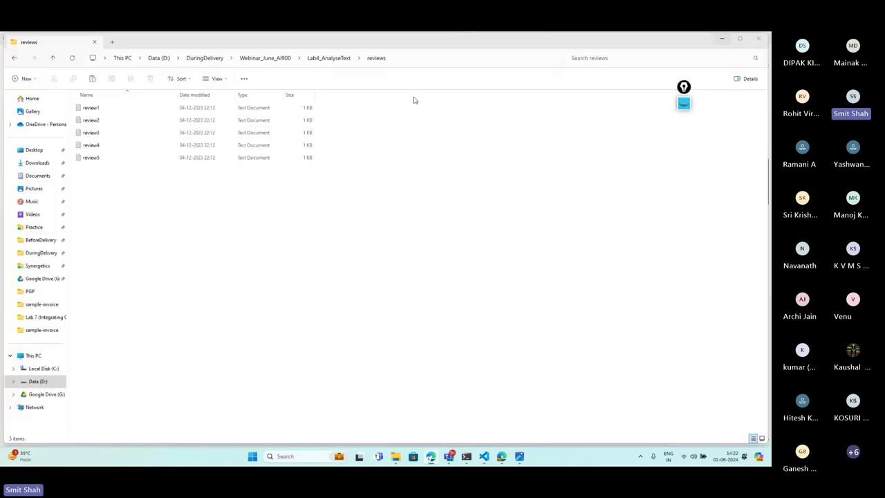
click(721, 39)
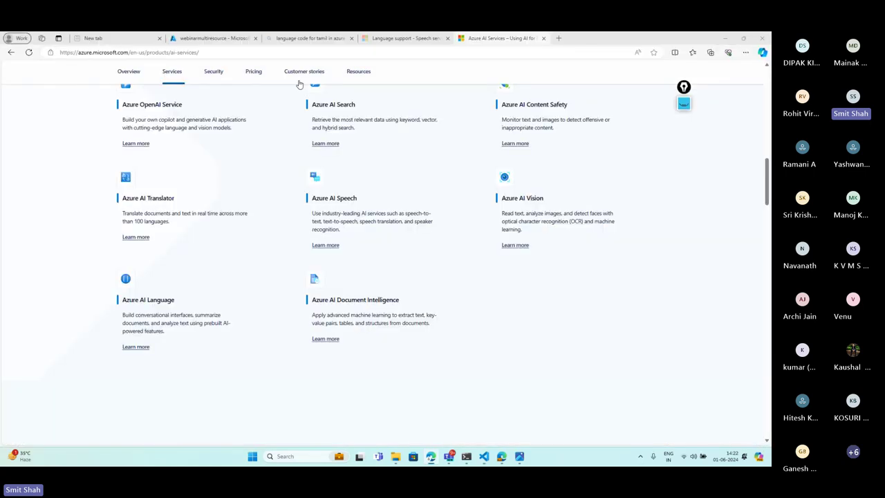
click(214, 38)
click(17, 83)
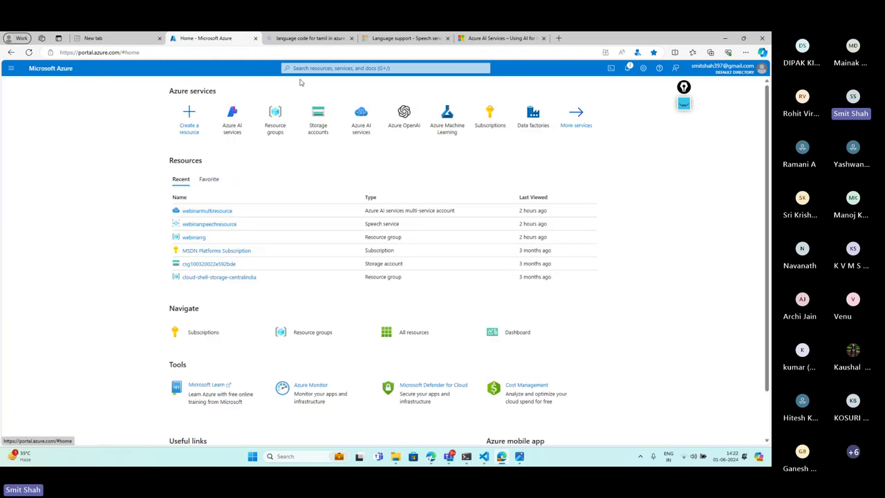
Search the Azure portal for "azure ai services" and open the Azure AI services page
click(361, 67)
text(azure)
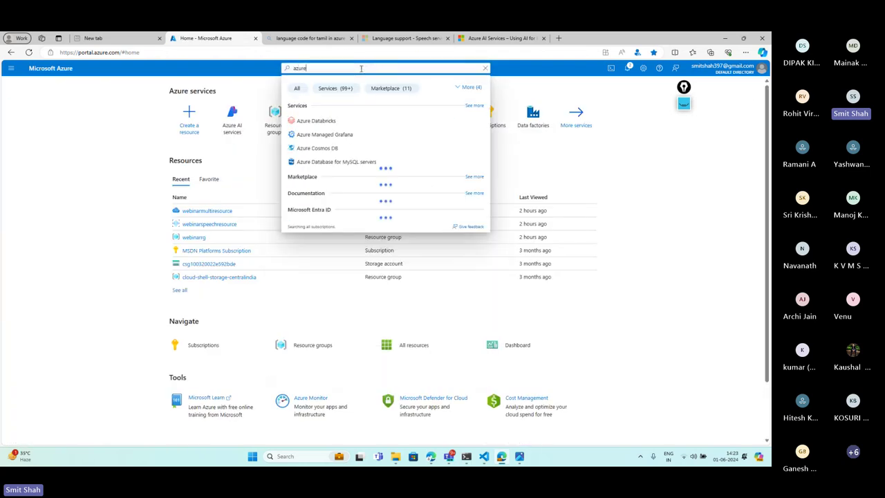
text( ai services)
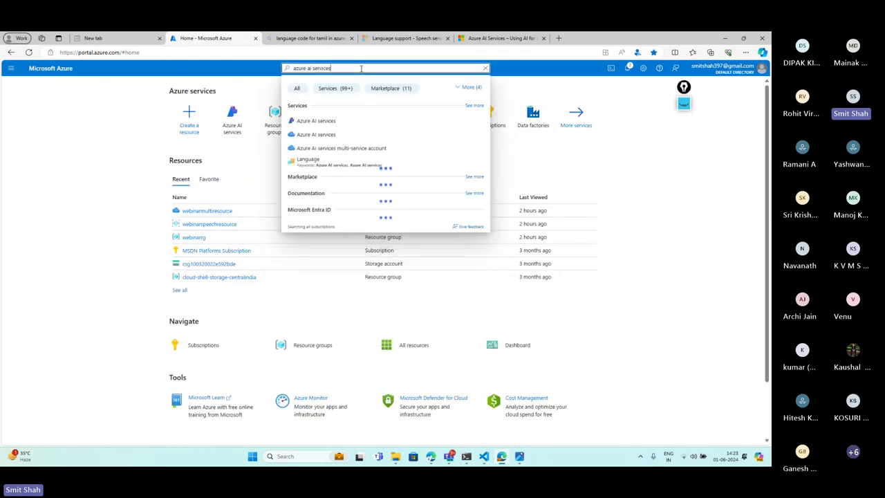
click(332, 122)
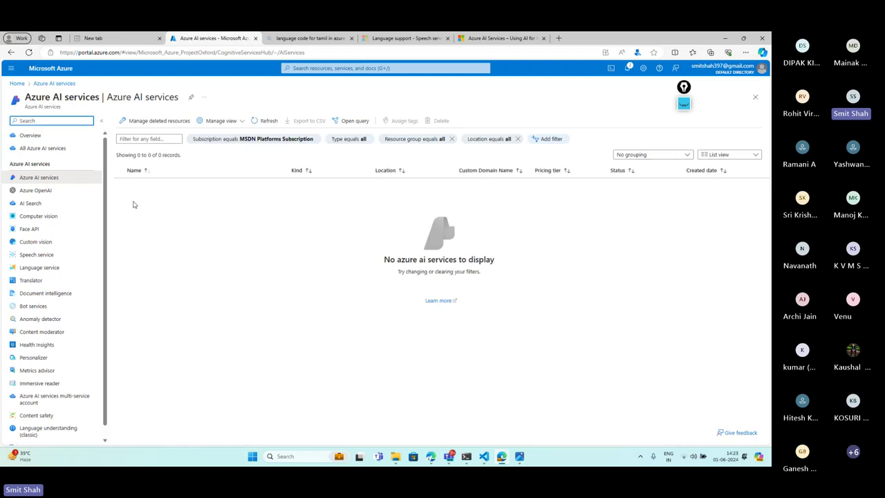
Start creating a Language service resource, outline the default and custom features, and continue without selecting any custom feature
click(45, 269)
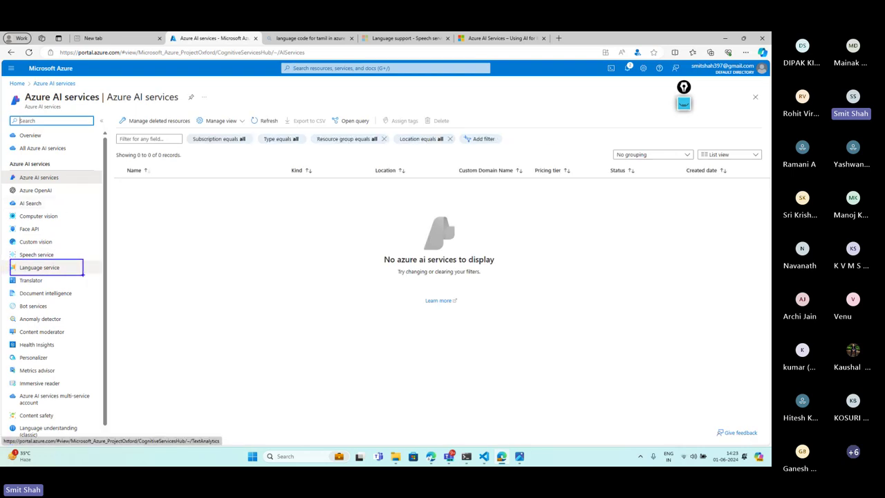
click(60, 270)
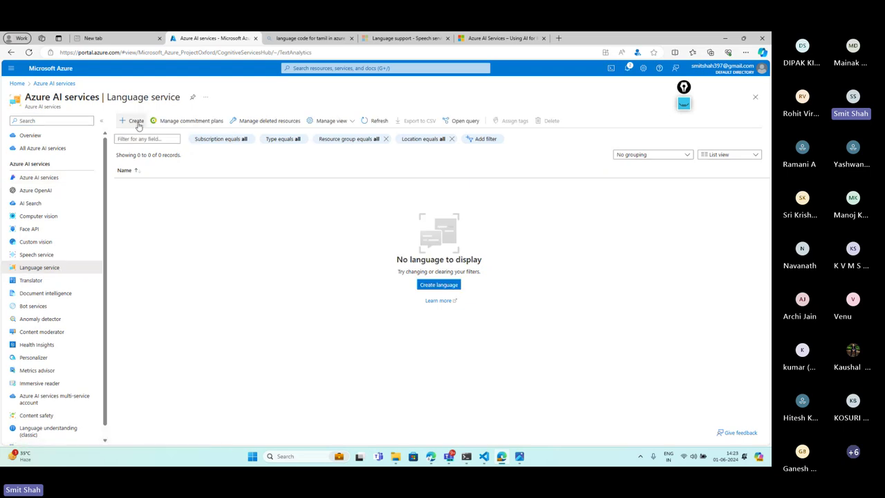
click(136, 121)
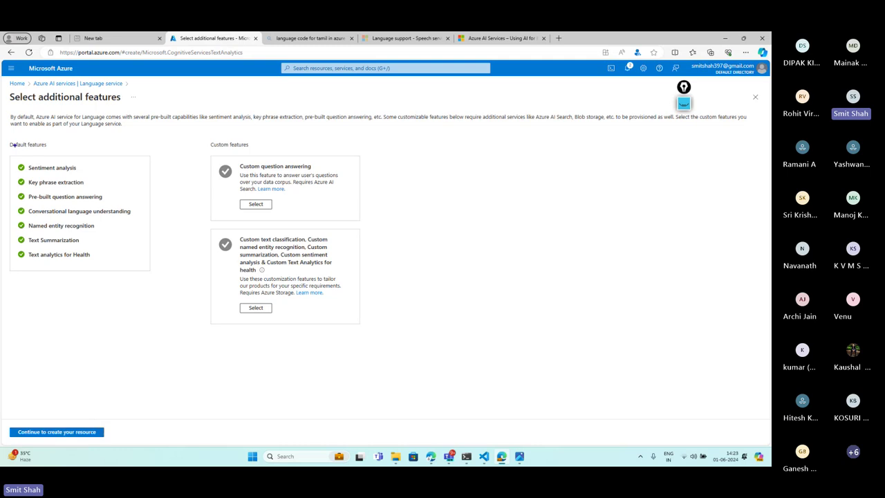
mouse_move(14, 144)
mouse_down()
mouse_move(411, 263)
mouse_move(420, 337)
mouse_up()
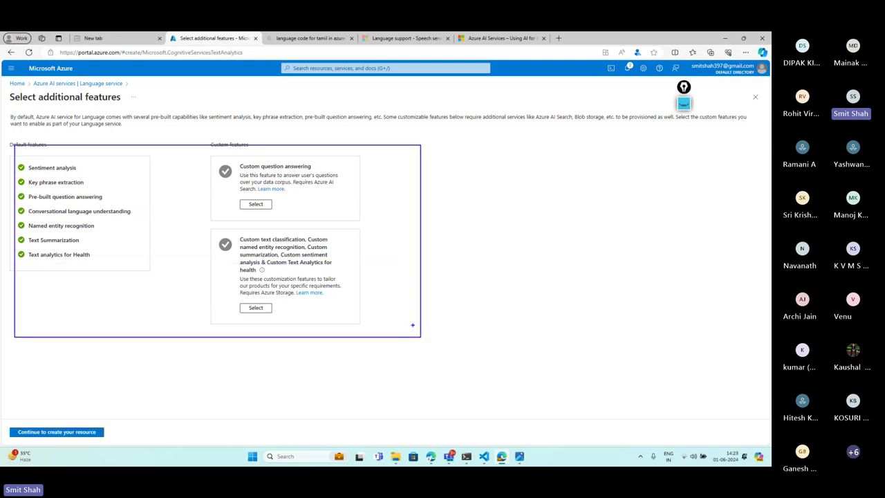
click(87, 432)
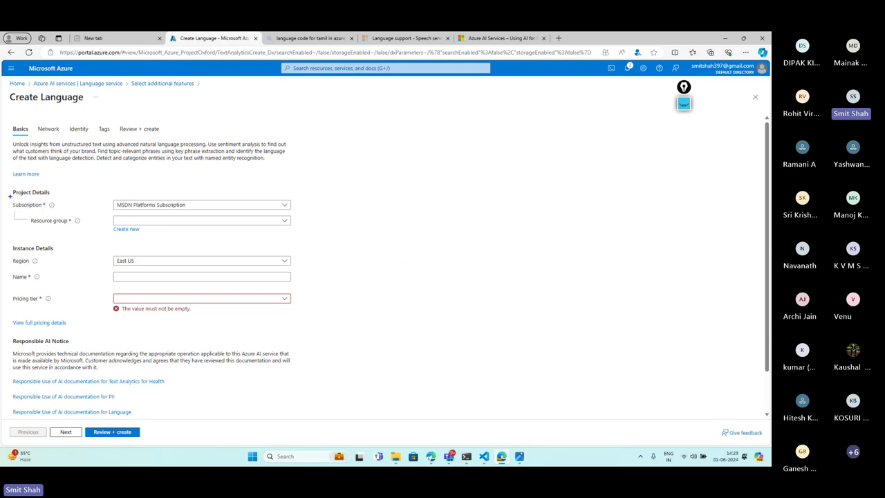
Outline the Subscription and Resource group labels with the pen and select webinarrg as the resource group
drag(11, 197, 74, 213)
drag(18, 214, 93, 234)
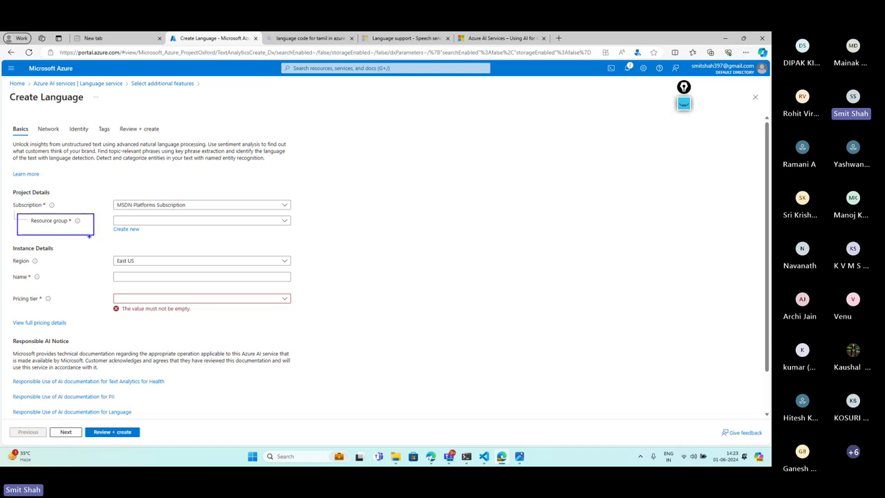
click(182, 221)
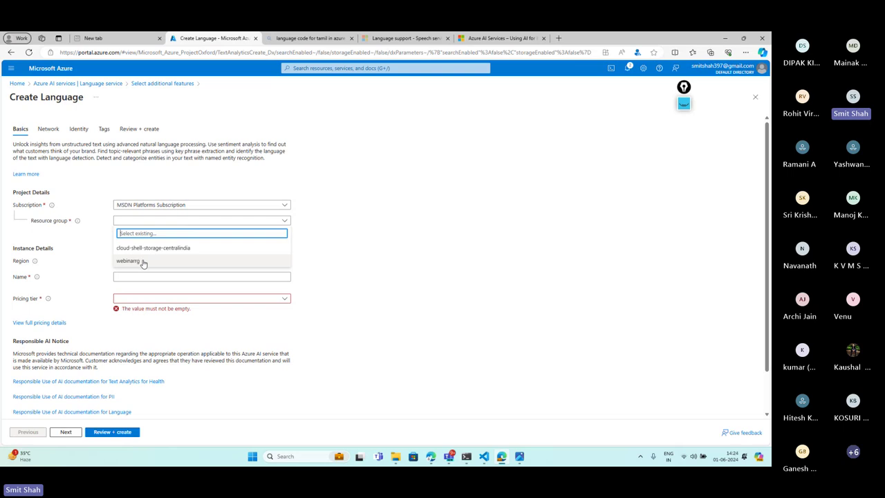
click(142, 262)
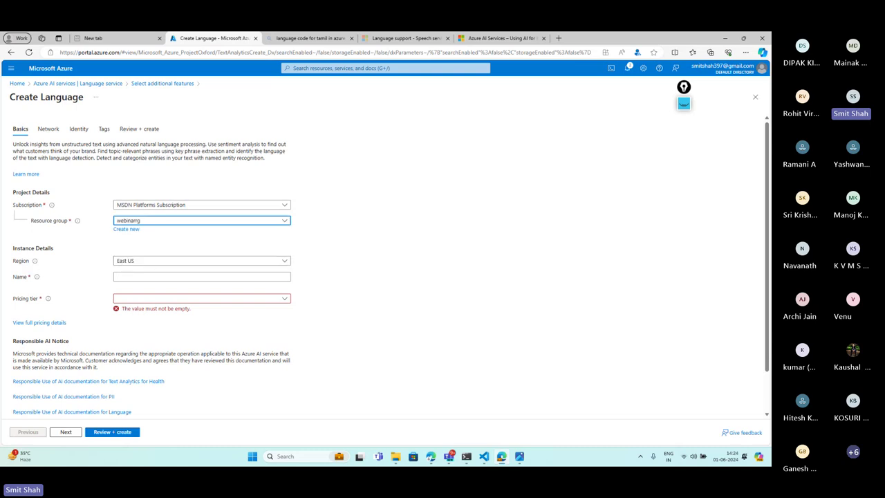
Outline the Region and Name labels with the pen and name the language resource webinarlanguageresource
drag(11, 251, 54, 269)
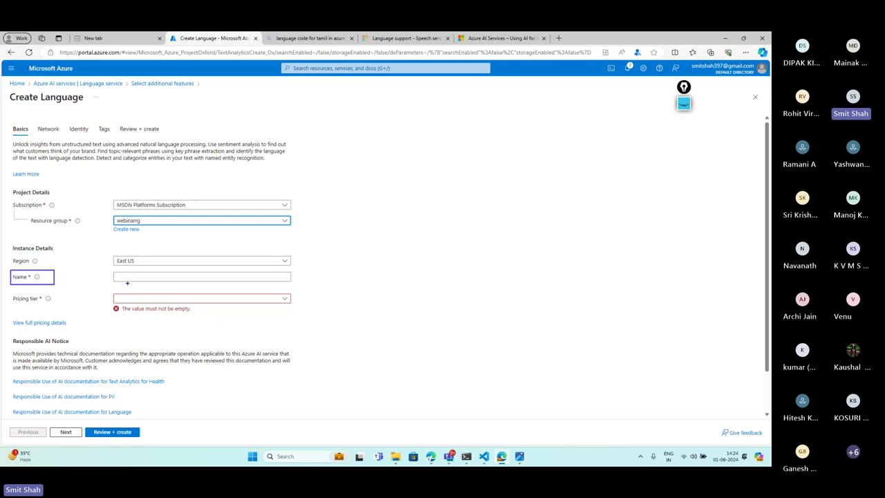
click(138, 279)
text(webinar)
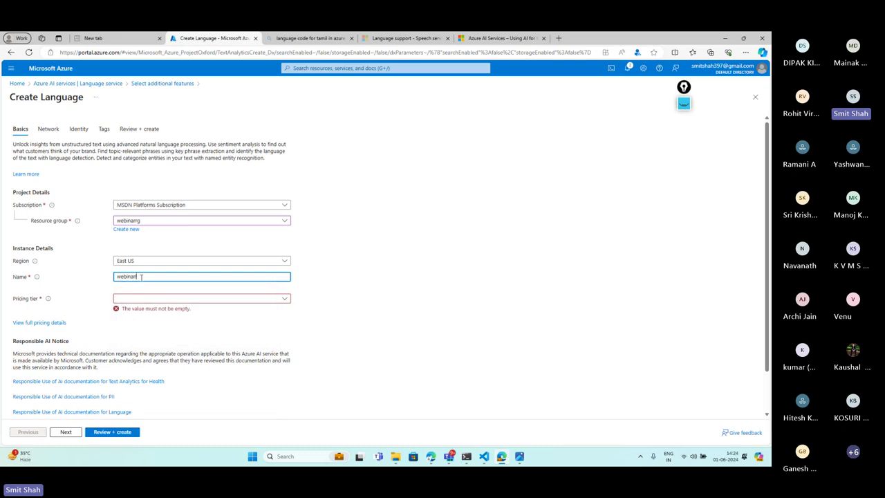
text(languageresource)
click(430, 231)
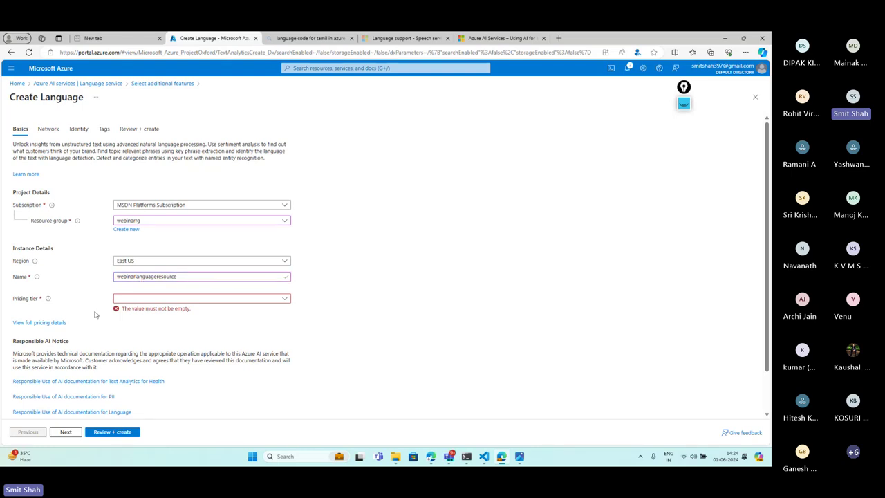
Outline the Pricing tier label with the pen, select S (1K Calls per minute), and accept the Responsible AI Notice terms
drag(8, 291, 72, 314)
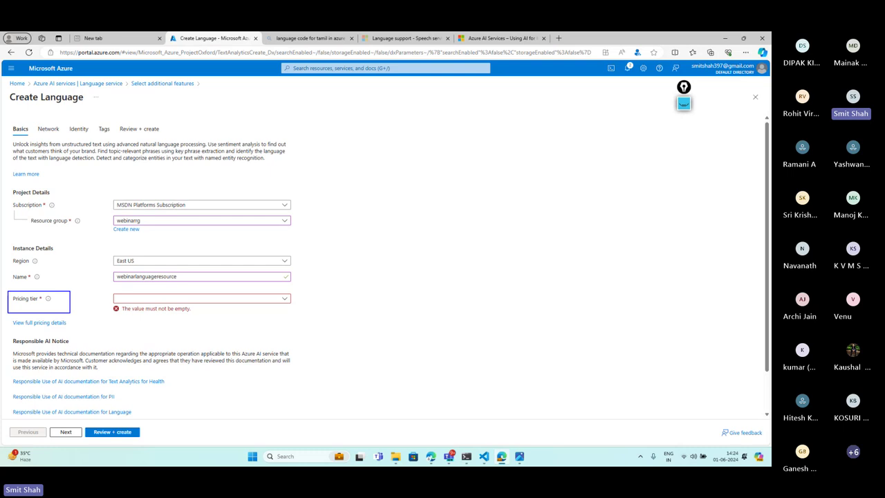
click(133, 300)
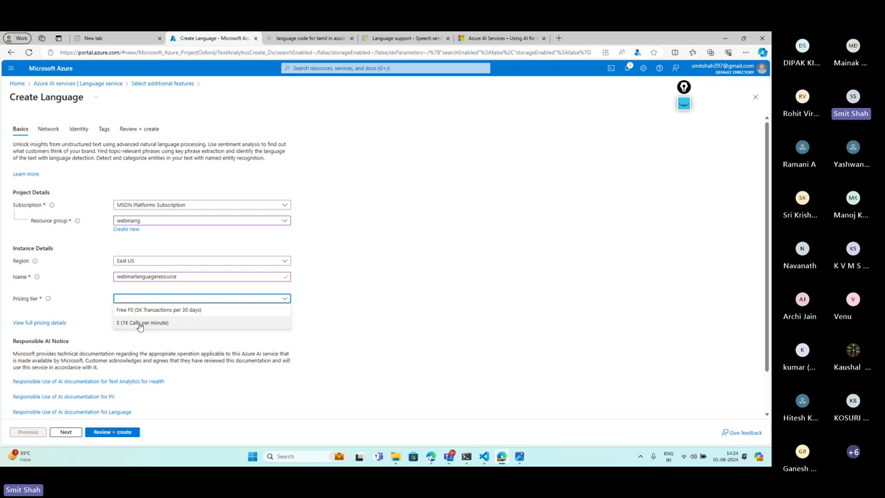
click(141, 323)
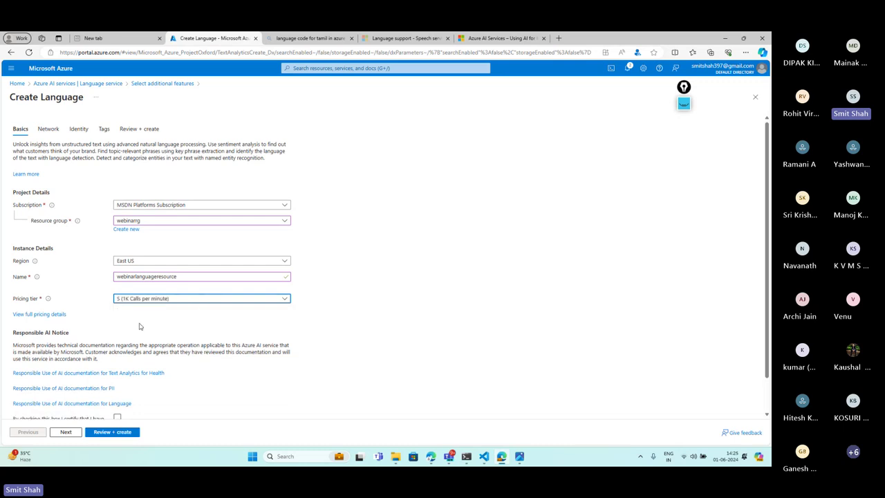
scroll(187, 407, down, 2)
click(117, 381)
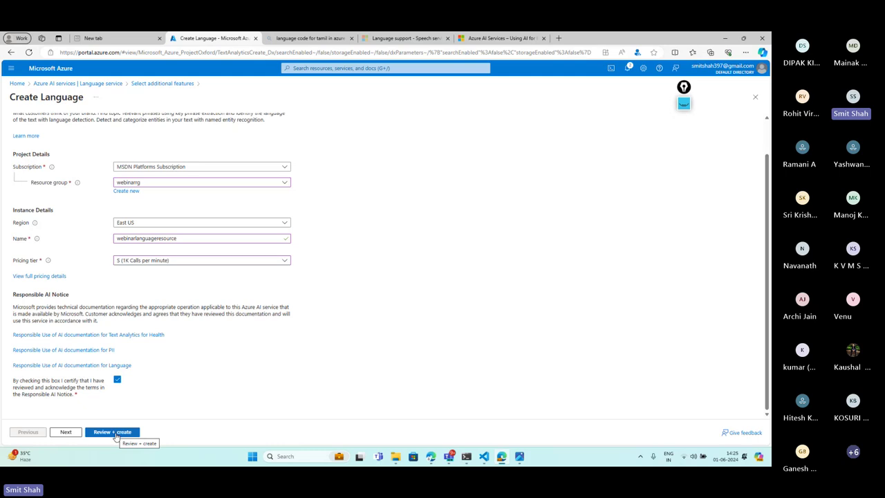
Review and create the language resource, outlining Create with the pen, and open webinarlanguageresource from the webinarrg resource group
click(116, 433)
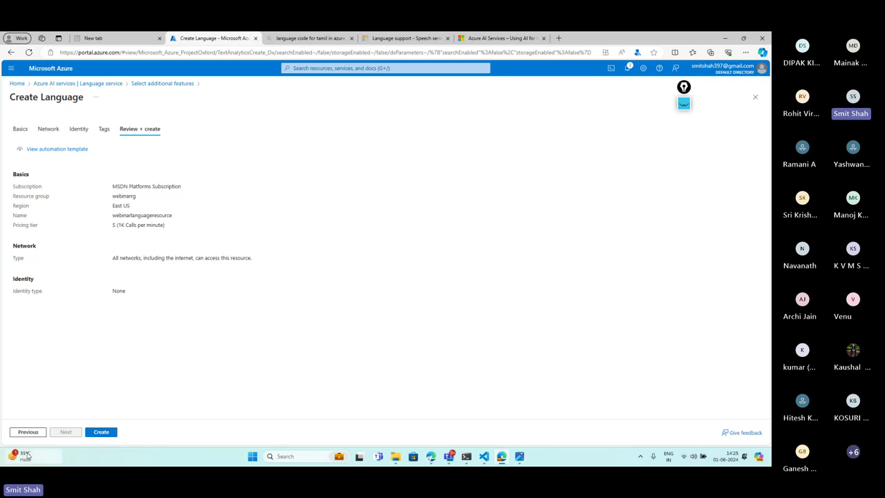
drag(83, 417, 128, 445)
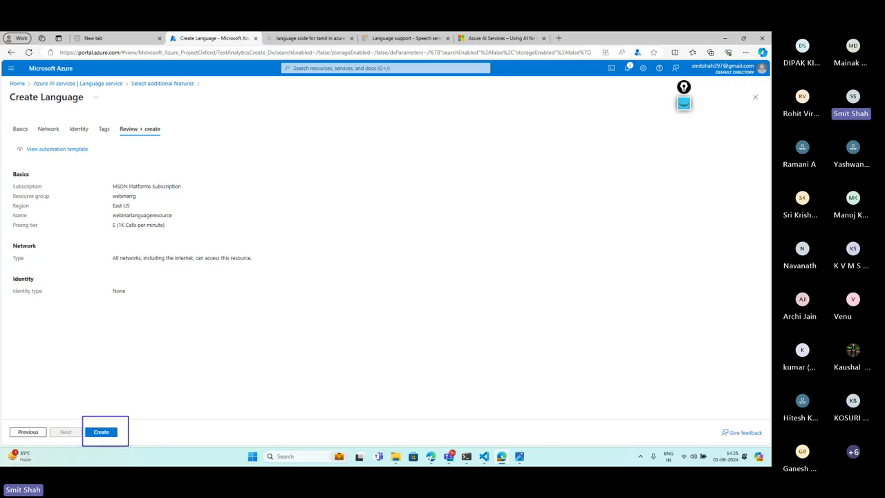
click(104, 433)
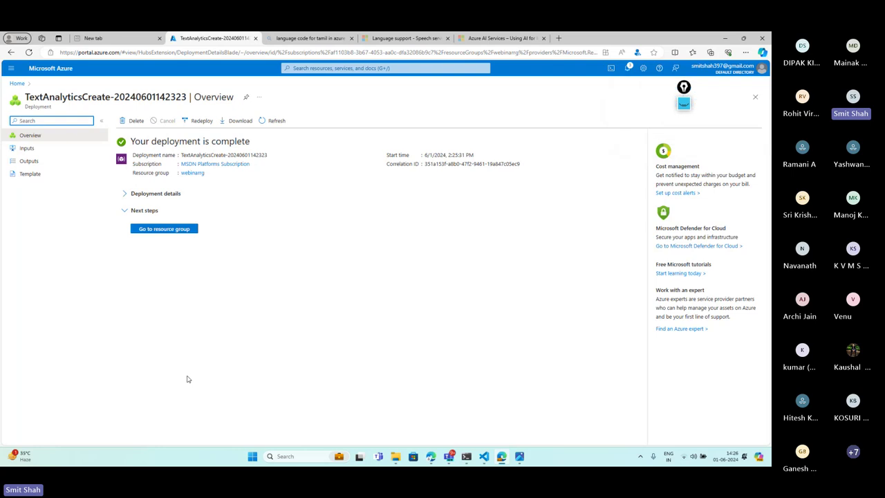
click(184, 231)
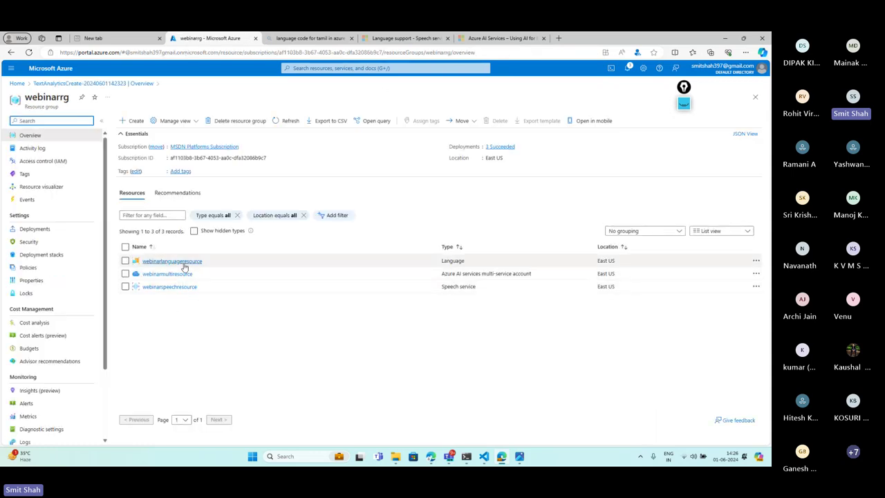
click(185, 263)
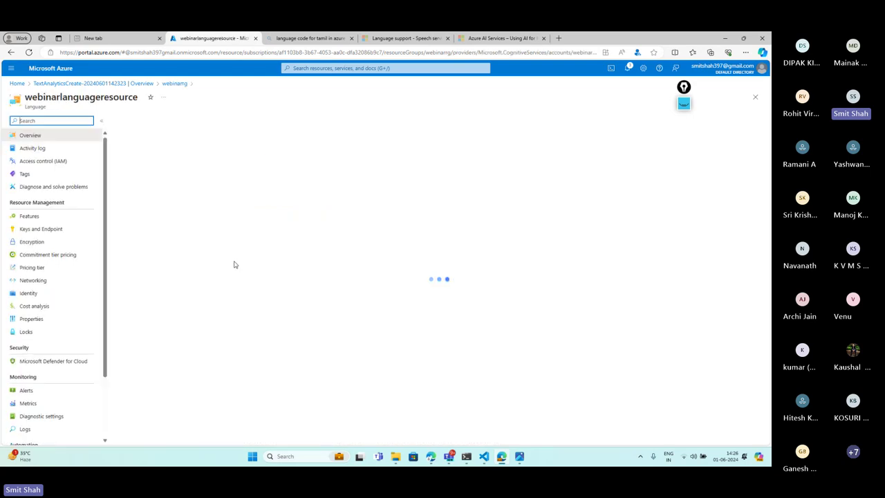
Switch to Visual Studio Code and create a file named analystext.py in the Lab4_AnalyseText folder
mouse_move(482, 456)
click(526, 398)
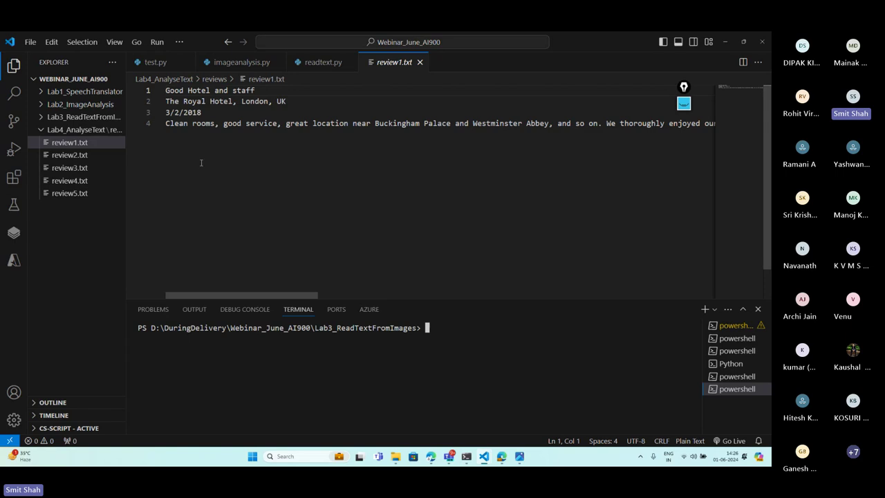
right_click(78, 130)
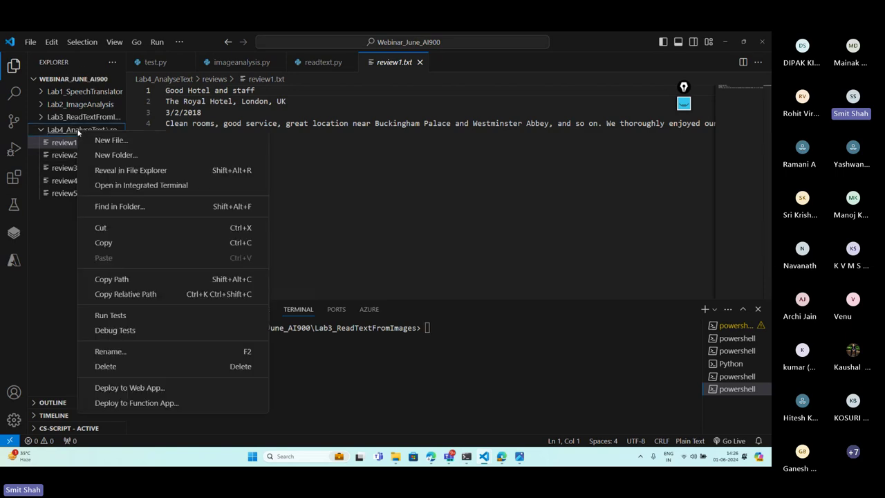
click(118, 140)
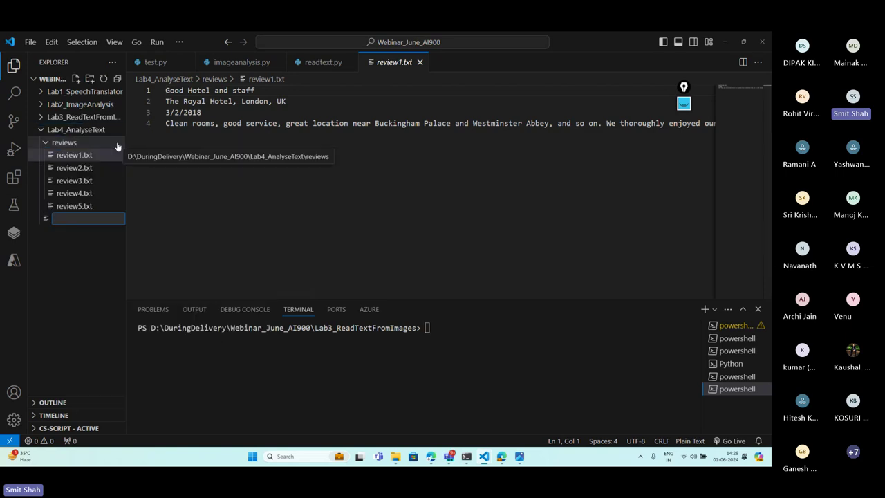
text(anal)
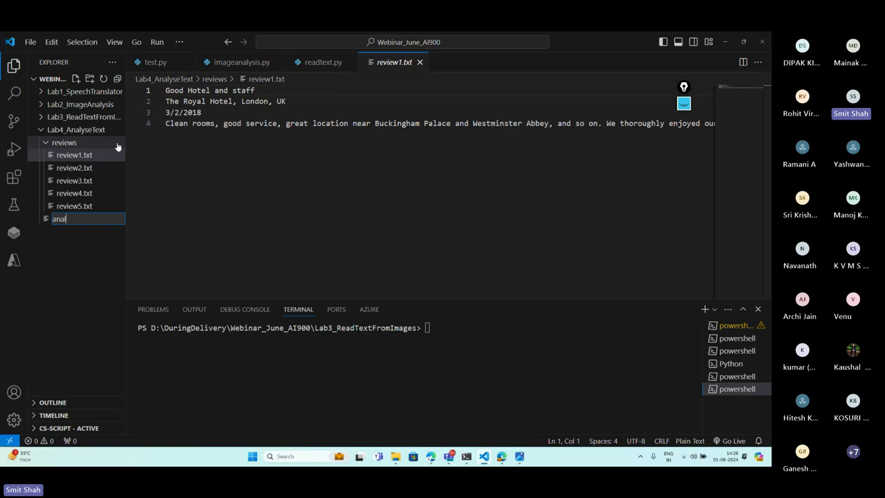
text(ystext.py)
key(Return)
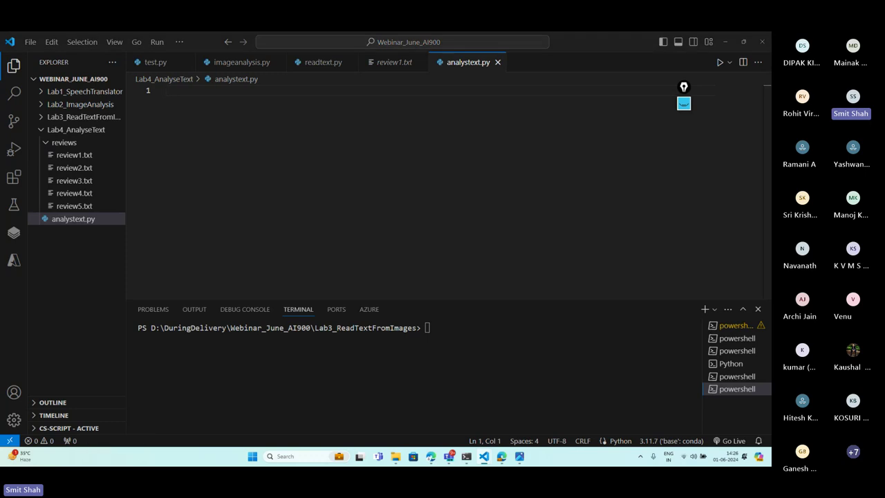
Return to the Azure portal, outline Keys and Endpoint with the pen, open that page, reveal the keys and copy KEY 1
click(725, 42)
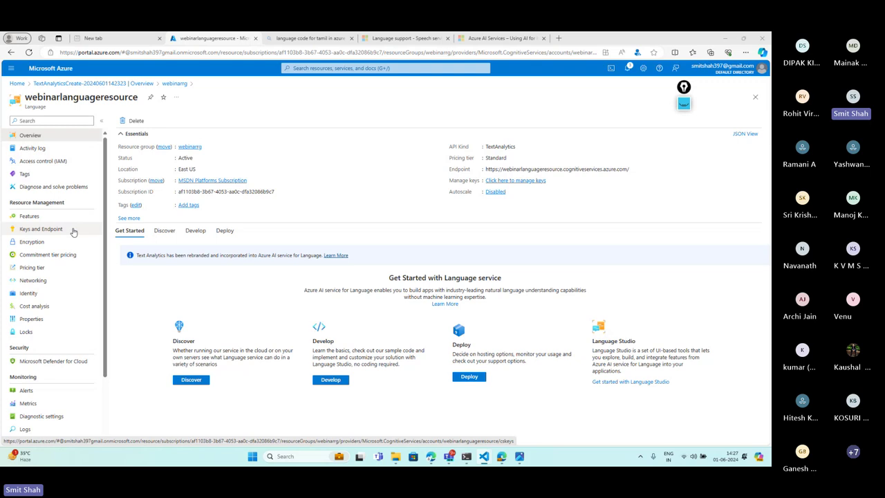
click(38, 230)
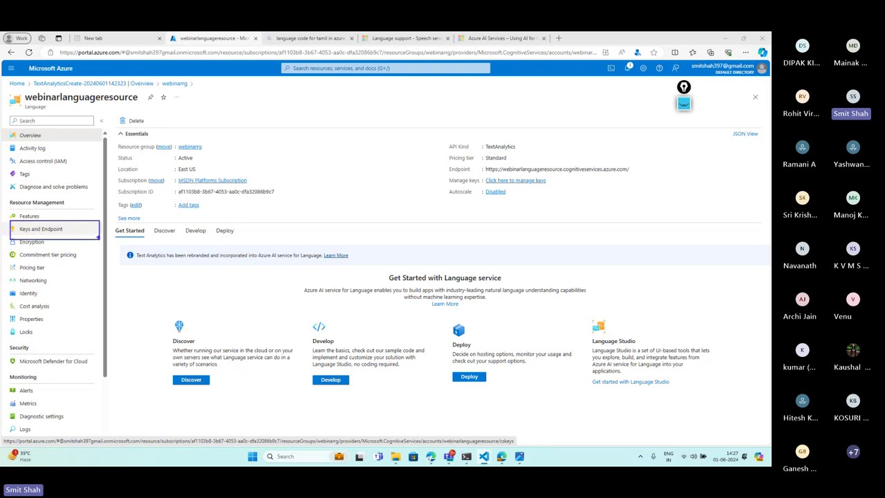
click(89, 229)
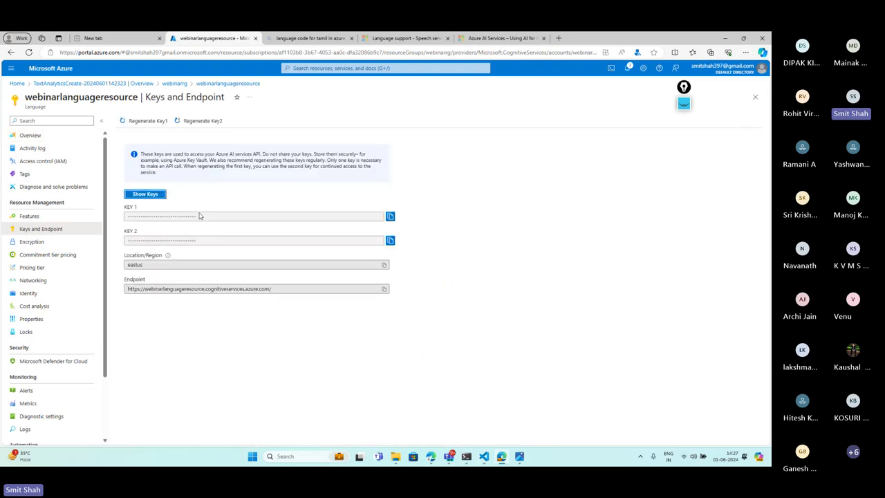
click(145, 197)
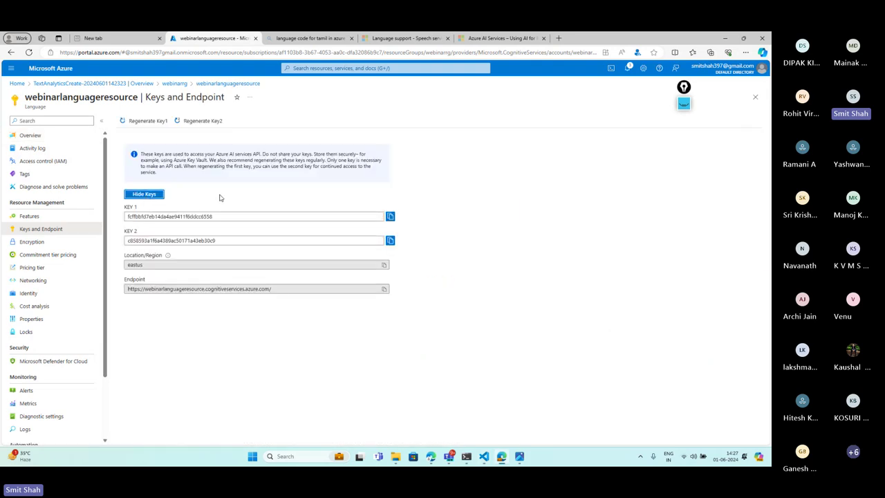
click(390, 216)
In Visual Studio Code, add a resource_key string variable to analystext.py and paste the copied API key as its value
mouse_move(492, 457)
click(522, 405)
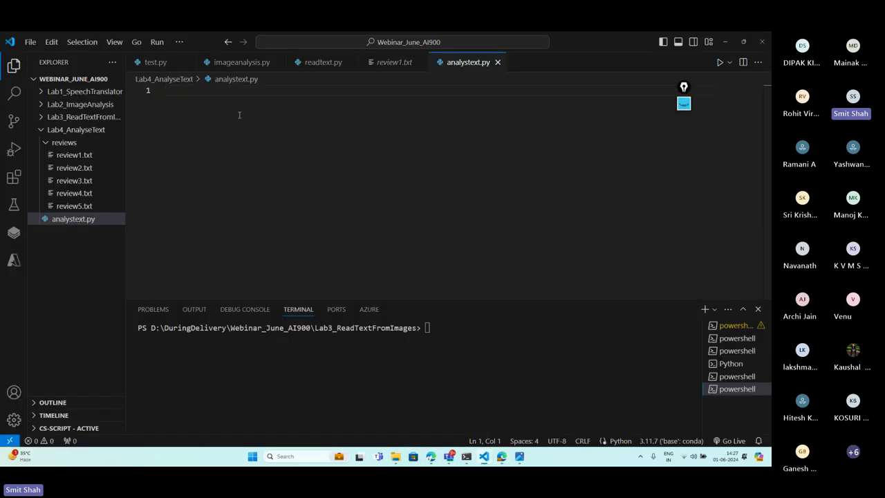
text(resource_)
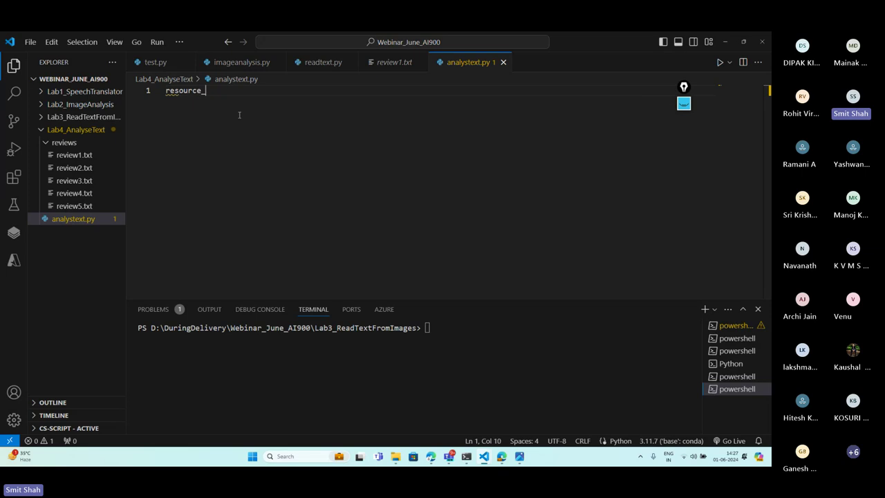
text(key=")
key(ctrl+s)
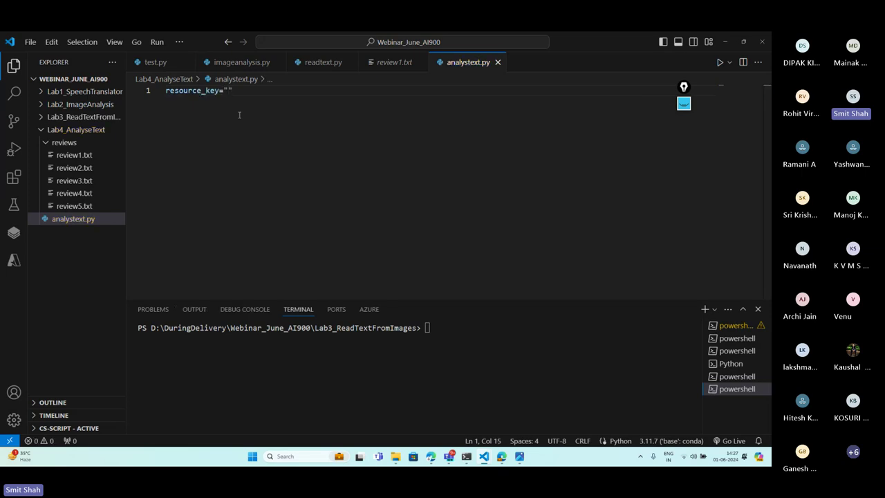
key(ctrl+v)
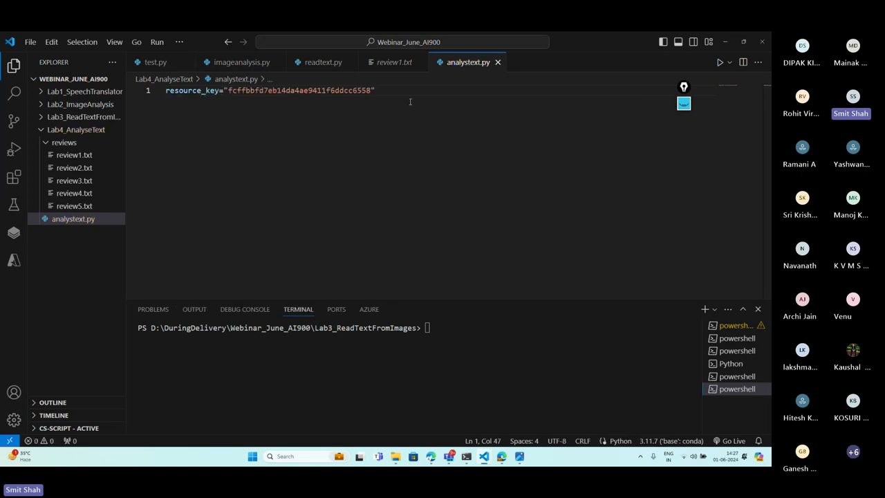
key(Return)
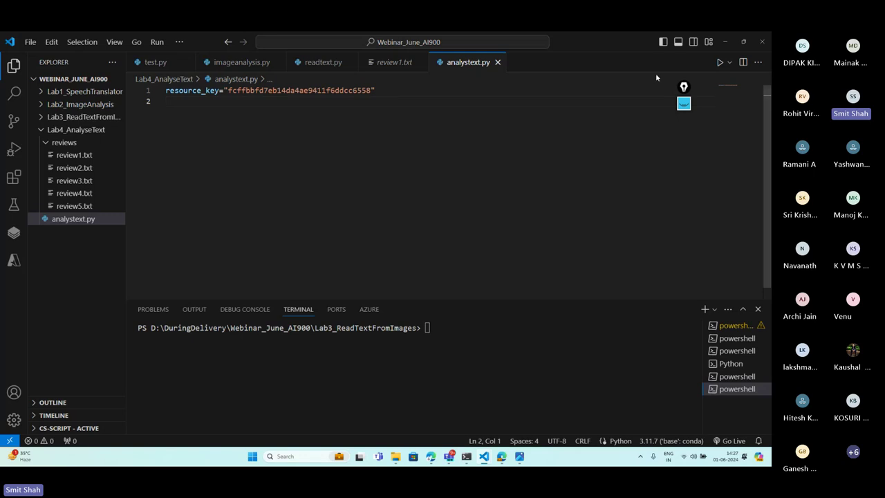
Switch back to the language resource's Keys and Endpoint page in the Azure portal
click(725, 43)
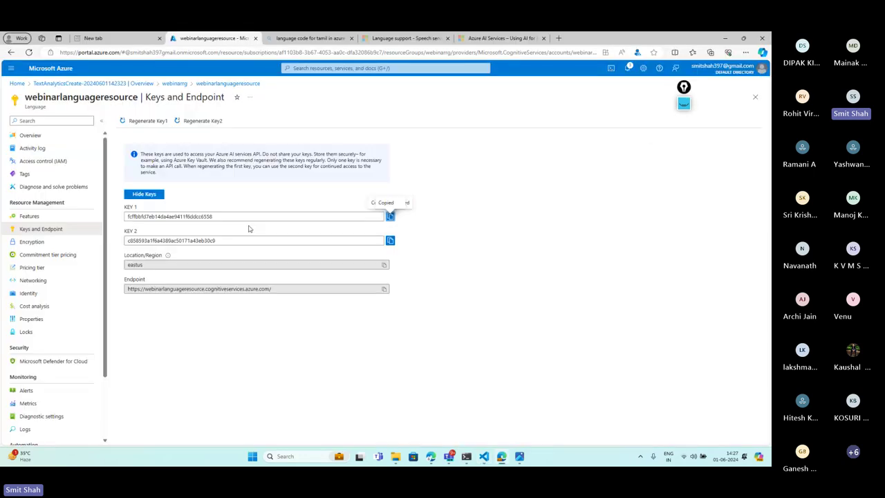
mouse_move(484, 456)
click(436, 394)
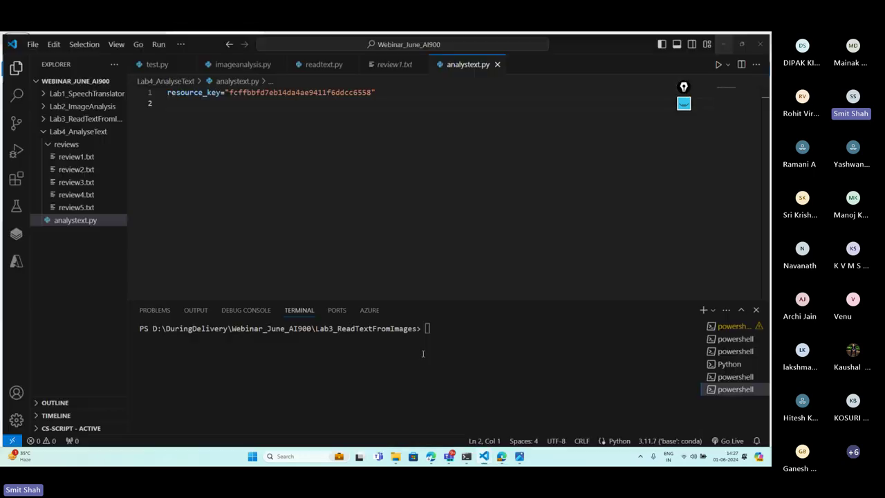
text(resour)
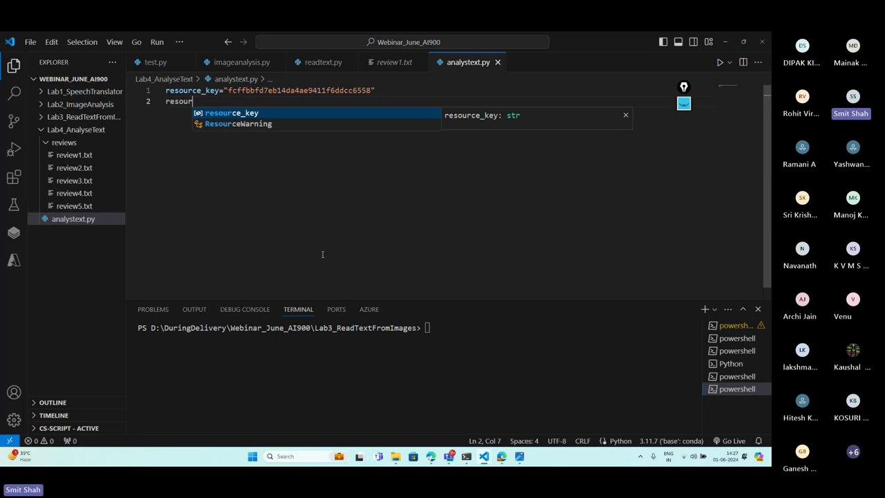
text(ce_endpoint=")
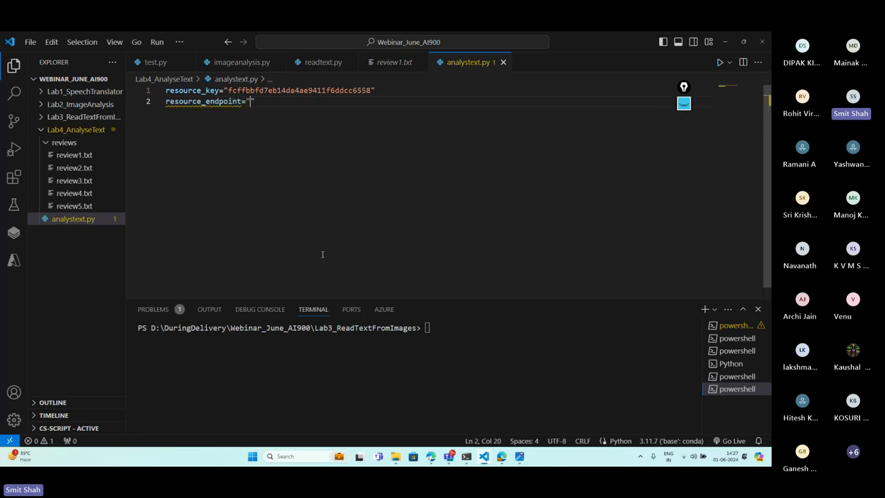
key(ctrl+v)
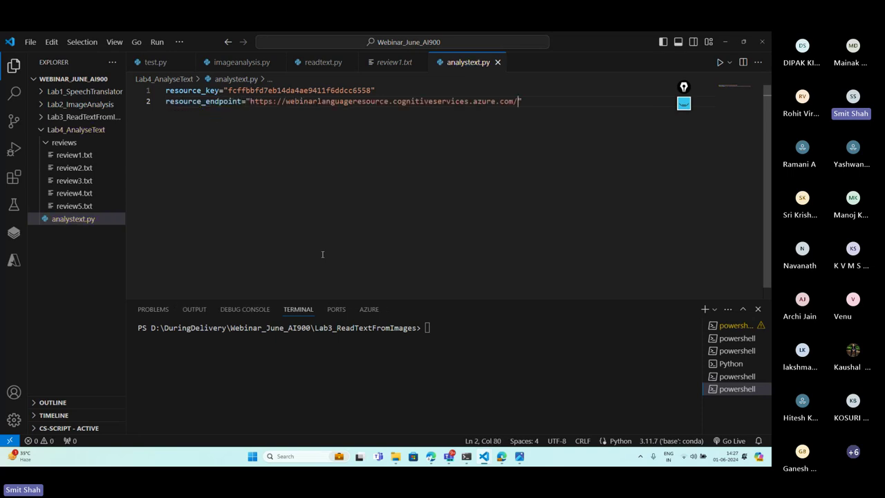
key(End)
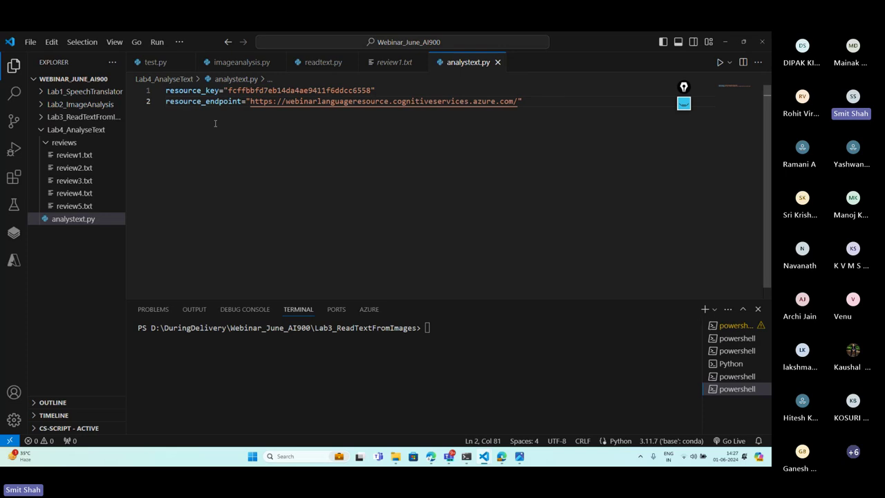
Insert two blank lines above the resource_key definition and place the cursor on the first line of the file
click(167, 91)
key(Return)
key(Return)
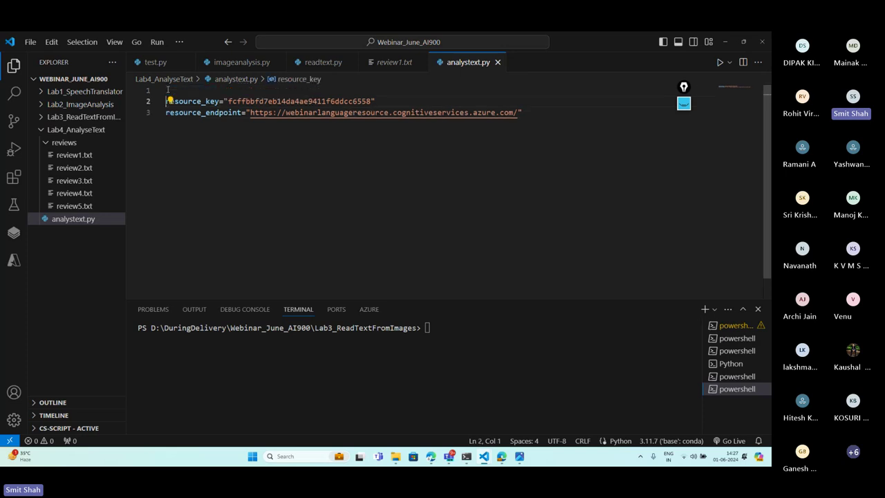
click(167, 90)
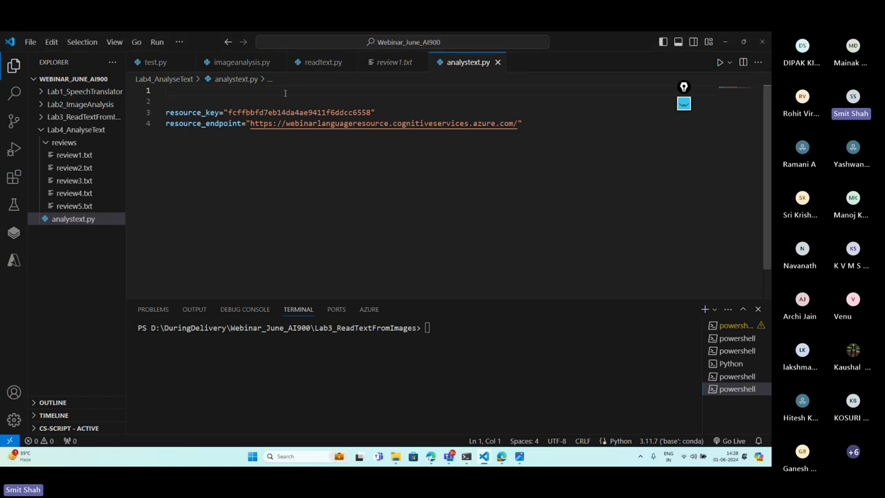
Write an import of TextAnalyticsClient from azure.ai.textanalytics on the first line
text(from az)
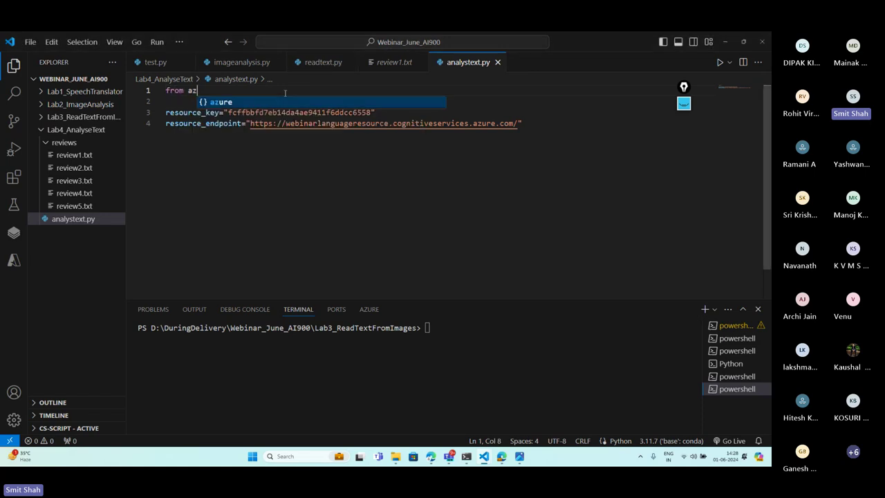
text(ure.ai)
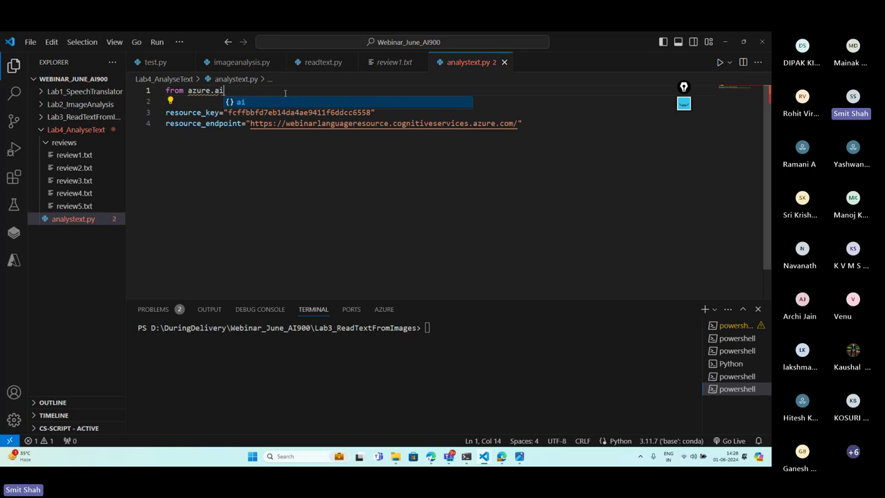
text(.textanalytuc)
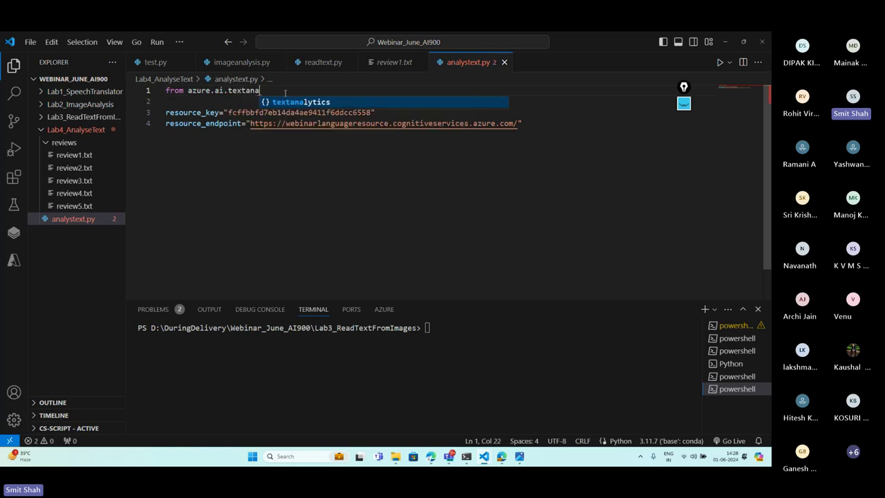
key(BackSpace)
key(BackSpace)
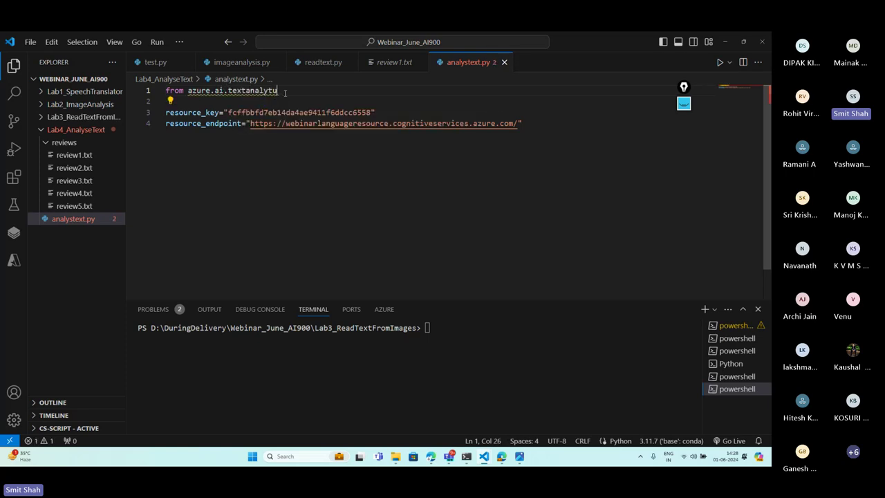
text(ics impr)
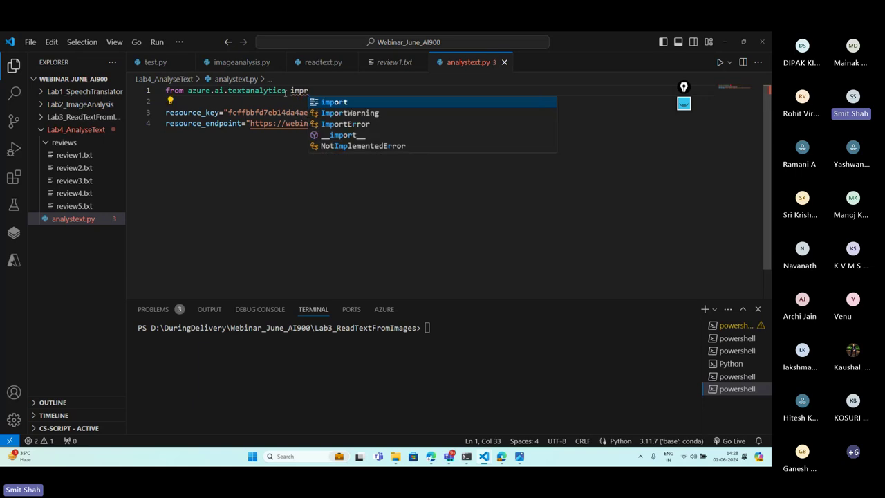
key(BackSpace)
text(ort )
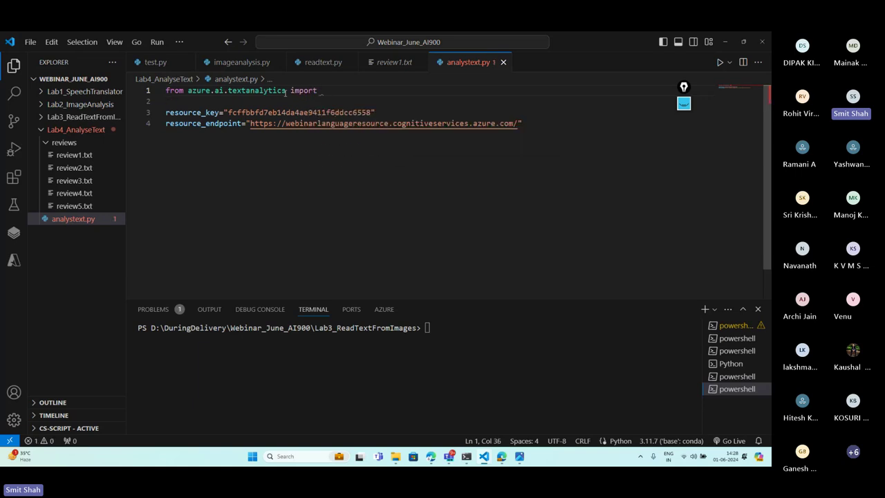
text(Text)
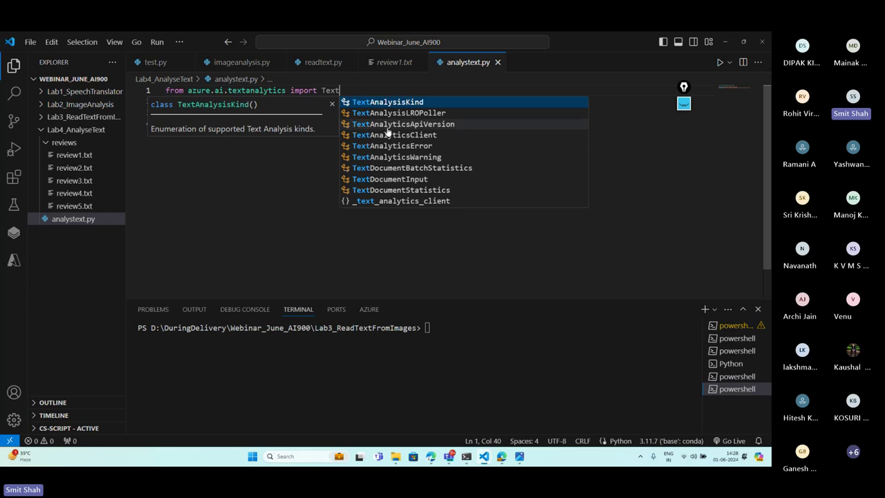
text(Analu)
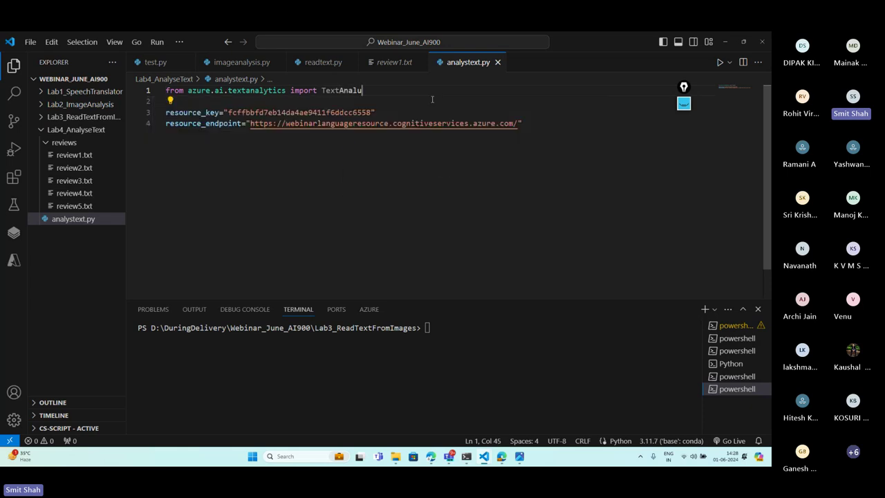
key(BackSpace)
text(yt)
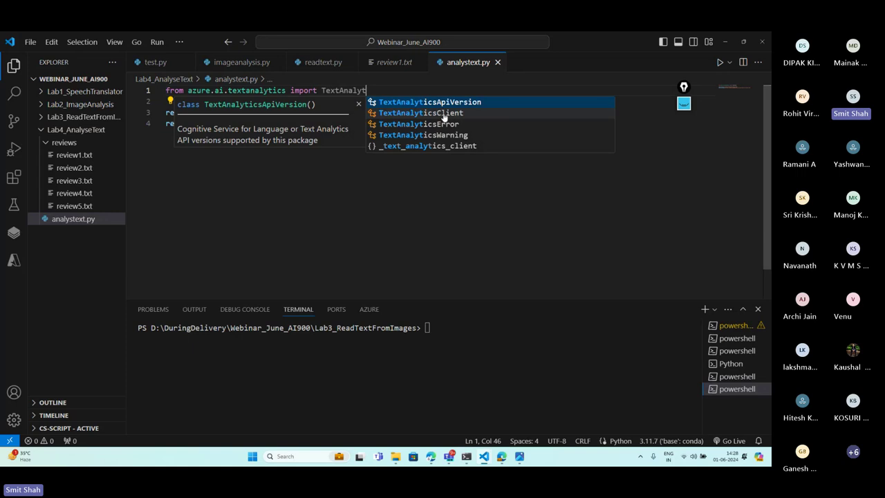
click(443, 113)
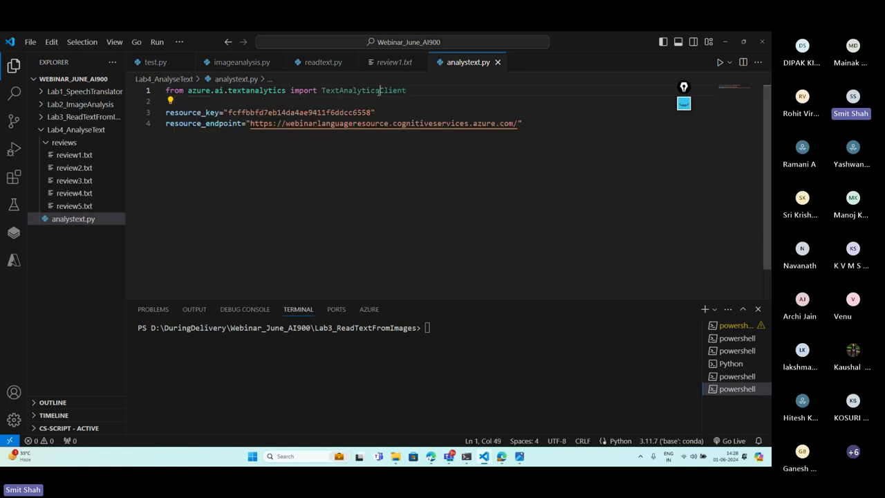
Copy the TextAnalyticsClient class name from the import to line 6, leaving one blank line below the endpoint definition
key(ctrl+d)
key(ctrl+c)
click(585, 128)
key(Return)
key(Return)
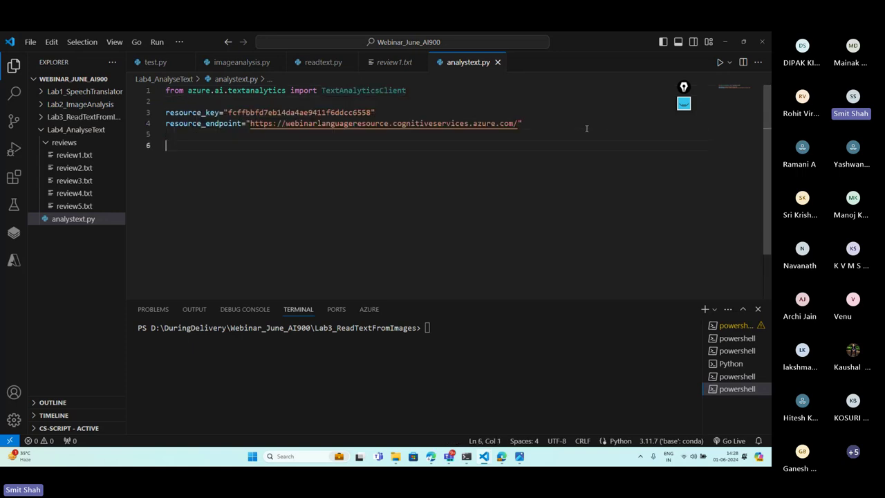
key(ctrl+v)
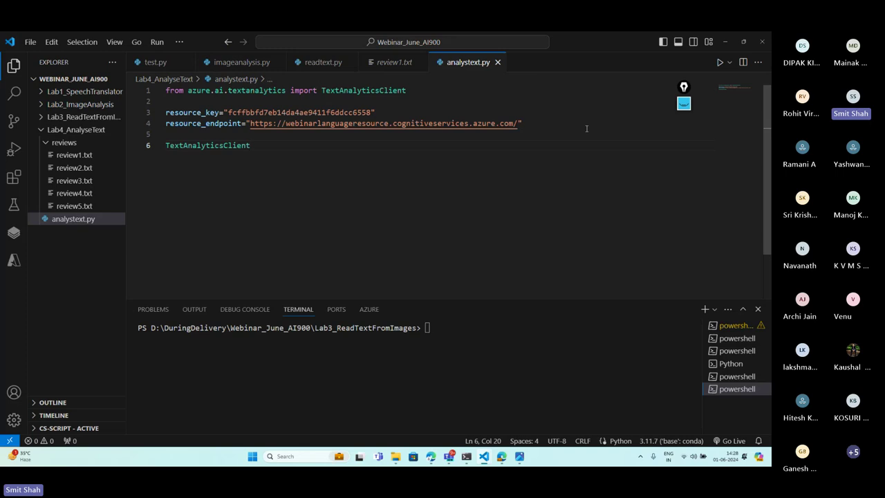
Turn the copied TextAnalyticsClient name into a call with the argument endpoint=resource_endpoint
text(())
text(endpoint=)
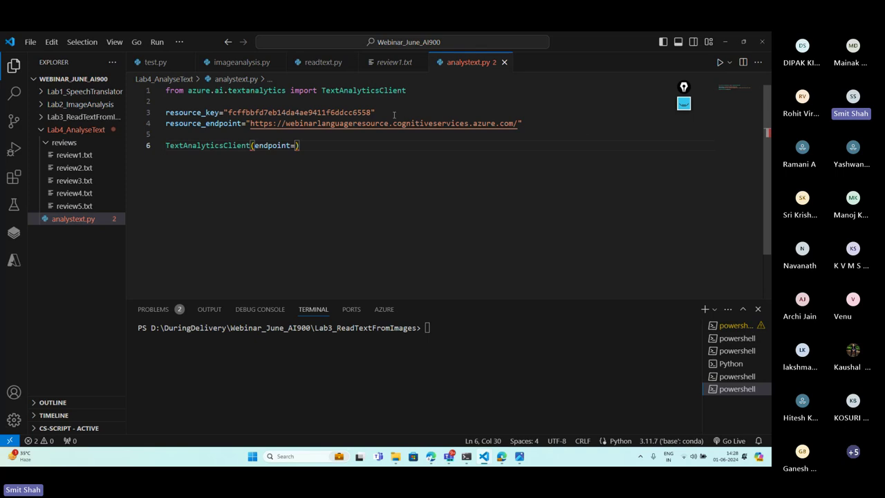
double_click(204, 124)
key(ctrl+c)
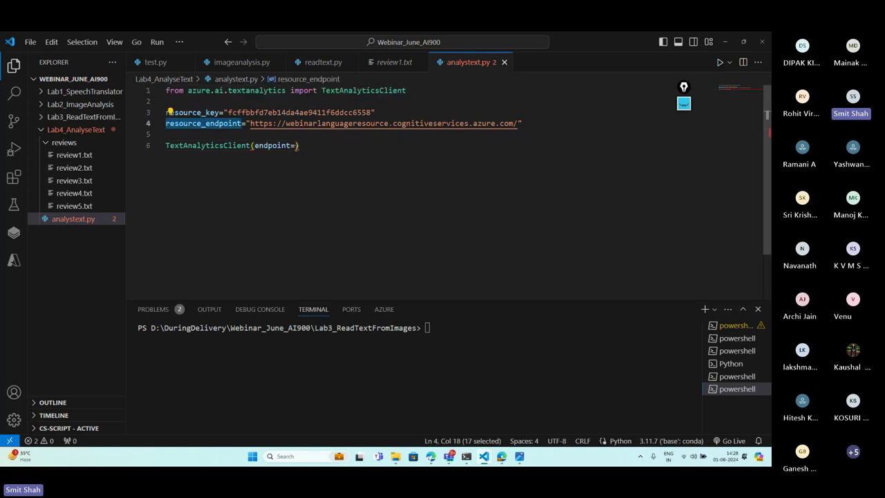
click(296, 145)
key(ctrl+v)
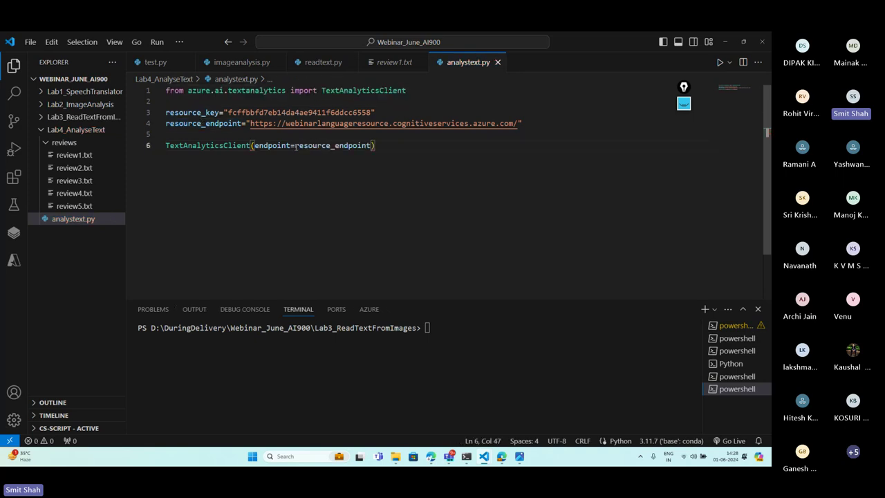
Start a second argument, credential=, on a new line inside the TextAnalyticsClient call
text(,)
key(Return)
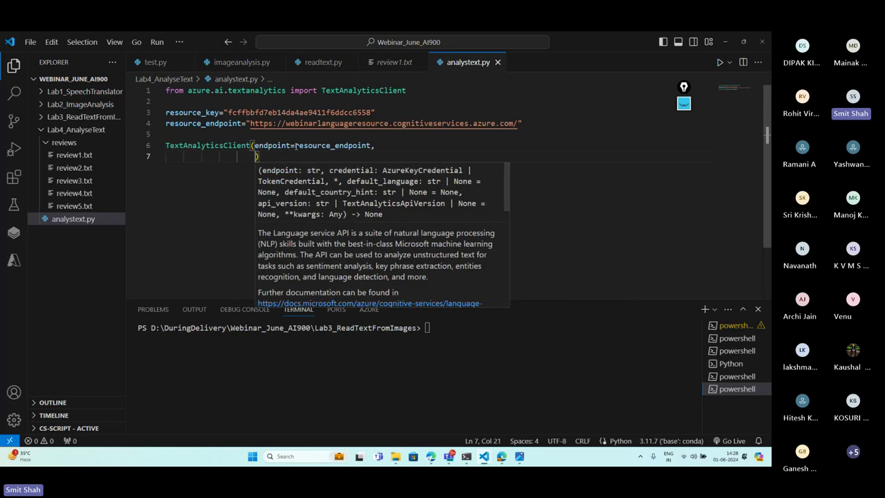
text(credential)
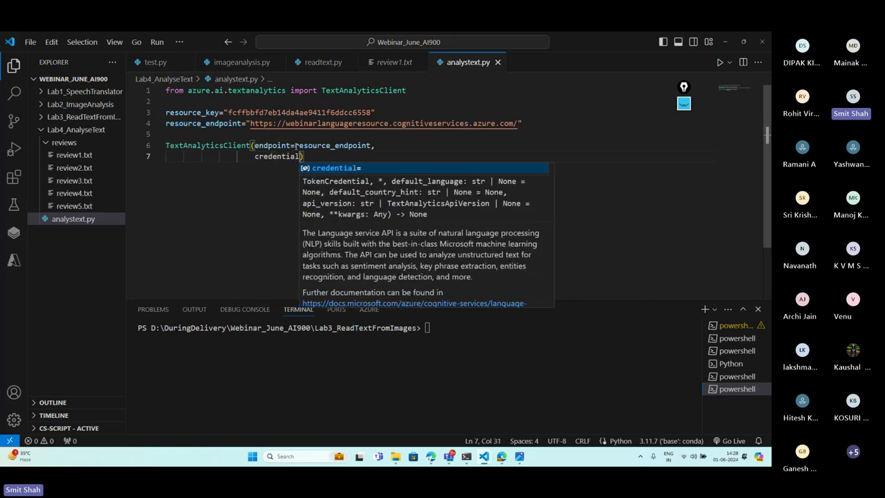
text(=)
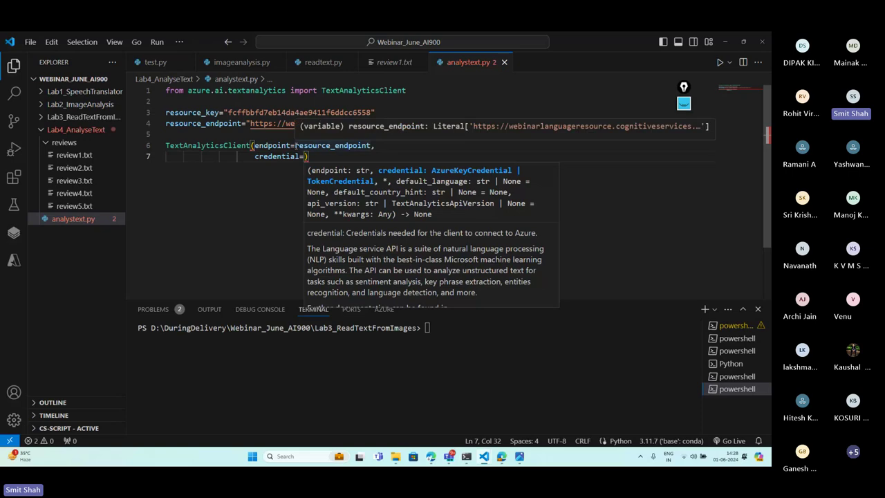
Import AzureKeyCredential from azure.core.credentials on line 2, beneath the first import
click(267, 102)
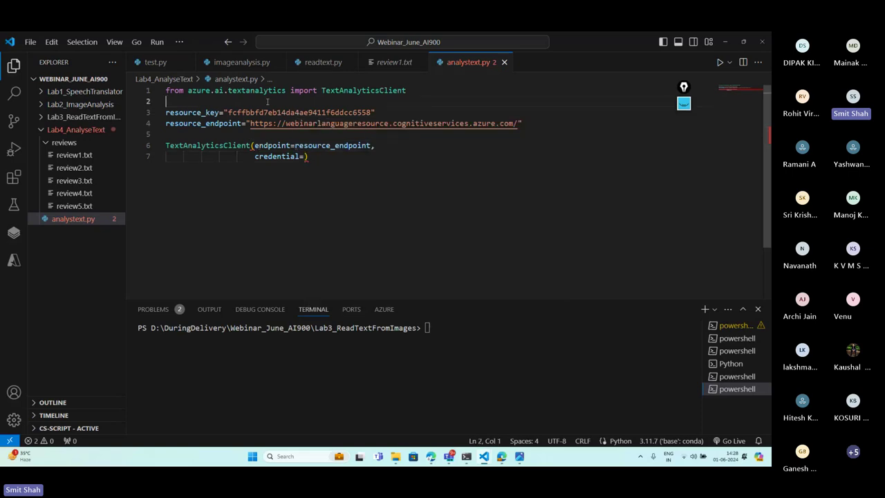
text(from azure.)
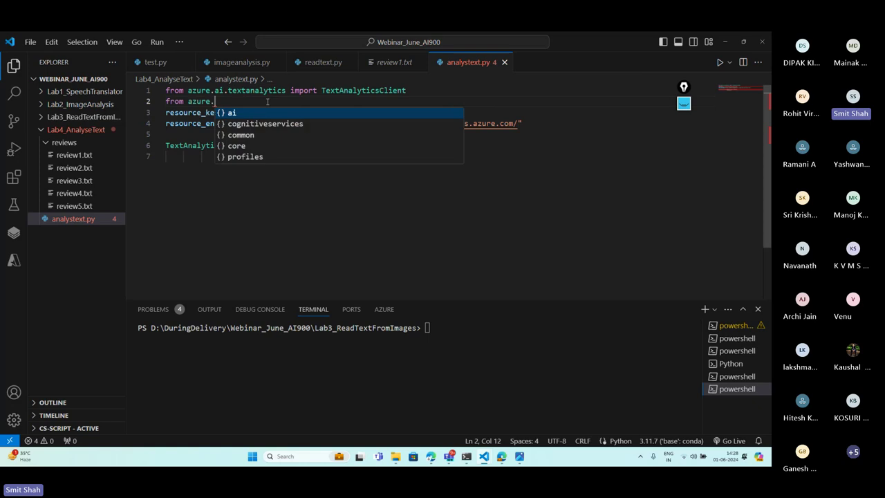
text(core)
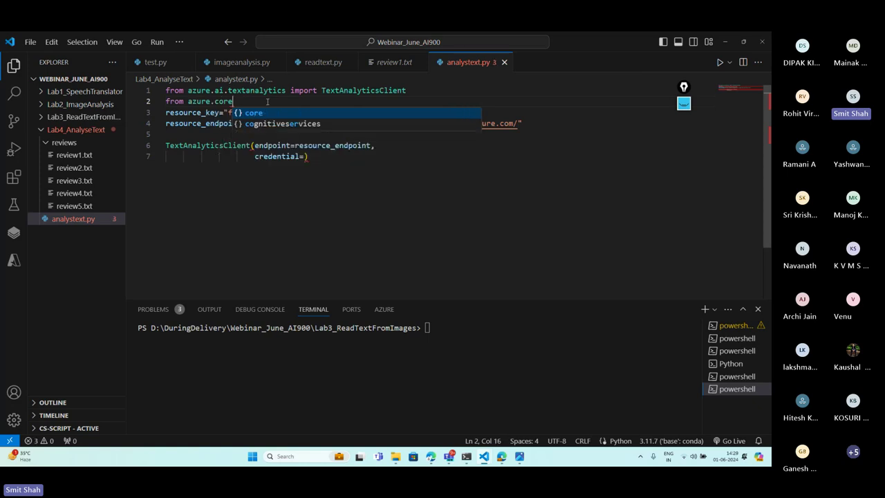
text(.credential)
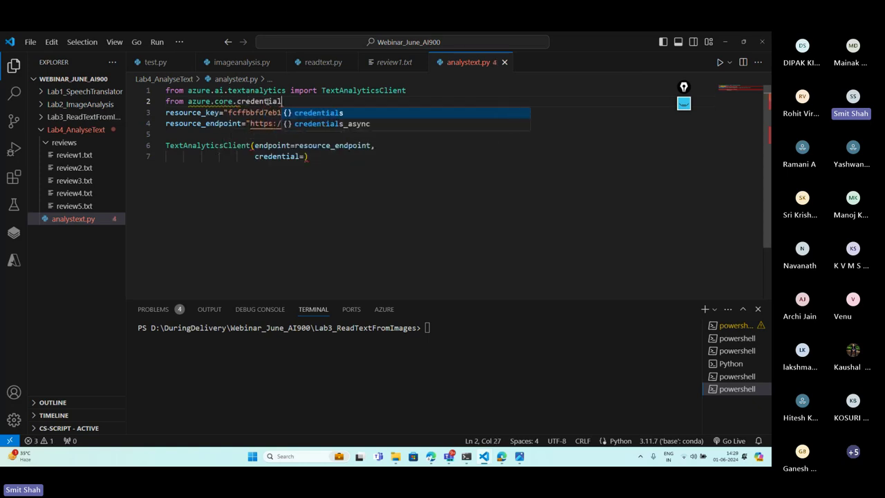
text(s import )
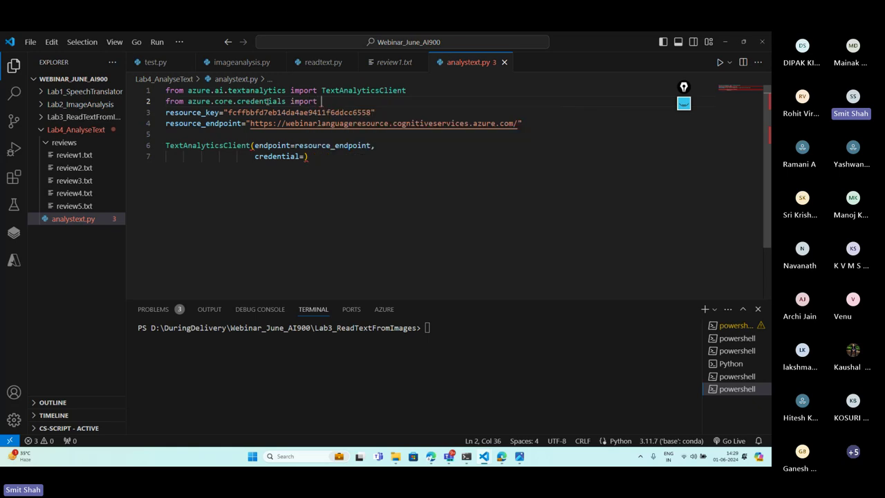
text(AzureKe)
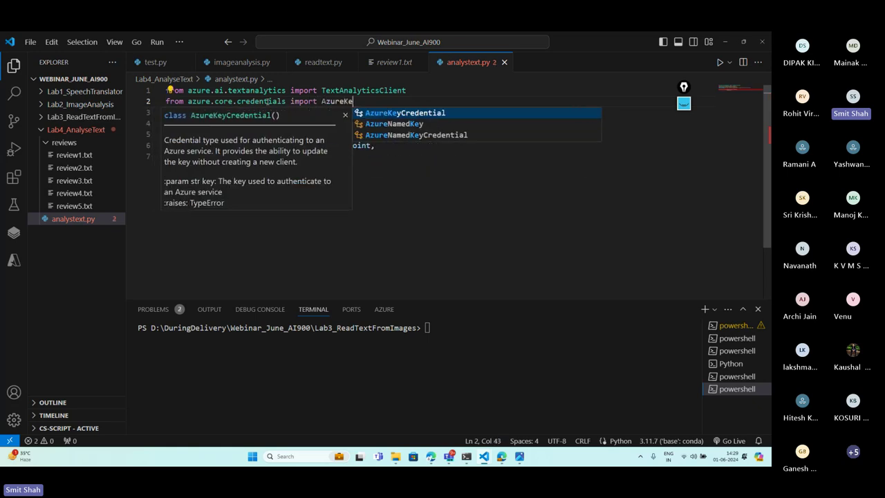
text(yCredent)
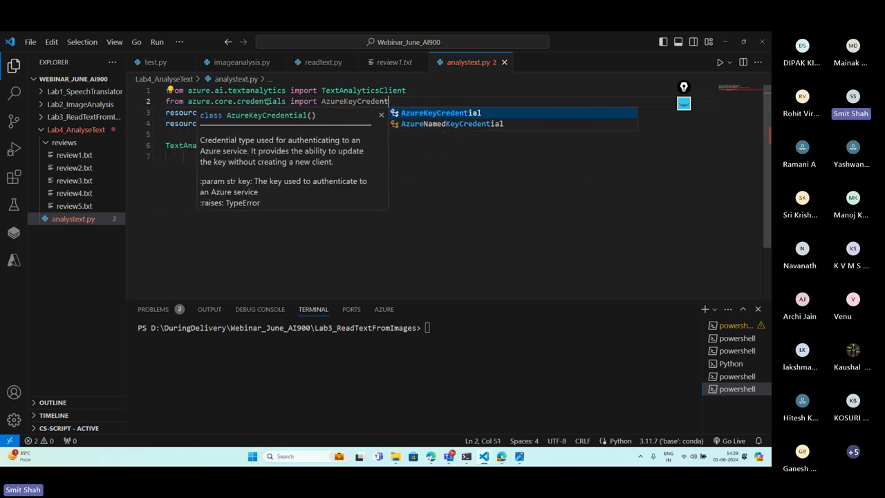
key(Tab)
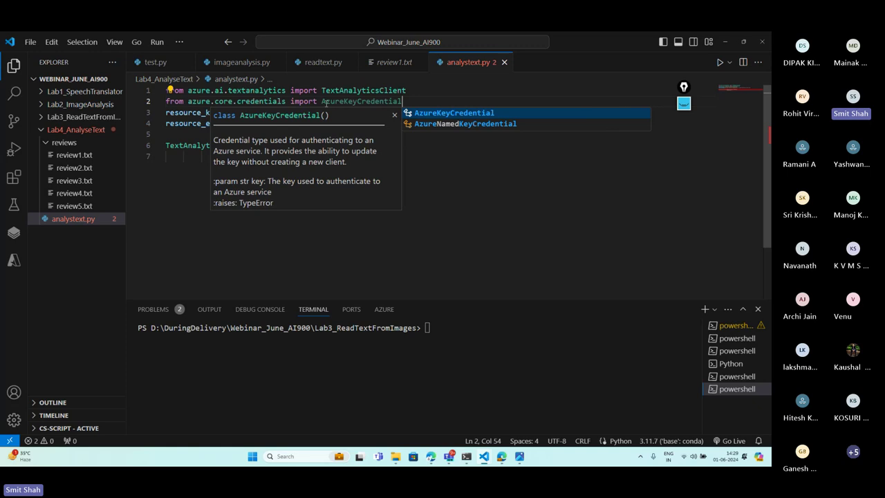
Copy AzureKeyCredential from the import on line 2 into the credential argument and add an empty pair of parentheses
double_click(342, 102)
key(ctrl+c)
click(305, 156)
key(ctrl+v)
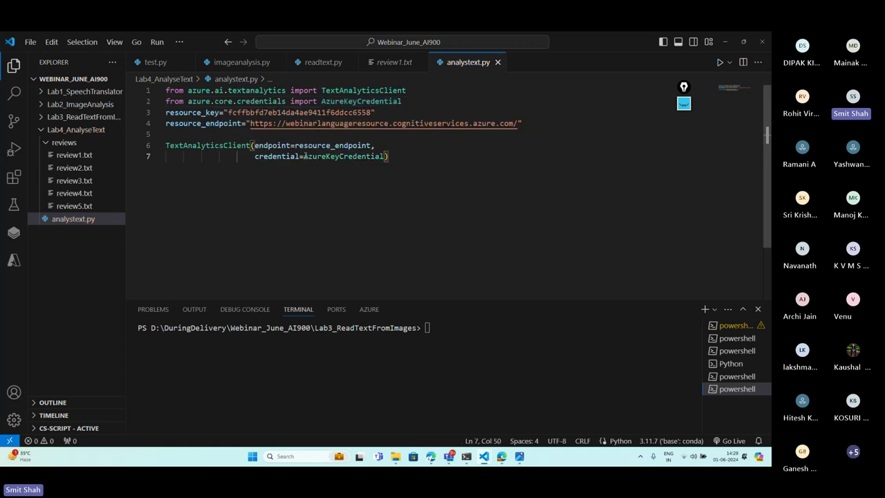
text(())
Pass the resource_key variable as the argument of AzureKeyCredential() on line 7
double_click(199, 123)
double_click(192, 112)
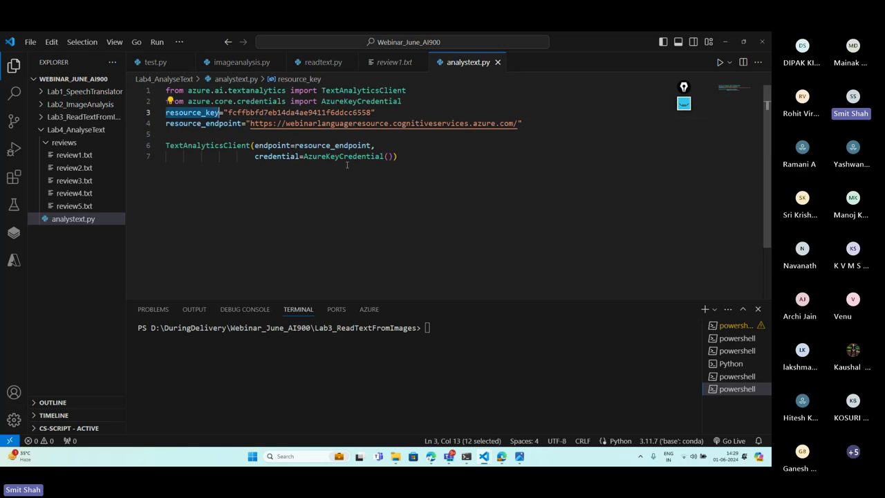
key(ctrl+c)
click(388, 157)
key(ctrl+v)
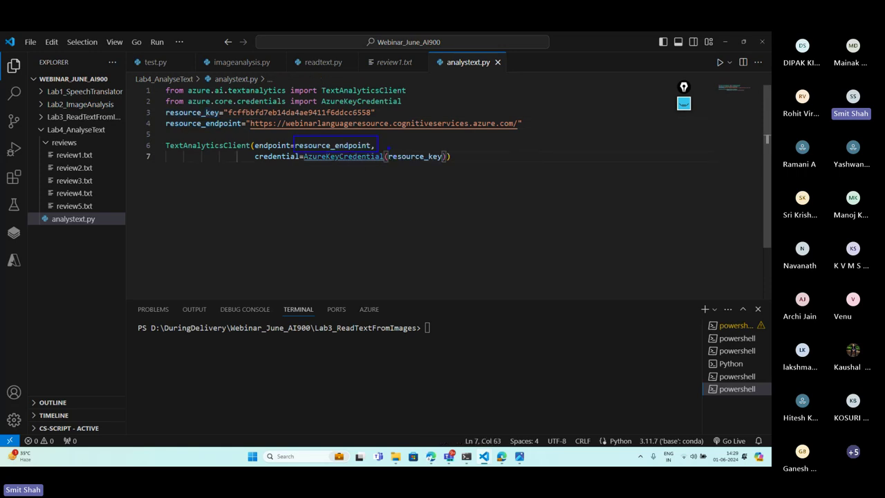
drag(387, 147, 441, 172)
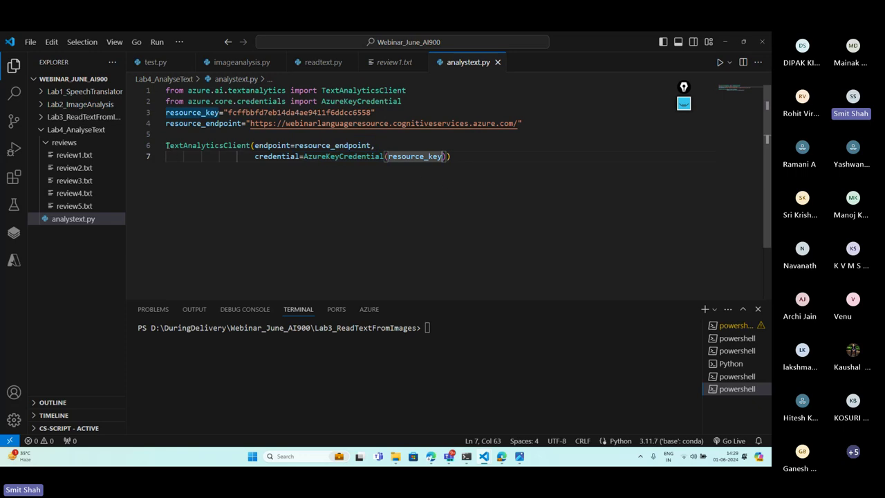
Assign the TextAnalyticsClient call on line 6 to a variable named access_to_language_resource
click(166, 145)
text(c)
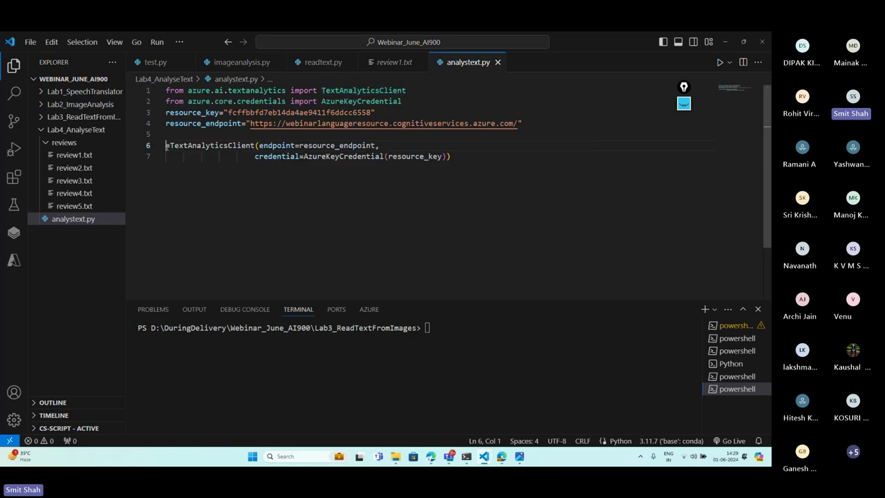
text(ccess)
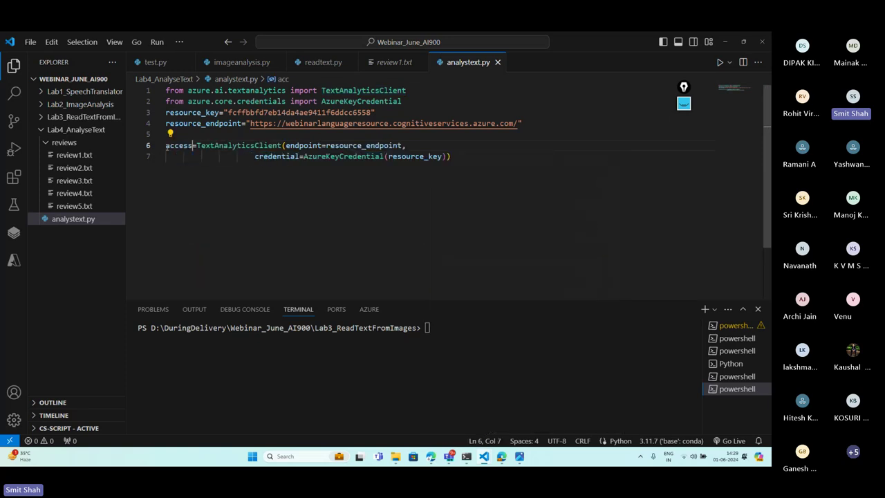
text(_to_lang)
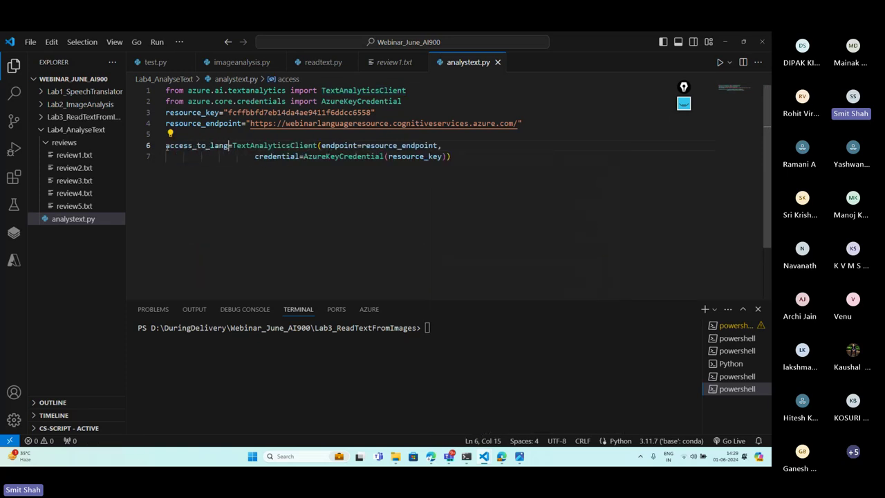
text(uage_resour)
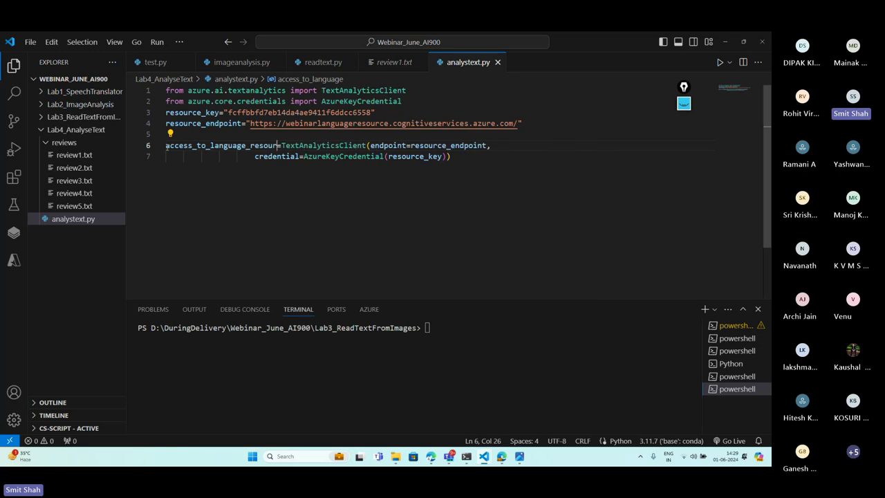
text(ce)
Add a statement on line 9 that prints "Access to language resource has been granted", leaving one blank line above it
click(458, 155)
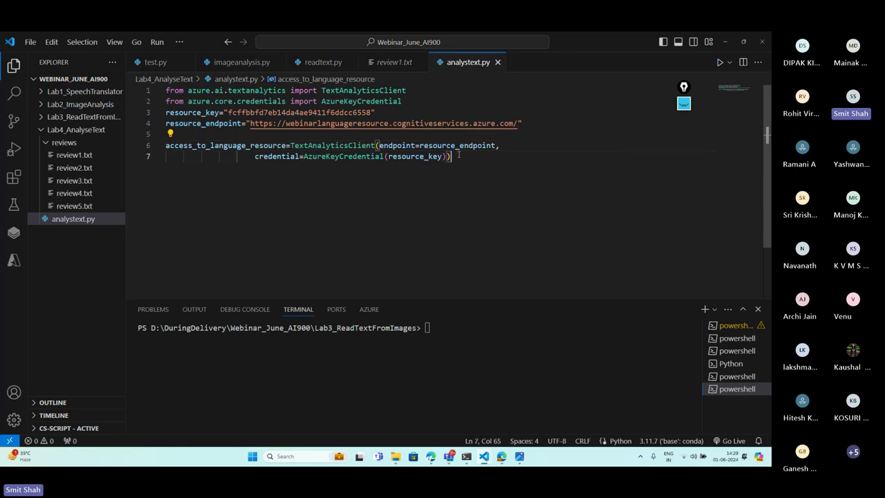
key(Return)
key(Return)
text(print()
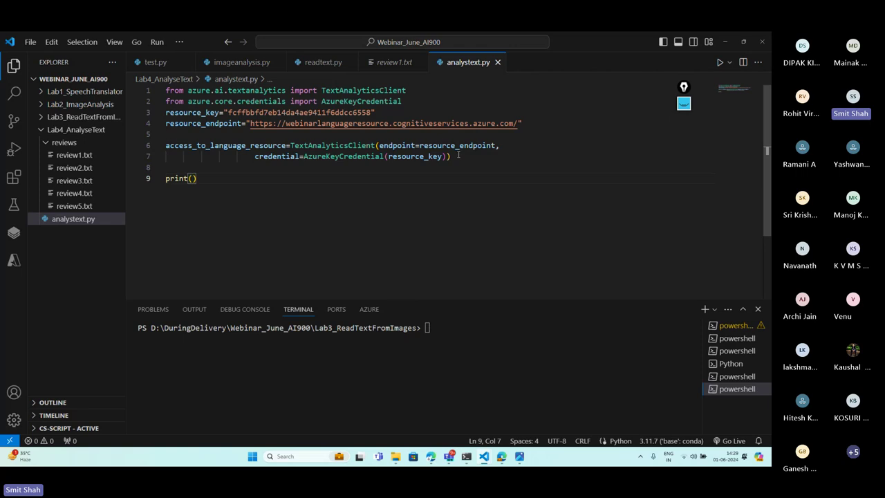
text(")
text(Access)
text( to language re)
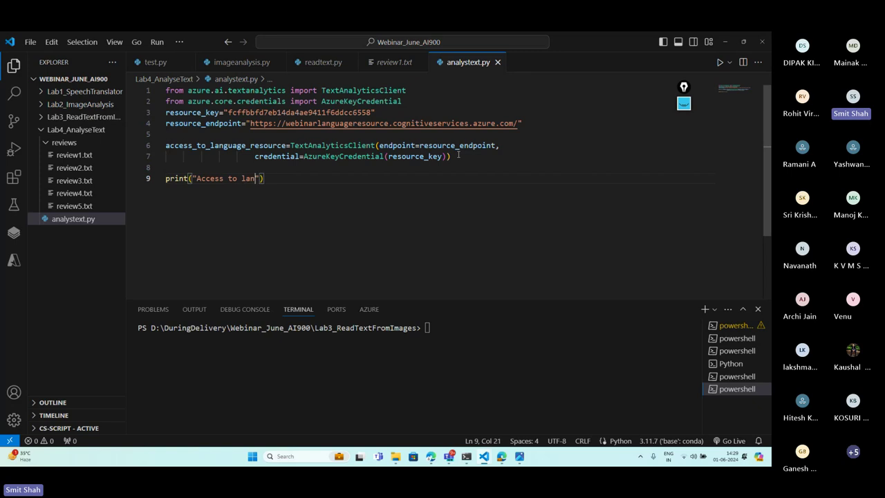
text(source has be)
text(en grante)
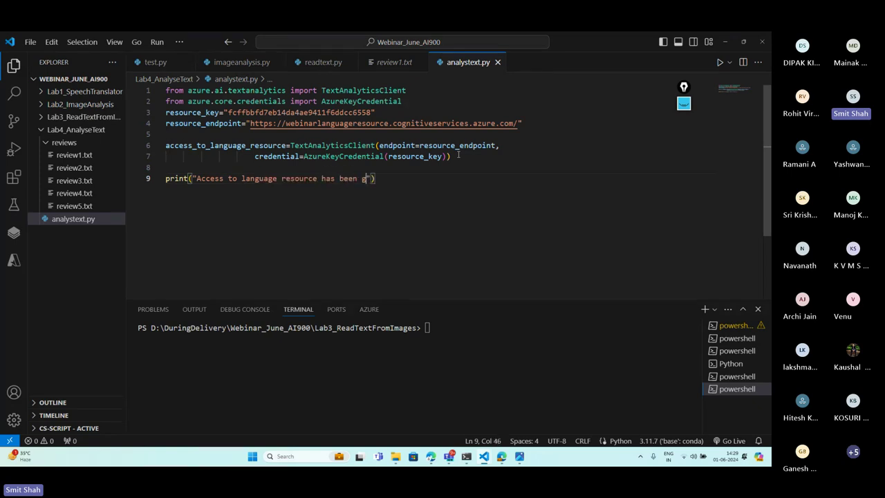
text(d)
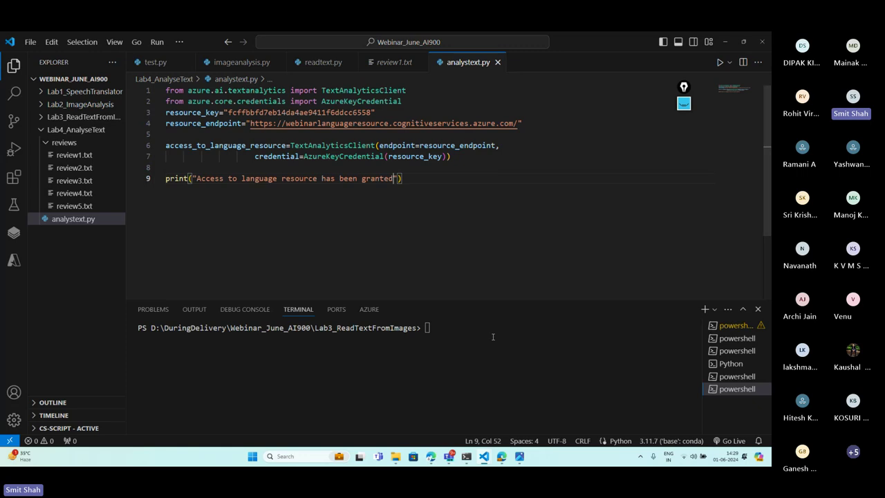
Open an integrated terminal in the Lab4_AnalyseText folder and begin the command python analy without running it
click(490, 333)
right_click(101, 130)
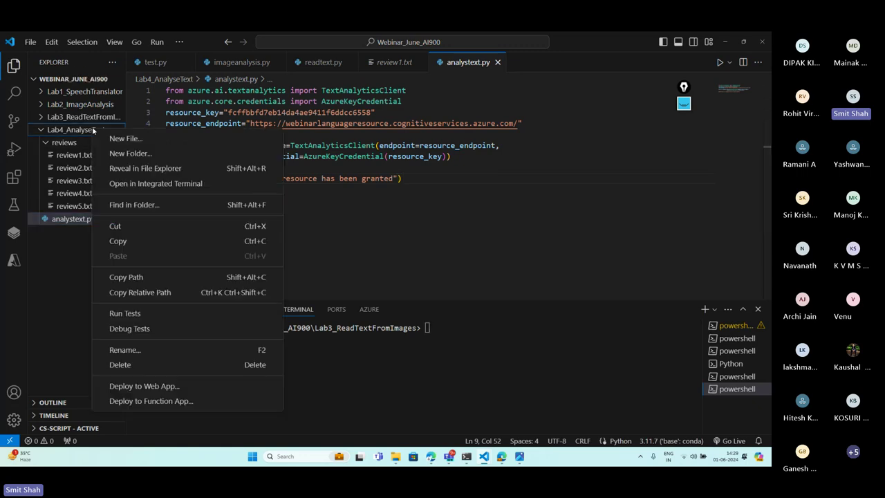
key(Escape)
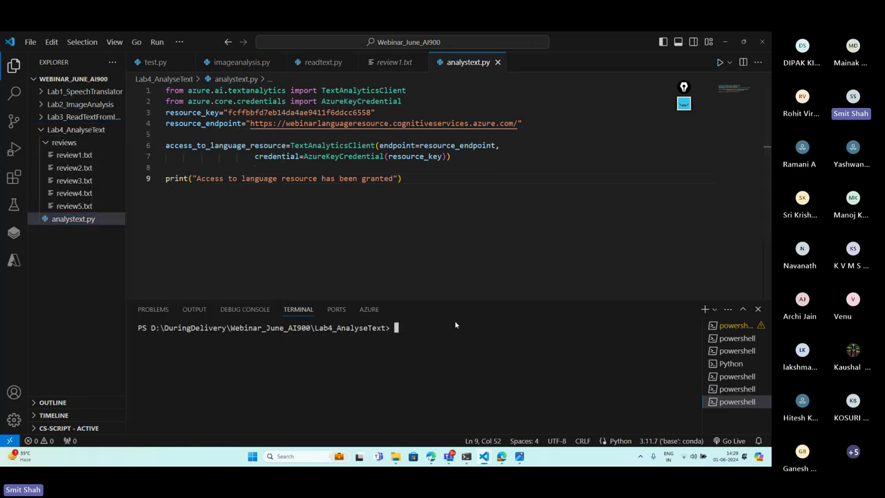
text(python analy)
Rename analystext.py in the Lab4_AnalyseText folder as analysetext.py
right_click(86, 222)
click(130, 380)
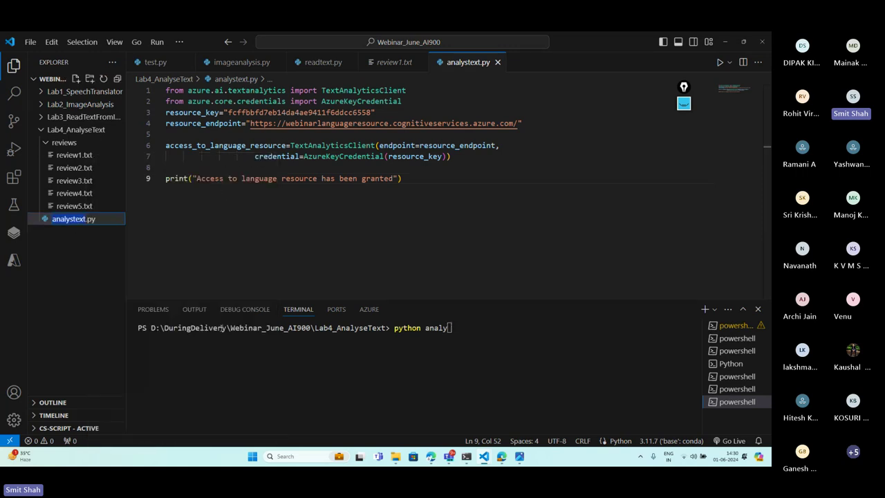
click(72, 219)
text(e)
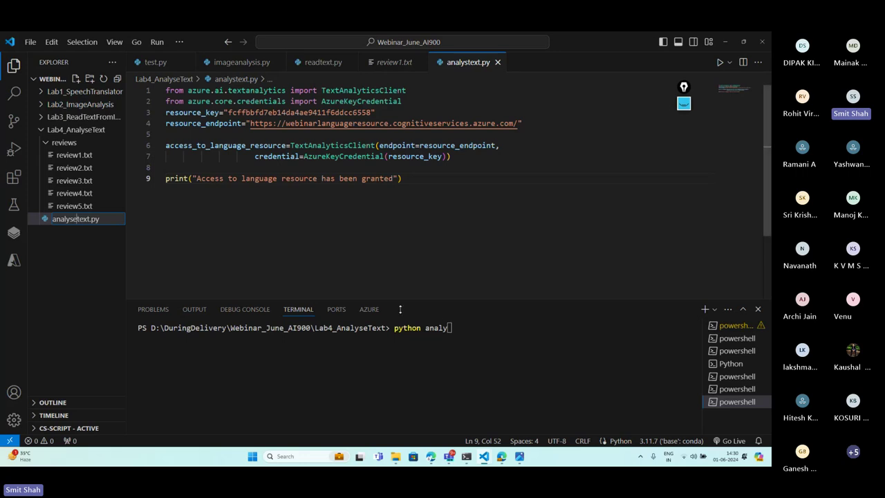
key(Return)
Complete the terminal command as python analysetext.py and run it
text(setex)
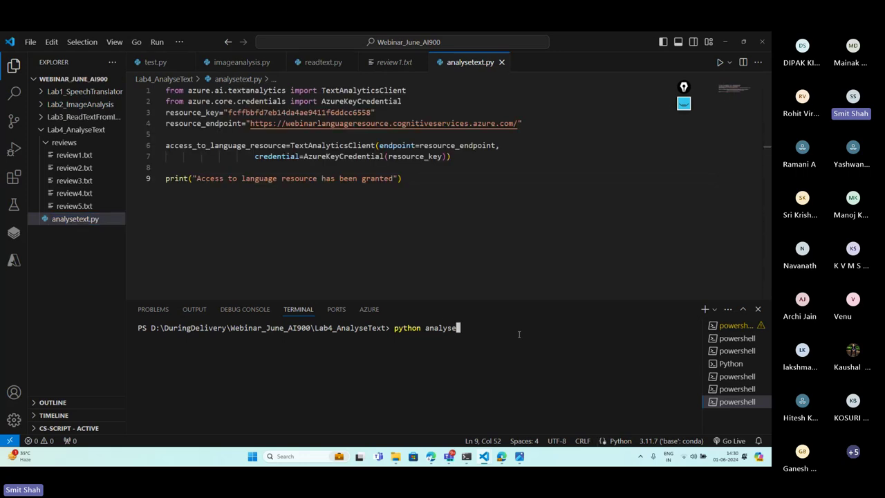
text(t.py)
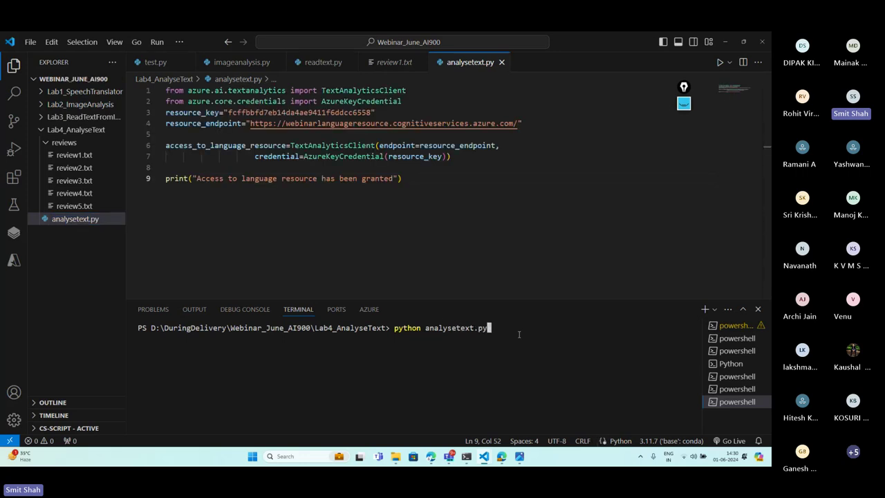
key(Return)
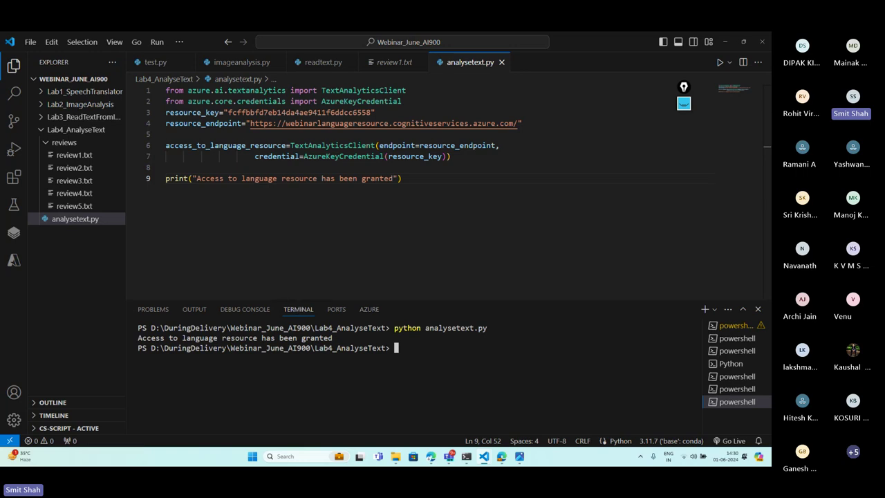
Examine the hotel review texts in the reviews folder, from review1.txt to review5.txt
click(78, 143)
click(78, 143)
click(75, 155)
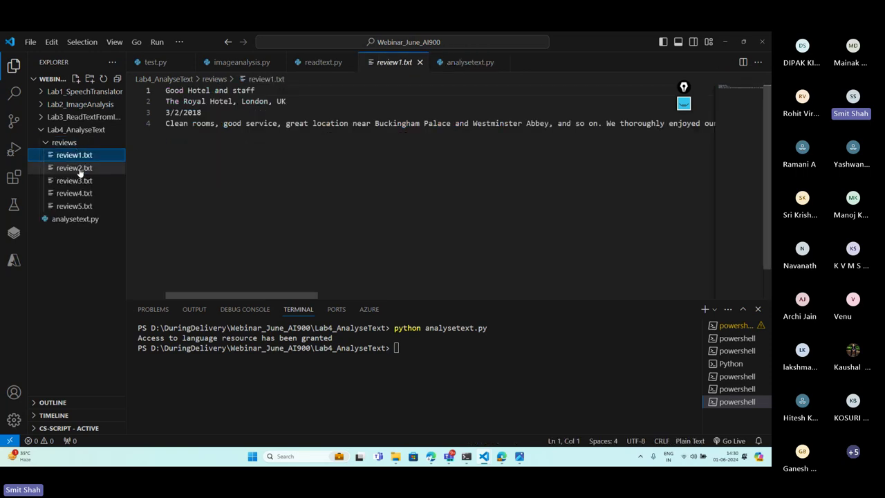
click(76, 169)
click(84, 182)
click(79, 194)
click(80, 206)
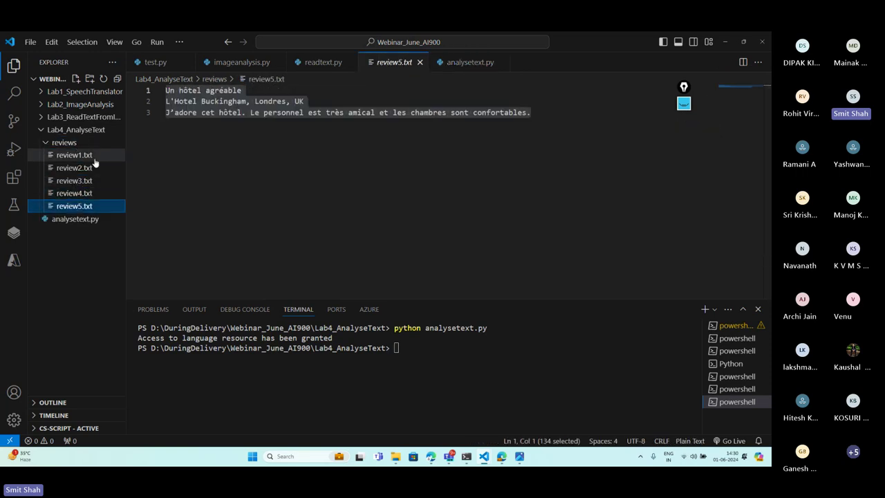
click(76, 155)
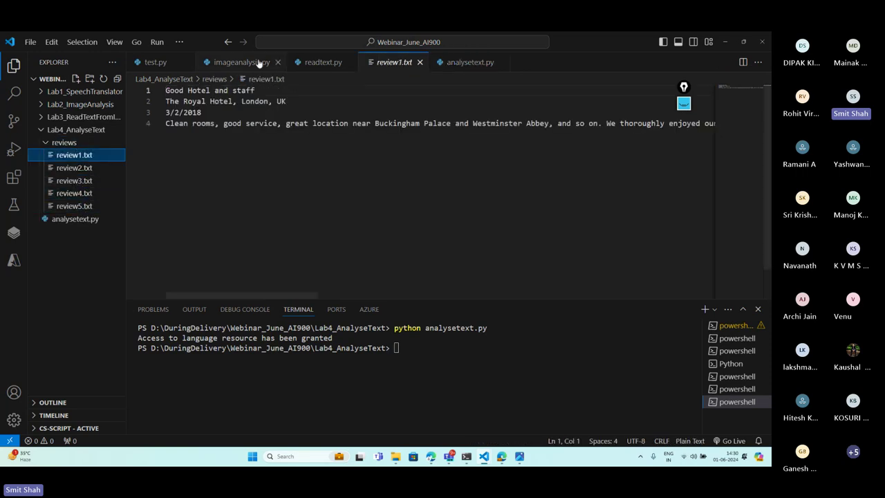
Define reviews_folder='reviews' on line 11 of analysetext.py, one blank line below the print statement
click(484, 66)
click(415, 178)
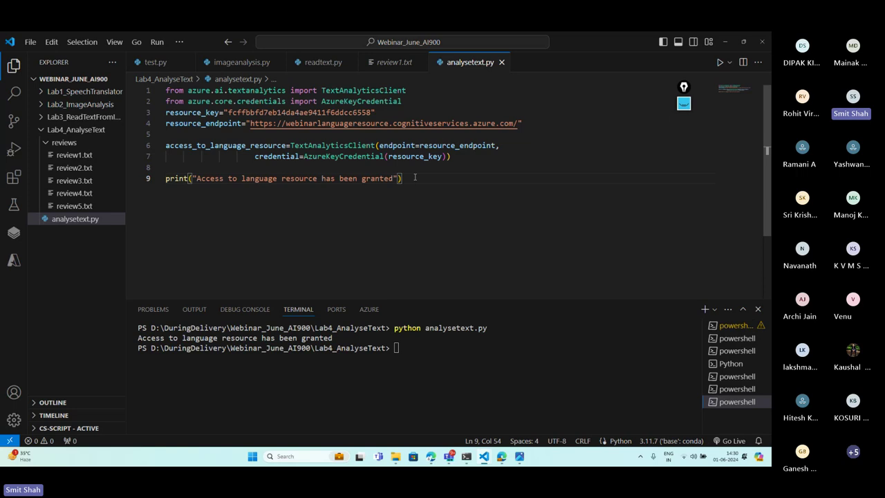
key(Return)
key(Return)
text(revi)
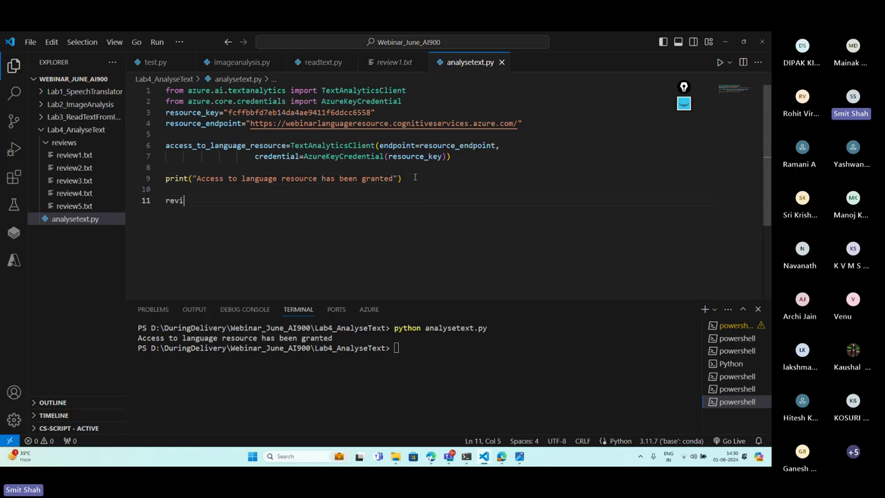
text(ews_fo)
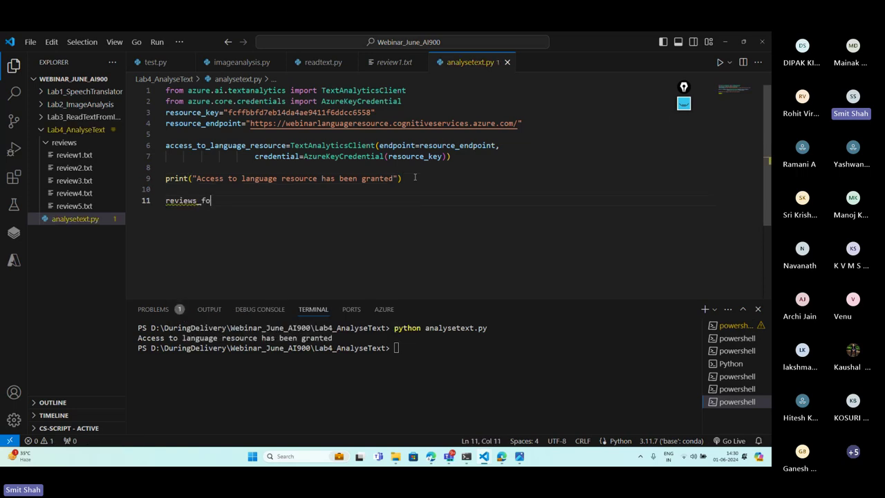
text(lder='revie)
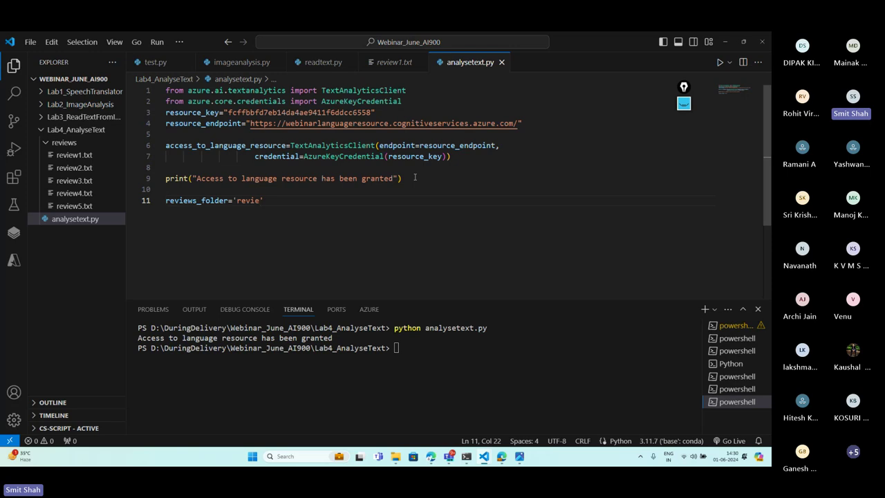
text(ws)
drag(45, 146, 88, 140)
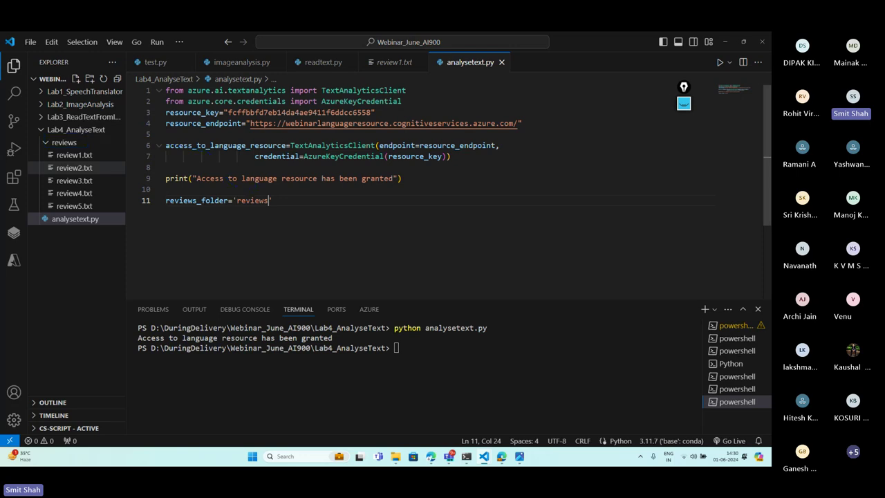
mouse_move(38, 132)
mouse_down()
mouse_move(216, 172)
mouse_move(243, 196)
mouse_up()
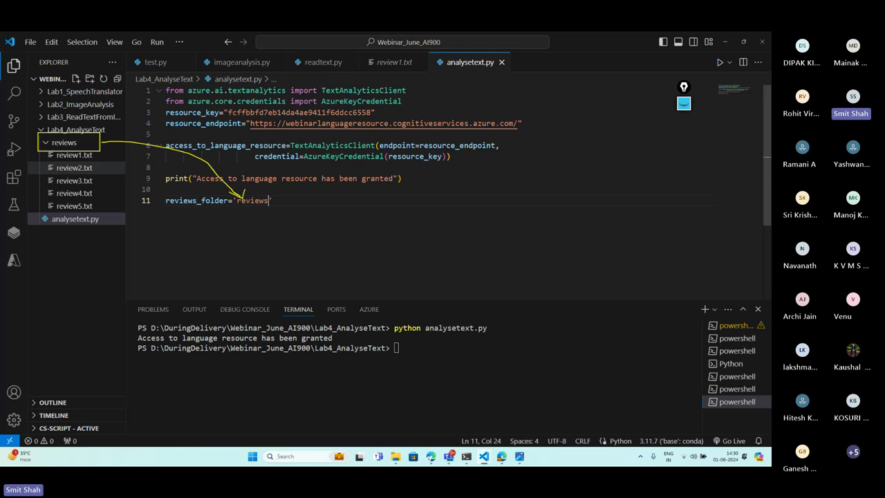
key(Escape)
text(')
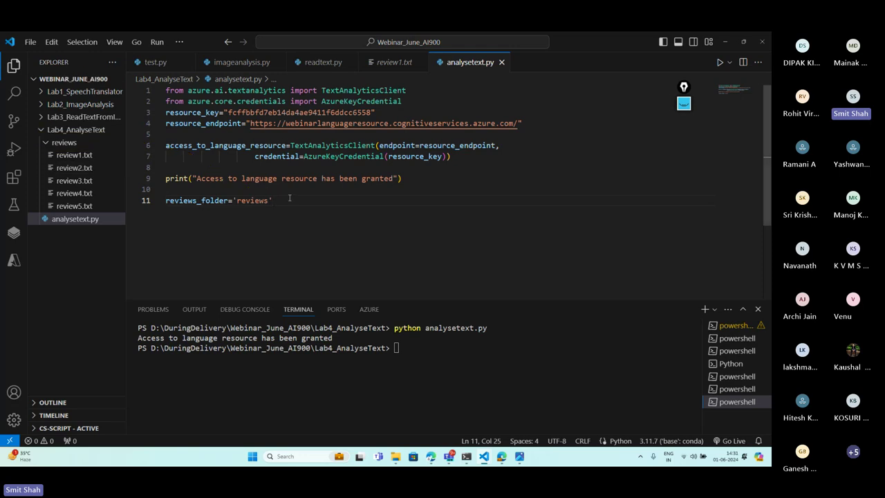
Start a loop on line 12 reading for file_name in os.listdir(), with the parentheses left empty
key(Return)
text(for file_name in )
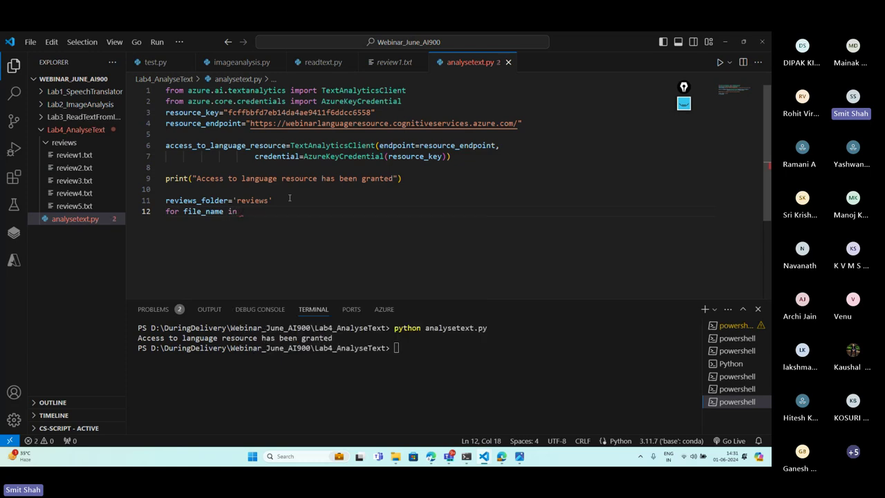
text(os.listdir())
Add import os on line 3, directly beneath the AzureKeyCredential import
click(412, 102)
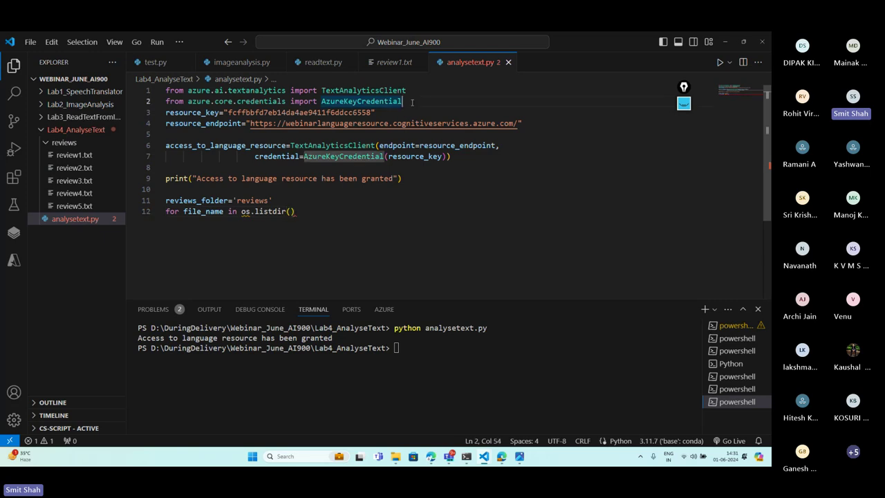
key(Return)
text(import os)
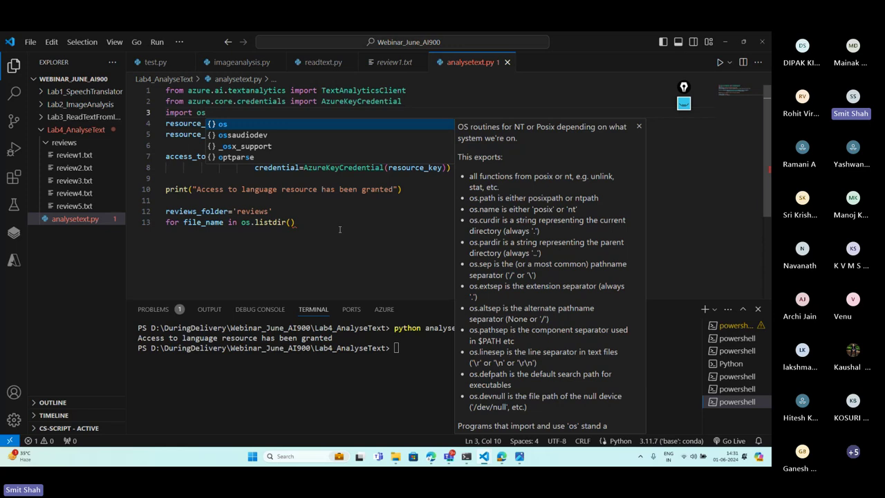
double_click(201, 112)
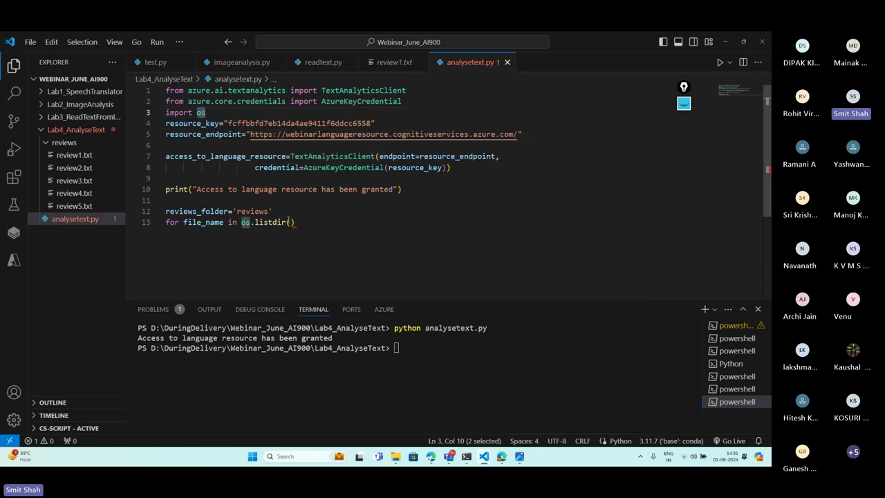
Pass reviews_folder as the argument of os.listdir() in the for loop on line 13
click(290, 222)
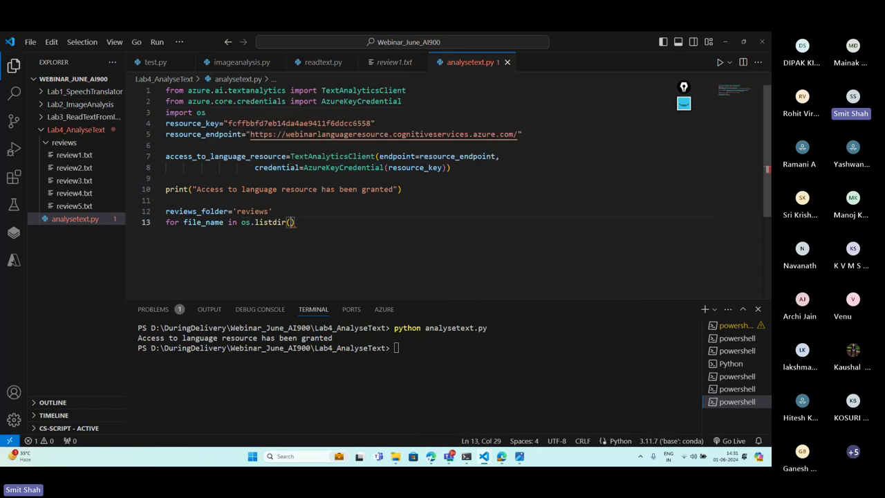
double_click(203, 210)
key(ctrl+c)
click(291, 222)
key(ctrl+v)
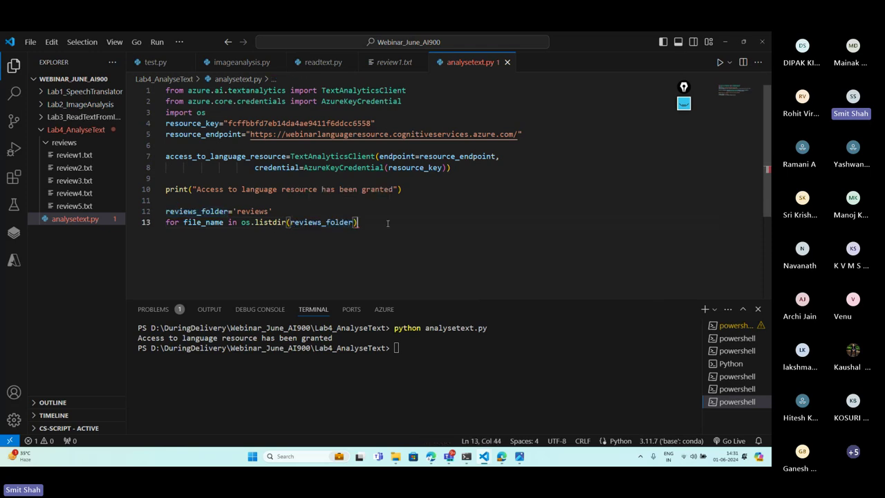
End the for statement on line 13 with a colon and remove the stray unindented print() below it
key(Return)
text(print()
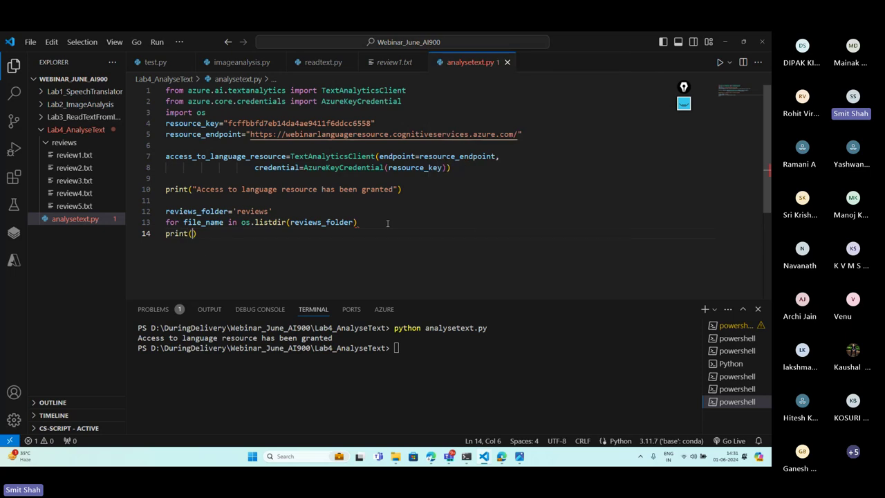
key(End)
click(388, 223)
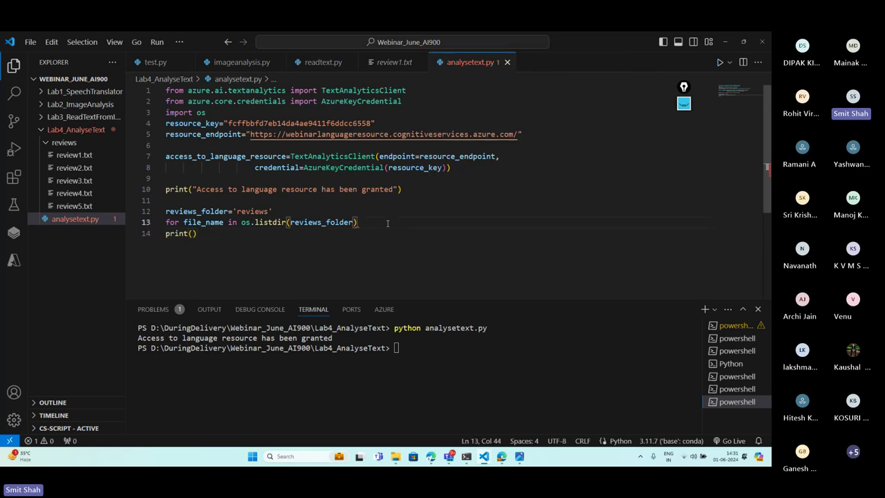
text(:)
key(Return)
click(217, 240)
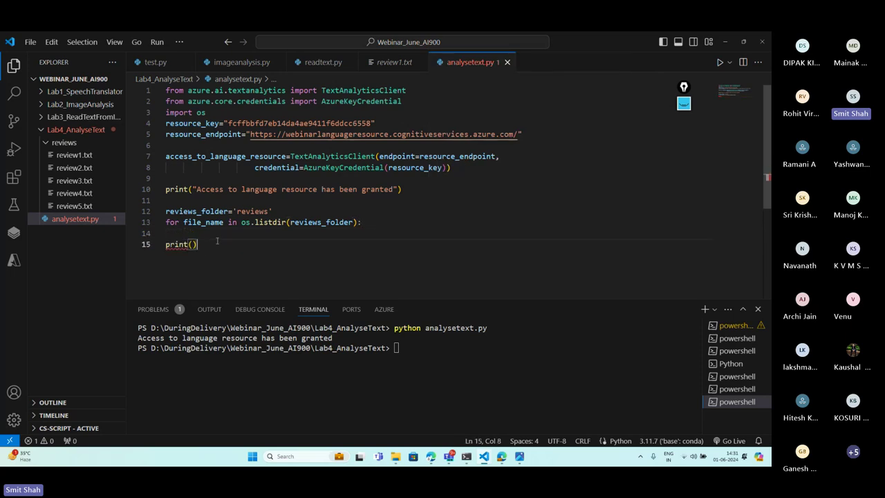
key(shift+Home)
key(BackSpace)
Add print(file_name) on line 14 as the indented body of the for loop
click(230, 230)
click(393, 223)
key(Return)
text(print)
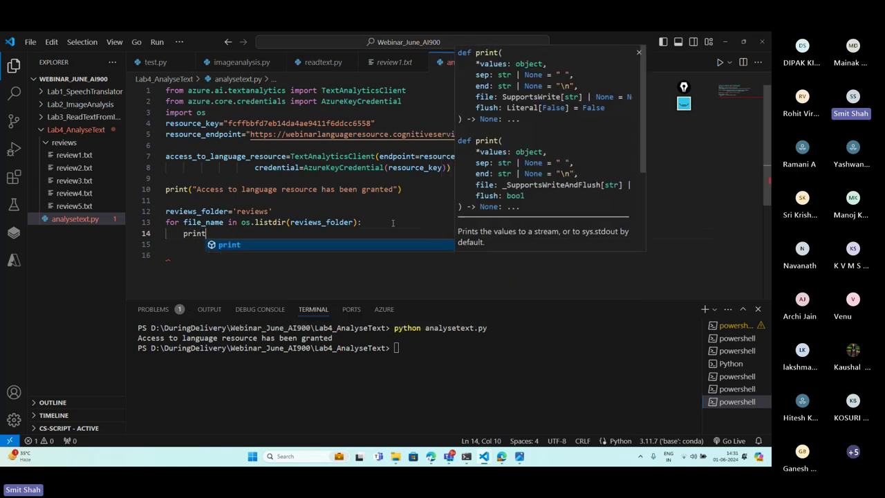
text(()file_an)
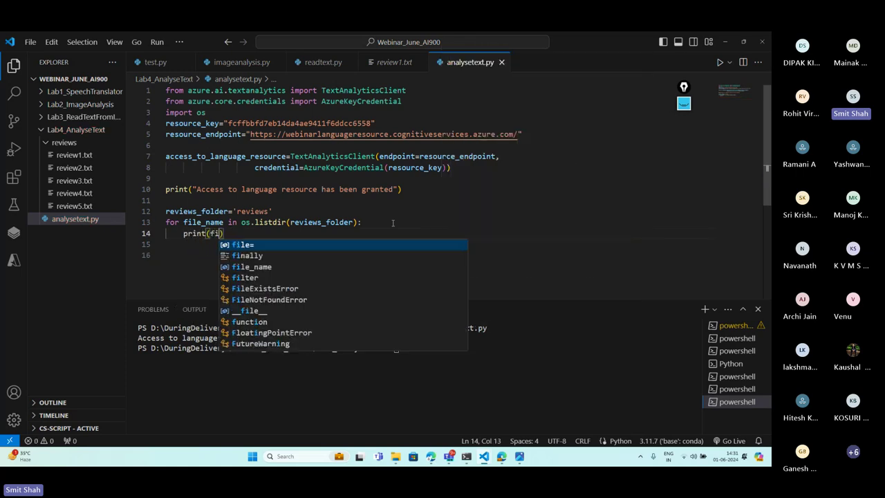
key(BackSpace)
key(BackSpace)
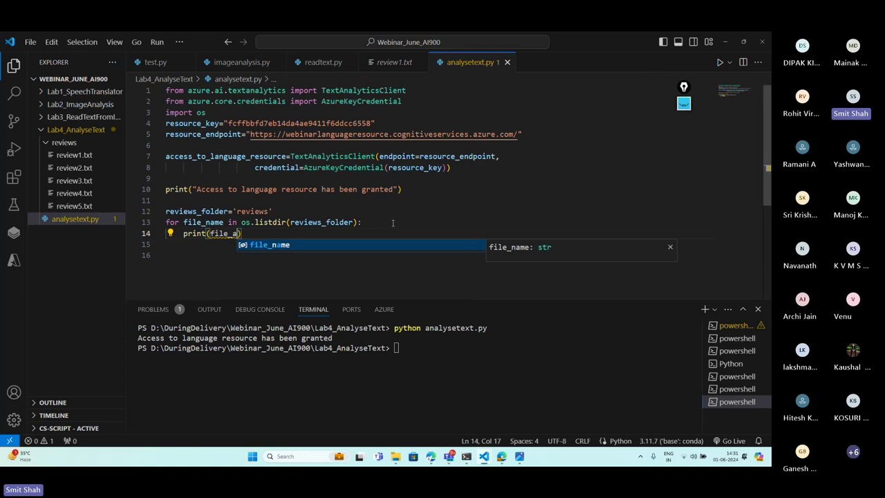
text(name)
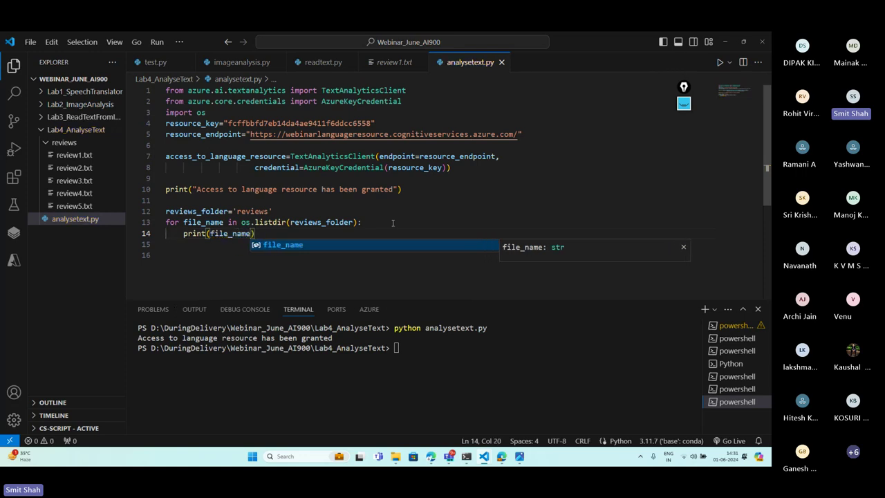
Clear the terminal and run python analysetext.py to list the file names in the reviews folder
click(461, 351)
text(clear)
key(Return)
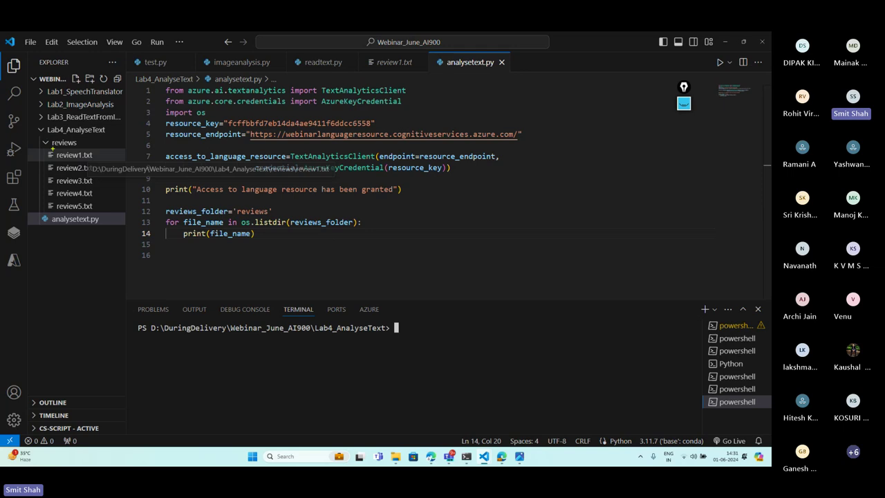
drag(52, 147, 102, 163)
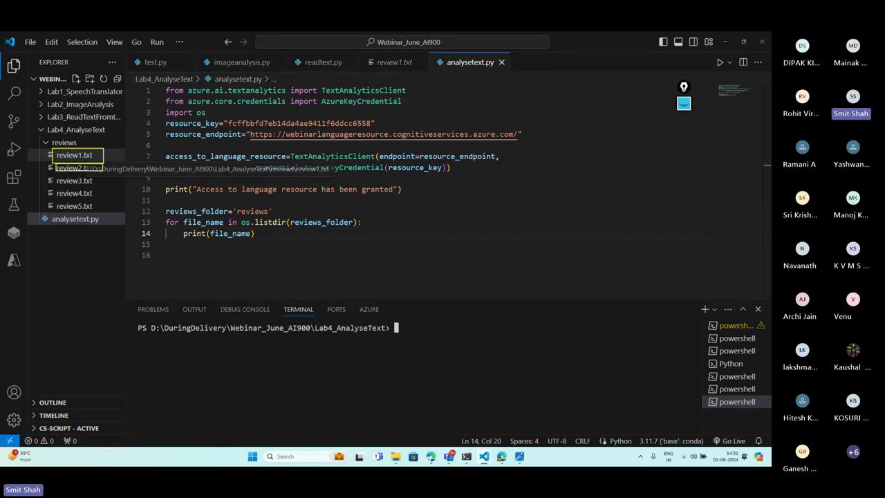
drag(53, 174, 100, 187)
key(Escape)
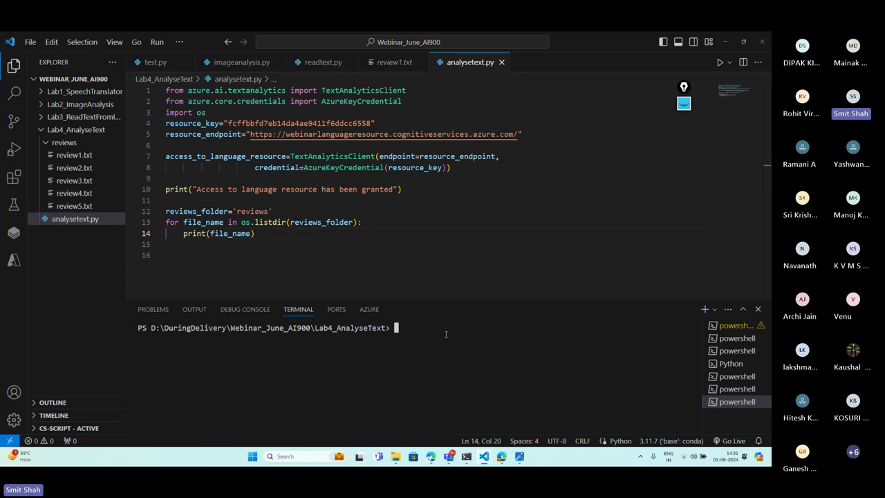
text(python analysetext.py)
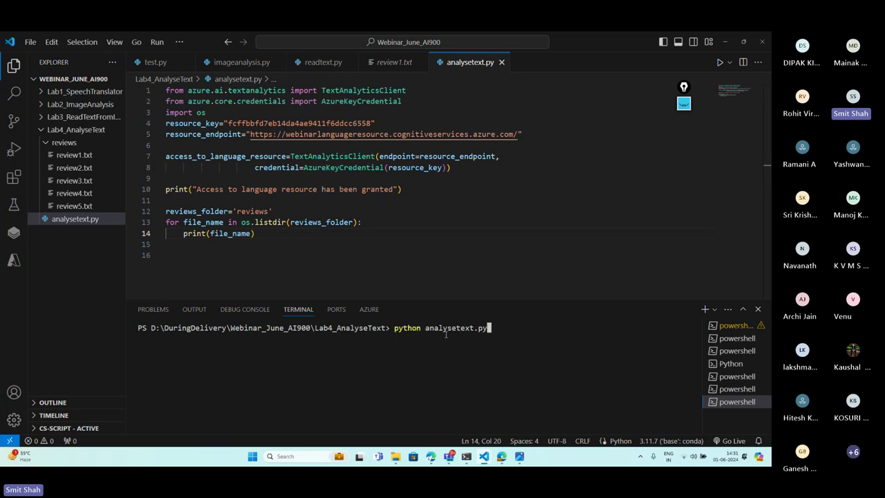
key(Return)
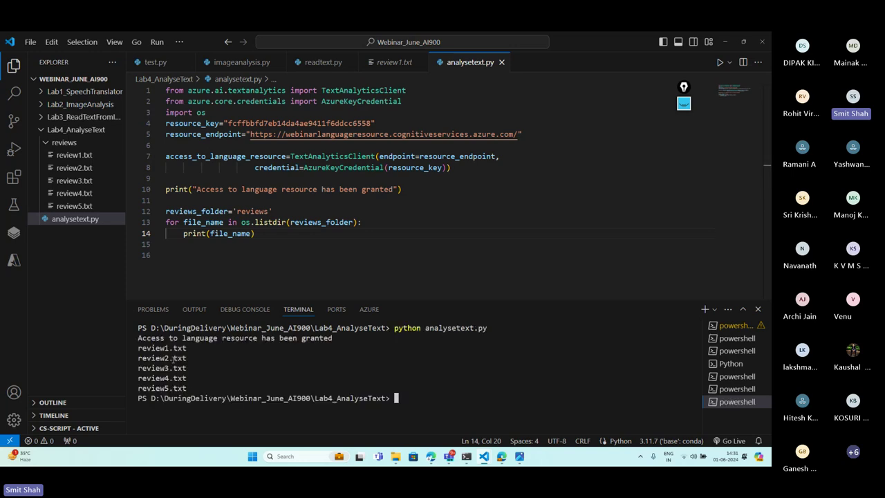
drag(195, 389, 132, 350)
Add open(os.path.join()) on line 15 inside the loop, leaving the join parentheses empty
click(293, 235)
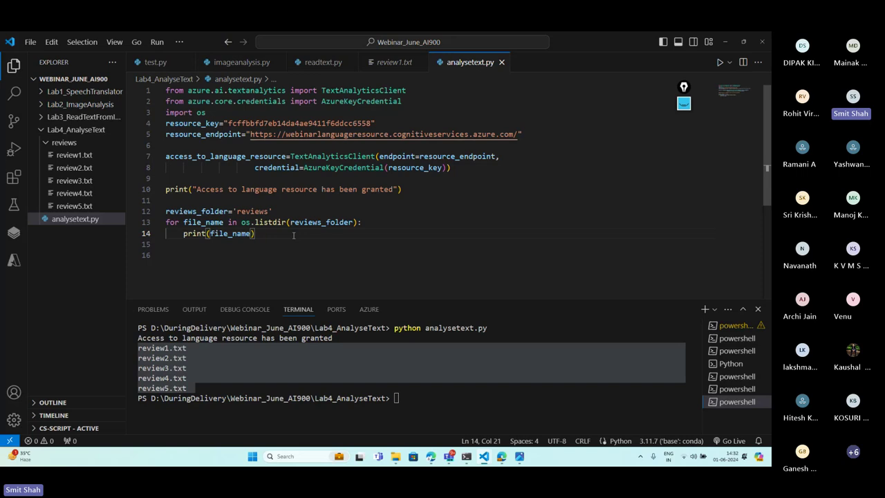
key(Return)
text(open())
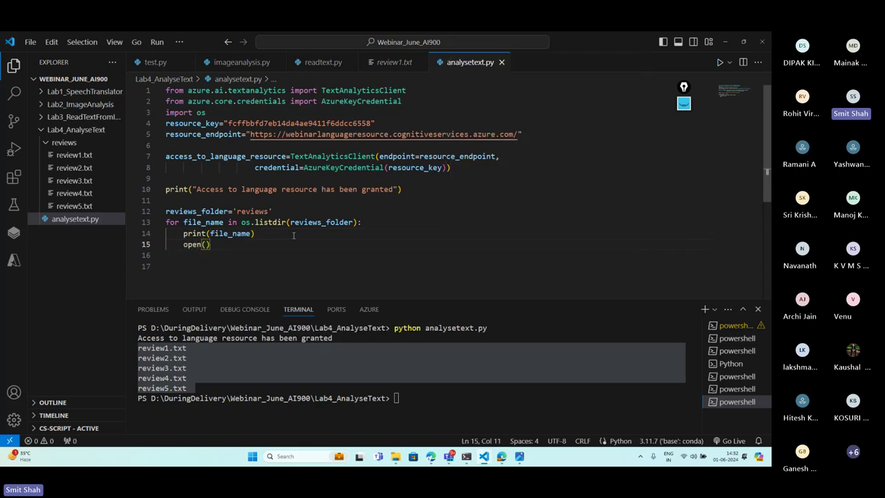
key(Left)
text(os.)
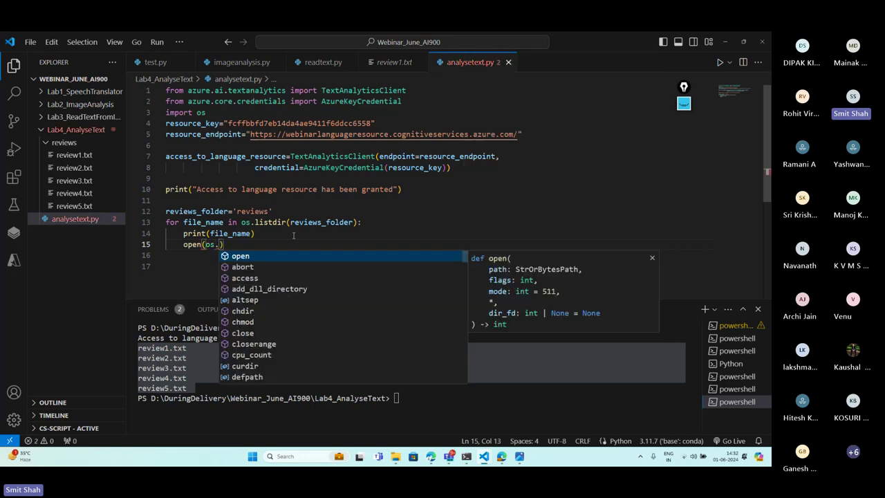
text(path.join)
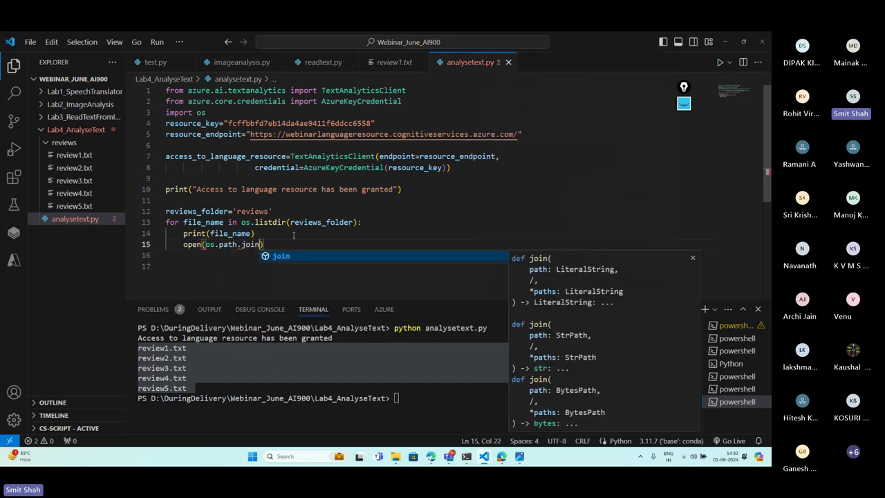
text(())
Pass reviews_folder and file_name as the arguments of os.path.join() on line 15
double_click(253, 210)
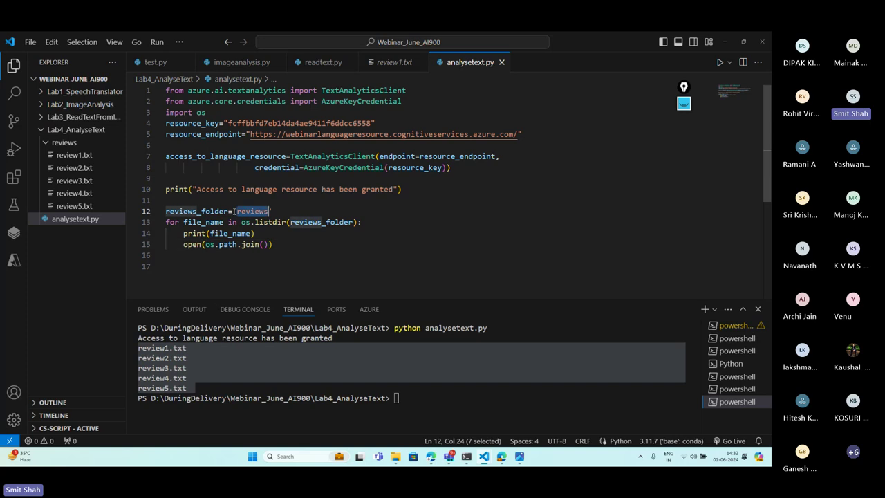
double_click(197, 211)
key(ctrl+c)
click(263, 244)
key(ctrl+v)
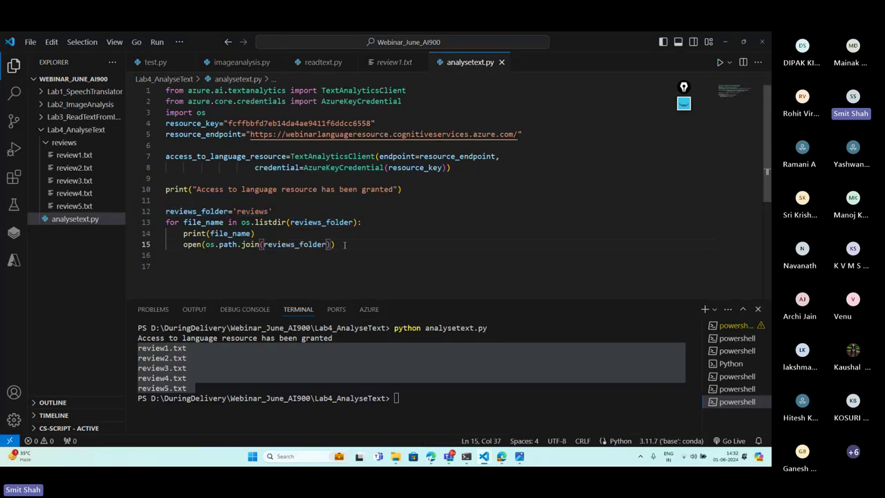
text(,file_name)
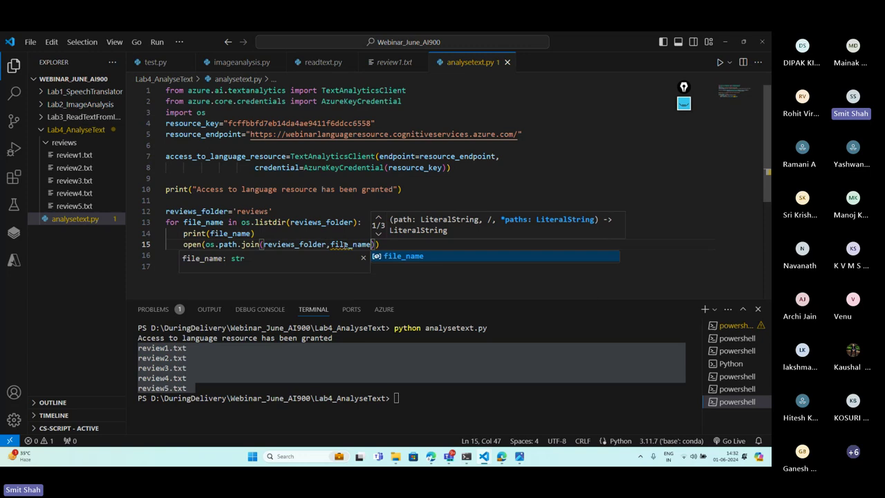
key(Tab)
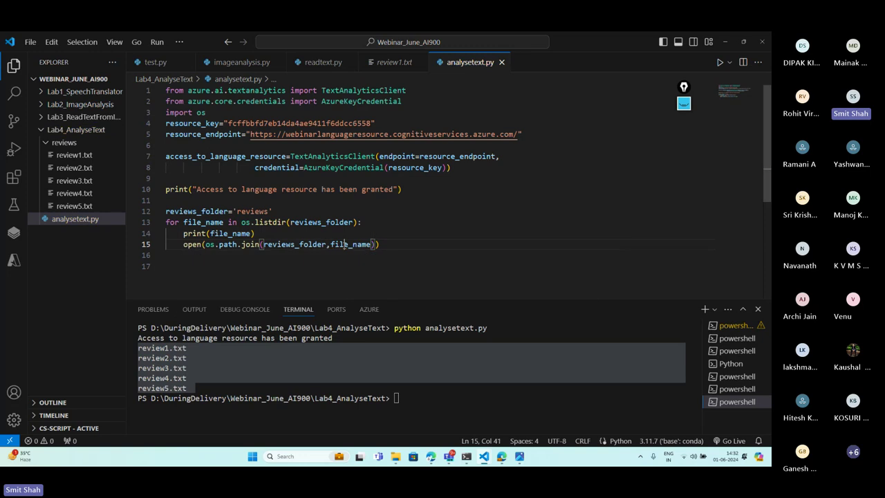
key(ctrl+shift+Left)
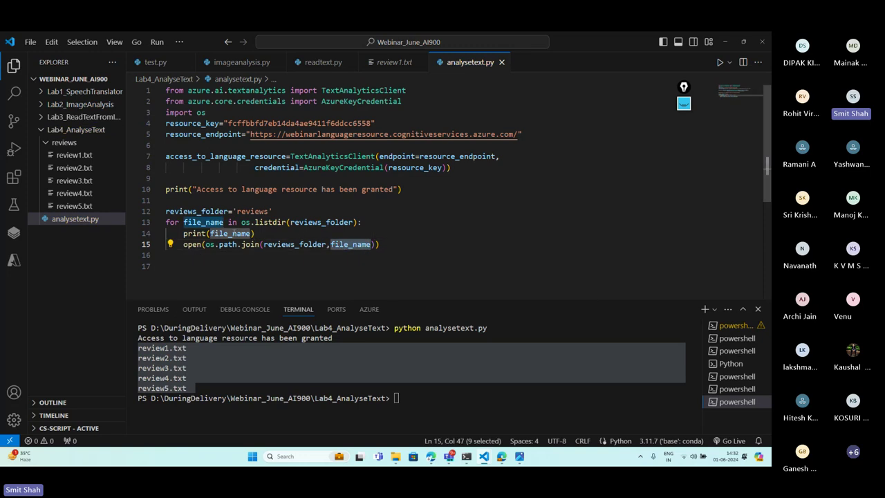
key(shift+F7)
drag(432, 254, 436, 249)
mouse_move(443, 257)
mouse_down()
mouse_move(517, 238)
mouse_move(513, 255)
mouse_up()
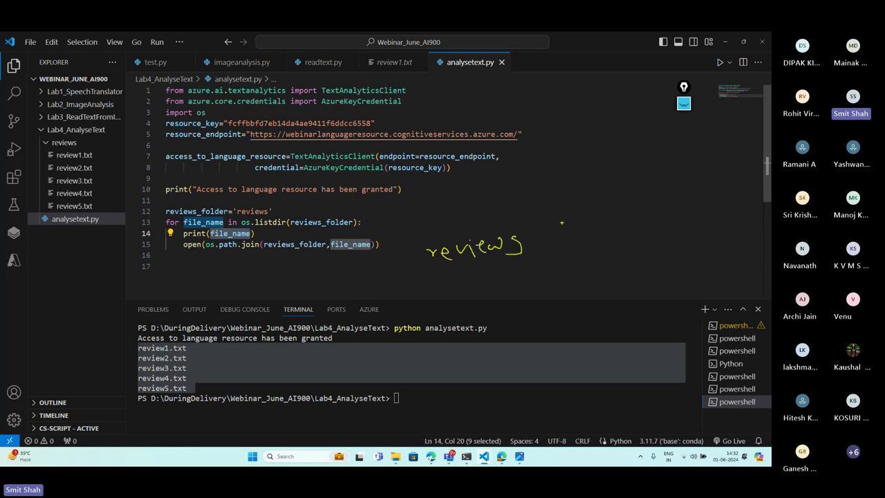
mouse_move(561, 222)
mouse_down()
mouse_move(534, 261)
mouse_move(599, 242)
mouse_move(654, 253)
mouse_up()
drag(661, 241, 672, 244)
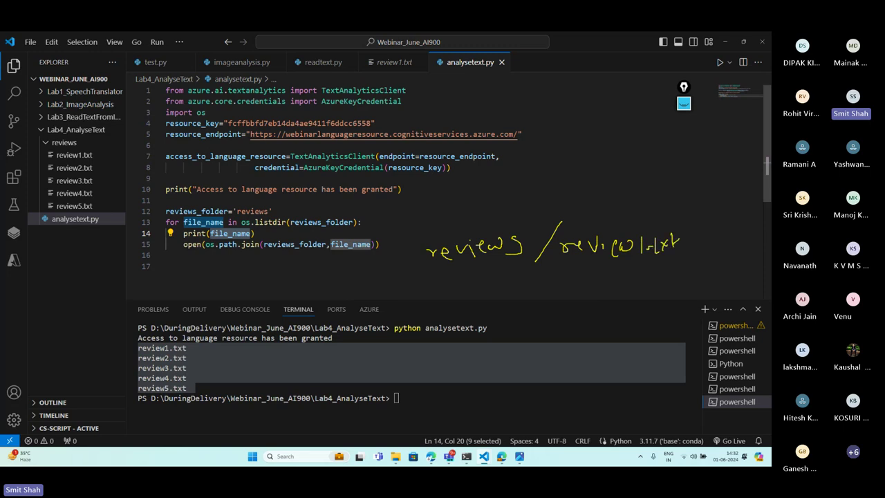
mouse_move(223, 217)
mouse_down()
mouse_move(195, 217)
mouse_move(220, 228)
mouse_up()
mouse_move(208, 219)
mouse_down()
mouse_move(230, 222)
mouse_move(183, 229)
mouse_up()
drag(631, 238, 643, 260)
Add encoding='UTF-8' as an argument of open() on line 15 and append .read() to the call
click(405, 244)
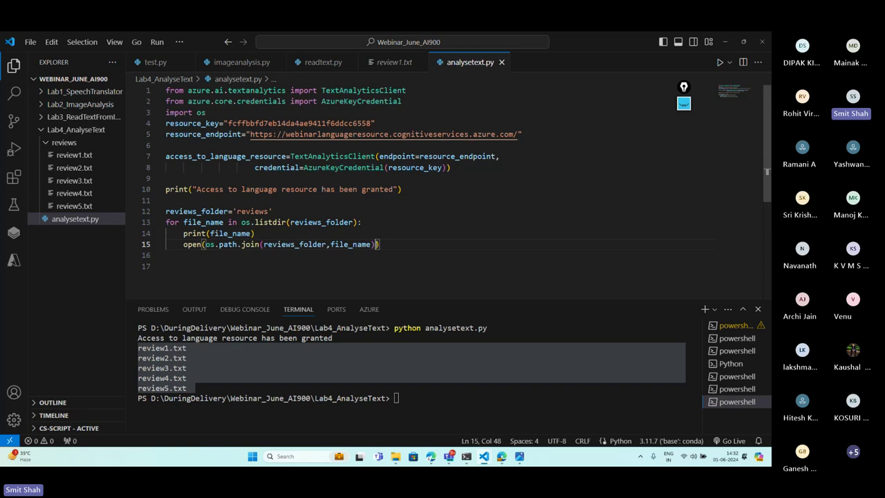
text(,encod)
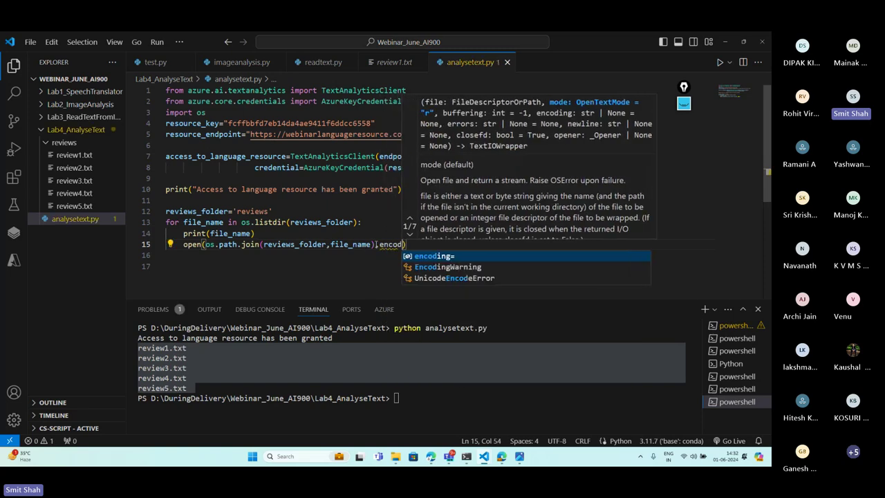
text(ing)
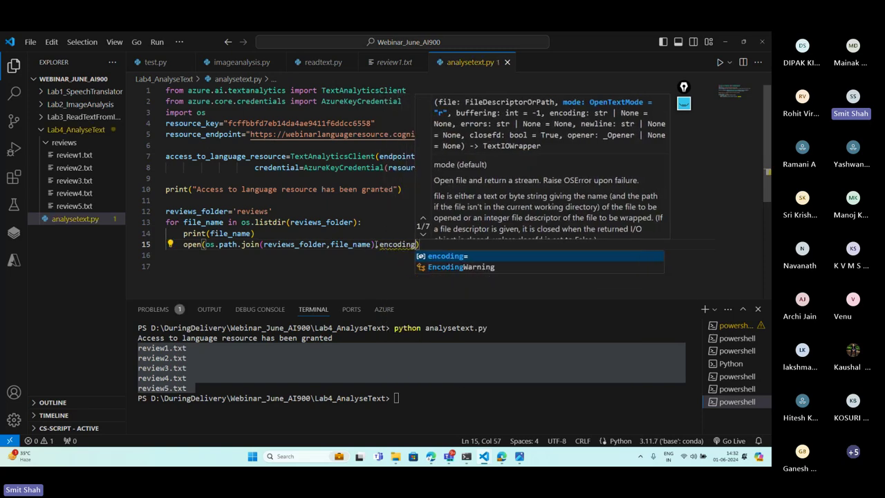
text(=)
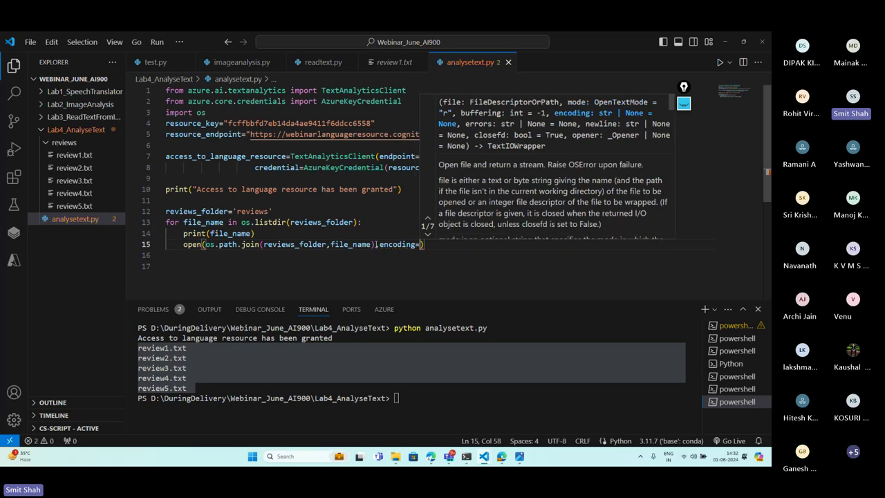
text(')
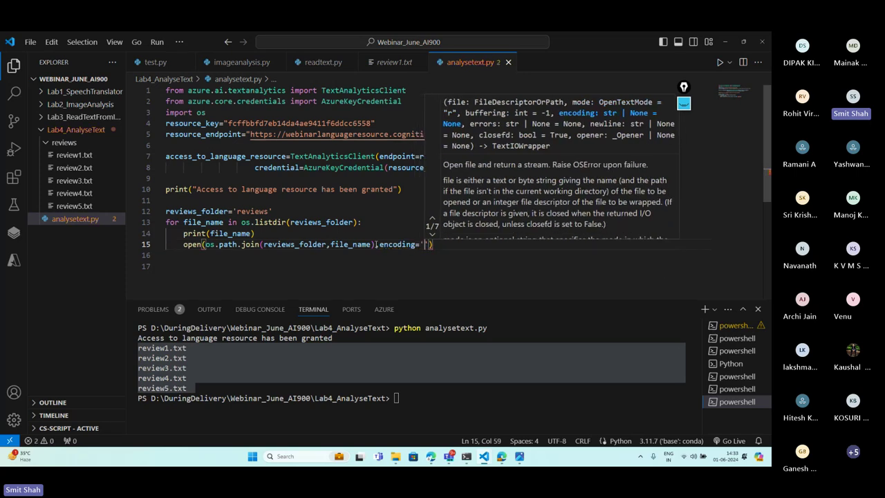
text(UTF-)
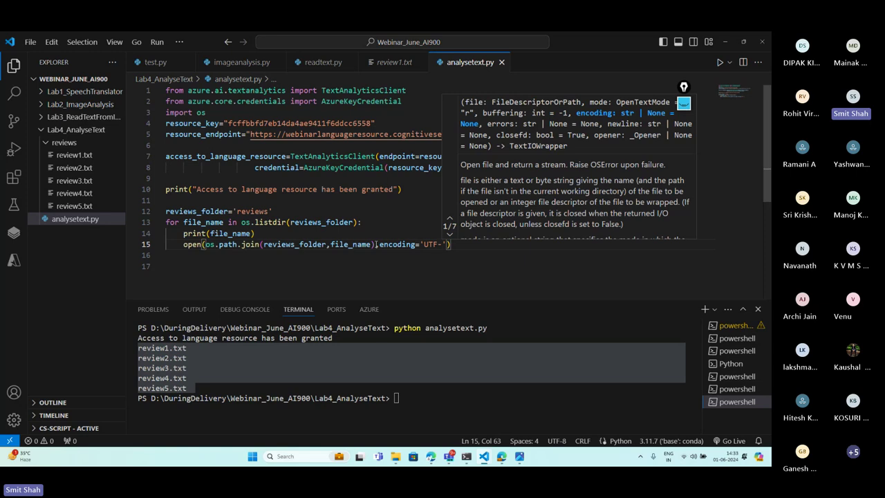
text(8)
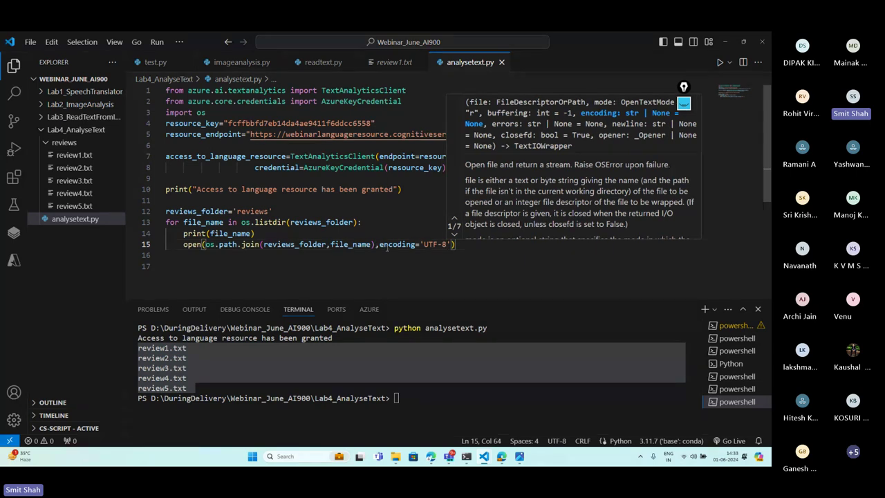
click(477, 247)
text(.rea)
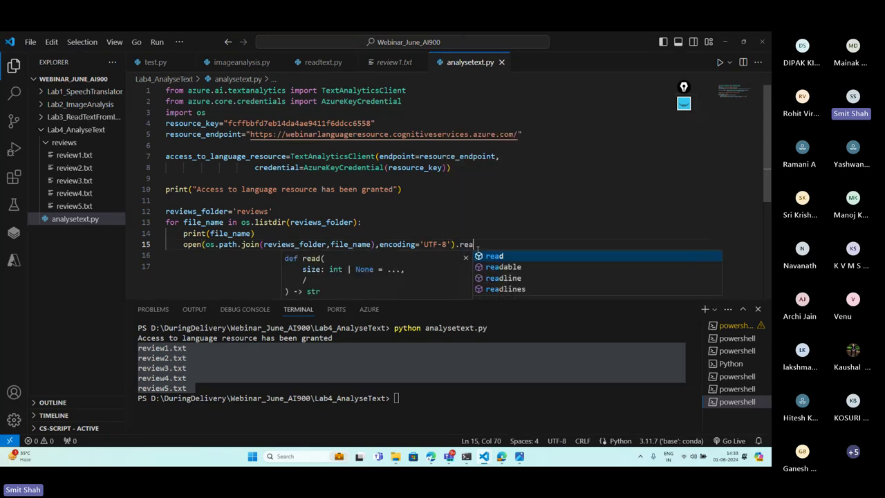
text(d())
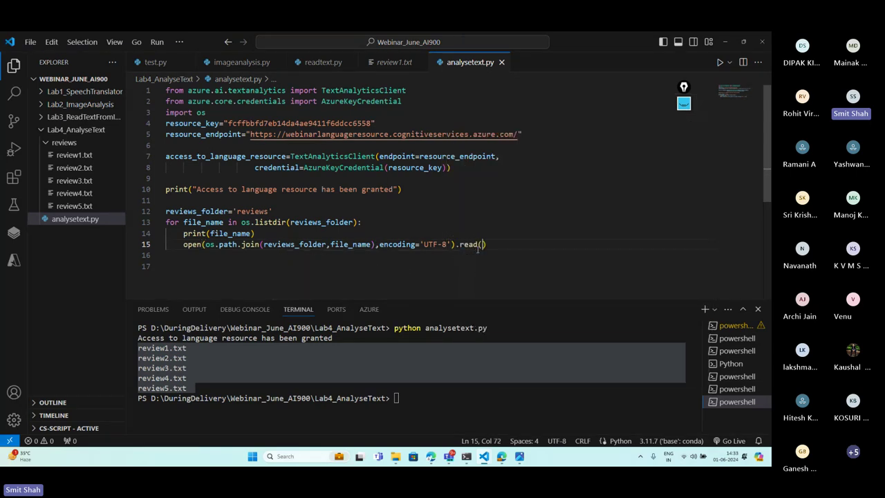
Assign the result of the open().read() call on line 15 to a variable named text
click(183, 244)
text(=)
key(Left)
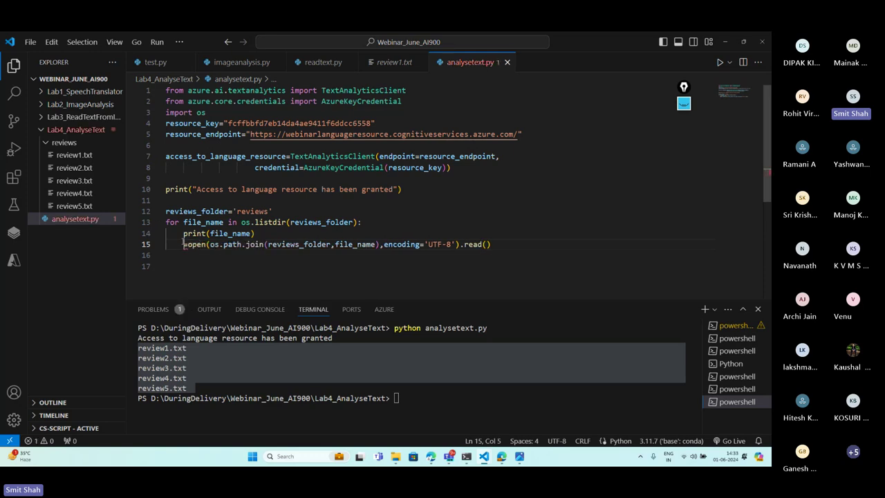
text(text=)
key(Escape)
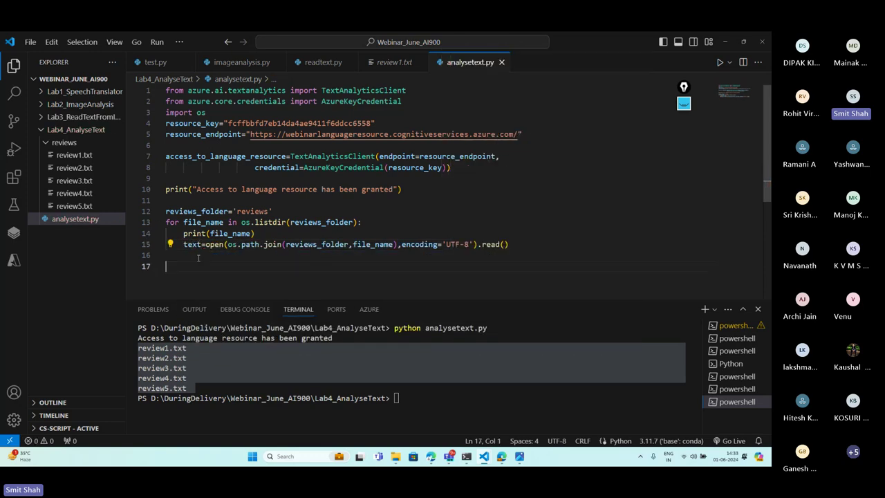
Add print(text) on a new line 16 inside the loop, below the file-reading line
click(586, 245)
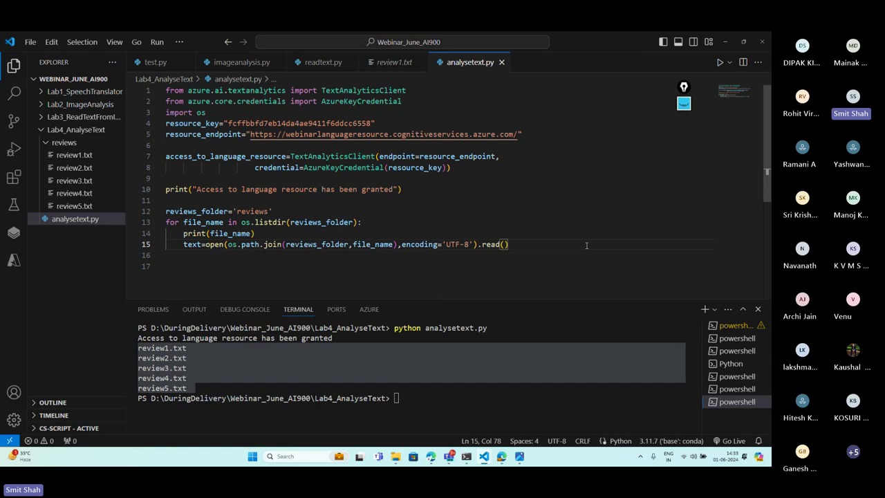
key(Return)
text(print())
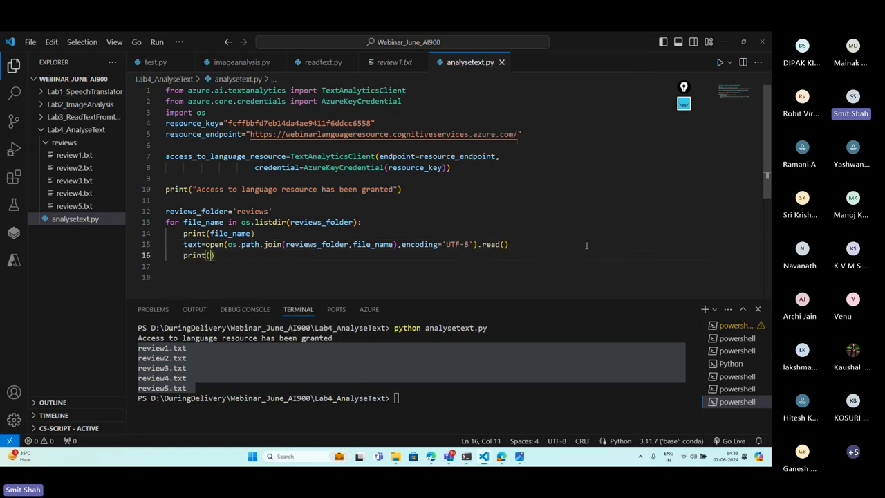
text(text)
Clear the terminal, run python analysetext.py and look over the printed text of review1.txt
click(479, 376)
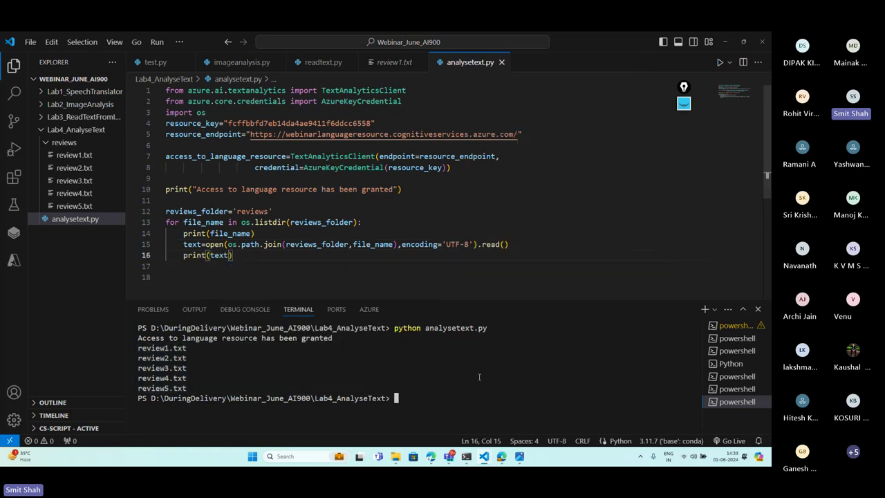
text(cls)
key(Return)
text(clear)
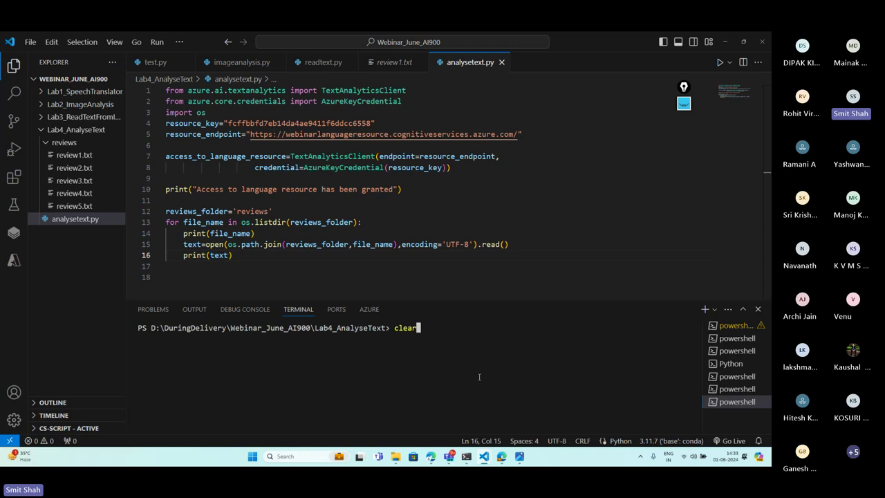
key(Up)
key(Up)
key(Return)
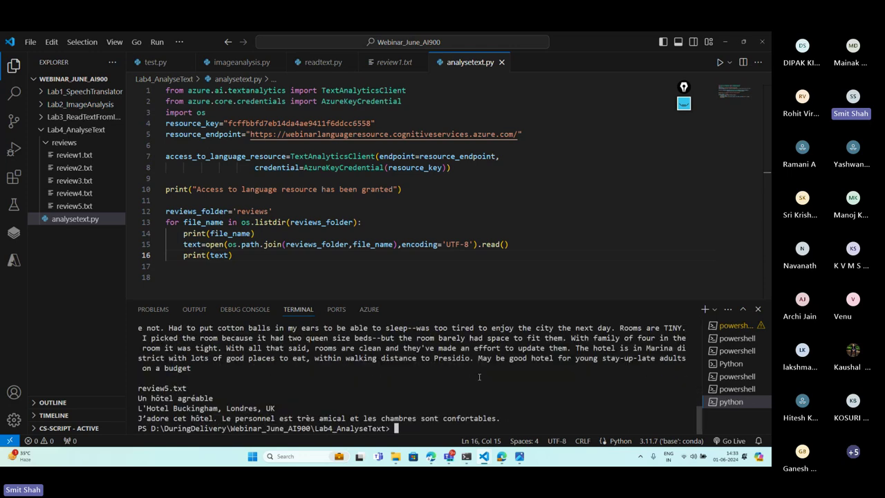
scroll(479, 377, up, 10)
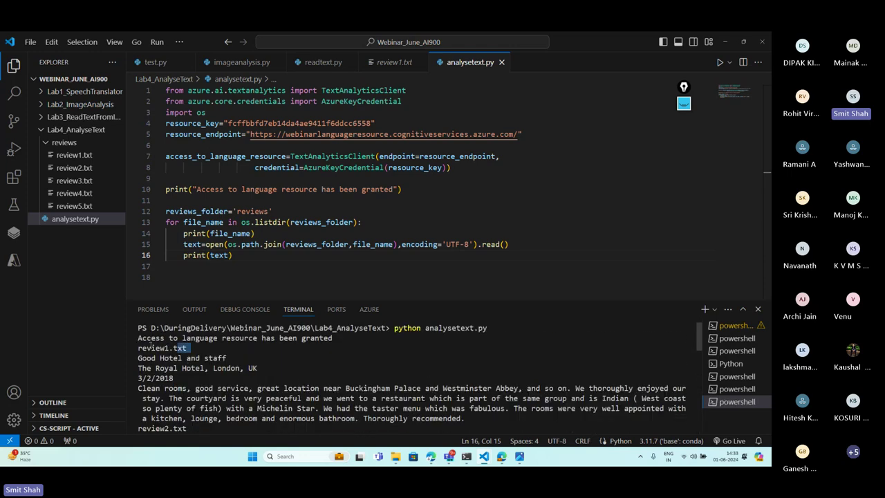
drag(138, 348, 465, 407)
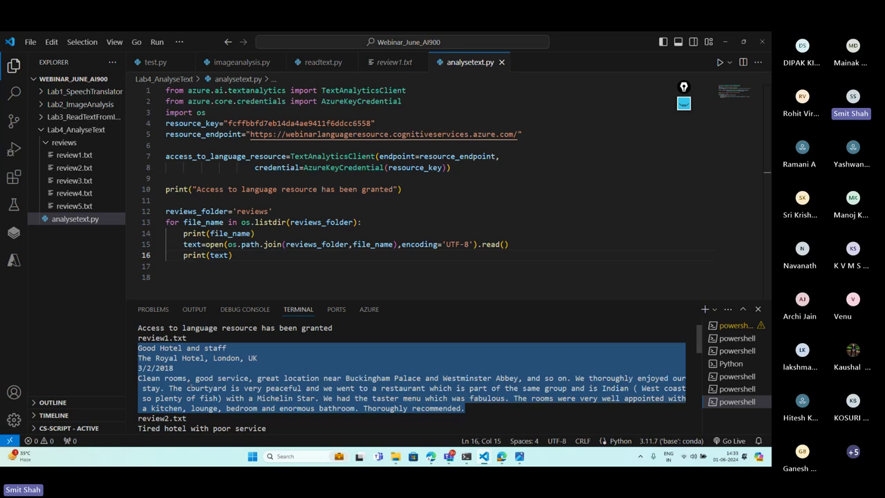
scroll(201, 387, down, 2)
scroll(200, 388, up, 2)
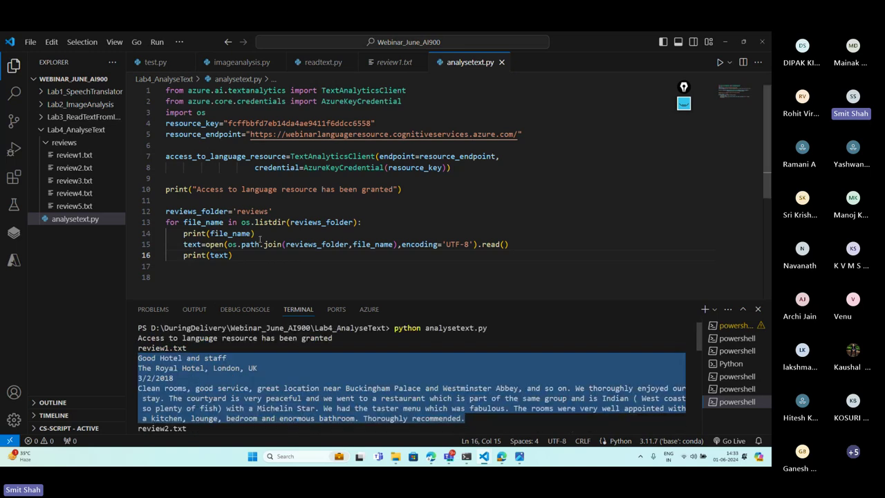
Insert print("/n") on a new line 16, between the file-reading line and print(text)
click(535, 245)
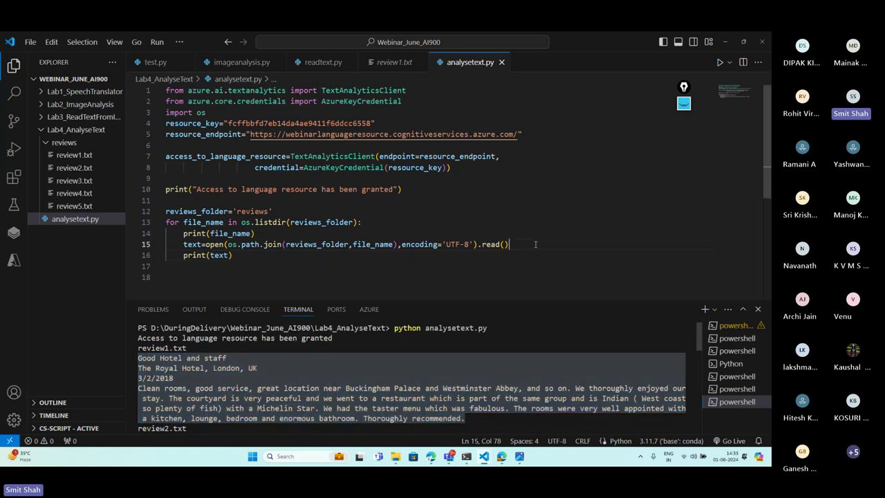
key(Return)
text(pri)
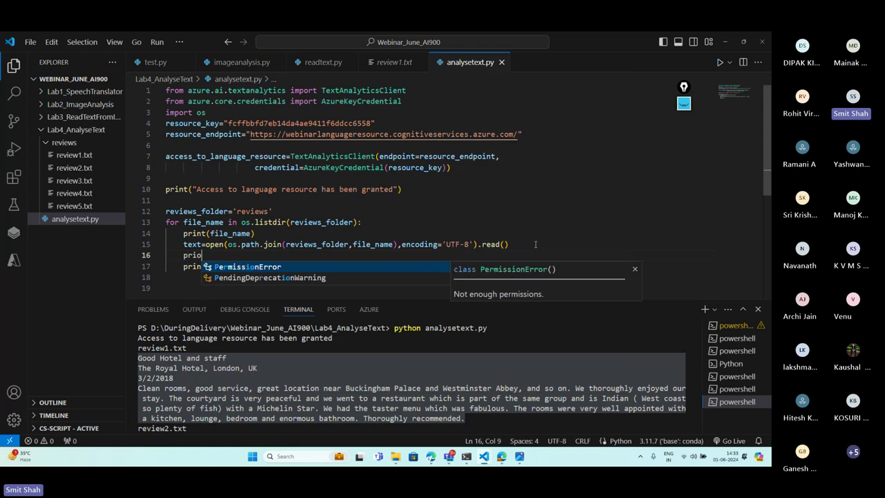
text(nt()
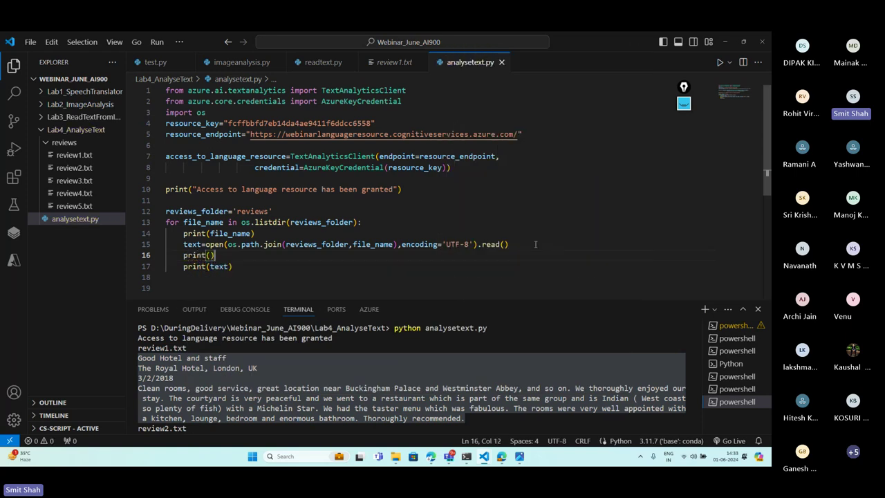
text("/n)
Clear the terminal and rerun python analysetext.py to check the separation between each file name and its review text
scroll(387, 373, down, 10)
click(437, 412)
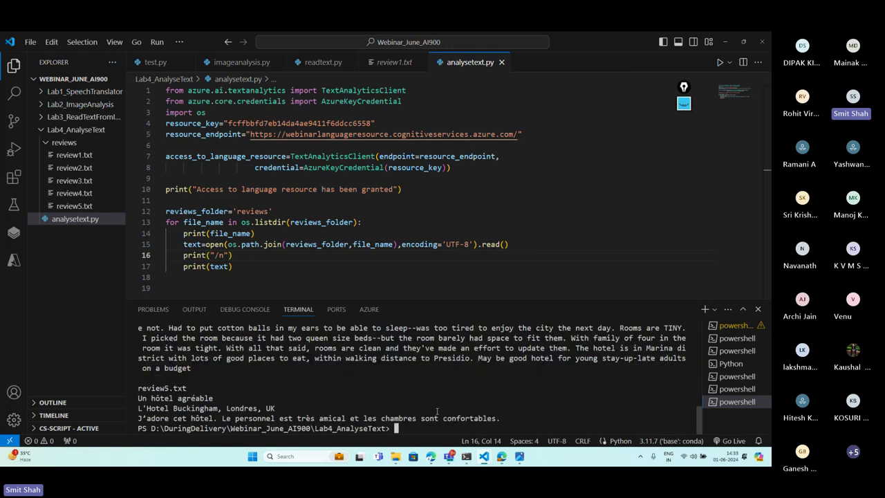
text(cls)
key(Return)
key(Up)
key(Up)
key(Return)
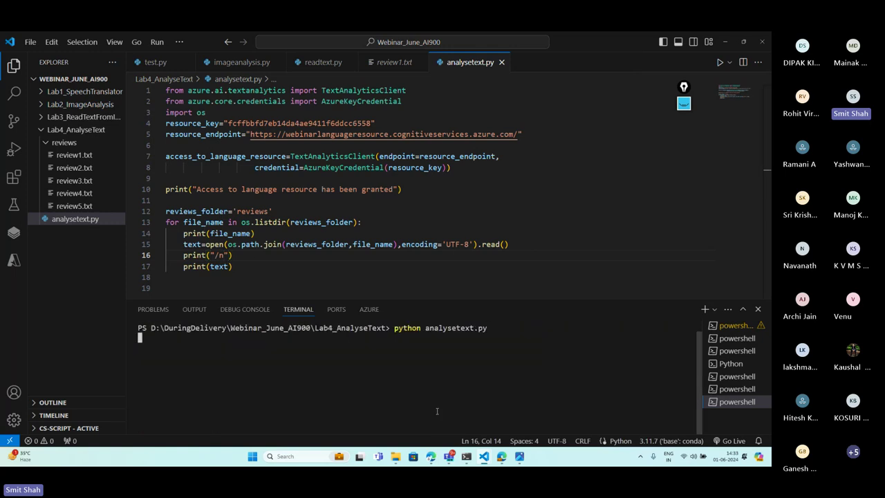
scroll(192, 353, up, 10)
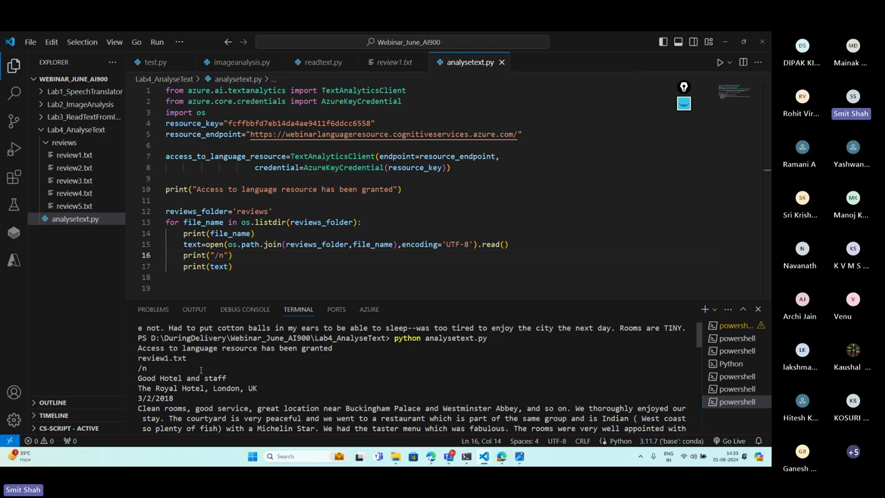
Replace the forward slash with a backslash in the line 16 print call, making it print("\n")
key(Left)
key(BackSpace)
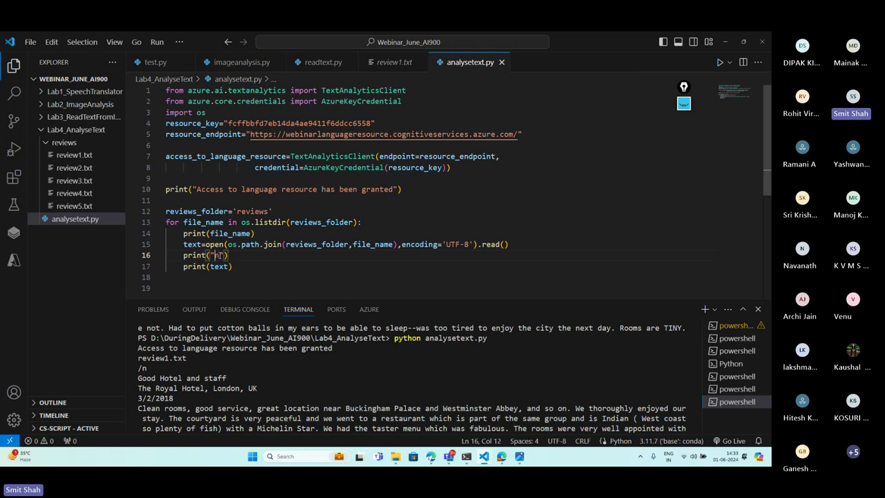
text(\)
Clear the terminal and rerun python analysetext.py to check the line break before the review1.txt text
scroll(484, 387, down, 10)
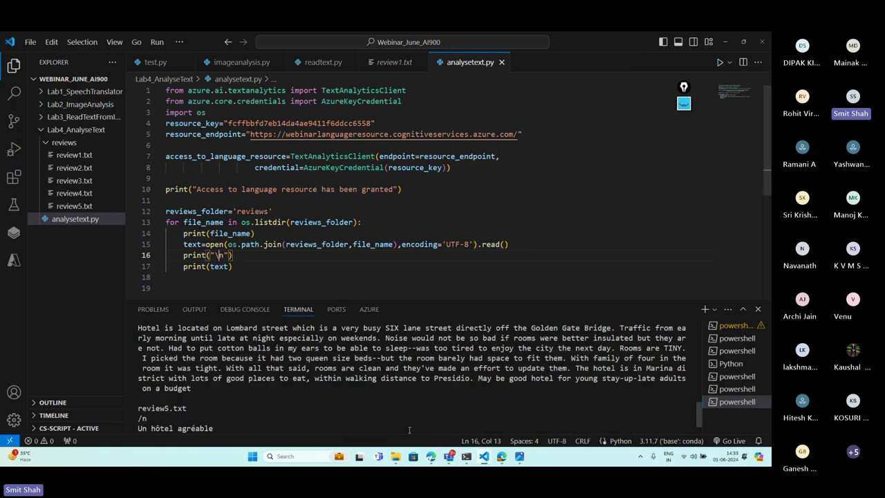
click(491, 428)
text(clear)
key(Return)
key(Up)
key(Up)
key(Return)
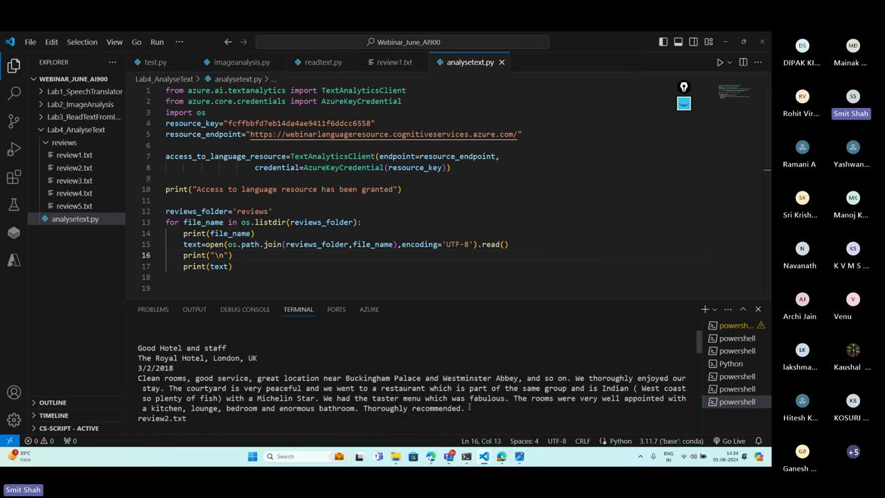
drag(470, 408, 140, 356)
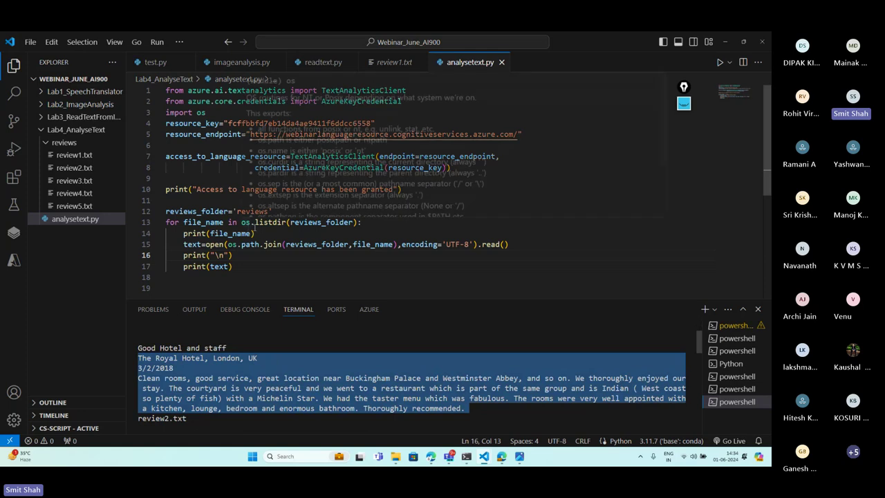
Copy the print("\n") statement and paste it on a new line 14, above print(file_name)
click(260, 236)
drag(183, 257, 232, 256)
key(ctrl+c)
click(395, 218)
key(Return)
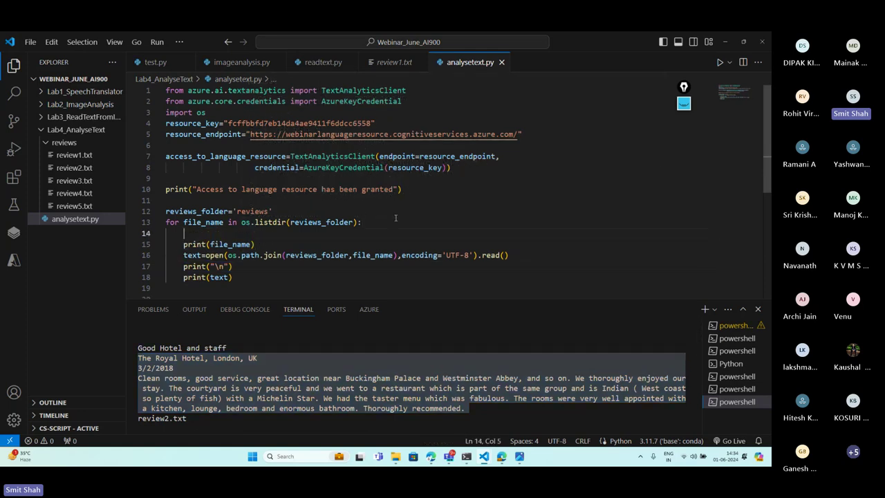
key(ctrl+v)
Clear the terminal and rerun python analysetext.py to check the spacing above each file name
scroll(417, 412, down, 10)
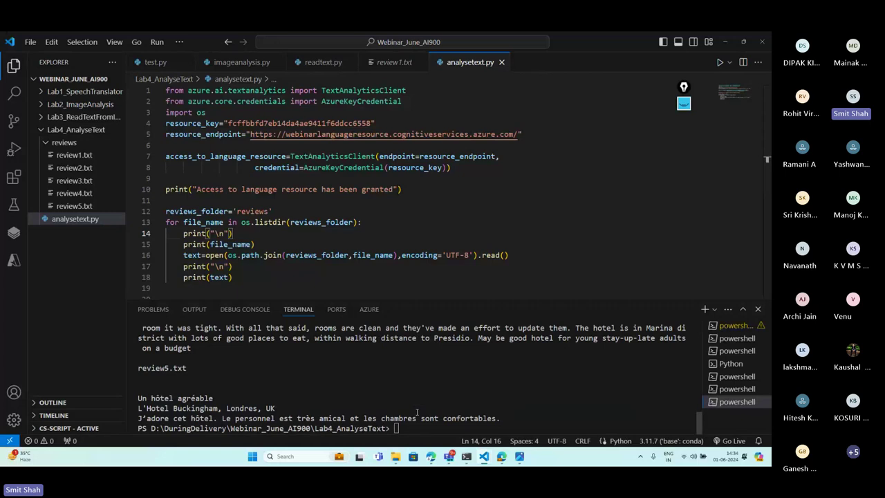
text(clear)
key(Return)
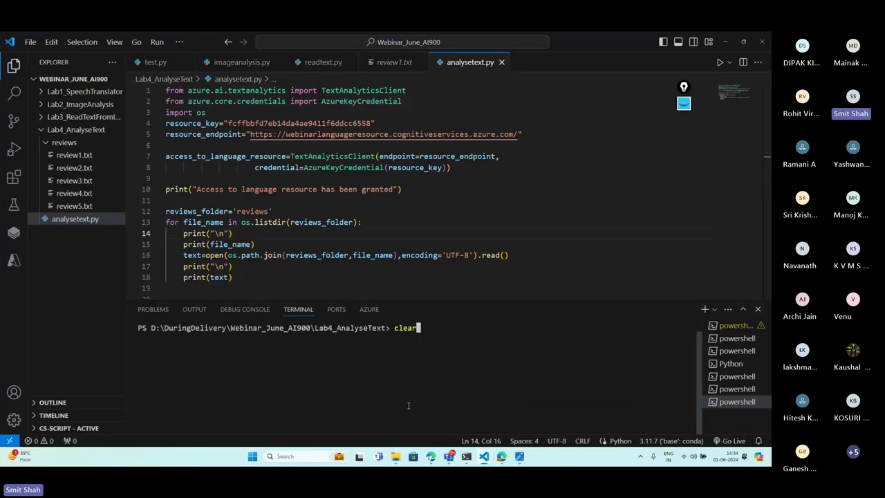
key(Up)
key(Return)
scroll(263, 378, up, 5)
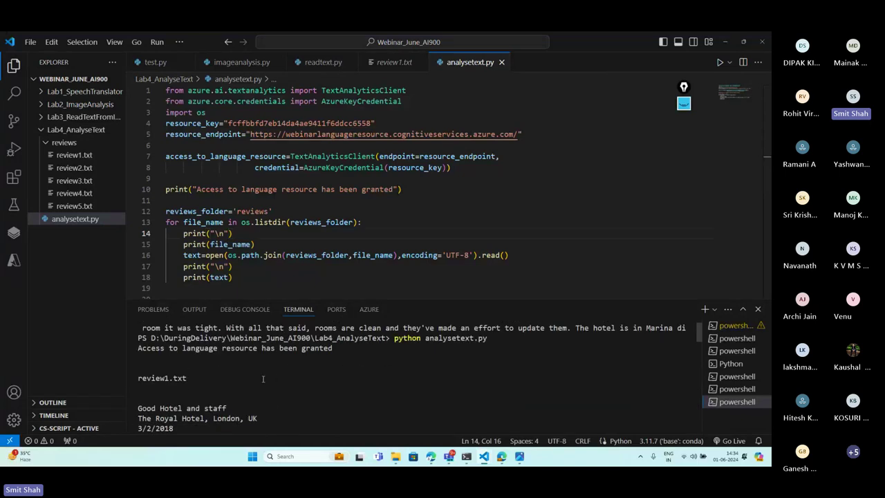
Examine the terminal output for review1.txt through review3.txt, comparing each file name with the text printed beneath it
drag(196, 377, 130, 377)
scroll(208, 380, down, 3)
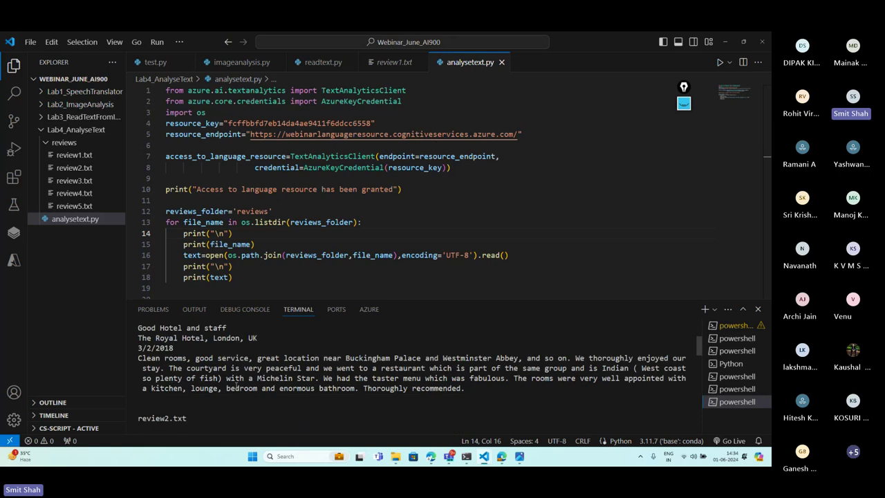
drag(483, 384, 115, 331)
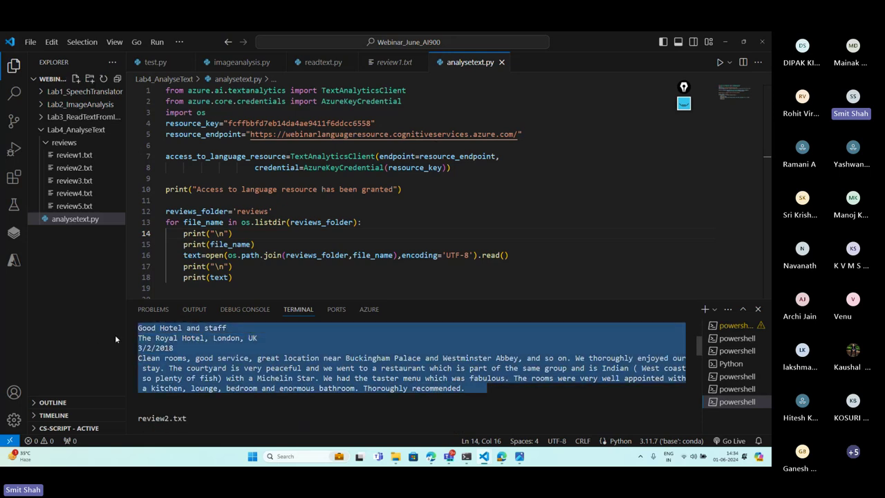
scroll(230, 368, down, 2)
scroll(230, 368, down, 2)
drag(194, 336, 133, 337)
scroll(351, 393, down, 2)
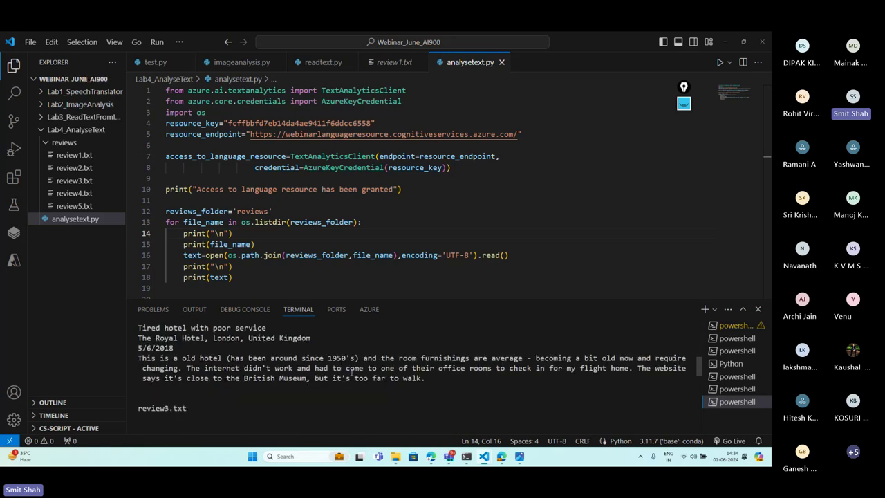
drag(429, 376, 202, 357)
scroll(232, 358, down, 4)
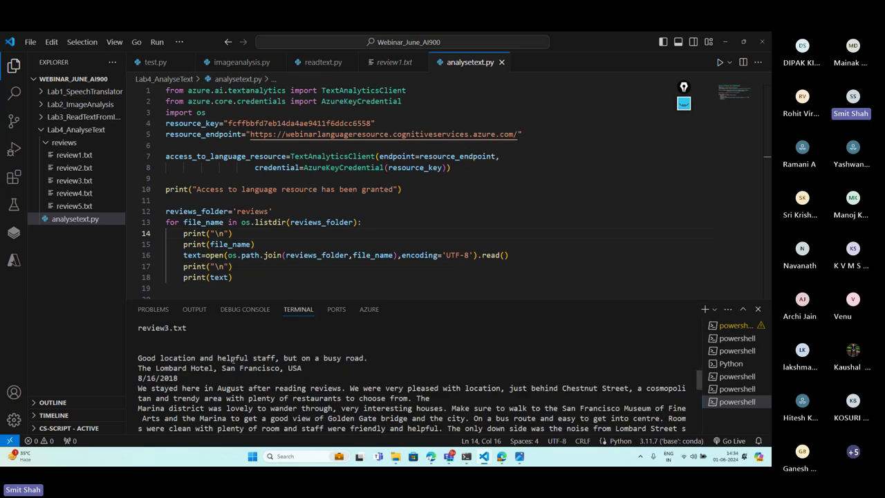
Insert a quoted string of 36 underscores before file_name in the print call on line 15
click(210, 244)
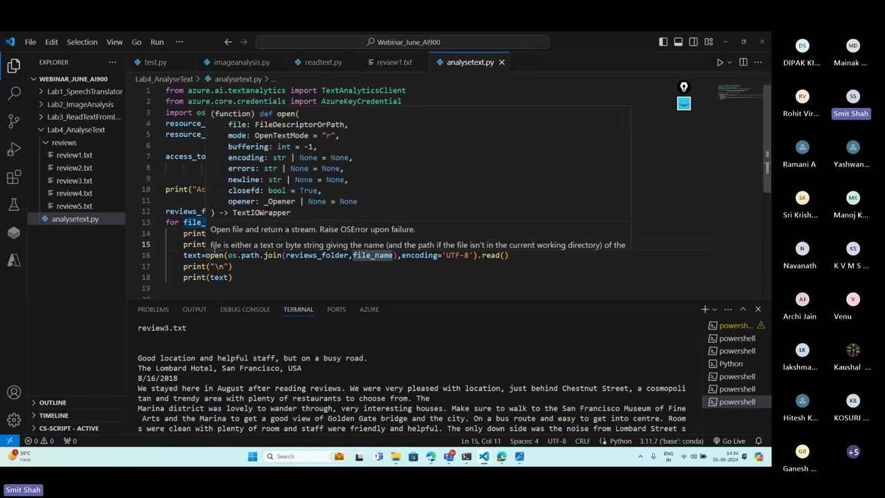
text(")
text(__________________________________)
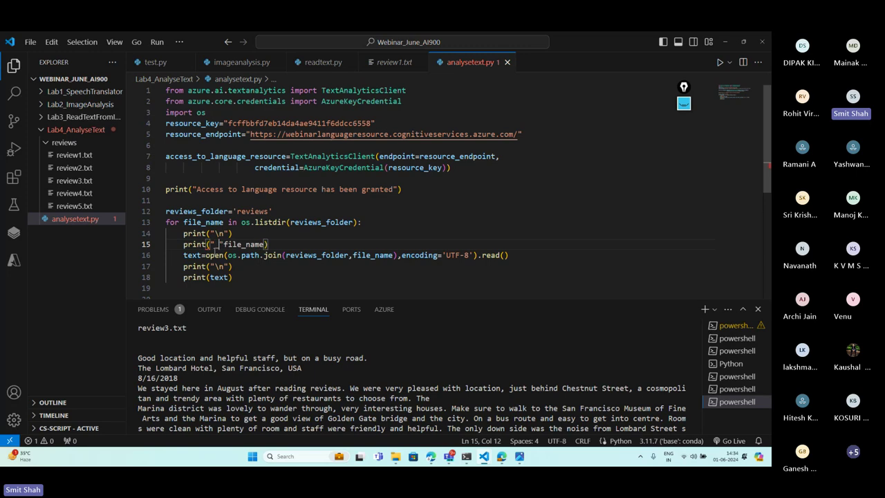
text(__)
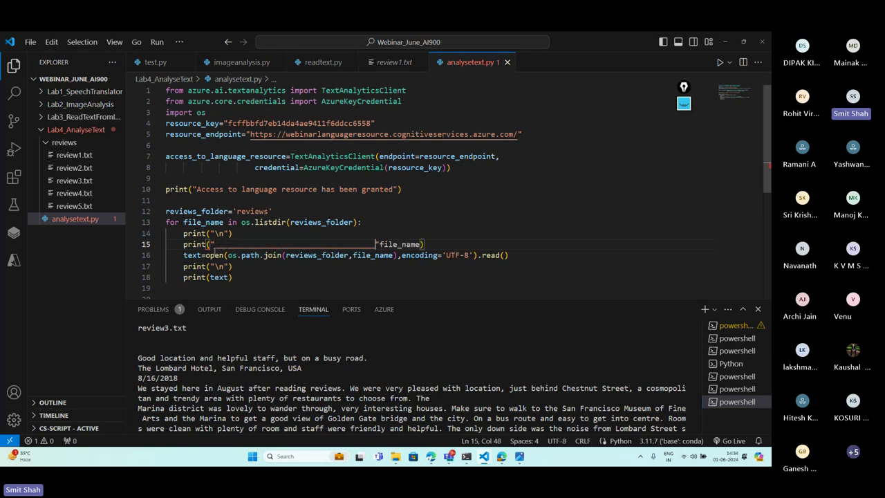
Clear the terminal and rerun python analysetext.py to test the underscore separator in front of the file names
scroll(413, 387, down, 5)
click(413, 418)
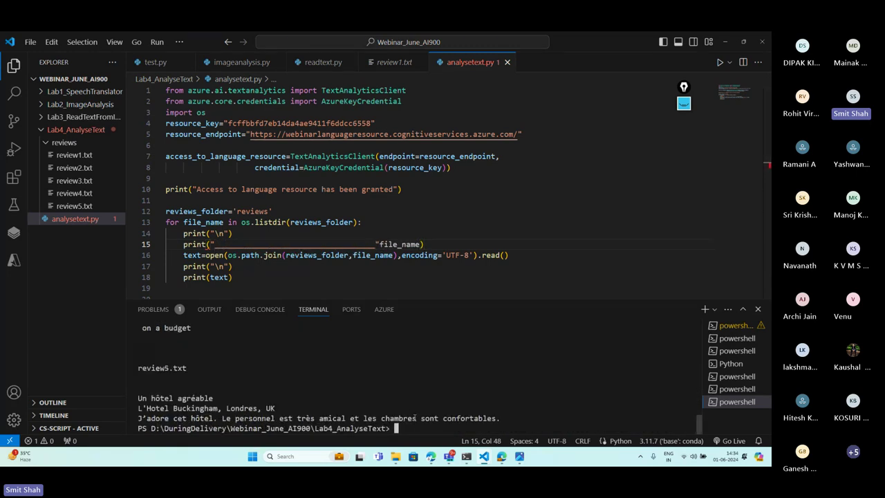
text(clear)
key(Return)
key(Up)
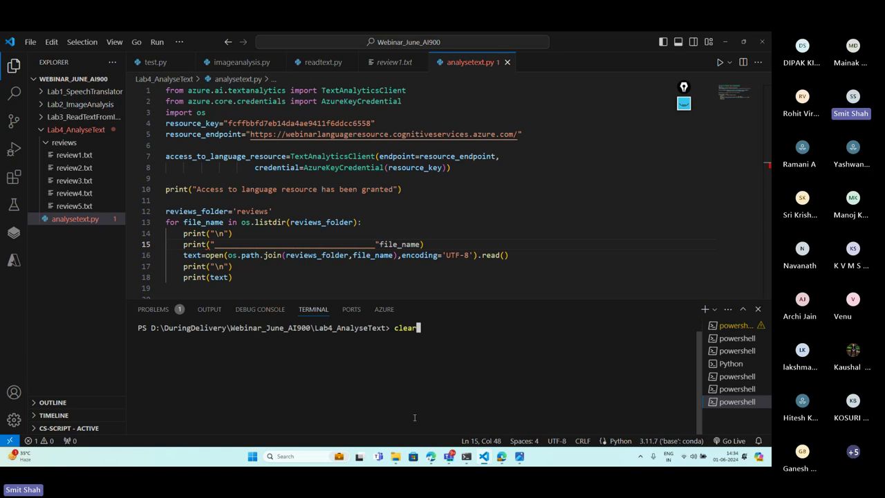
key(Up)
key(Return)
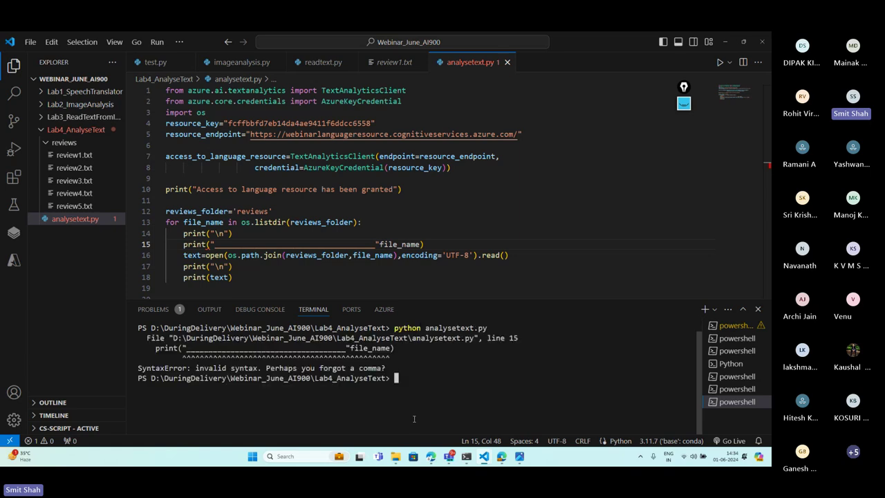
Insert a comma between the underscore string and file_name in the print call on line 15
click(380, 244)
text(,)
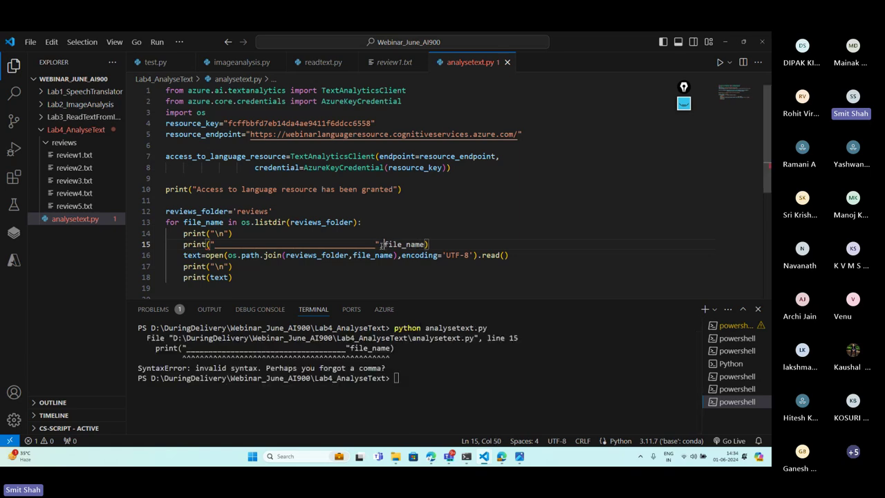
Clear the terminal and rerun python analysetext.py to test the comma-separated underscore string and file name
click(443, 380)
text(cls)
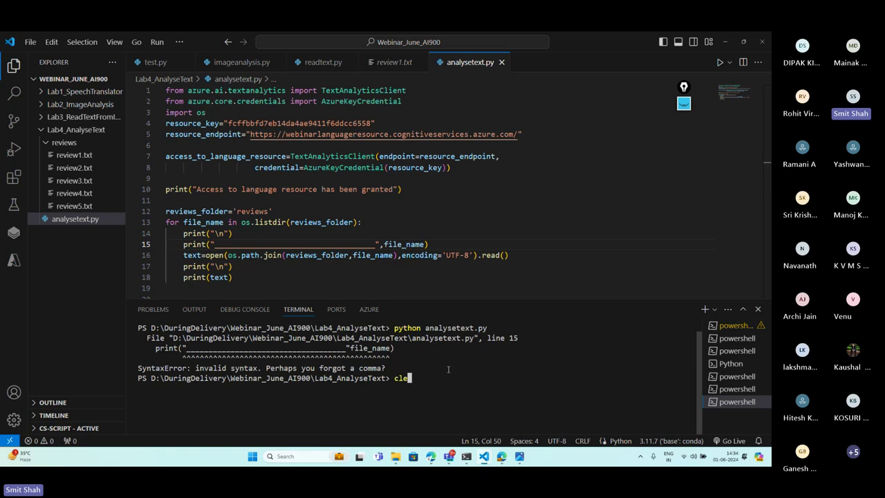
key(Return)
key(Up)
key(Up)
key(Return)
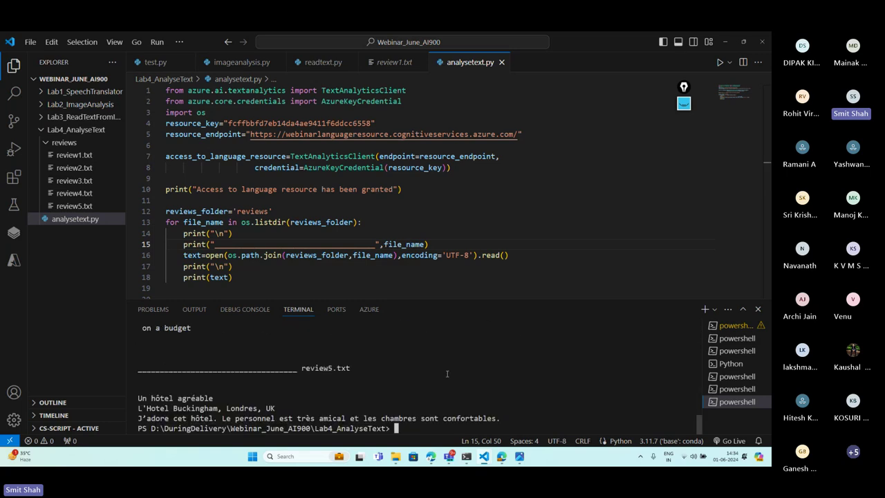
scroll(368, 377, up, 10)
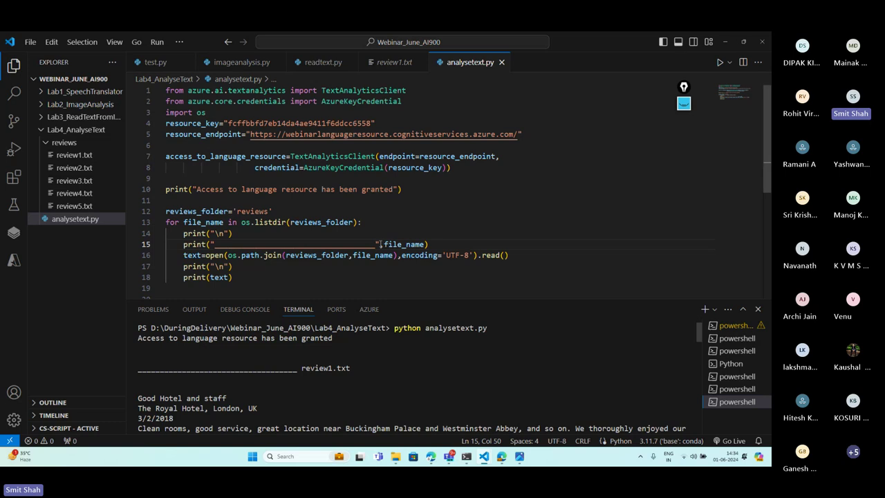
Add a \n escape at the end of the underscore string in the print call on line 15
click(375, 246)
click(302, 368)
double_click(302, 368)
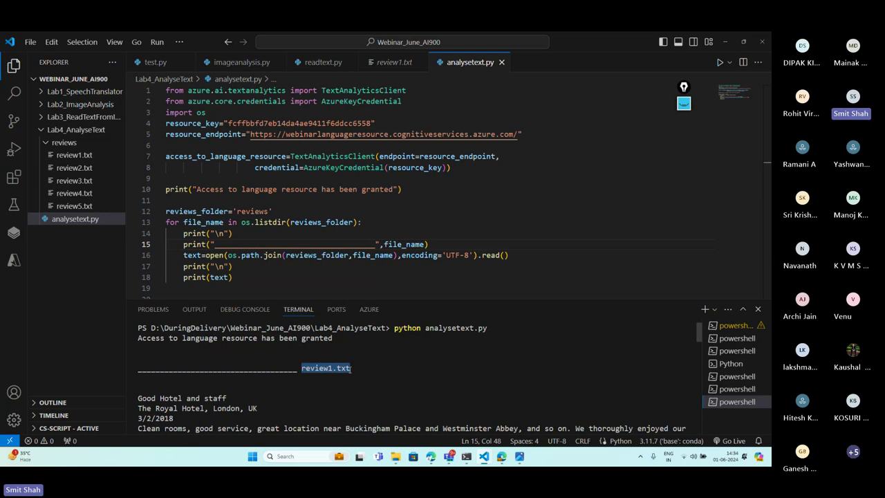
click(377, 245)
text(\n)
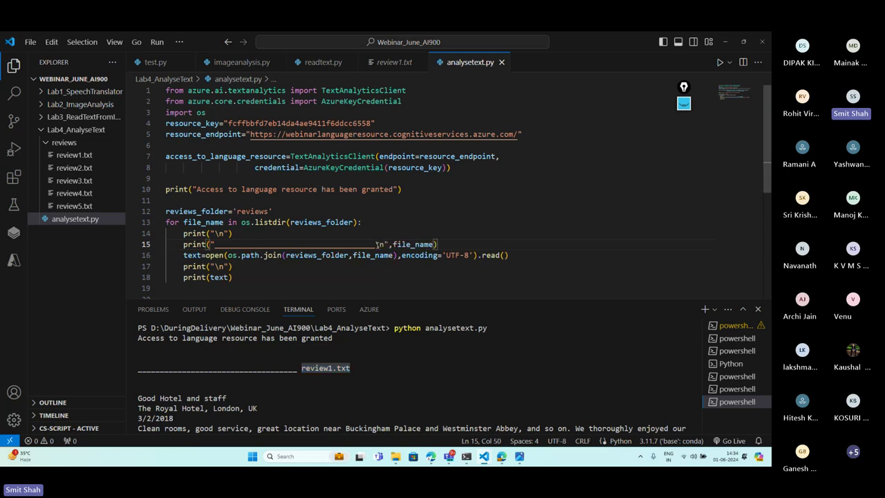
Clear the terminal and rerun python analysetext.py to test the line break between the underscores and the file names
click(388, 403)
key(Up)
key(Return)
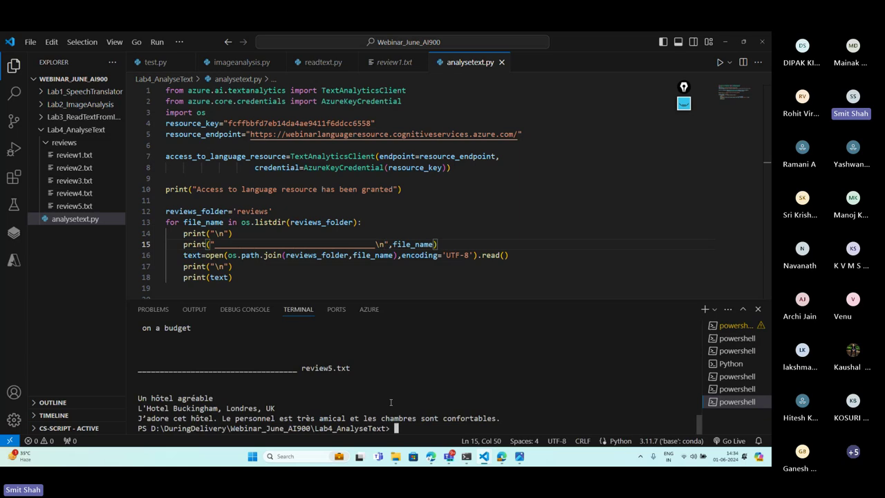
text(clear)
key(Return)
key(Up)
key(Up)
key(Return)
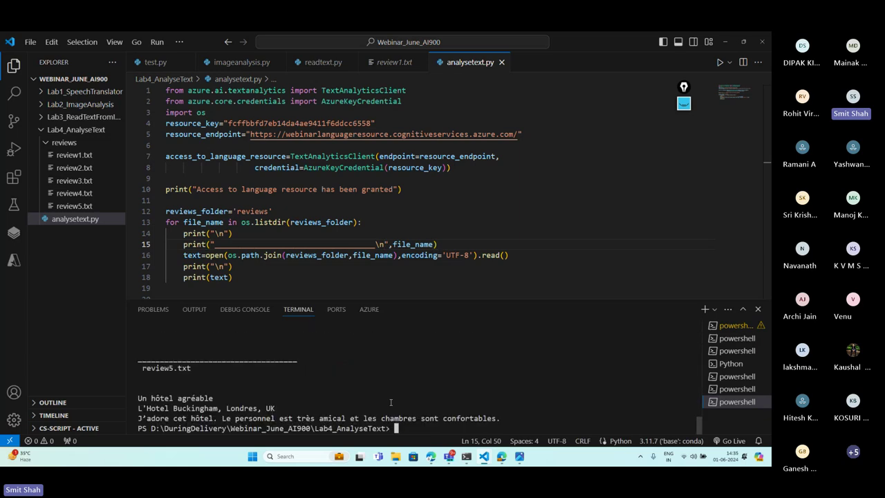
Examine the terminal output for review1.txt and review2.txt, checking the separator line, file name and review text of each
scroll(391, 402, up, 10)
drag(306, 378, 138, 377)
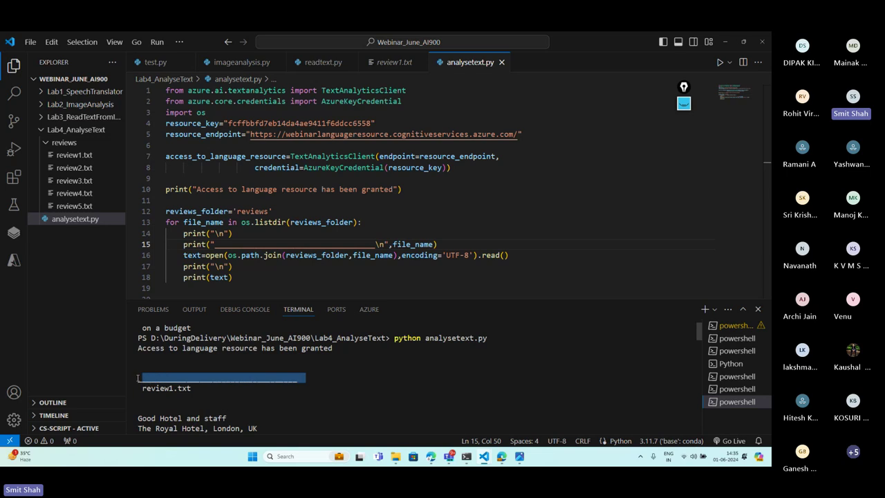
triple_click(188, 389)
click(188, 393)
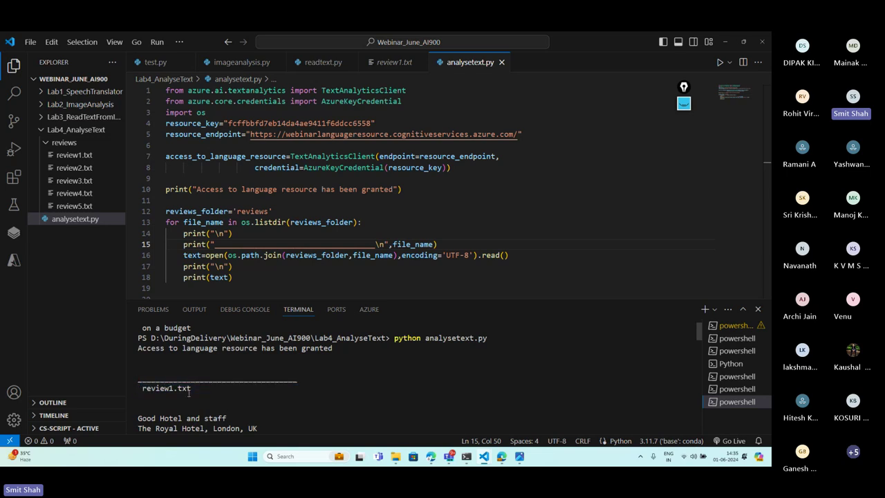
scroll(189, 392, down, 3)
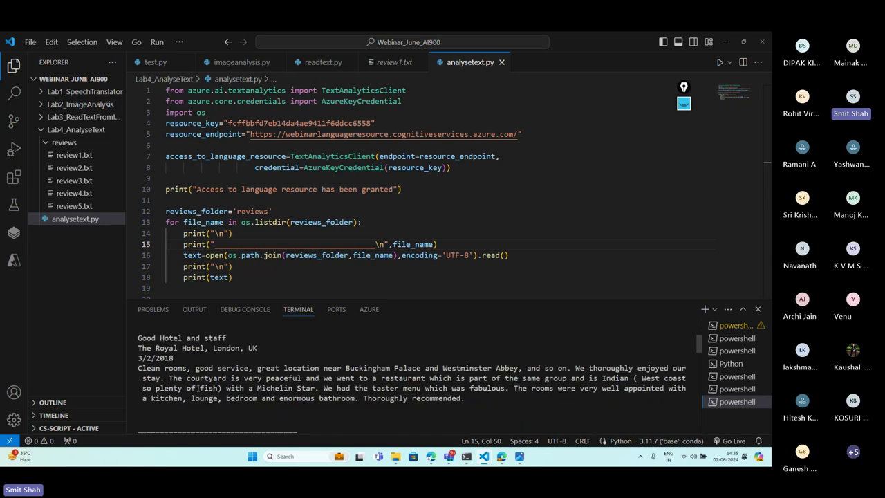
drag(470, 399, 113, 337)
scroll(412, 374, down, 3)
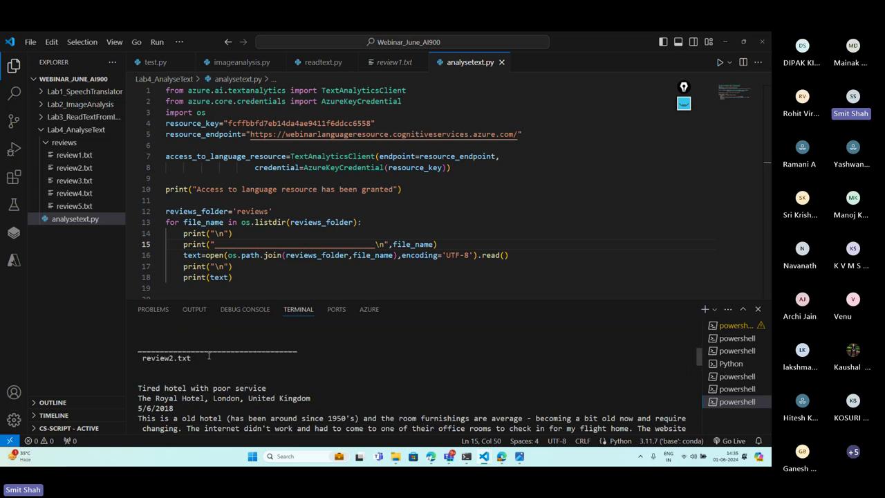
drag(191, 357, 152, 357)
scroll(207, 366, down, 3)
drag(429, 368, 137, 325)
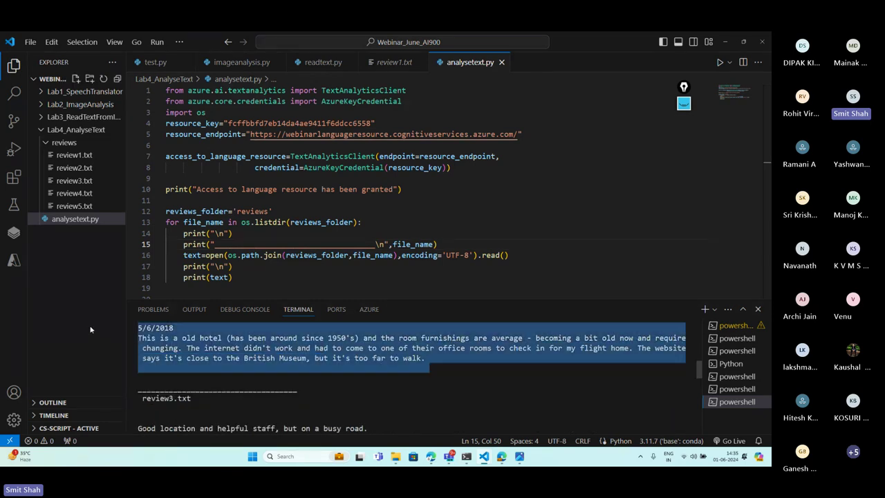
Copy the variable name access_to_language_resource from line 7 to line 20, indented inside the loop below print(text)
click(233, 278)
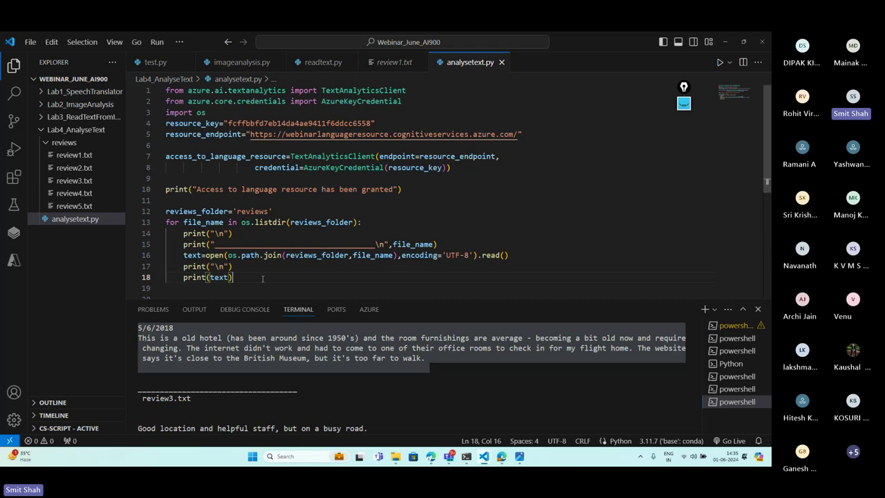
key(Return)
key(Return)
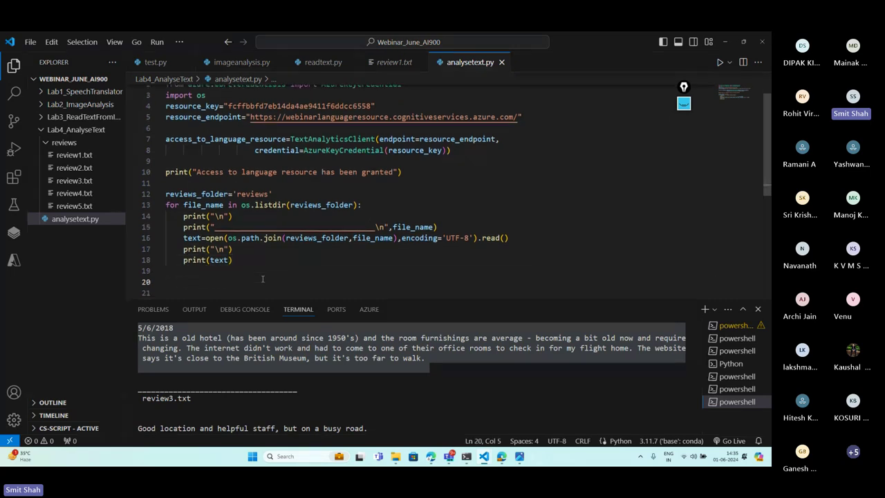
scroll(203, 222, up, 1)
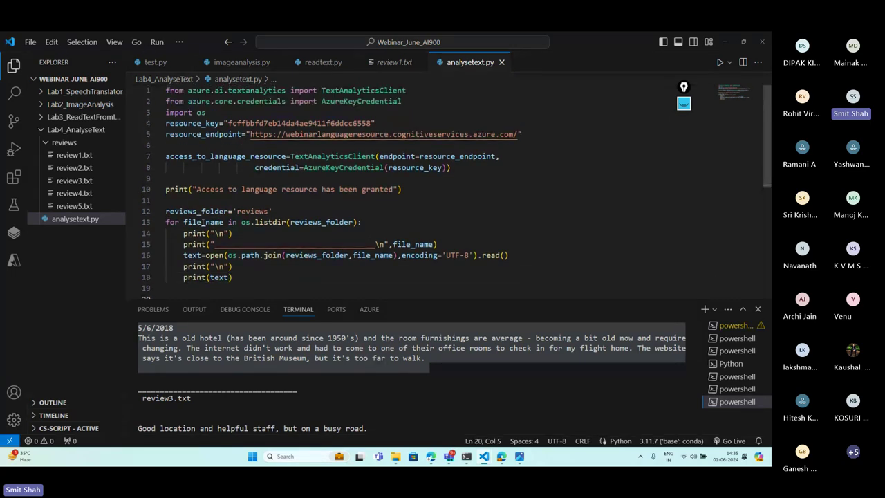
double_click(207, 157)
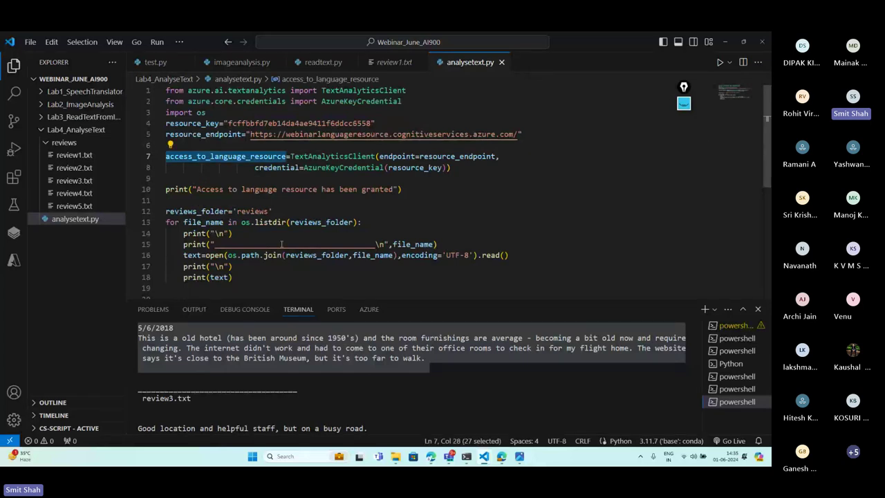
scroll(268, 263, down, 2)
key(ctrl+c)
click(268, 262)
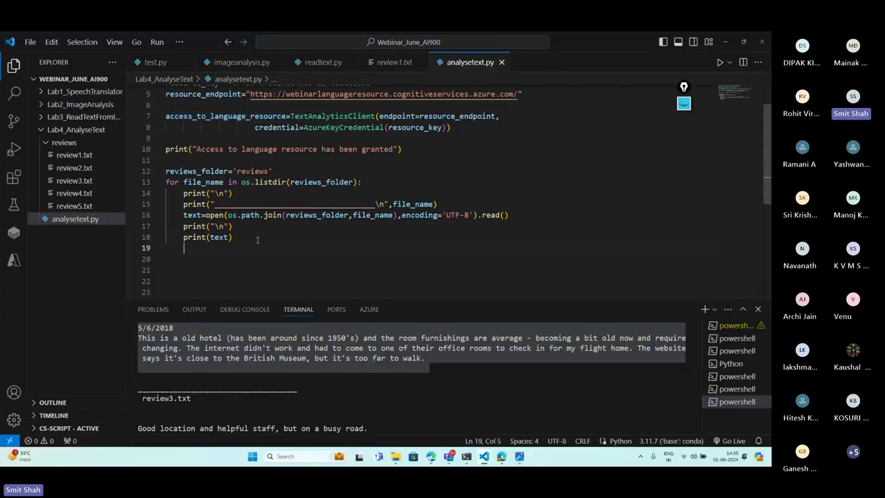
key(ctrl+v)
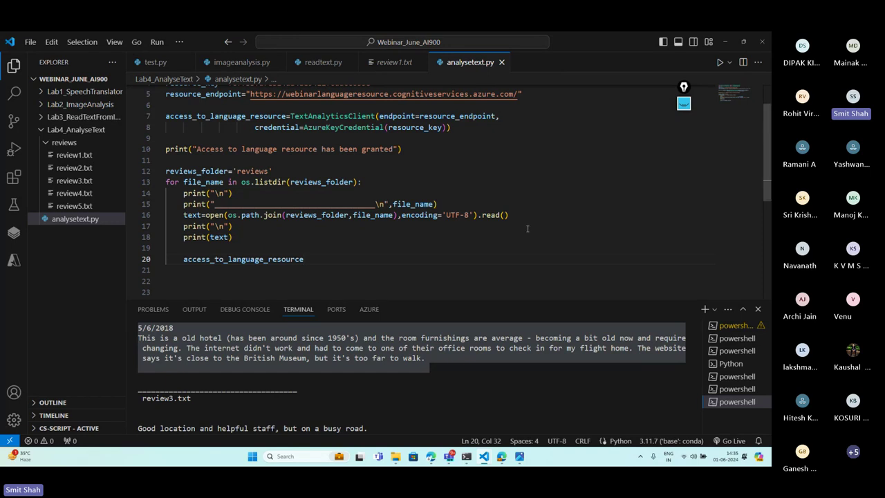
Call detect_language on access_to_language_resource in line 20 with the argument documents=[text]
text(.detec)
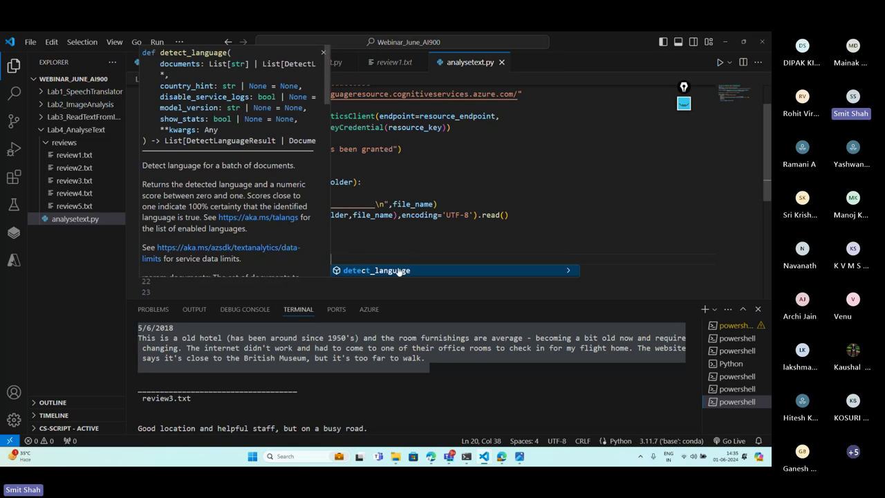
key(Tab)
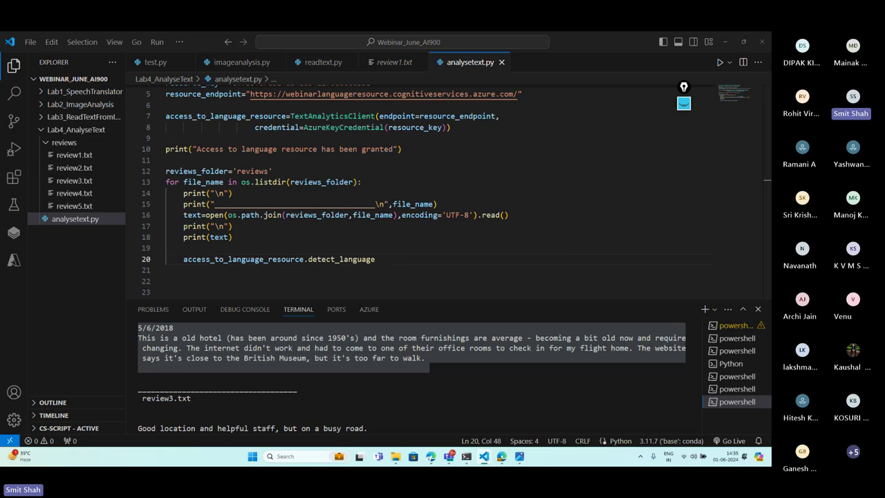
text(())
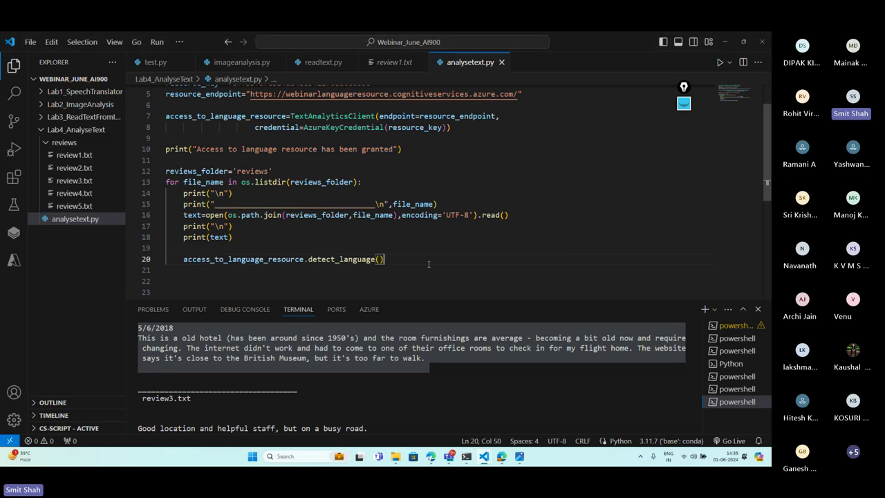
key(Left)
text(document)
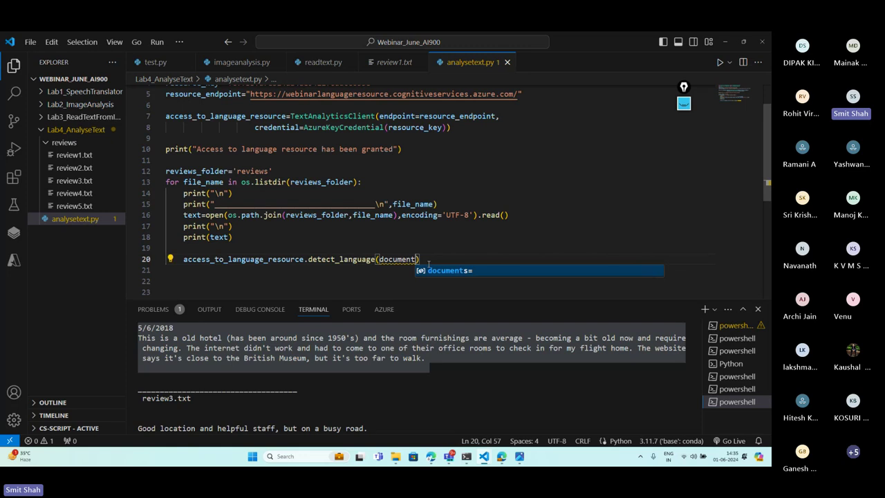
text(s=[])
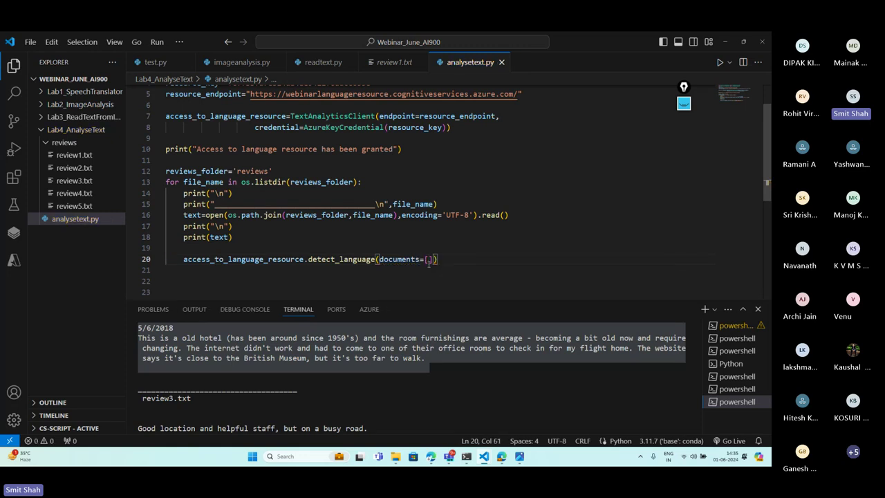
click(428, 260)
text(text)
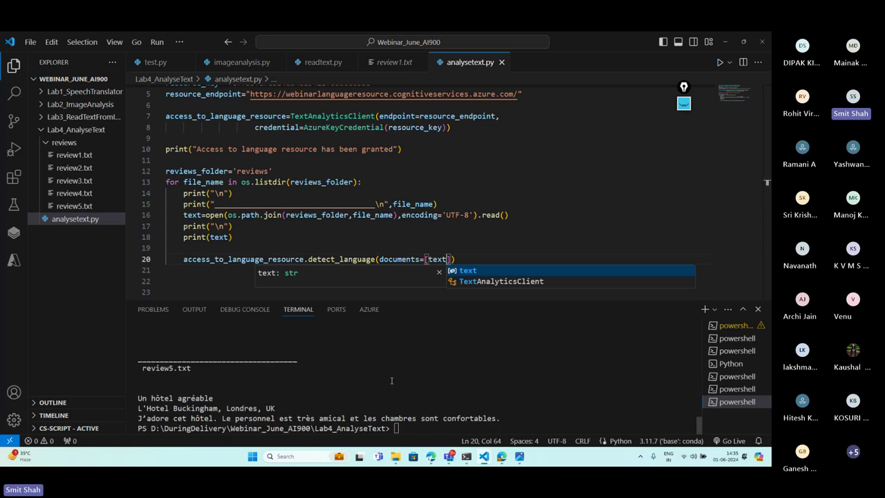
Wrap the detect_language call on line 20 in a print() statement
key(Home)
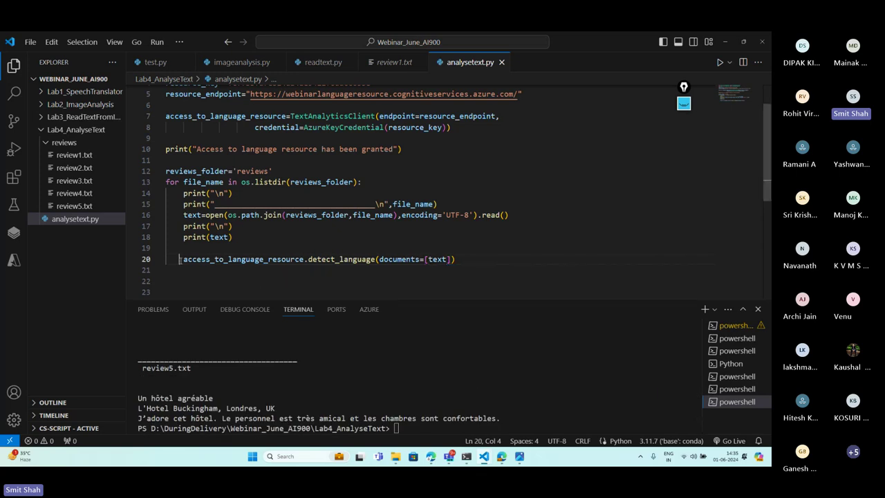
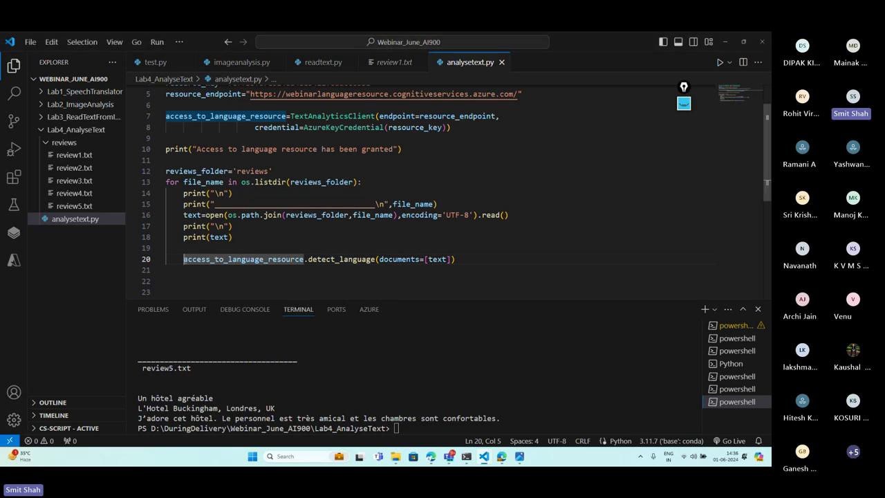
text(print()
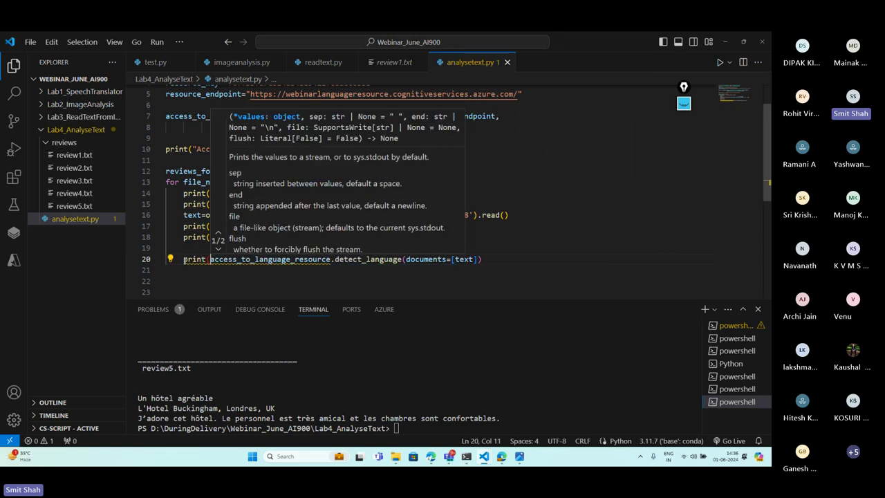
click(499, 257)
text())
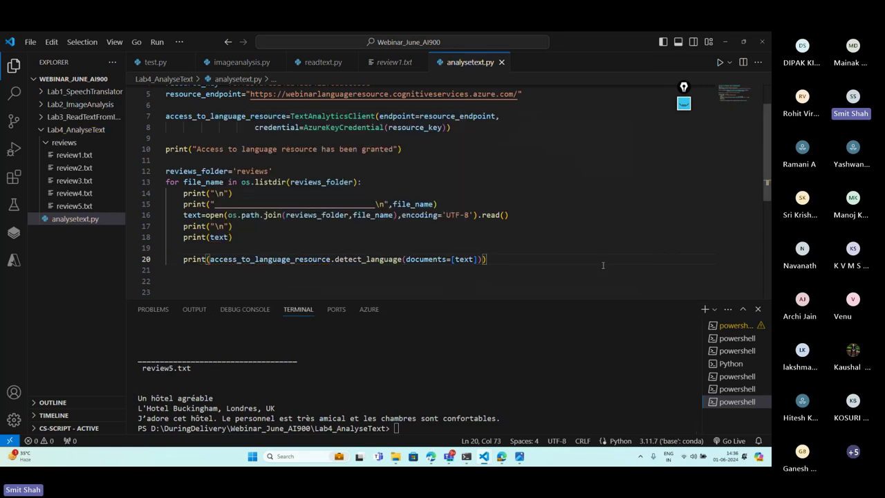
Clear the terminal, rerun python analysetext.py and examine the DetectLanguageResult printed under the last reviews
click(432, 419)
text(clear)
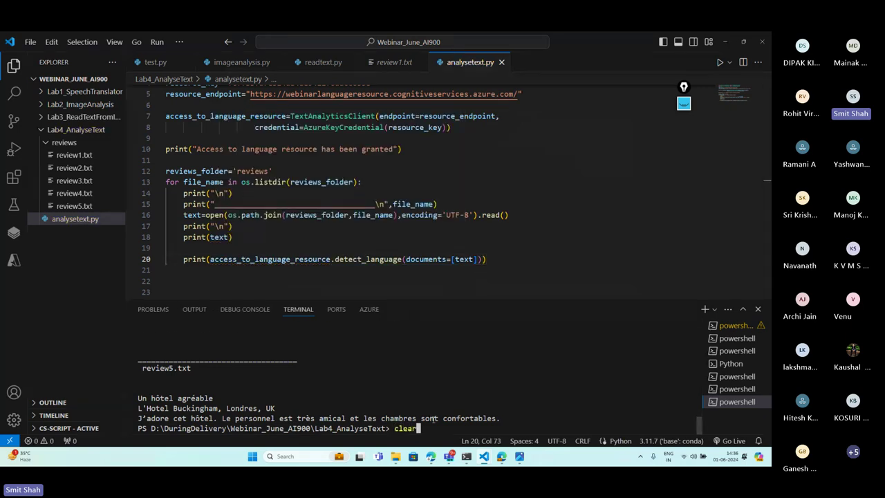
key(Return)
key(Up)
key(Return)
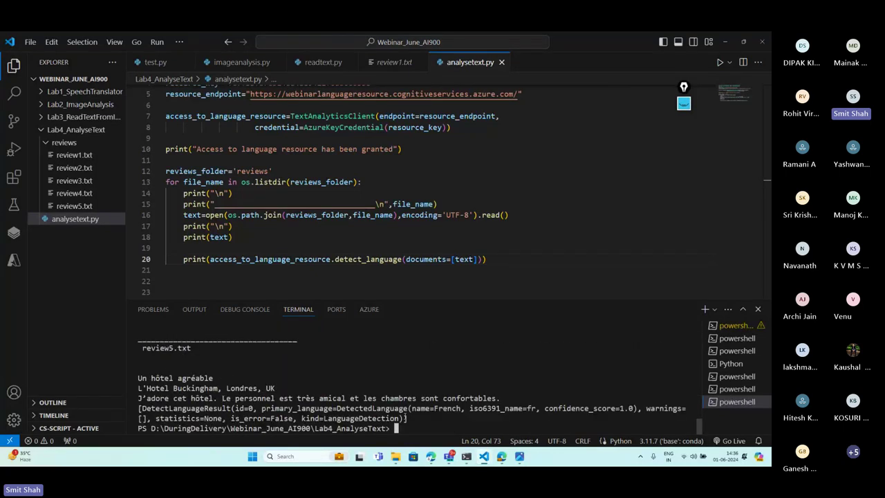
drag(409, 419, 137, 414)
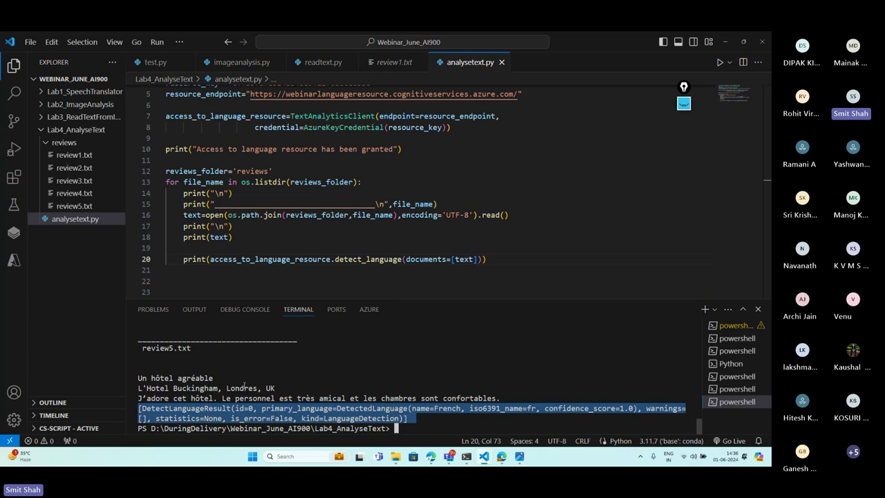
scroll(244, 385, up, 1)
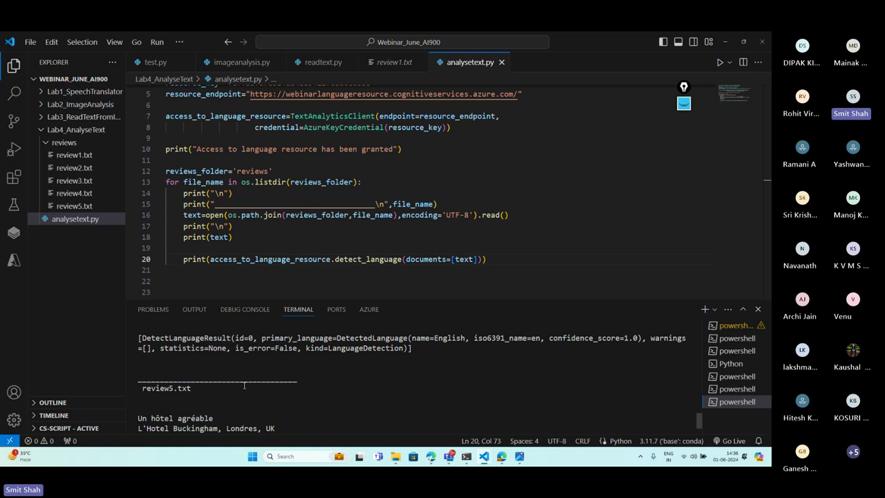
scroll(244, 385, up, 1)
key(ctrl+c)
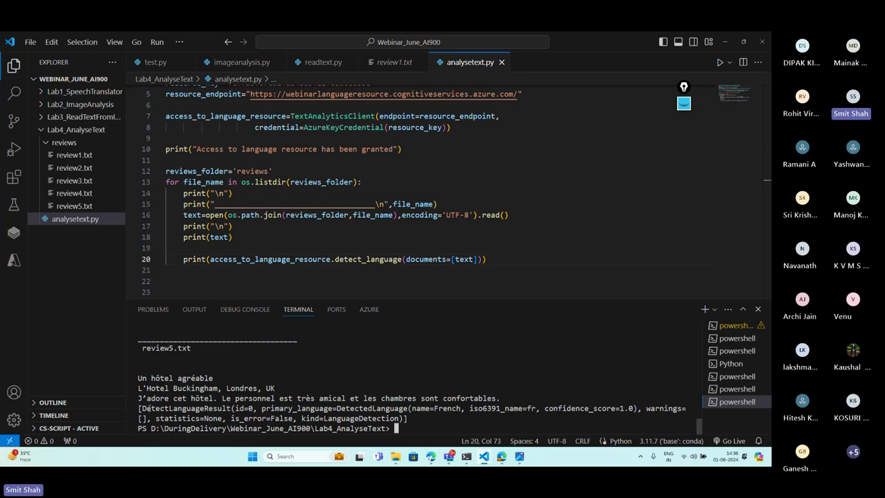
drag(138, 409, 418, 417)
key(ctrl+c)
Try to take the first result by appending the index [0] after the whole print() statement on line 20
click(489, 260)
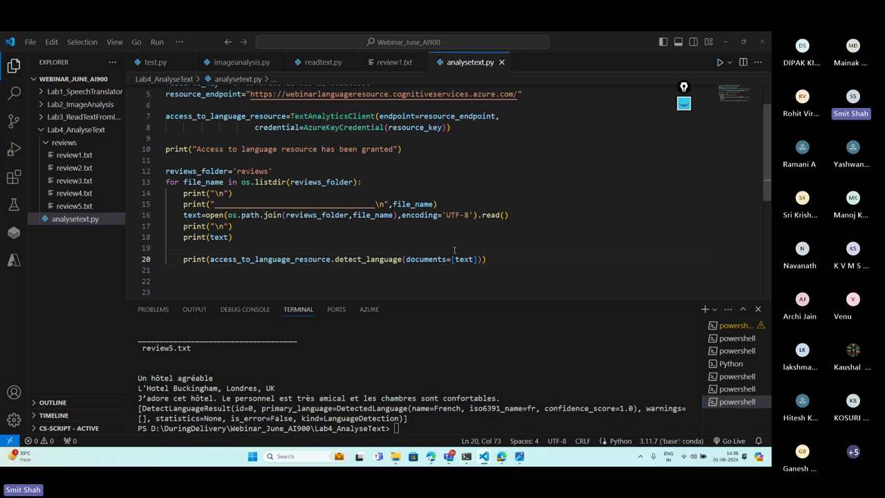
text([)
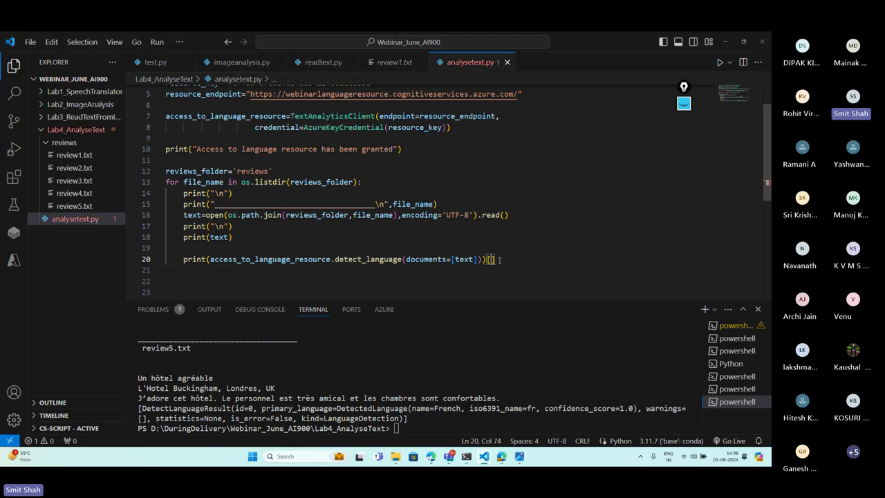
text(0)
Clear the terminal and run python analysetext.py with the index placed outside print()
click(444, 404)
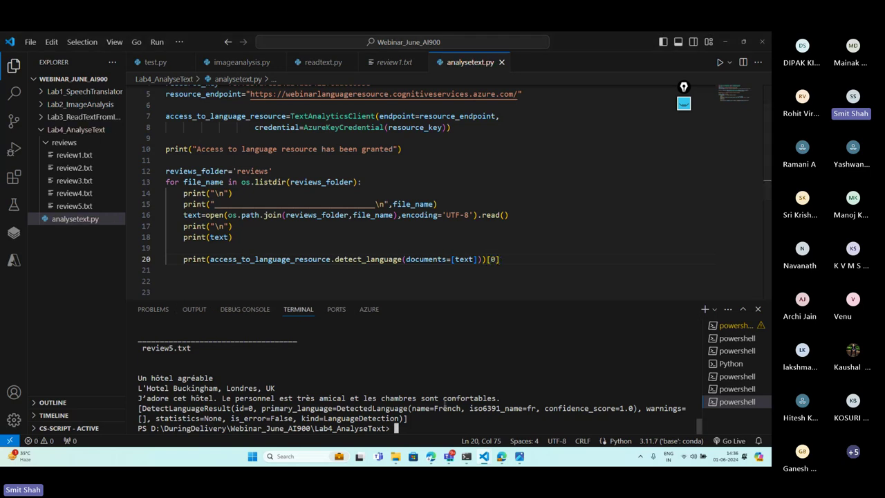
text(clear)
key(Return)
key(Up)
key(Up)
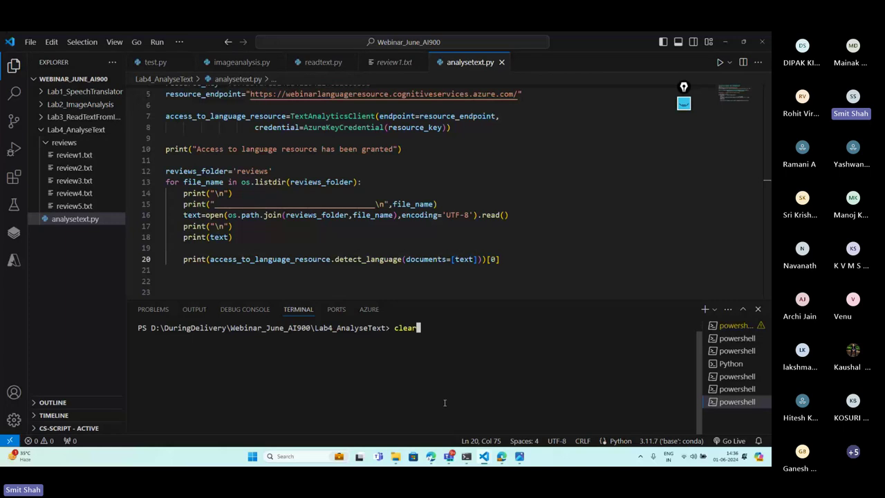
key(Return)
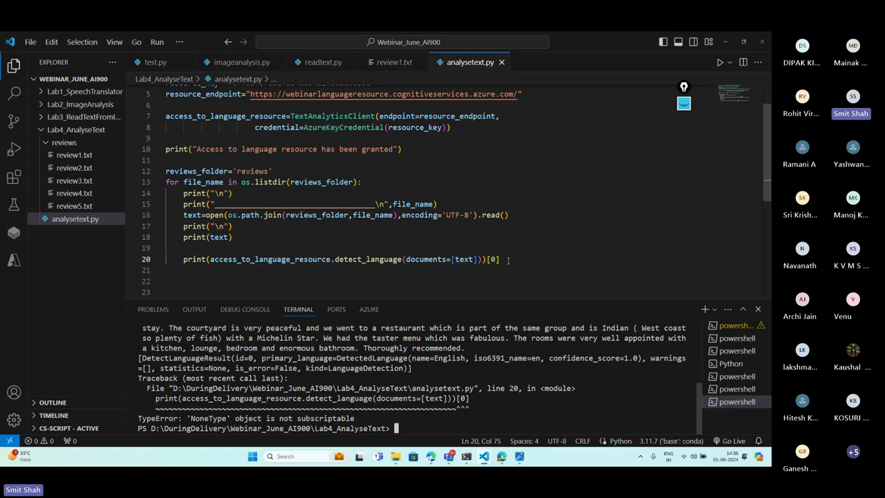
Move the index [0] on line 20 inside print(), directly after the detect_language(documents=[text]) call
key(BackSpace)
key(BackSpace)
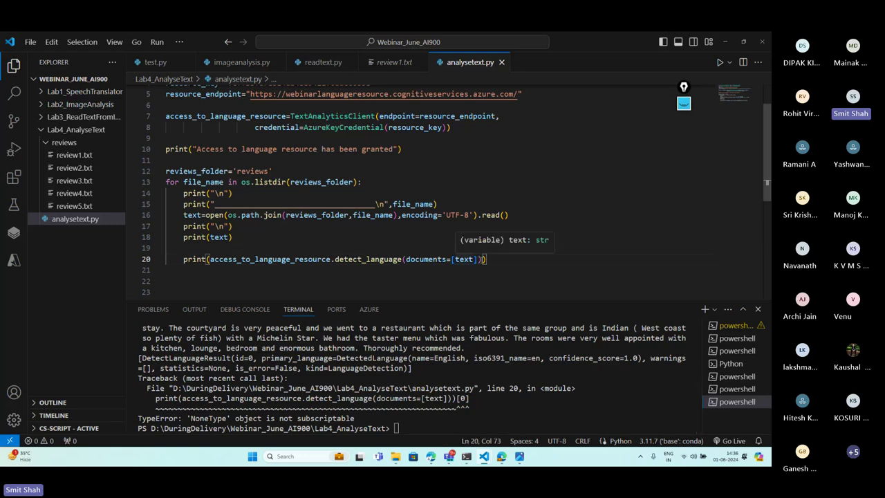
text([0)
Clear the terminal and rerun python analysetext.py with the index inside print()
click(477, 399)
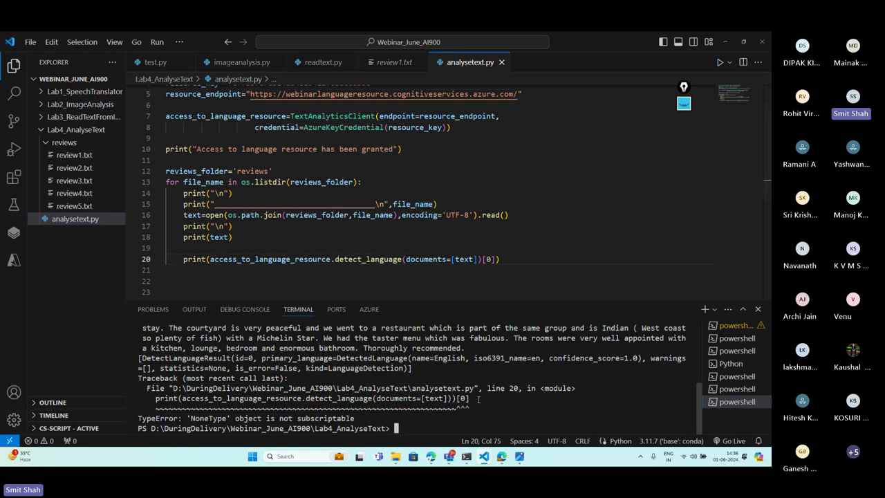
text(cls)
key(Return)
key(Up)
key(Up)
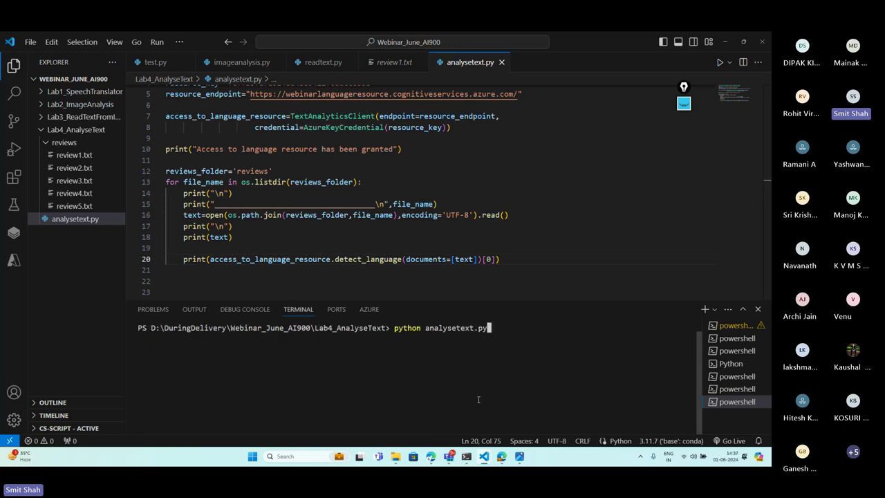
key(Return)
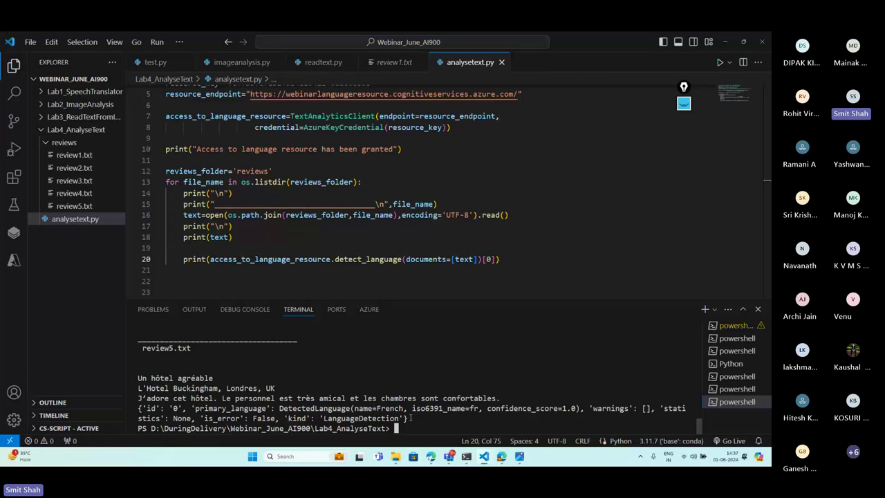
Examine the detection results printed under review5.txt and the review before it, comparing their language name entries
drag(410, 418, 138, 408)
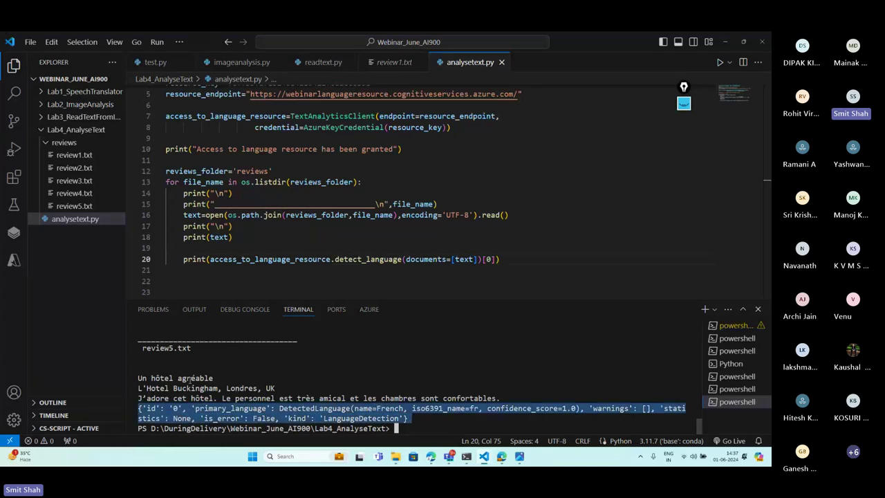
scroll(279, 369, up, 2)
drag(423, 348, 135, 340)
right_click(256, 374)
scroll(363, 403, down, 2)
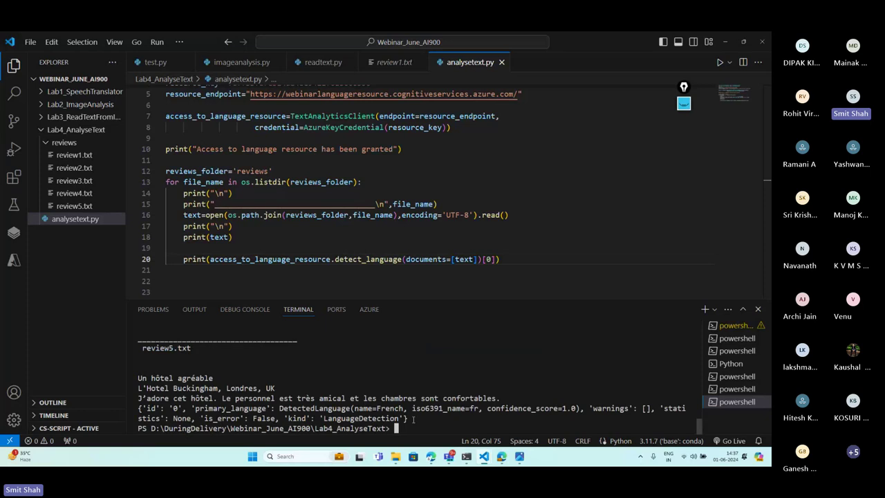
drag(414, 418, 123, 415)
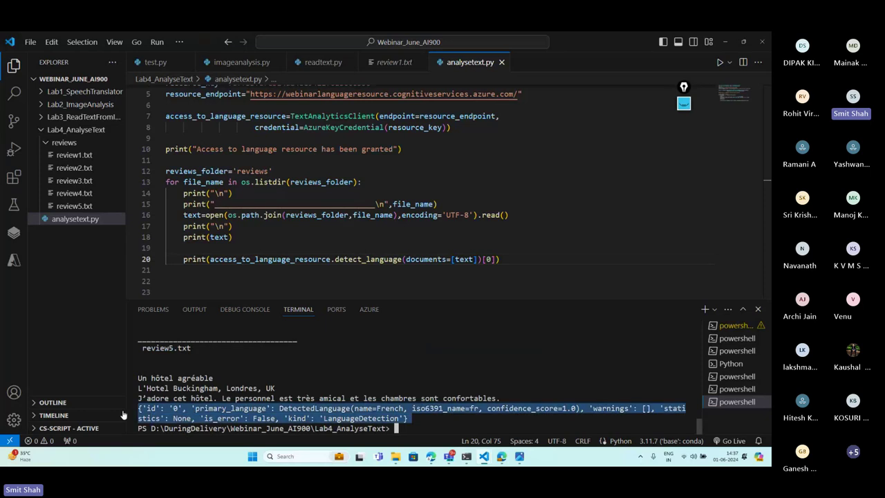
right_click(368, 409)
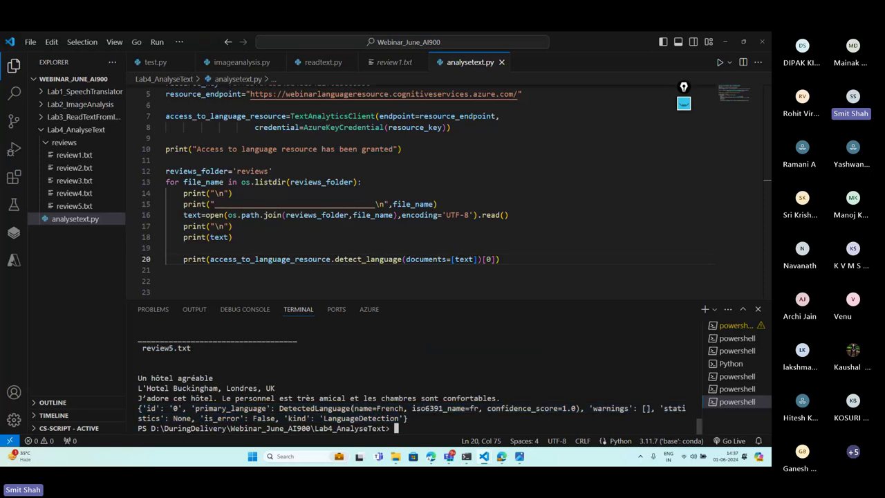
drag(353, 408, 404, 409)
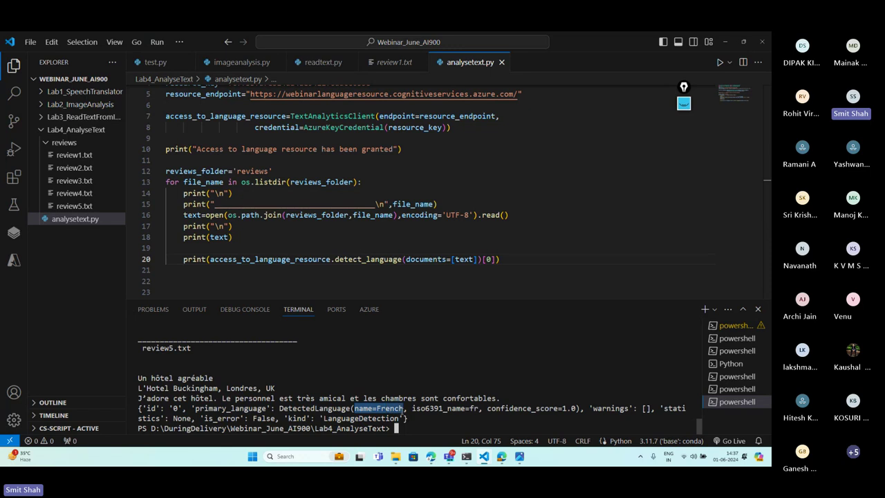
scroll(374, 378, up, 3)
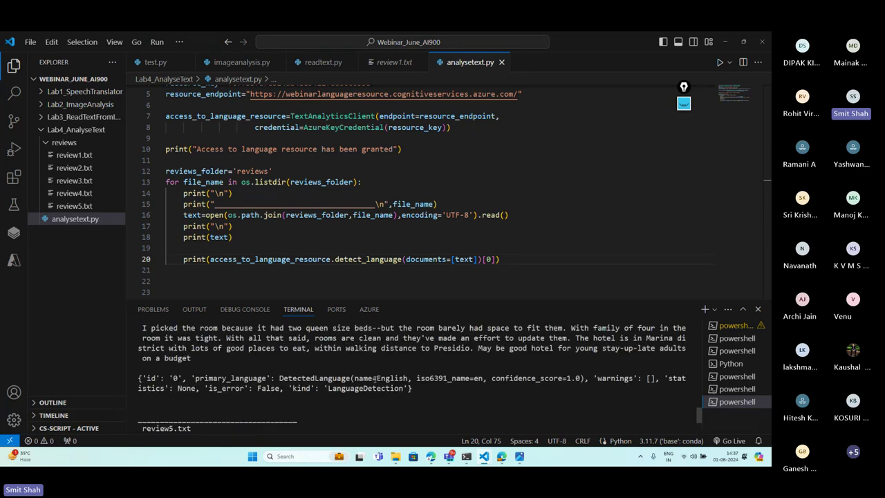
drag(354, 378, 409, 378)
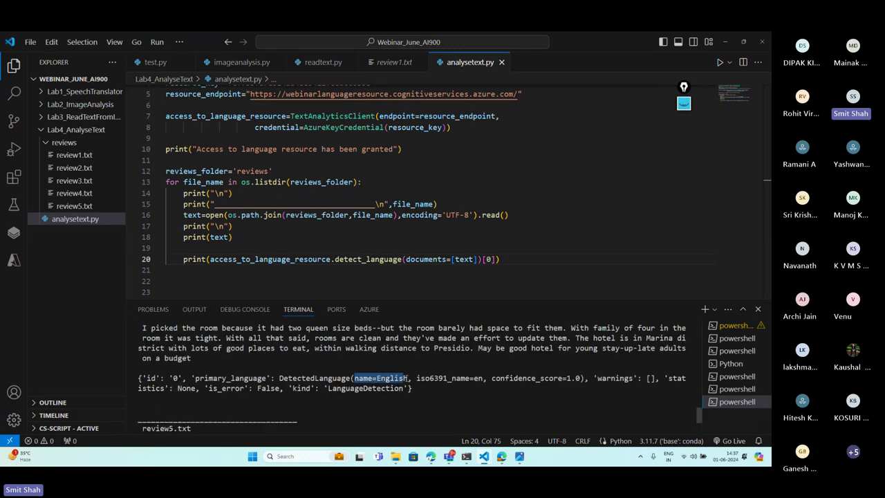
scroll(398, 387, down, 3)
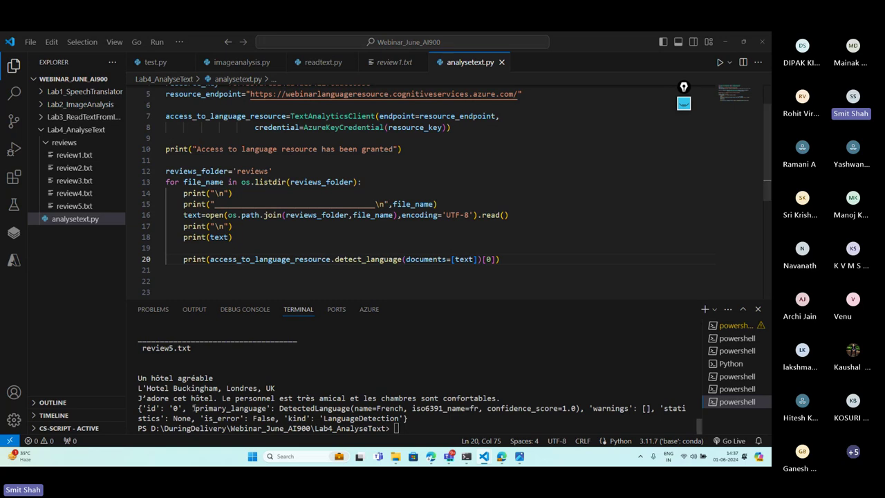
Add the key ["primary_language"] after [0] in the print statement on line 20
drag(193, 408, 272, 409)
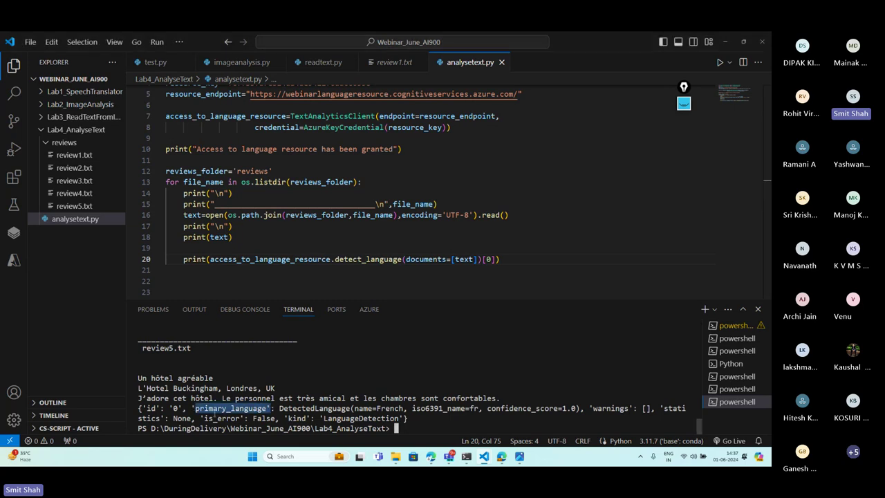
key(ctrl+c)
click(499, 259)
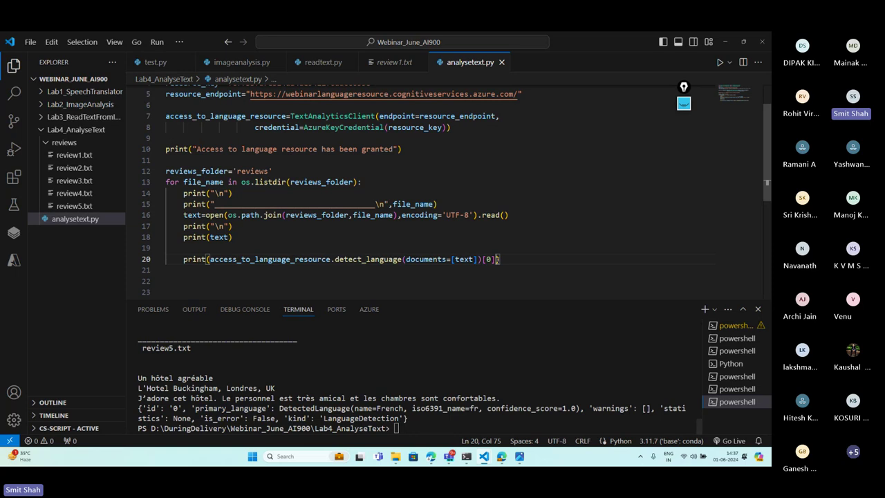
text(["primary_l)
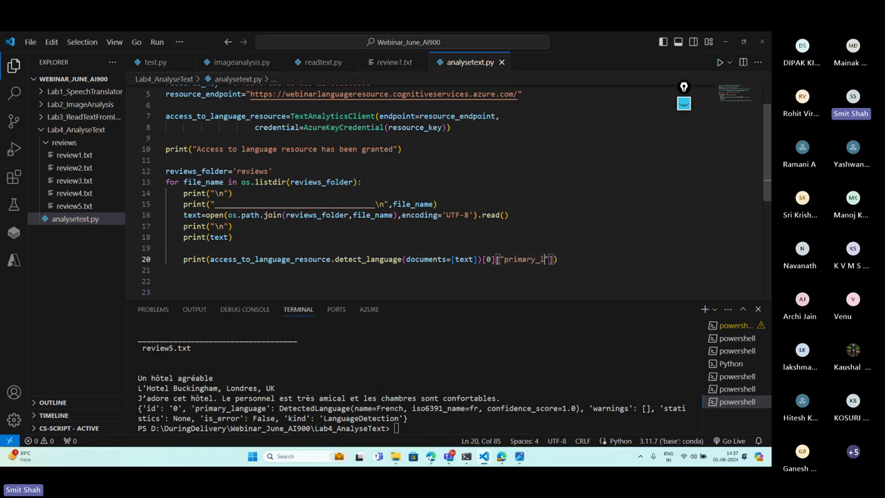
text(anguage)
Clear the terminal and rerun python analysetext.py to print only the primary language entry of each review
mouse_move(466, 456)
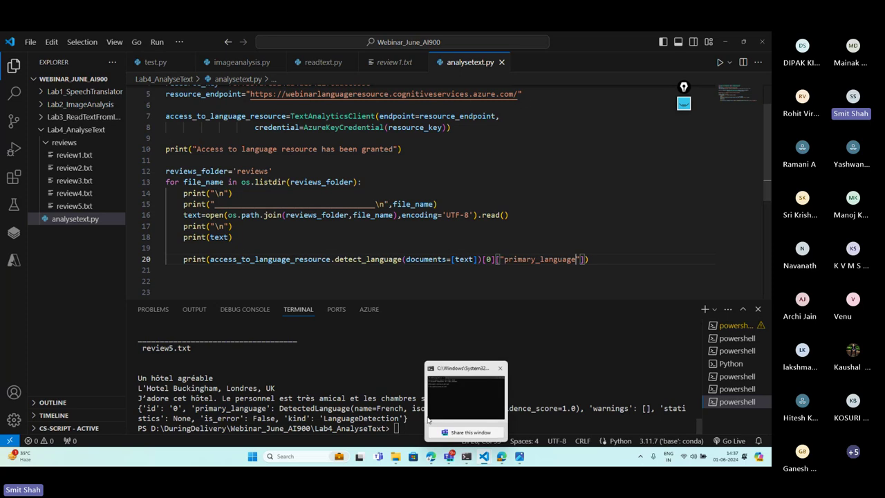
click(399, 418)
text(clear)
key(Return)
key(Up)
key(Up)
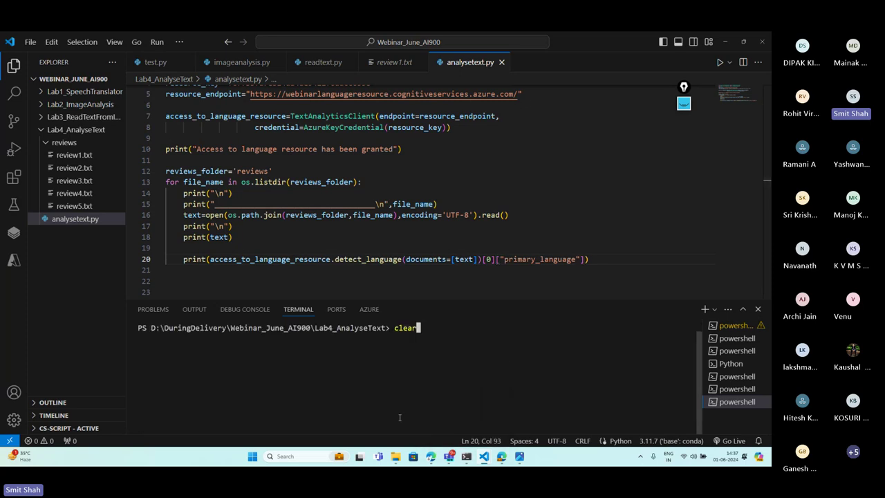
key(Return)
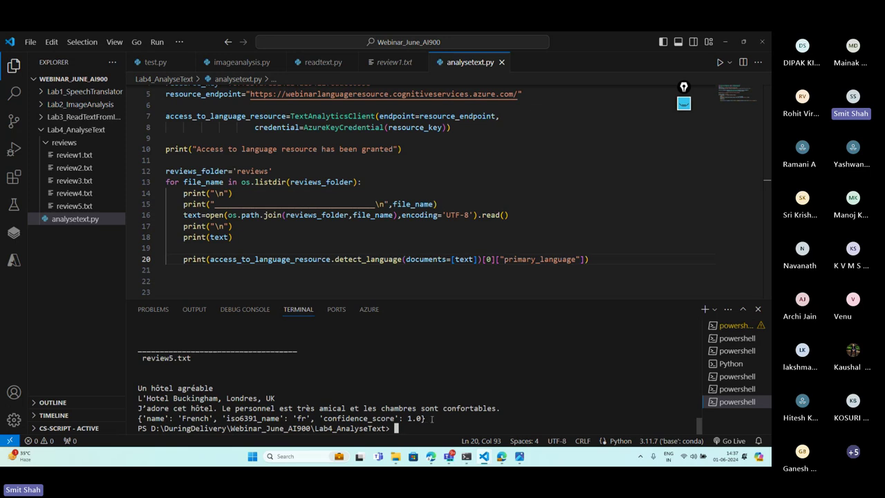
Examine the name, iso6391_name and confidence_score entries printed under the last reviews
drag(432, 419, 138, 418)
scroll(227, 393, up, 1)
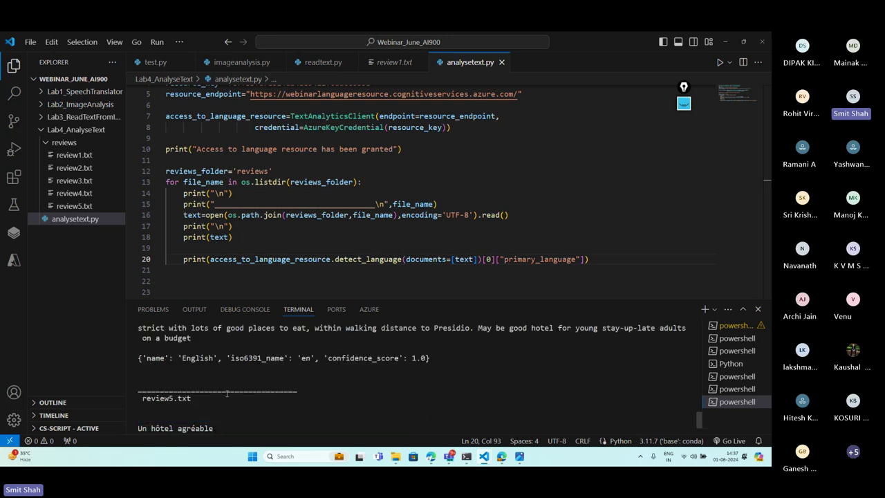
scroll(431, 366, down, 1)
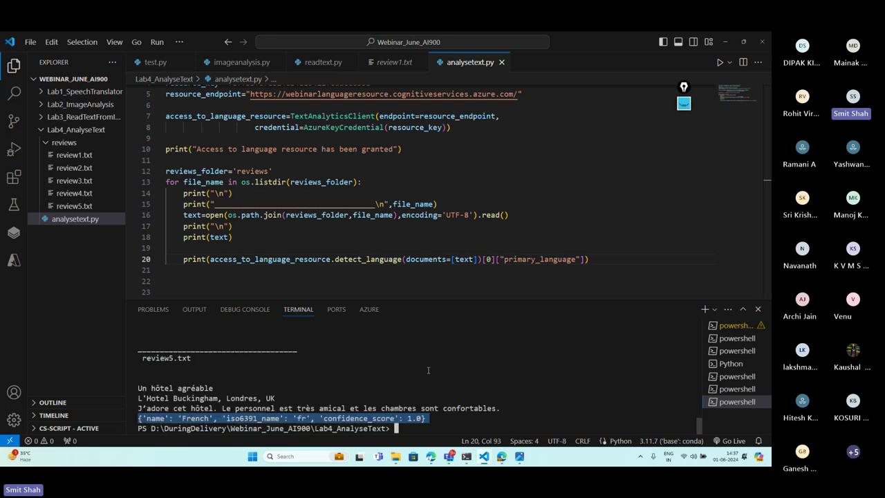
double_click(195, 418)
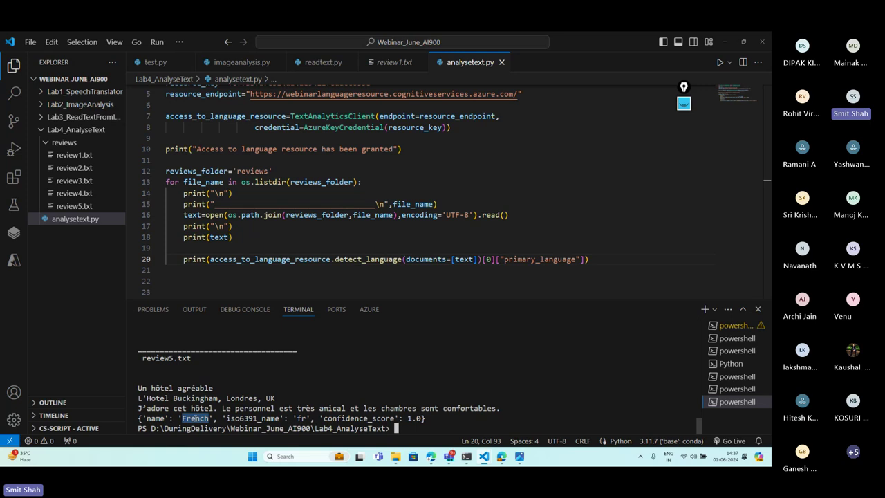
drag(293, 418, 312, 419)
click(314, 418)
drag(319, 419, 426, 418)
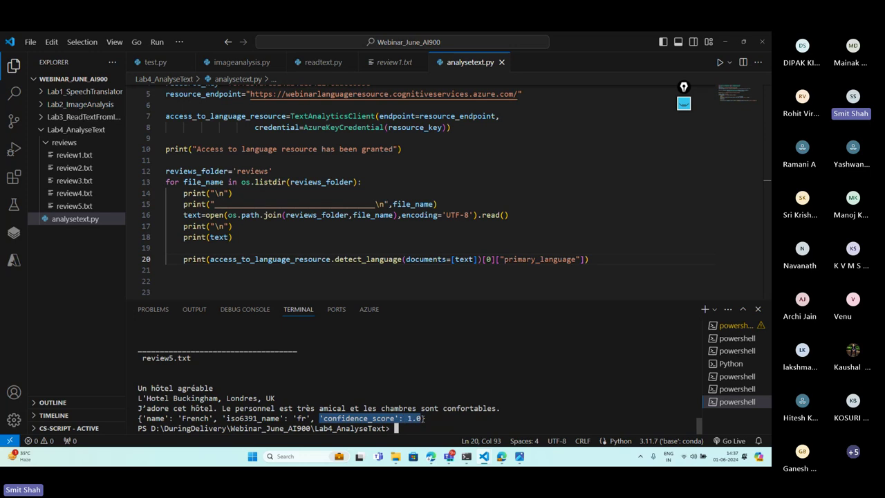
scroll(403, 406, up, 1)
scroll(398, 398, down, 1)
scroll(397, 398, up, 1)
scroll(388, 398, down, 1)
click(144, 419)
drag(144, 419, 211, 419)
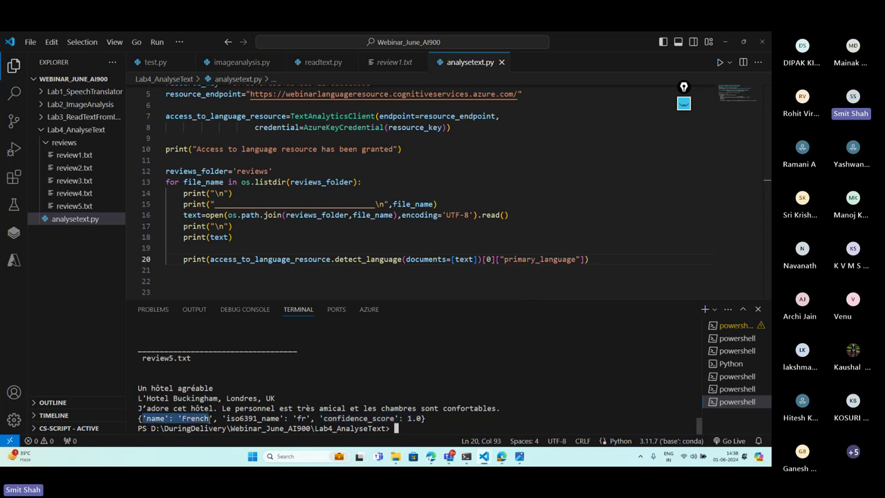
Add the key ["name"] after ["primary_language"] inside the print statement on line 20
click(586, 260)
text([])
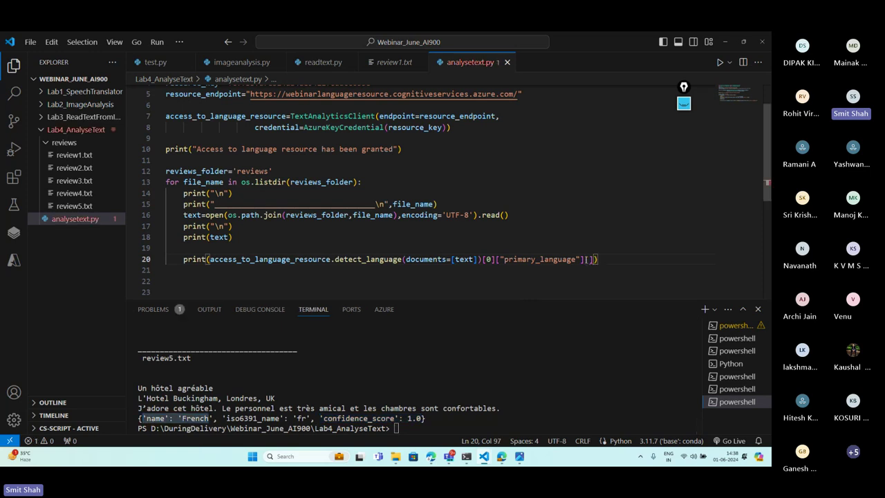
text("name)
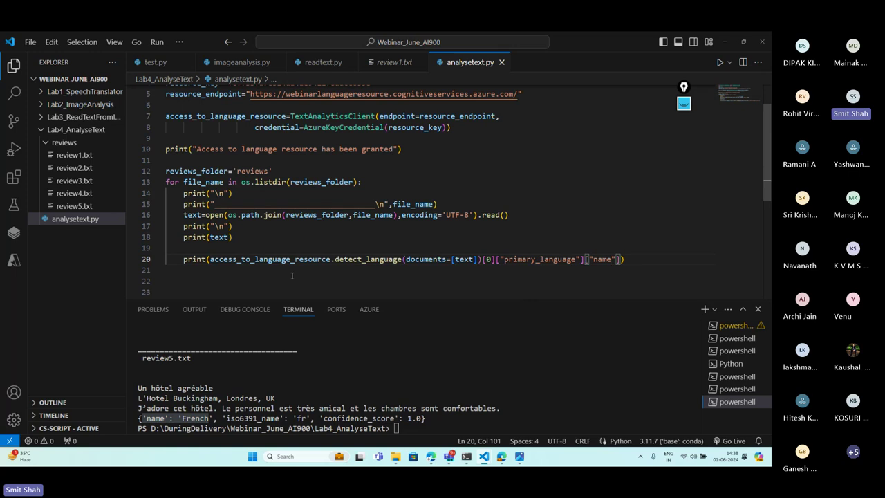
Insert the label "Language Detected: " and a comma as the first argument of print() on line 20
click(210, 259)
text(f")
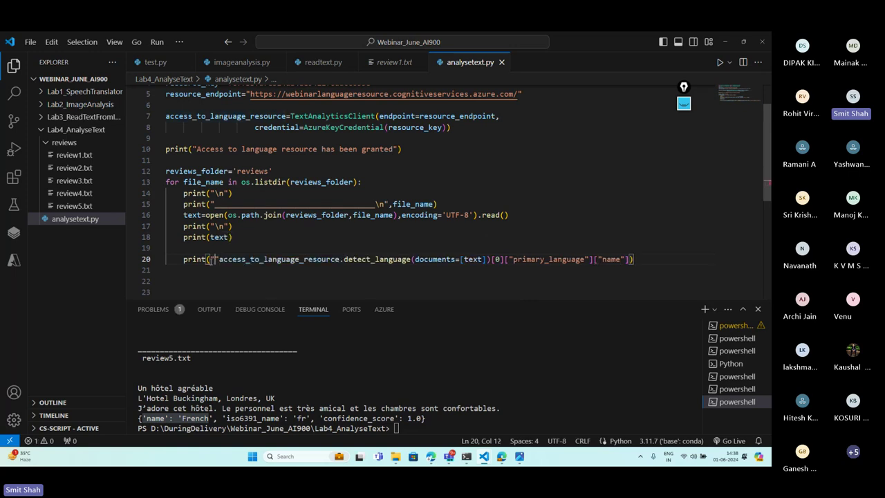
text("Language )
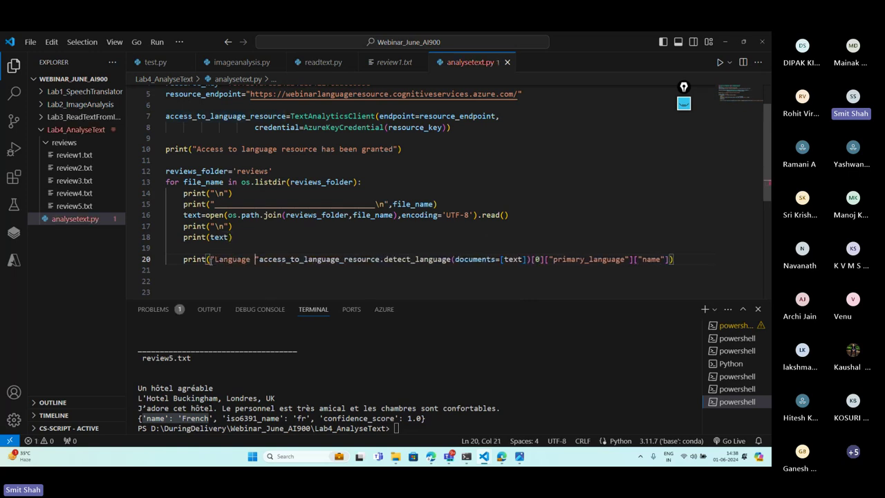
text(Detetc)
key(BackSpace)
key(BackSpace)
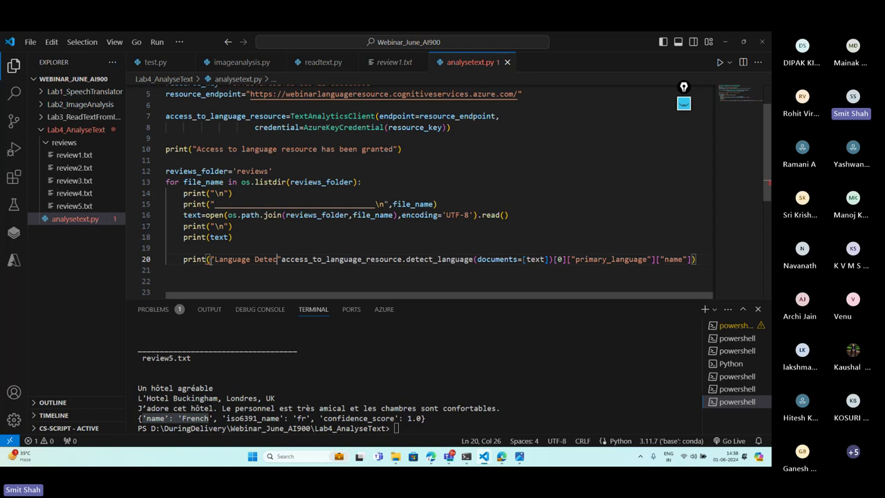
text(cted:)
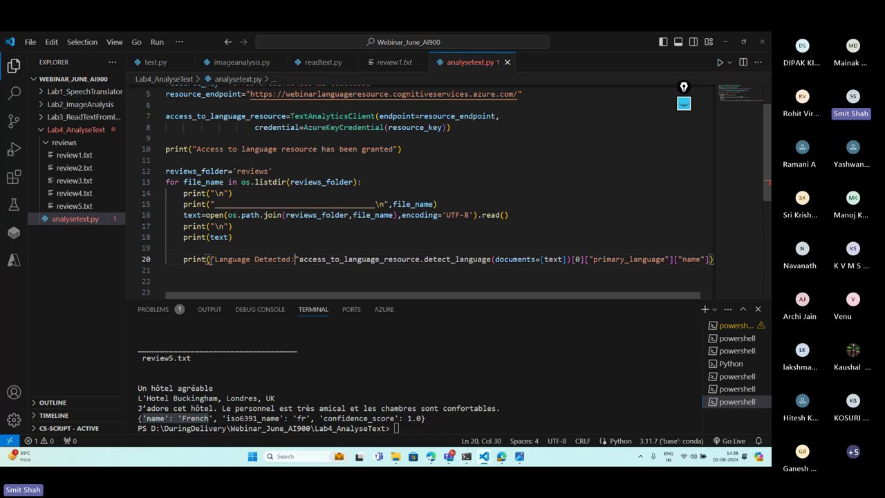
text( ",)
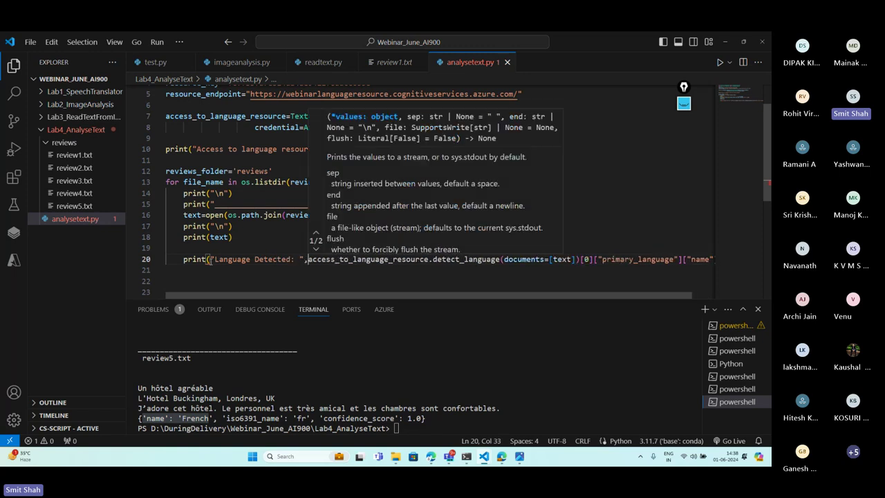
Clear the terminal and rerun python analysetext.py to print the labelled language name of each review
click(447, 420)
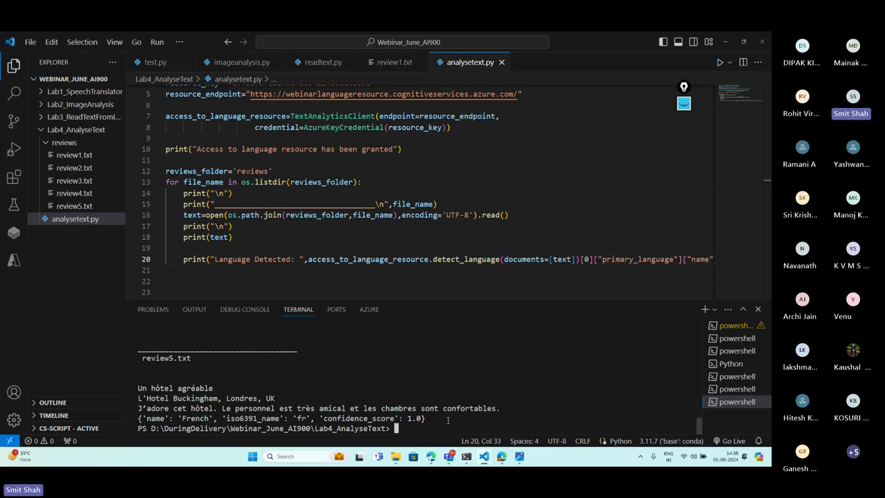
text(clear)
key(Return)
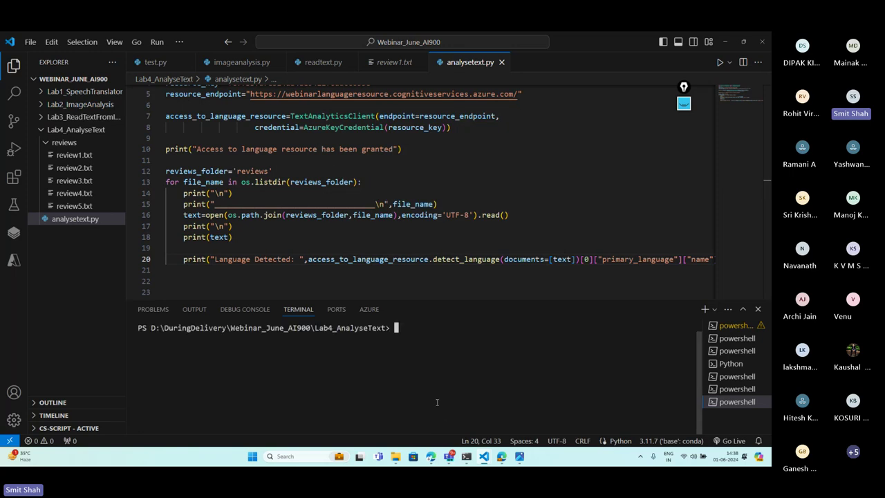
key(Up)
key(Up)
key(Return)
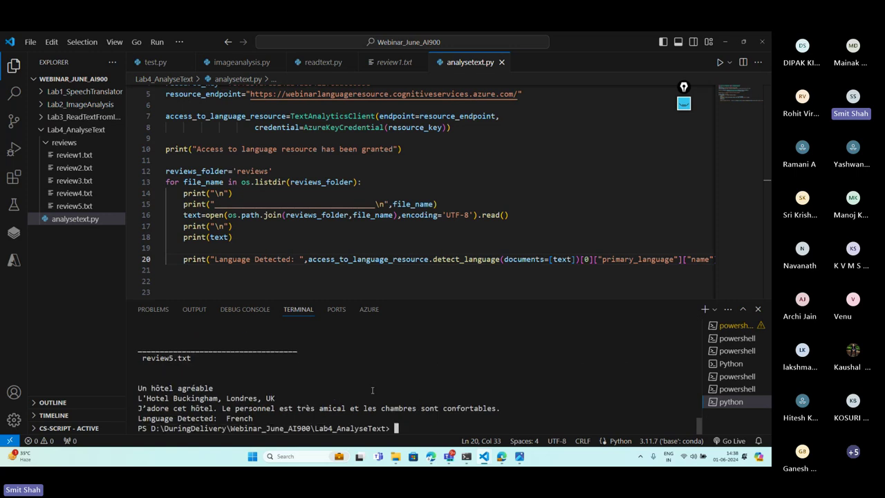
Examine the "Language Detected" line printed under each review from review1.txt to review5.txt in an enlarged terminal
scroll(372, 391, up, 15)
scroll(366, 366, down, 1)
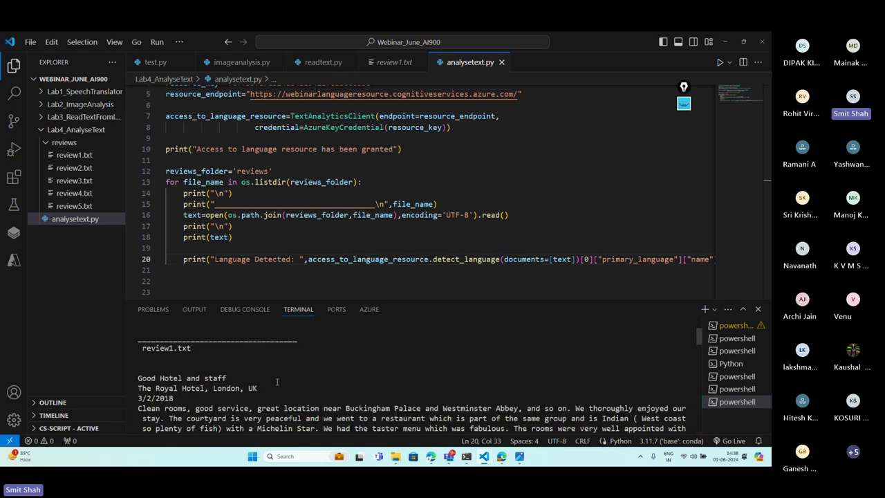
drag(352, 302, 437, 104)
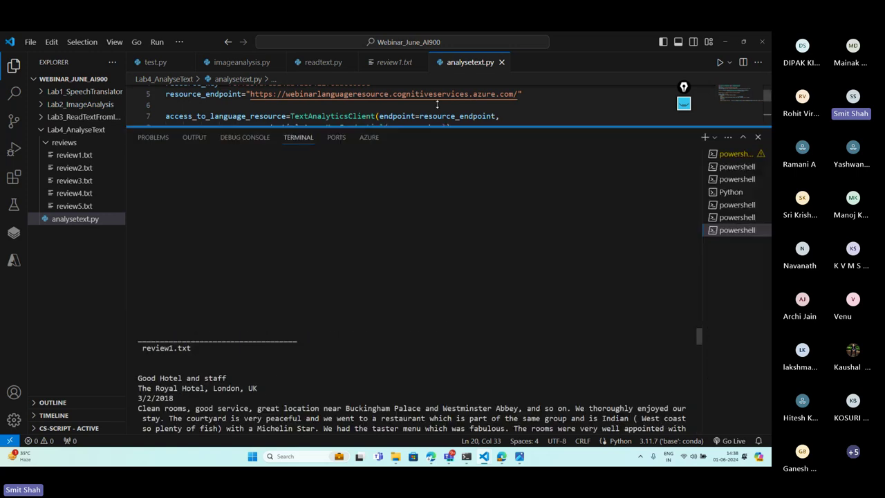
drag(266, 247, 136, 249)
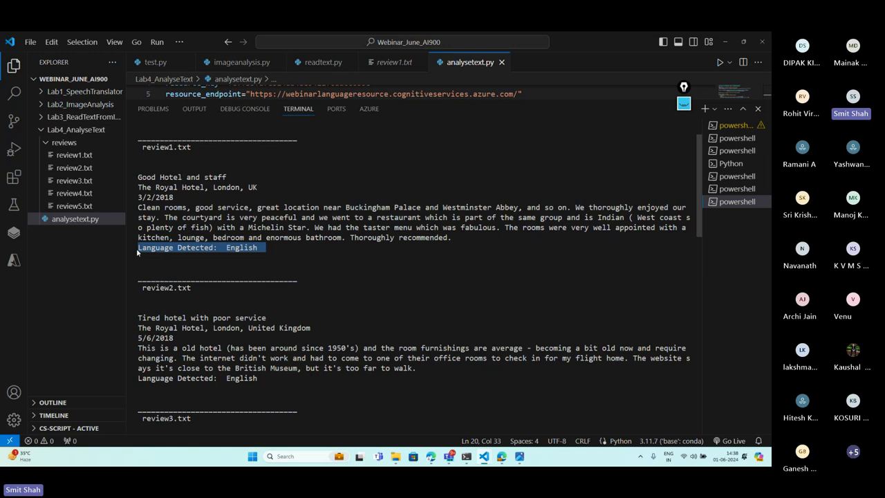
drag(262, 378, 136, 378)
scroll(255, 371, down, 4)
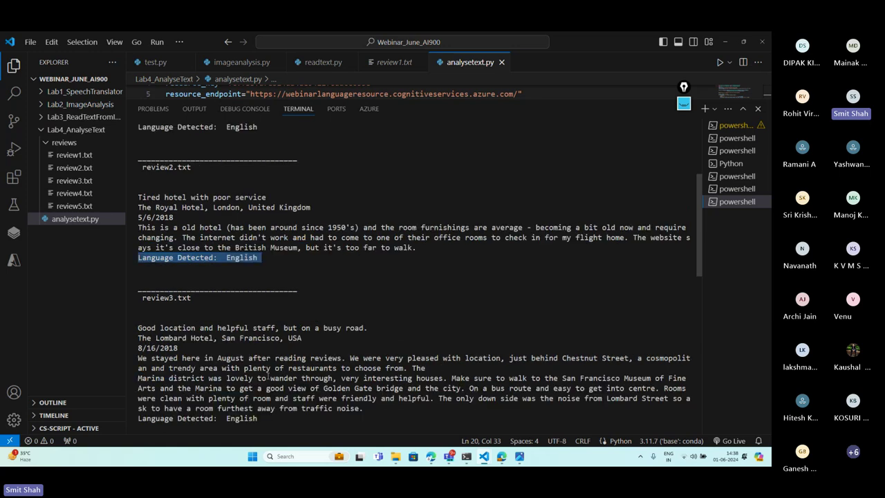
scroll(268, 376, down, 1)
drag(261, 379, 138, 378)
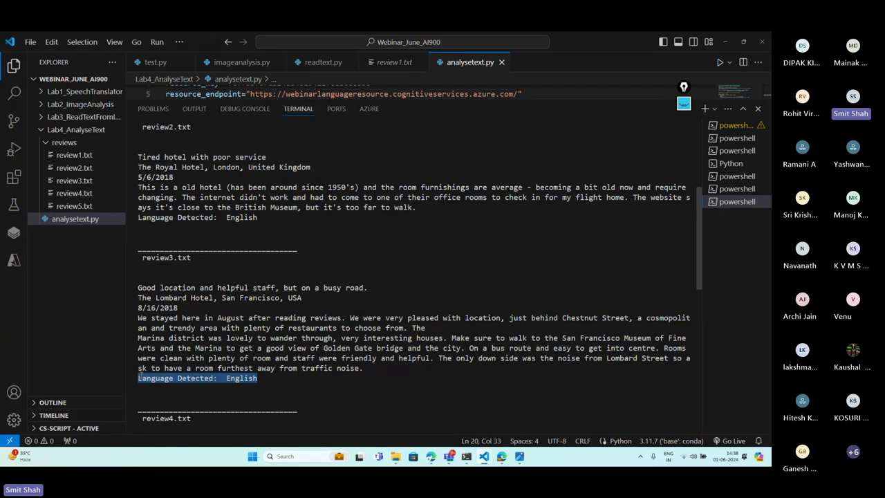
scroll(140, 377, down, 7)
drag(265, 358, 138, 358)
scroll(260, 340, down, 4)
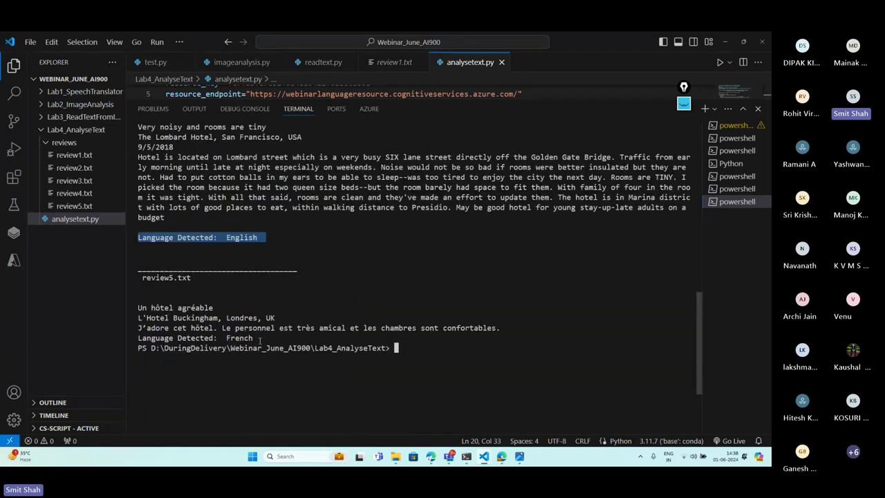
drag(260, 339, 120, 339)
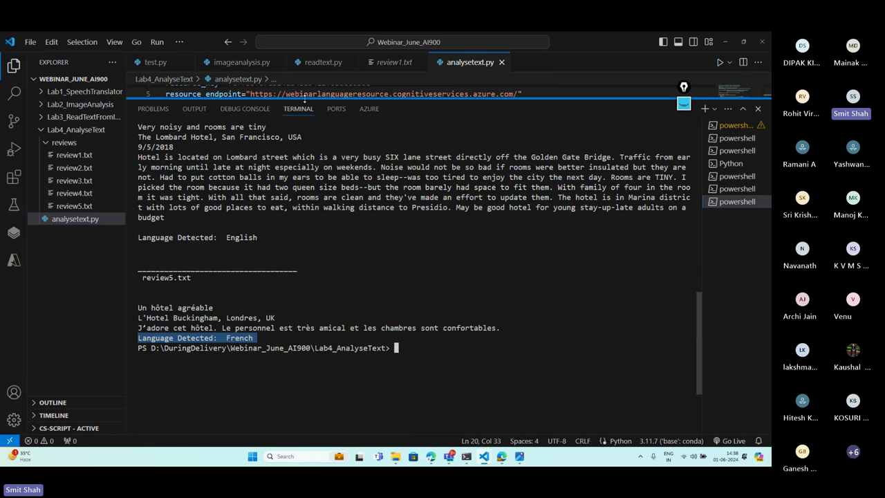
drag(304, 99, 304, 311)
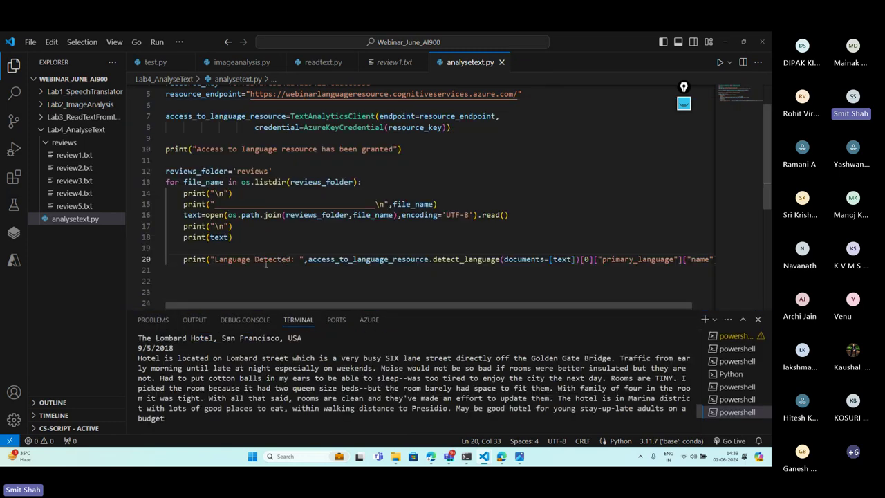
Insert "\n " at the start of the Language Detected label on line 20 and rerun analysetext.py in a cleared terminal
click(214, 259)
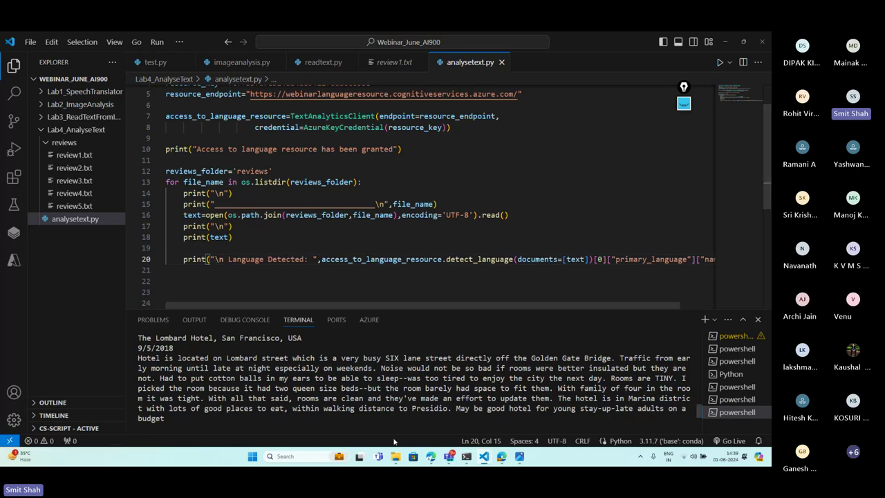
scroll(406, 413, down, 5)
text(clear)
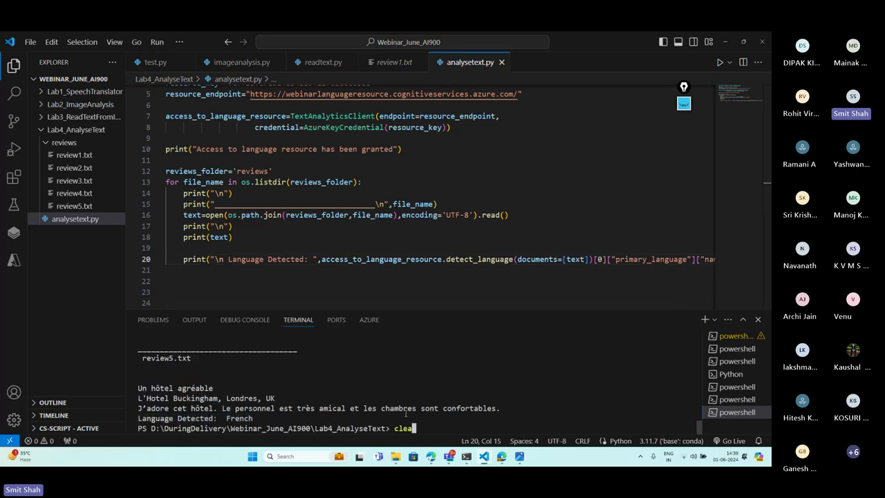
key(Return)
key(Up)
key(Up)
key(Return)
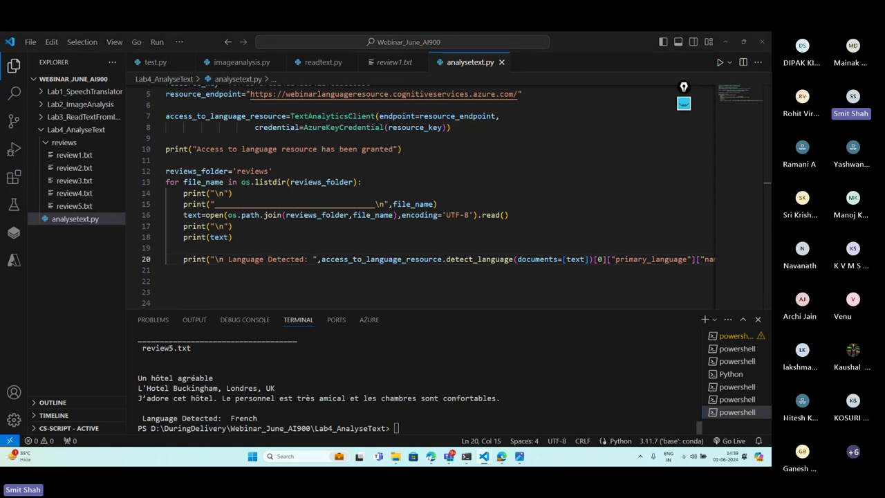
Add a print() statement on line 22 inside the loop, containing access_to_language_resource followed by a dot
click(273, 276)
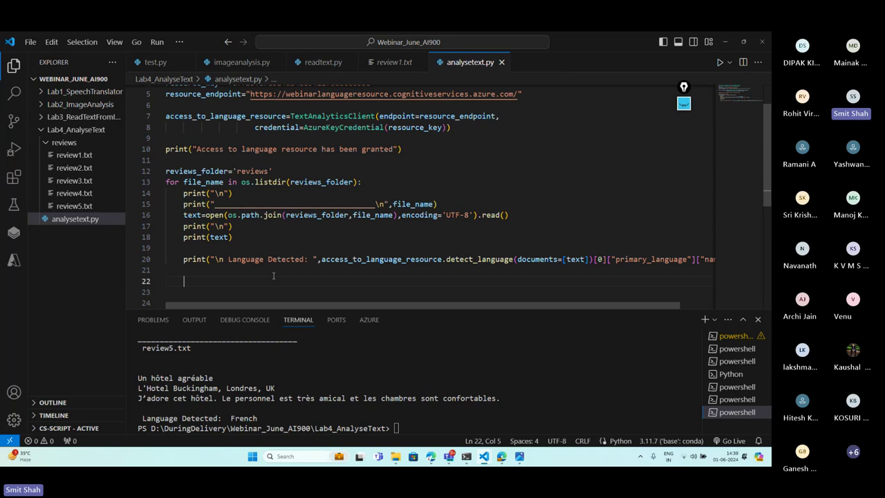
key(Tab)
text(print())
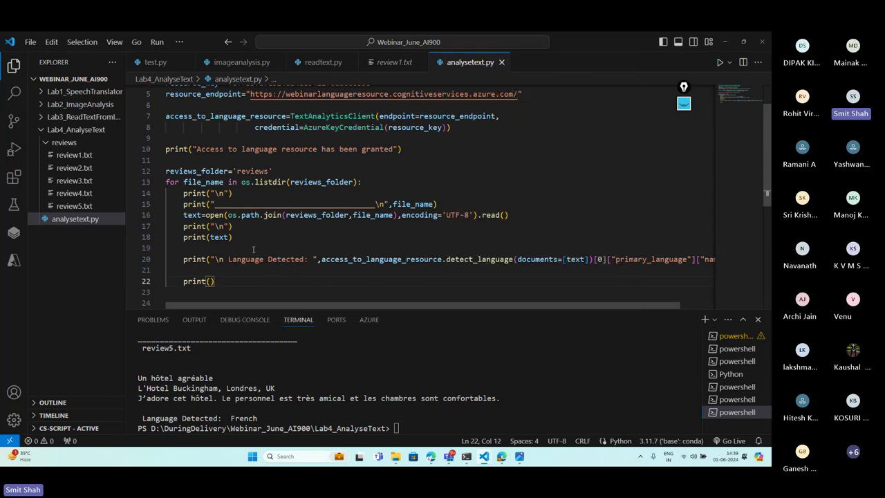
drag(166, 115, 288, 116)
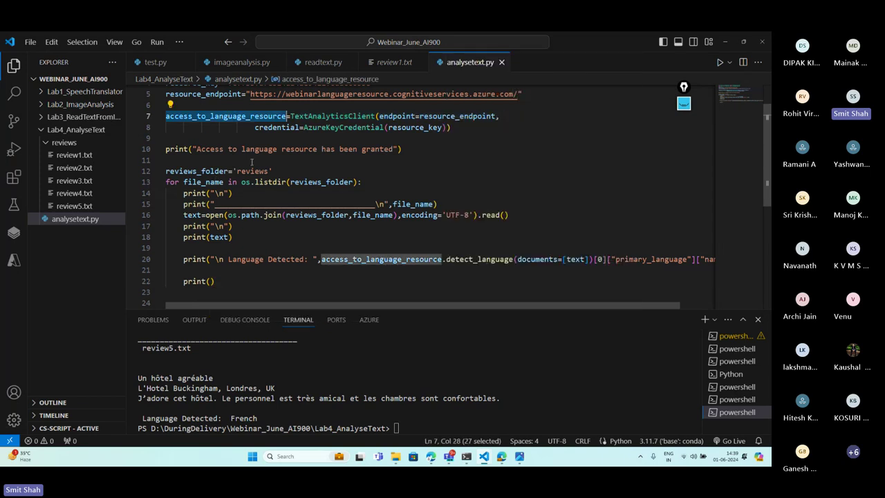
key(ctrl+c)
click(212, 281)
key(ctrl+v)
text(.)
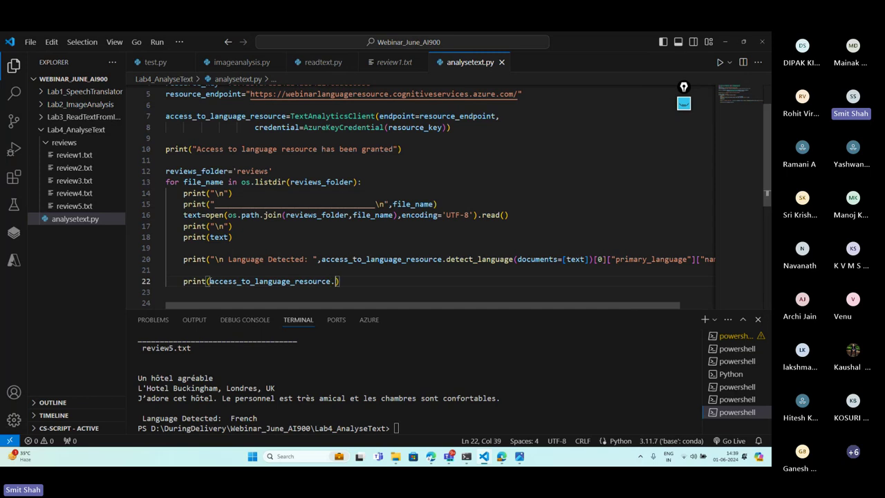
Complete the line 22 call as analyse_sentiment() with documents=[text], copied from line 20, as its argument
text(analyse_s)
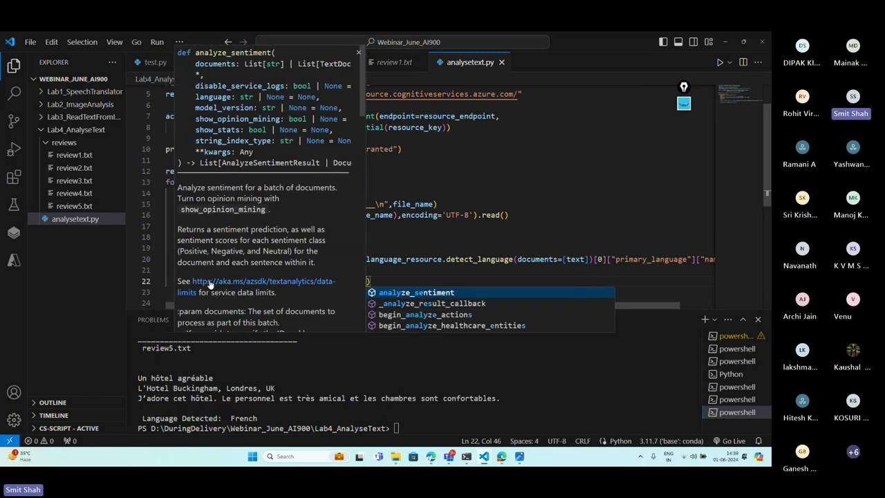
text(entiment)
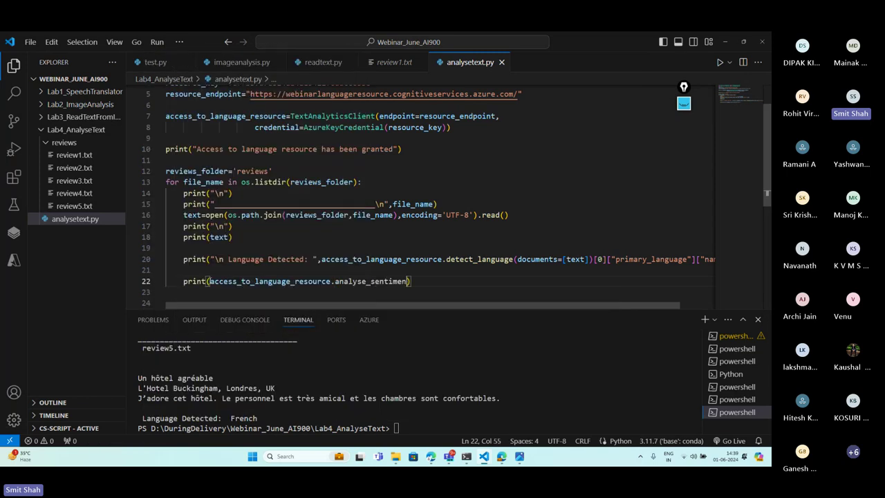
key(BackSpace)
key(BackSpace)
key(BackSpace)
key(BackSpace)
key(BackSpace)
text(iment())
drag(517, 259, 589, 259)
key(ctrl+c)
click(414, 281)
key(ctrl+v)
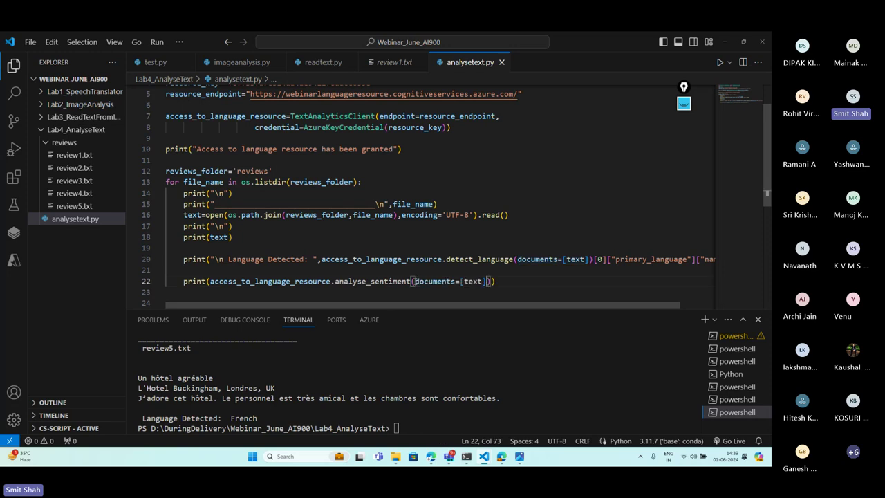
Clear the terminal and run python analysetext.py to test the new sentiment line
click(431, 428)
text(clear)
key(Return)
text(python analysetext.py)
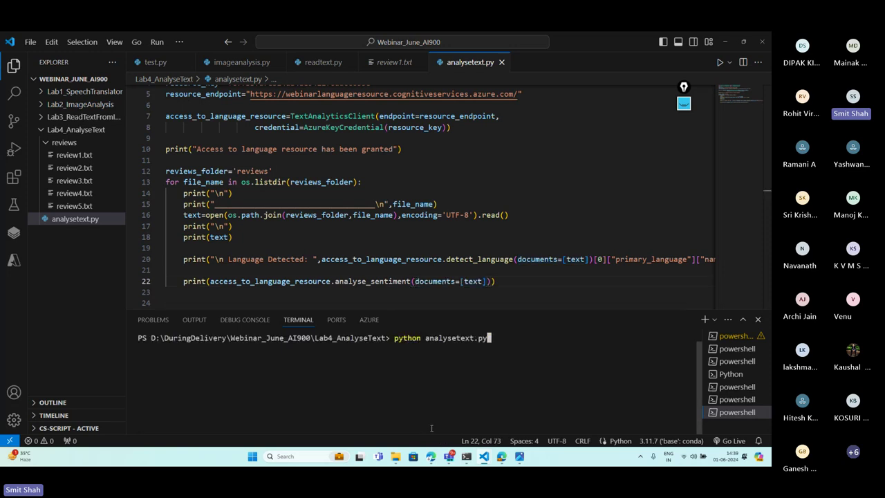
key(Return)
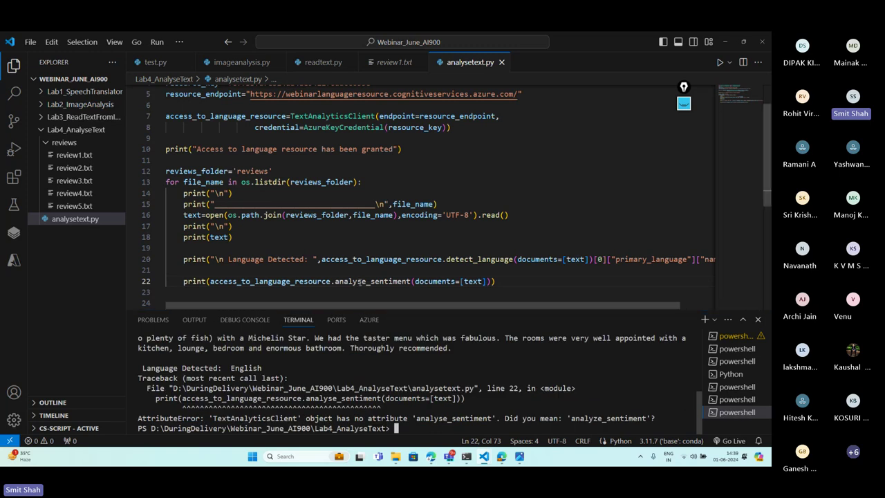
Correct the method name on line 22 to analyze_sentiment and save the script
click(359, 281)
key(BackSpace)
text(z)
key(ctrl+s)
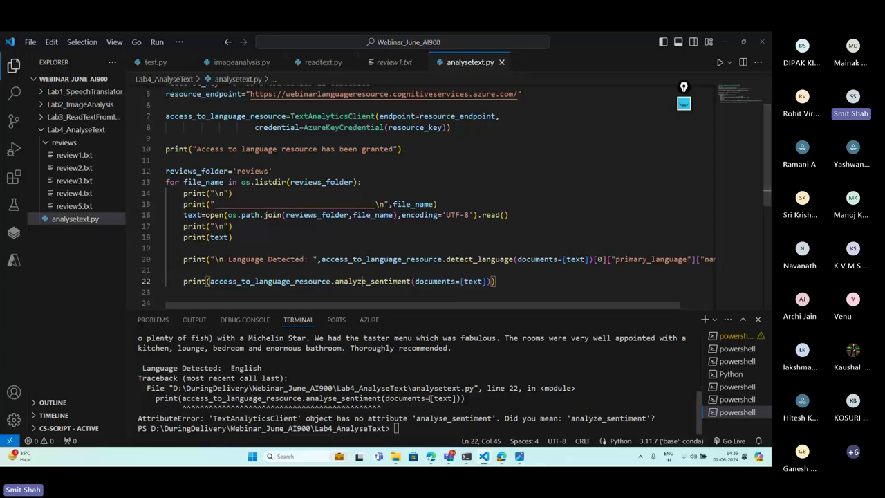
Clear the terminal and rerun python analysetext.py to print the sentiment result of each review
click(431, 408)
text(clear)
key(Return)
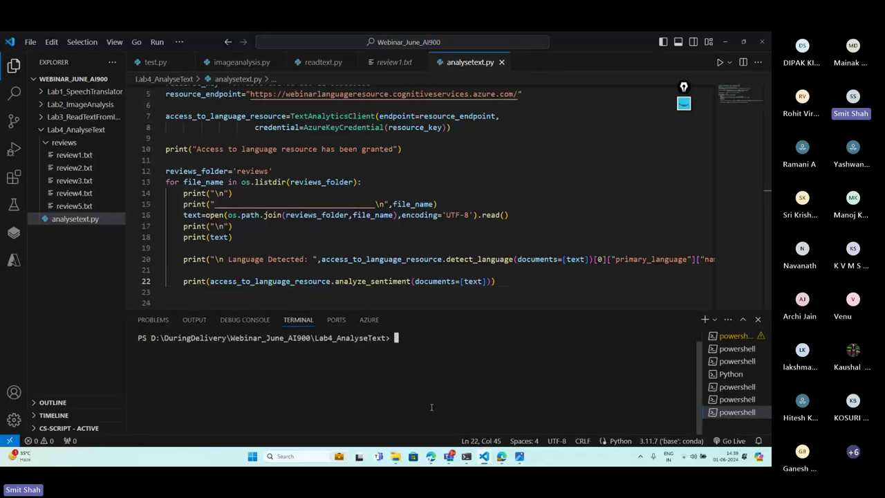
key(Up)
key(Up)
key(Return)
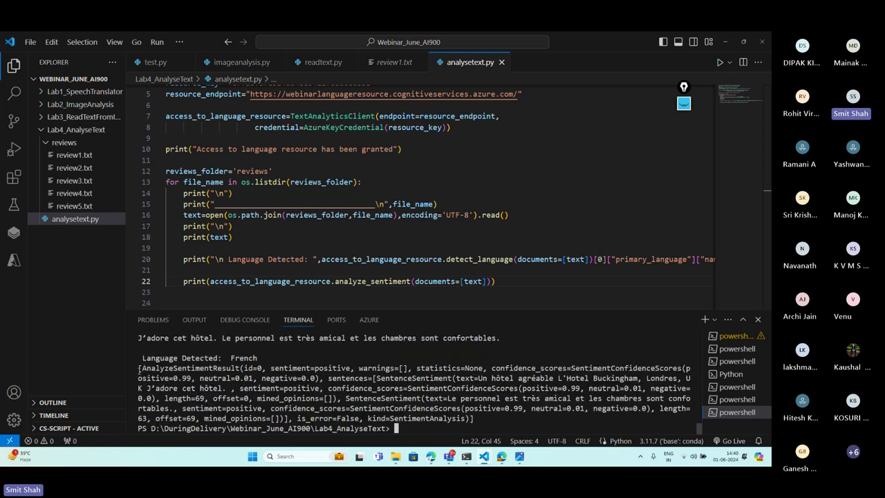
Examine the AnalyzeSentimentResult lists printed under review5.txt, review4.txt and review3.txt
drag(139, 369, 475, 419)
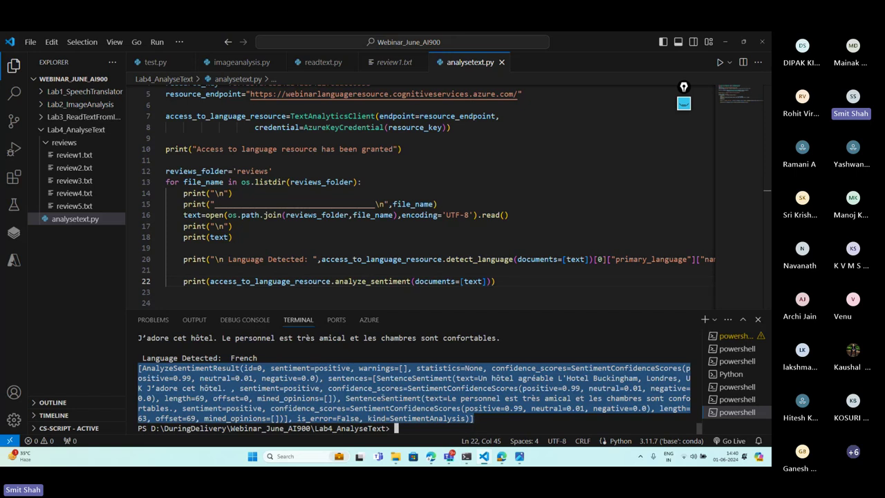
scroll(340, 388, up, 3)
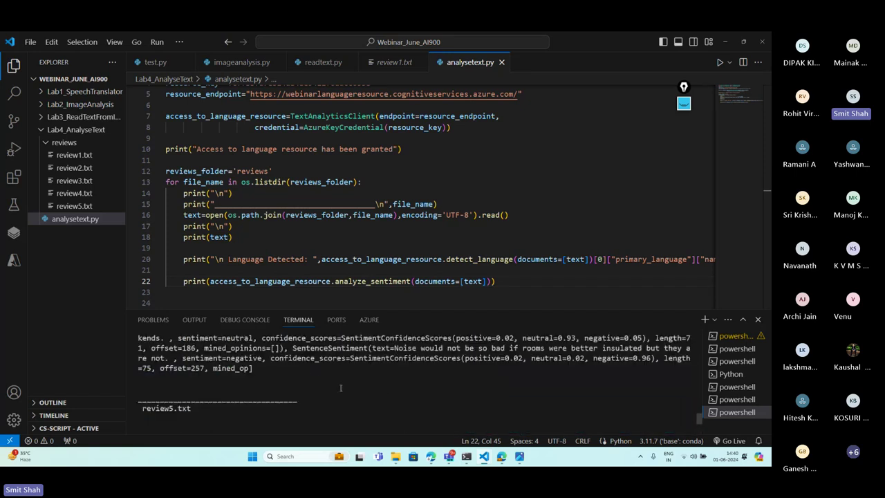
scroll(271, 376, up, 2)
drag(263, 413, 140, 368)
scroll(160, 359, up, 2)
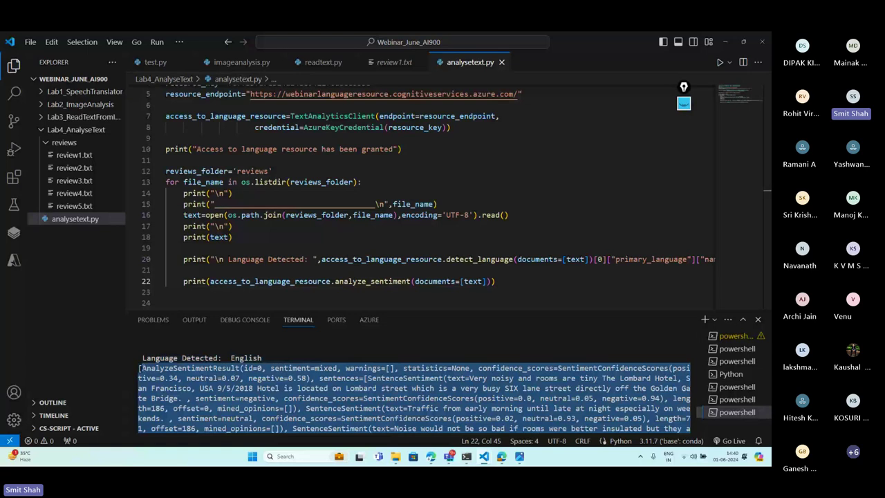
scroll(325, 386, up, 2)
scroll(324, 386, up, 5)
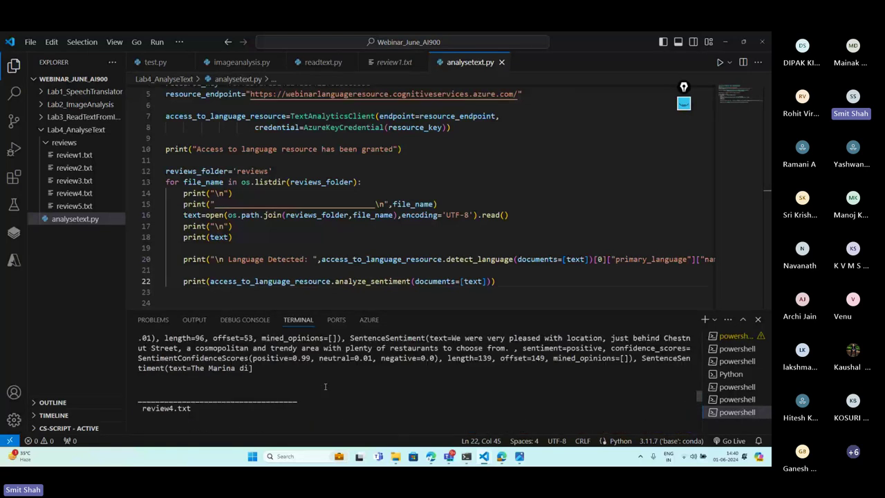
scroll(295, 373, up, 2)
drag(261, 408, 140, 367)
scroll(145, 374, up, 2)
scroll(140, 367, down, 5)
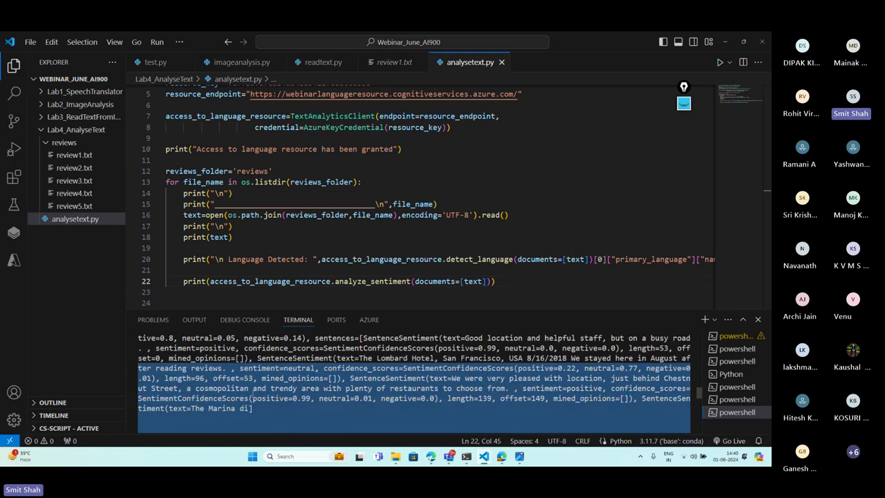
key(ctrl+c)
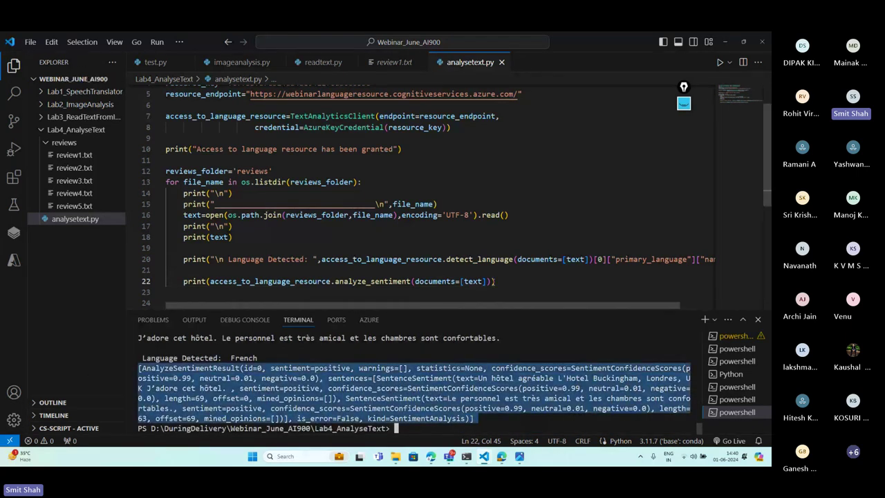
Append [0] to the analyze_sentiment call on line 22, clear the terminal and rerun python analysetext.py
click(493, 281)
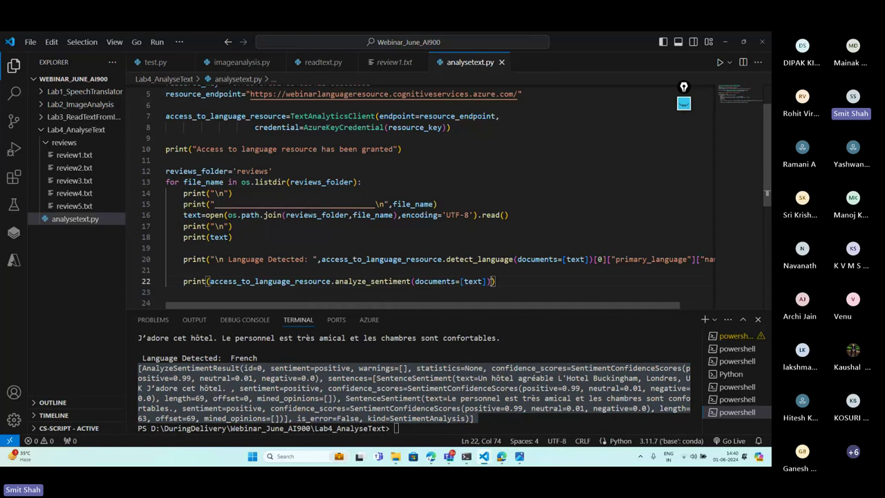
text([0)
click(421, 417)
text(clea)
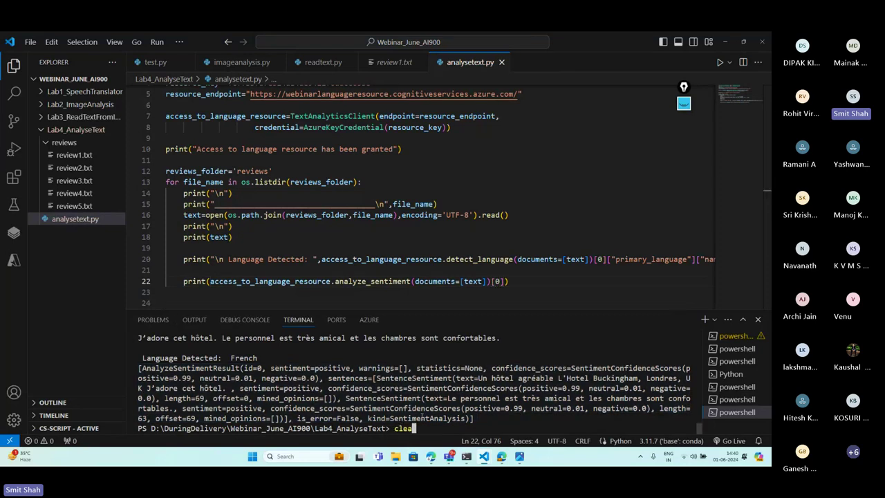
text(r)
key(Return)
key(Up)
key(Up)
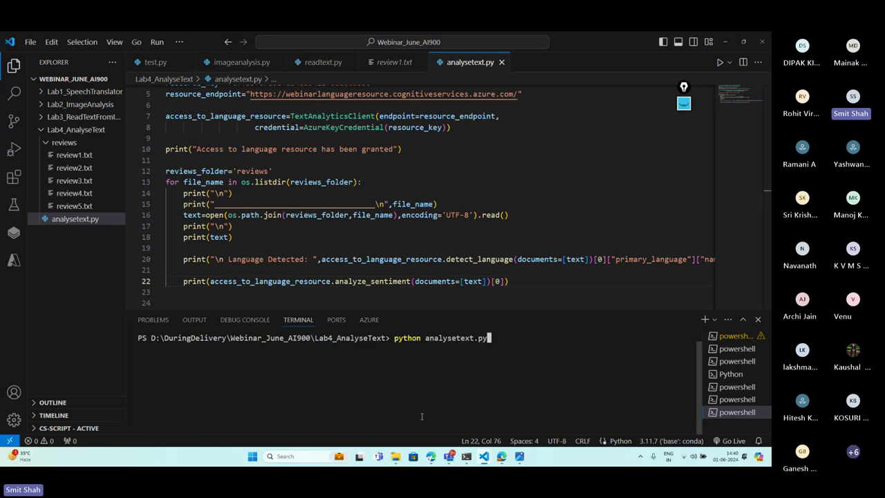
key(Return)
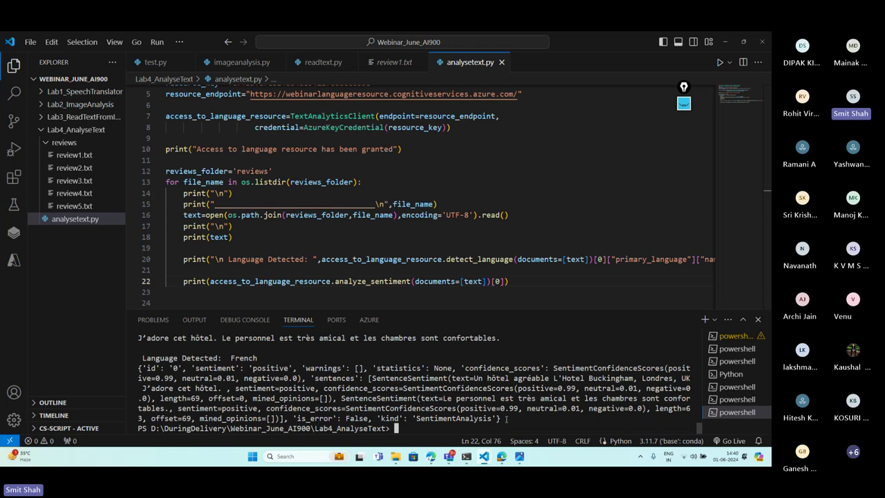
Extend line 22 with ['sentiment'] after [0] to extract only the sentiment value from the result
drag(506, 419, 138, 367)
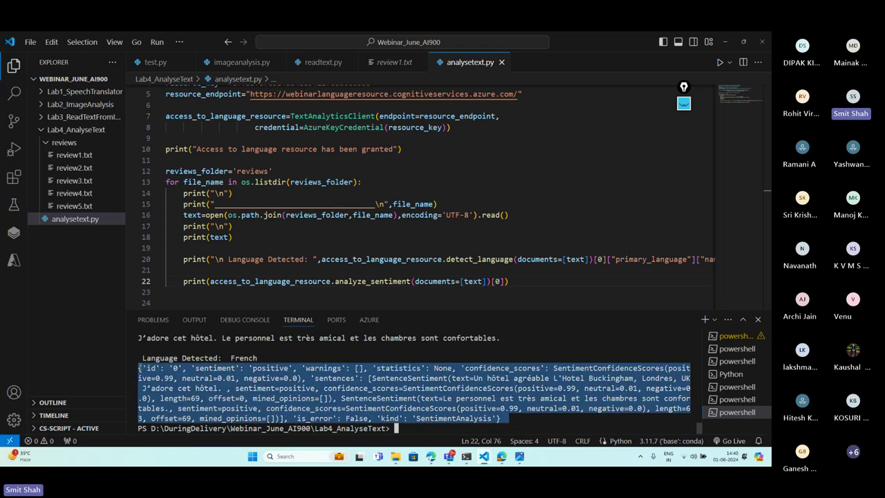
drag(193, 367, 293, 368)
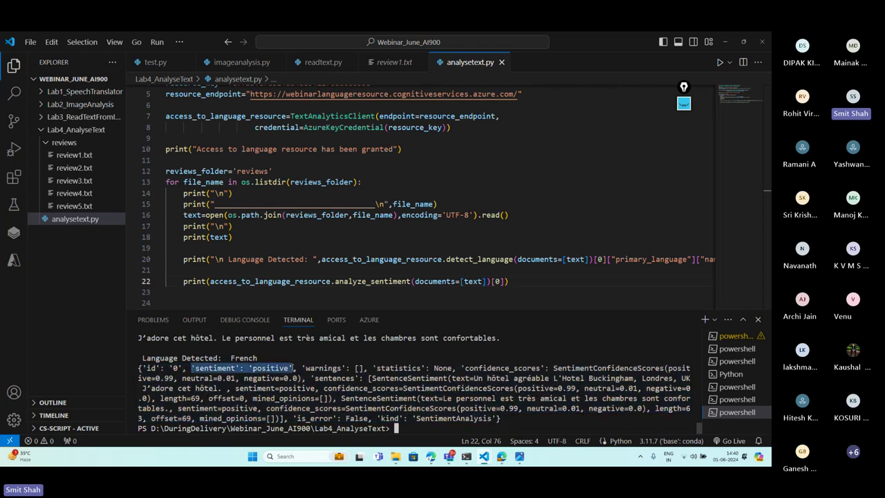
double_click(284, 368)
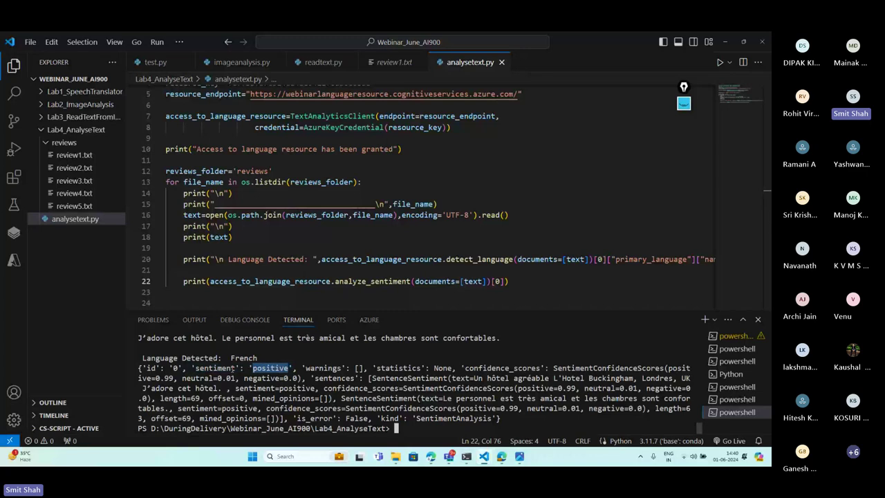
mouse_move(265, 364)
mouse_down()
mouse_move(221, 357)
mouse_move(218, 365)
mouse_up()
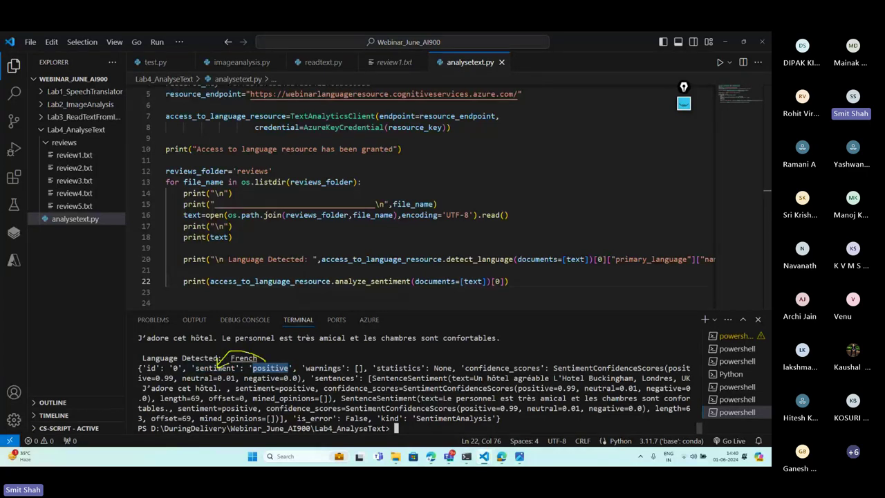
click(506, 282)
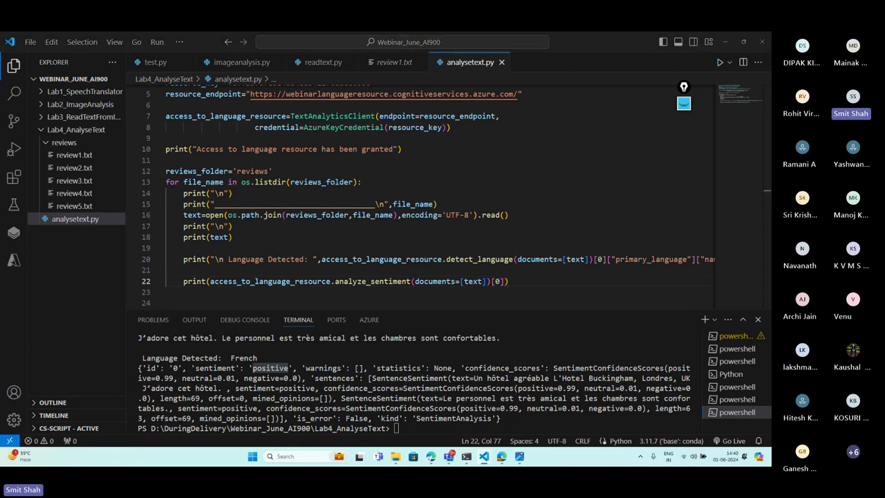
text([)
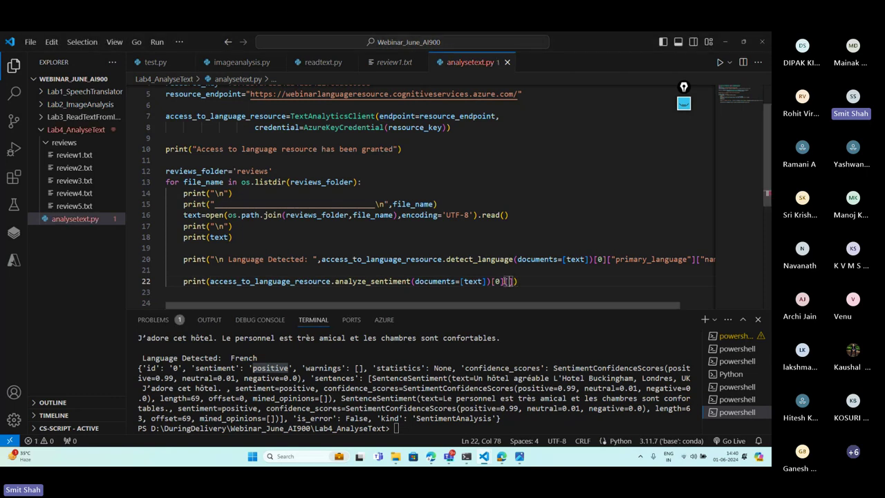
text('sentiment)
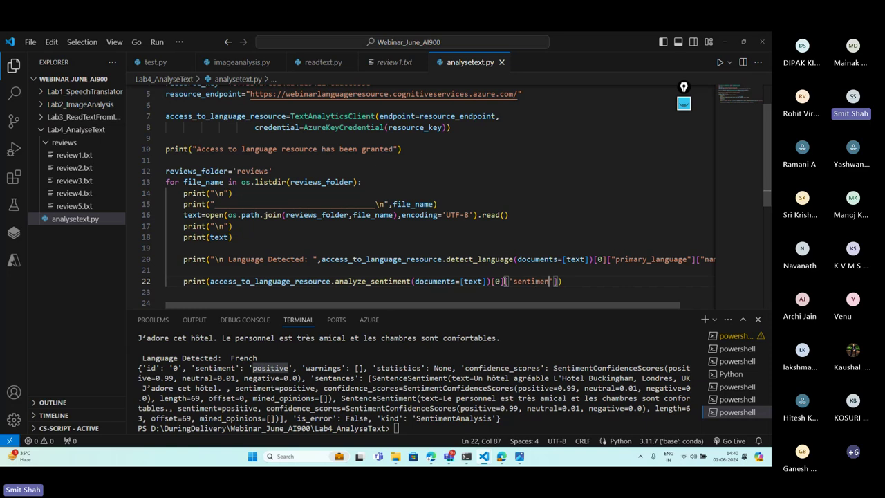
Clear the terminal and rerun python analysetext.py to print only the sentiment value of each review
click(445, 410)
text(clear)
key(Return)
key(Up)
key(Up)
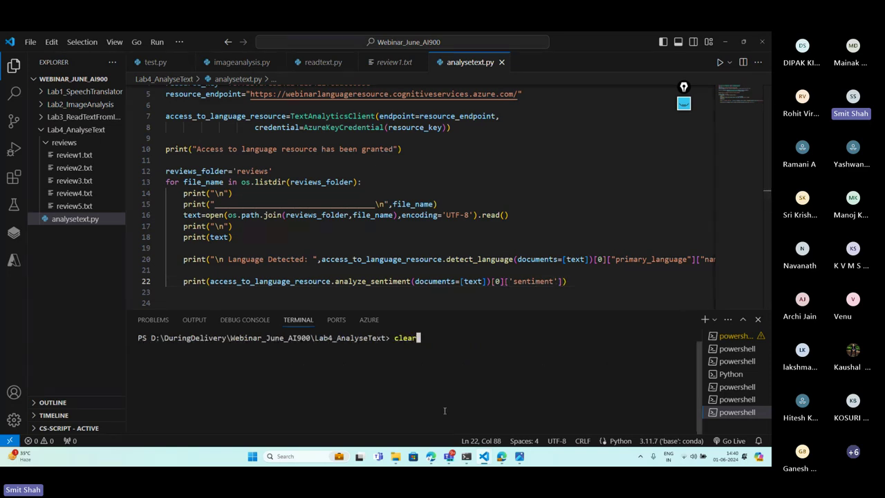
key(Return)
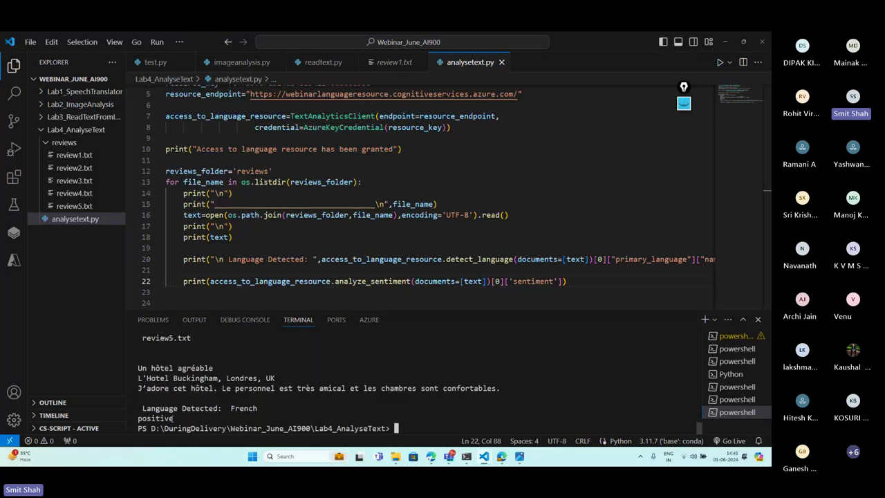
Add the label "\n Sentiment Detected: " as the first argument of the sentiment print statement on line 22
drag(173, 418, 134, 417)
click(211, 284)
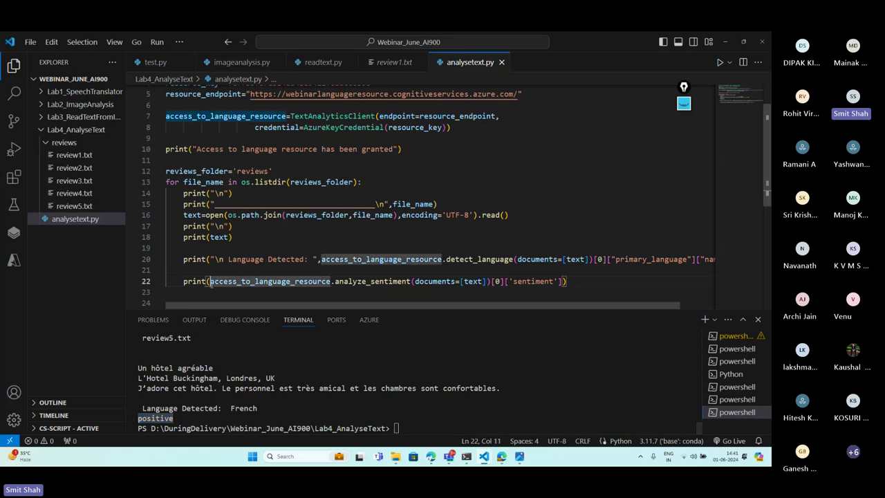
text("",)
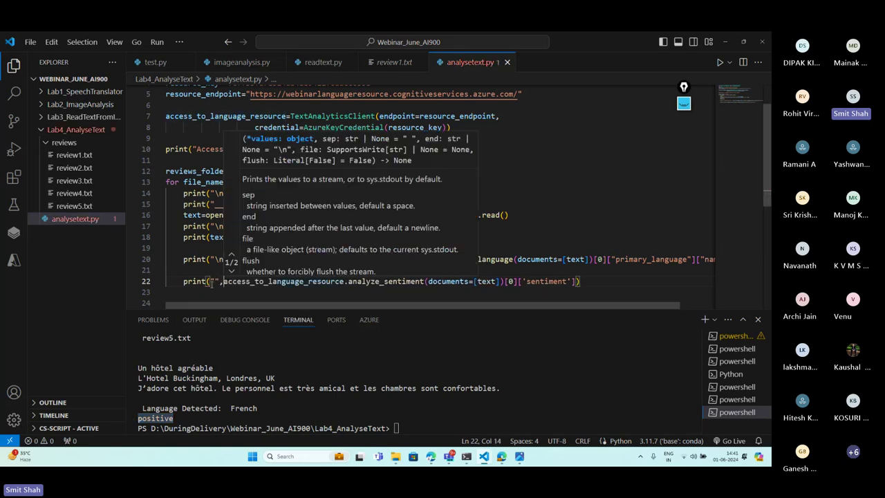
key(Left)
key(Left)
text(\n )
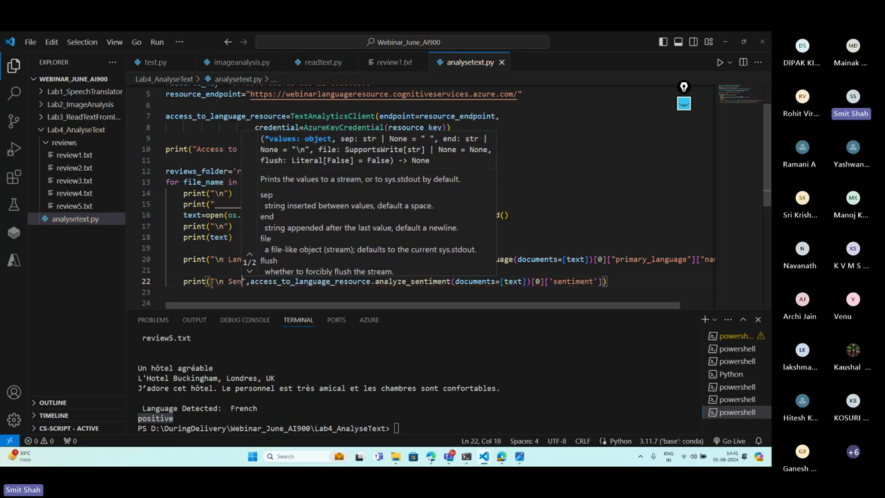
text(Sentimen)
text(t Detected)
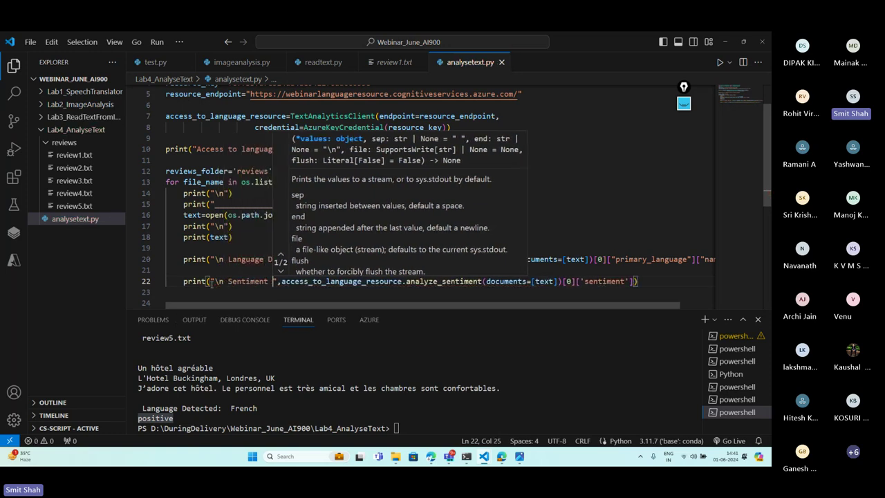
text(:)
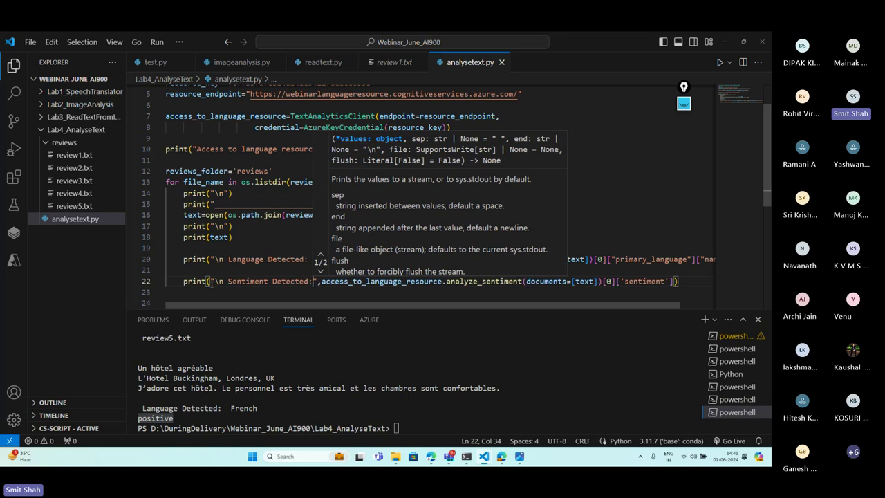
Clear the terminal and rerun python analysetext.py to print the labelled sentiment of each review
click(430, 427)
text(clear)
key(Return)
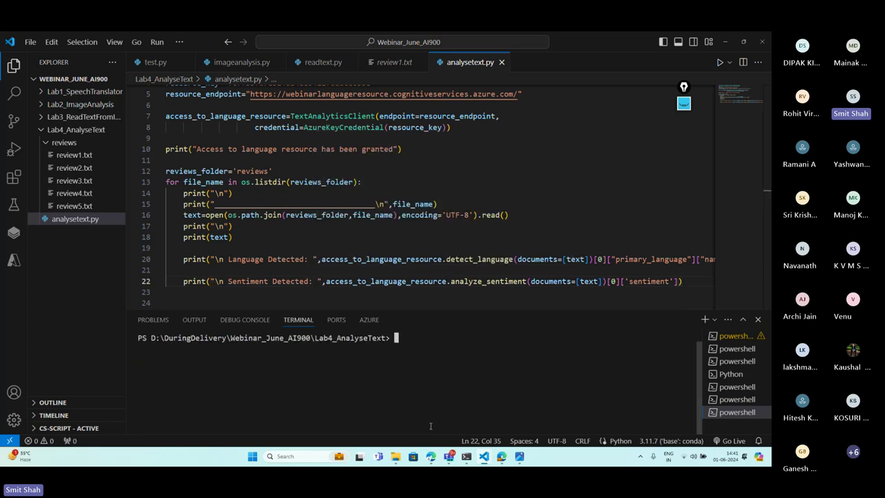
key(Up)
key(Up)
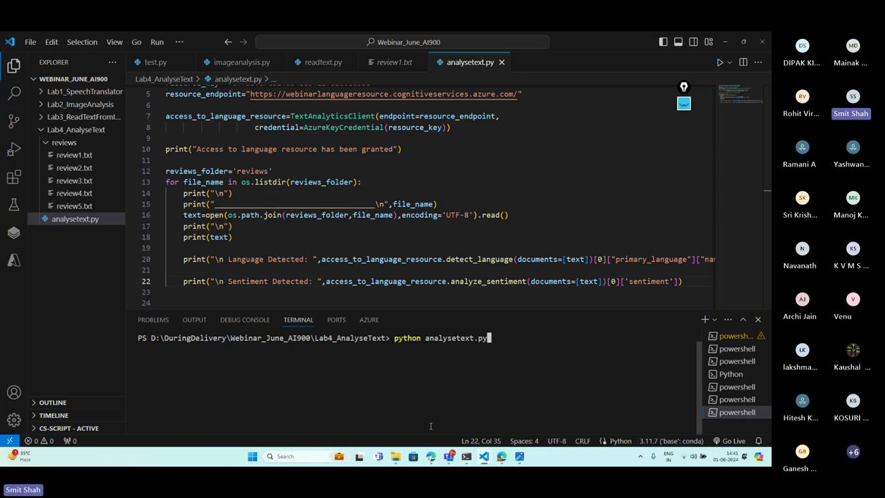
key(Return)
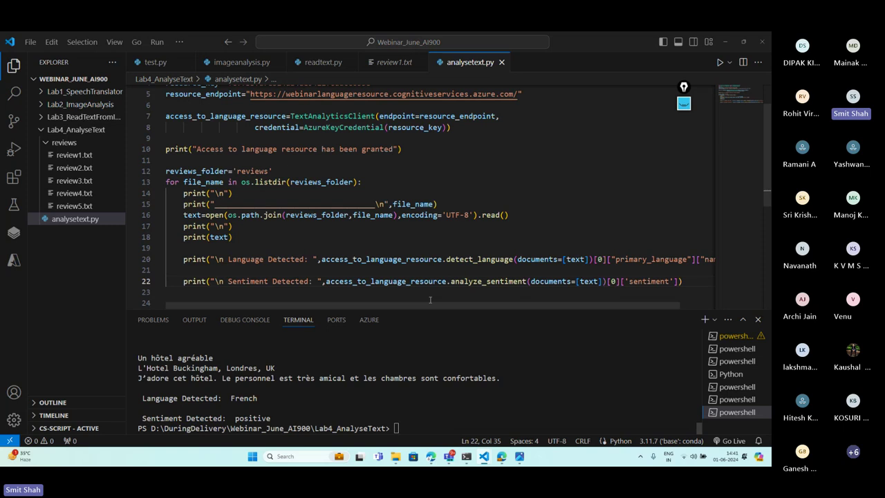
Enlarge the terminal area and compare the review5.txt and review4.txt texts with their detected sentiment
drag(426, 309, 428, 201)
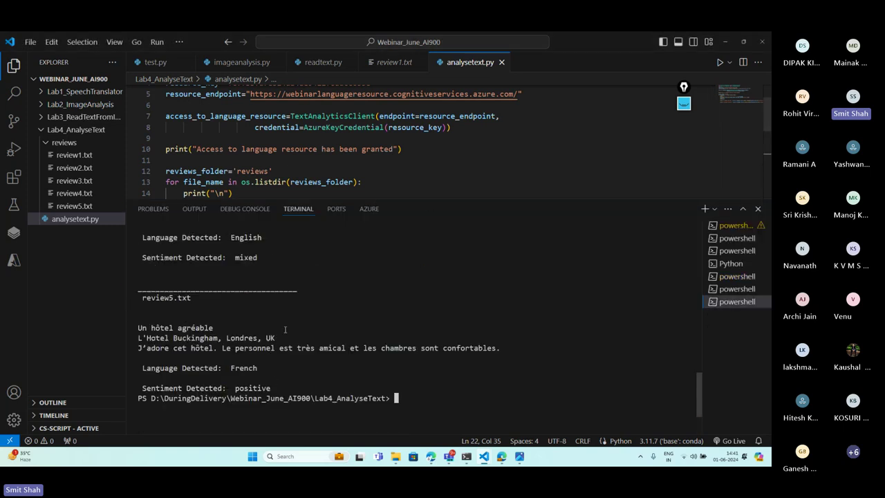
drag(273, 387, 137, 388)
scroll(233, 367, up, 2)
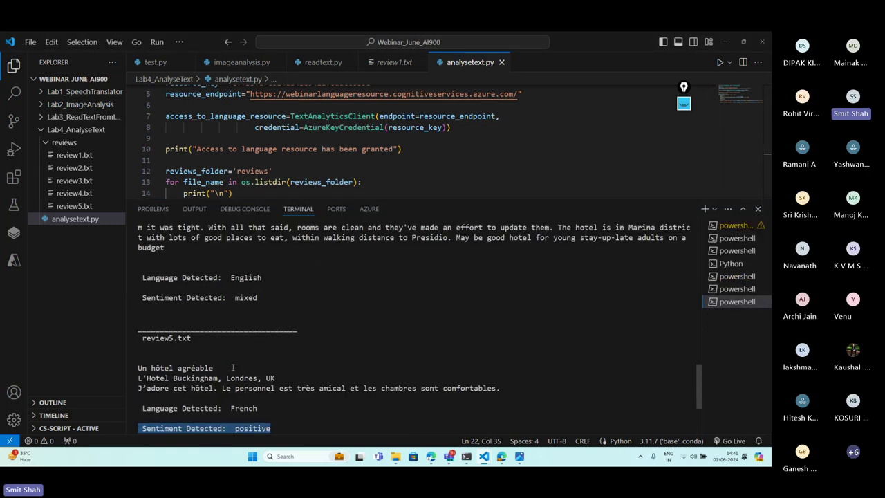
scroll(233, 367, up, 3)
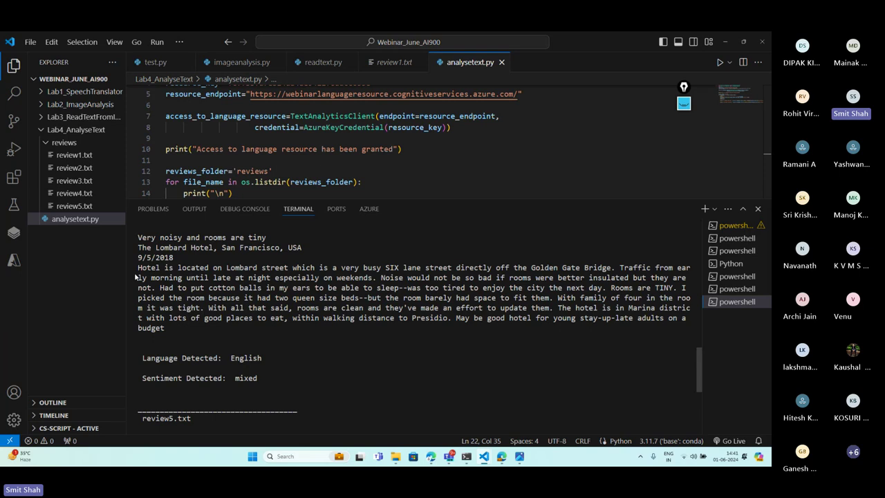
drag(138, 267, 517, 270)
drag(615, 268, 634, 287)
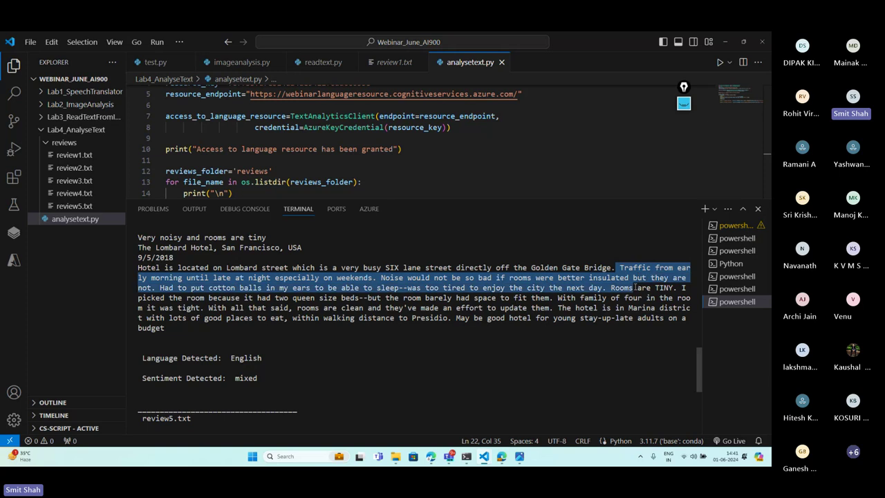
drag(278, 288, 453, 308)
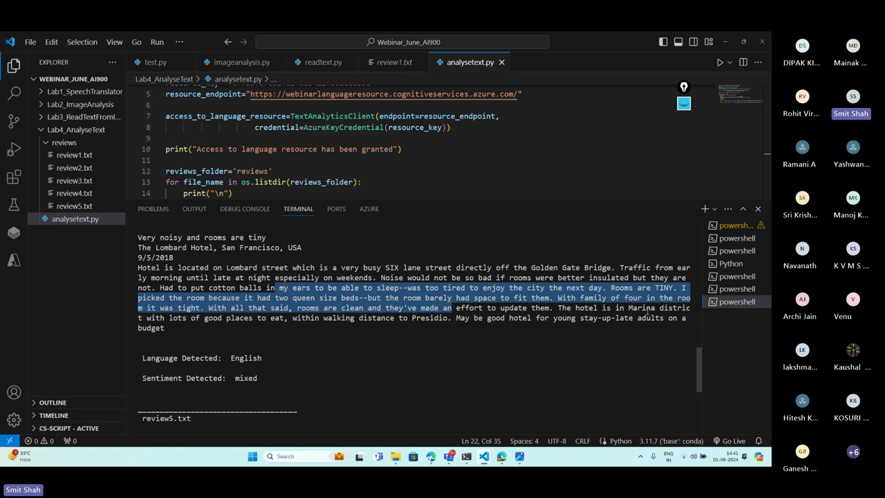
click(616, 316)
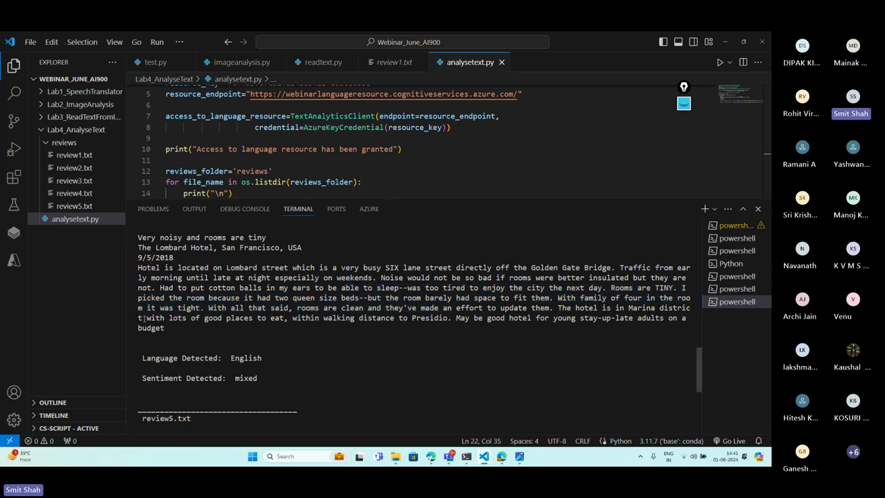
drag(146, 317, 509, 325)
click(238, 377)
drag(260, 378, 140, 378)
Compare the review3.txt and review2.txt texts in the terminal output with their detected sentiment
scroll(295, 361, up, 5)
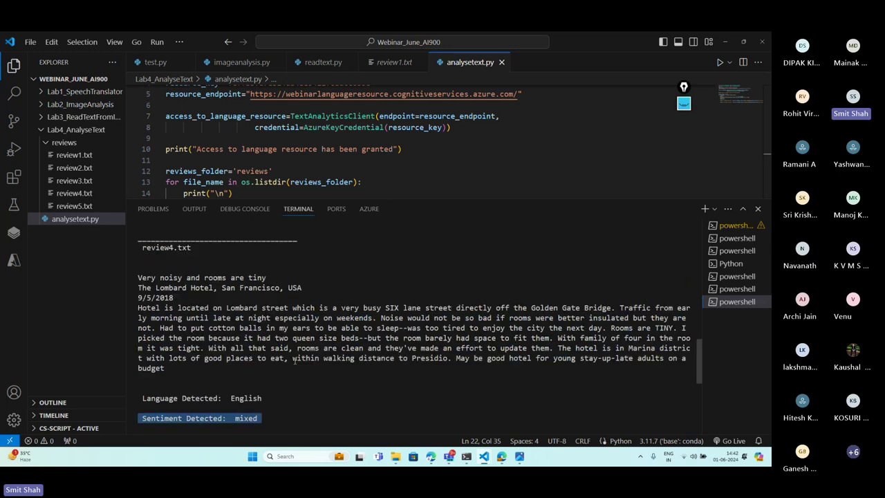
drag(390, 373, 130, 316)
click(429, 328)
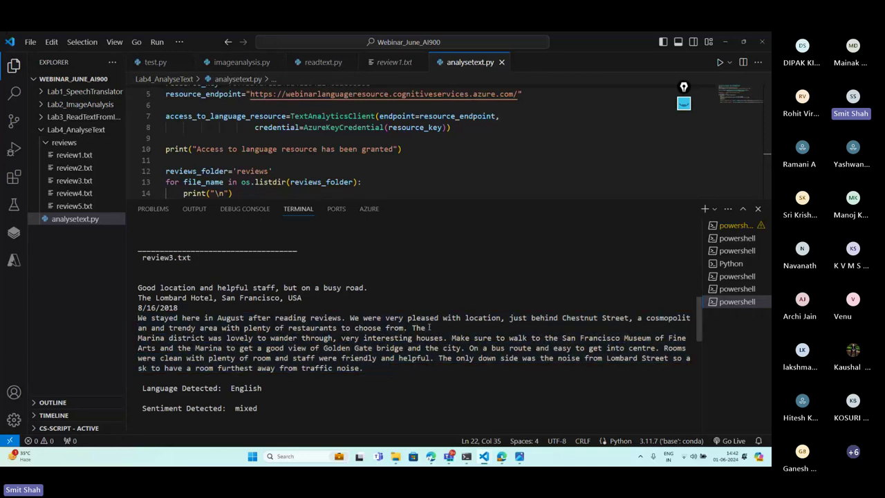
drag(139, 319, 401, 369)
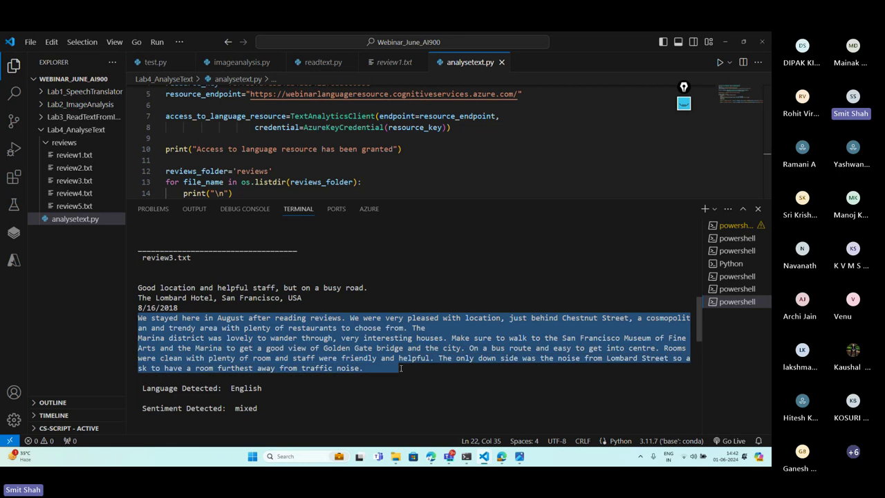
click(446, 361)
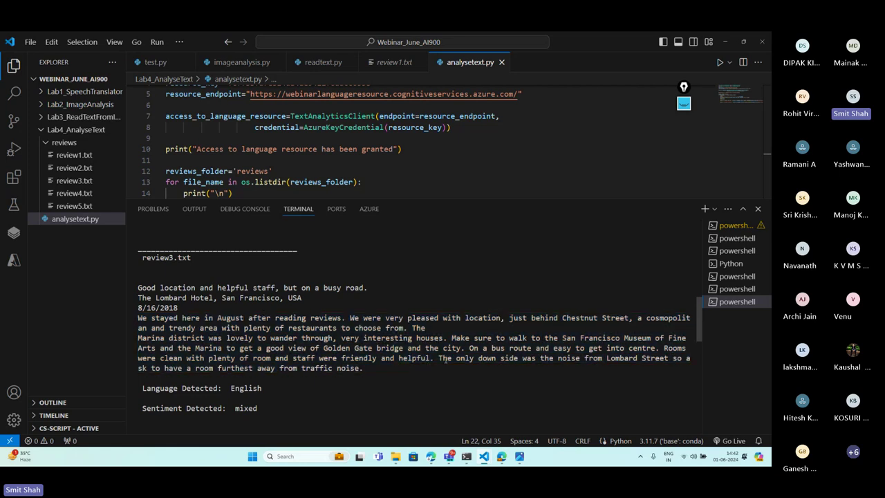
drag(437, 358, 478, 370)
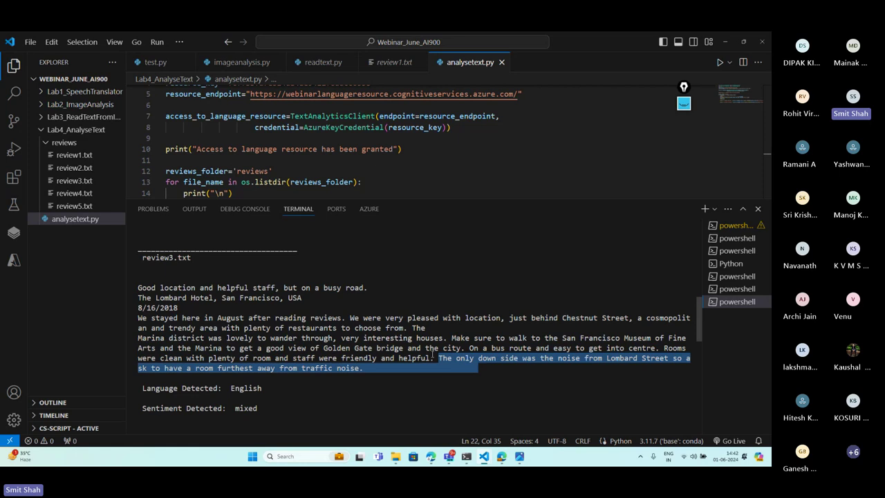
scroll(432, 353, up, 5)
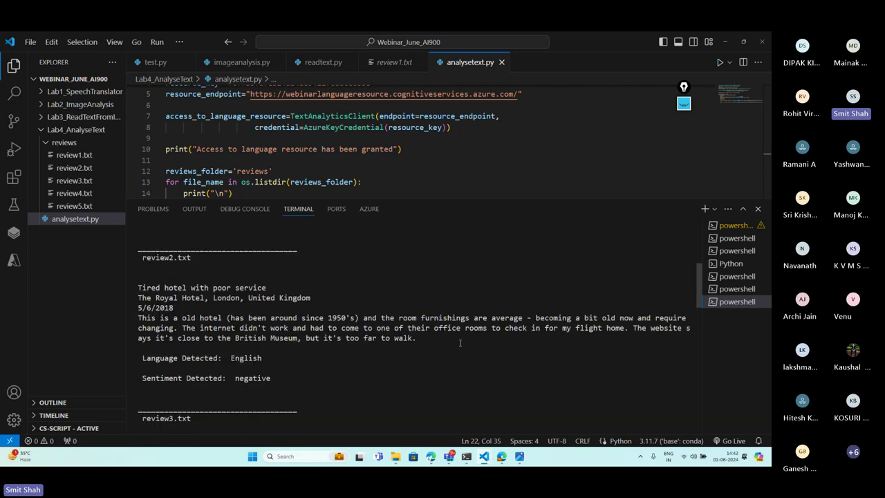
drag(460, 342, 126, 314)
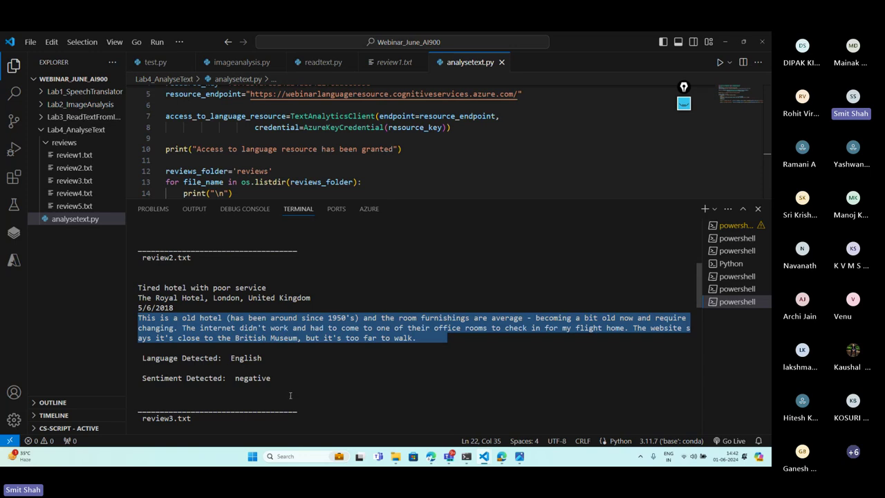
click(276, 380)
drag(276, 380, 139, 376)
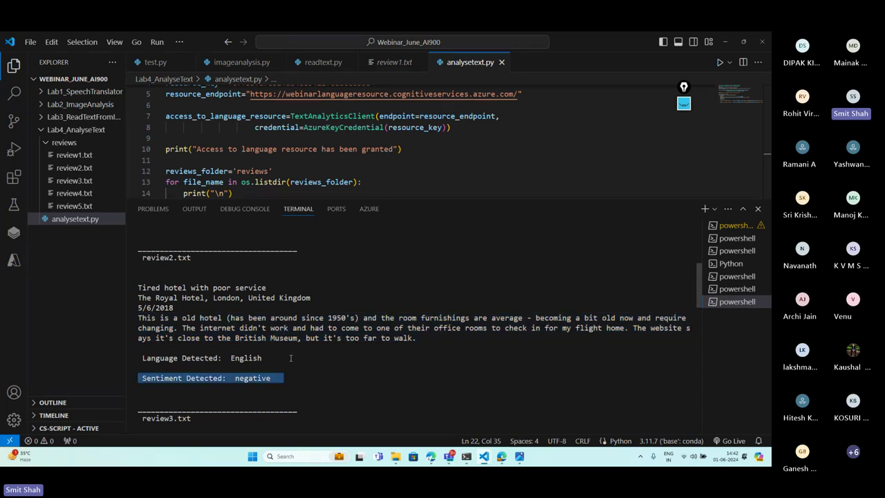
Shrink the terminal area and add an empty print() statement on line 24, below the sentiment print statement
scroll(291, 358, up, 6)
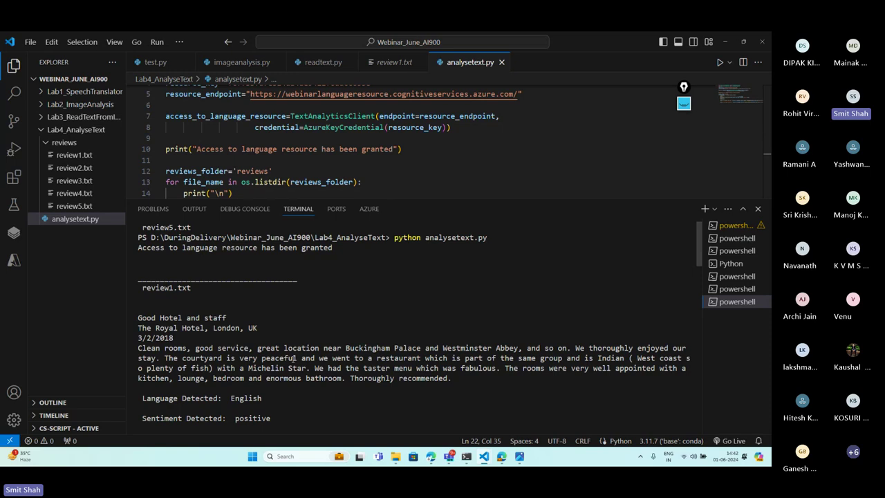
drag(426, 201, 427, 346)
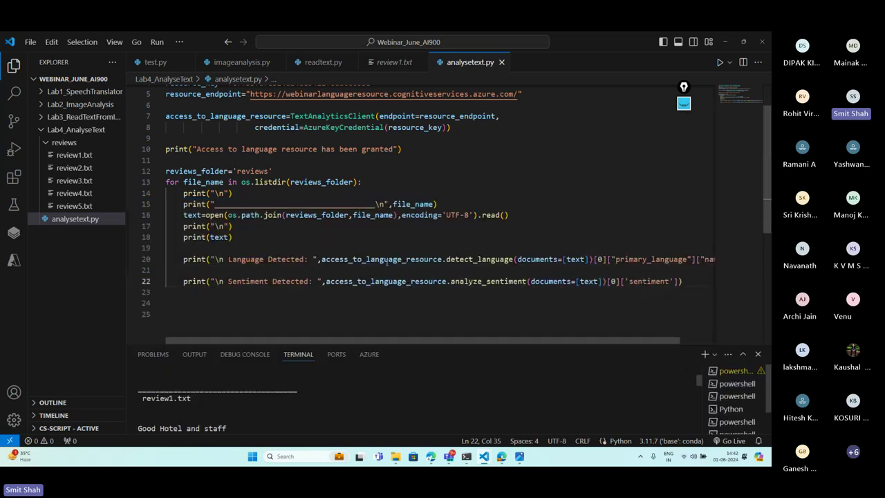
scroll(385, 259, down, 1)
click(697, 260)
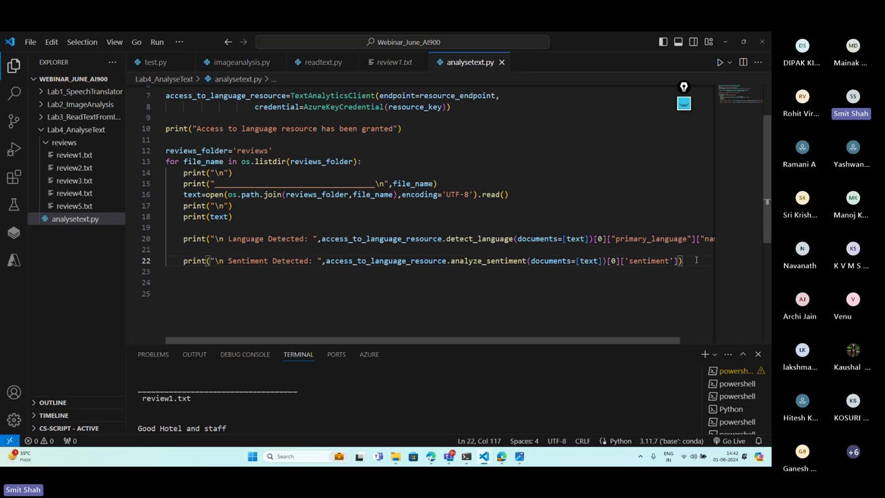
key(Return)
key(Return)
text(pri)
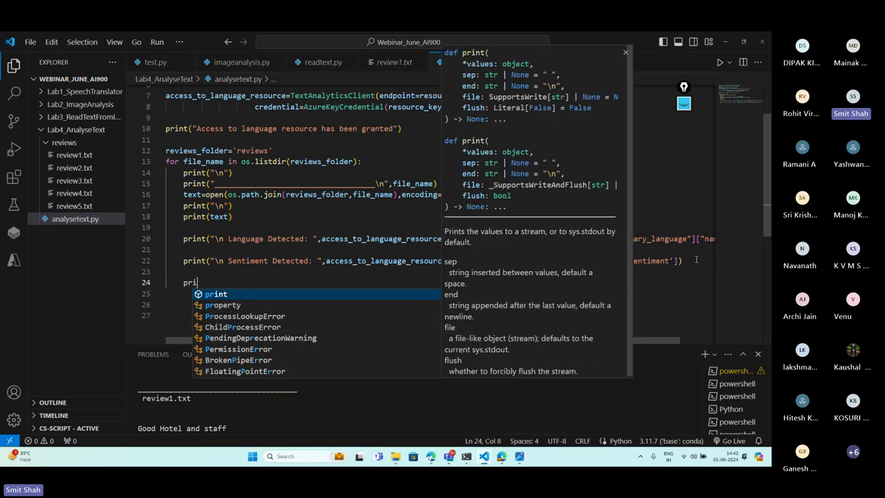
text(nt())
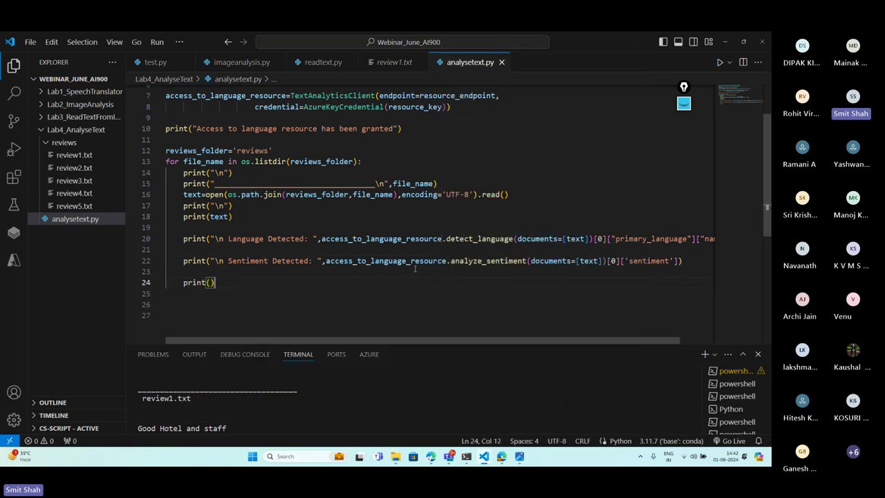
key(Left)
text('')
text(\)
key(BackSpace)
key(BackSpace)
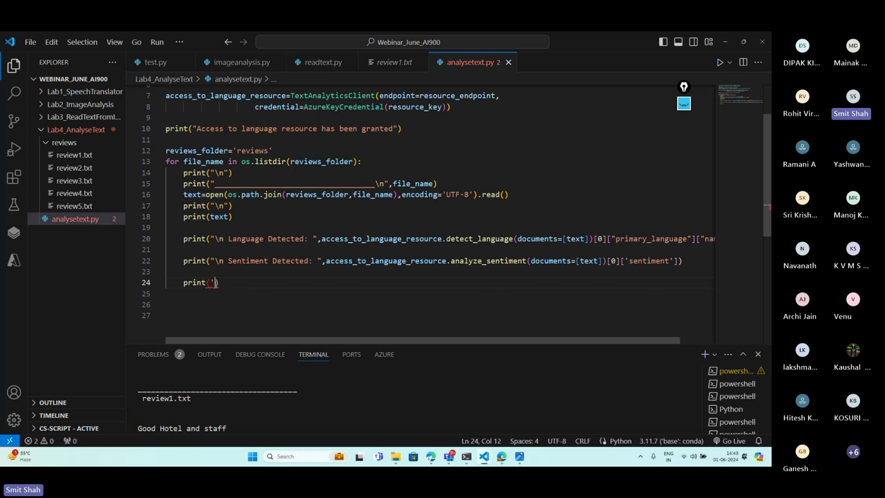
key(BackSpace)
Insert the call access_to_language_resource.recognize_entities() inside the print statement on line 24
double_click(211, 95)
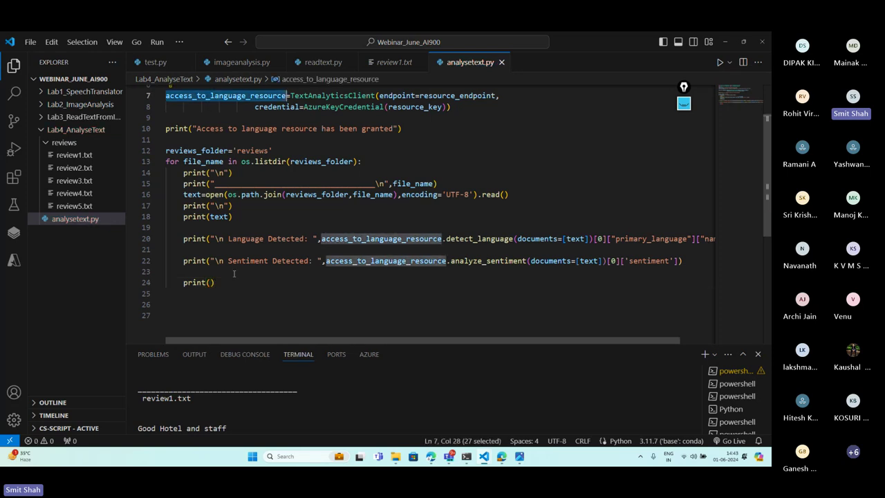
key(ctrl+c)
click(212, 282)
key(ctrl+v)
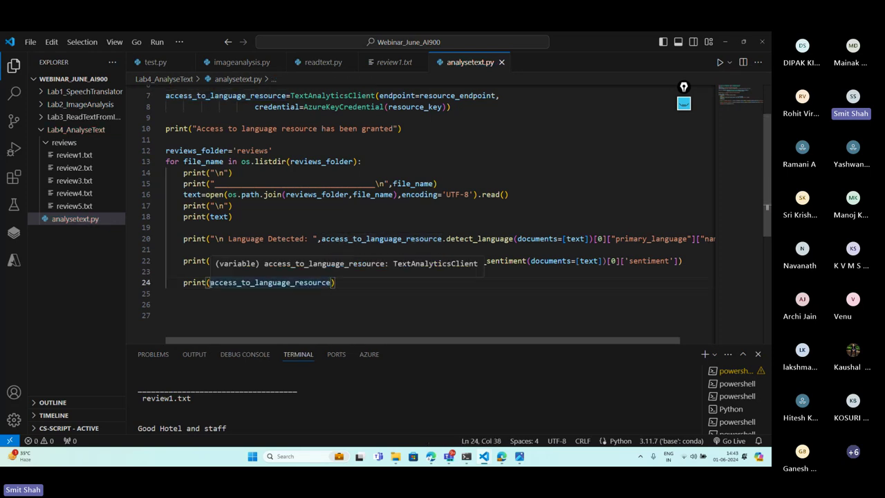
text(.r)
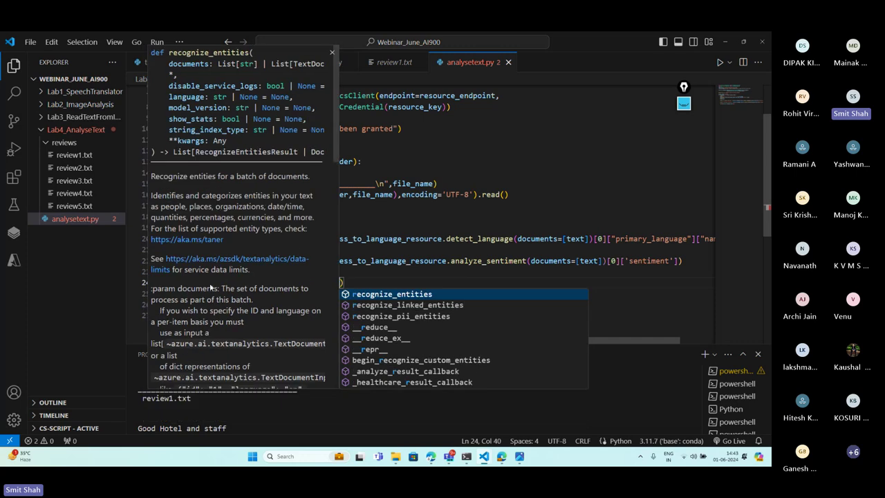
text(ecognize_ent)
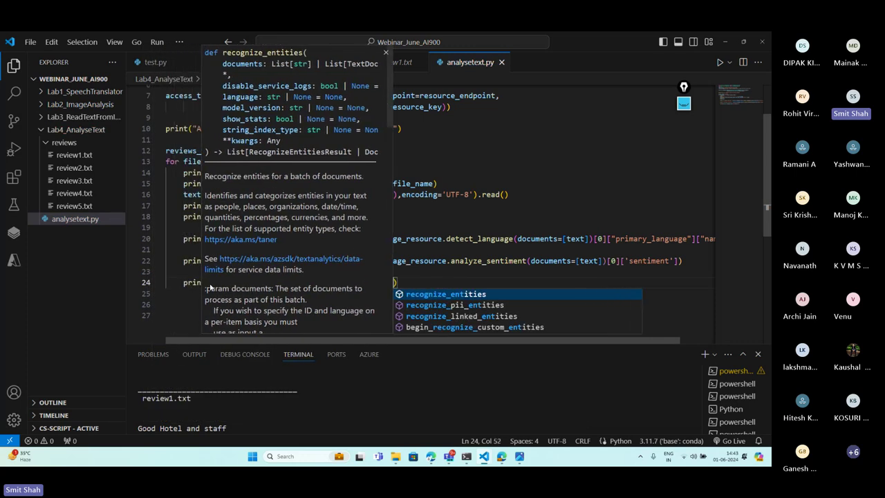
text(s)
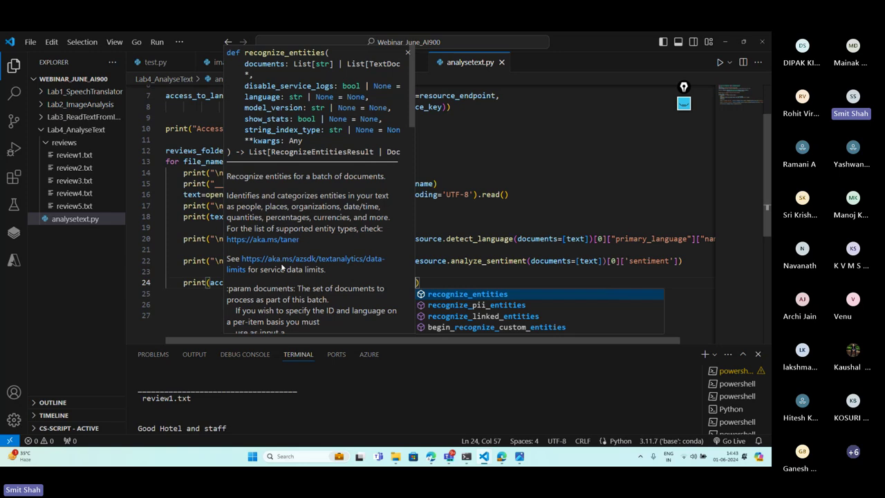
key(Escape)
mouse_move(376, 282)
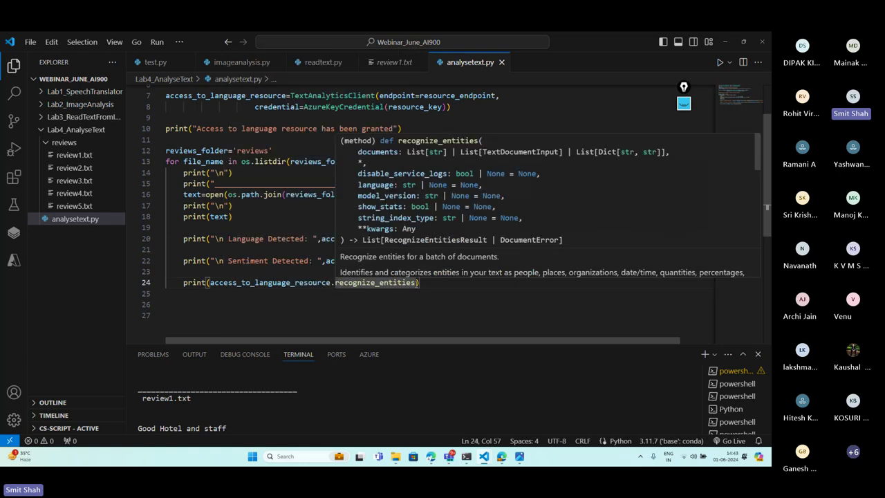
text(())
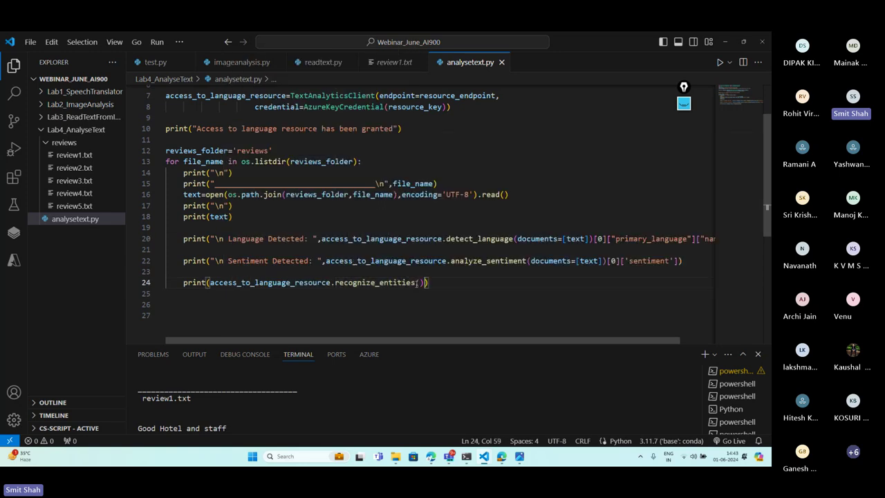
Copy the documents=[text] argument from the detect_language call into the recognize_entities call
drag(517, 238, 586, 238)
key(ctrl+c)
click(418, 282)
key(ctrl+v)
Clear the terminal, rerun python analysetext.py, and enlarge the terminal area to examine the entity recognition result of the last review
scroll(387, 401, down, 10)
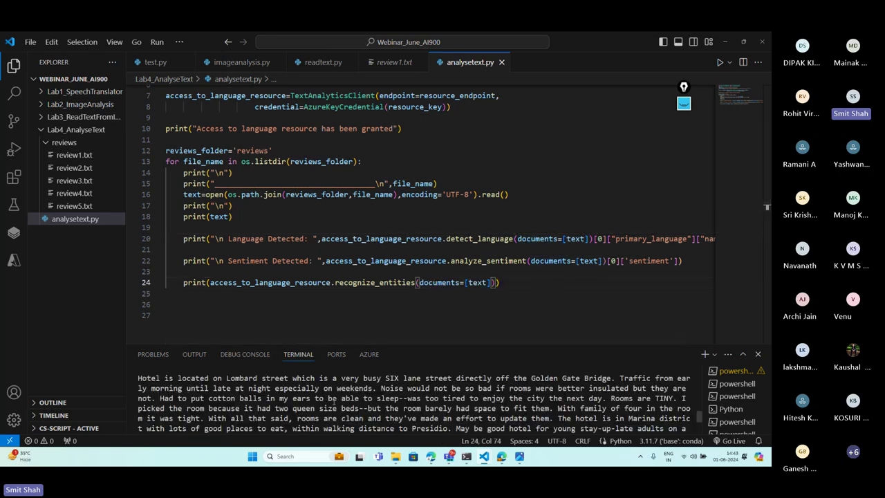
click(412, 416)
text(cls)
key(Return)
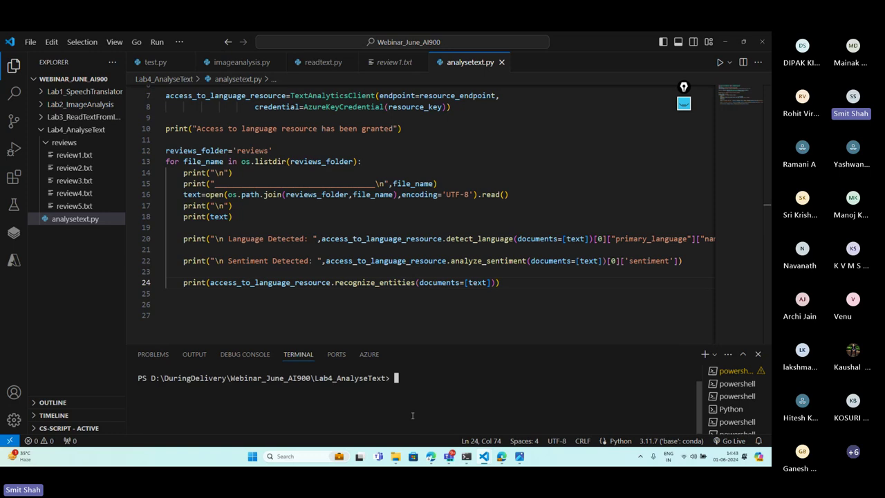
key(Up)
key(Return)
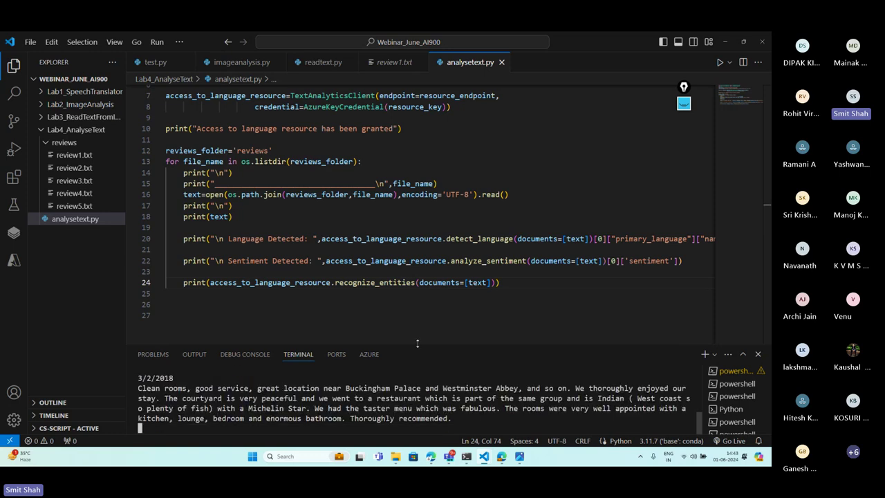
drag(417, 343, 415, 224)
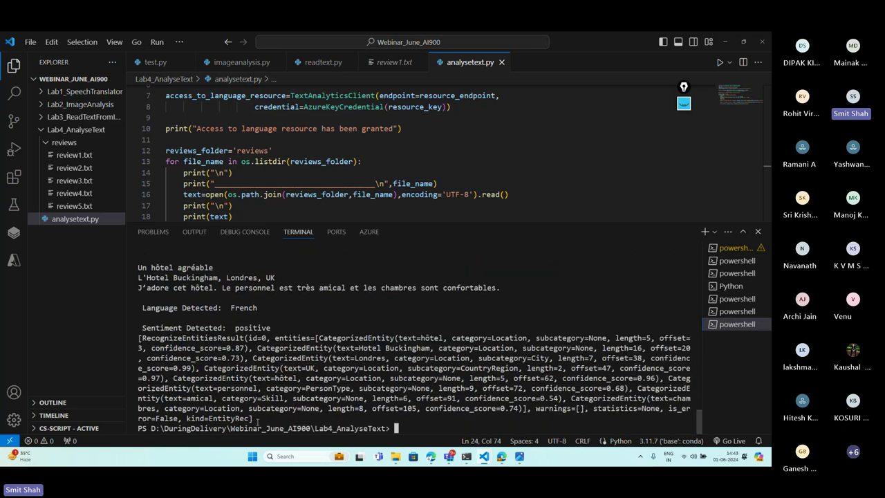
drag(257, 420, 92, 346)
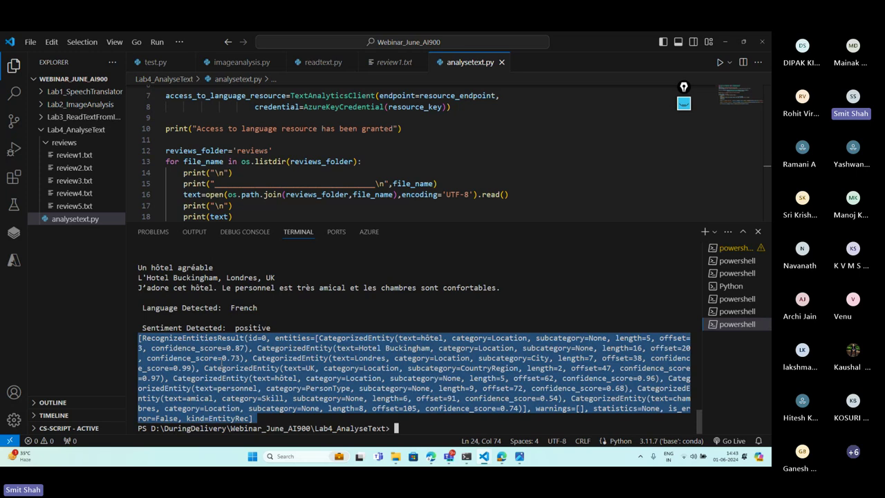
Append the index [0] to the recognize_entities call on line 24
scroll(499, 201, down, 3)
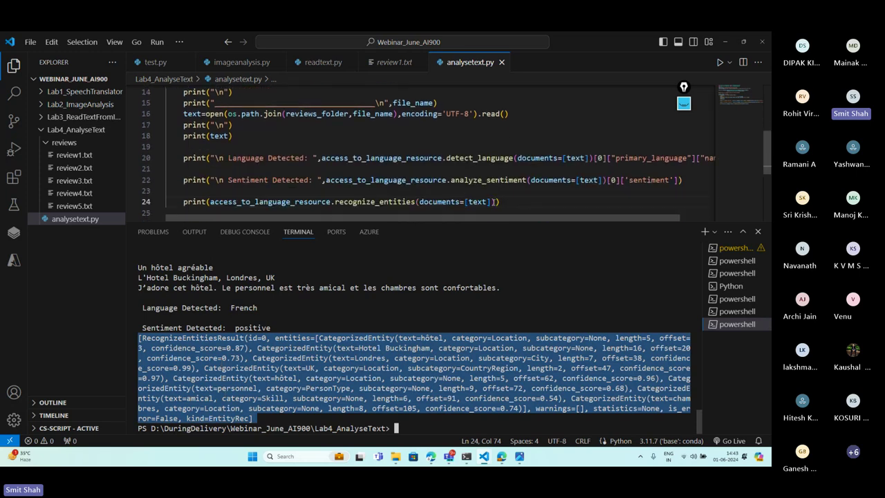
click(499, 201)
text([0)
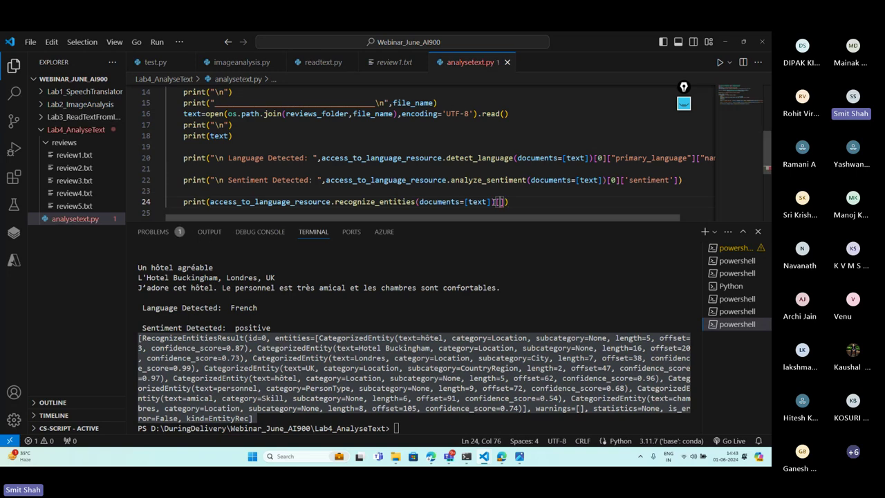
Clear the terminal and rerun python analysetext.py to print the first entity recognition result of each review
click(293, 404)
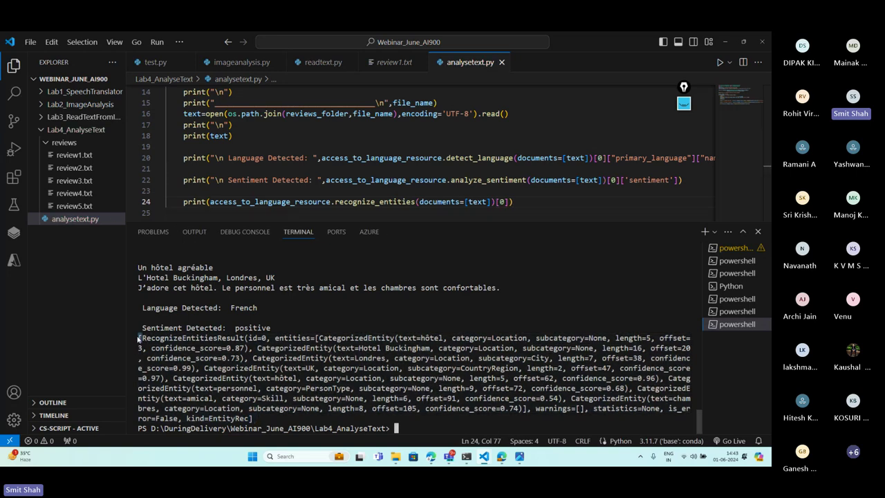
text(clear)
key(Return)
key(Up)
key(Up)
key(Return)
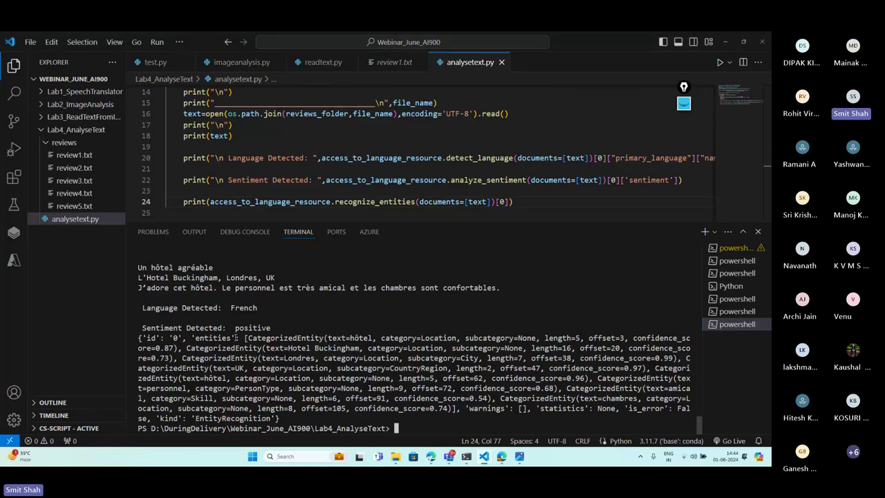
Find the entities key in the terminal output and append ['entities'] after [0] on line 24
drag(233, 337, 191, 338)
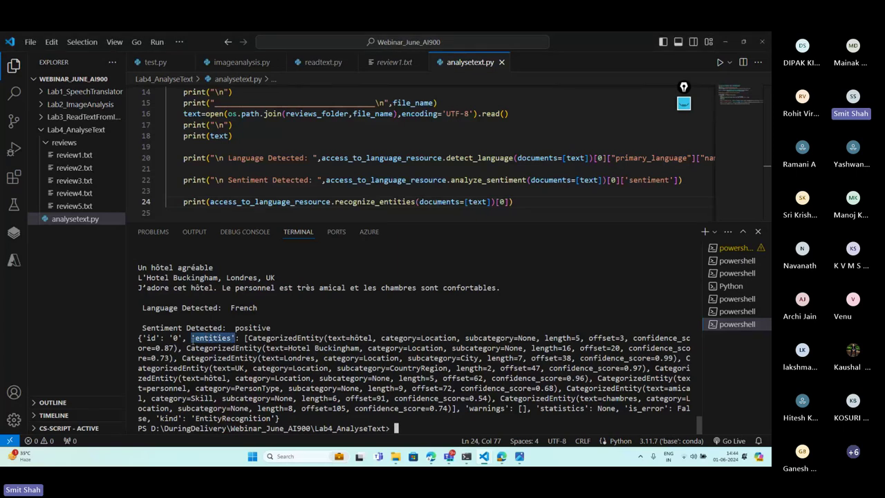
click(509, 201)
text([''entities)
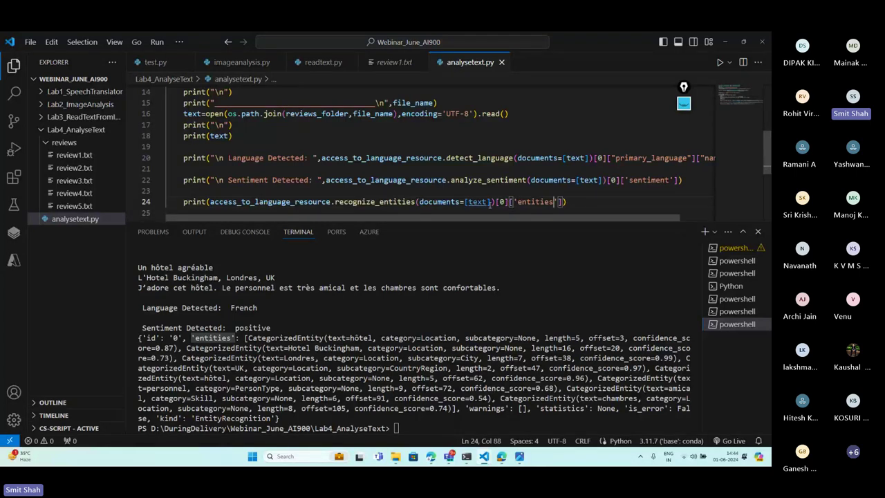
Clear the terminal and rerun python analysetext.py to print only the entities list of each review
click(508, 385)
text(cls)
key(Return)
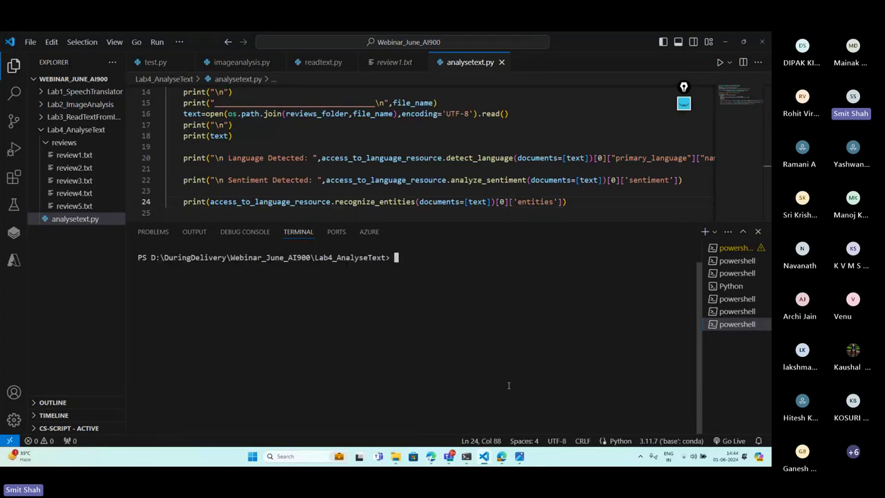
key(Up)
key(Up)
key(Return)
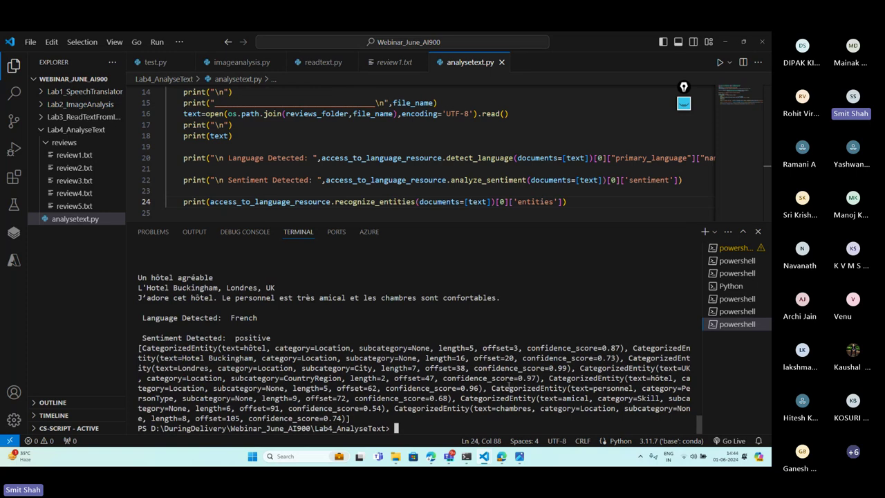
Remove the print() wrapper around the recognize_entities expression on line 24
drag(212, 202, 183, 201)
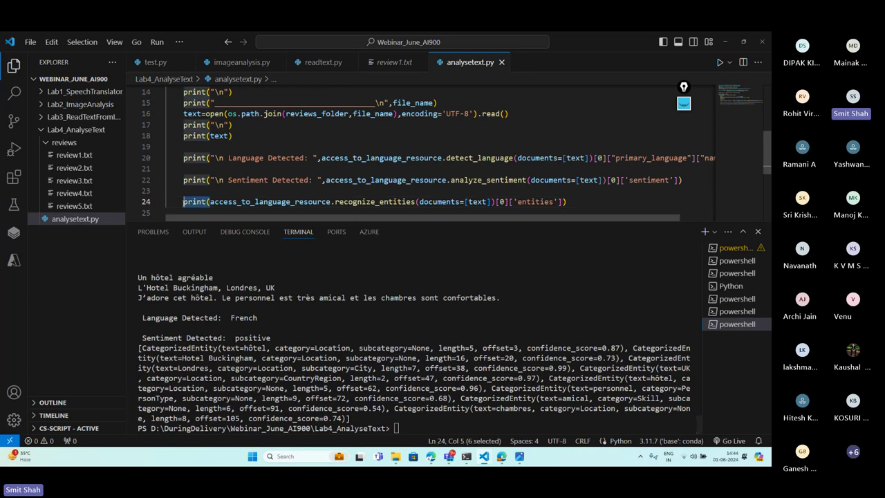
key(BackSpace)
key(End)
key(BackSpace)
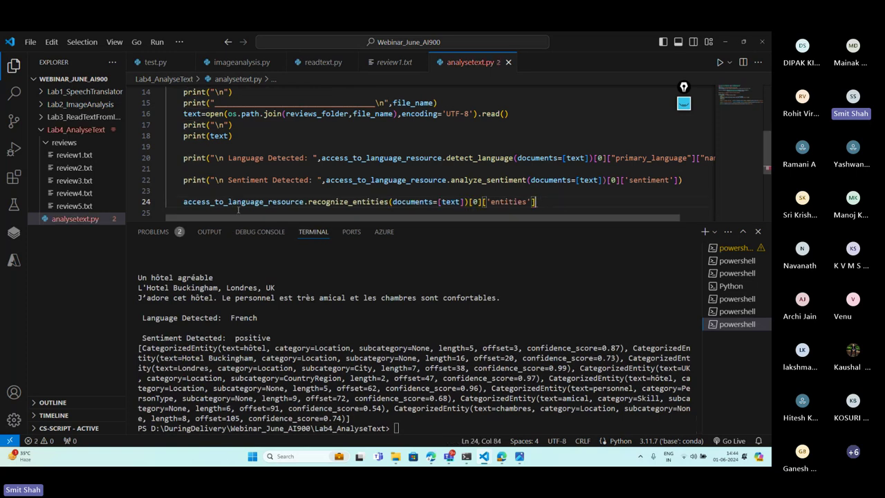
key(Home)
text(For)
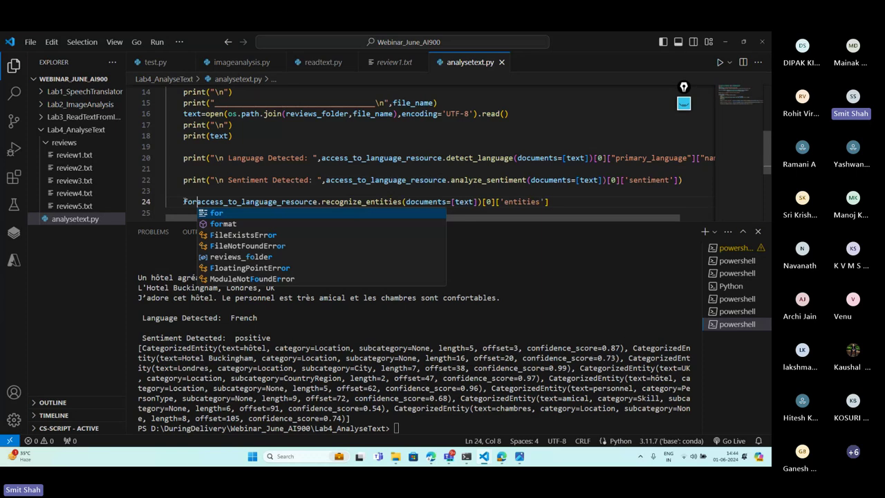
key(Return)
text(in)
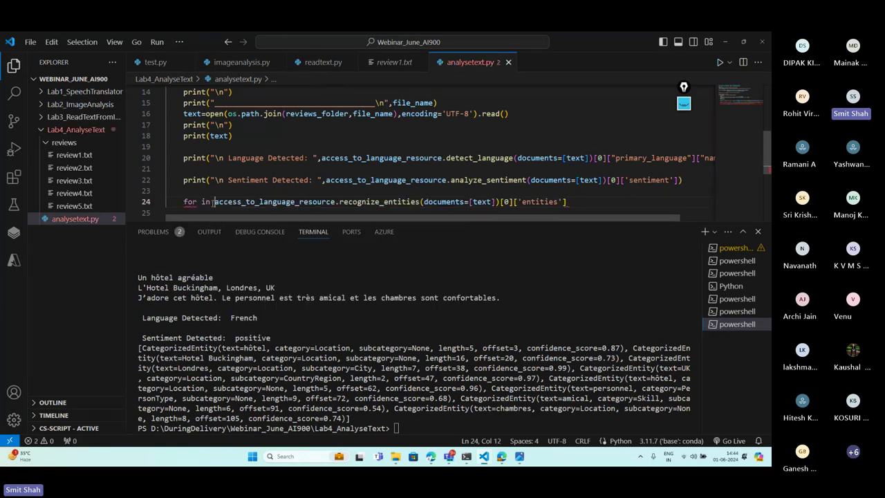
key(BackSpace)
key(BackSpace)
key(BackSpace)
key(BackSpace)
key(BackSpace)
key(BackSpace)
key(BackSpace)
Assign the recognize_entities expression on line 24 to a variable entities and add the loop header for singleentity in entities: below it
text(e)
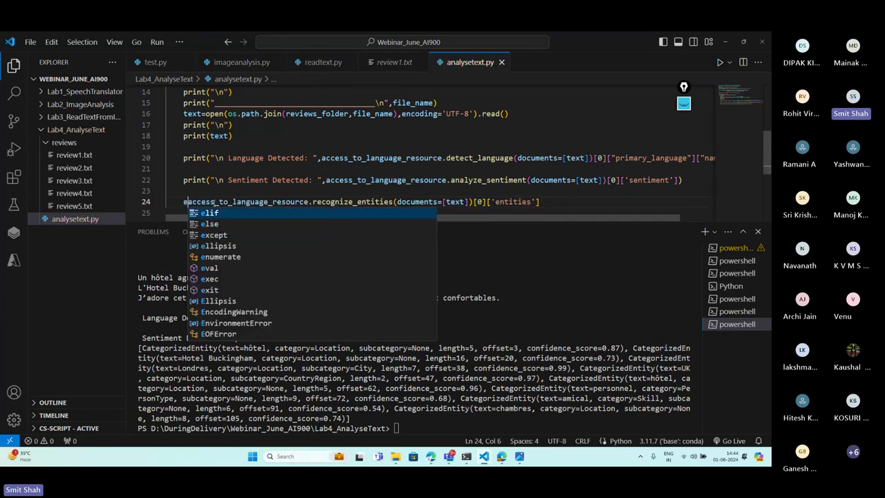
text(ntities=)
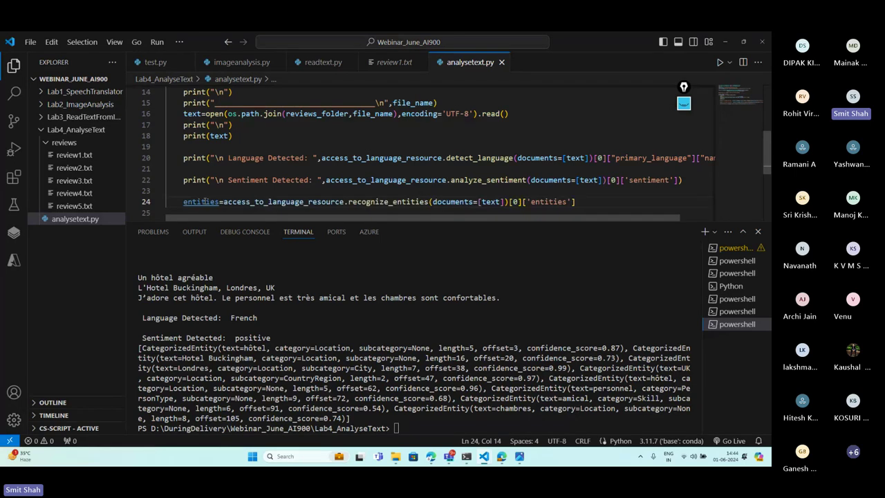
click(576, 202)
key(Return)
text(for )
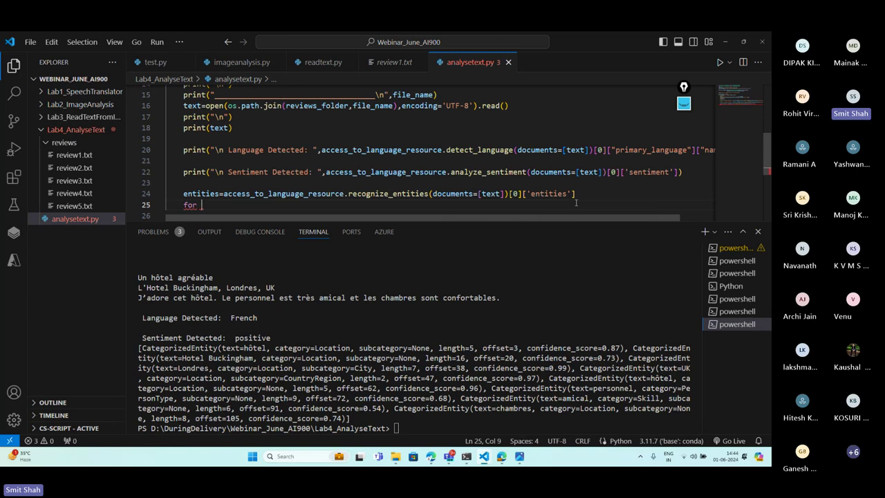
text(singlene)
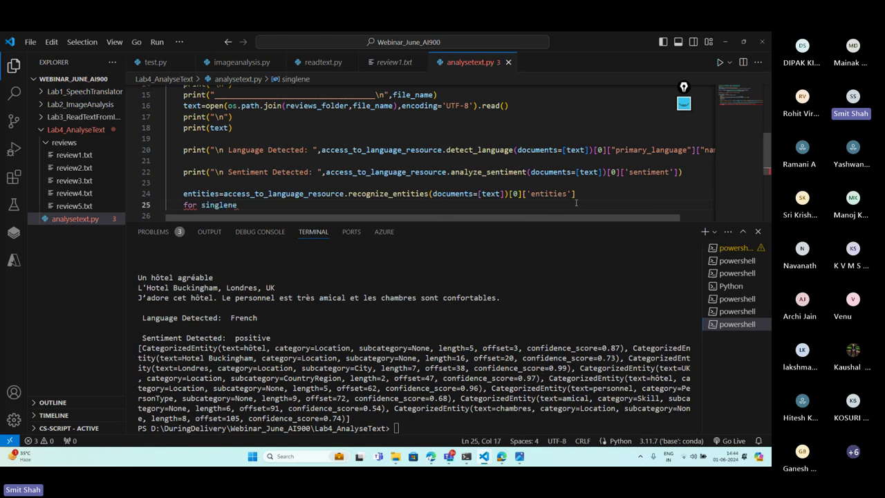
key(BackSpace)
key(BackSpace)
text(entity in entities)
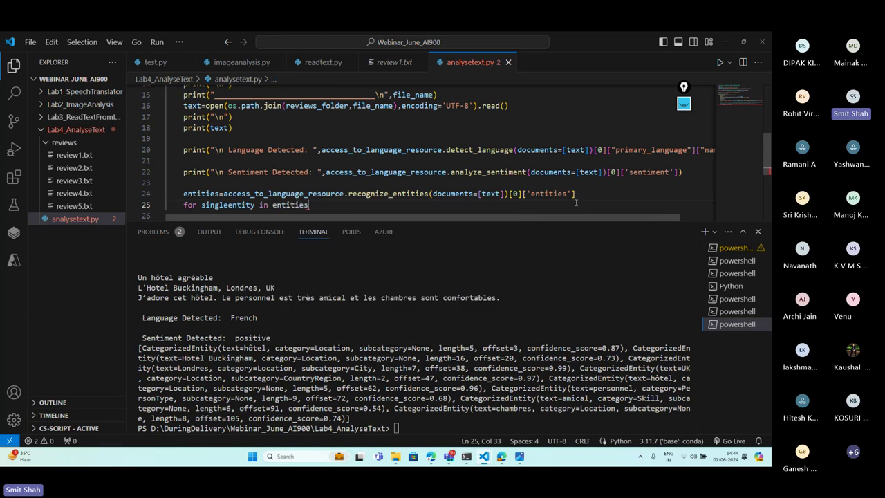
text(:)
key(Return)
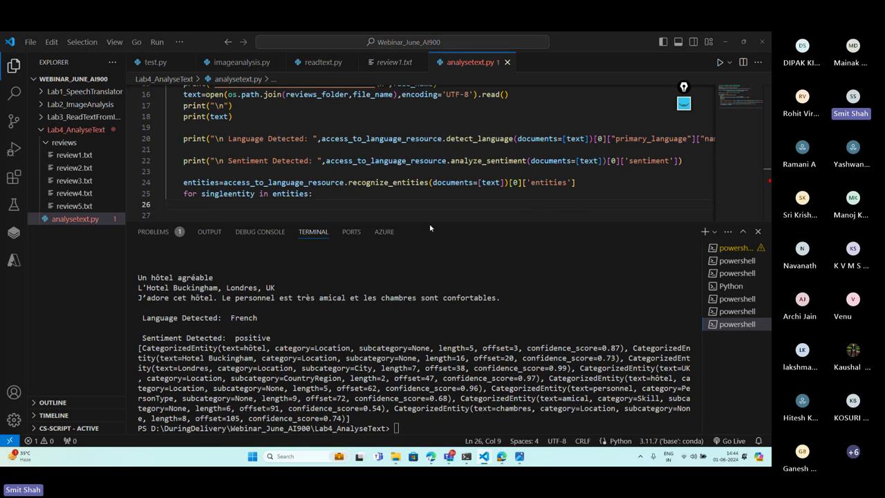
Add print(singleentity) as the indented body of the for loop on line 26
click(342, 194)
key(Return)
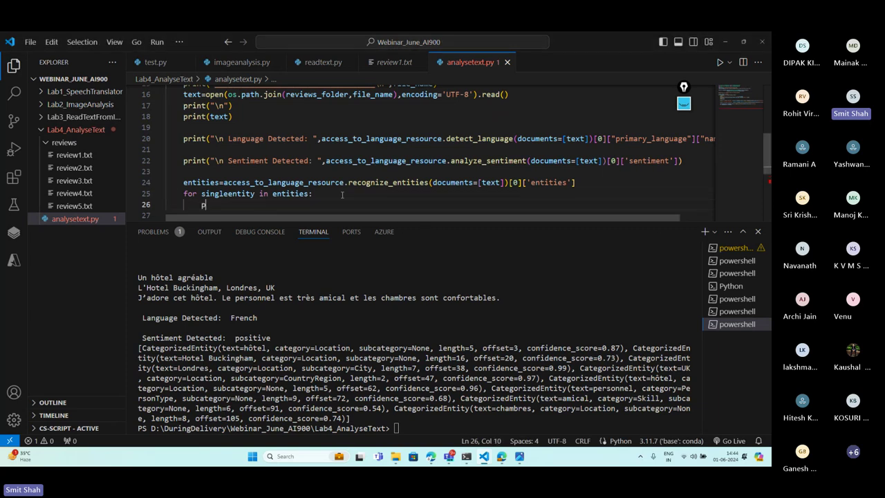
text(print())
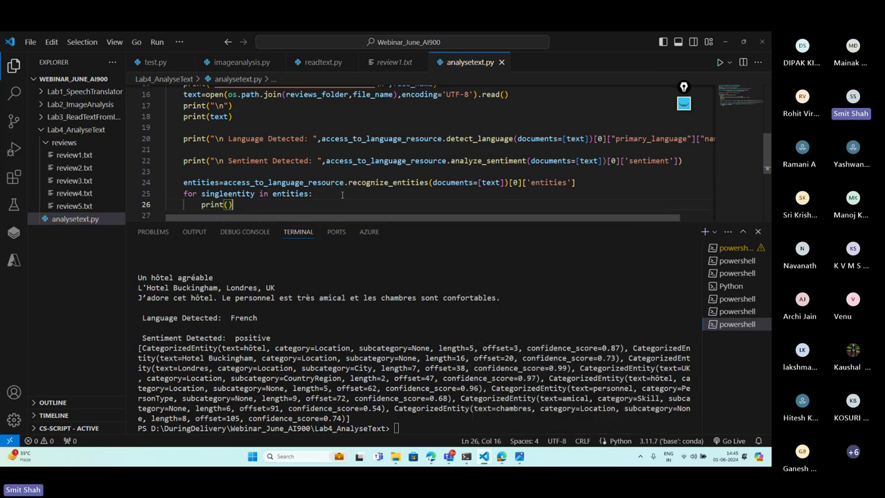
key(Left)
text(singleentity)
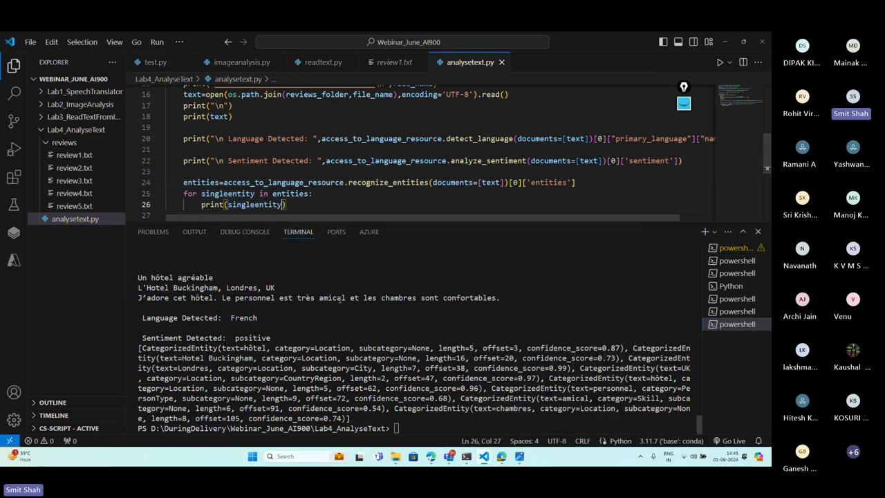
Clear the terminal, rerun python analysetext.py to print each entity separately, and look over the entity fields of the last review
click(434, 399)
text(cls)
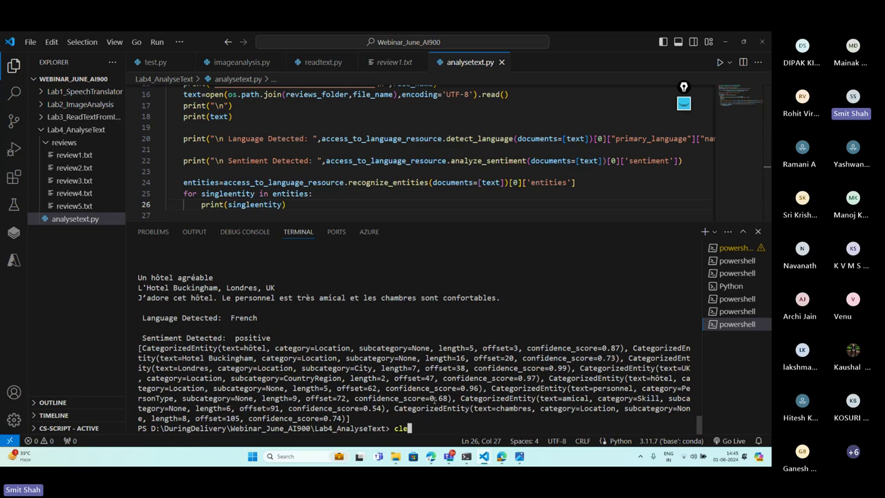
key(Return)
key(Up)
key(Up)
key(Return)
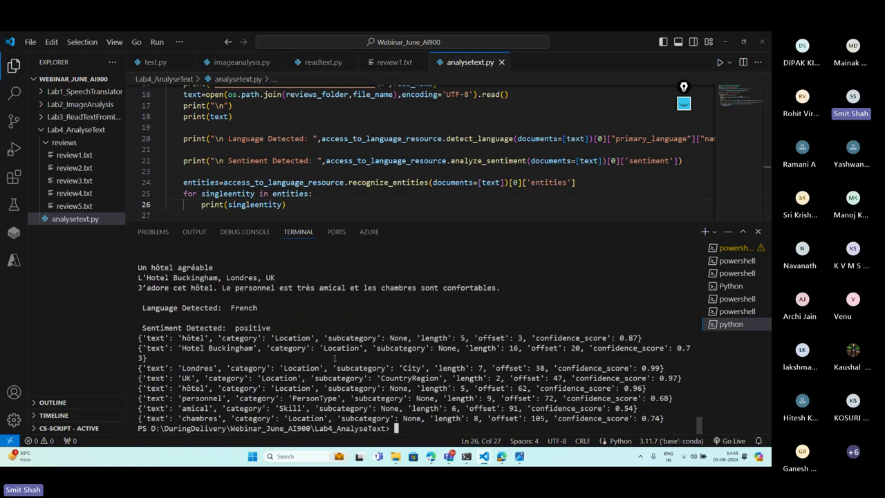
drag(139, 338, 642, 418)
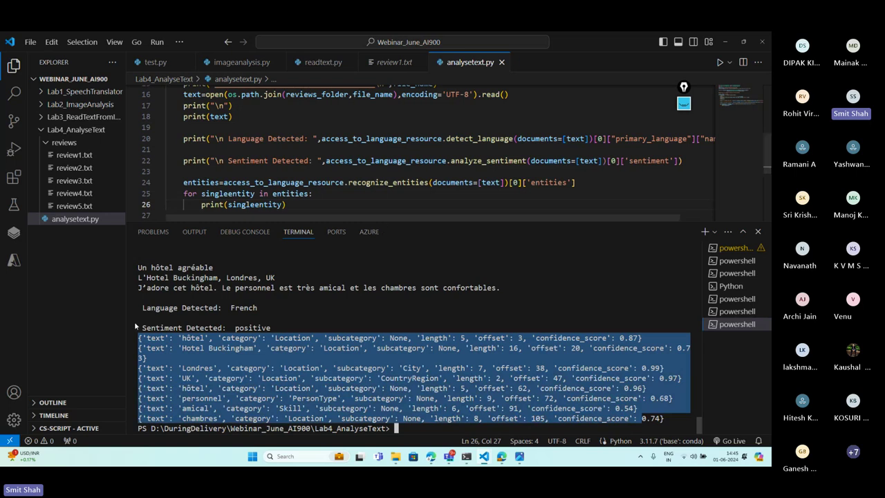
mouse_move(200, 325)
mouse_down()
mouse_move(186, 339)
mouse_move(210, 330)
mouse_up()
mouse_move(304, 330)
mouse_down()
mouse_move(312, 345)
mouse_move(313, 333)
mouse_up()
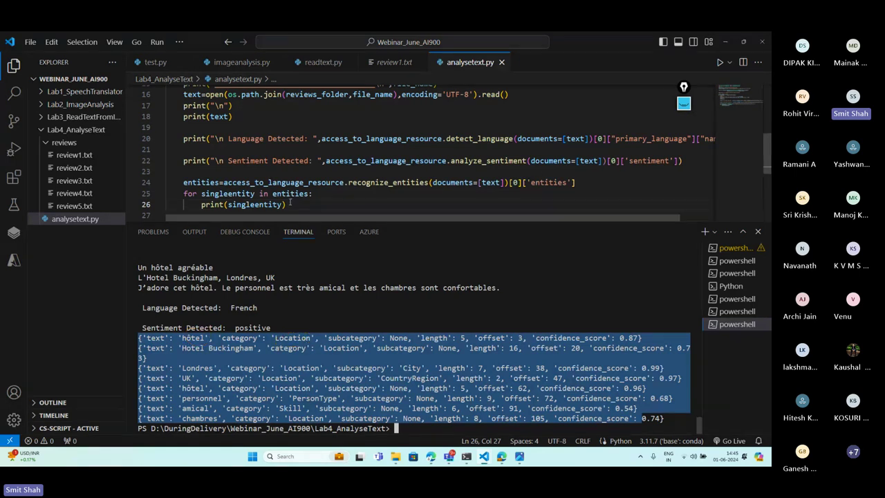
Change the loop's print argument to singleentity.text + "--->" + singleentity.category
click(289, 203)
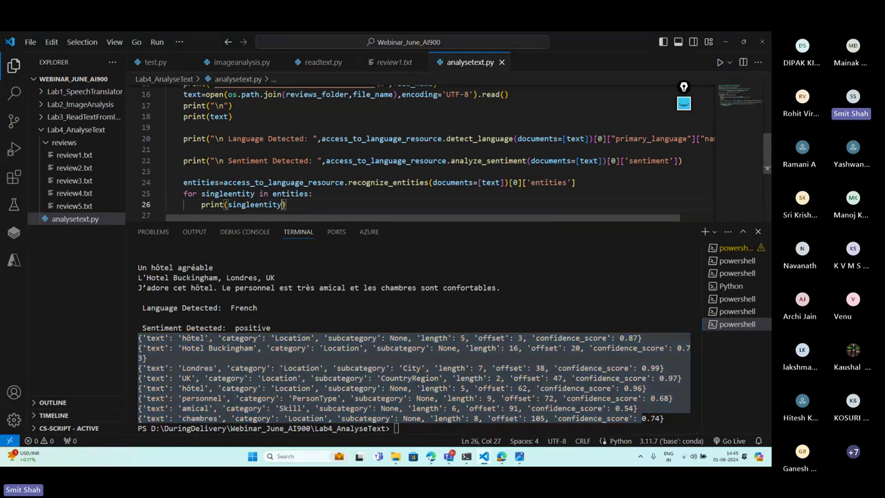
text(.text + ")
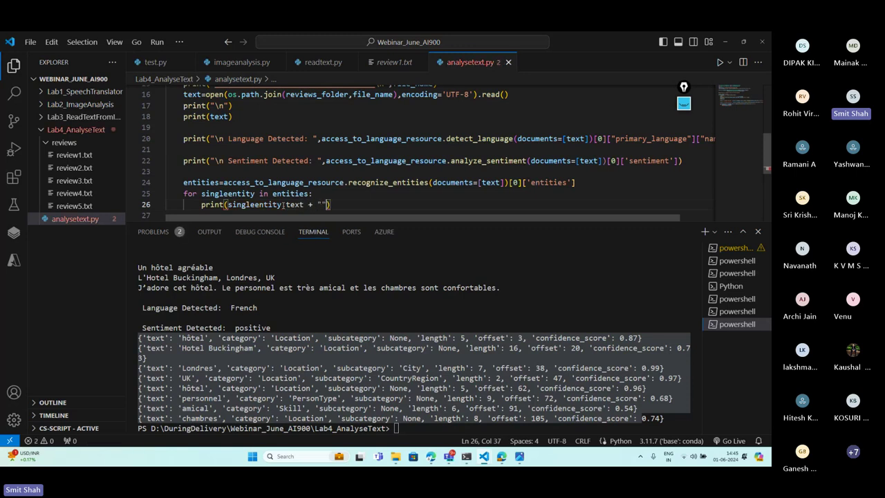
text(--)
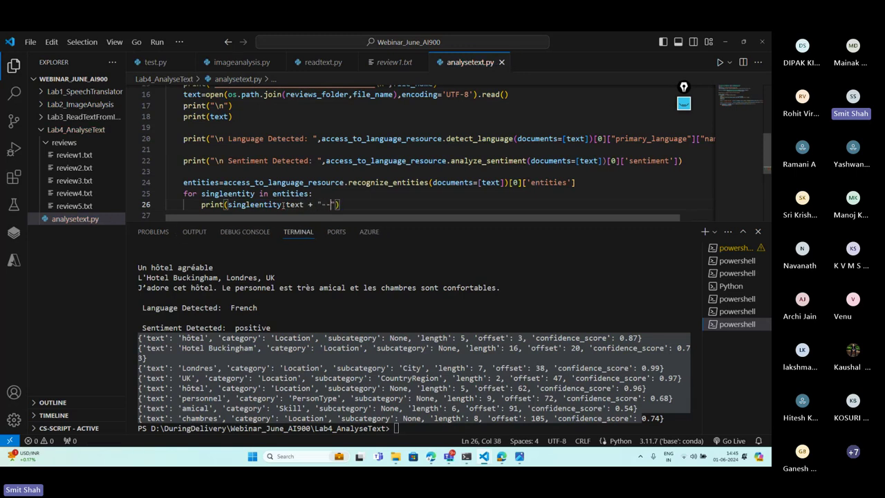
text(->" + )
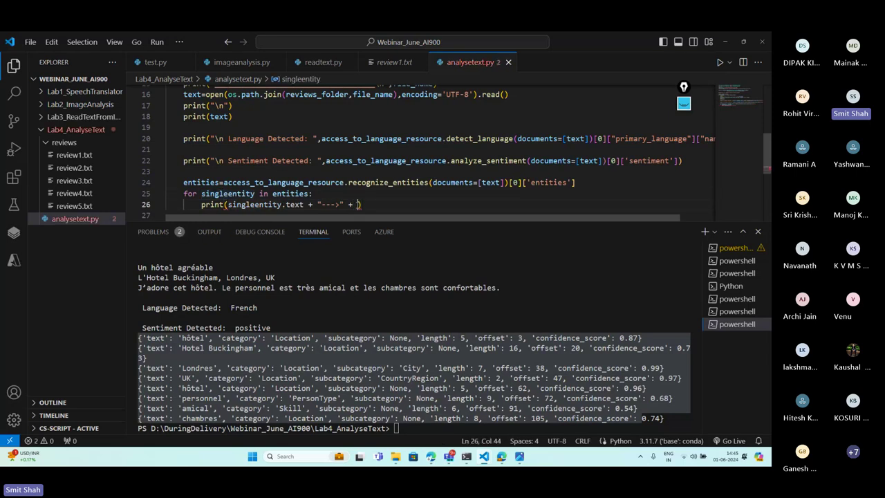
text(singleentity.category)
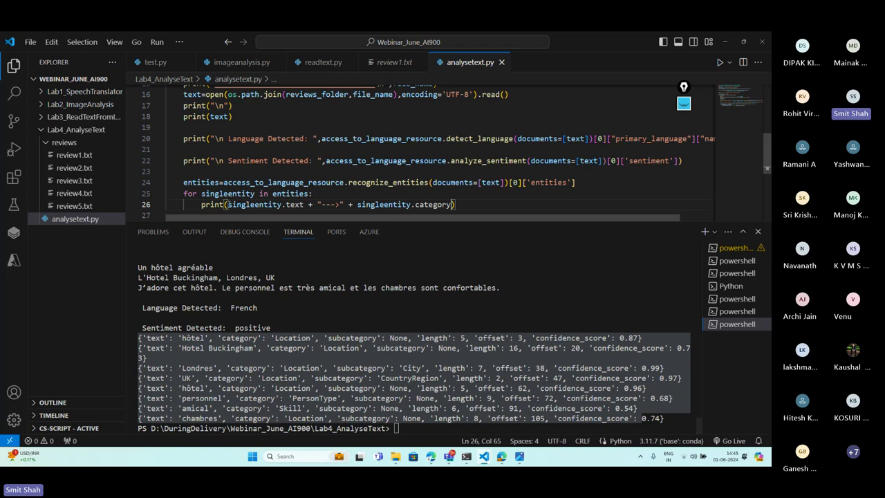
Insert print("\n") on a new line directly above the entities assignment
click(199, 173)
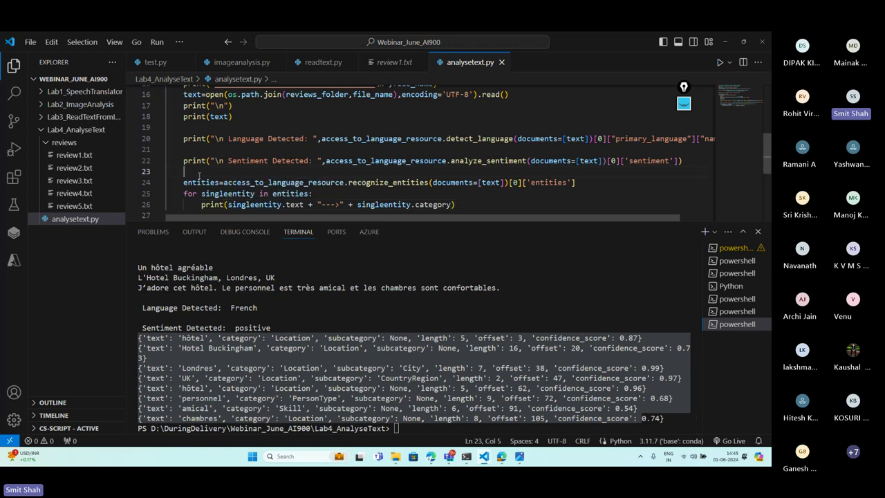
key(Return)
text(print)
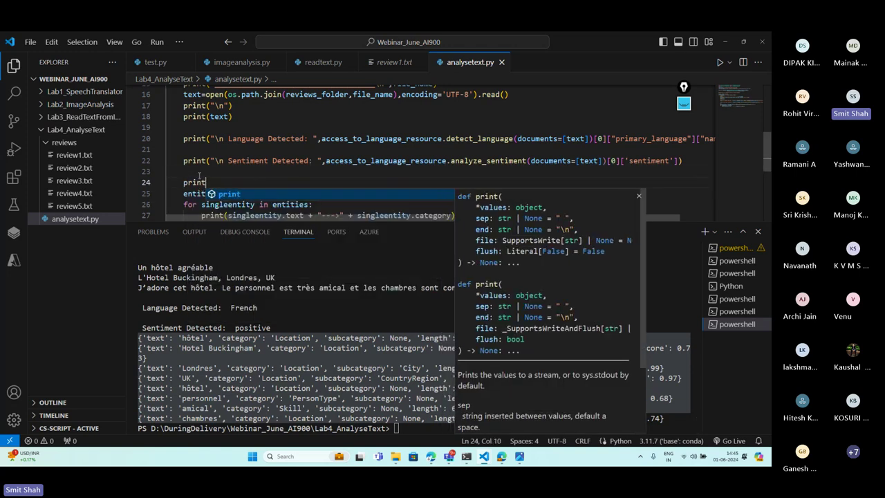
text((")
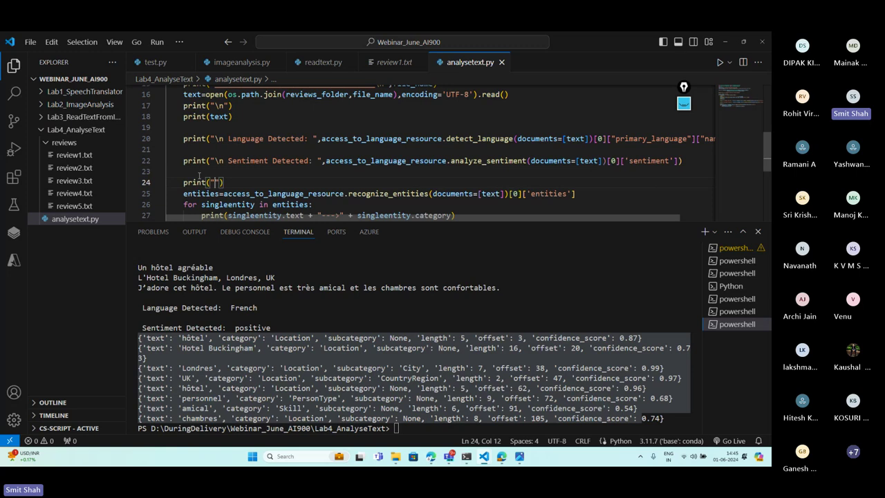
text(\n)
Clear the terminal and rerun python analysetext.py to print each entity's text with its category
click(438, 412)
text(cls)
key(Return)
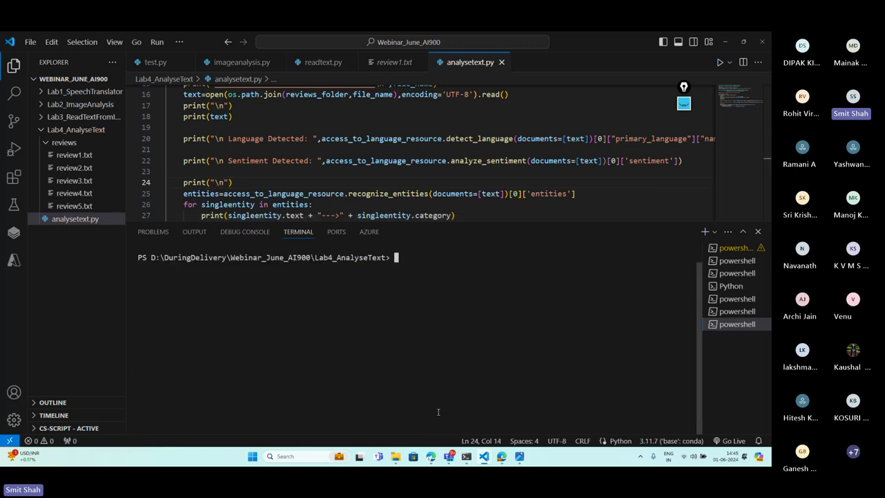
key(Up)
key(Up)
key(Return)
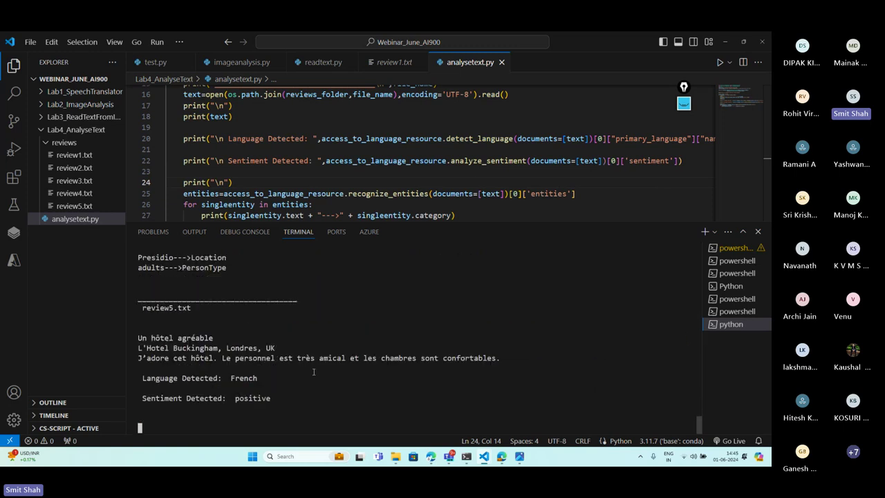
Examine the entity and category pairs printed for review5.txt and compare them with the French review text
drag(230, 418, 124, 345)
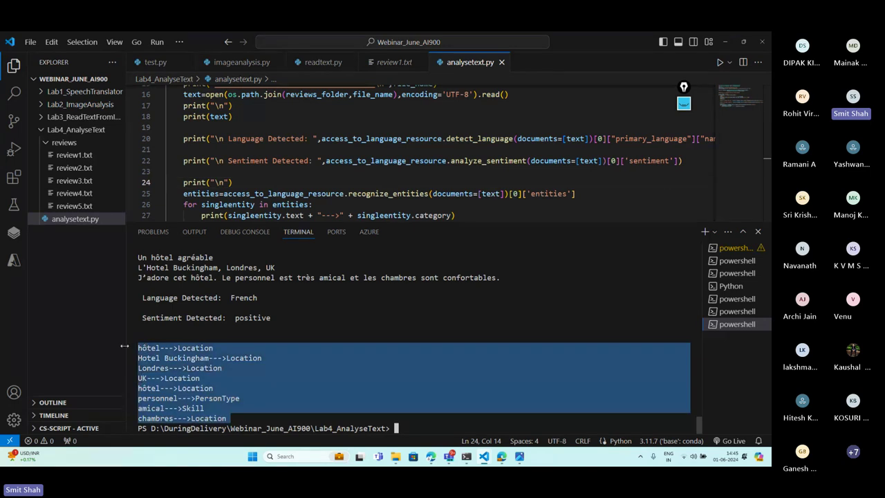
click(138, 348)
mouse_move(137, 349)
mouse_down()
mouse_move(125, 348)
mouse_move(221, 348)
mouse_move(209, 358)
mouse_move(133, 358)
mouse_up()
drag(222, 358, 266, 358)
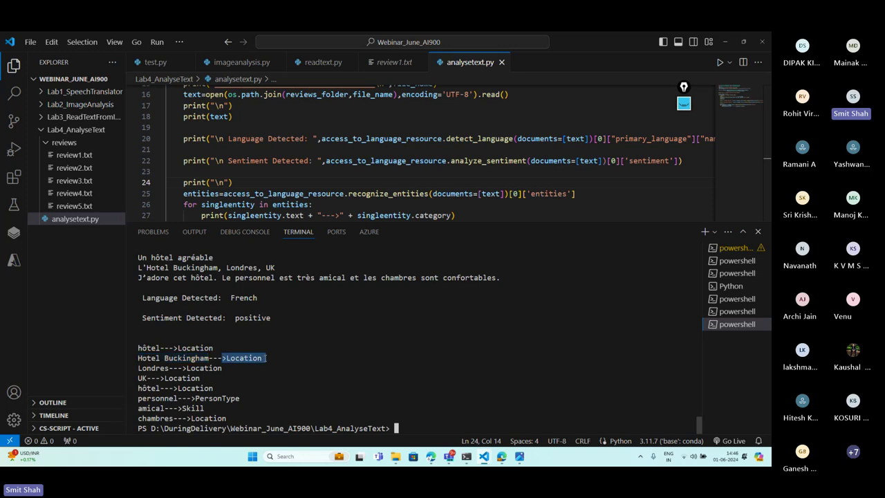
click(157, 369)
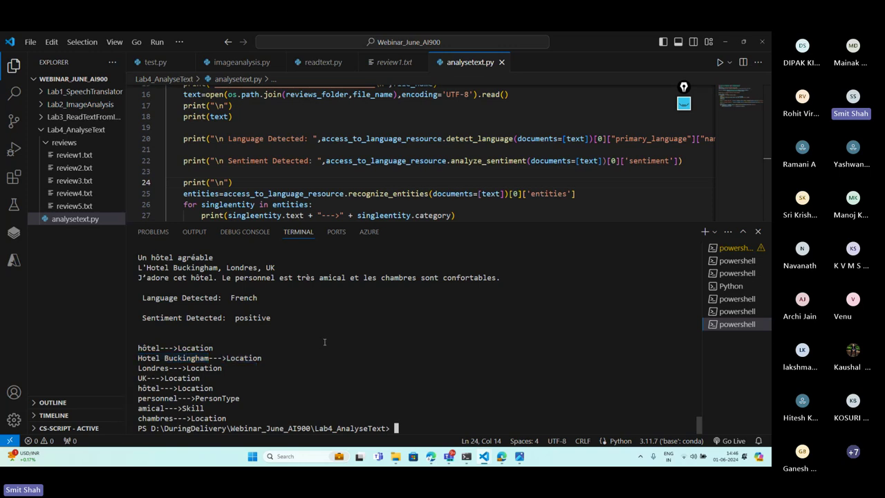
scroll(325, 329, up, 1)
mouse_move(326, 319)
mouse_down()
mouse_move(381, 320)
mouse_move(314, 322)
mouse_up()
click(231, 327)
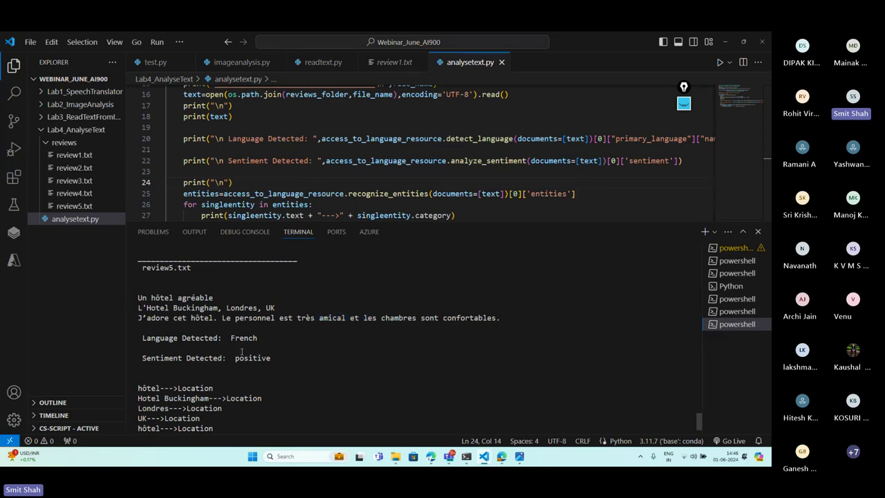
Review the entity and category lists printed for the earlier reviews, working back to the first one in the terminal output
scroll(241, 354, down, 1)
scroll(239, 369, up, 3)
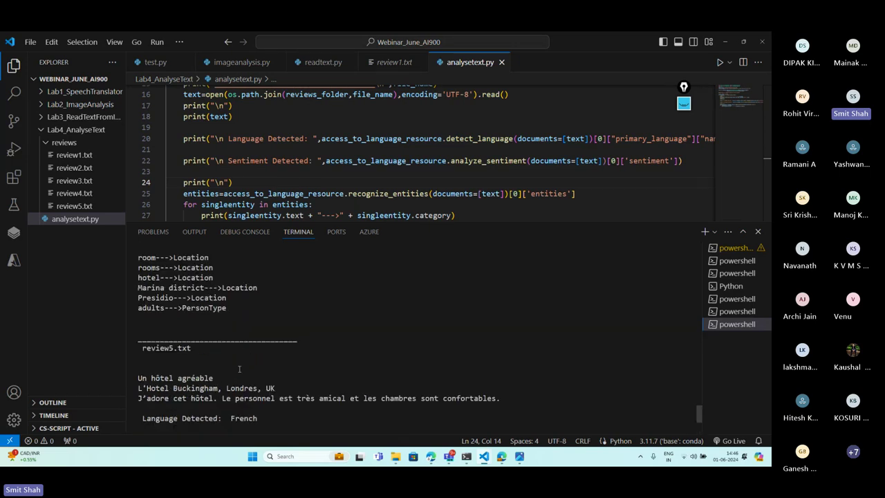
scroll(239, 369, up, 4)
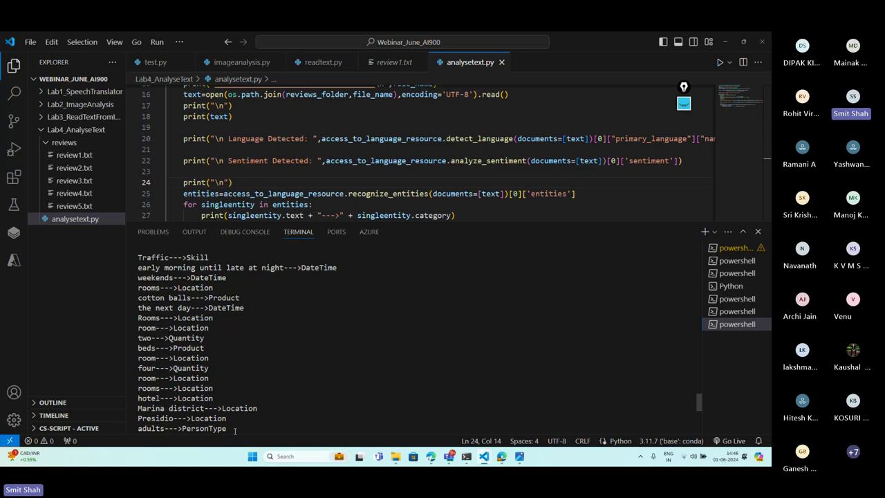
drag(235, 431, 136, 287)
scroll(259, 318, up, 10)
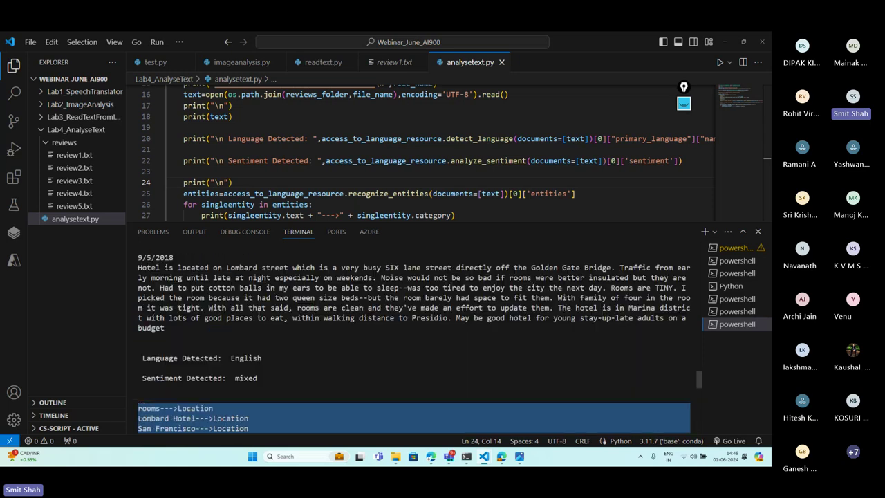
scroll(211, 367, up, 10)
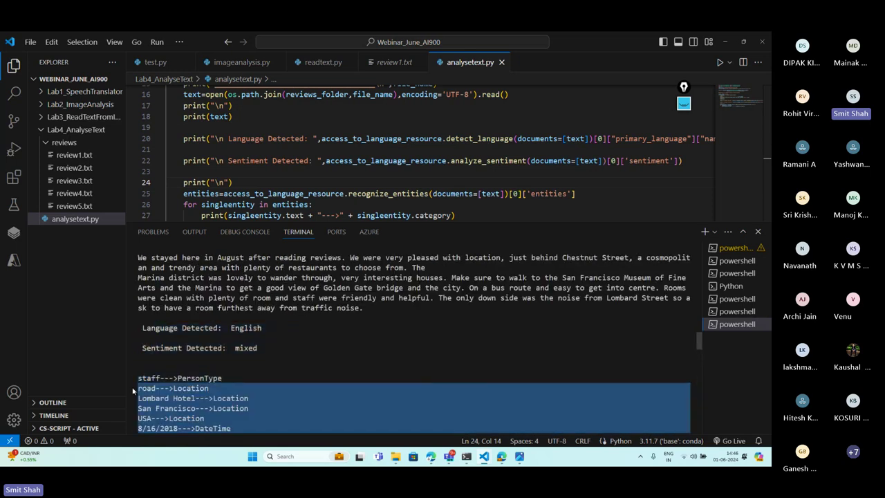
scroll(180, 384, up, 10)
drag(208, 428, 138, 296)
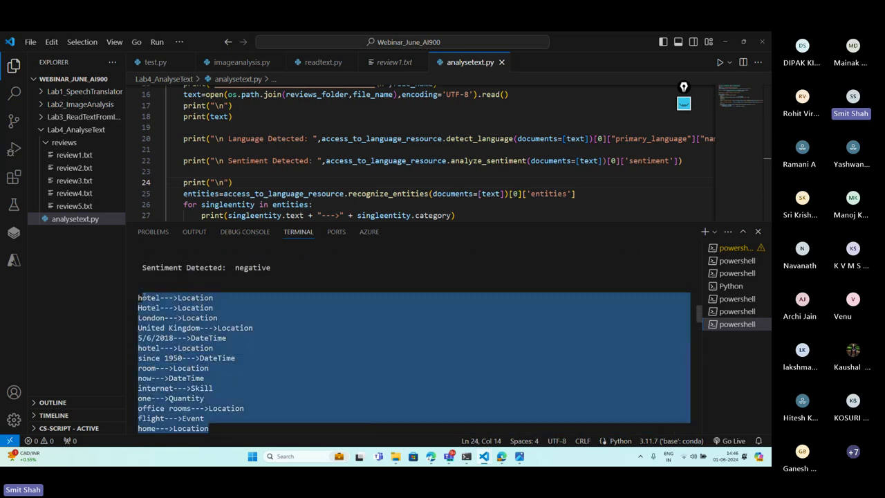
click(141, 295)
scroll(207, 331, down, 5)
scroll(218, 357, up, 1)
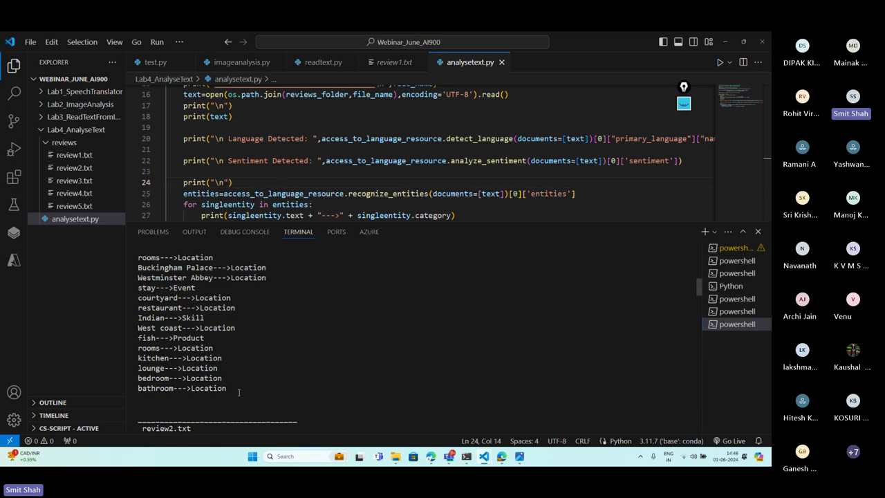
drag(238, 393, 328, 185)
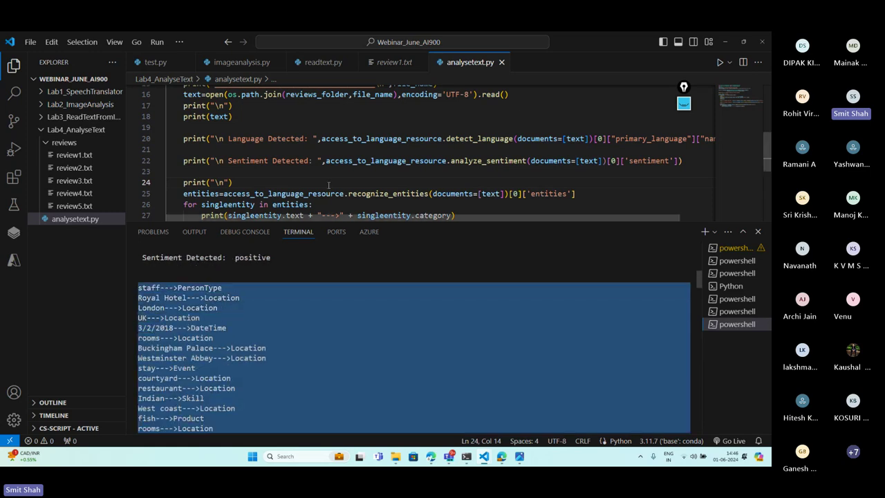
click(328, 184)
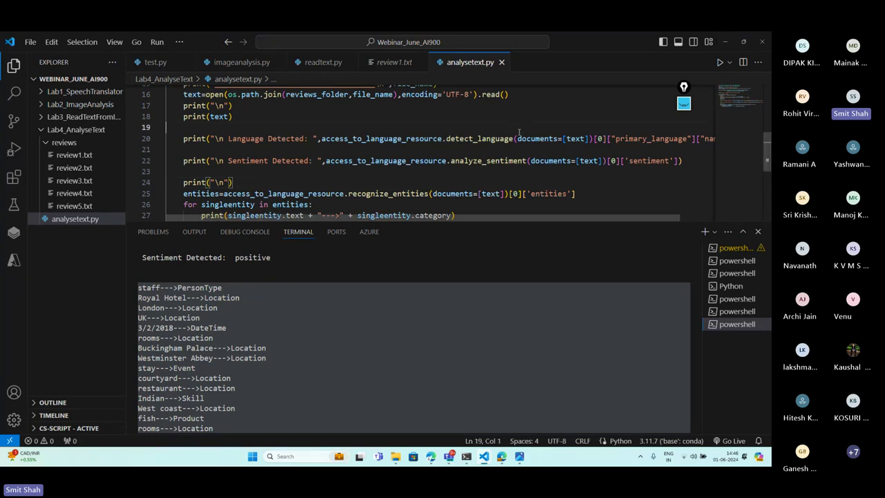
Copy the entire analysetext.py script and send it, including its API resource key, to the Teams meeting chat
key(ctrl+a)
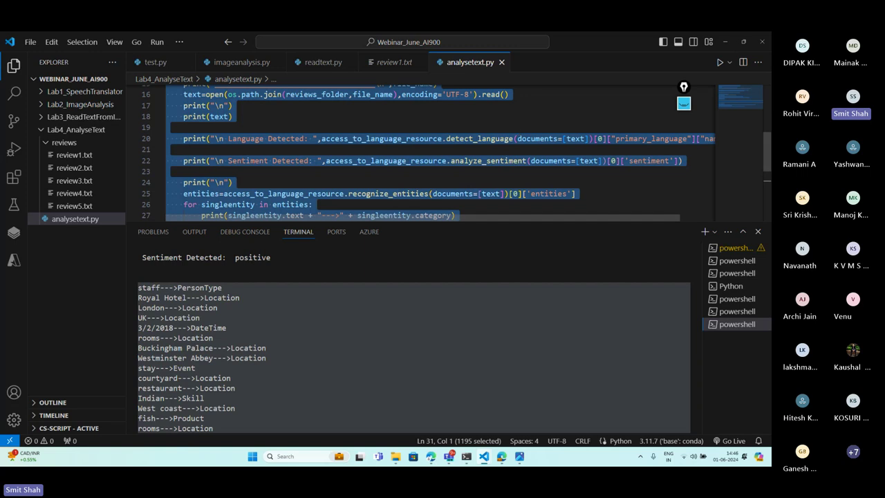
click(752, 353)
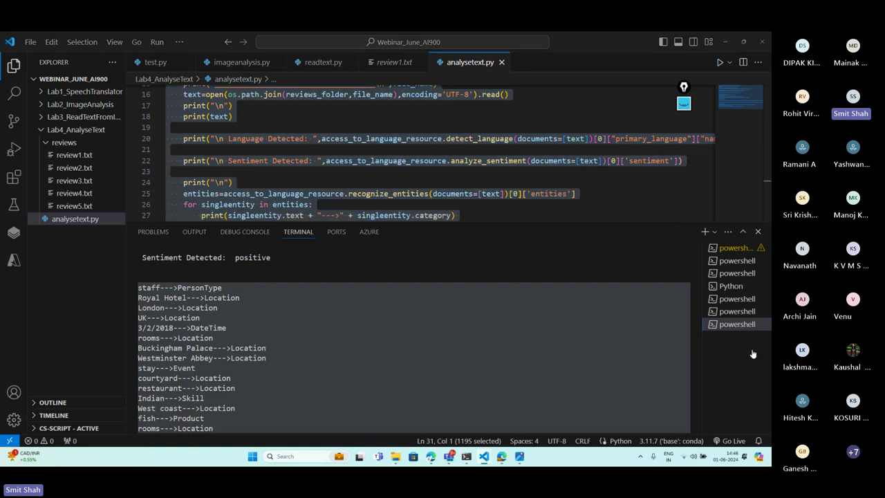
key(alt+Tab)
click(637, 324)
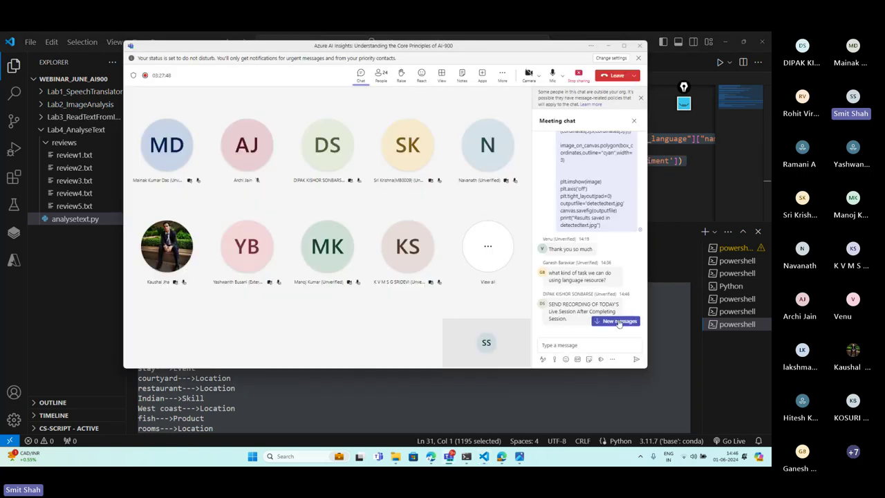
click(575, 344)
key(ctrl+v)
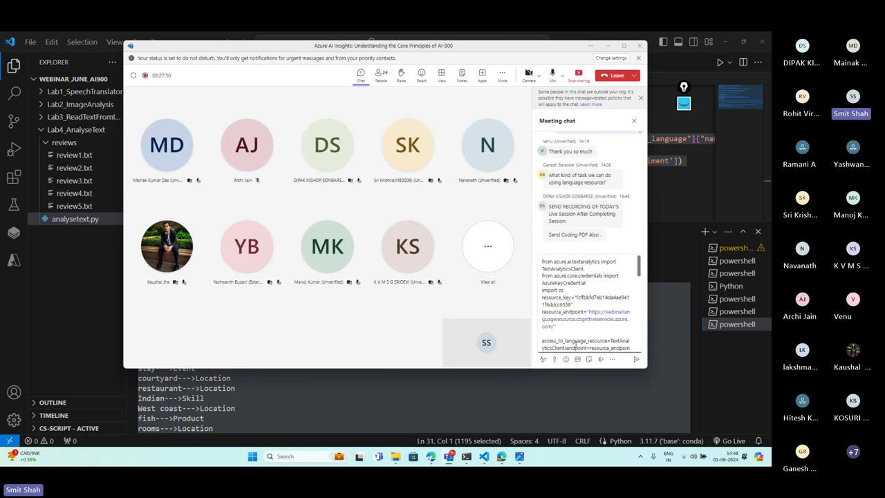
click(635, 359)
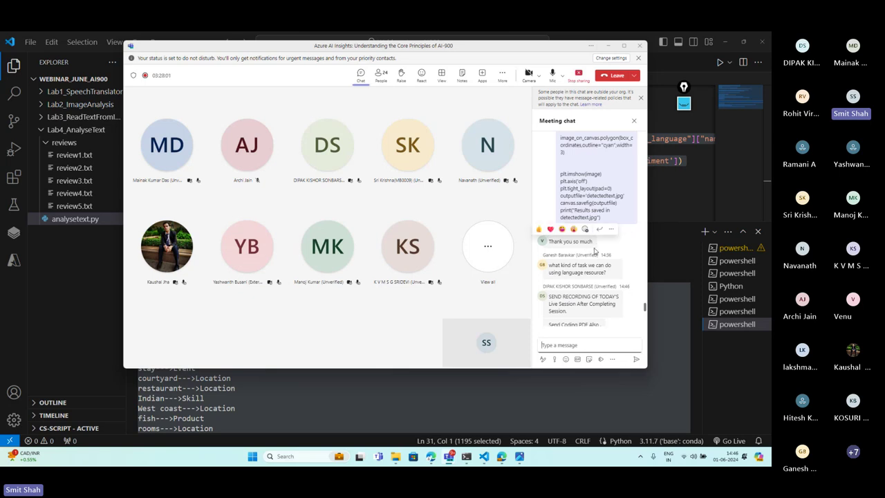
Switch to the browser, load lg.com in a new tab and start the site's chat about service
key(alt+Tab)
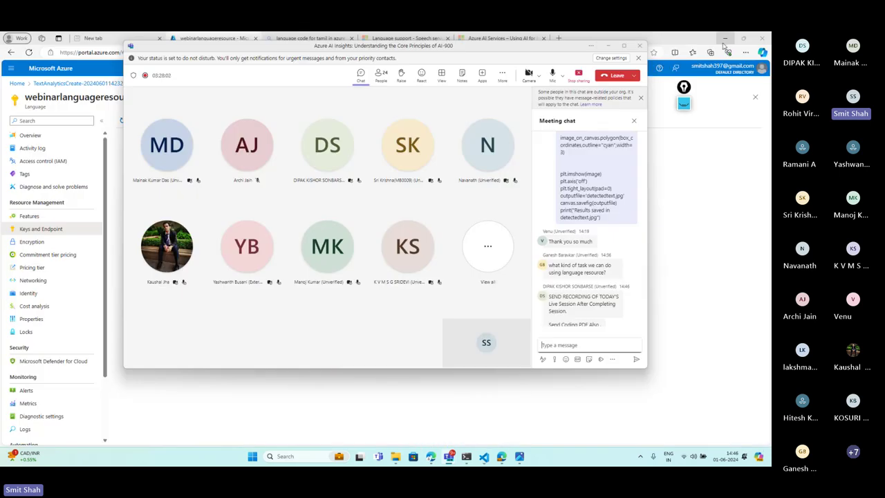
click(607, 45)
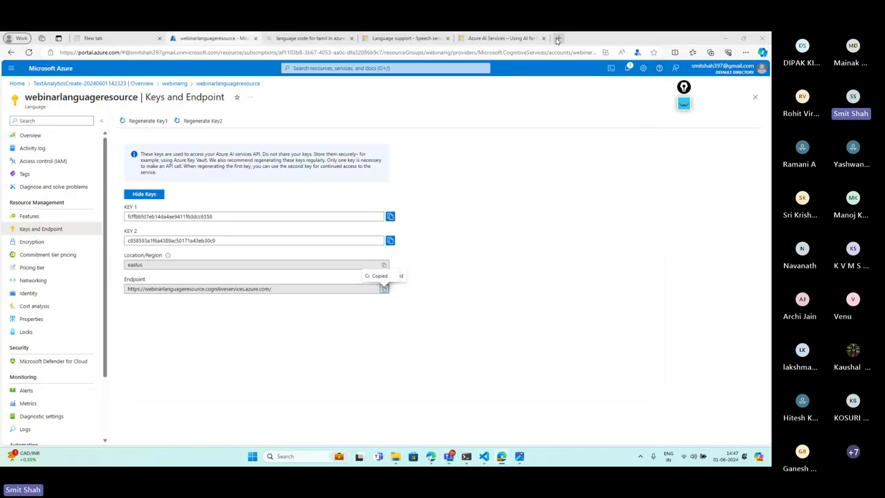
click(558, 39)
text(lg.com)
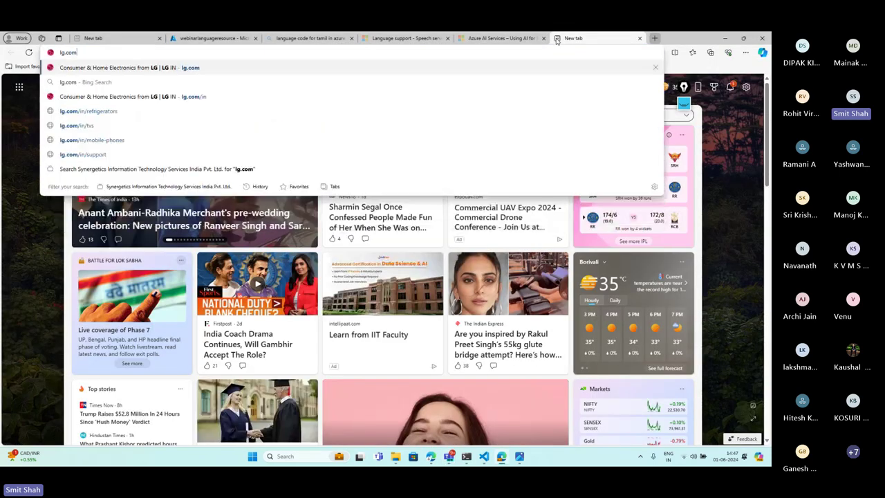
key(Return)
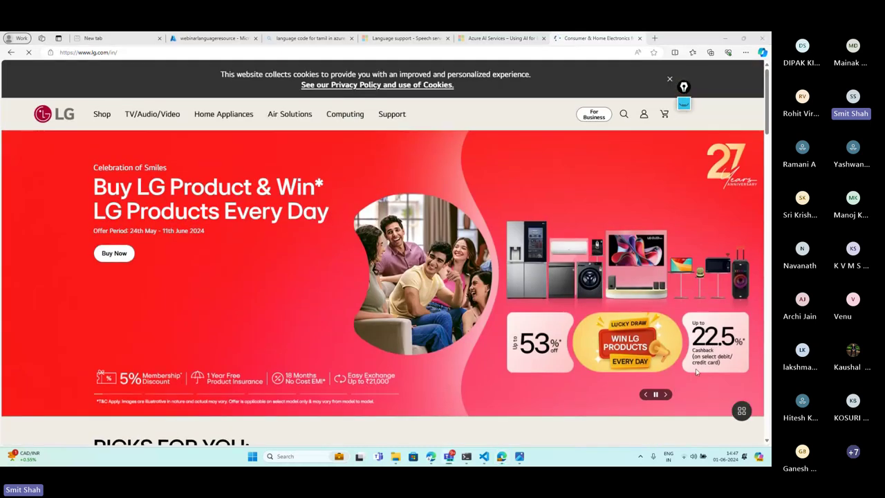
click(741, 410)
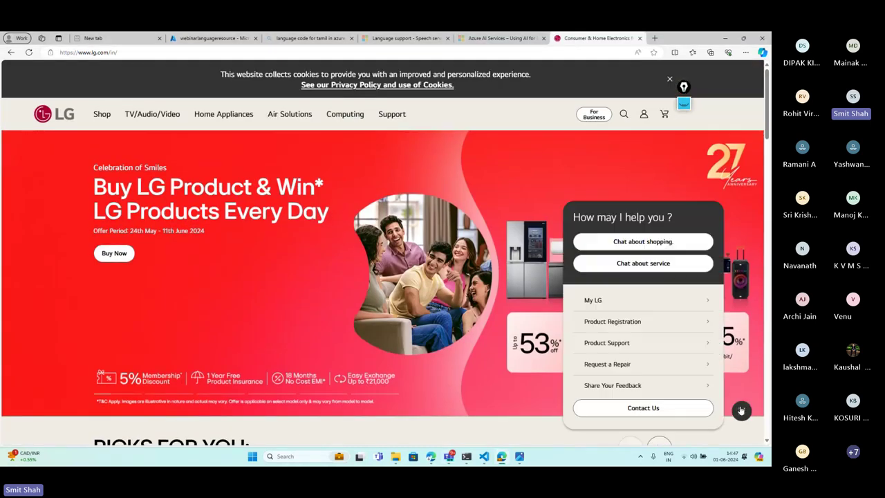
click(615, 265)
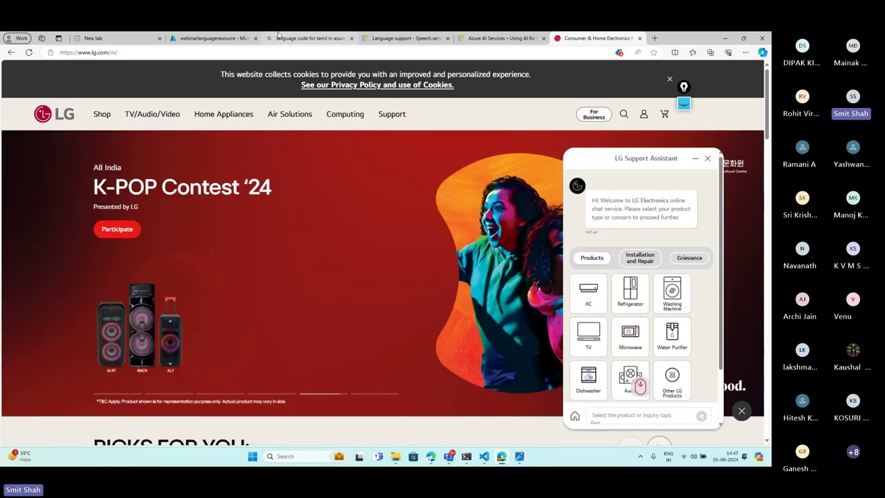
Return to the Teams meeting chat and read through the participants' messages around the shared script
click(308, 38)
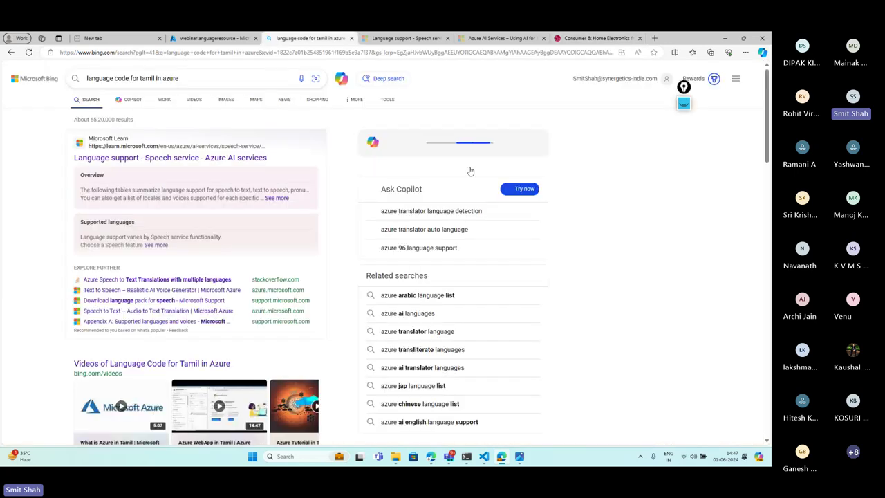
key(ctrl+shift+Tab)
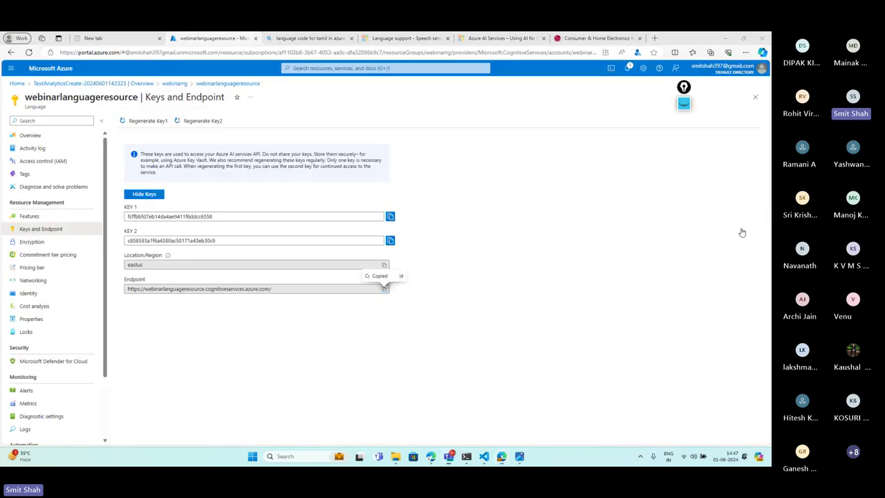
key(alt+Tab)
scroll(598, 312, up, 3)
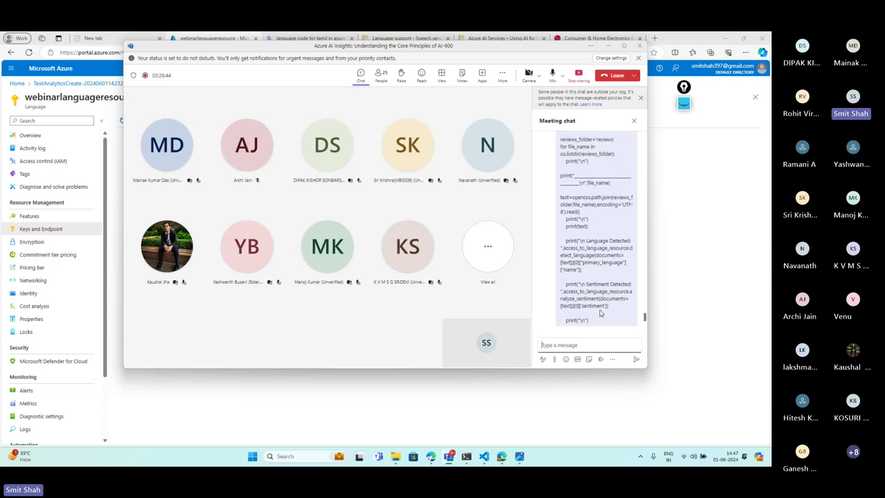
scroll(599, 310, up, 5)
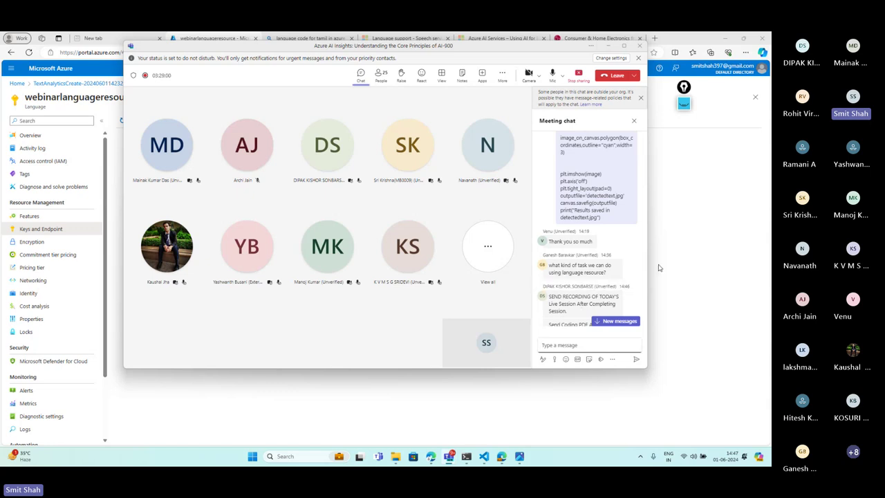
scroll(634, 276, down, 1)
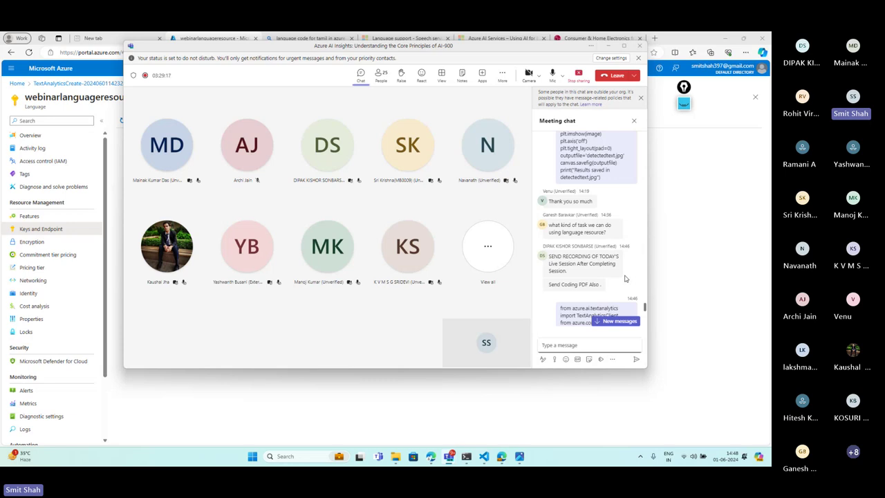
scroll(625, 278, down, 1)
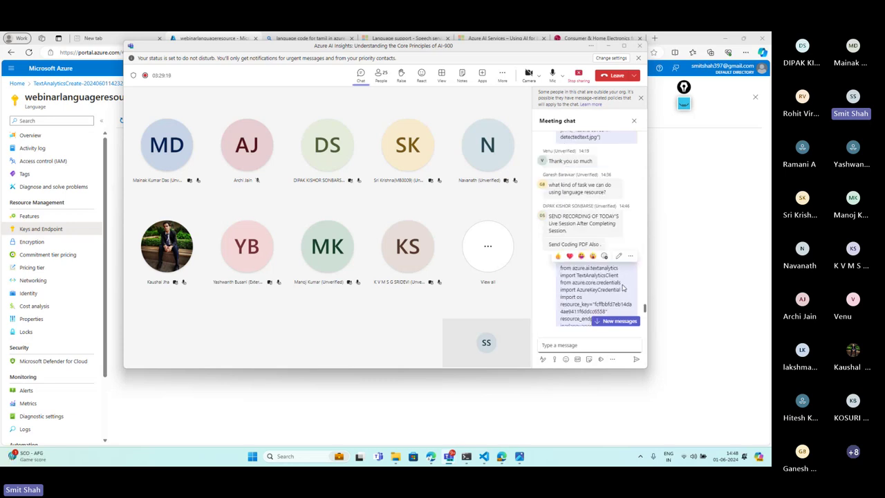
click(614, 323)
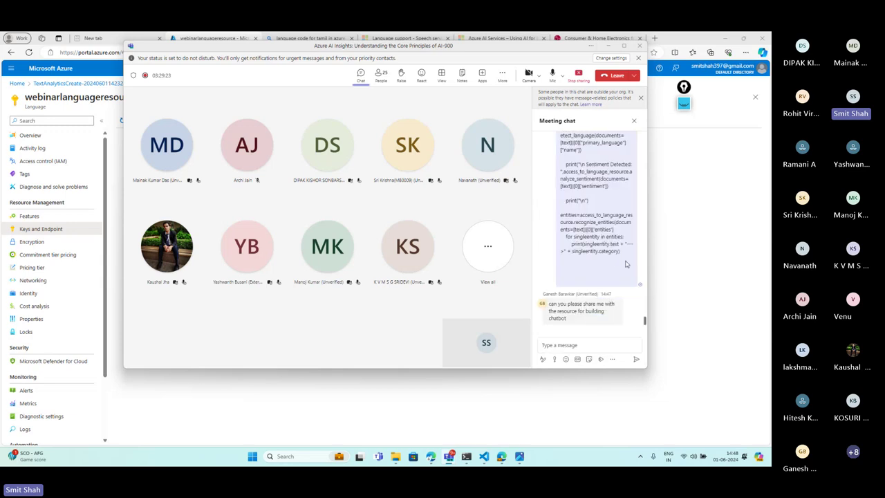
scroll(626, 263, up, 2)
scroll(626, 264, up, 1)
scroll(625, 263, down, 3)
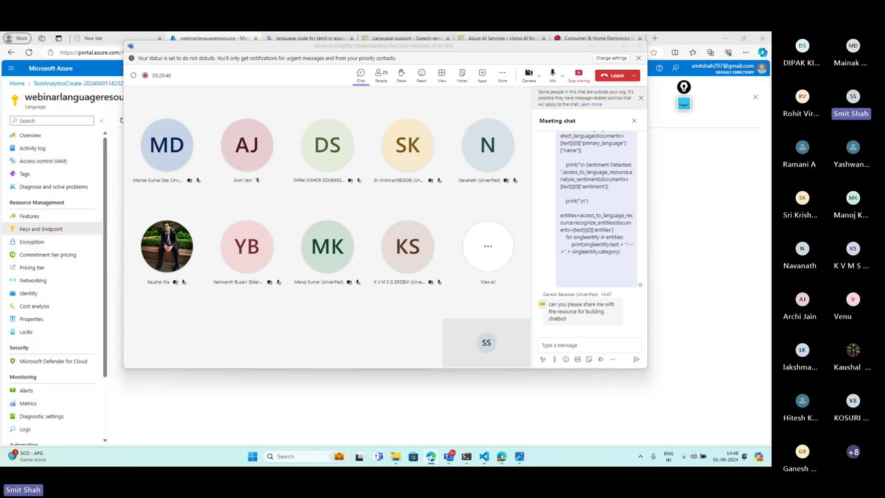
click(605, 47)
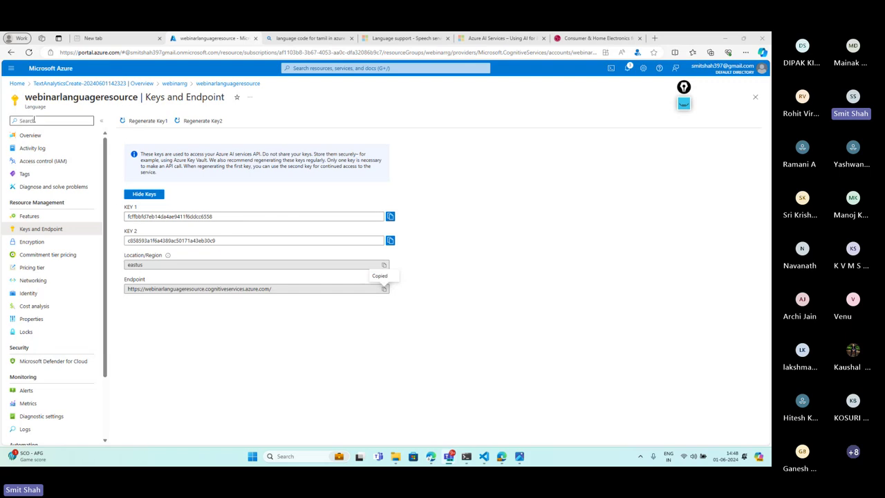
Return to the Azure portal home page and open the webinarrg resource group from the list of resource groups
click(12, 86)
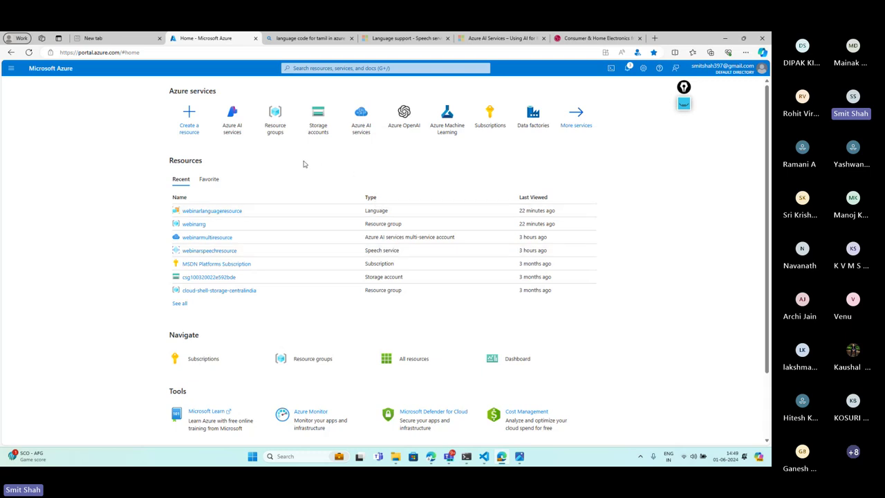
click(274, 123)
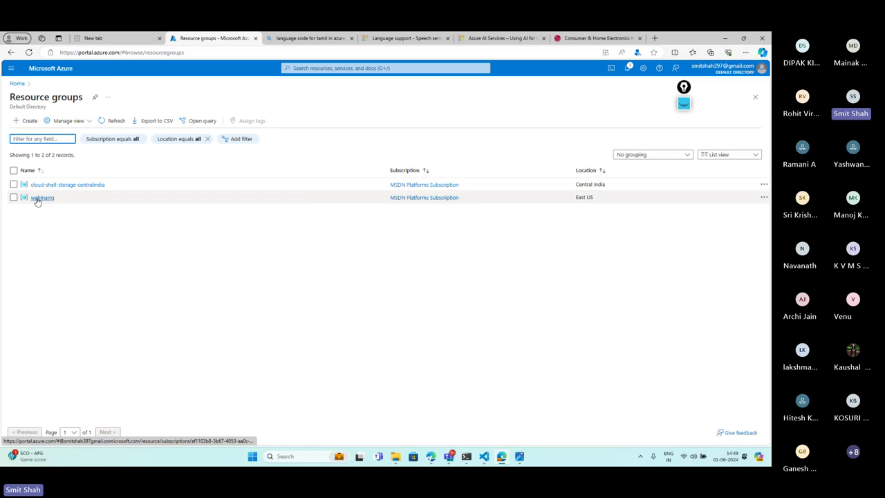
click(36, 199)
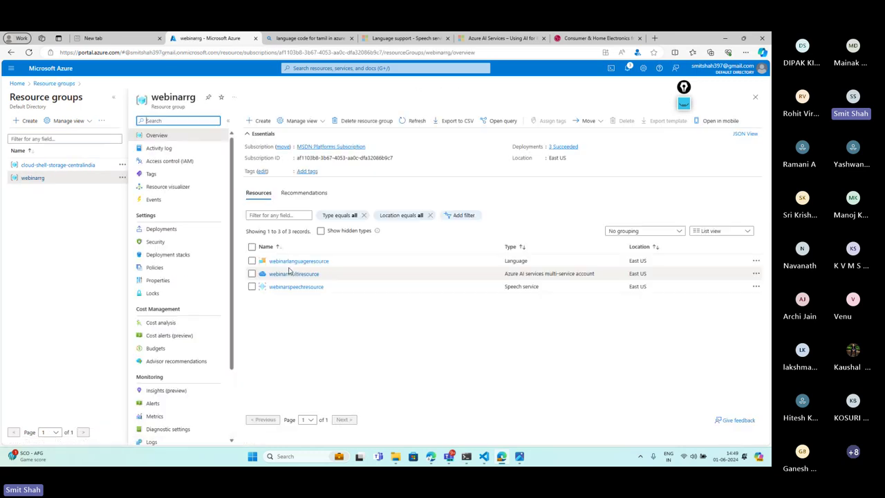
Open Language Studio from the webinarlanguageresource resource and sign in with the Azure account already used in the portal
click(295, 261)
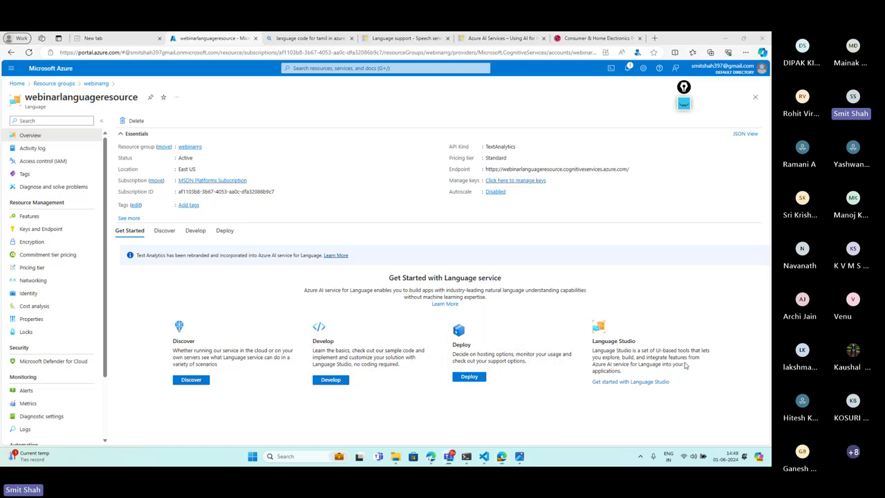
click(613, 387)
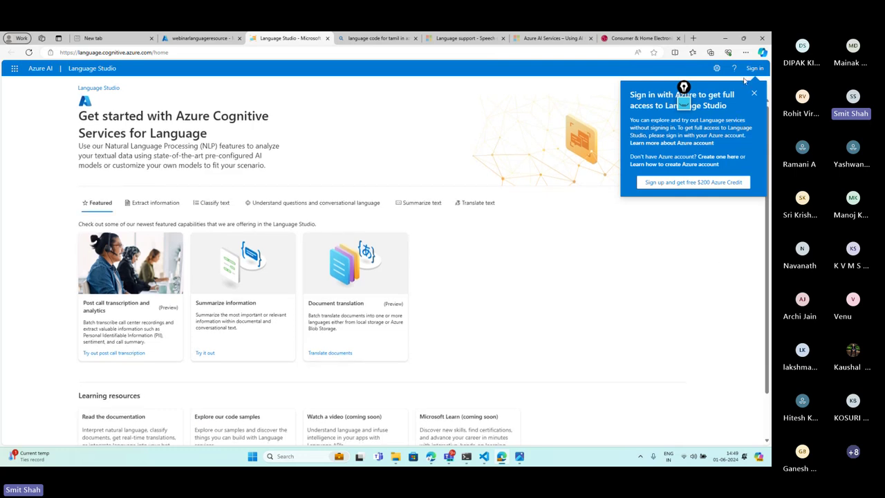
click(753, 68)
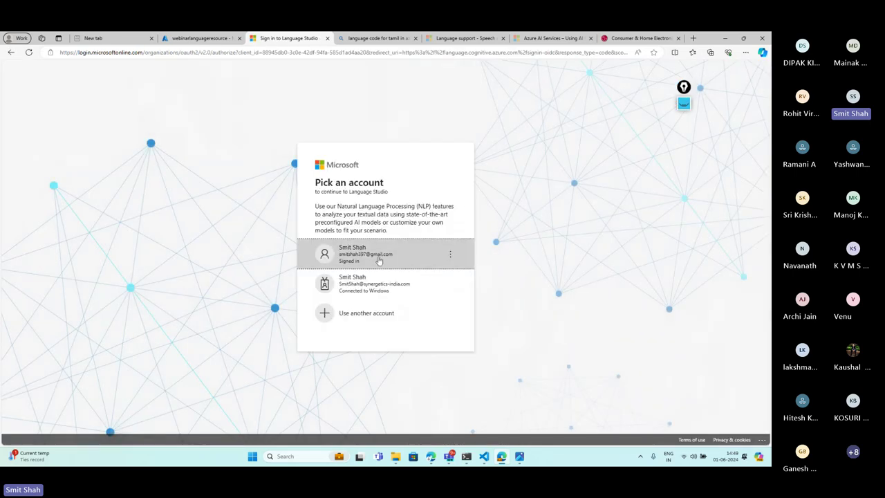
click(378, 260)
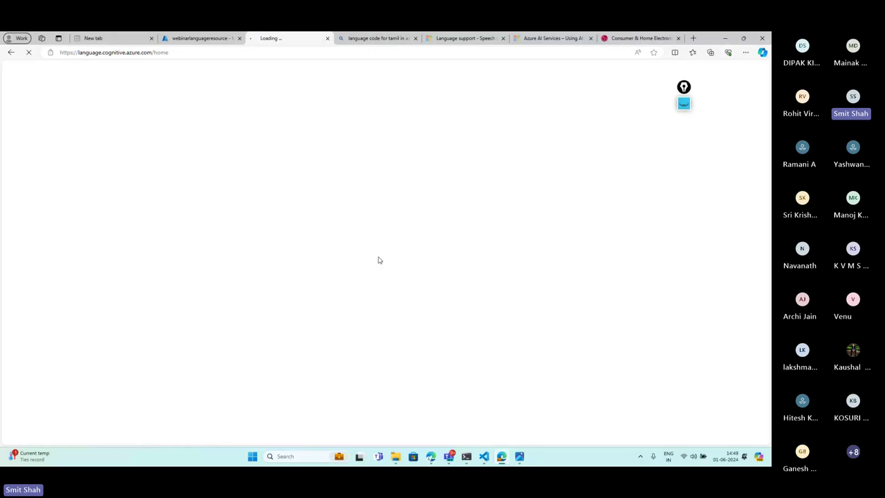
click(379, 255)
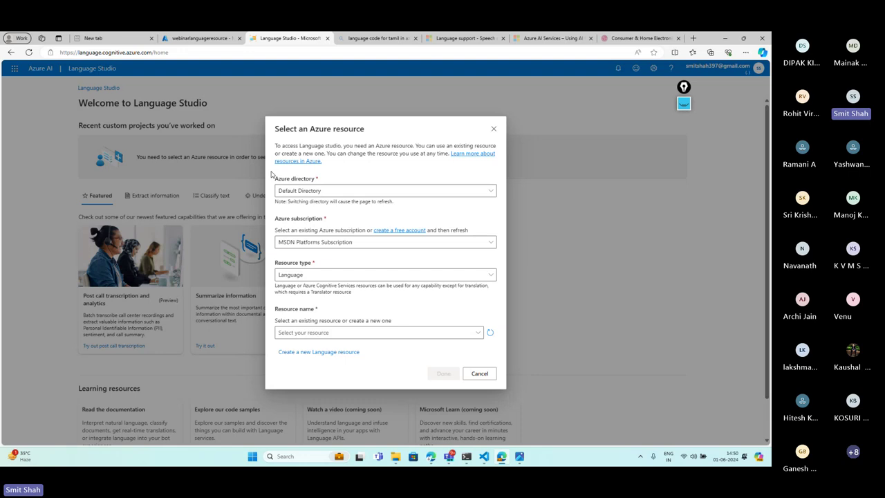
Choose Default Directory as the Azure directory and sign in again with the same account
click(322, 190)
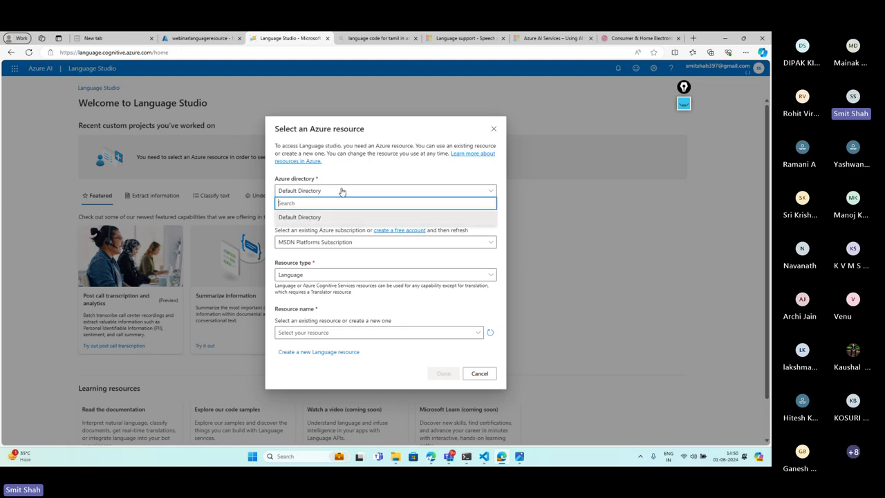
click(307, 217)
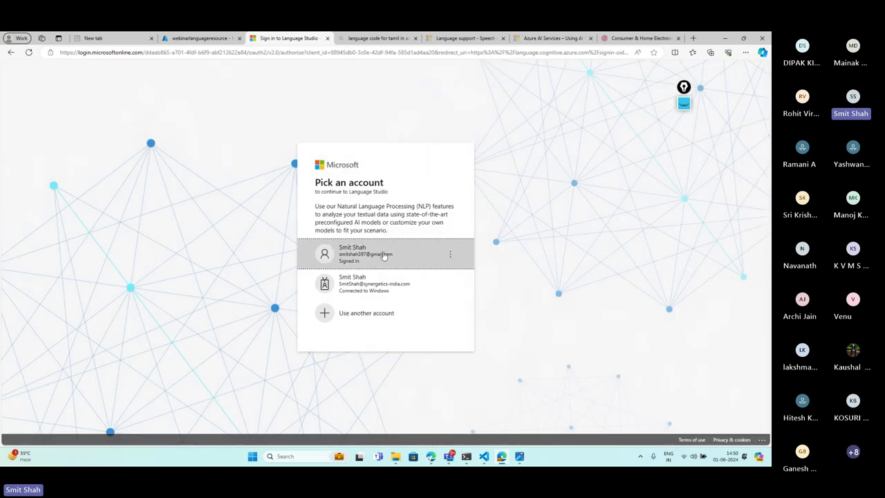
click(385, 255)
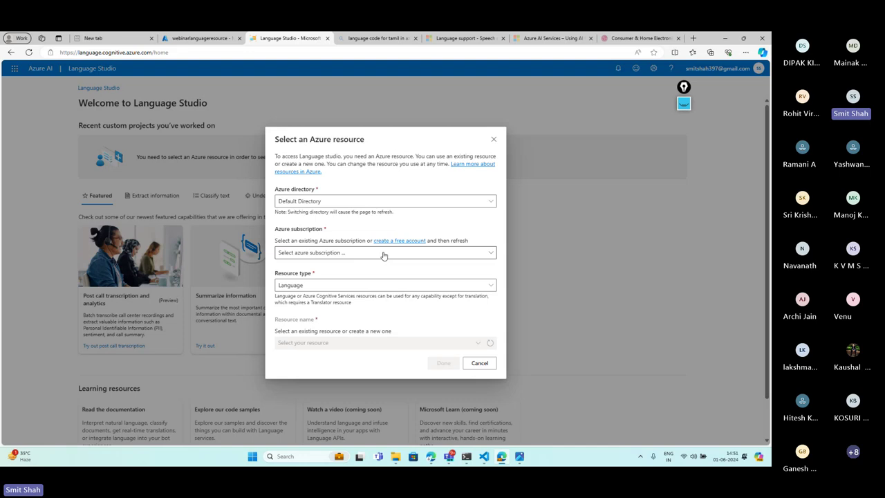
Connect Language Studio to the existing webinarlanguageresource Language resource under MSDN Platforms Subscription
click(383, 255)
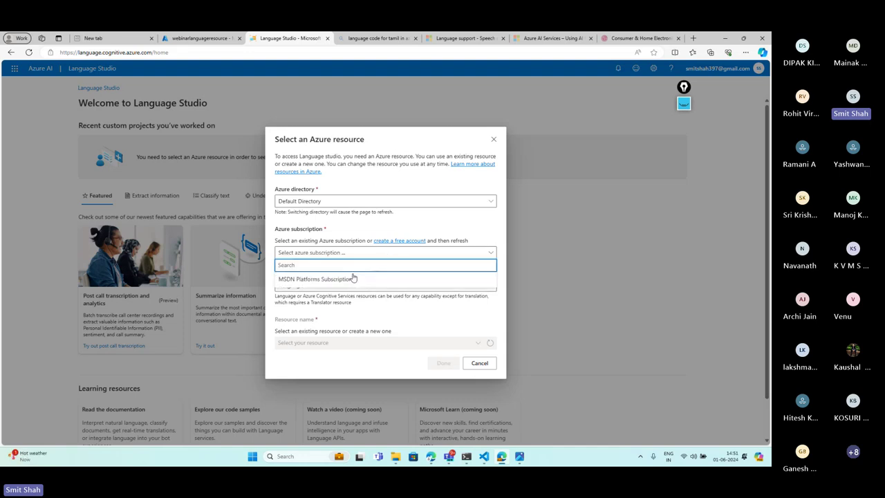
click(343, 280)
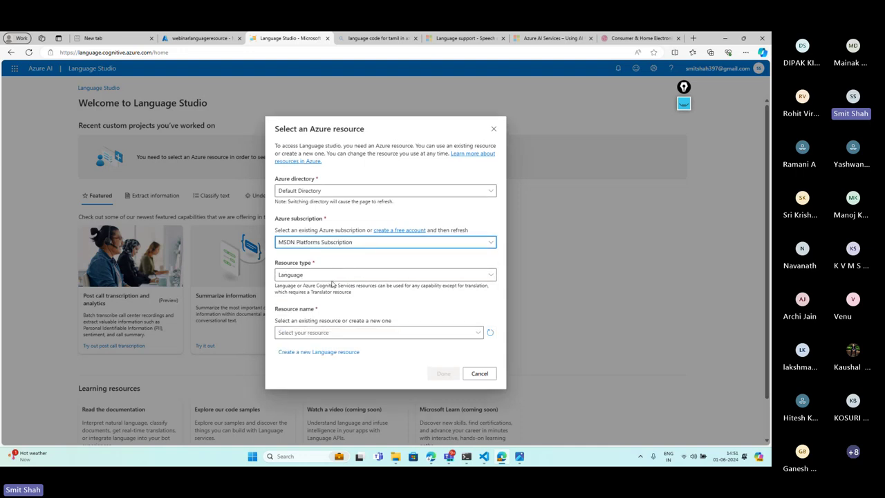
click(351, 332)
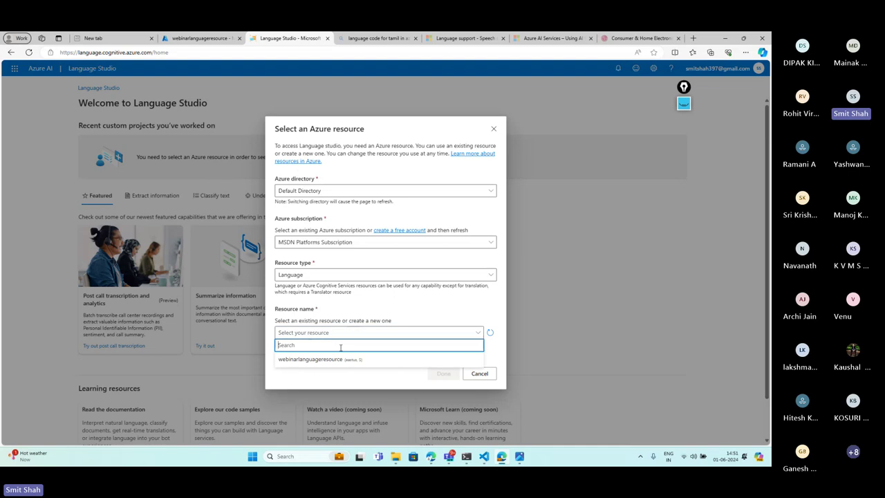
click(335, 362)
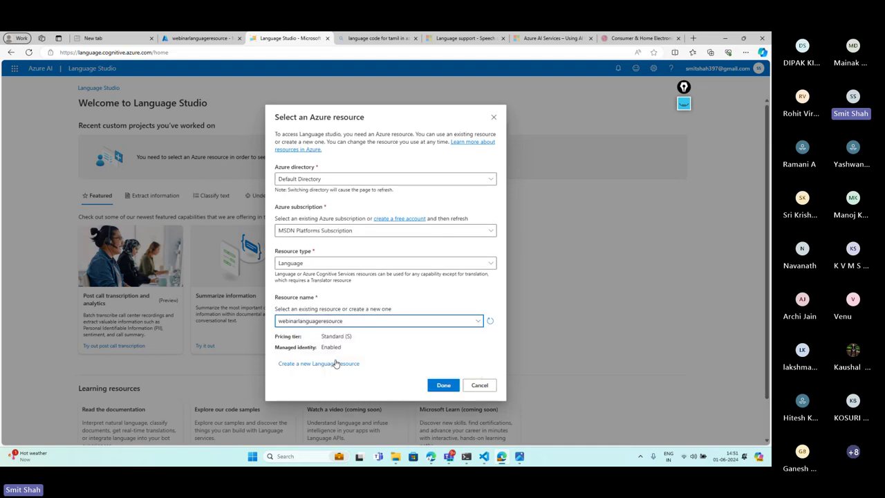
click(443, 385)
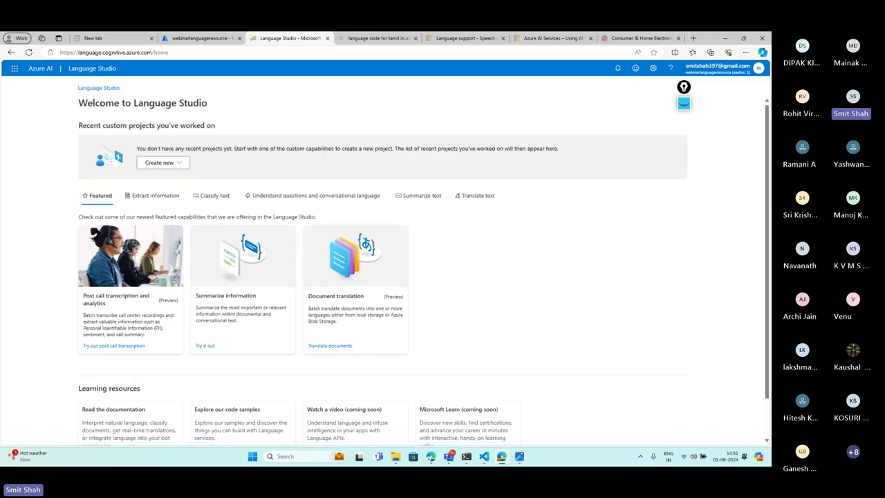
Start a new custom question answering project and proceed to connecting the language resource to Azure Search
click(180, 162)
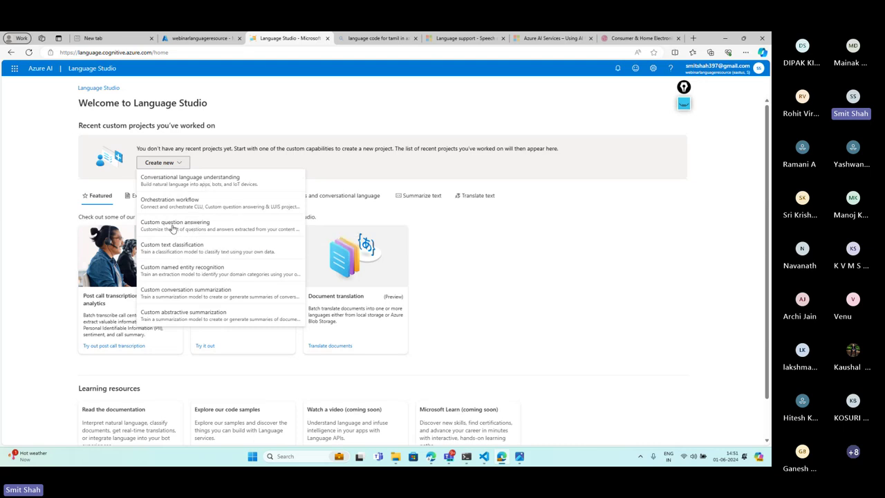
click(166, 230)
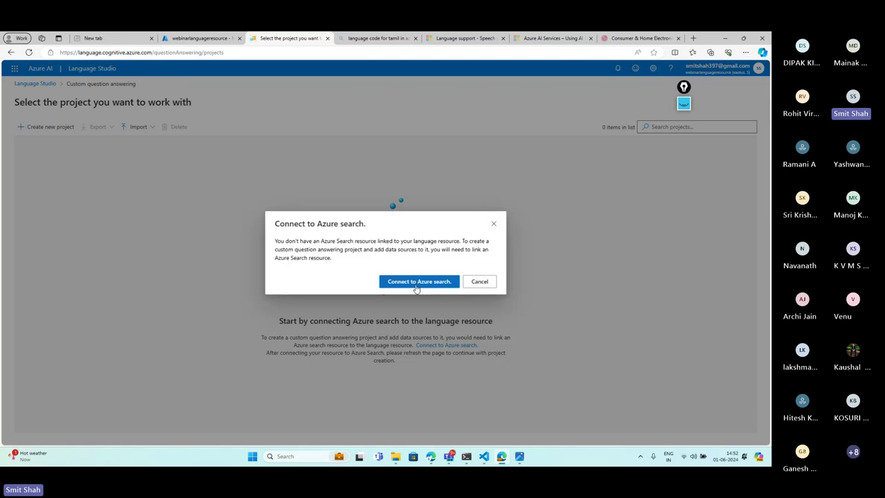
click(417, 284)
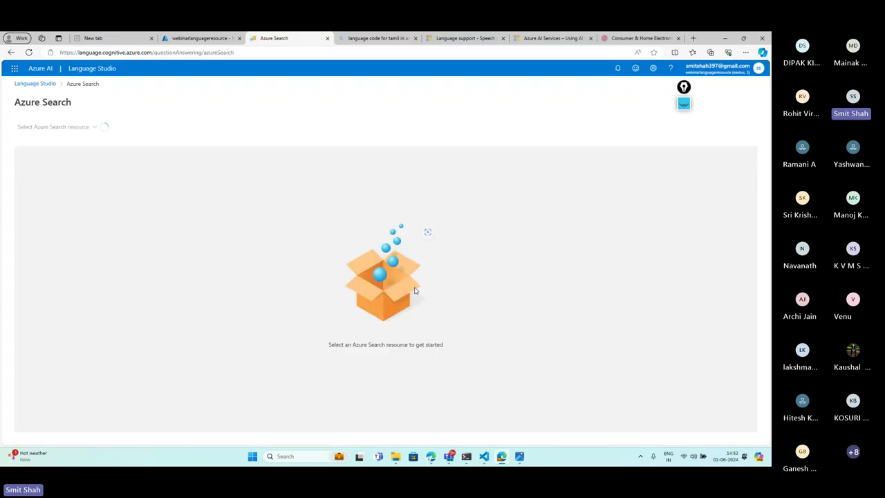
Create an Azure Search resource named webinarsearchresource in eastus with the Standard (S) tier and confirm linking it to the language resource
click(85, 128)
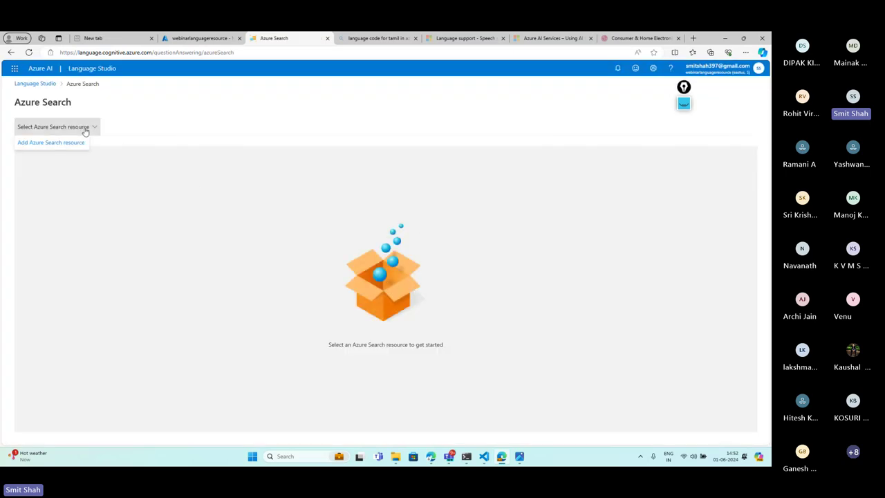
click(52, 143)
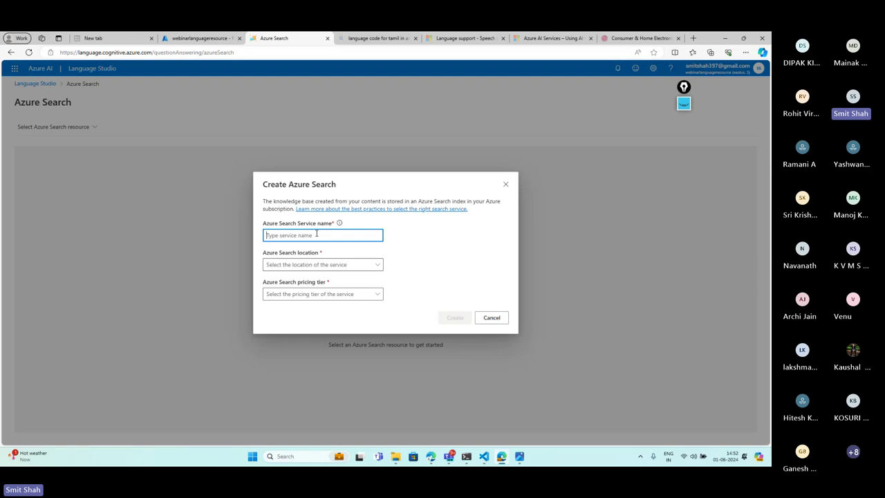
text(we)
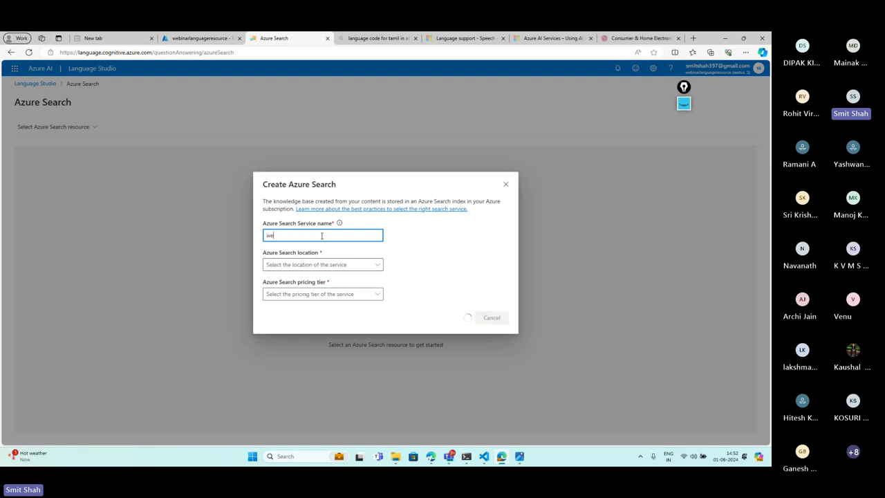
text(binarsea)
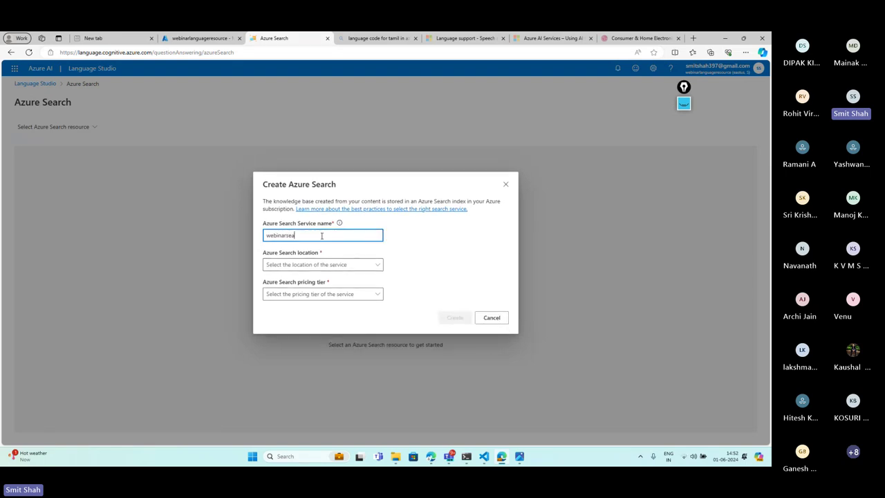
text(rchresource)
click(304, 266)
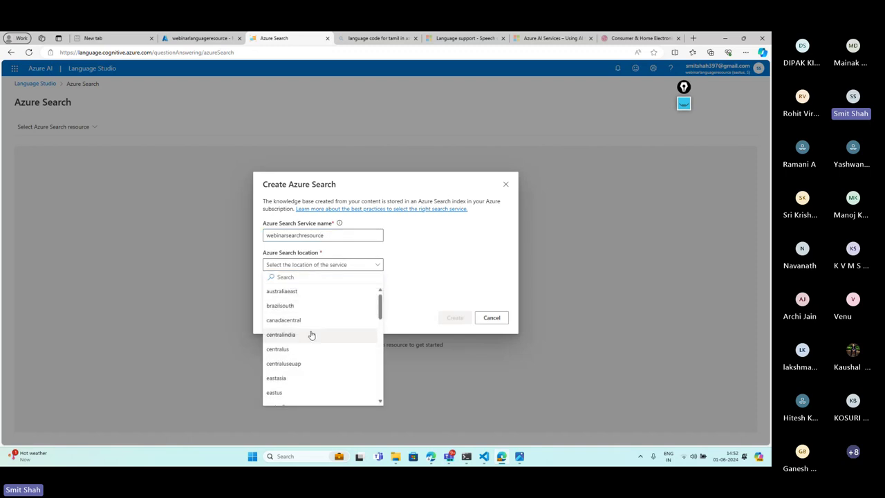
click(290, 392)
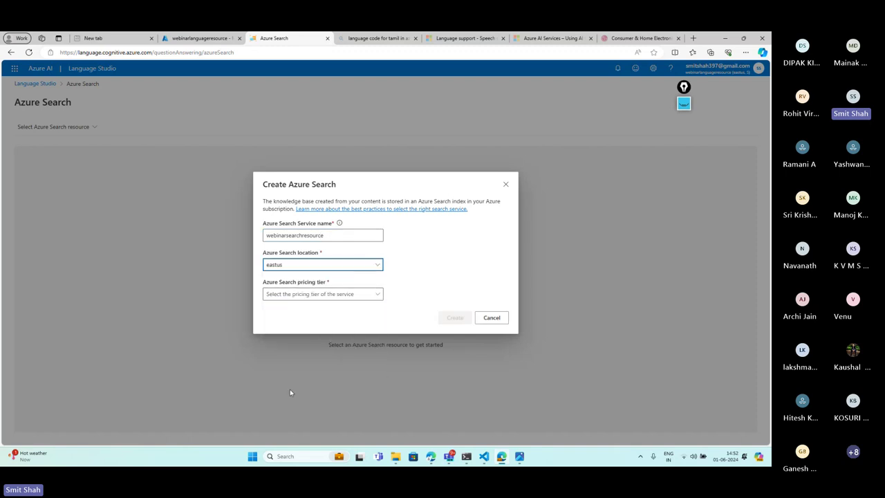
click(346, 295)
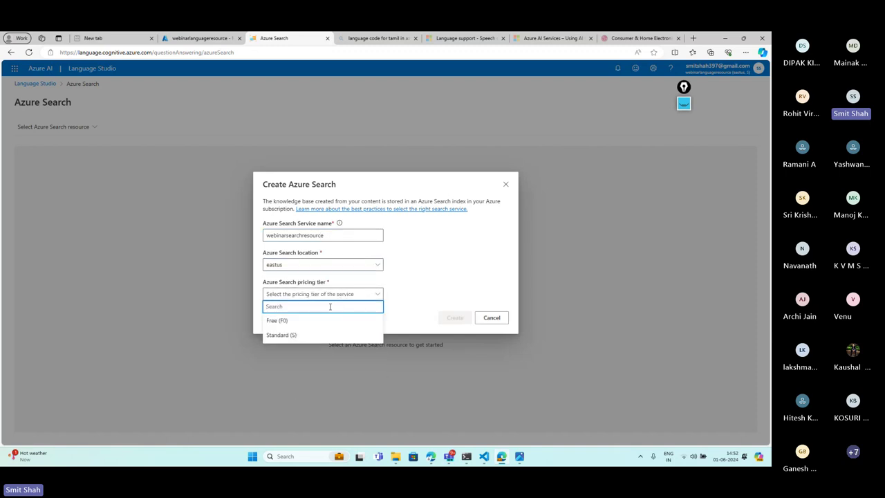
click(291, 335)
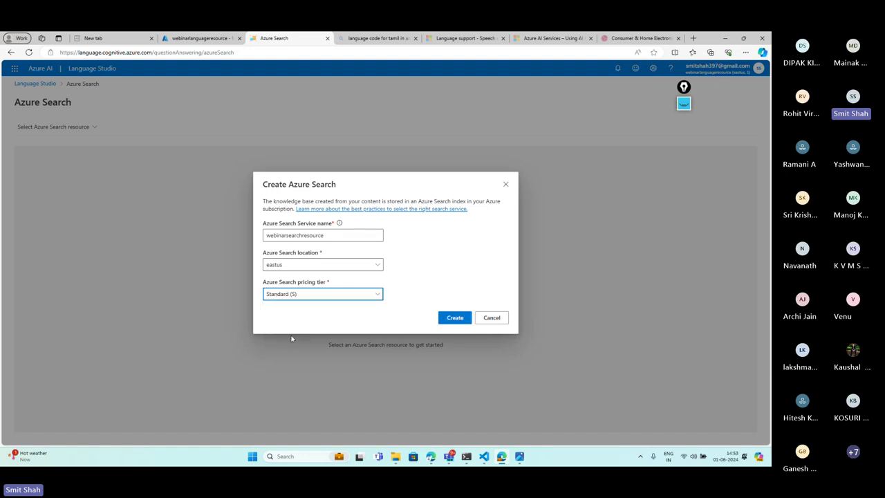
click(444, 322)
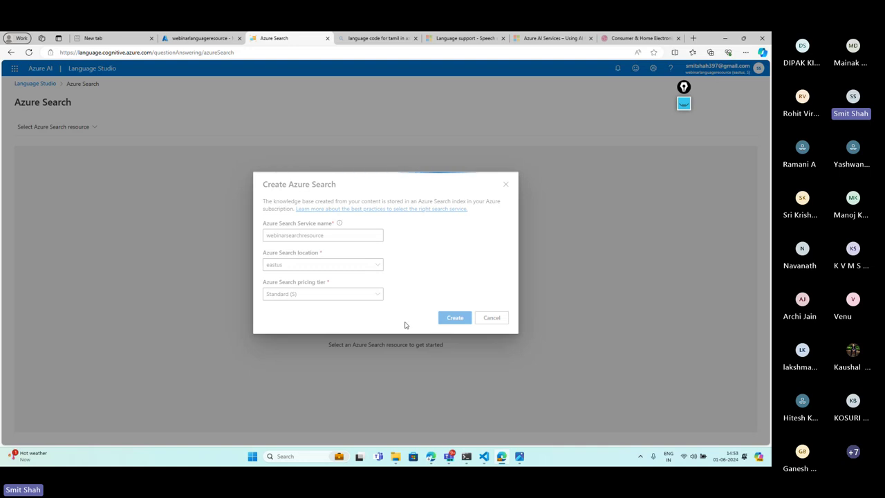
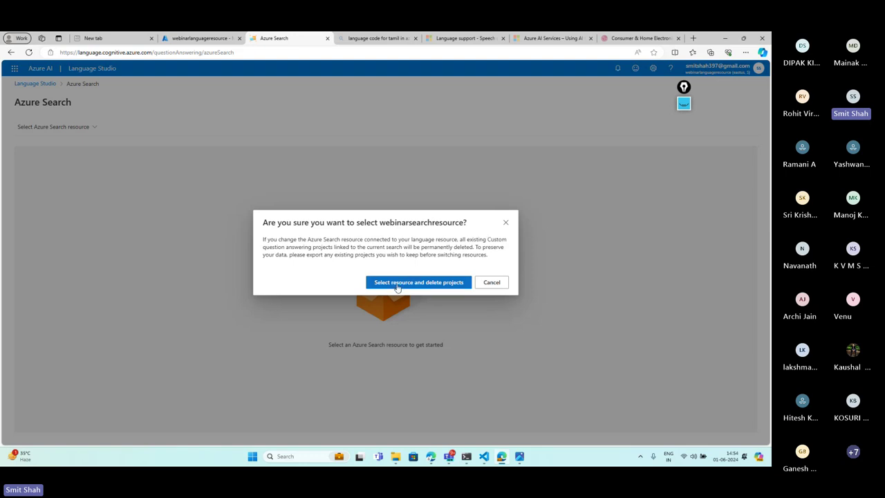
click(399, 283)
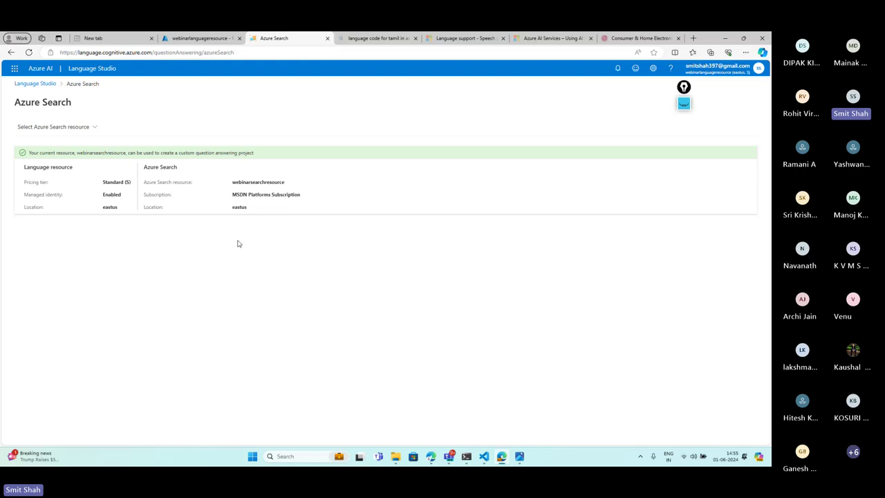
Return to the Language Studio home page and start a new custom question answering project again
click(38, 83)
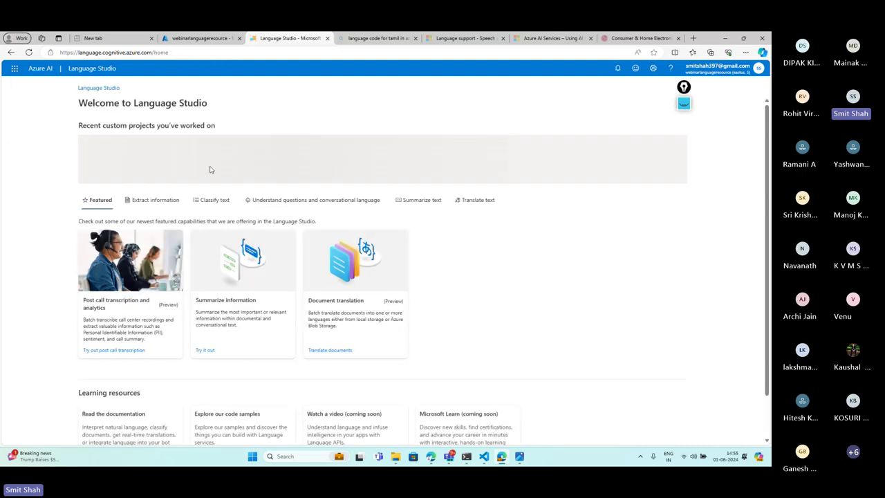
click(181, 164)
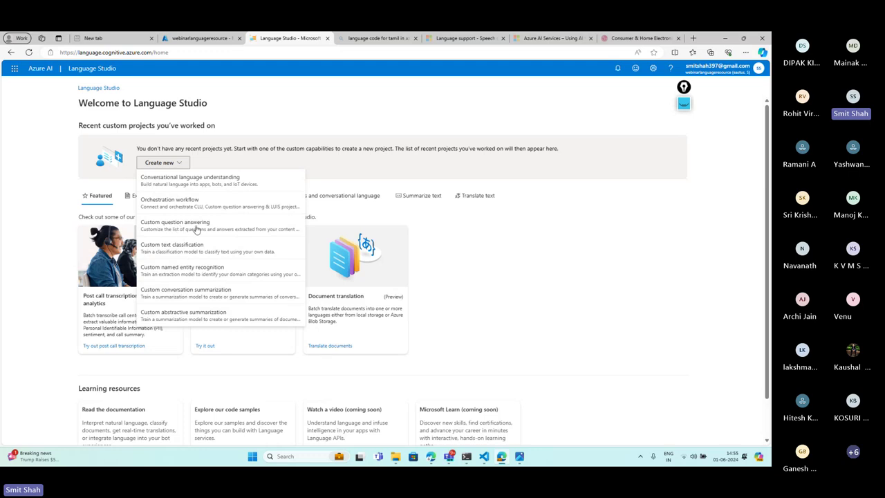
click(197, 231)
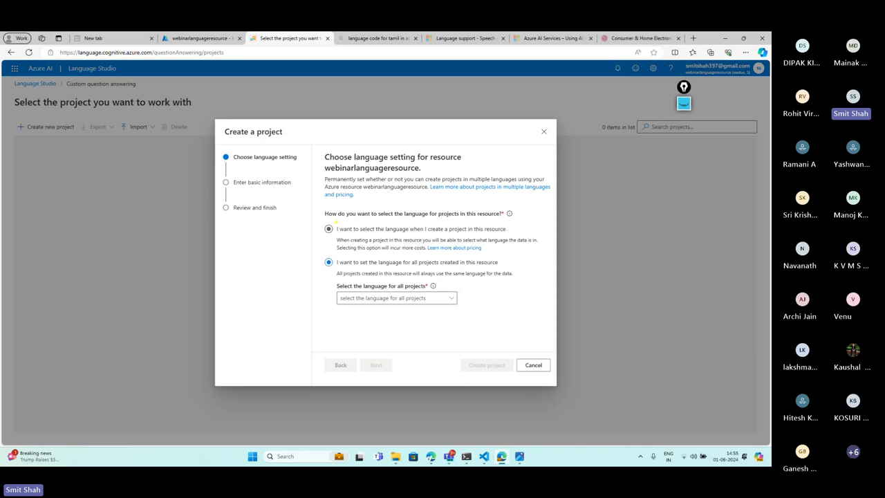
Set English as the language for all projects created in this resource
mouse_move(336, 223)
mouse_down()
mouse_move(382, 237)
mouse_move(527, 243)
mouse_up()
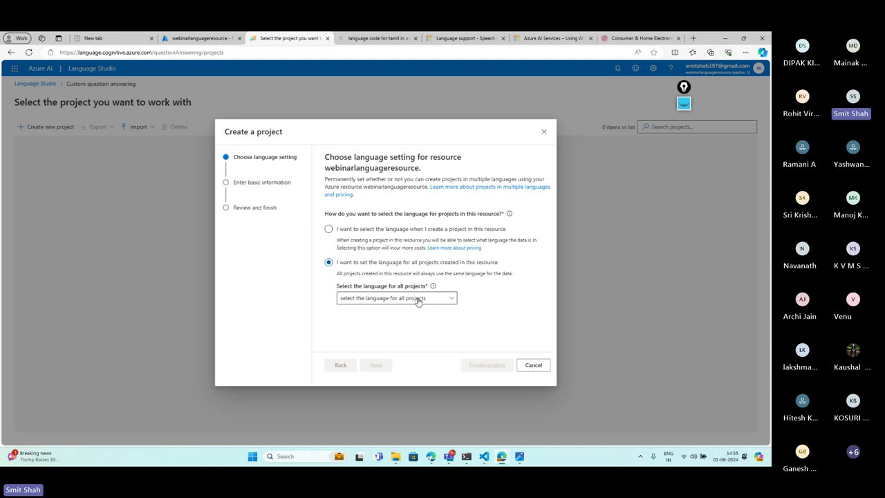
click(417, 299)
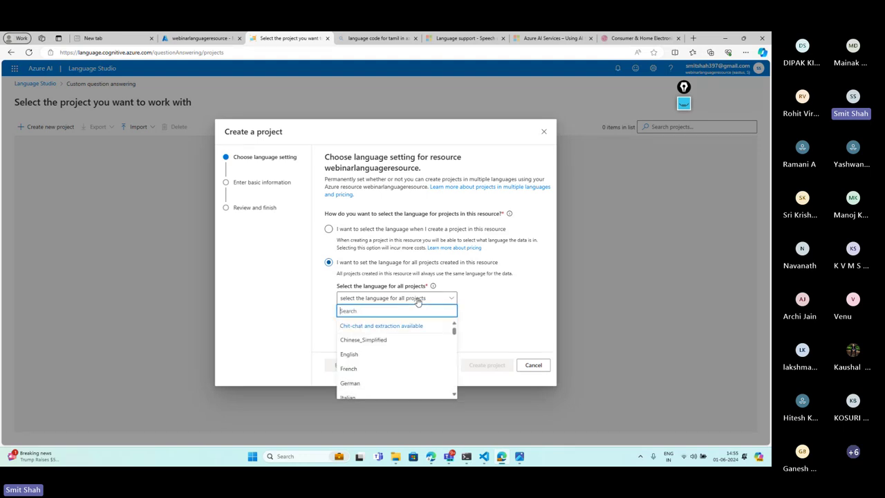
click(359, 357)
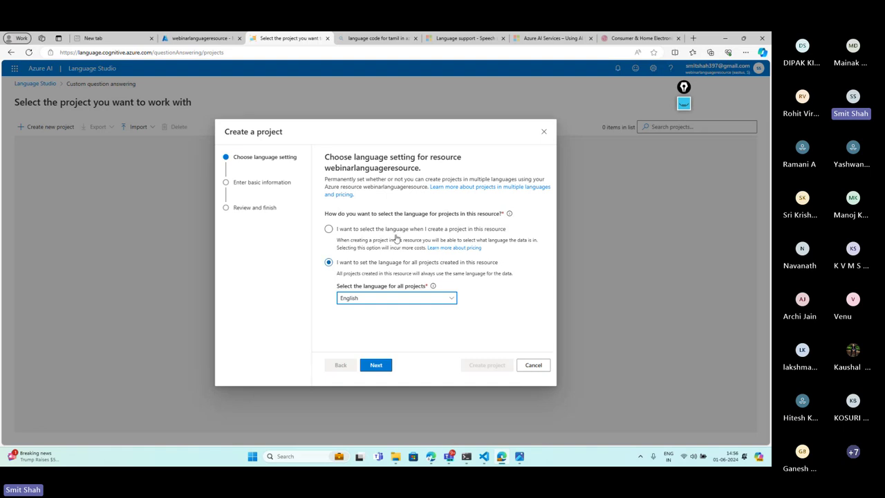
click(338, 229)
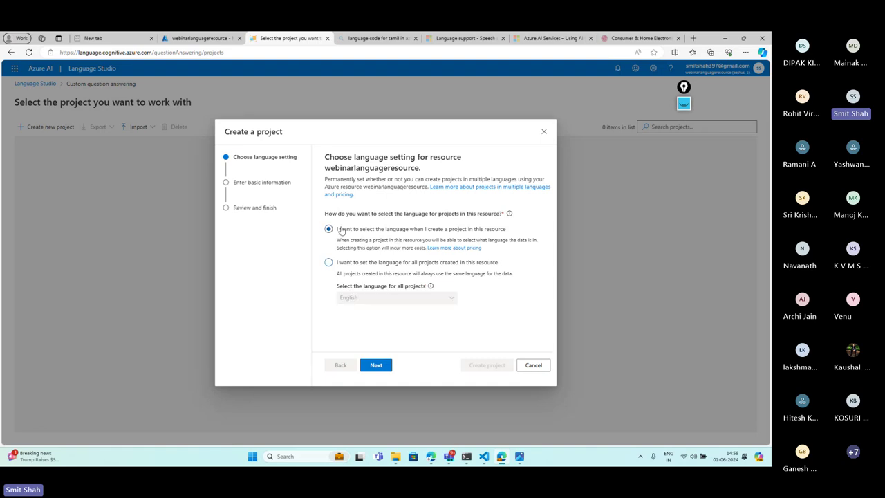
click(328, 265)
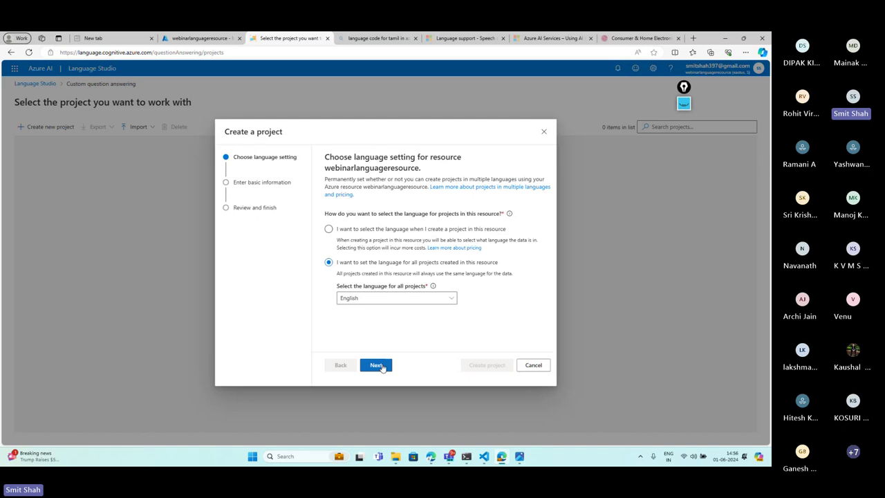
Continue to the basic information, name the project LearnFAQ and describe it as "FAQ for Microsoft Learn"
click(375, 365)
scroll(435, 276, down, 2)
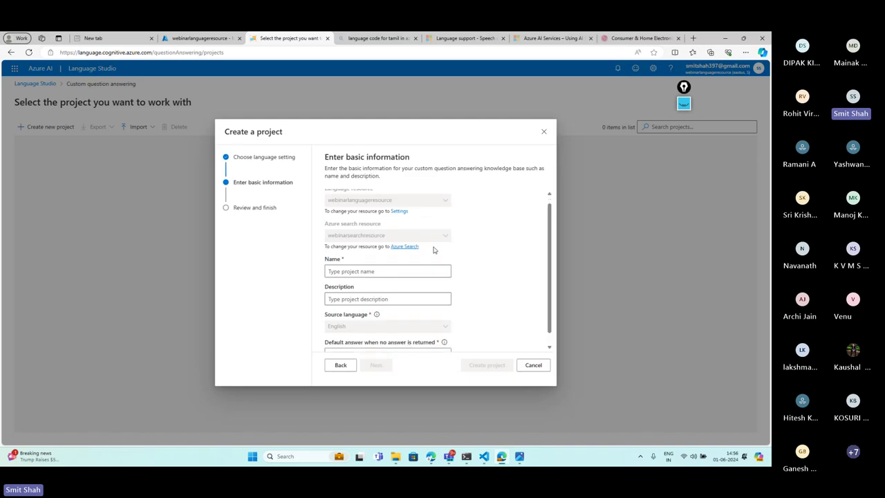
click(387, 259)
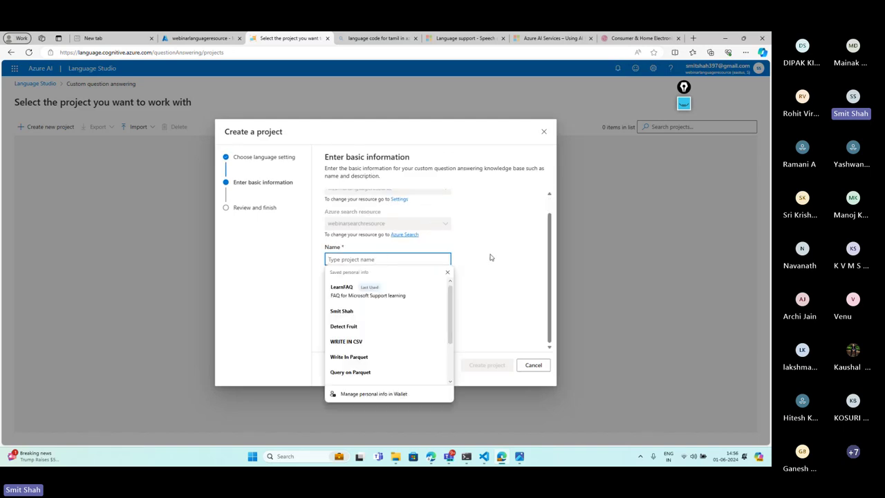
text(LearnFAQ)
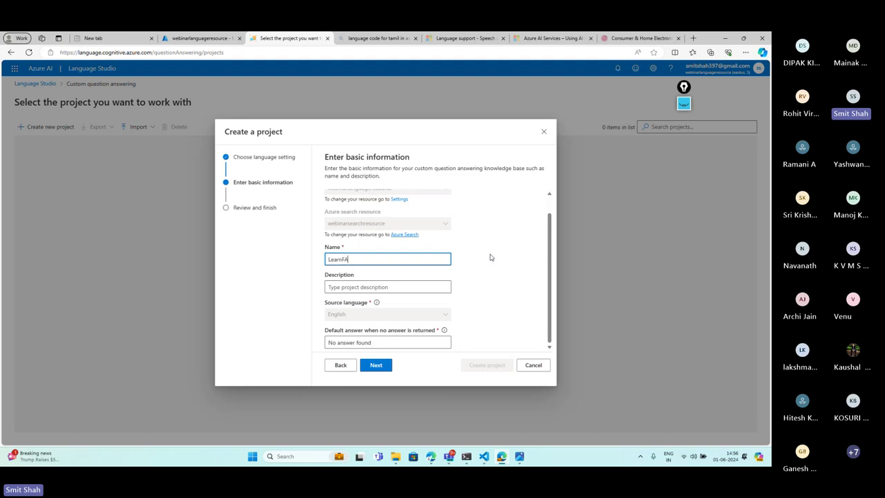
click(378, 287)
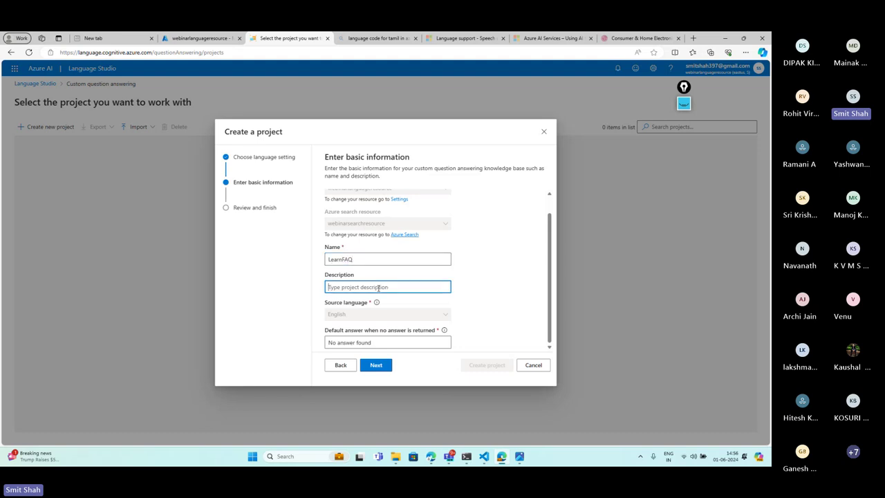
text(FAQ for Microsoft Learn)
Replace the default answer for unmatched questions with "Could not understand. Please elaborate"
drag(379, 343, 300, 344)
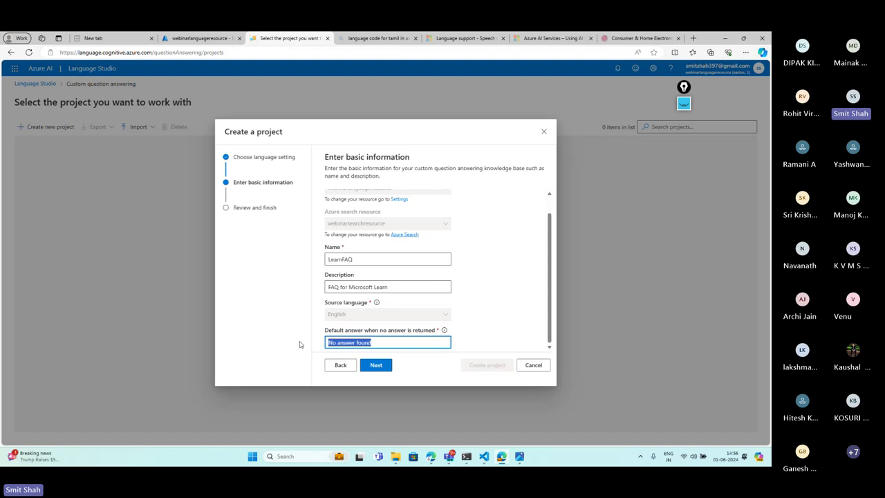
key(BackSpace)
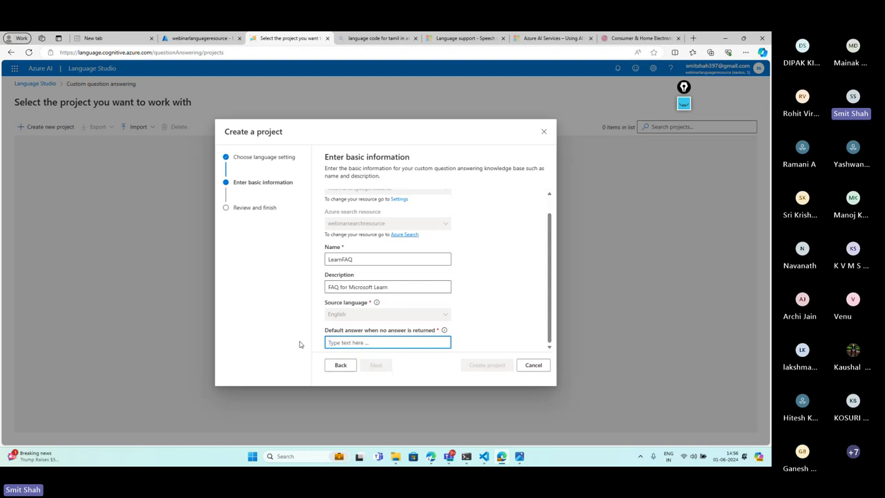
text(Ca)
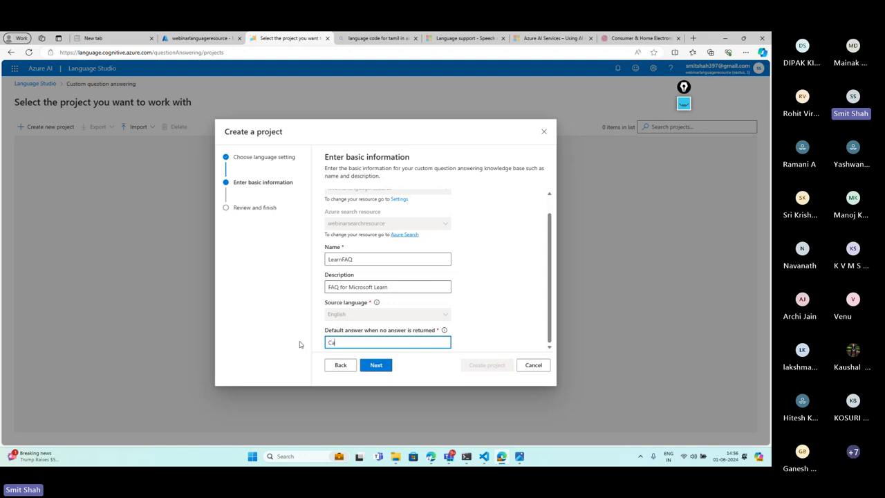
text(ould not)
key(BackSpace)
key(BackSpace)
key(BackSpace)
key(BackSpace)
key(BackSpace)
key(BackSpace)
key(BackSpace)
text(ould not understand. Please elaborate)
key(ctrl+s)
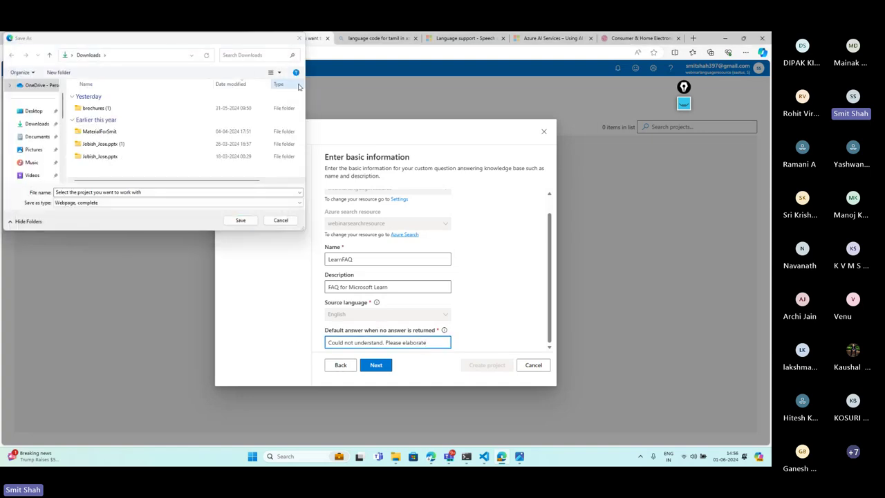
click(299, 38)
Proceed to the review of the project configuration and create the LearnFAQ project
drag(439, 343, 287, 341)
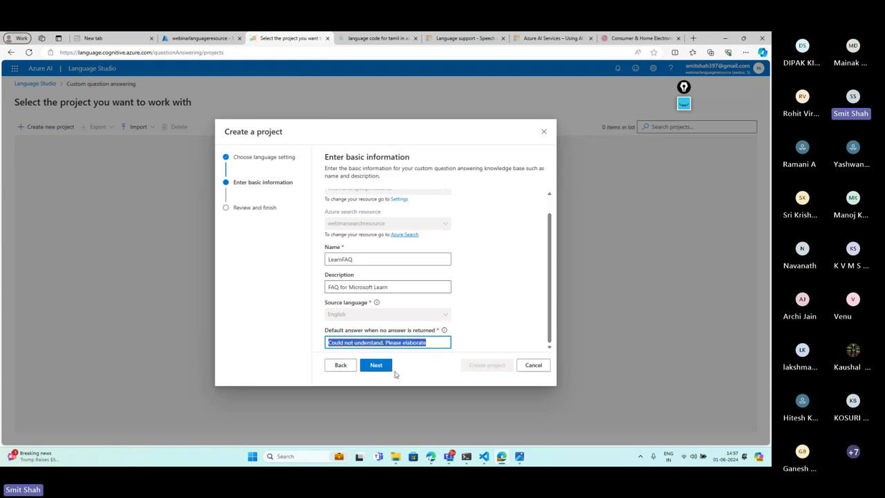
click(380, 366)
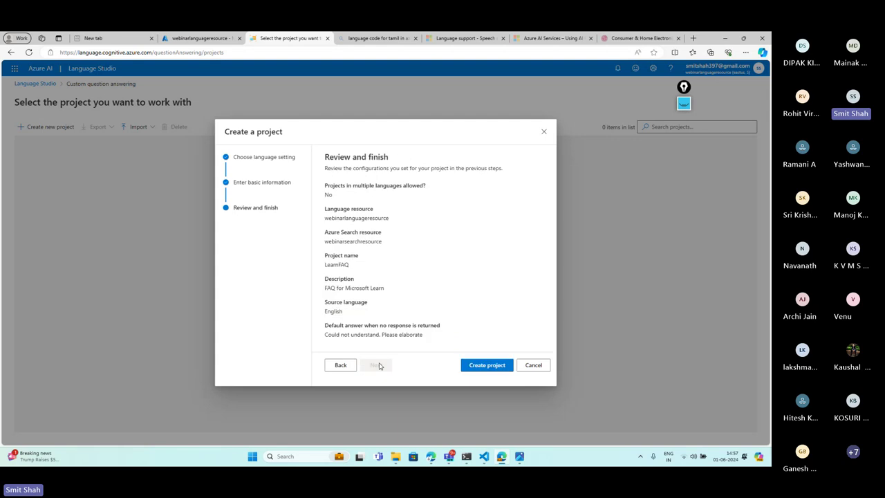
click(481, 366)
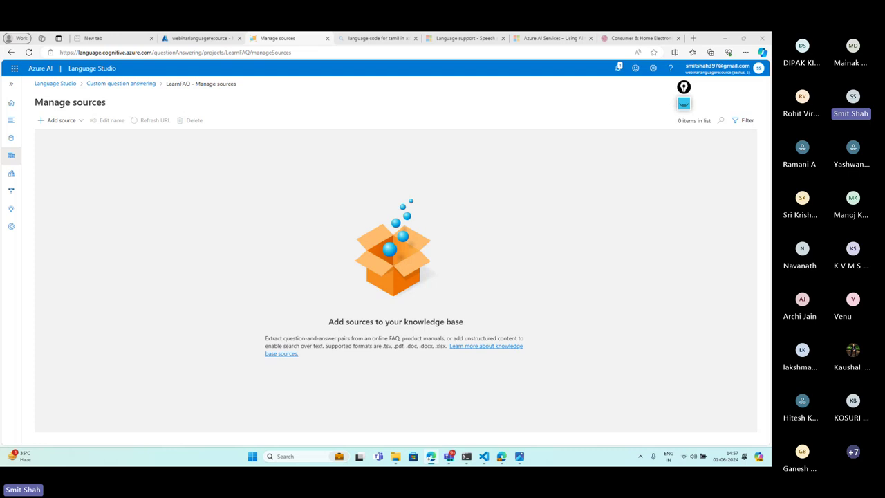
click(693, 38)
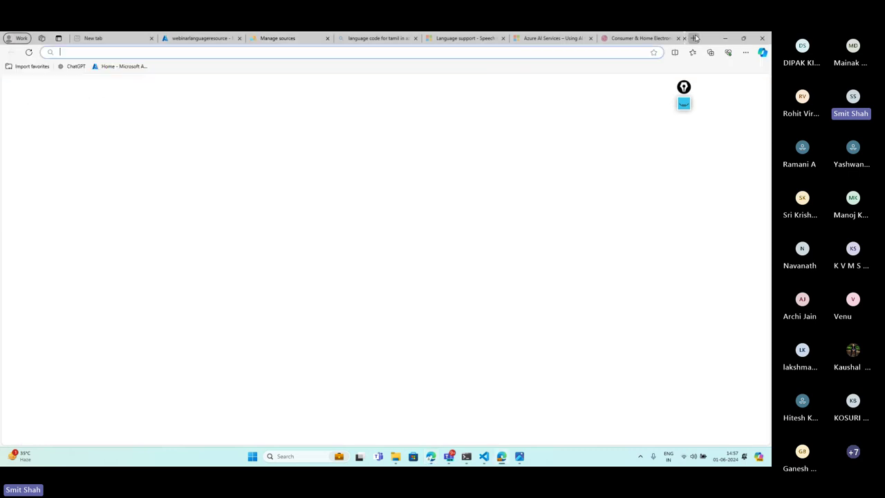
text(https://docs.microsoft.com/en-us/learn/support/faq)
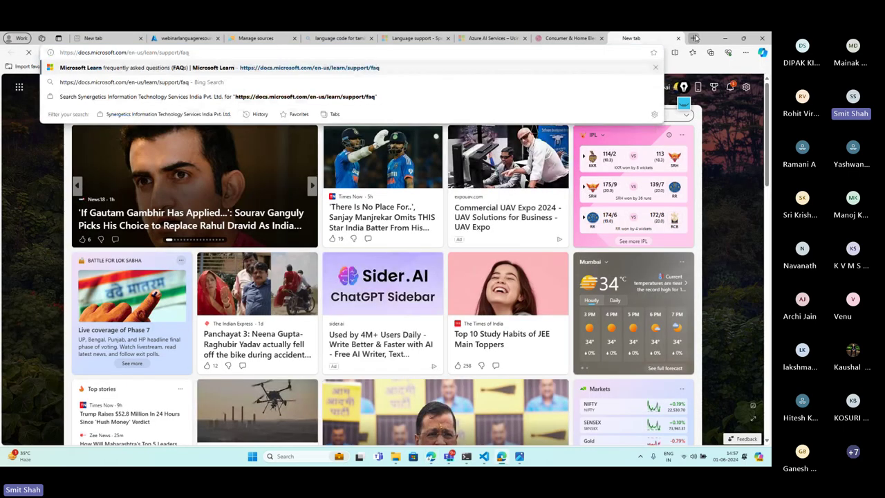
key(Return)
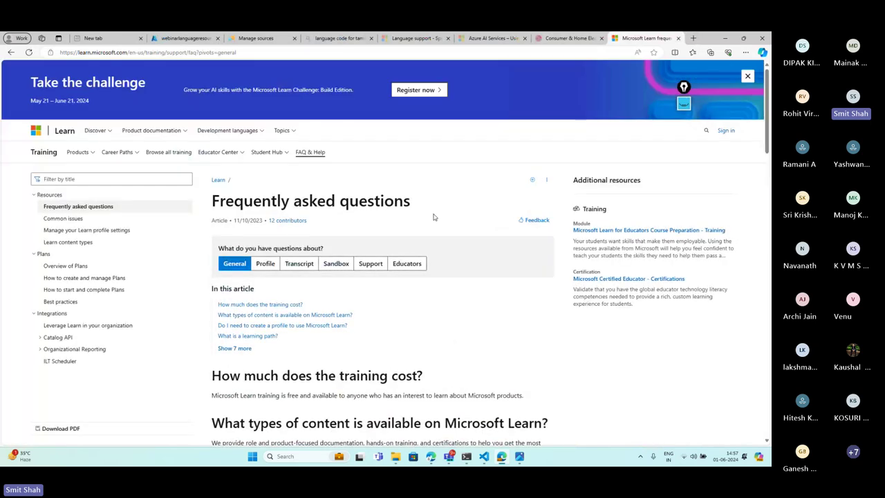
scroll(433, 217, down, 8)
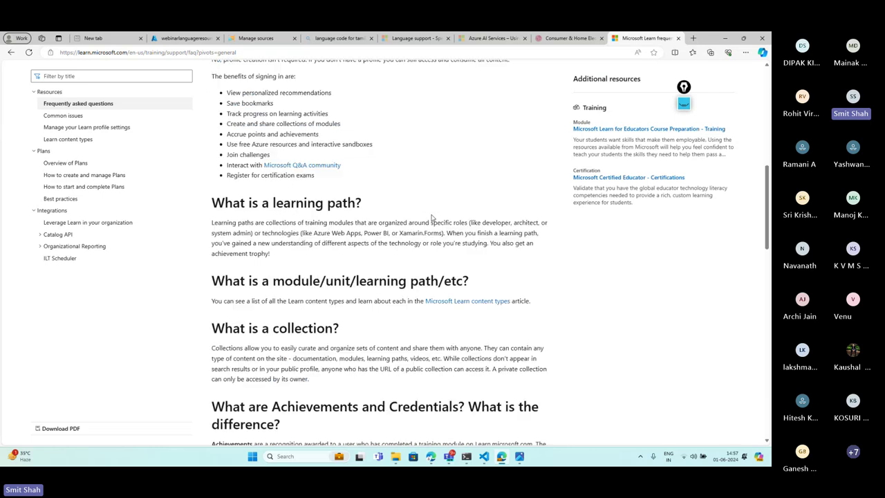
scroll(432, 217, down, 9)
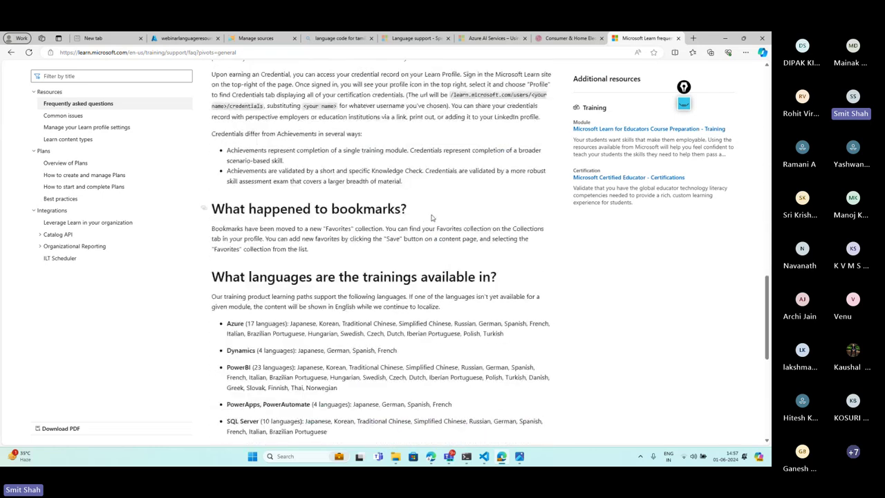
scroll(431, 217, down, 3)
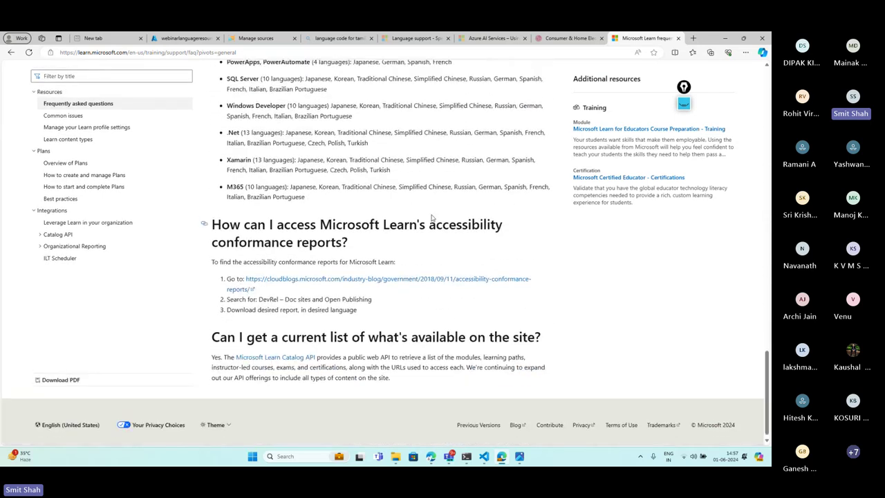
scroll(432, 218, up, 20)
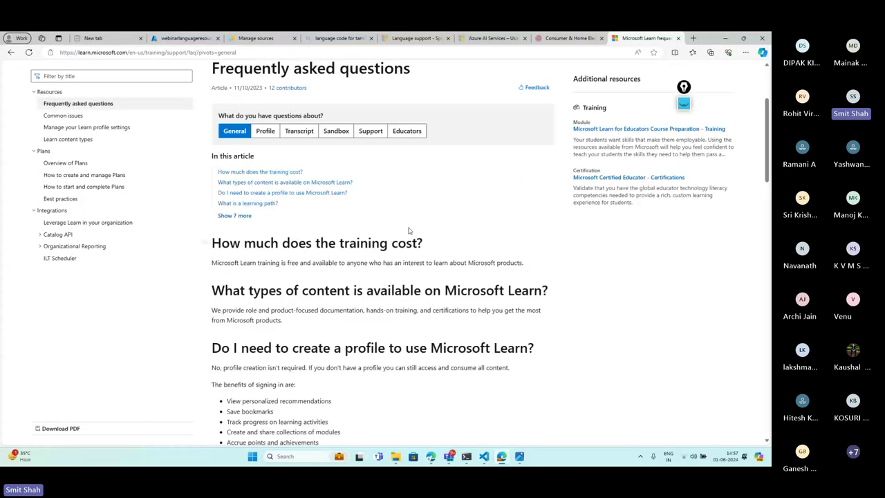
Look through the FAQ's Profile, Transcript and Sandbox question categories and return to General
click(266, 263)
click(299, 264)
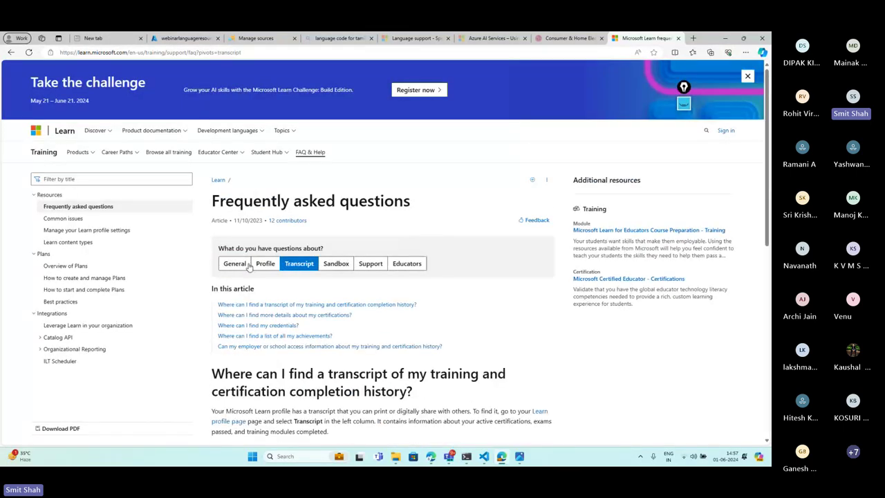
click(235, 264)
key(Right)
key(Right)
key(Right)
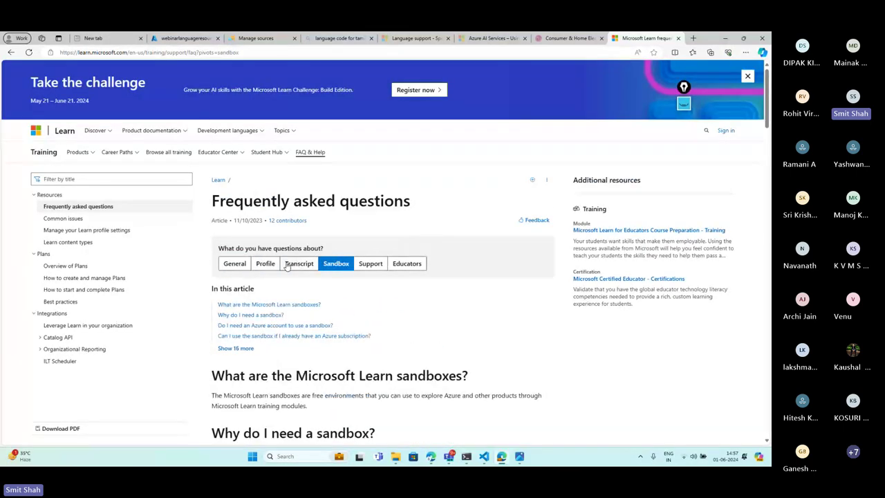
key(Left)
click(235, 263)
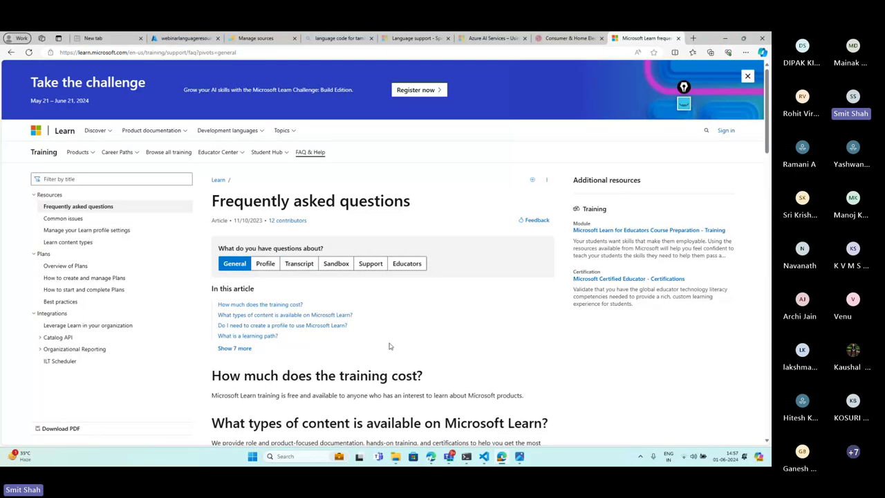
scroll(389, 343, down, 1)
scroll(389, 342, up, 1)
click(220, 36)
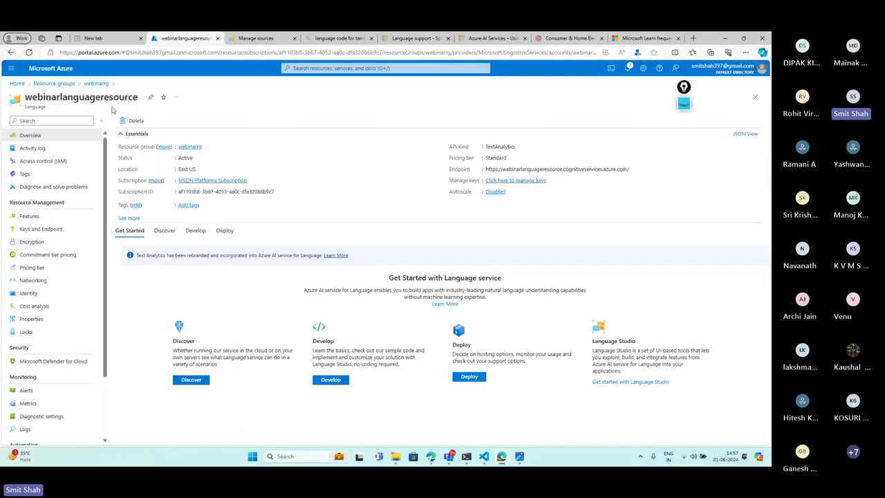
click(240, 36)
click(69, 122)
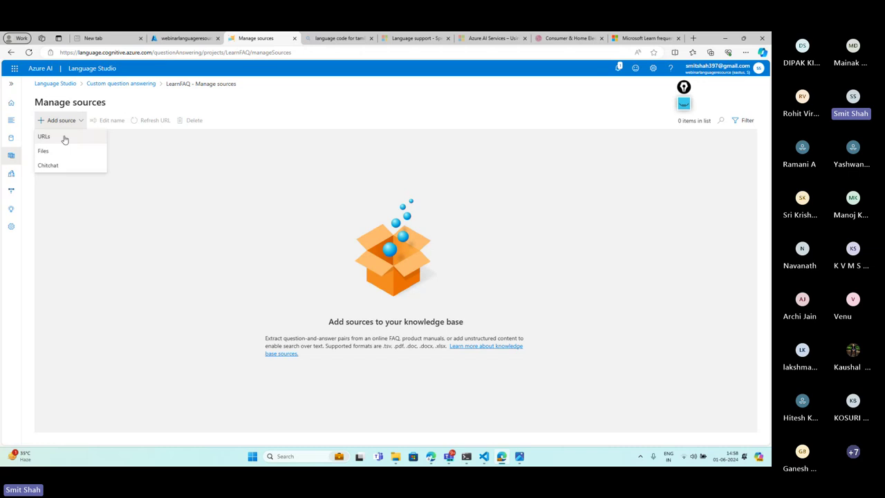
click(64, 140)
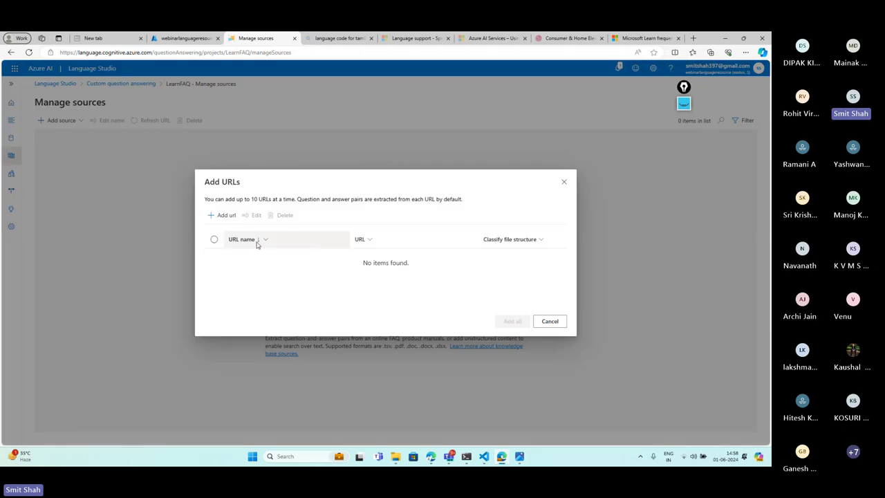
click(222, 215)
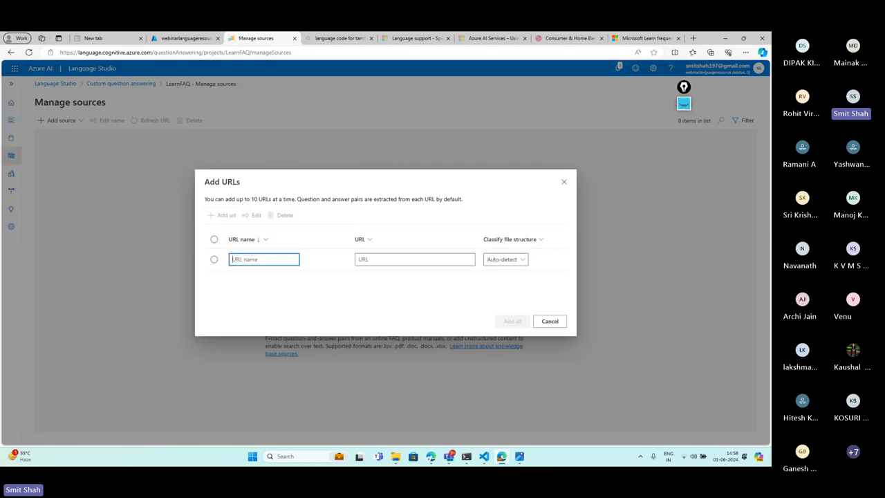
click(277, 259)
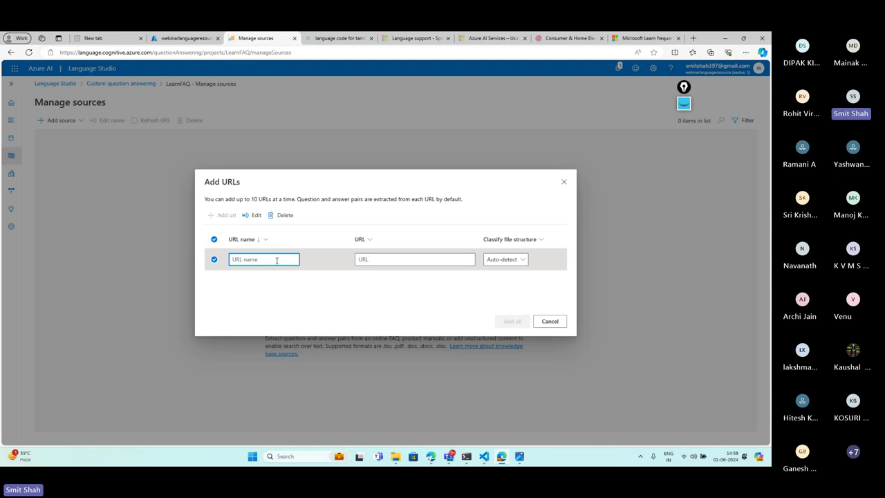
text(Learn FAQ Page)
click(382, 260)
text(https://docs.microsoft.com/en-us/learn/support/faq)
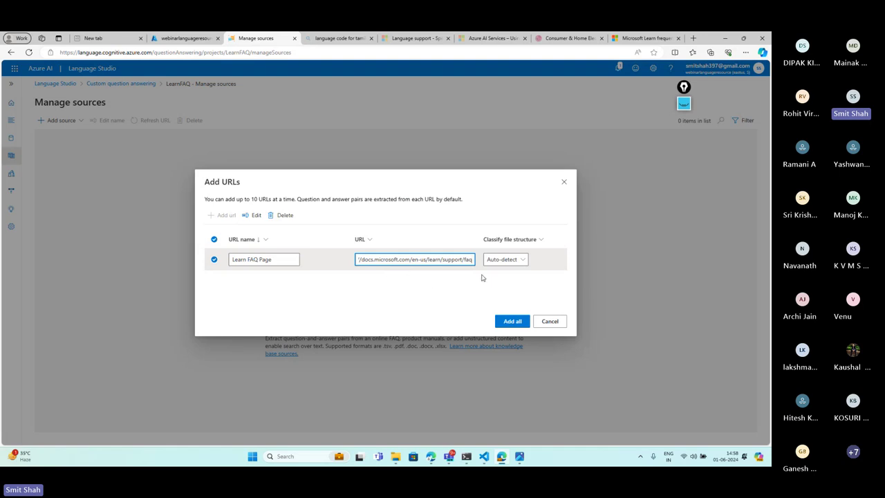
click(508, 325)
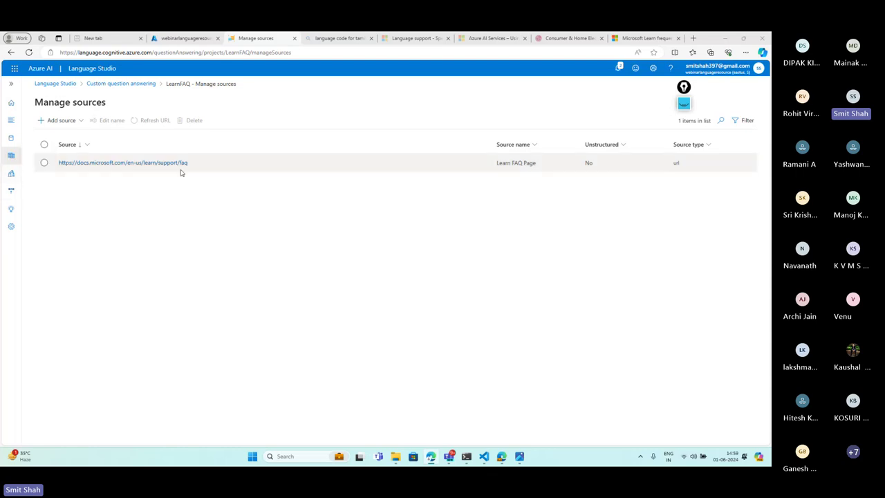
Open the LearnFAQ knowledge base for editing and examine the extracted pairs on training cost, content types and profile creation
click(10, 174)
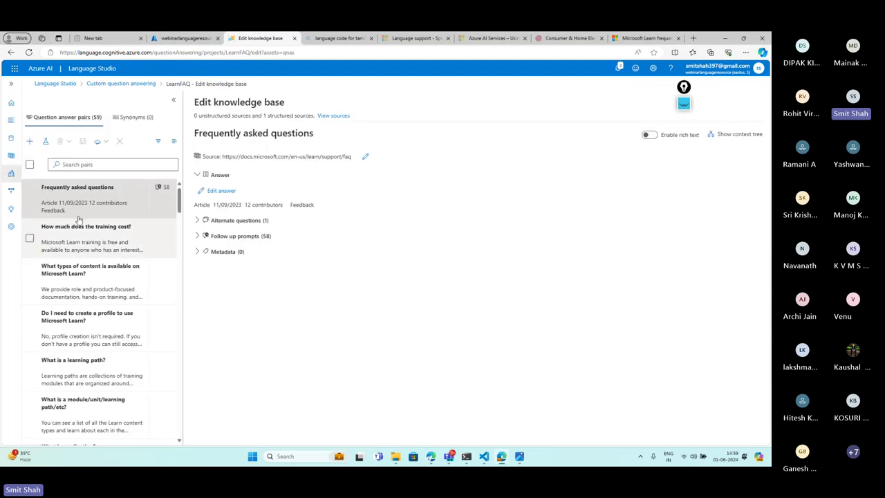
click(88, 251)
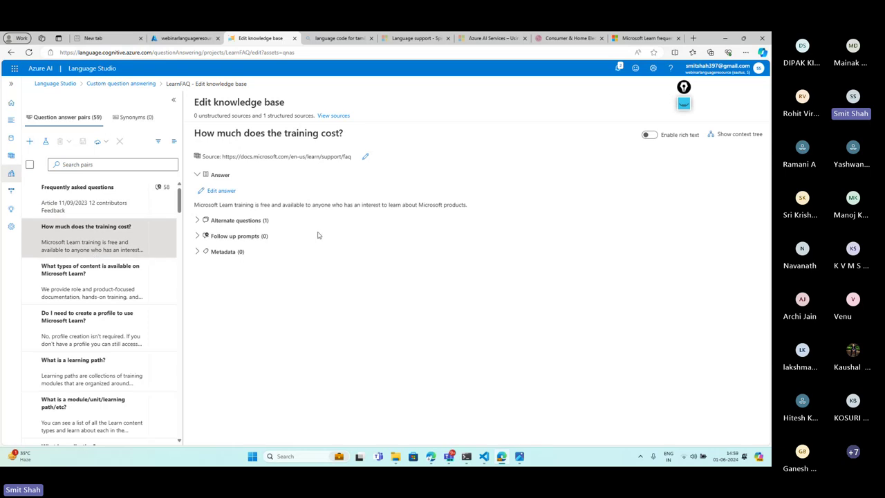
drag(195, 123, 353, 138)
drag(185, 197, 472, 214)
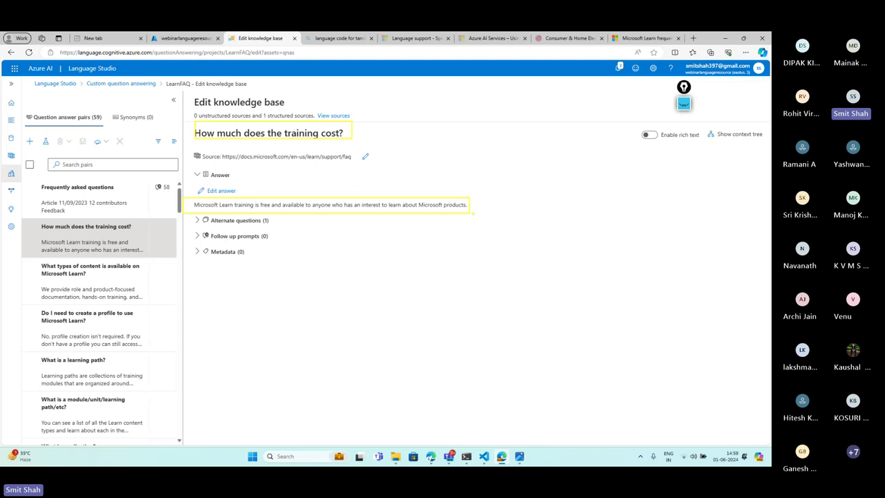
click(89, 293)
click(81, 336)
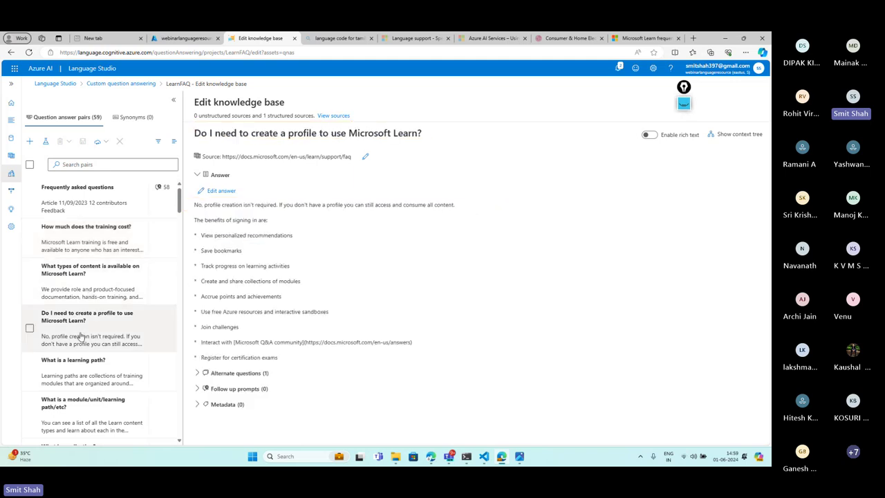
Reopen the "How much does the training cost?" pair and annotate its question with a box and an arrow to the answer
click(97, 244)
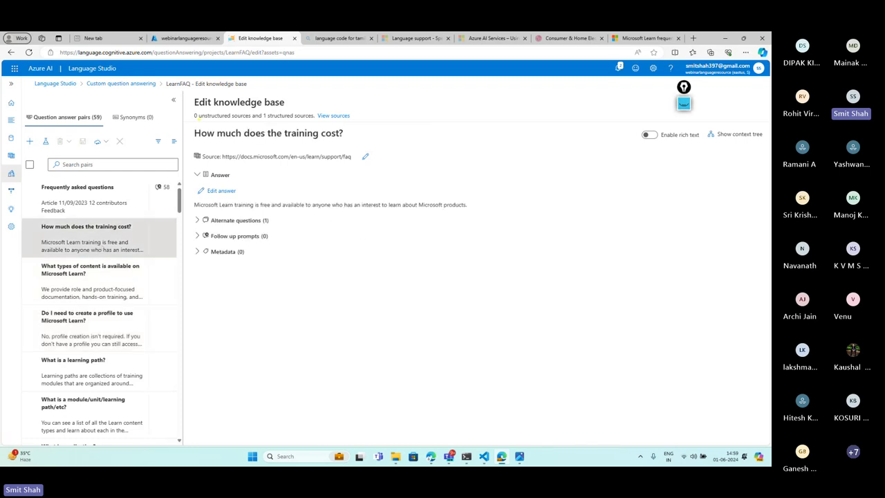
mouse_move(191, 120)
mouse_down()
mouse_move(334, 151)
mouse_move(383, 149)
mouse_move(437, 185)
mouse_up()
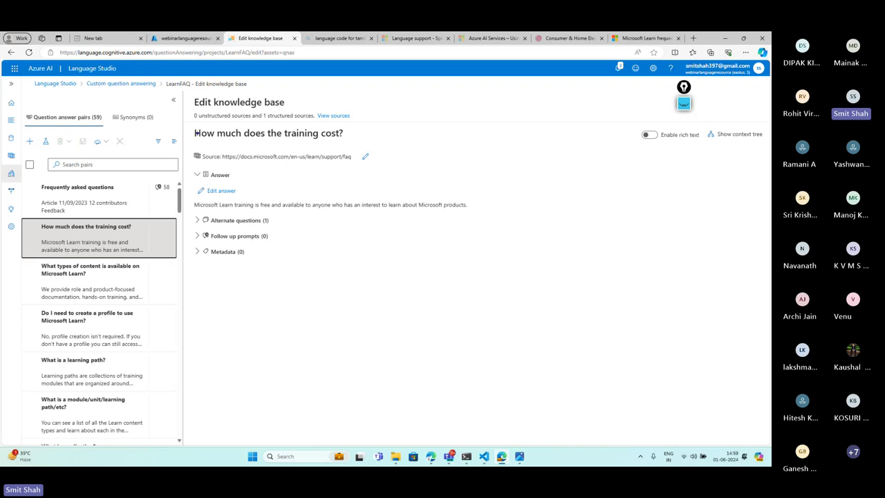
mouse_move(190, 125)
mouse_down()
mouse_move(358, 154)
mouse_move(411, 144)
mouse_move(404, 201)
mouse_move(413, 198)
mouse_up()
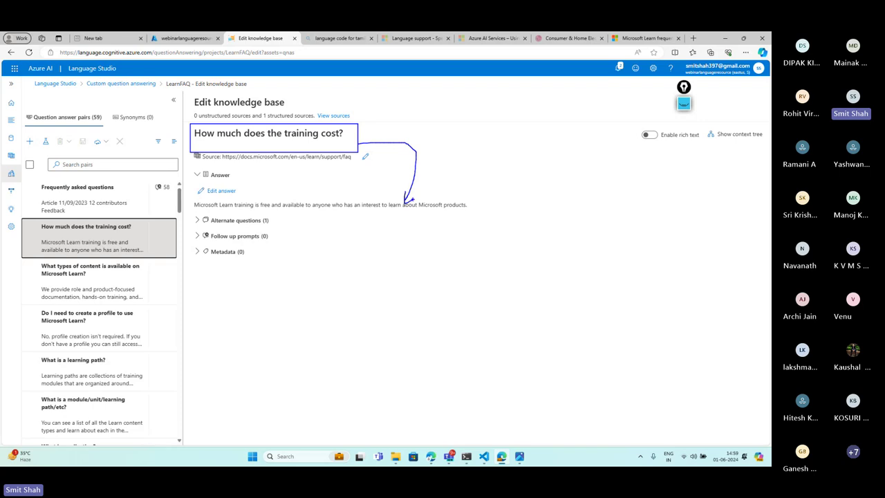
Expand the alternate questions of the "How much does the training cost?" pair and check its question text without changing it
click(197, 220)
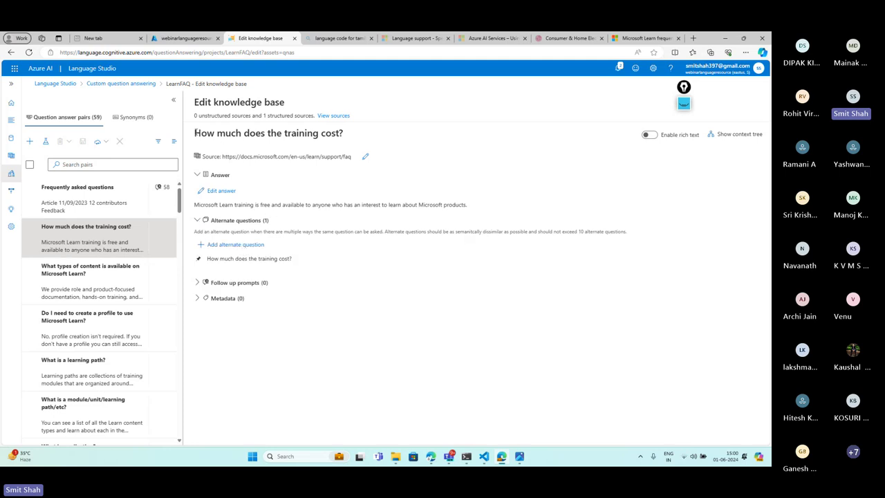
click(342, 135)
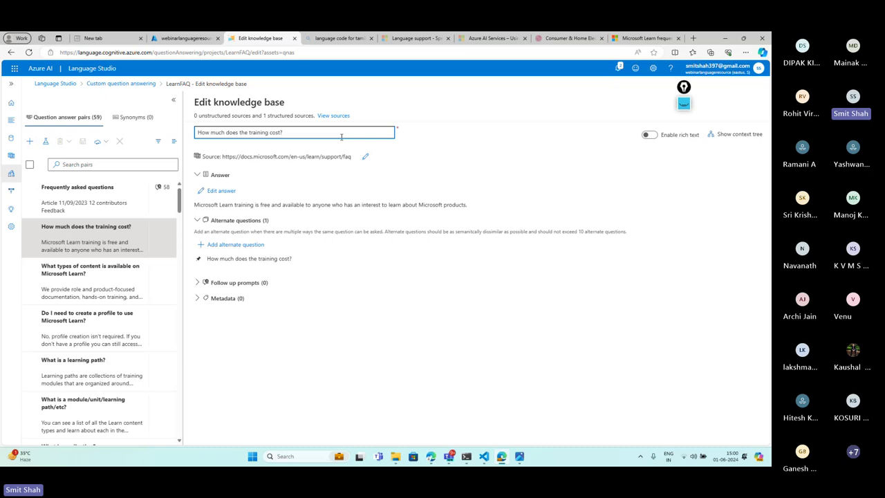
click(451, 377)
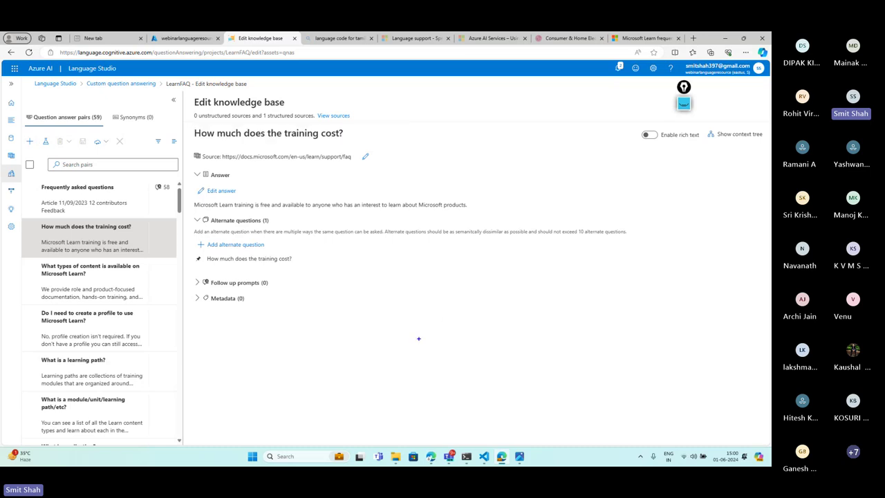
Handwrite "What is fee of training" as a screen annotation in the empty area below the pair's details
drag(331, 323, 342, 345)
mouse_move(314, 334)
mouse_down()
mouse_move(346, 330)
mouse_move(362, 348)
mouse_move(381, 349)
mouse_up()
drag(365, 340, 398, 341)
drag(462, 334, 440, 352)
drag(512, 329, 505, 353)
mouse_move(495, 338)
mouse_down()
mouse_move(529, 347)
mouse_move(574, 331)
mouse_up()
mouse_move(584, 323)
mouse_down()
mouse_move(582, 351)
mouse_move(591, 331)
mouse_up()
mouse_move(612, 325)
mouse_down()
mouse_move(615, 338)
mouse_move(632, 328)
mouse_move(652, 337)
mouse_move(696, 331)
mouse_move(698, 345)
mouse_move(669, 337)
mouse_up()
Circle the original and handwritten questions and mark their shared answer with the annotation pen, clearing the ink when finished
mouse_move(343, 133)
mouse_down()
mouse_move(183, 137)
mouse_move(352, 131)
mouse_up()
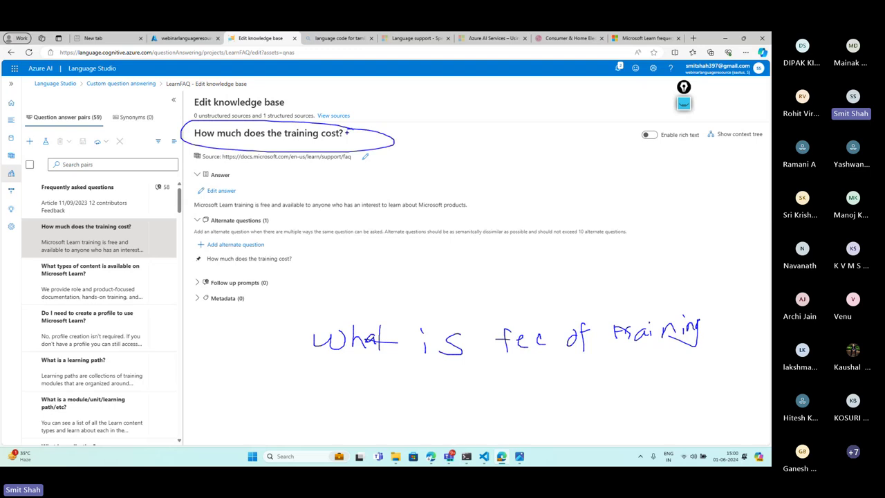
mouse_move(705, 307)
mouse_down()
mouse_move(640, 298)
mouse_move(290, 328)
mouse_move(689, 367)
mouse_move(719, 315)
mouse_up()
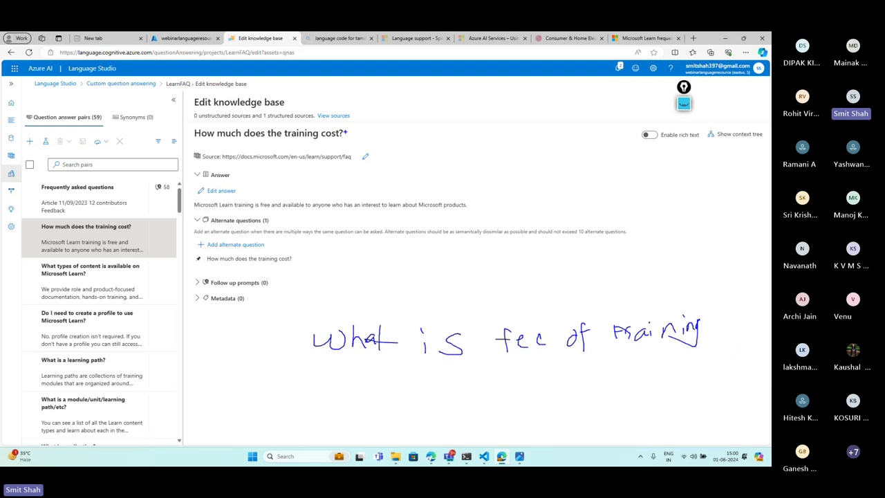
mouse_move(350, 125)
mouse_down()
mouse_move(262, 119)
mouse_move(208, 142)
mouse_move(361, 135)
mouse_move(352, 128)
mouse_up()
mouse_move(268, 239)
mouse_down()
mouse_move(205, 253)
mouse_move(257, 233)
mouse_up()
mouse_move(712, 312)
mouse_down()
mouse_move(349, 314)
mouse_move(642, 369)
mouse_up()
drag(723, 374, 716, 307)
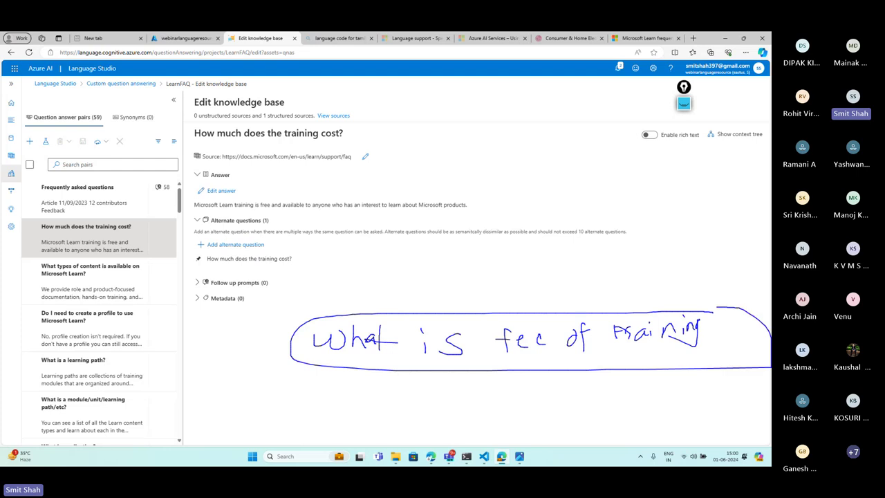
mouse_move(352, 125)
mouse_down()
mouse_move(216, 134)
mouse_move(360, 138)
mouse_up()
mouse_move(189, 194)
mouse_down()
mouse_move(228, 212)
mouse_move(389, 218)
mouse_up()
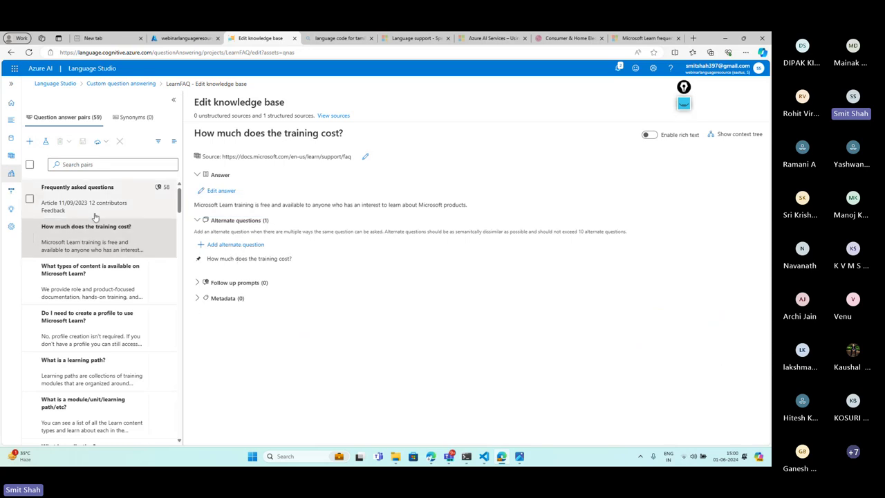
Open the knowledge base test and ask "How much does the training cost"
click(46, 144)
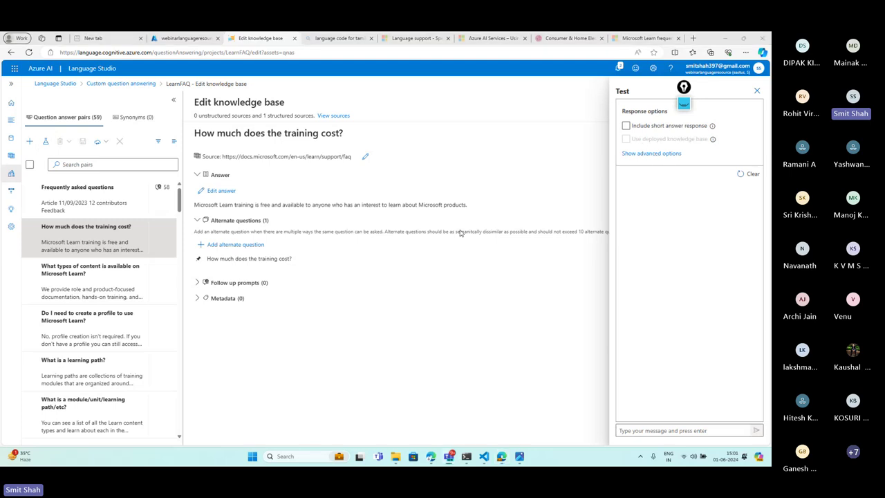
click(687, 429)
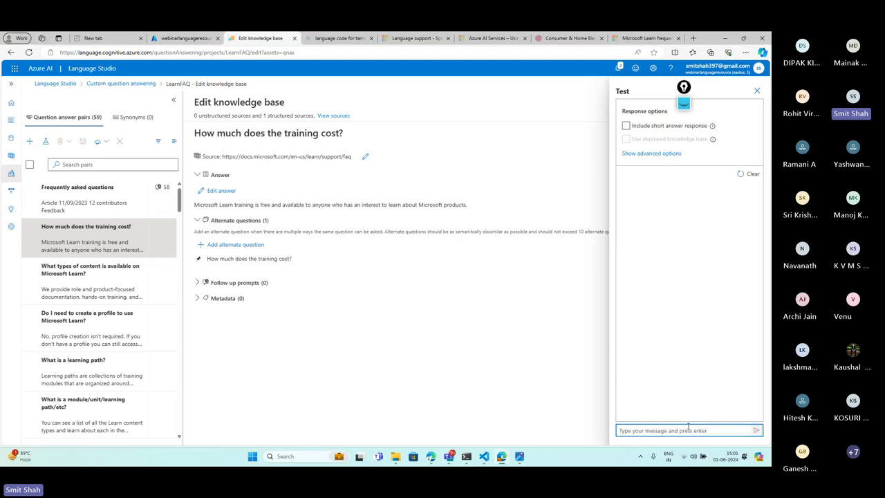
text(What)
key(BackSpace)
key(BackSpace)
key(BackSpace)
key(BackSpace)
text(Hiowow much does the training cost)
key(Return)
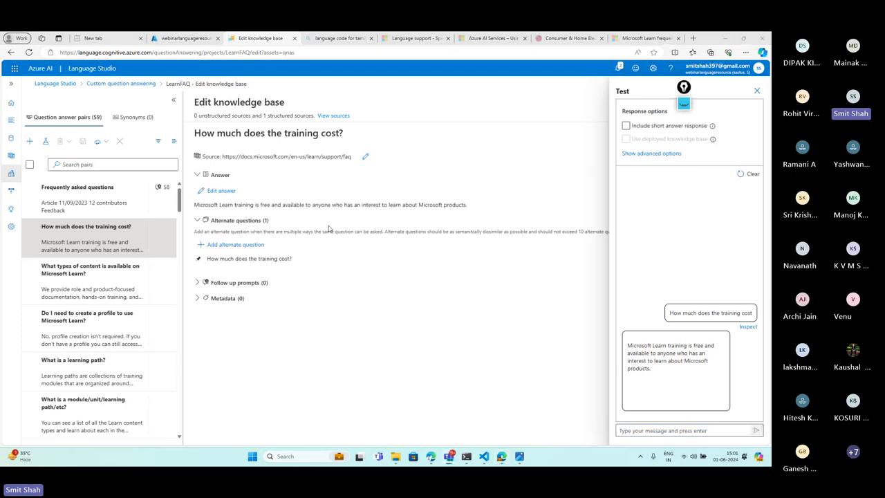
Compare the pair's stored question and answer text with the test response, leaving both unedited
triple_click(311, 205)
click(423, 180)
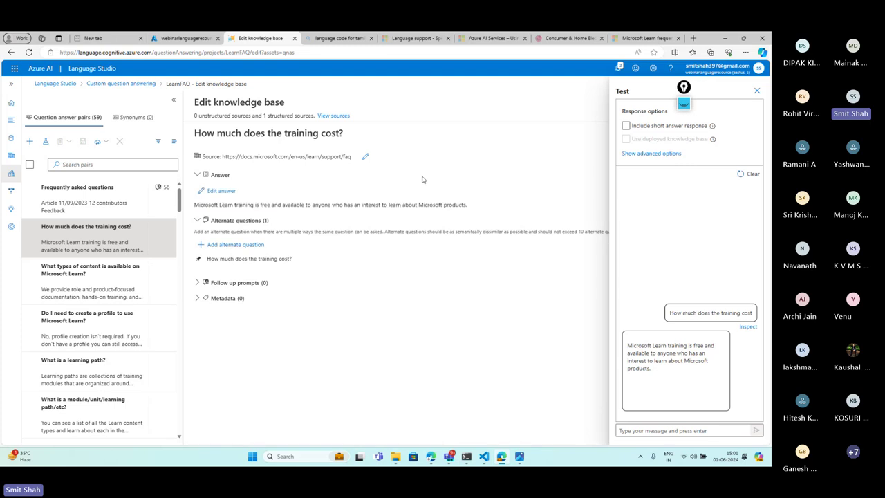
click(387, 205)
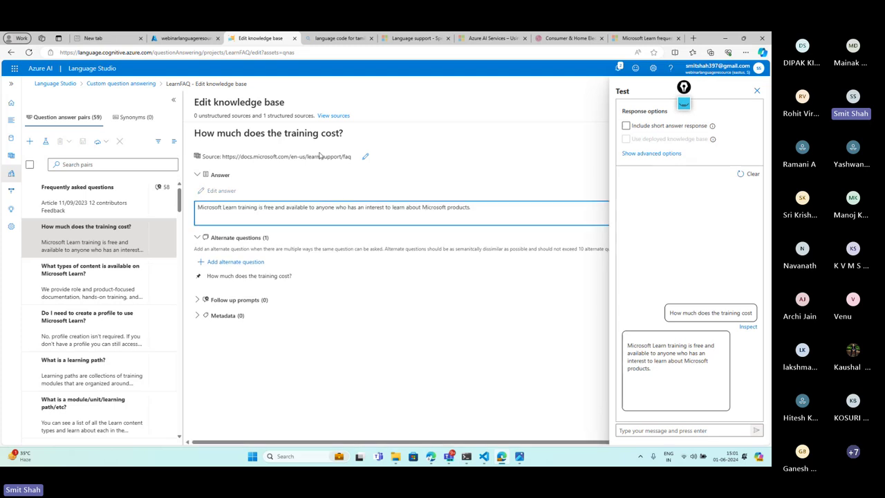
click(312, 355)
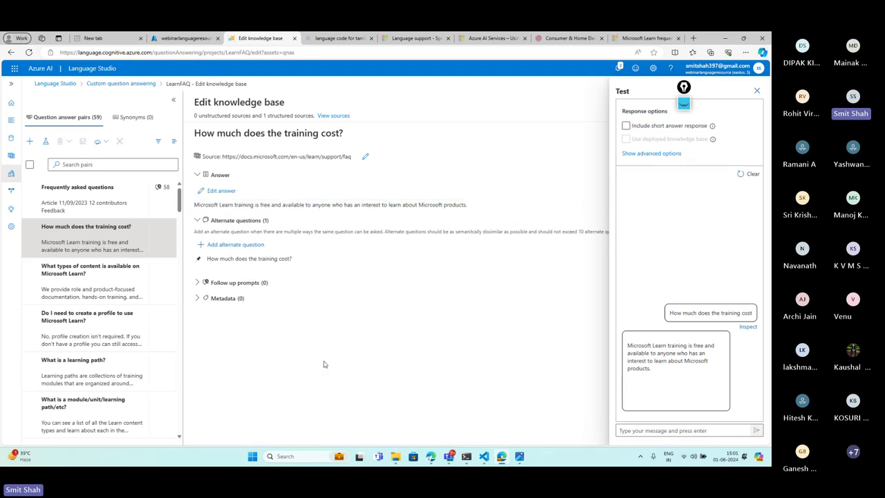
click(439, 204)
click(305, 133)
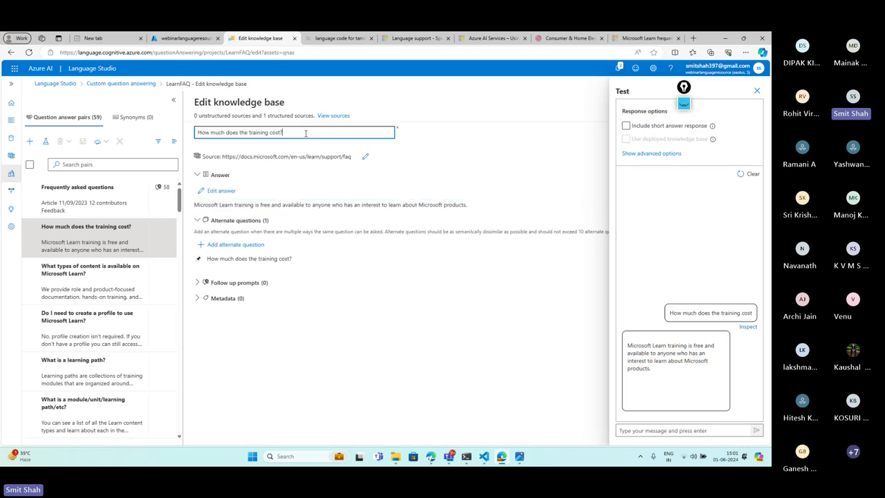
click(302, 355)
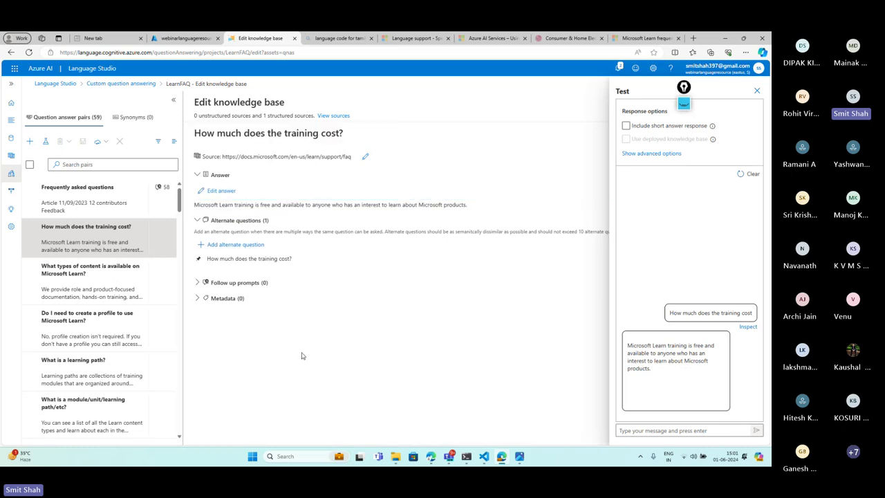
Test the knowledge base with the rephrased question "What is the fee of training?" and review the full response
click(684, 432)
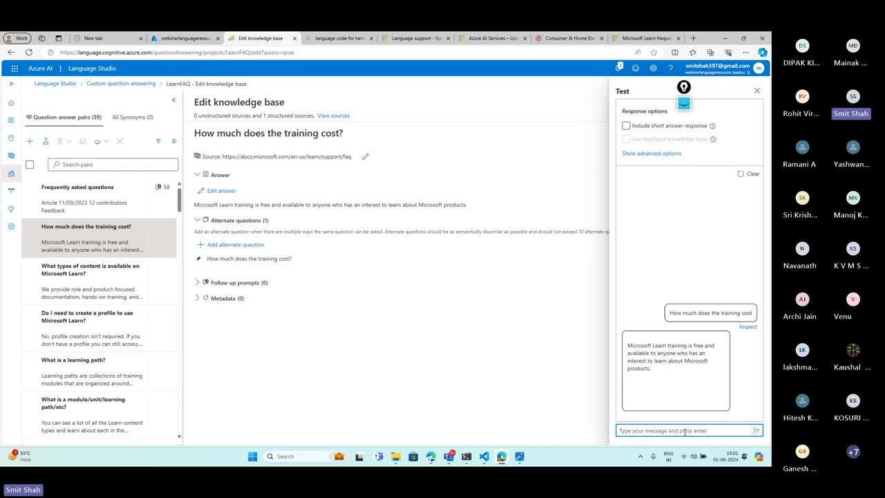
text(How)
key(BackSpace)
key(BackSpace)
key(BackSpace)
key(Num_Lock)
text(W)
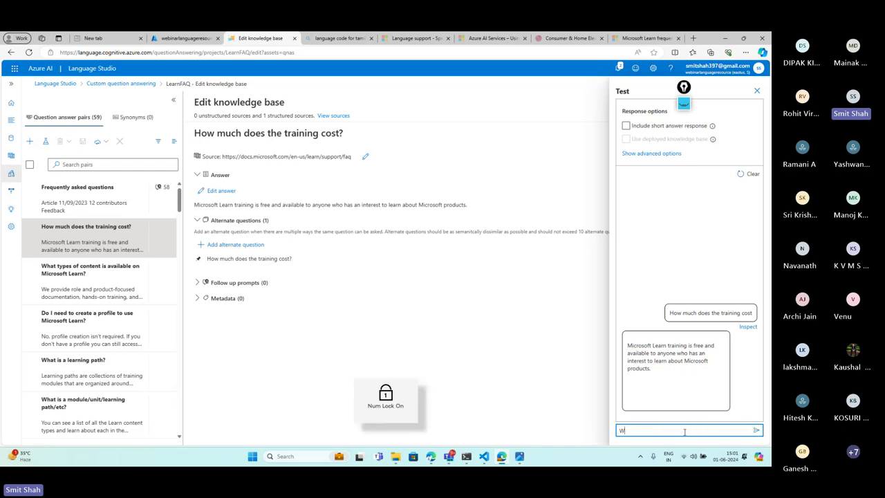
text(hat is the fe)
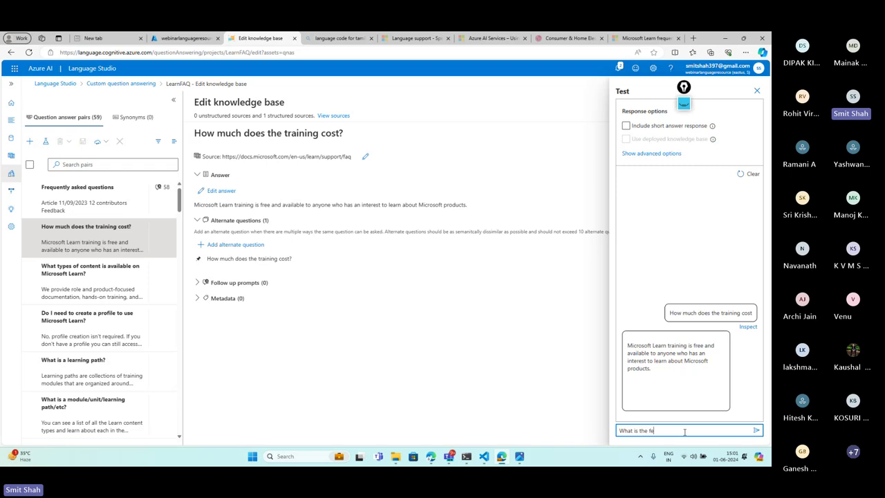
text(e of training?)
key(Return)
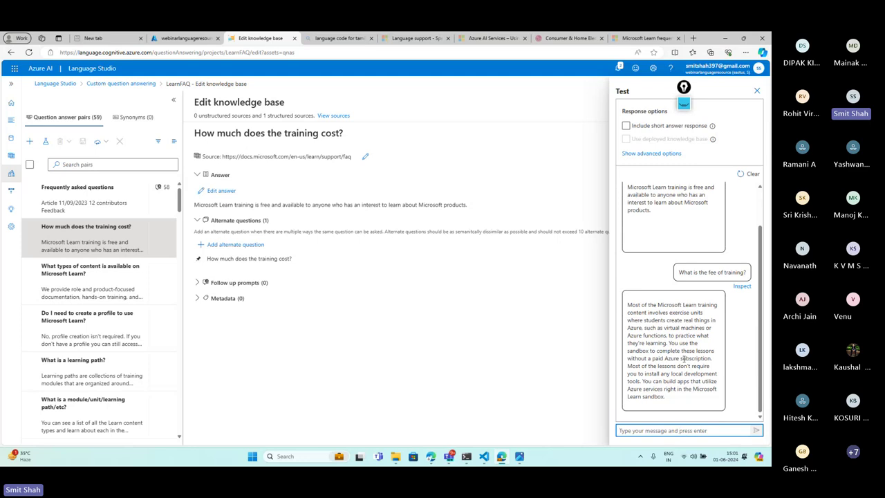
drag(629, 304, 677, 400)
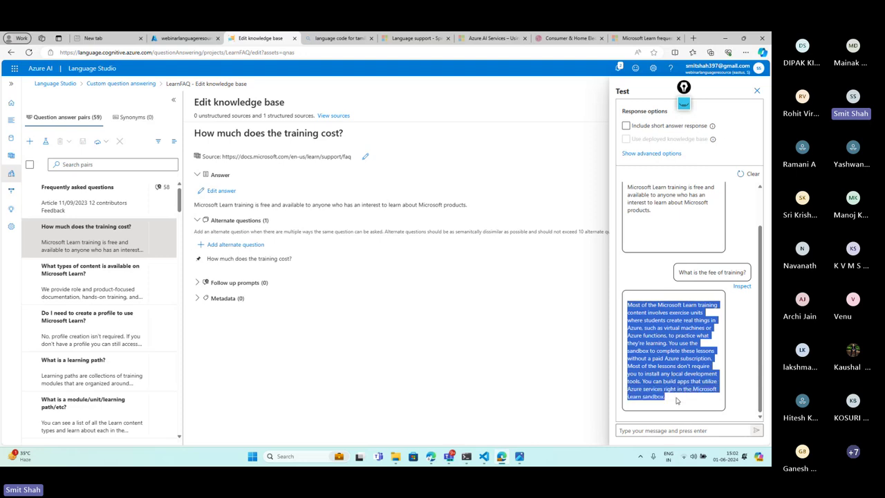
Add the alternate question "What is the fee of training ?" to the training cost pair and save the knowledge base
click(238, 247)
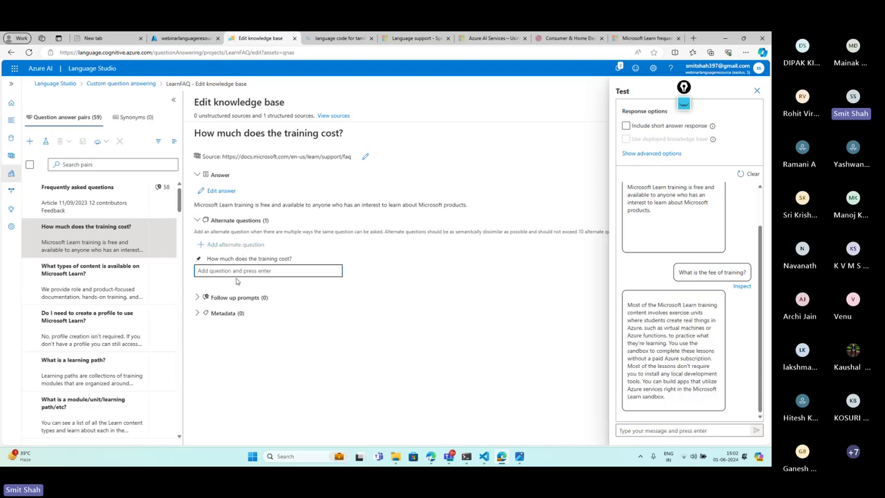
text(What is th)
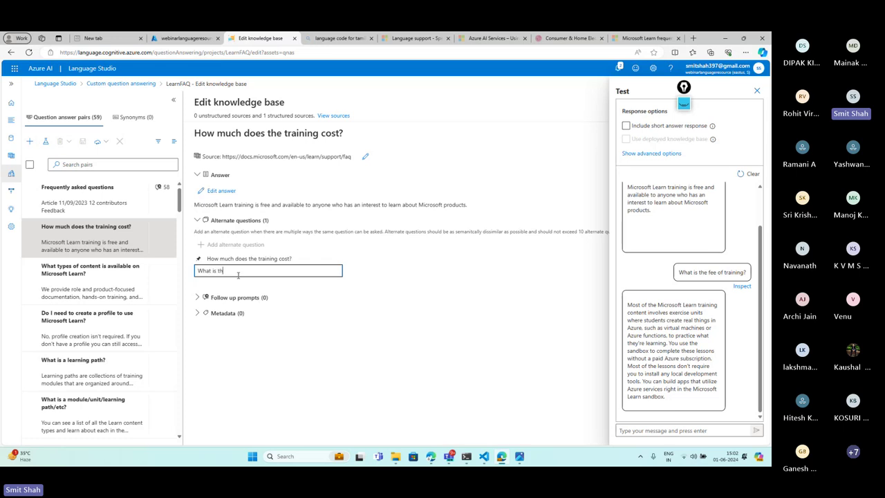
text(e fee of training)
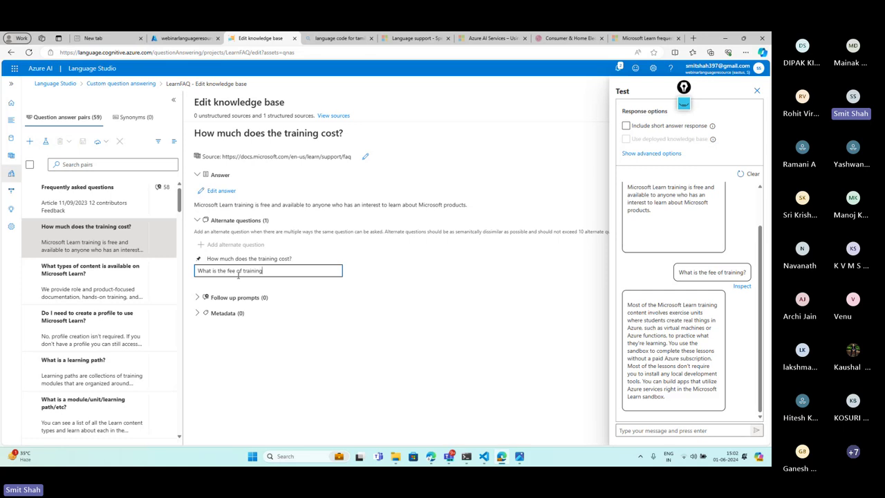
text( ?)
key(Return)
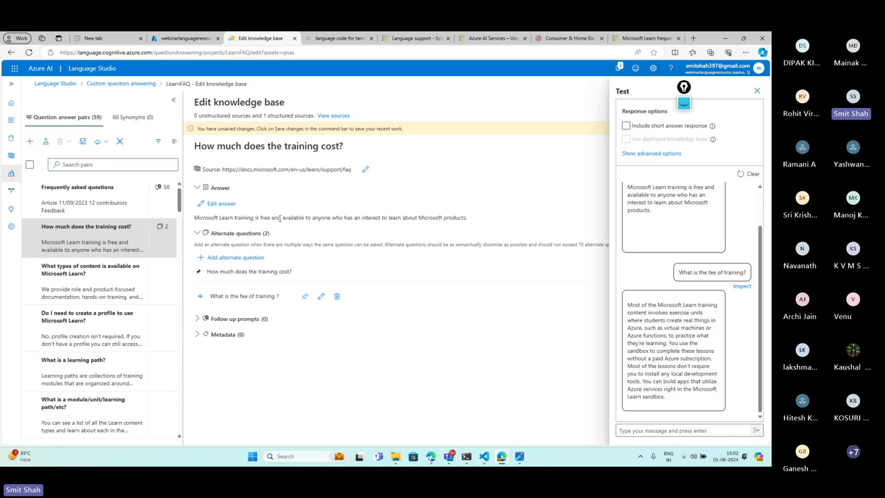
drag(280, 217, 477, 220)
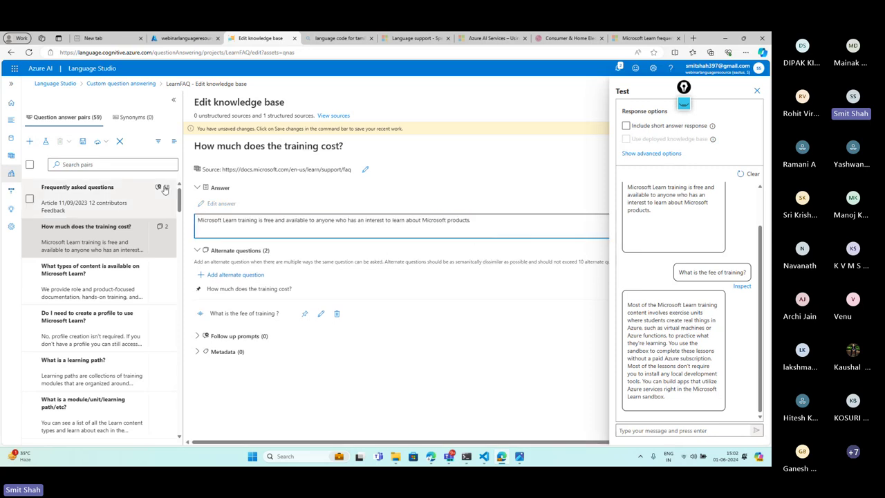
click(367, 214)
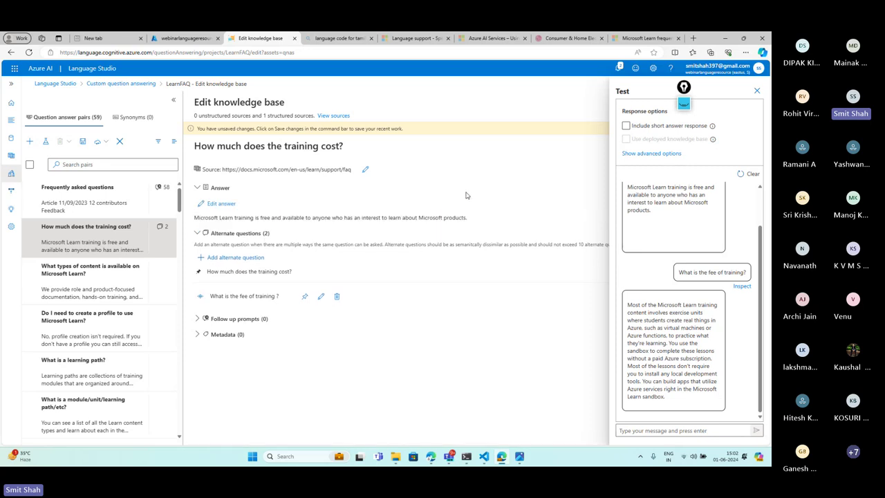
click(82, 141)
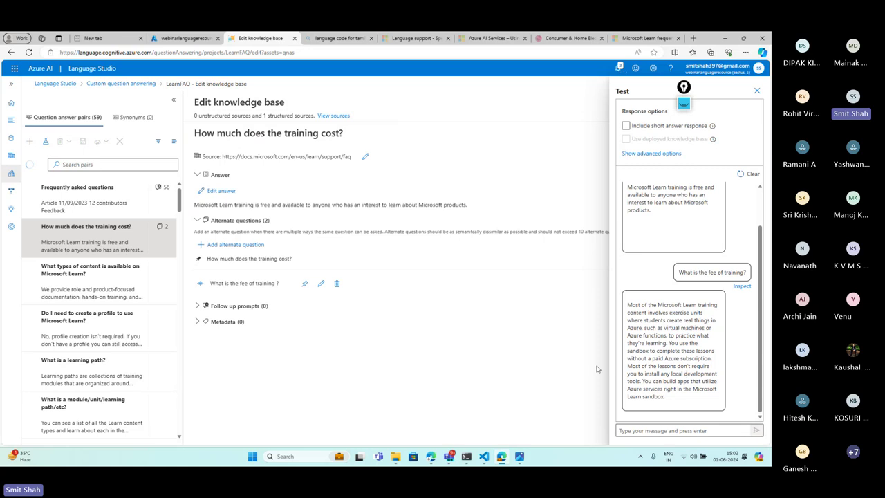
Copy the pair's question "How much does the training cost?" and submit it as a test message
drag(193, 136, 348, 137)
key(ctrl+c)
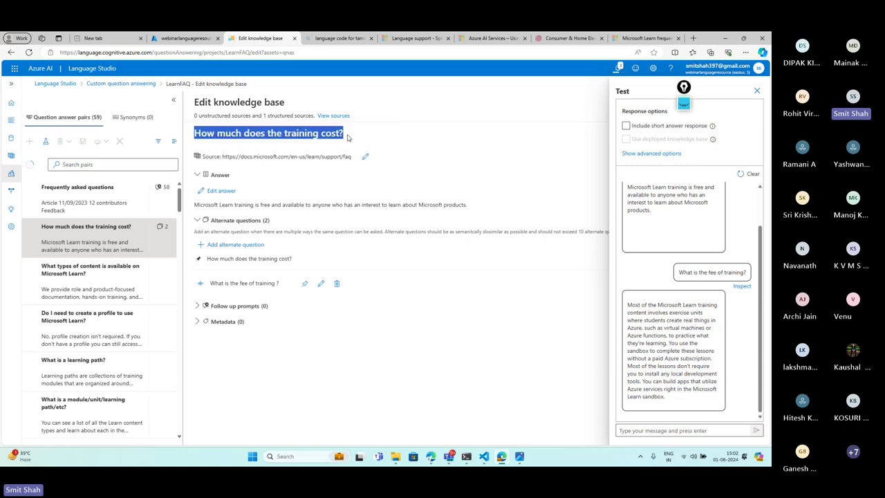
click(645, 430)
key(ctrl+v)
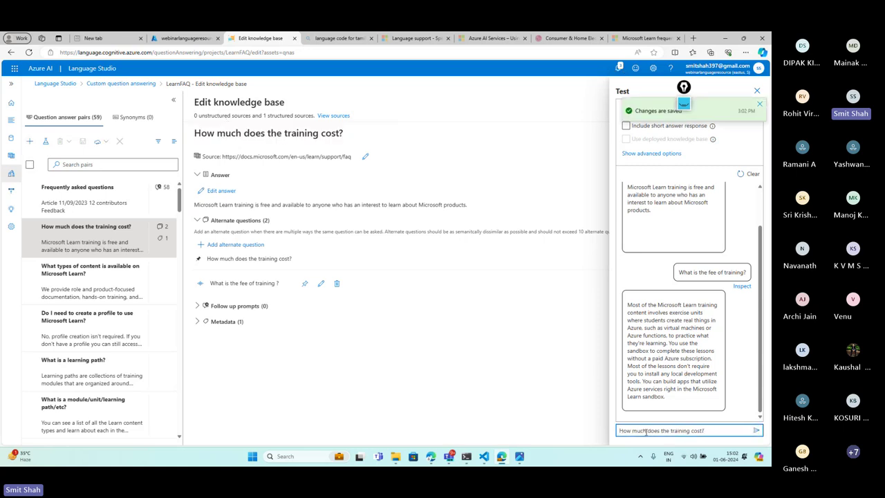
key(Return)
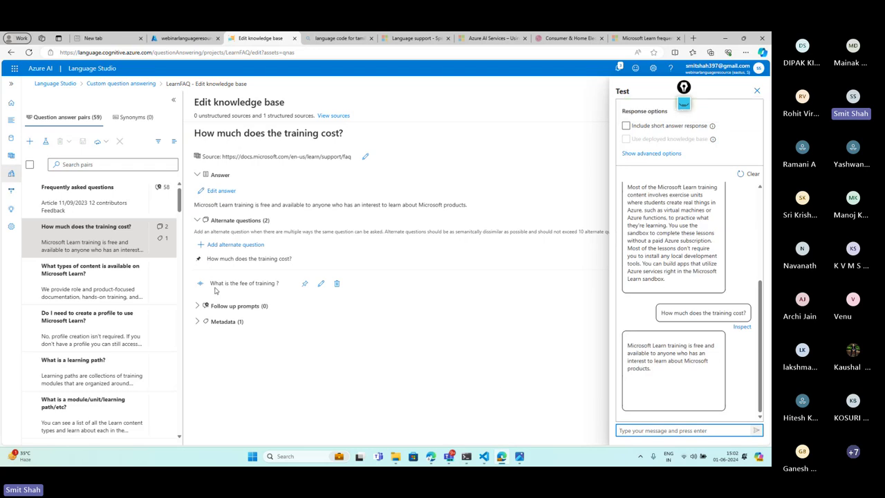
Retest with "What is the fee of training?" and compare the response with the one to the original question
click(213, 288)
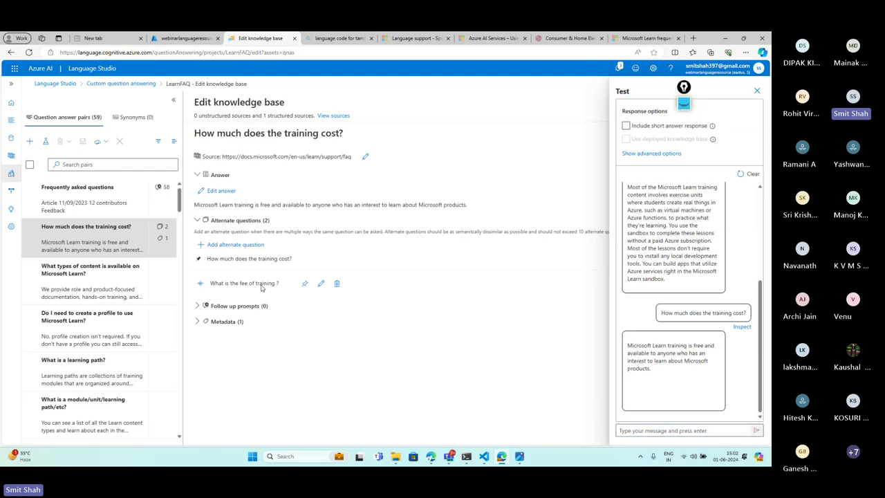
click(651, 431)
text(What is the fee of)
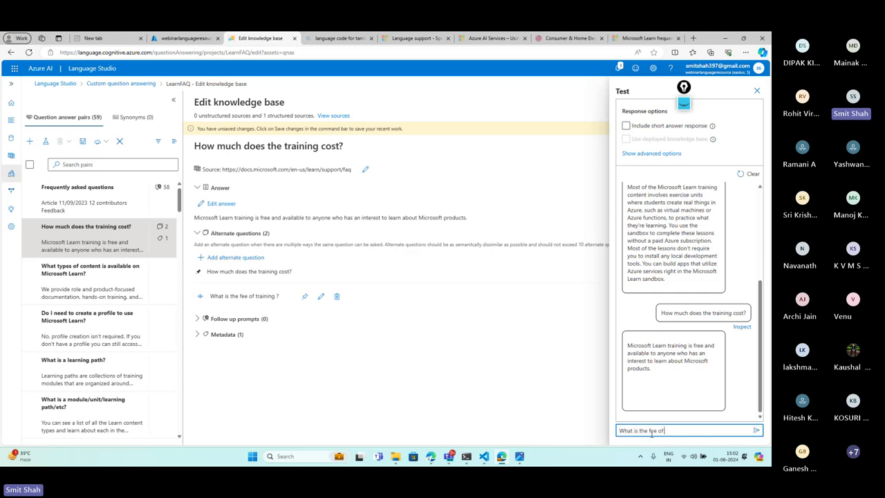
text( training)
key(Return)
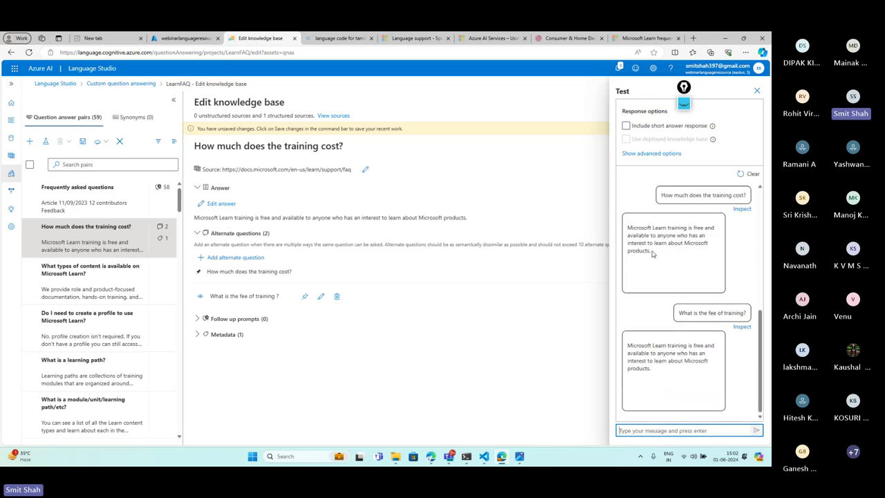
drag(652, 254, 629, 228)
drag(650, 368, 626, 304)
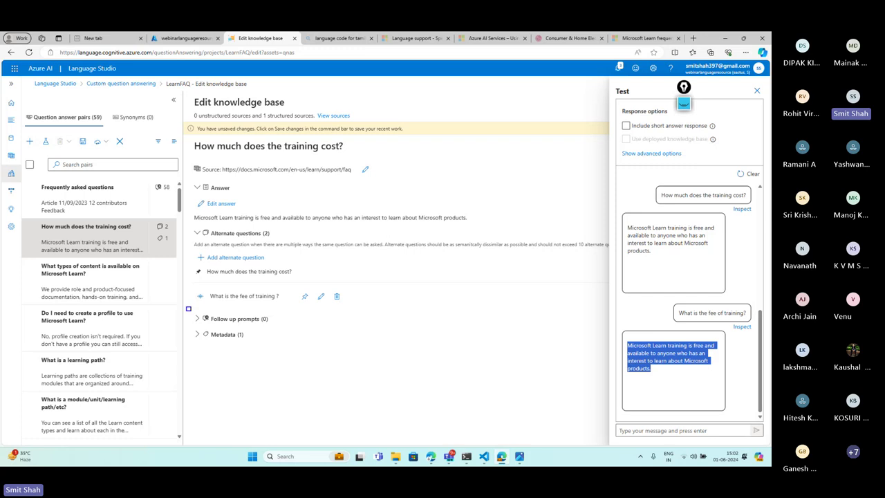
Briefly outline the follow-up prompts and metadata area, clear the annotation, and save the pending knowledge base changes
drag(186, 307, 293, 361)
key(Escape)
click(82, 141)
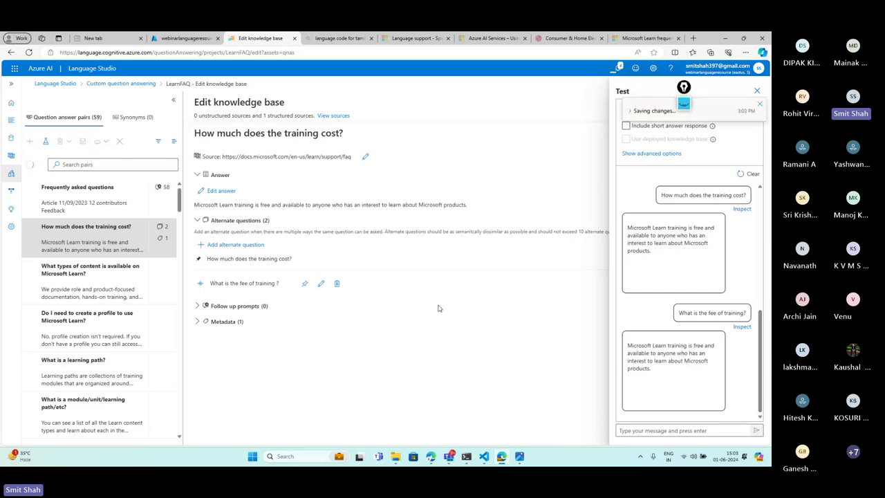
Browse the question answer pairs and submit "Hi" as a test message to the knowledge base
click(685, 431)
text(Hi)
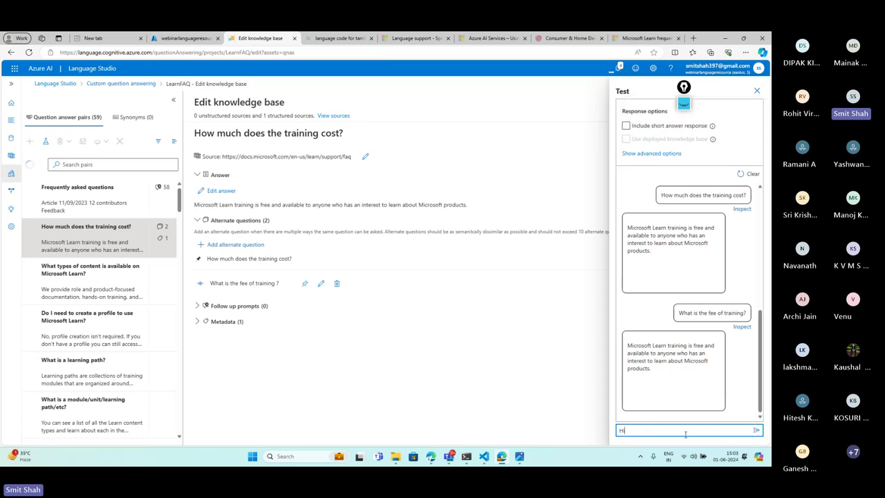
scroll(71, 352, down, 15)
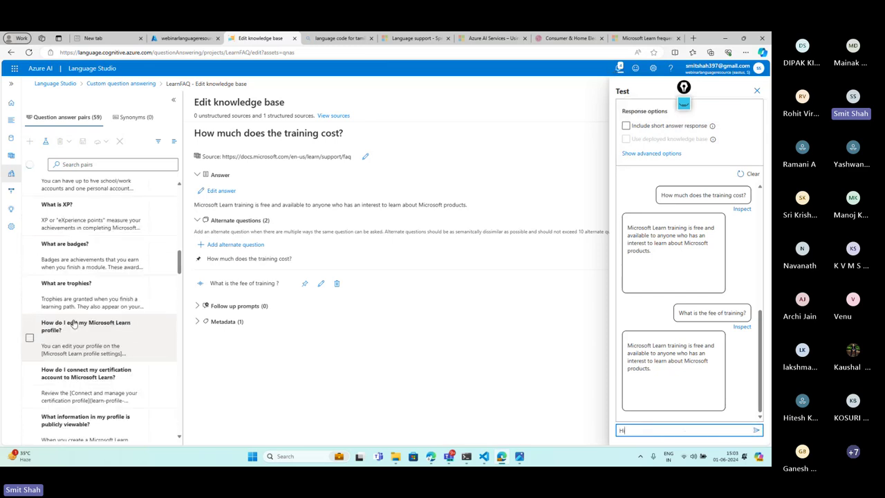
scroll(71, 352, down, 10)
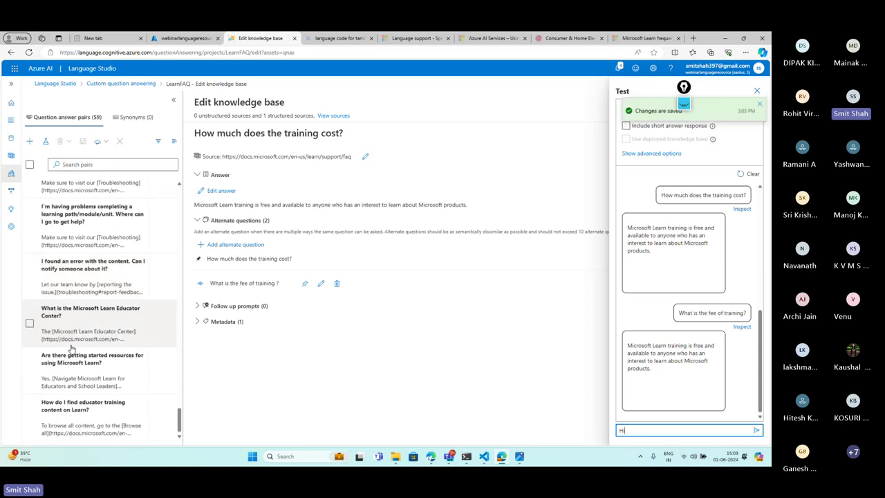
scroll(80, 386, down, 10)
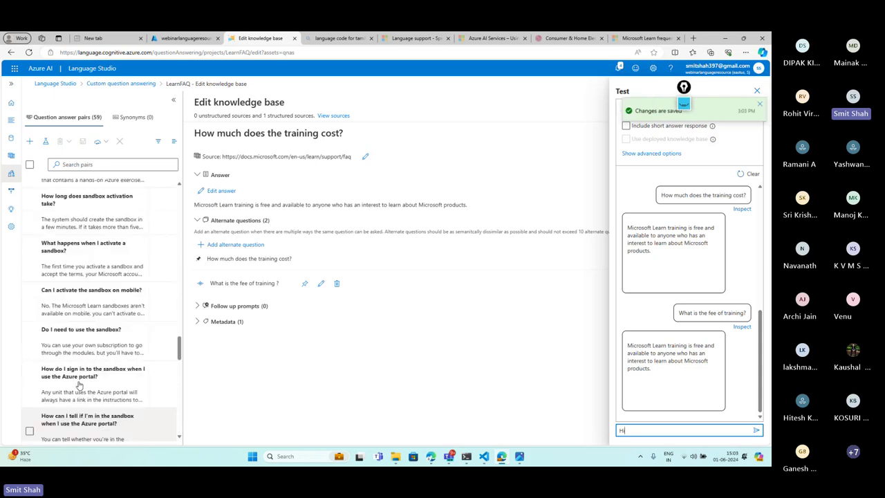
scroll(80, 386, up, 20)
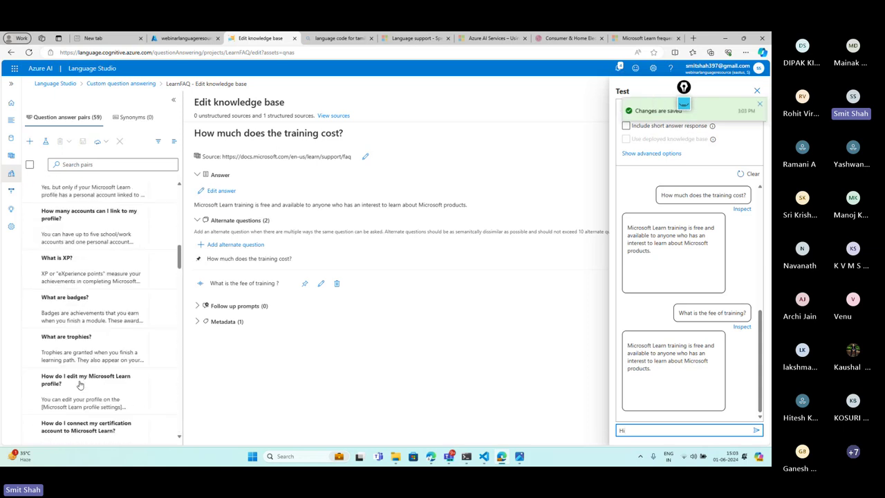
scroll(664, 405, up, 1)
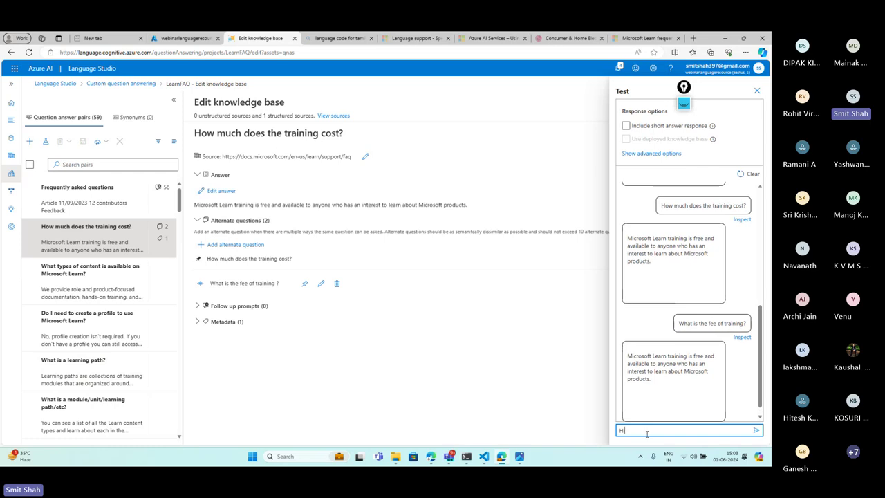
key(Return)
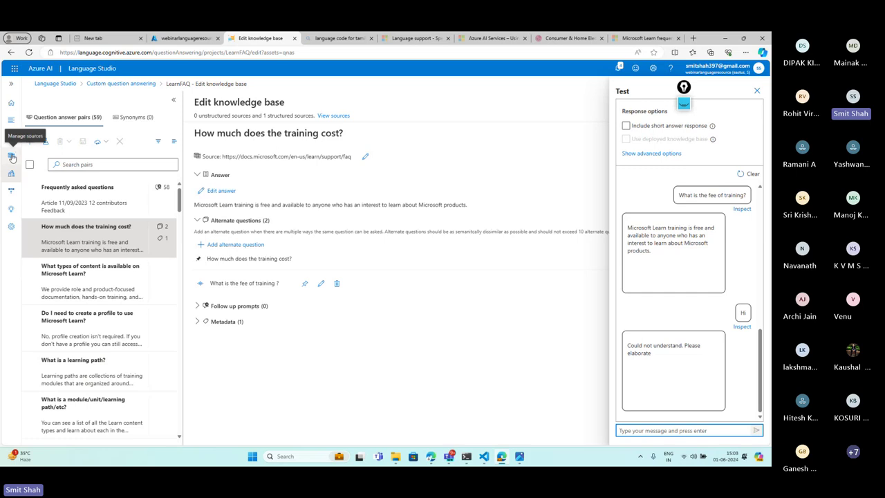
Add a chit chat source with the Friendly personality to the LearnFAQ project
click(11, 157)
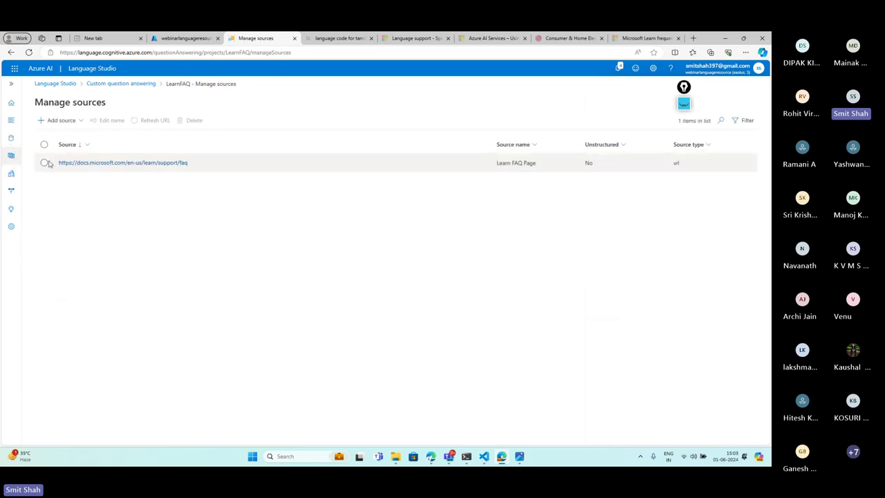
click(77, 121)
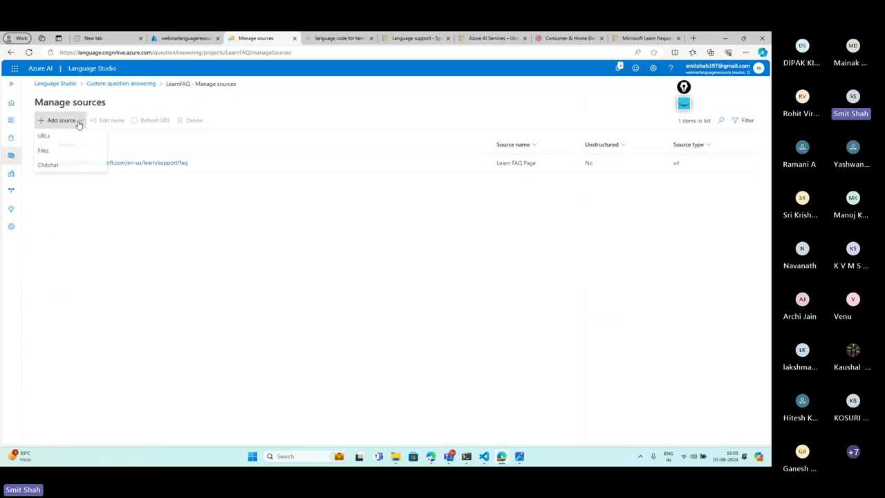
click(50, 166)
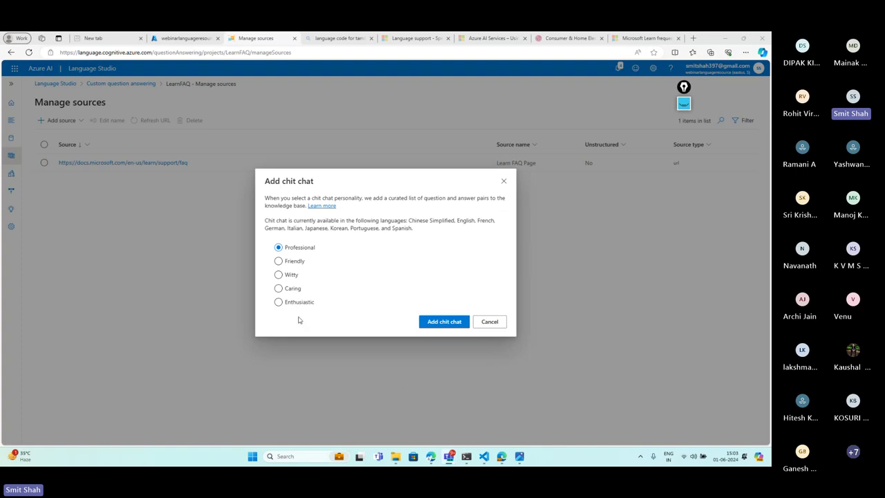
click(293, 265)
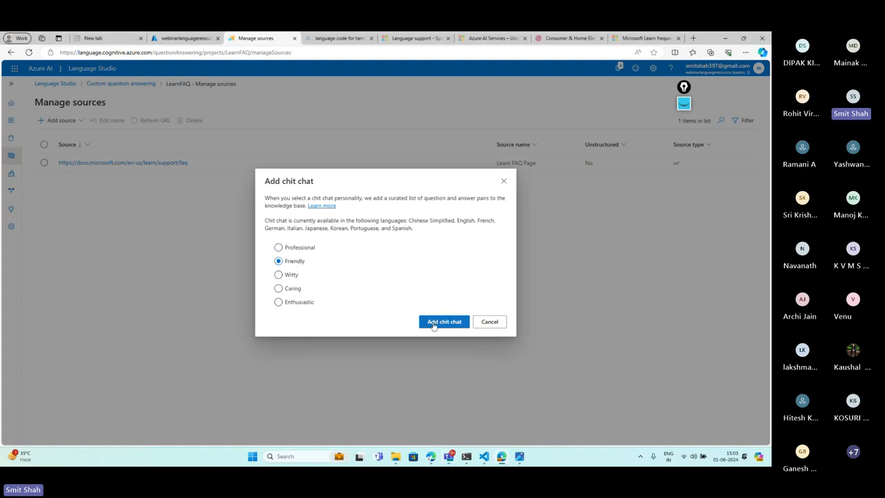
click(433, 323)
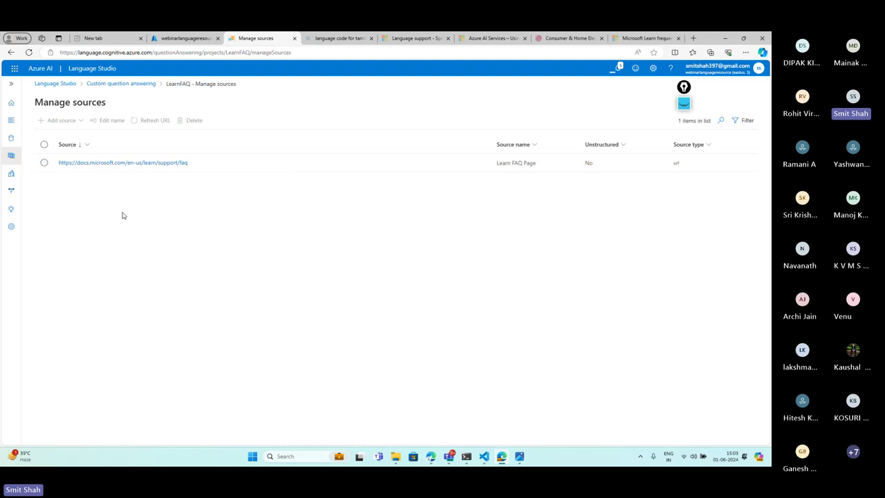
Return to editing the knowledge base, briefly outline the first three chit chat pairs, and clear the annotations
click(11, 174)
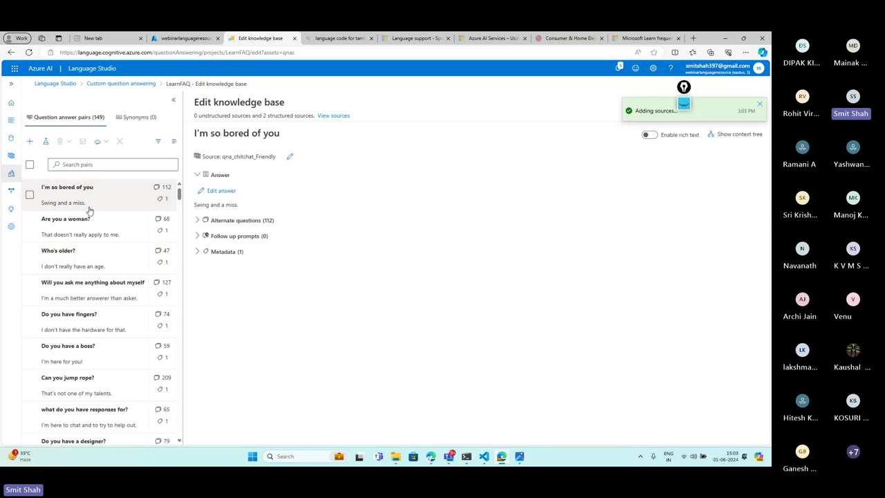
drag(36, 181, 116, 209)
drag(32, 217, 129, 246)
drag(32, 247, 122, 284)
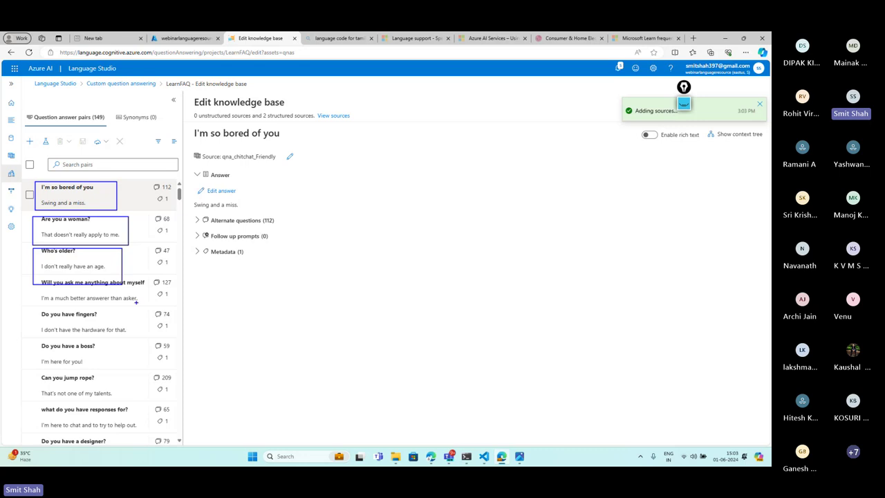
key(Escape)
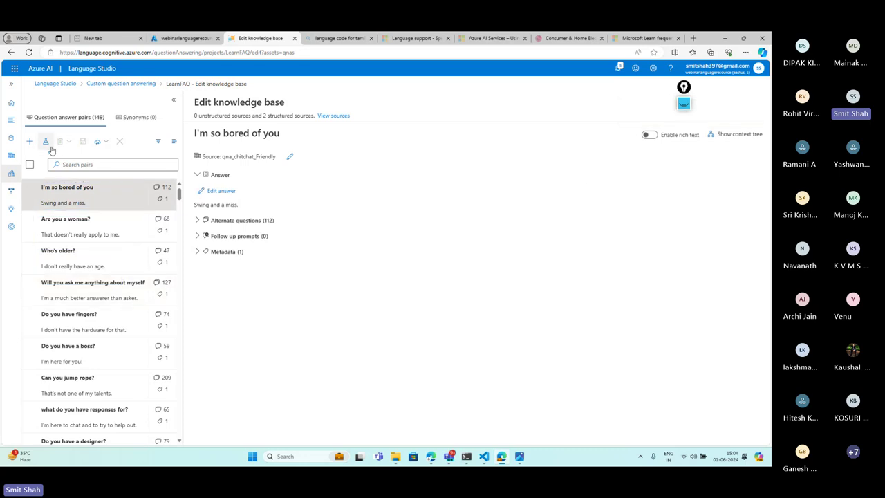
Reopen the knowledge base test and submit "Hi" again to check the chit chat response
click(46, 143)
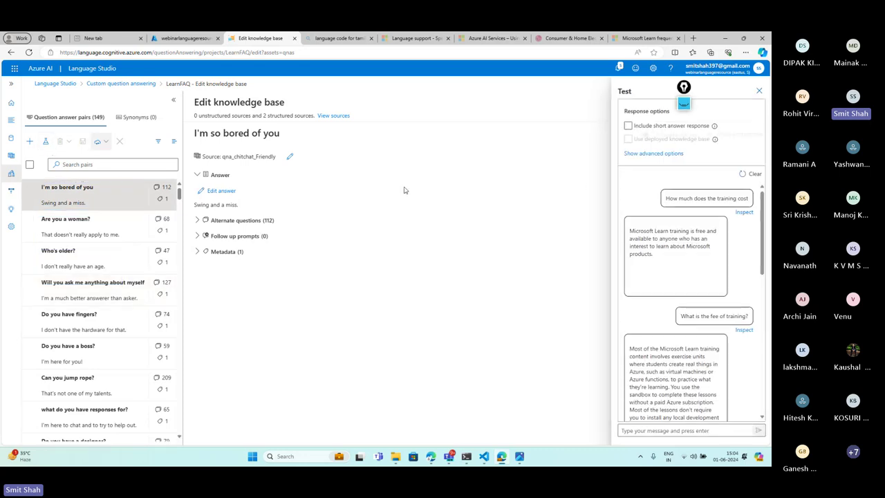
click(667, 430)
text(Hi)
key(Return)
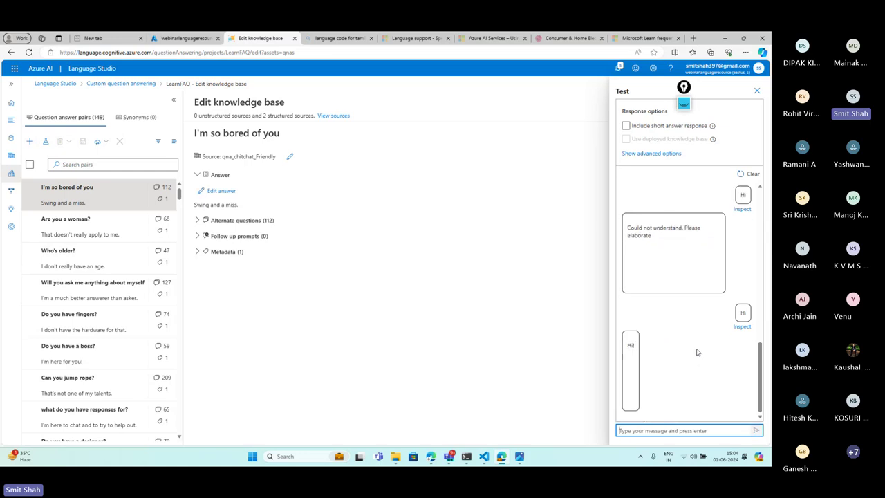
Test the chit chat with "How are you?" and point out the question answer pairs total
text(How are yo)
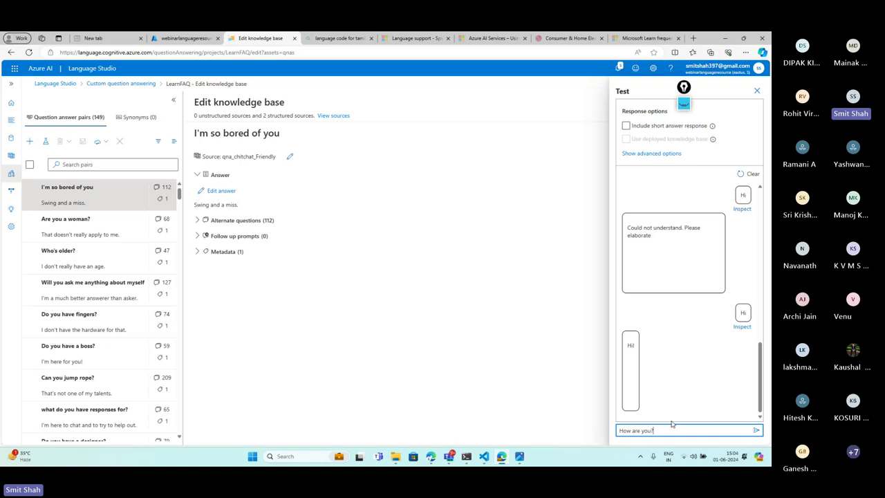
text(u?)
key(Return)
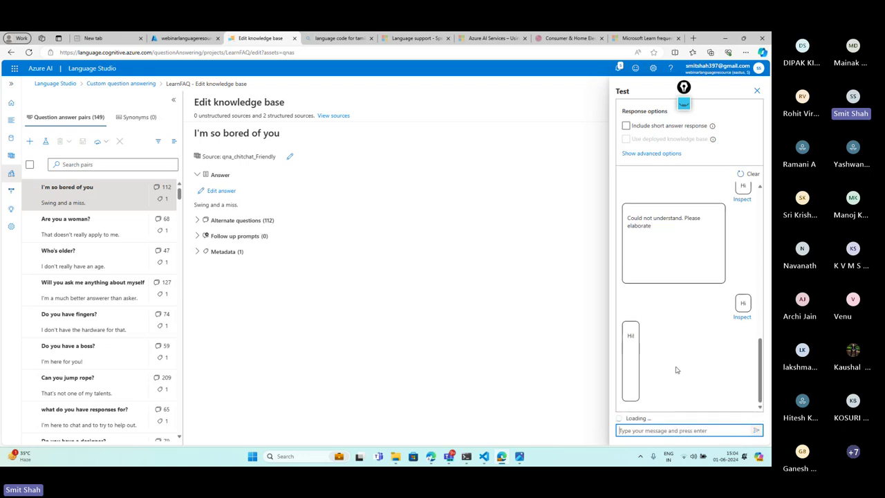
scroll(166, 266, down, 1)
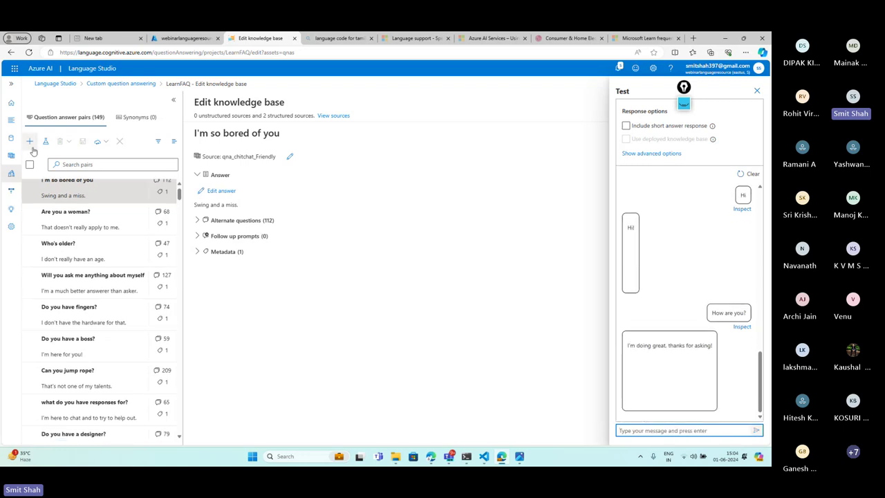
scroll(123, 221, up, 1)
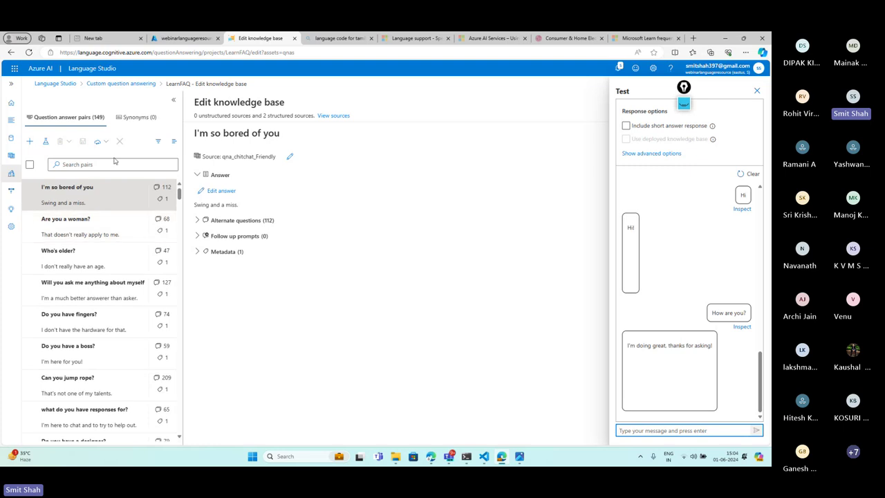
drag(88, 108, 108, 126)
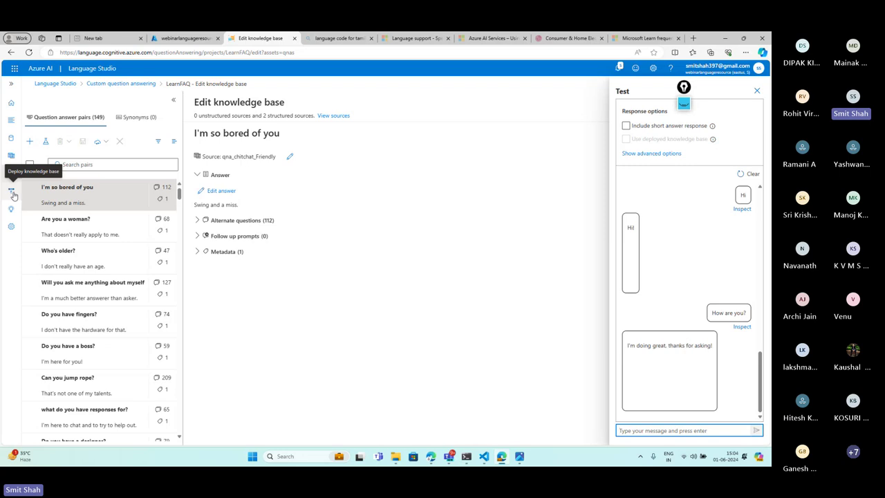
Deploy the LearnFAQ knowledge base and confirm the deployment
click(10, 83)
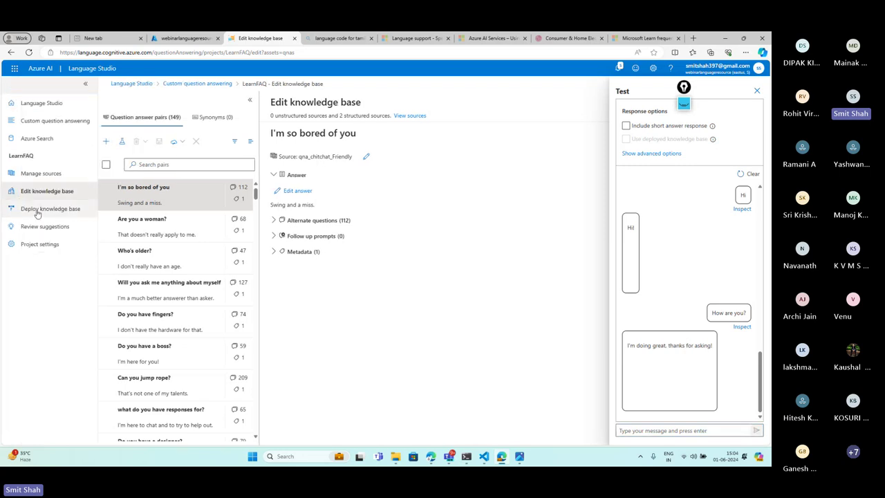
click(39, 209)
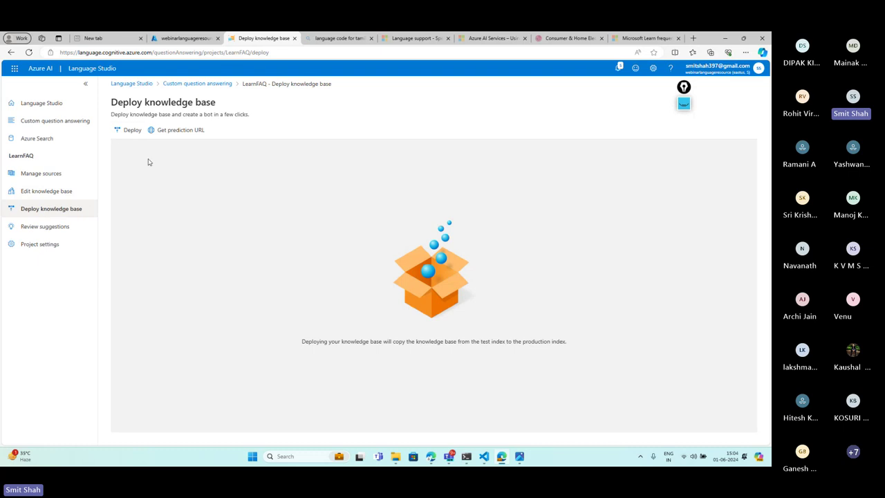
click(127, 131)
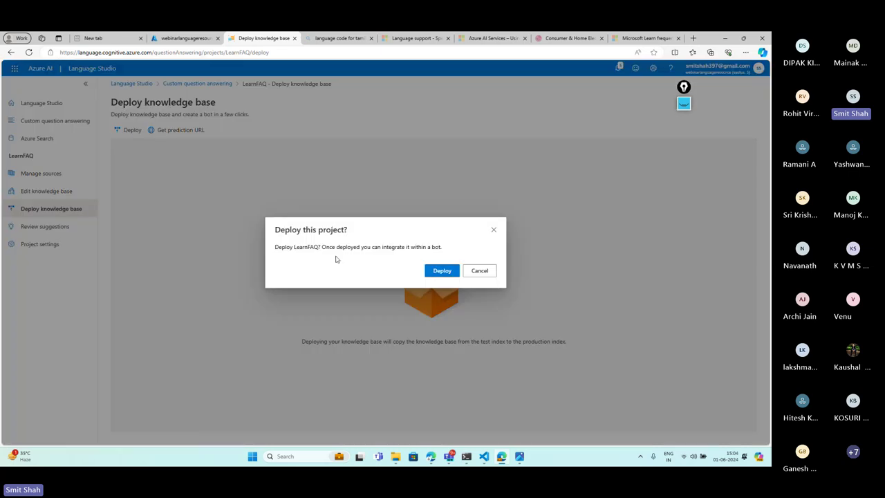
click(440, 272)
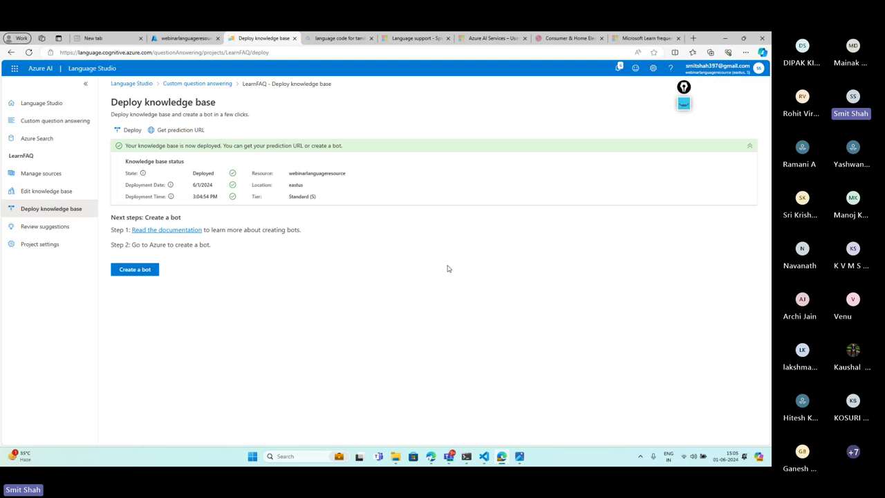
Start creating a bot in Azure with the signed-in account, assign it to the webinarrg resource group, and request the deployment review
click(144, 270)
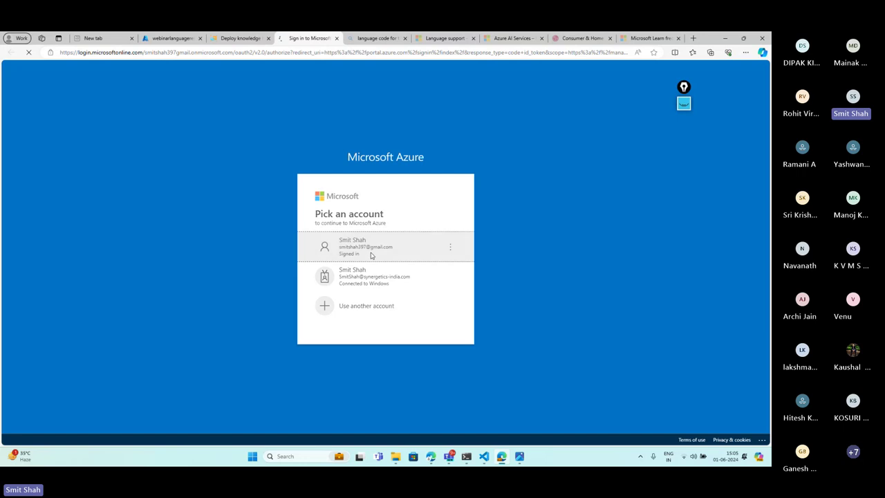
click(371, 255)
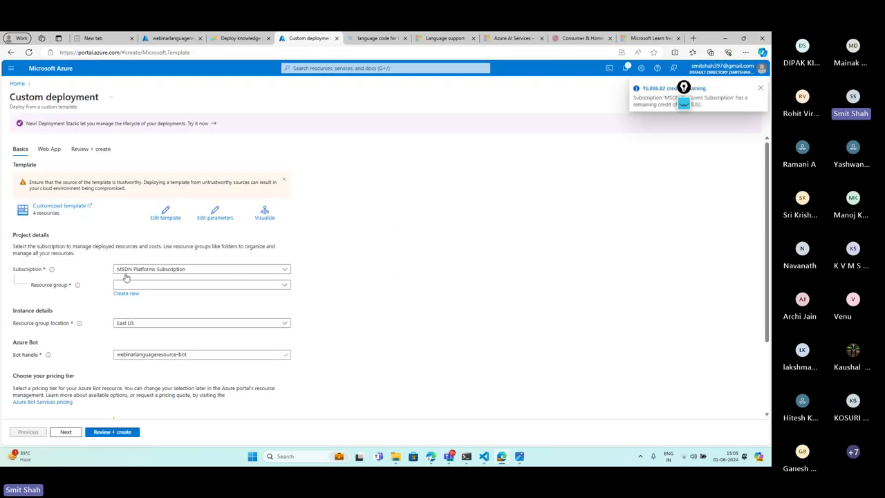
scroll(160, 279, down, 2)
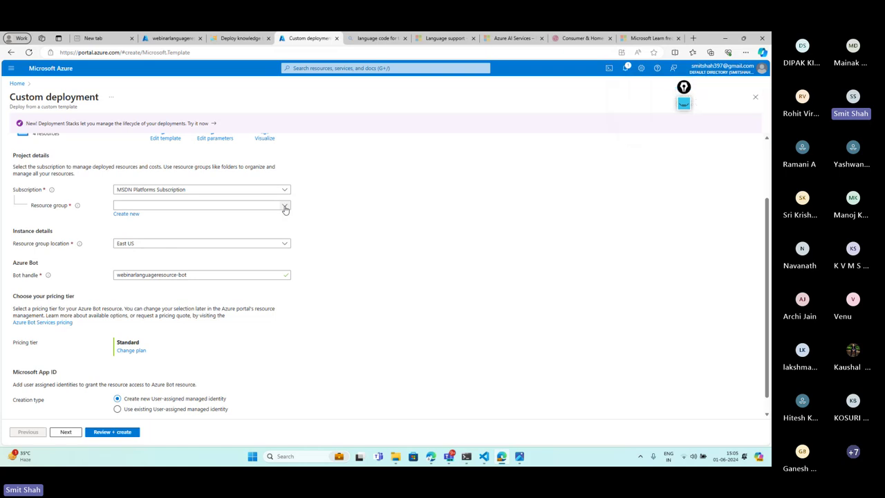
click(285, 210)
click(184, 243)
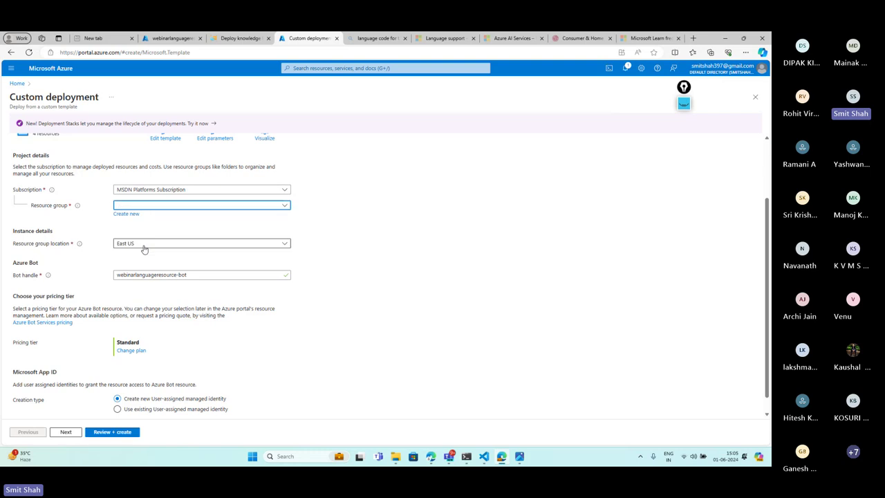
scroll(163, 290, down, 1)
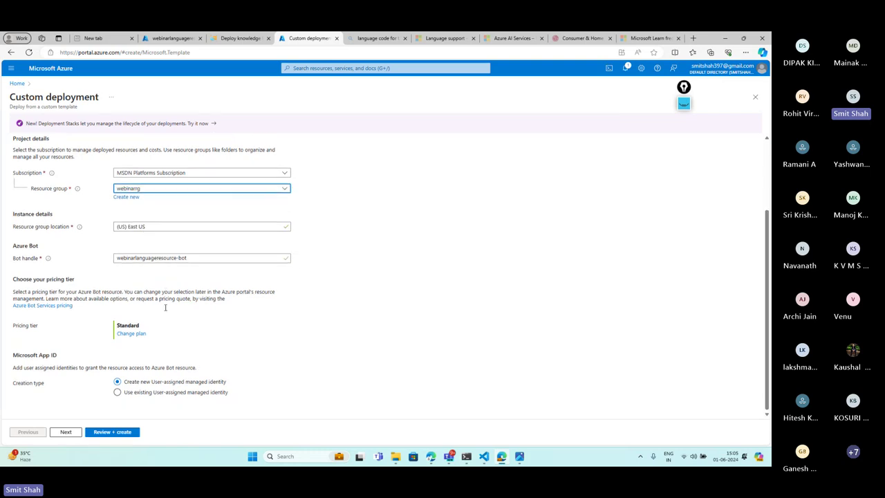
click(118, 431)
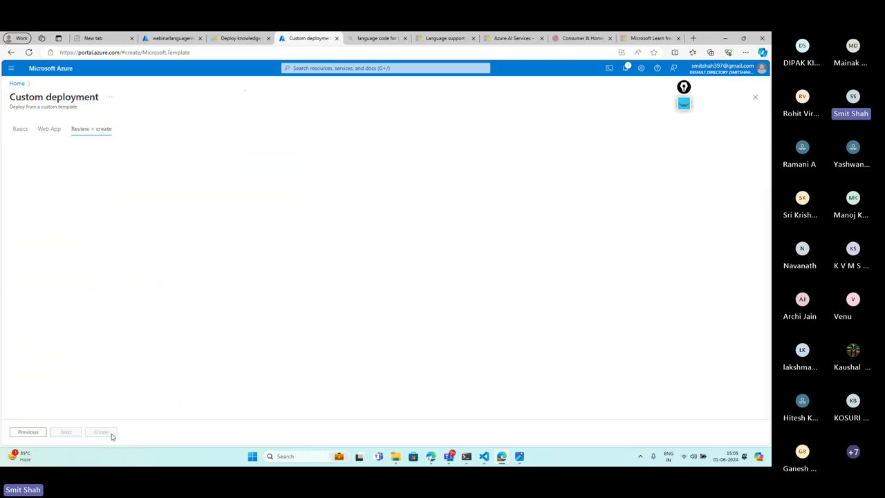
Set the SDK language to Node.js in the bot's web app settings
click(57, 149)
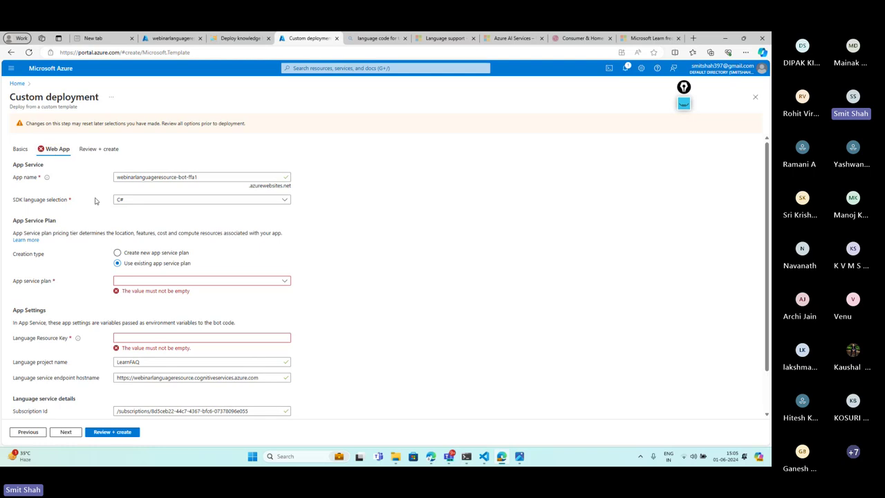
click(142, 202)
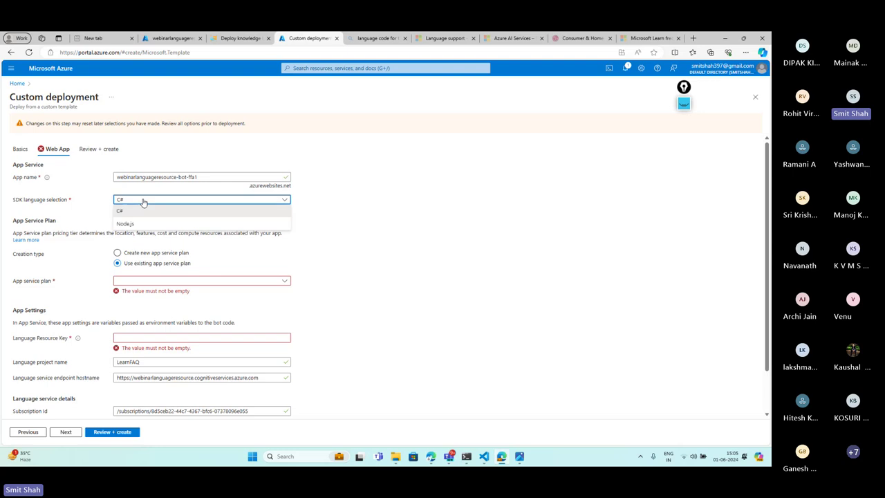
click(126, 225)
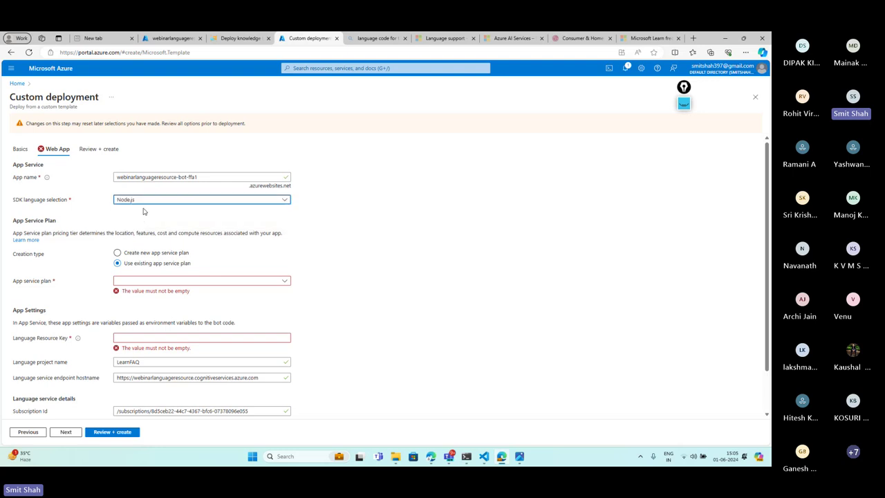
Set the bot's app service plan to be newly created and point out the default pricing tier note
click(150, 202)
click(138, 211)
click(145, 201)
click(141, 226)
scroll(226, 260, down, 1)
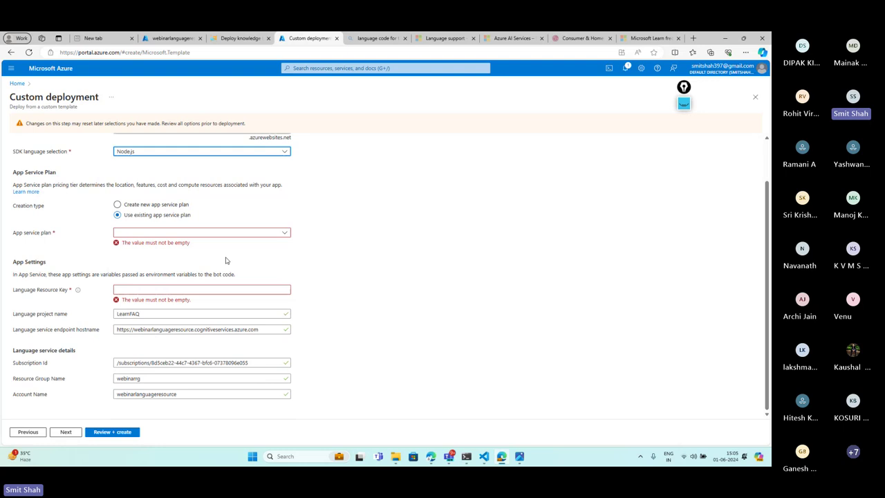
click(166, 233)
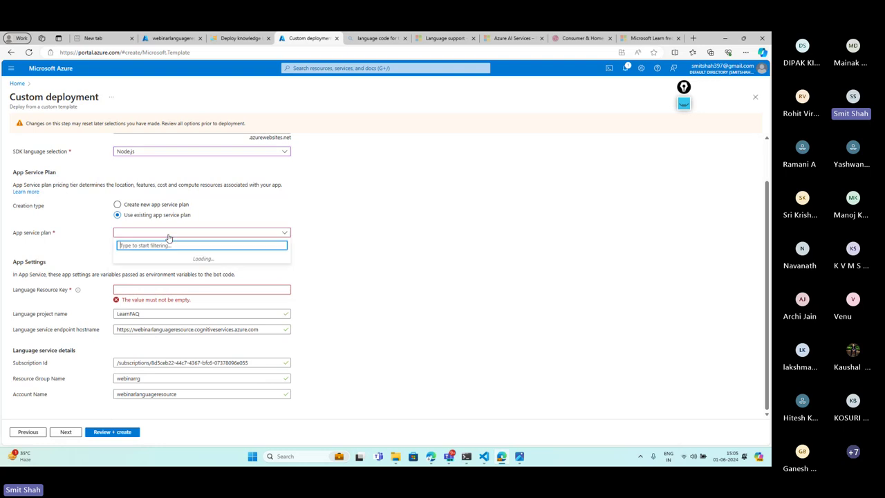
click(146, 204)
click(147, 203)
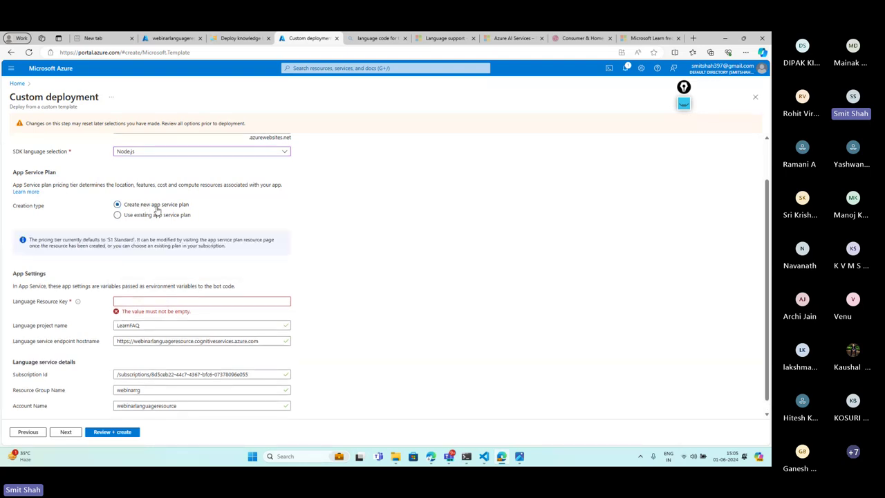
drag(71, 239, 104, 240)
drag(114, 239, 133, 240)
click(89, 231)
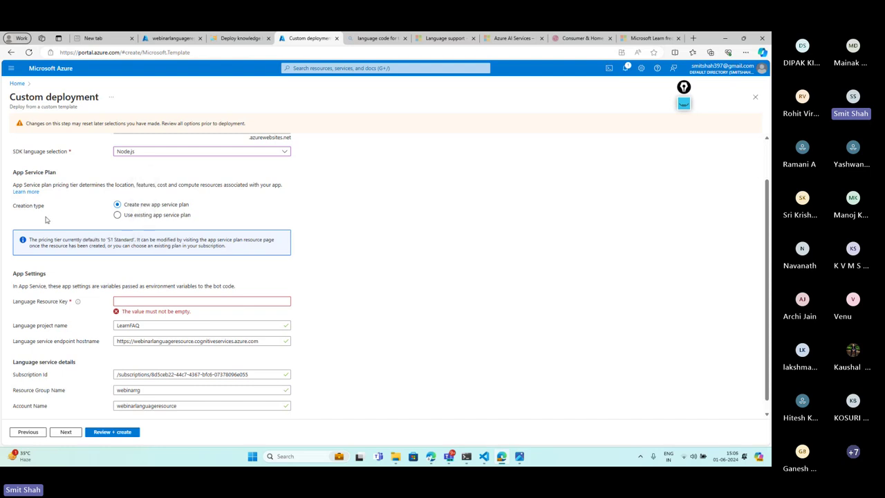
Copy the subscription key from the LearnFAQ prediction URL's sample request and paste it as the bot's Language Resource Key
click(135, 301)
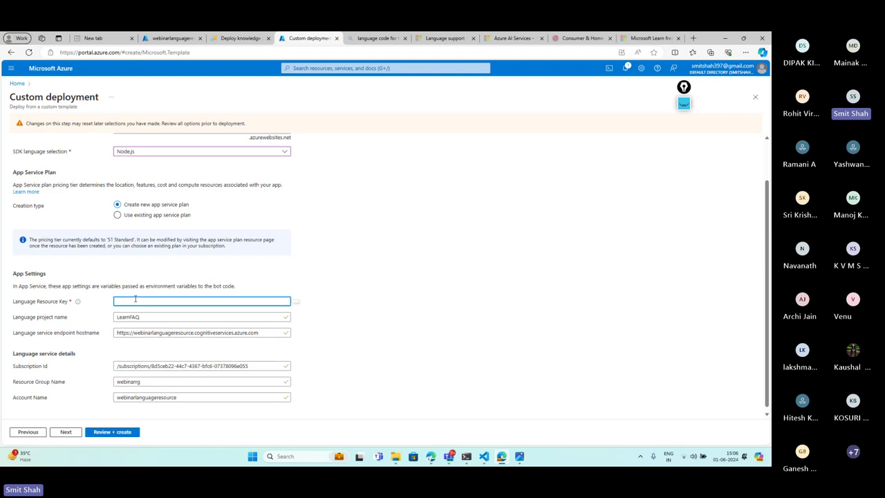
click(242, 38)
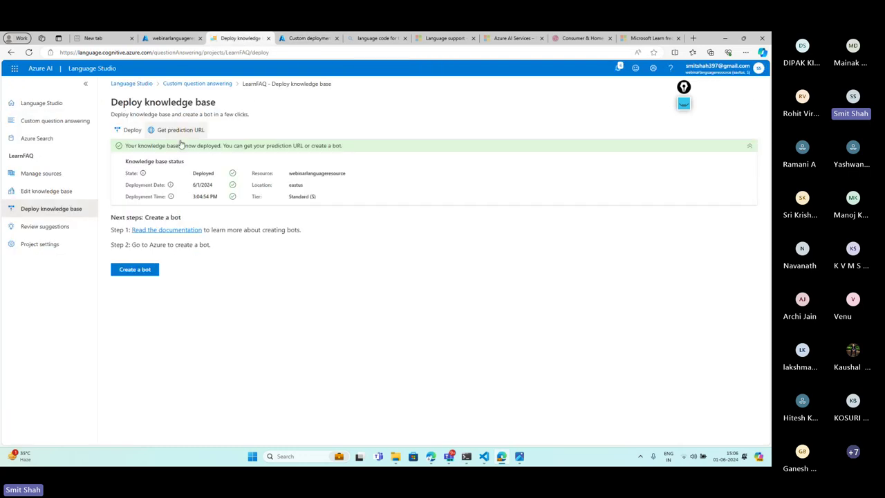
click(182, 134)
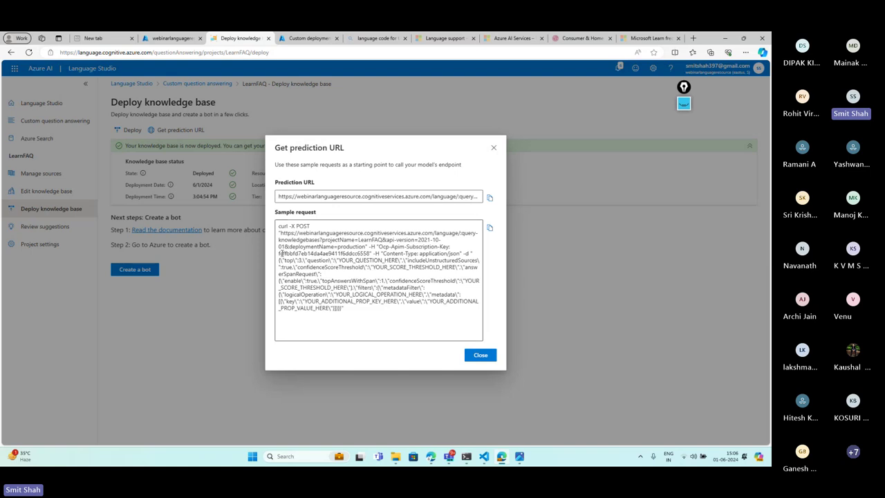
drag(279, 253, 371, 254)
key(ctrl+c)
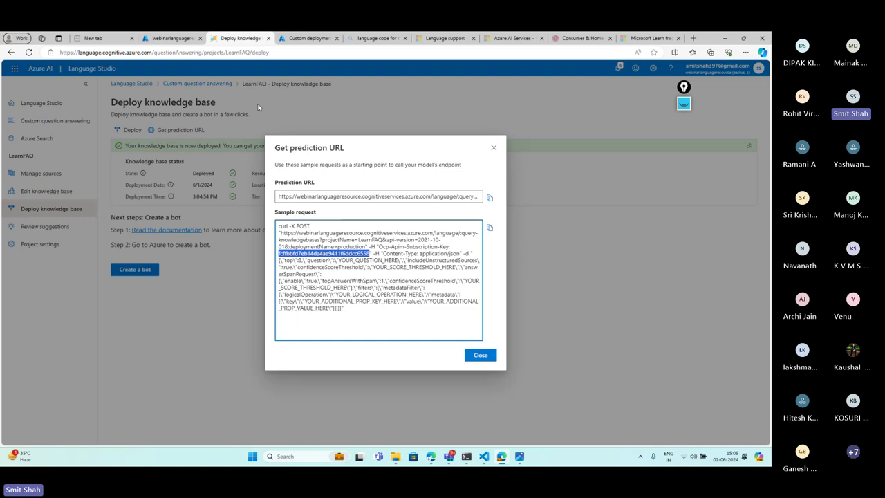
click(305, 38)
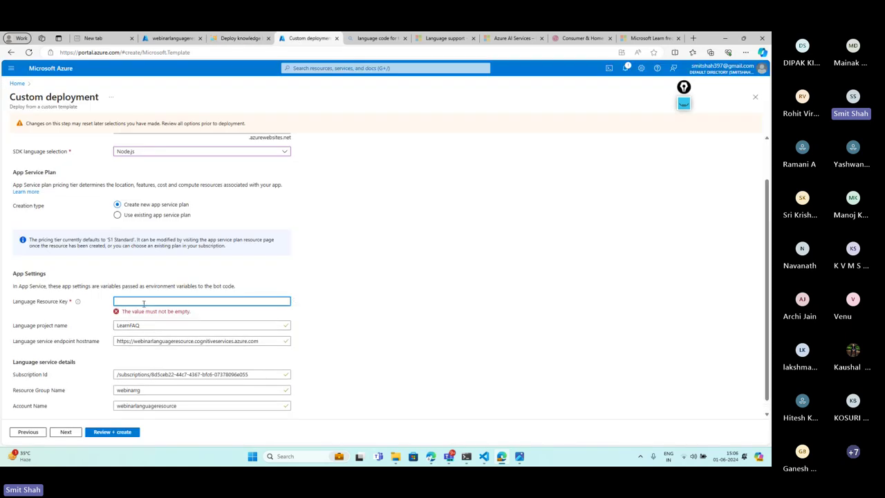
key(ctrl+v)
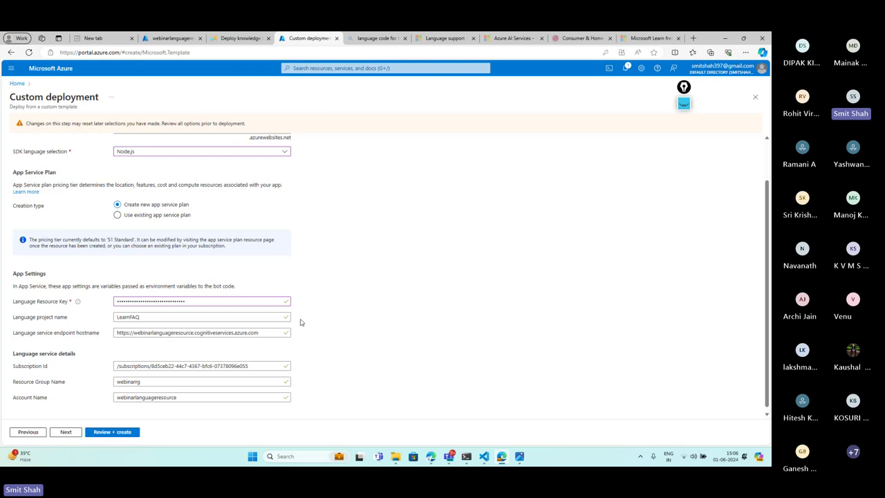
Review the custom deployment and create the bot's resources
scroll(302, 323, down, 1)
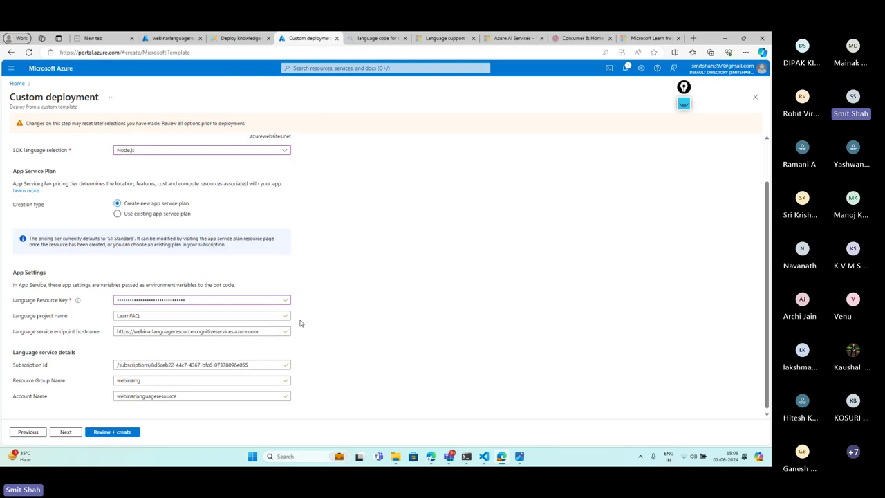
click(112, 432)
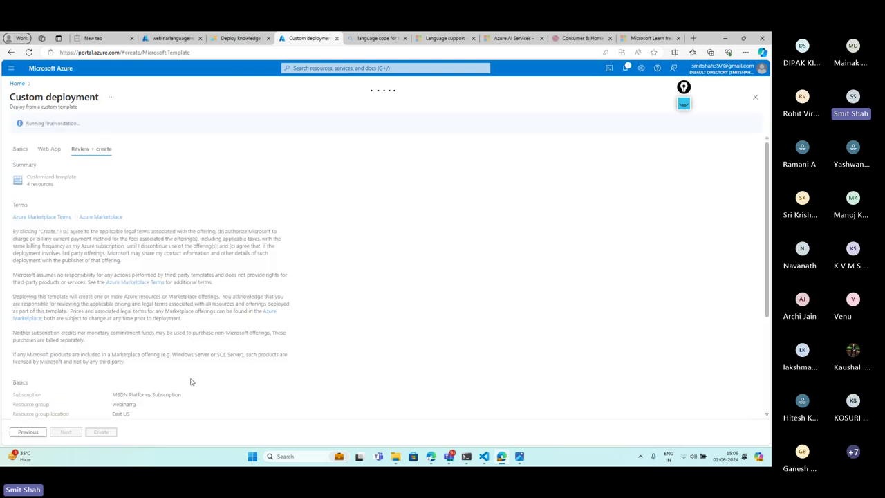
click(101, 431)
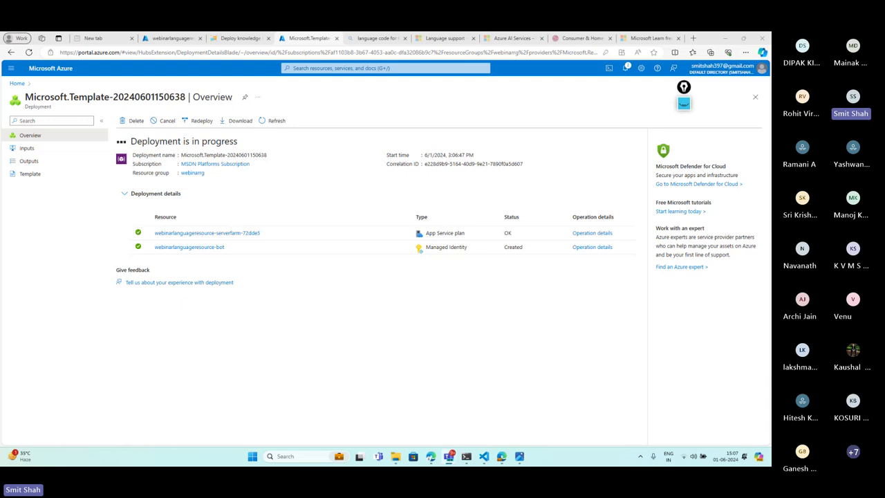
key(alt+Tab)
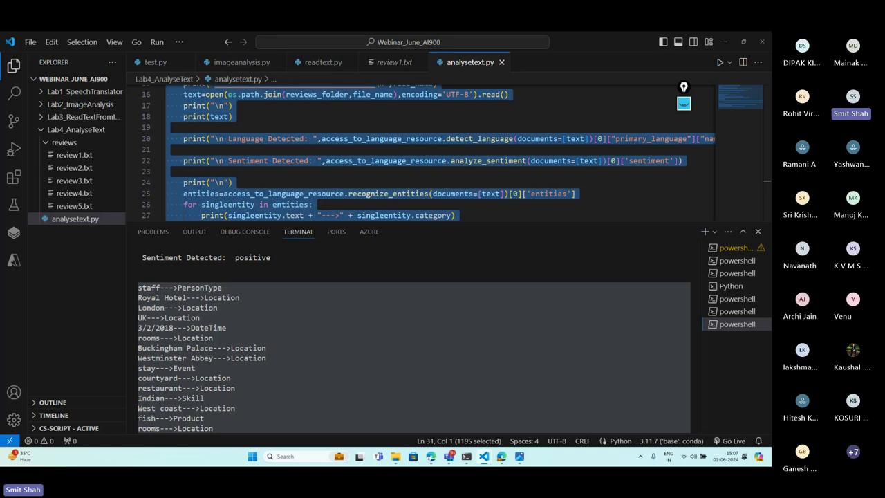
click(743, 41)
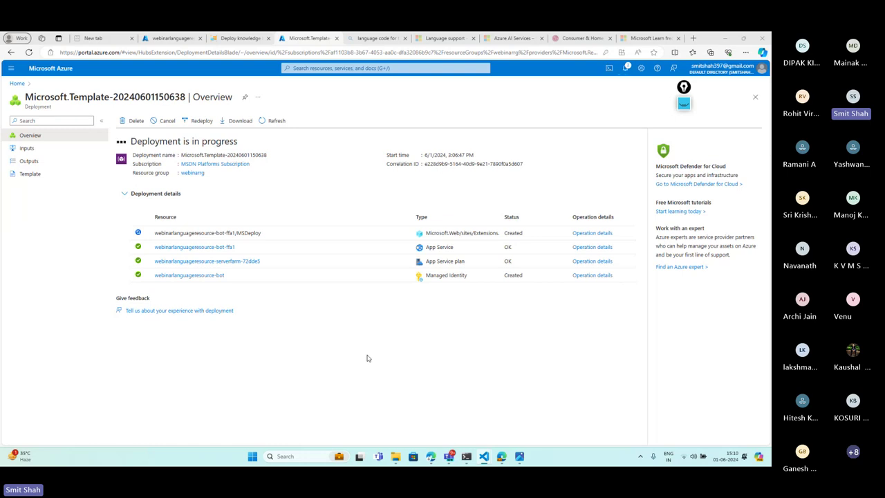
Search the web for "ai 900 labs" in a new browser tab and open the AI-900-AIFundamentals GitHub Pages site
click(694, 37)
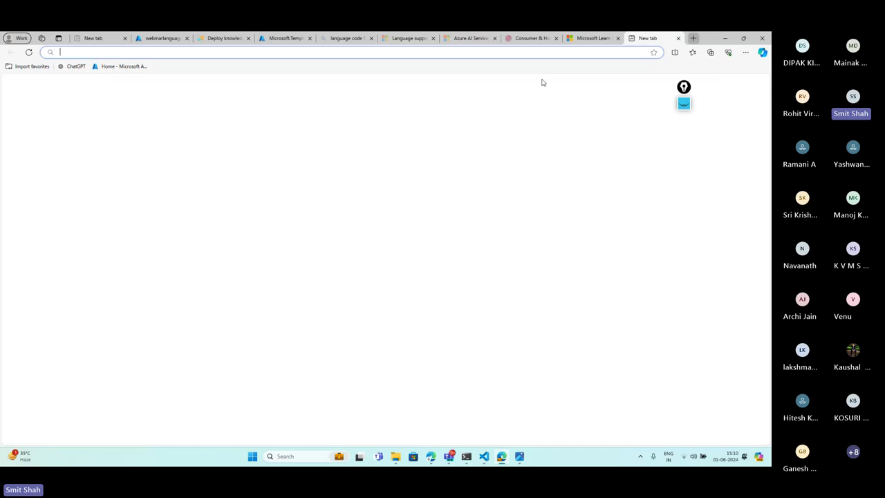
text(ai 900)
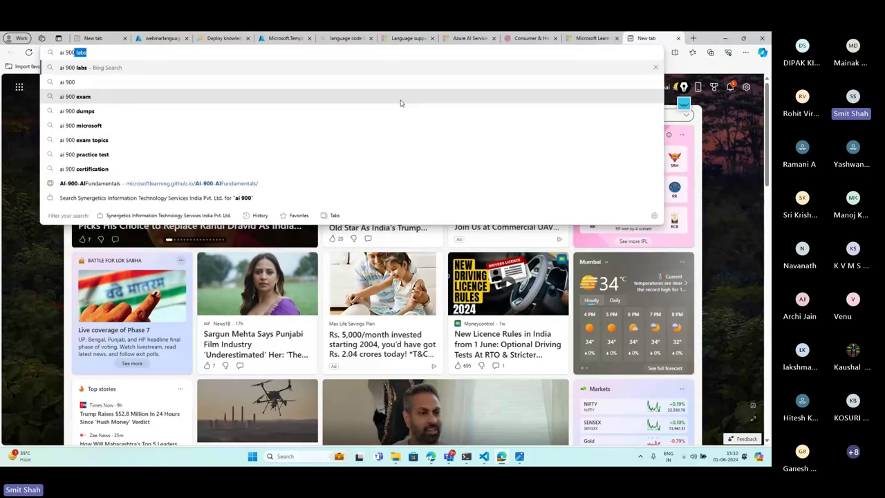
key(Return)
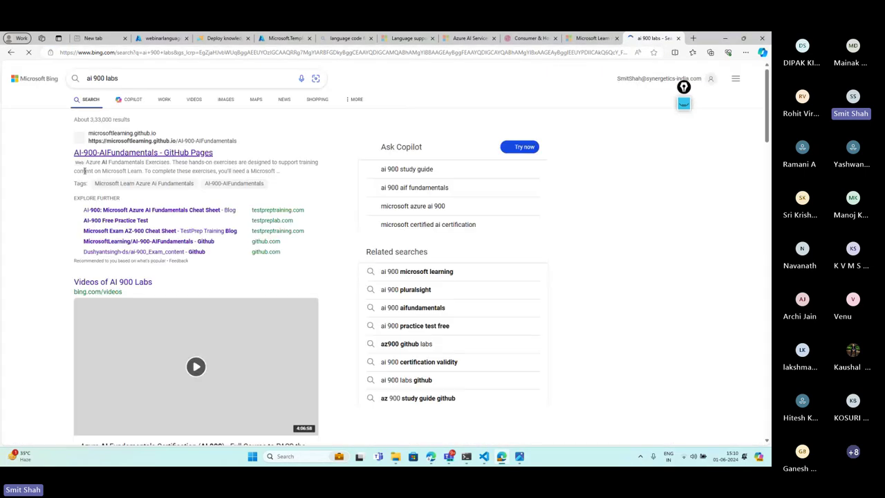
click(111, 153)
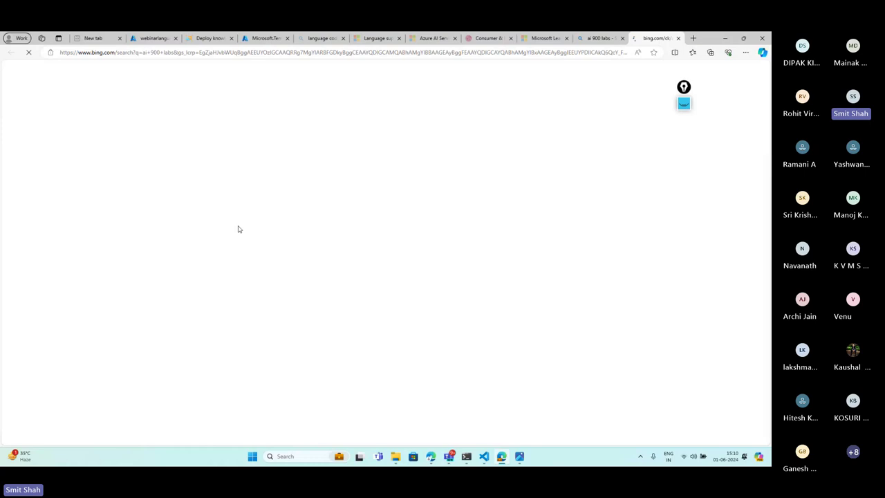
Point out the question answering, optical character recognition, text analytics, object detection and Computer Vision exercises in the lab list
scroll(240, 257, down, 3)
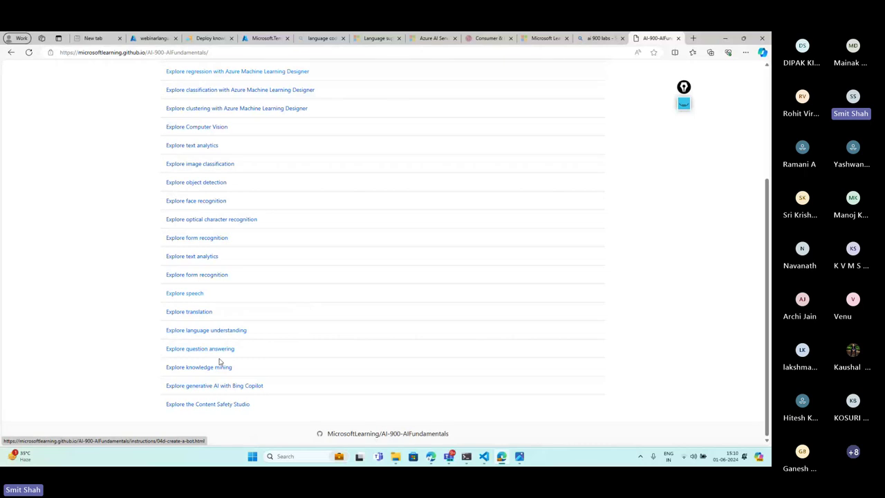
drag(160, 342, 260, 355)
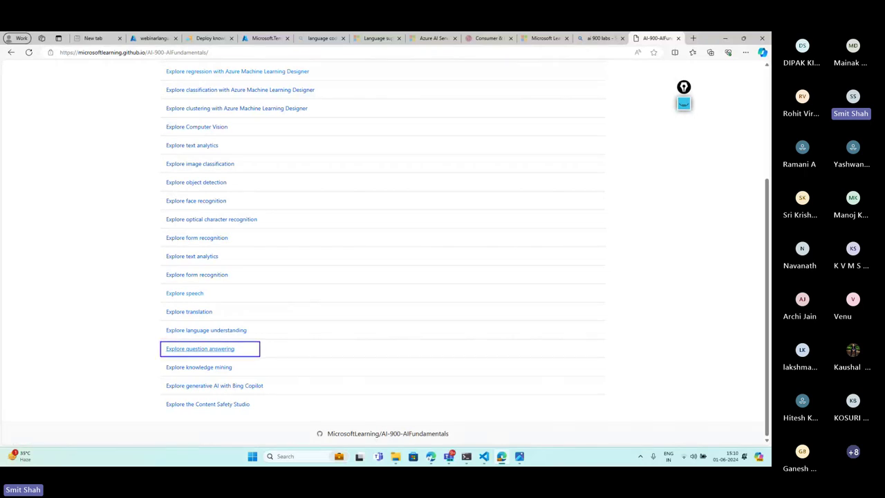
key(Escape)
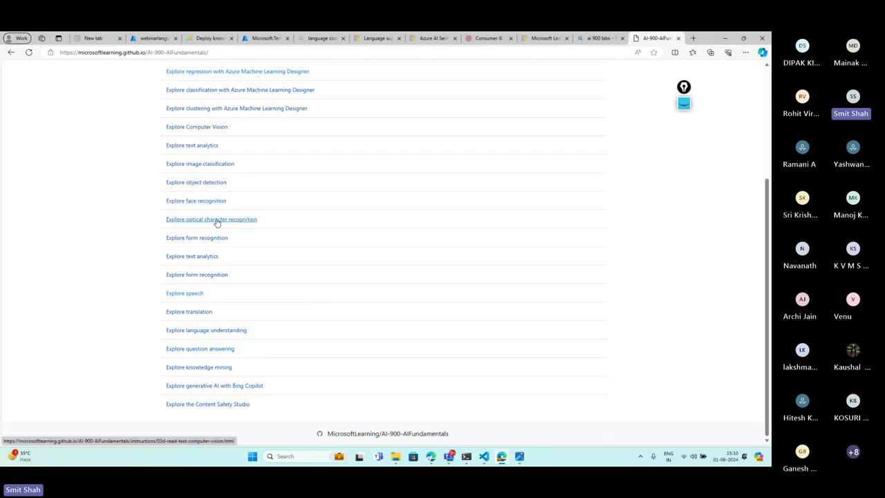
scroll(267, 291, up, 2)
scroll(267, 291, up, 1)
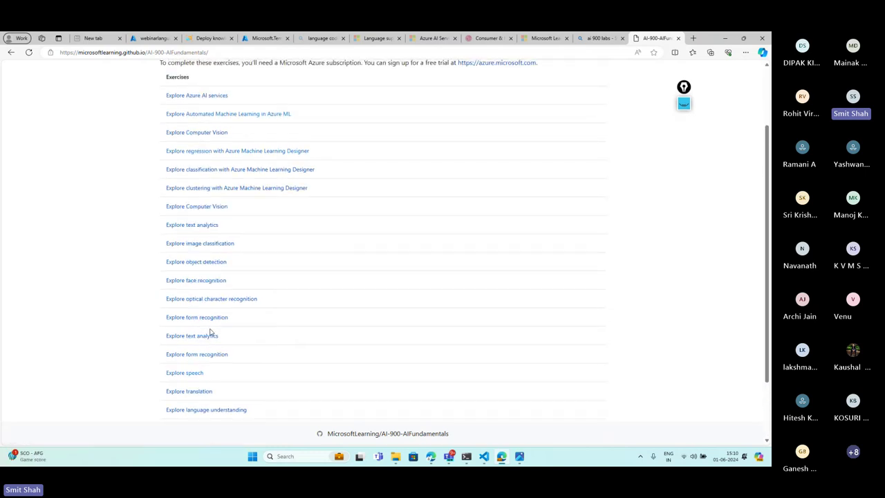
drag(159, 286, 268, 309)
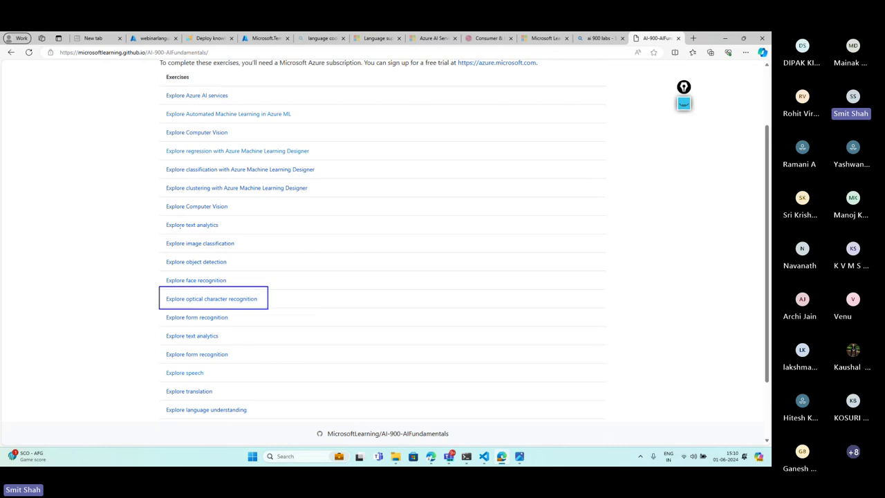
drag(164, 216, 237, 232)
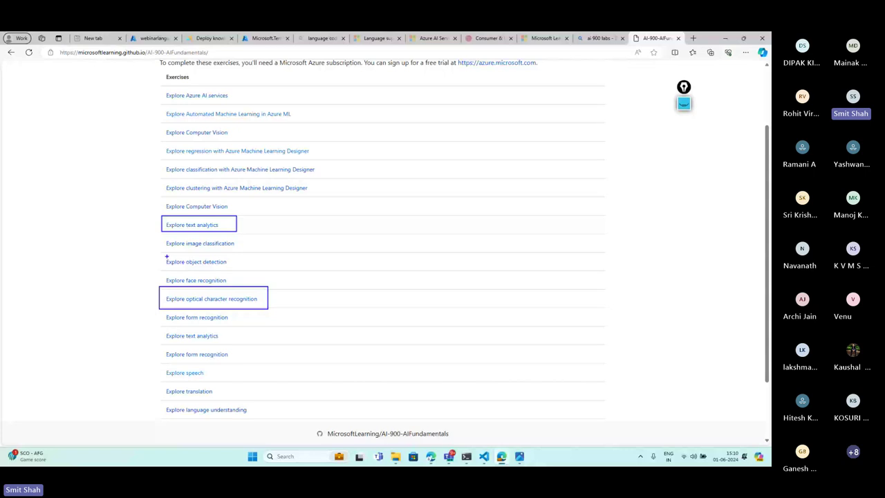
drag(165, 255, 254, 270)
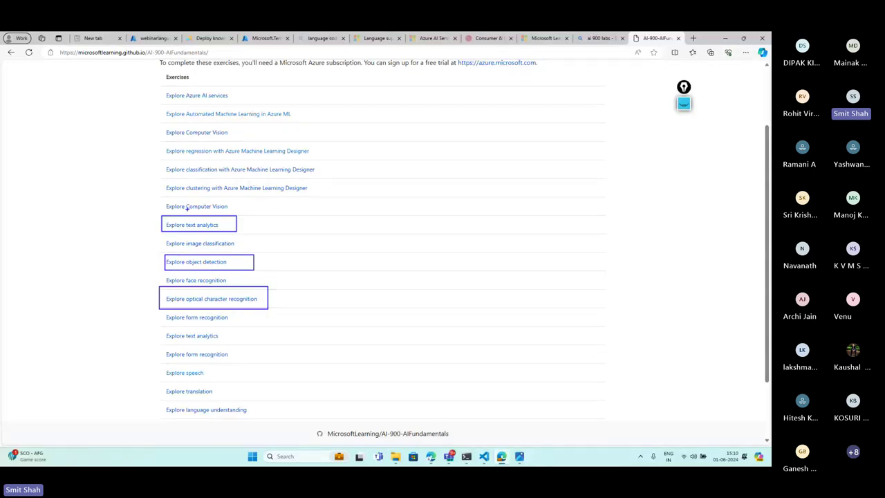
drag(164, 199, 229, 206)
key(ctrl+z)
drag(160, 193, 235, 212)
key(Escape)
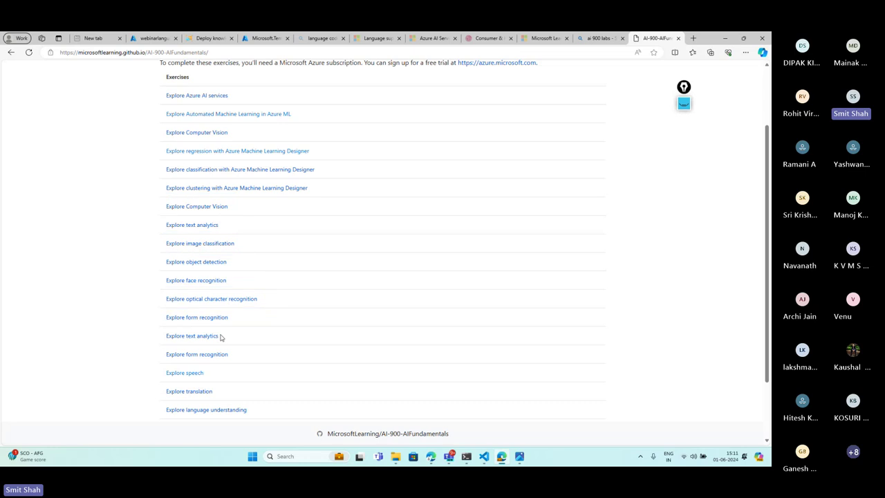
Point out the speech and translation exercises in the lab list and return to the page's start
scroll(194, 360, down, 1)
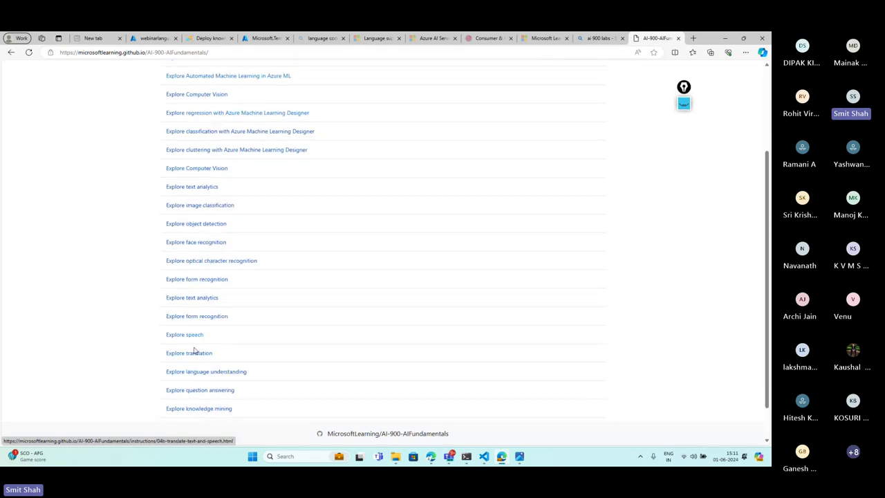
drag(165, 327, 222, 342)
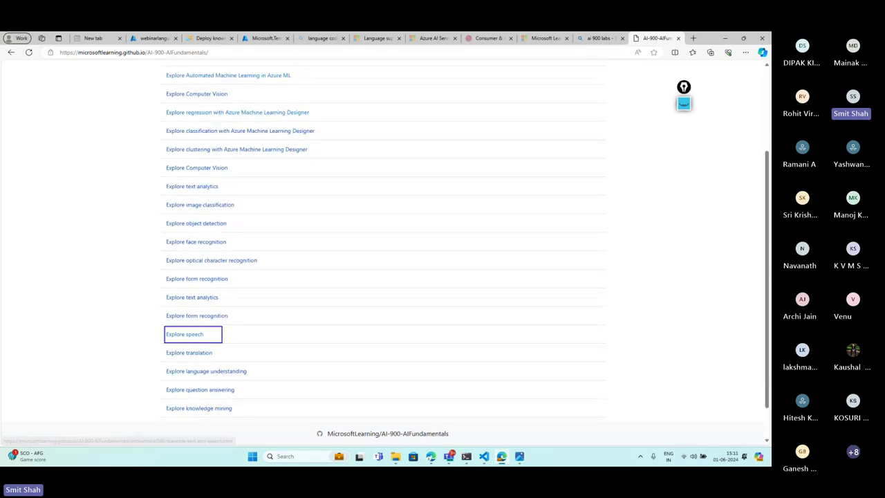
drag(163, 343, 229, 359)
key(Escape)
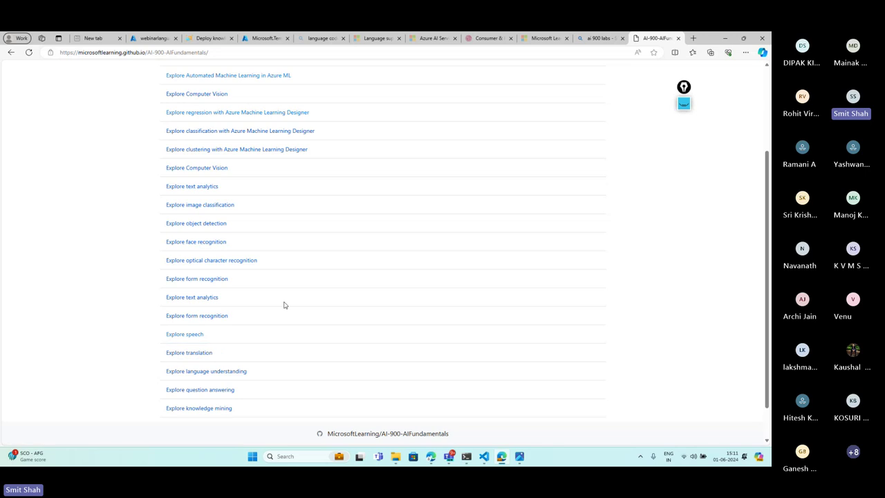
scroll(283, 304, up, 3)
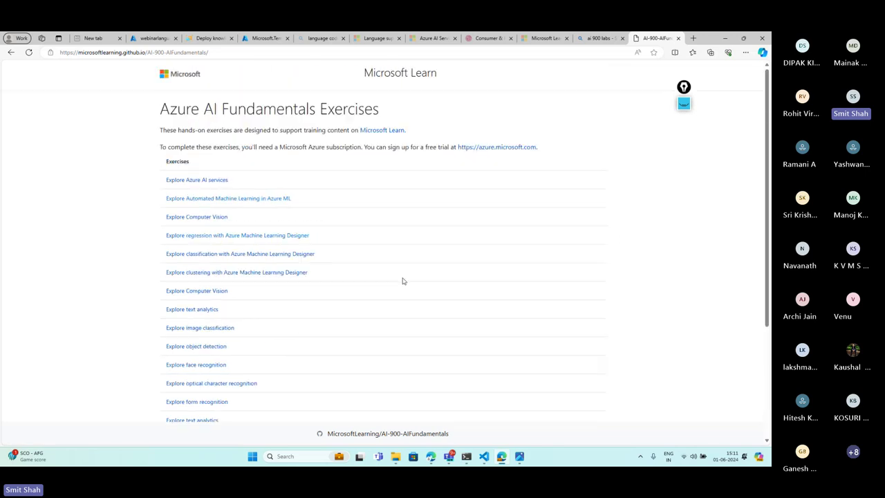
Search for "ai 900 learning path" in a new browser tab and open the Microsoft Certified: Azure AI Fundamentals page
click(693, 38)
text(ai 900 )
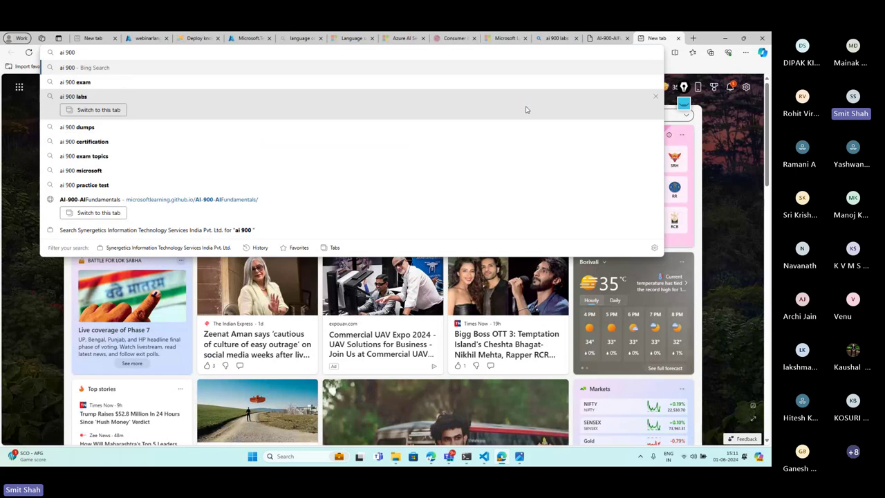
text(learning pa)
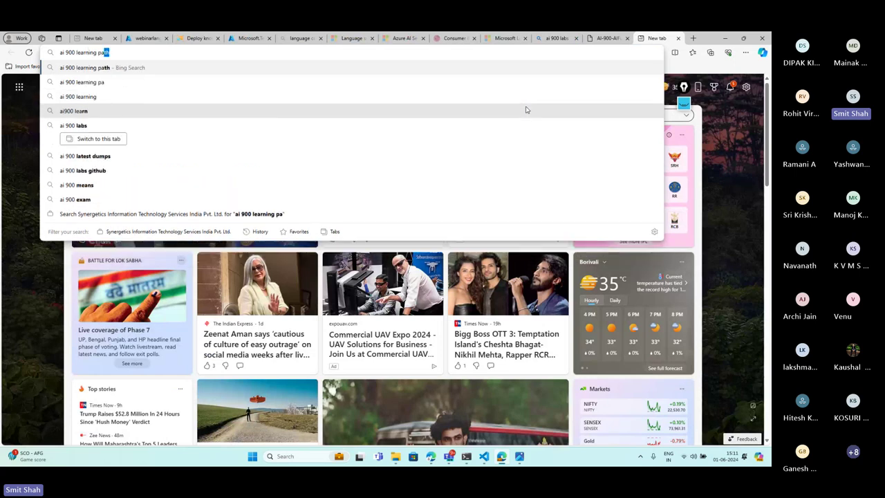
key(Return)
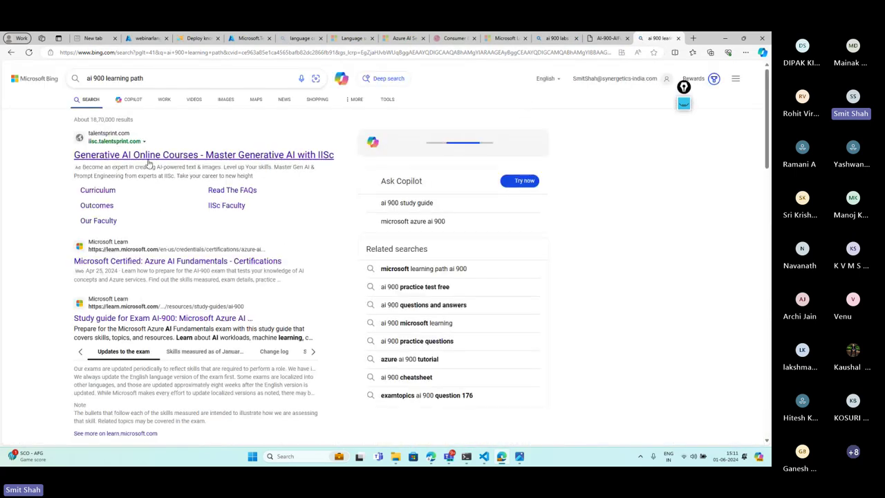
click(146, 262)
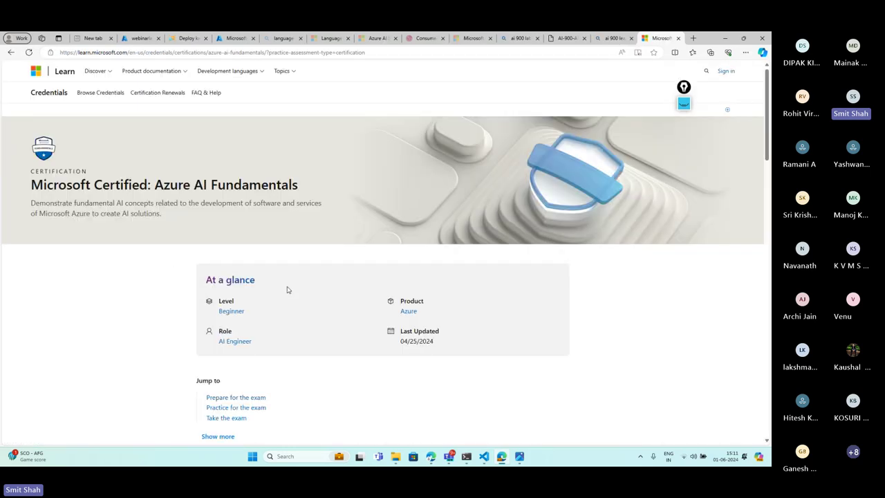
Examine the exam preparation, practice assessment and exam sandbox sections of the Azure AI Fundamentals certification page
scroll(288, 290, down, 12)
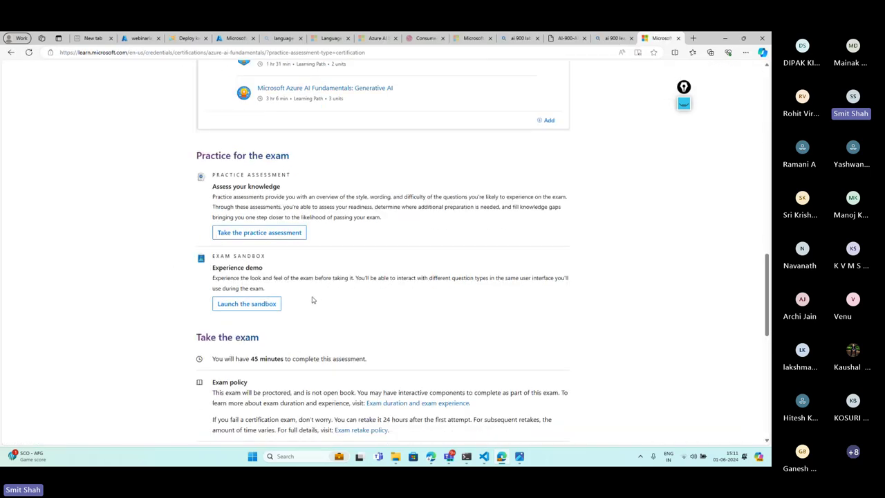
scroll(313, 300, down, 10)
scroll(313, 299, up, 10)
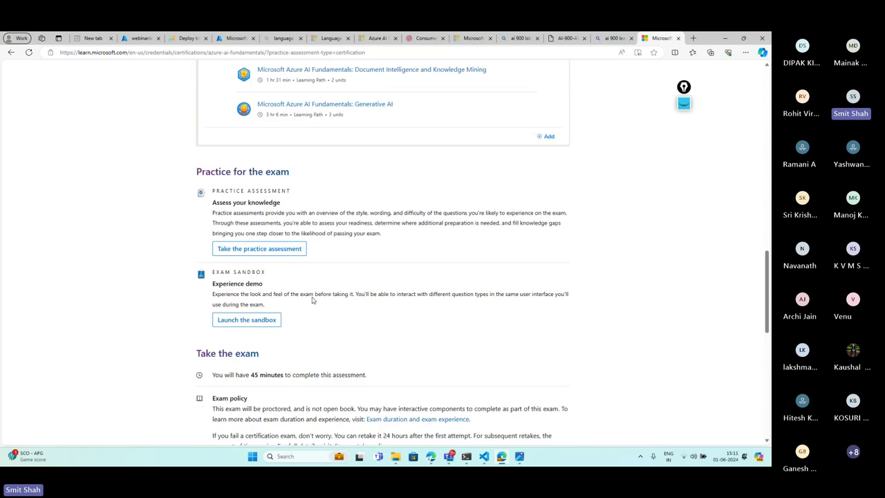
scroll(311, 300, up, 3)
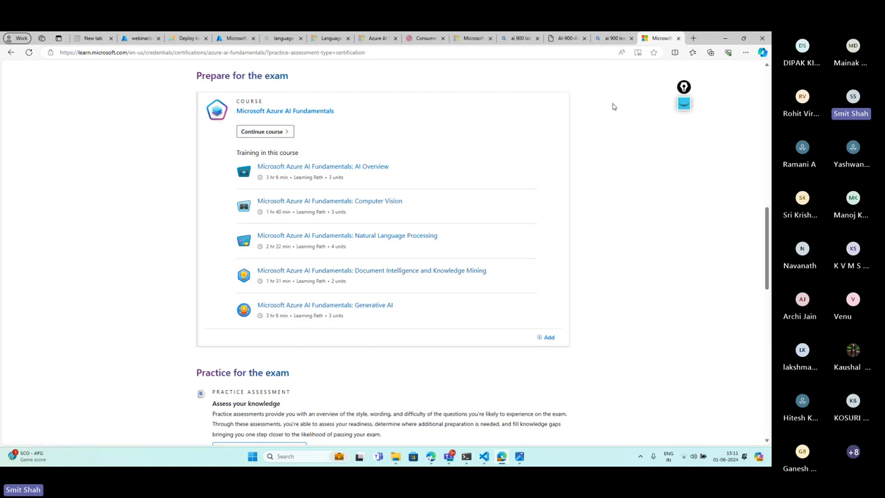
Revisit the AI-900 exercises page and move the certification page's browser tab next to it
click(612, 39)
click(651, 40)
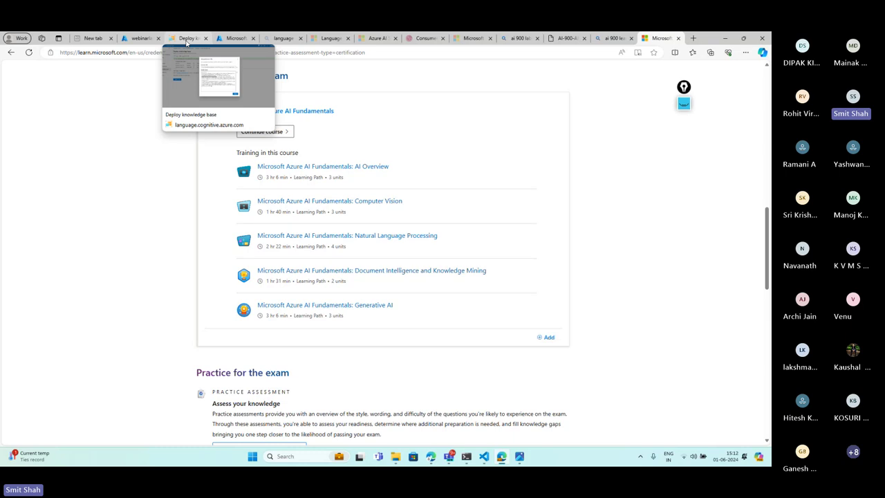
click(611, 39)
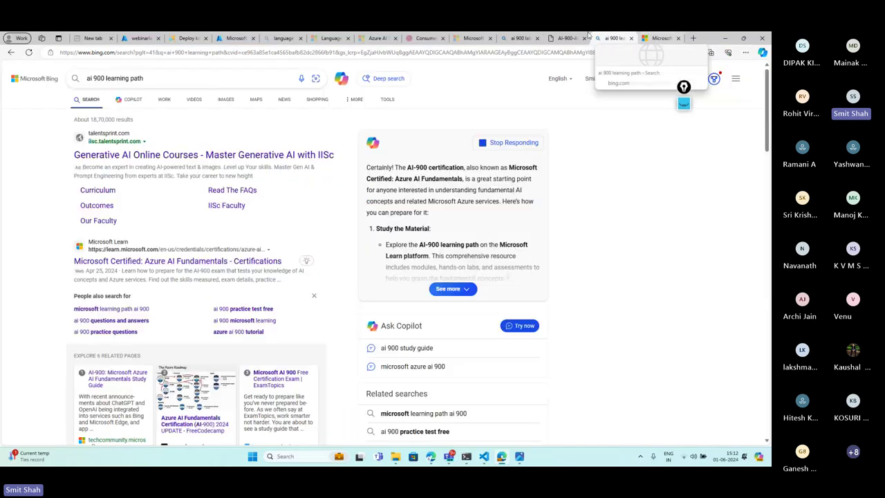
click(568, 38)
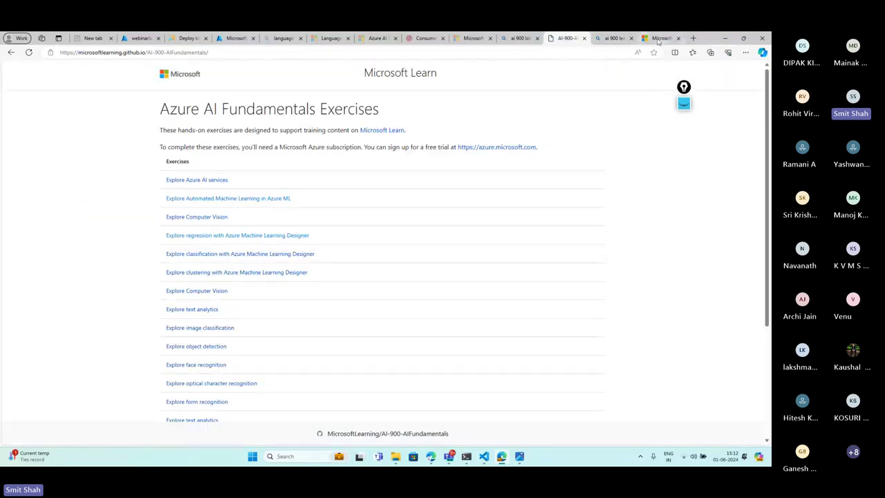
click(660, 38)
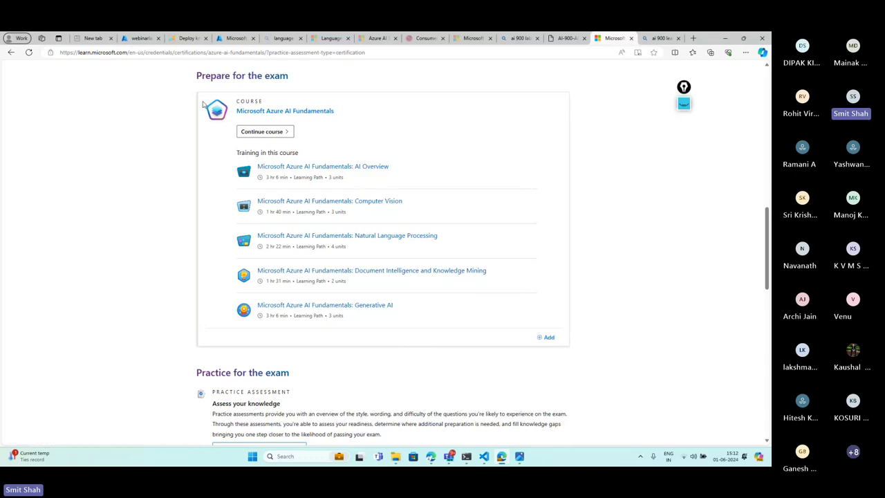
Go from the completed deployment to the webinarrg resource group and open the webinarlanguageresource-bot Azure Bot resource
mouse_move(194, 35)
click(237, 38)
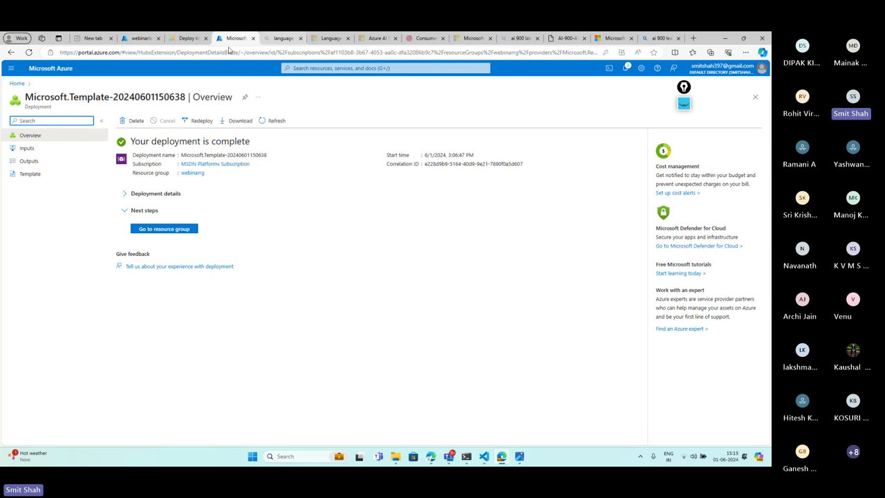
click(175, 233)
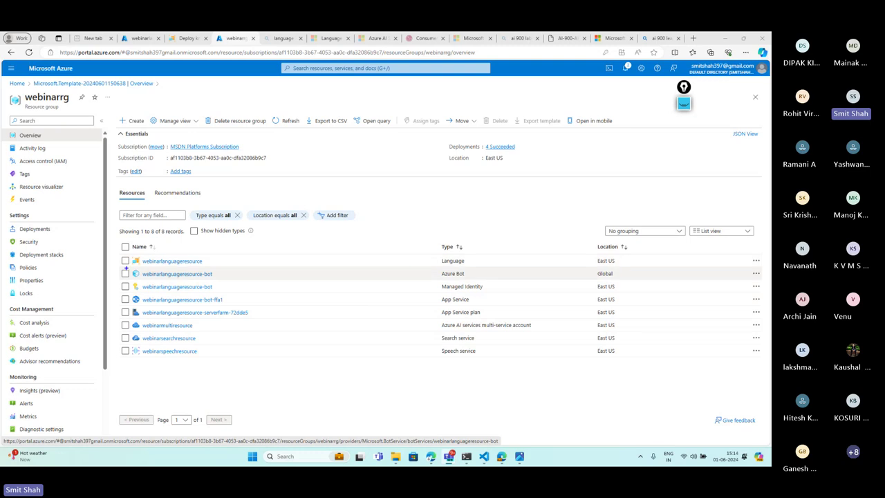
click(186, 274)
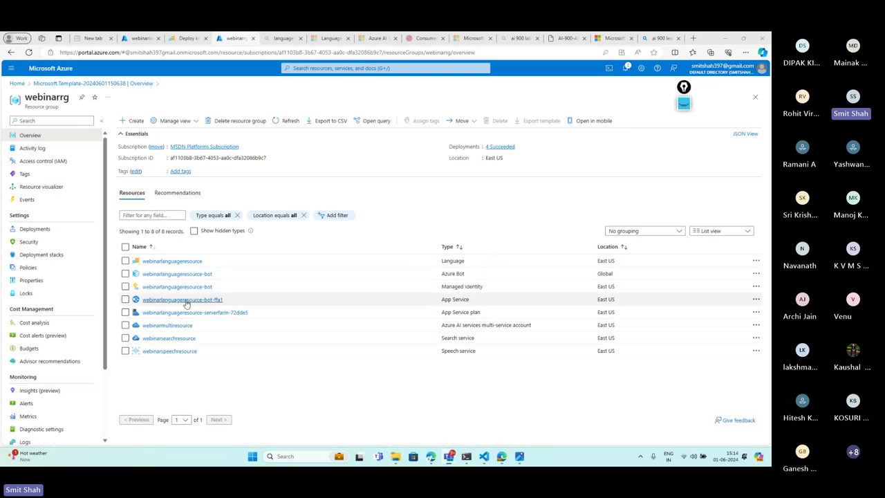
click(197, 274)
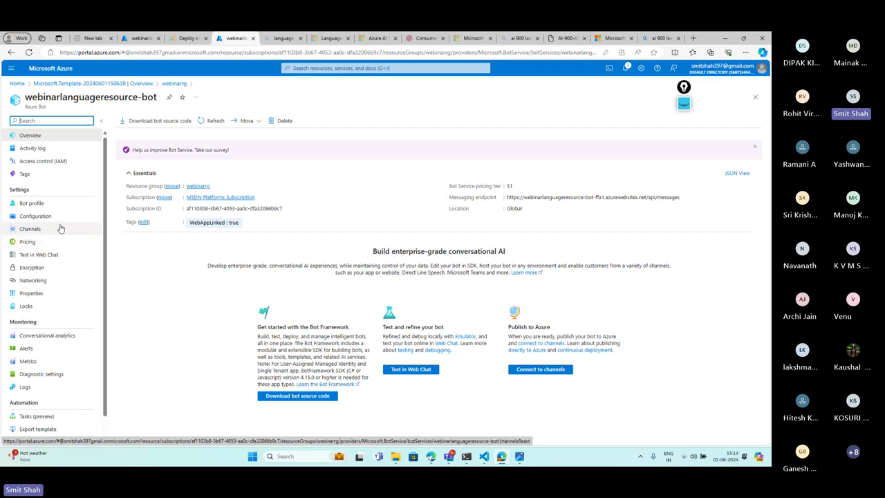
Open the bot's Web Chat channel and display the configuration of its Default Site
click(48, 231)
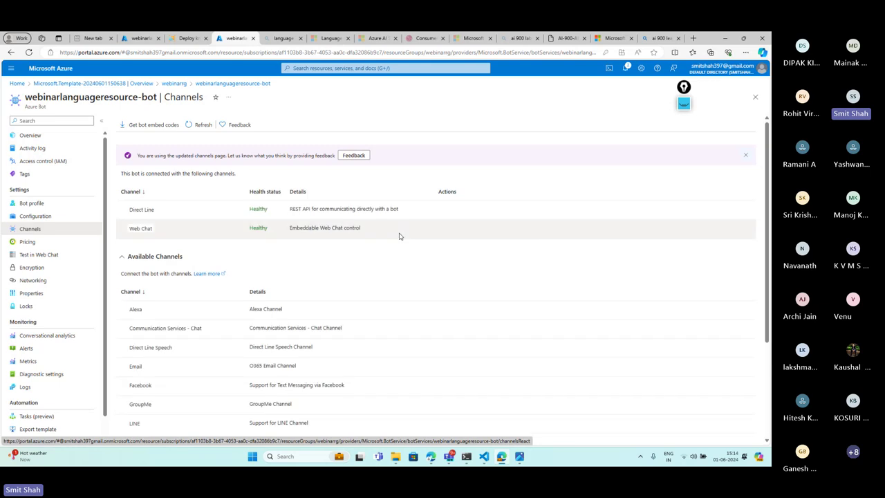
click(148, 229)
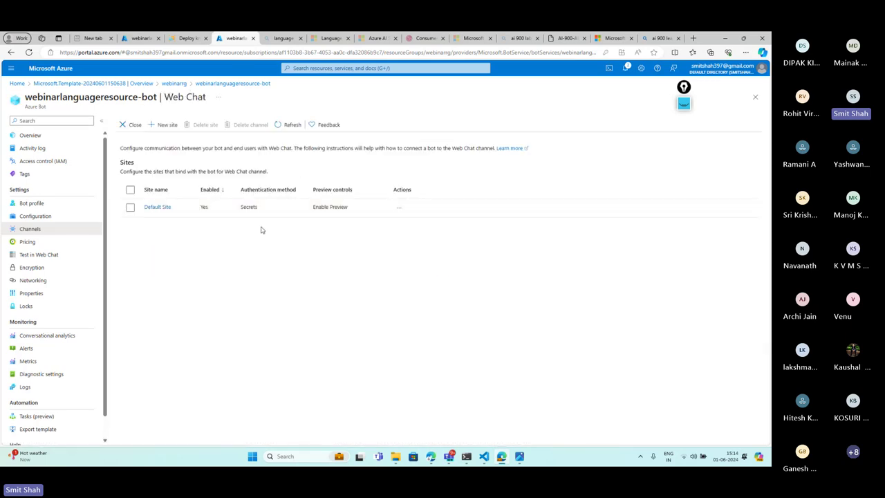
click(158, 207)
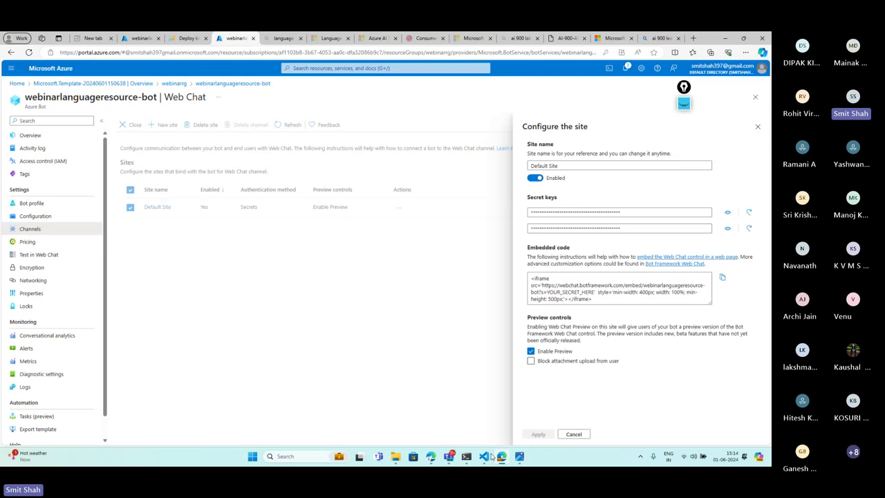
Switch to the Webinar_June_AI900 project in Visual Studio Code and collapse the Lab4_AnalyseText folder
mouse_move(484, 456)
click(505, 412)
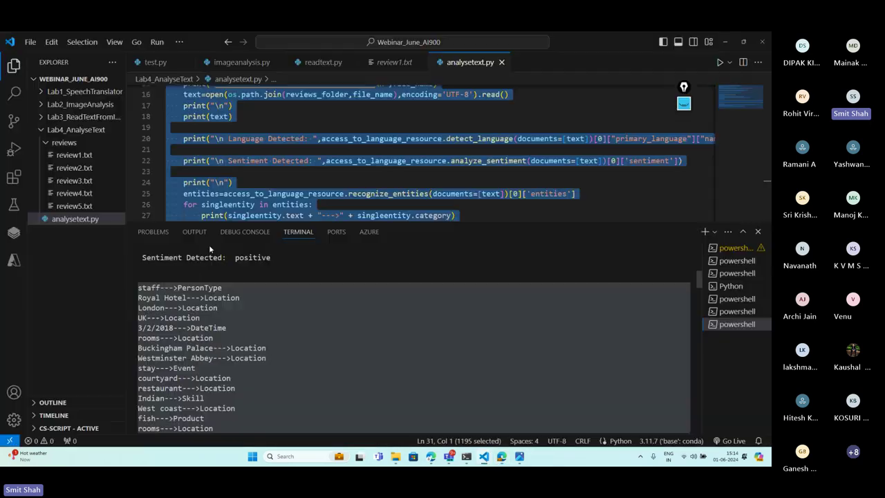
click(63, 130)
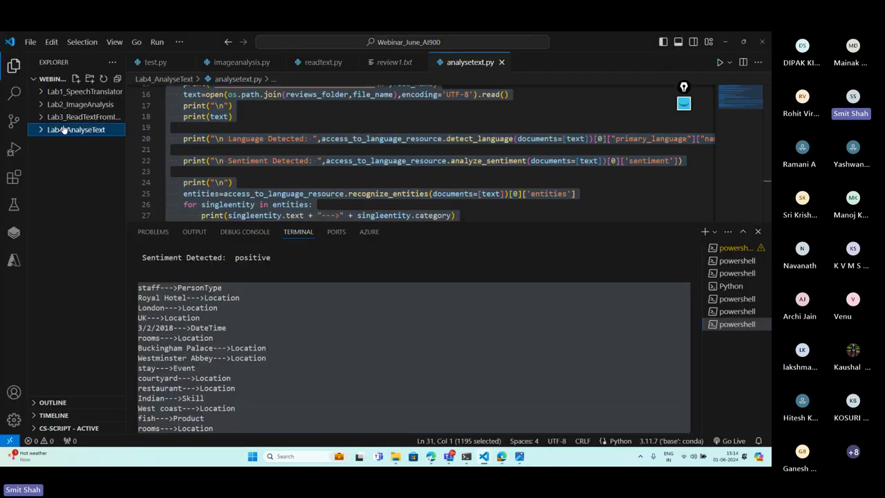
click(89, 80)
key(Escape)
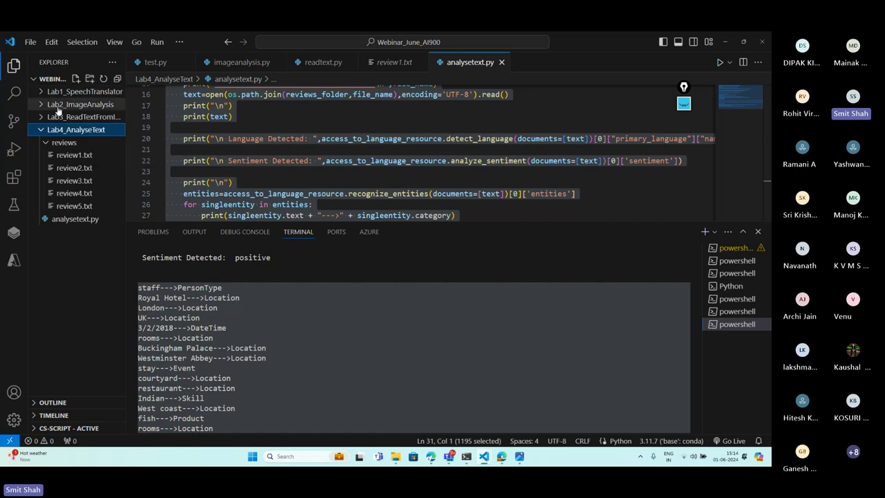
click(71, 80)
click(72, 80)
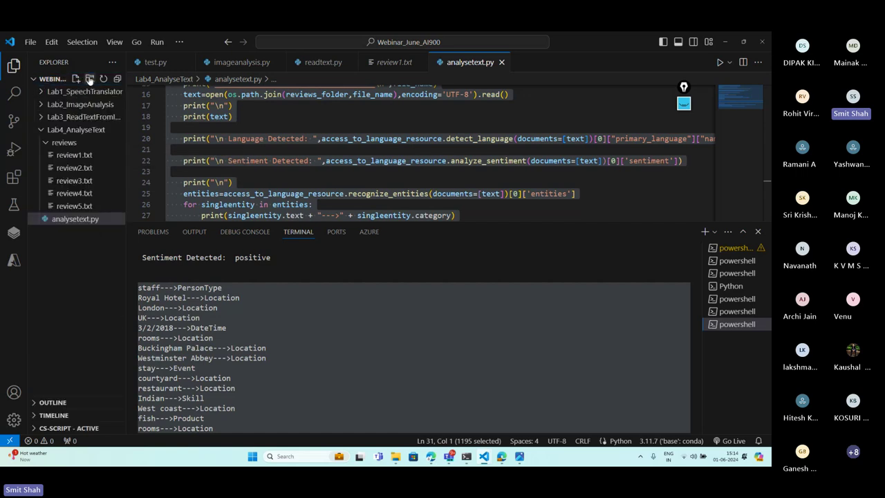
click(69, 129)
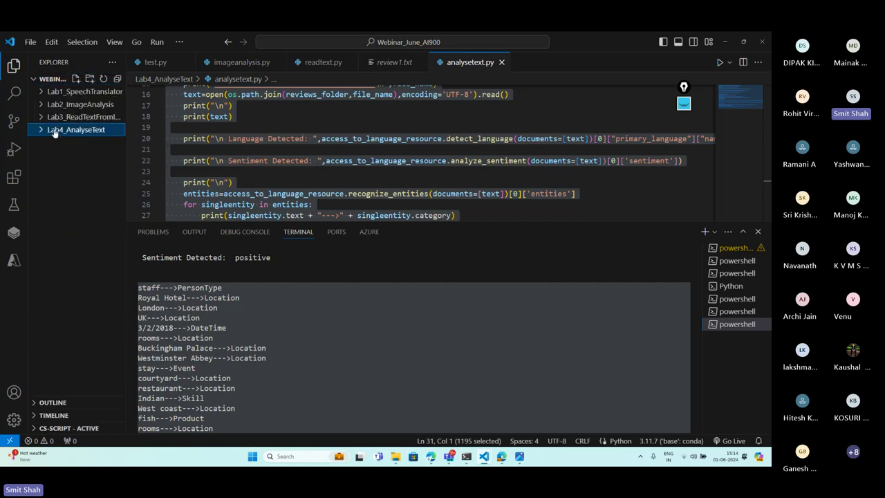
Create a folder named Lab5_ChatBot at the root of the project
right_click(67, 196)
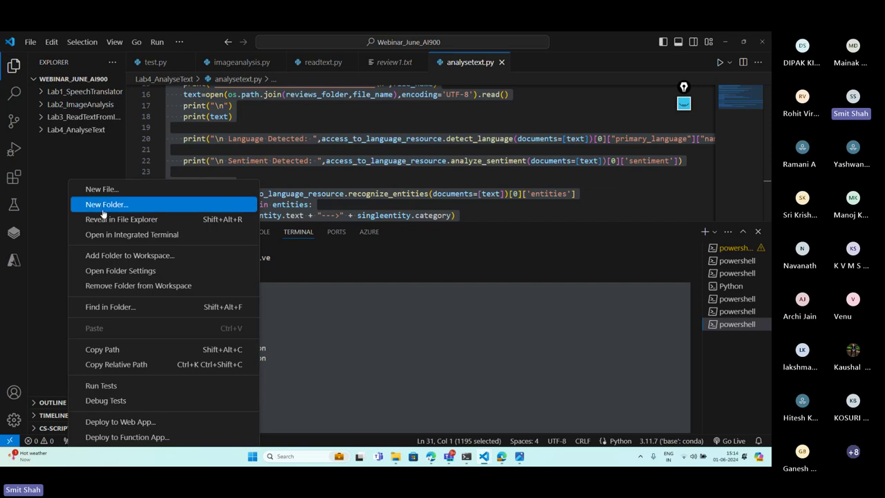
click(108, 205)
text(Lab5)
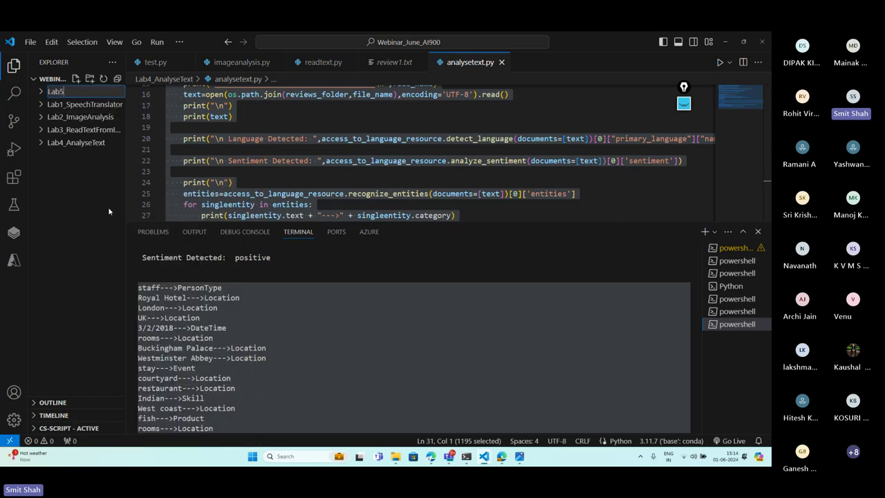
text(_ChatBot)
key(Return)
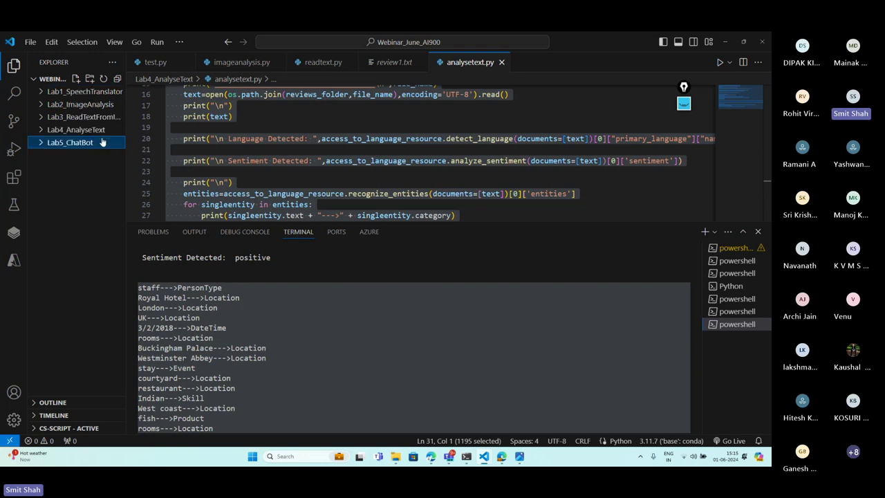
Create a file named index.py inside the Lab5_ChatBot folder
click(91, 143)
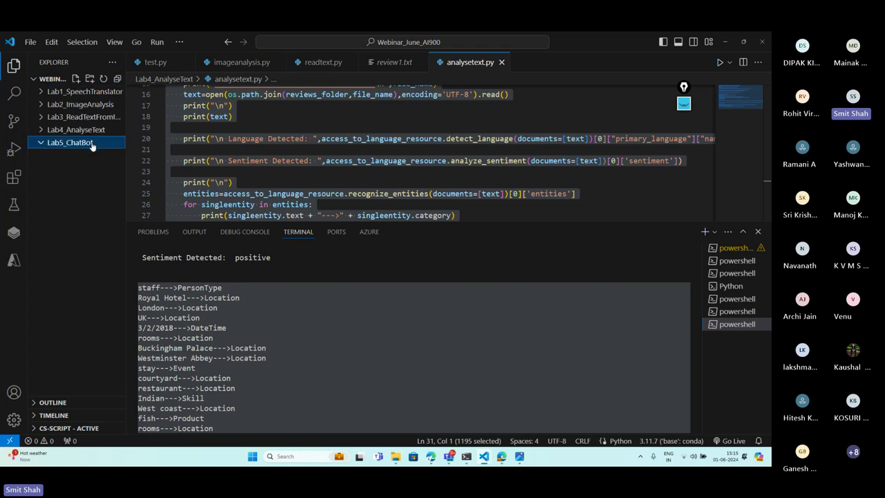
click(76, 79)
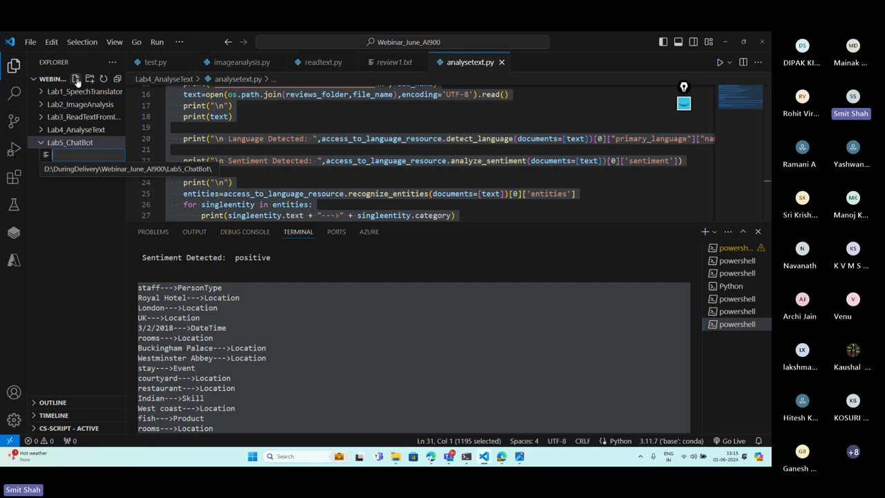
text(index.py)
key(Return)
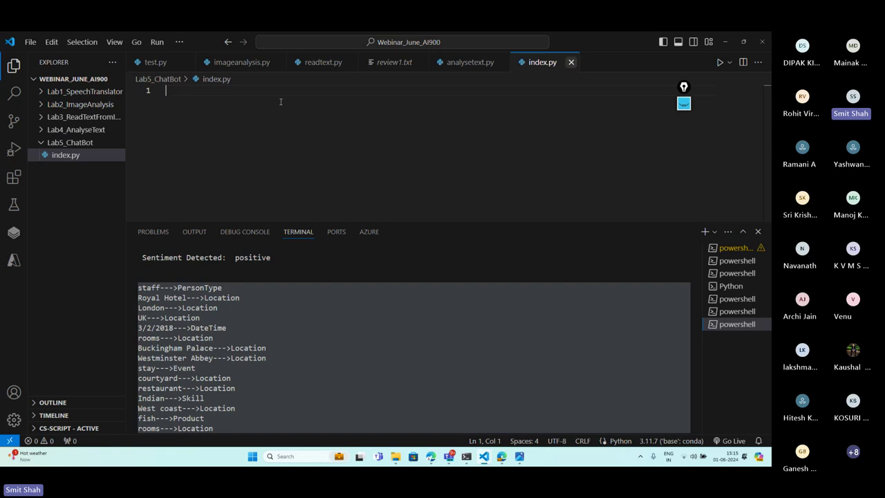
Close index.py and delete it from the Lab5_ChatBot folder, moving it to the Recycle Bin
click(571, 61)
right_click(103, 245)
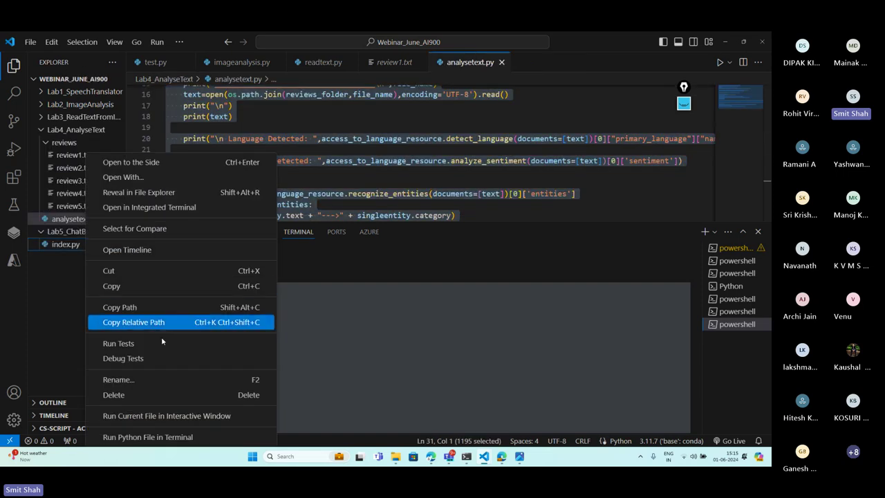
click(154, 394)
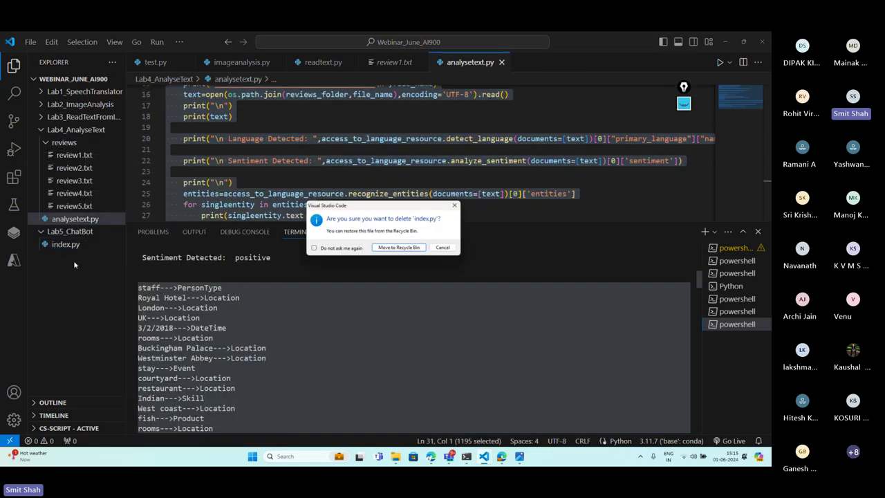
click(398, 247)
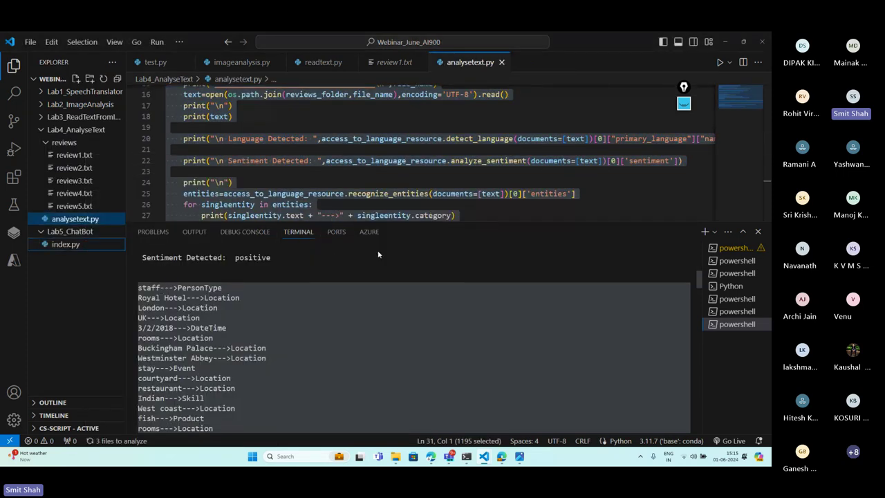
Create a file named index.html inside the Lab5_ChatBot folder
right_click(105, 236)
click(155, 177)
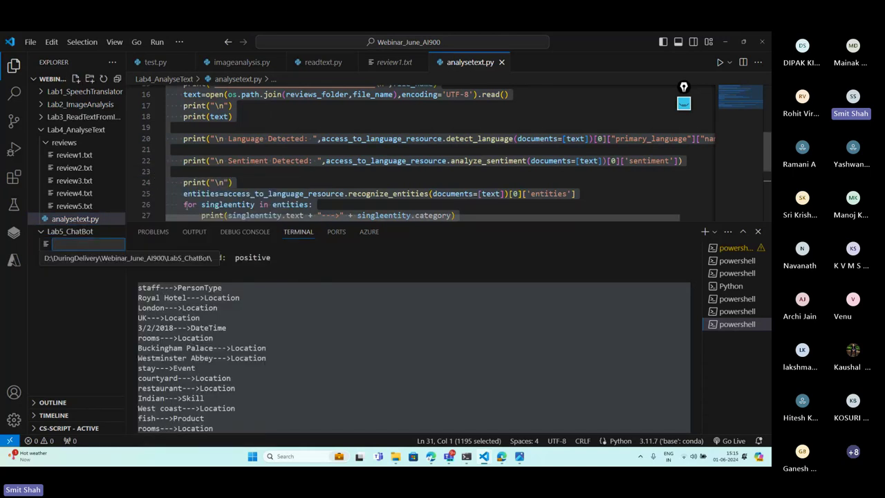
text(inde.)
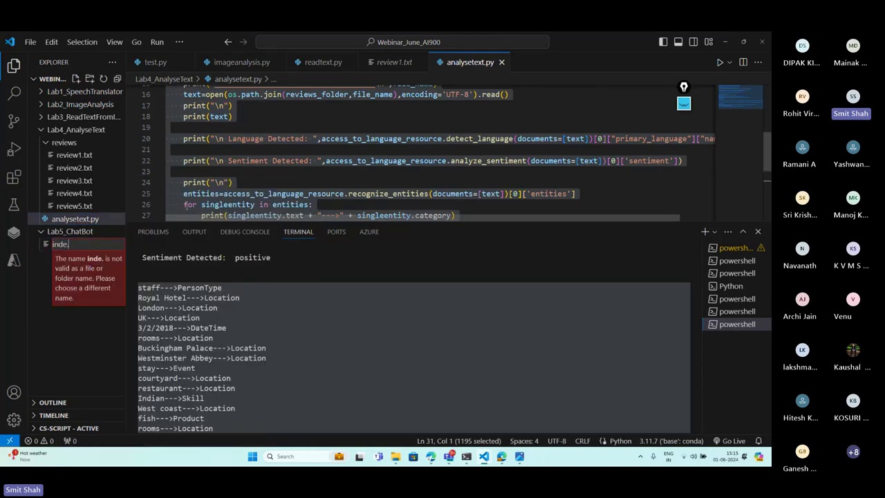
key(BackSpace)
text(x.html)
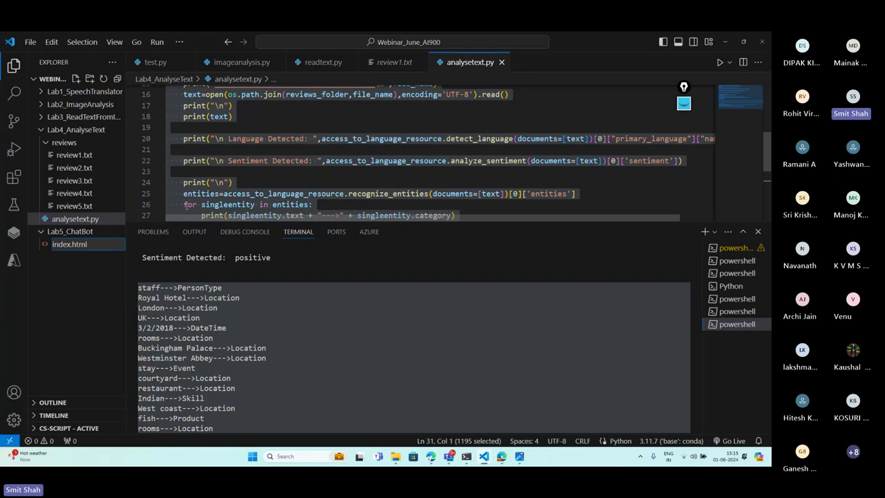
key(Return)
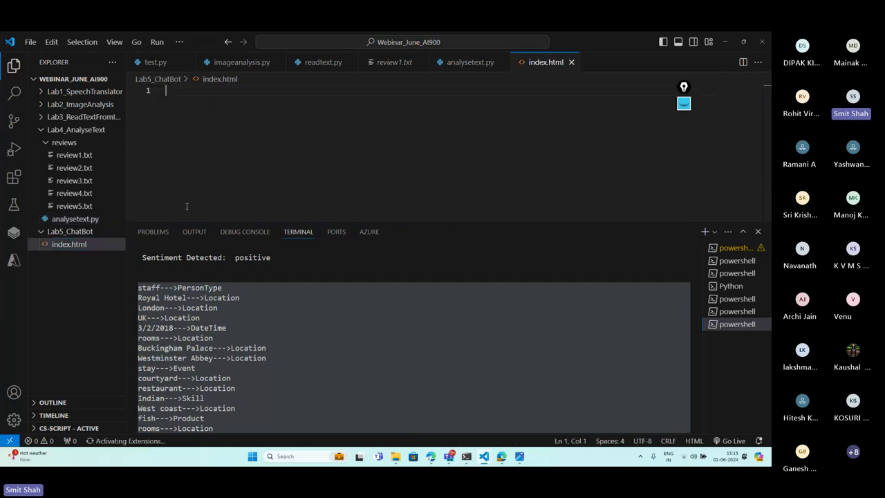
click(51, 130)
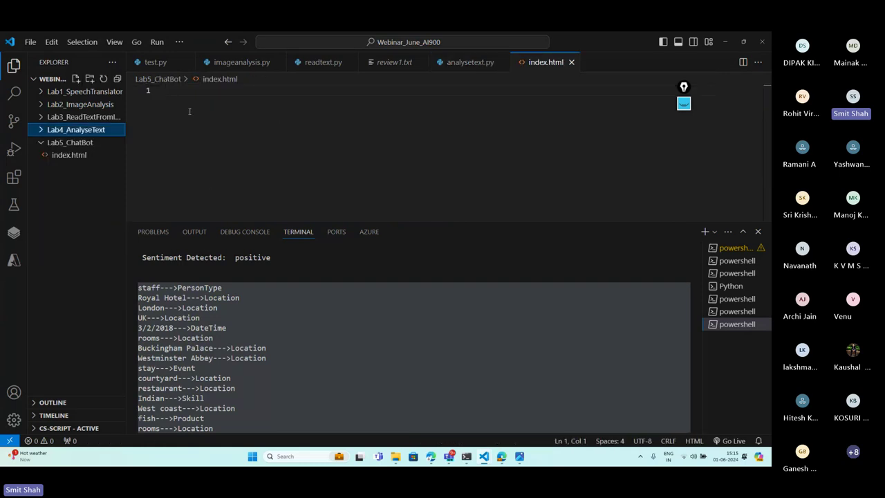
click(267, 110)
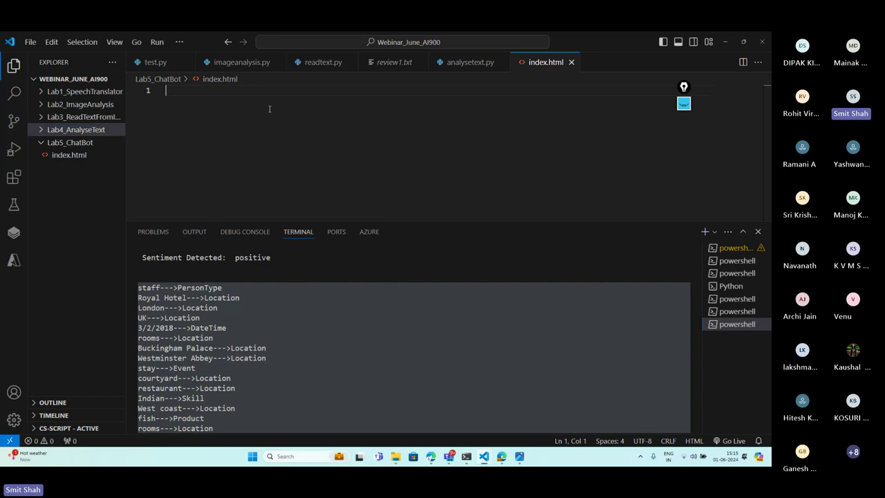
text(<)
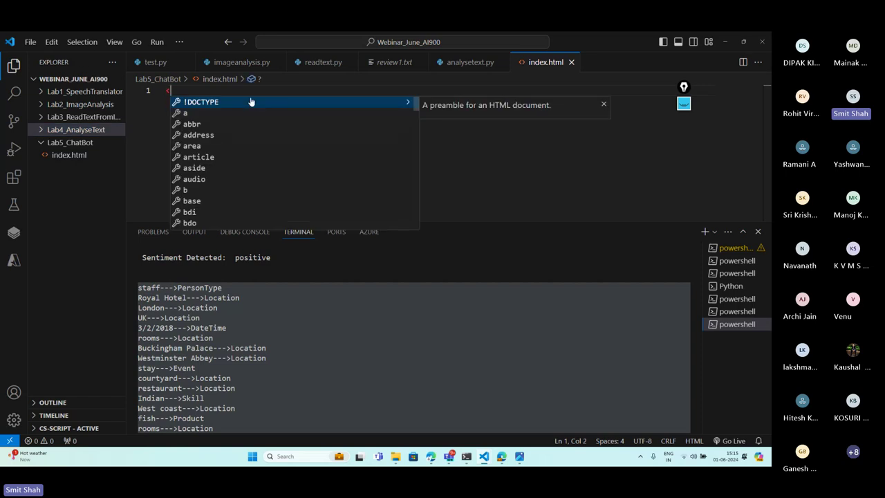
click(400, 104)
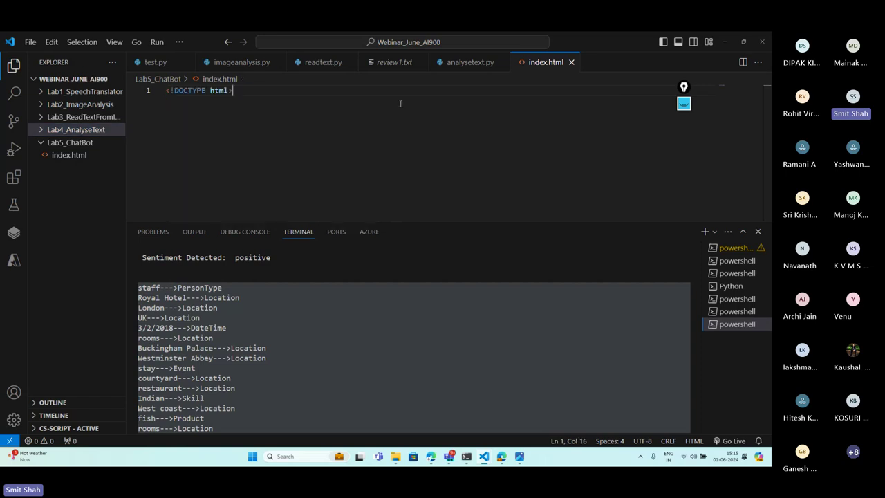
key(BackSpace)
key(BackSpace)
key(BackSpace)
key(BackSpace)
key(BackSpace)
key(BackSpace)
key(BackSpace)
key(BackSpace)
key(BackSpace)
key(BackSpace)
key(BackSpace)
key(BackSpace)
key(BackSpace)
key(BackSpace)
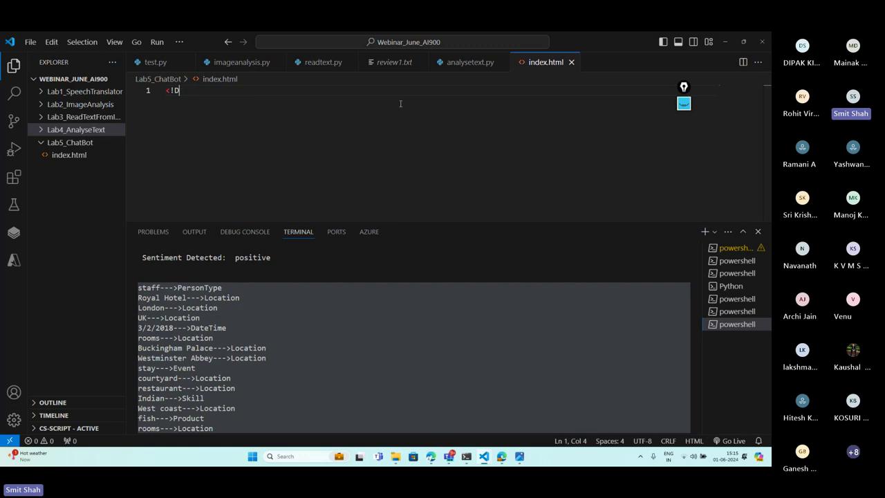
Insert the HTML sample starter template into index.html
text(ht)
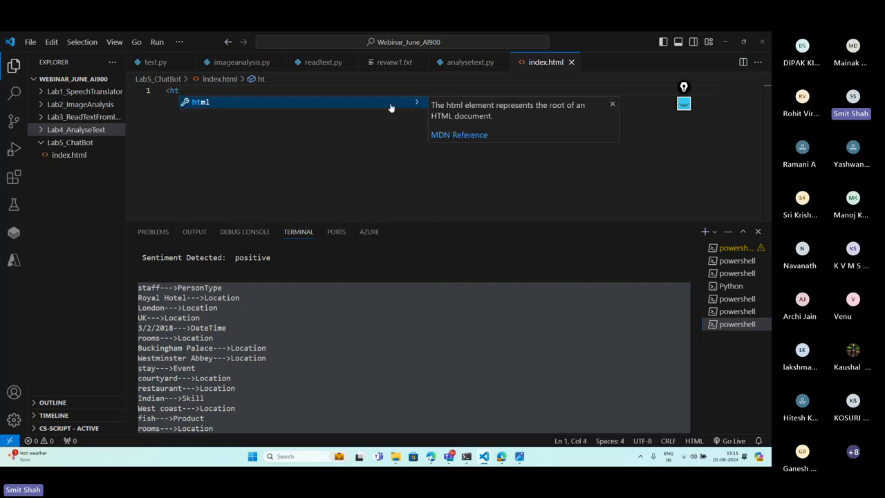
key(BackSpace)
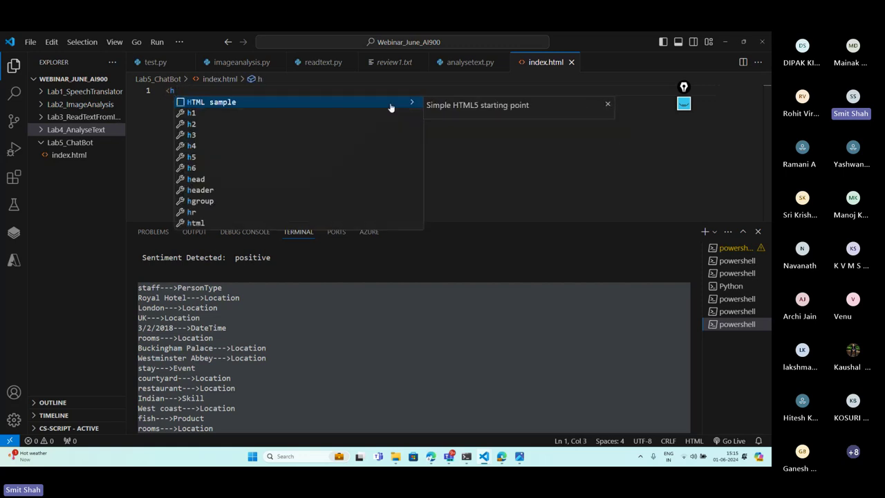
click(307, 105)
click(293, 178)
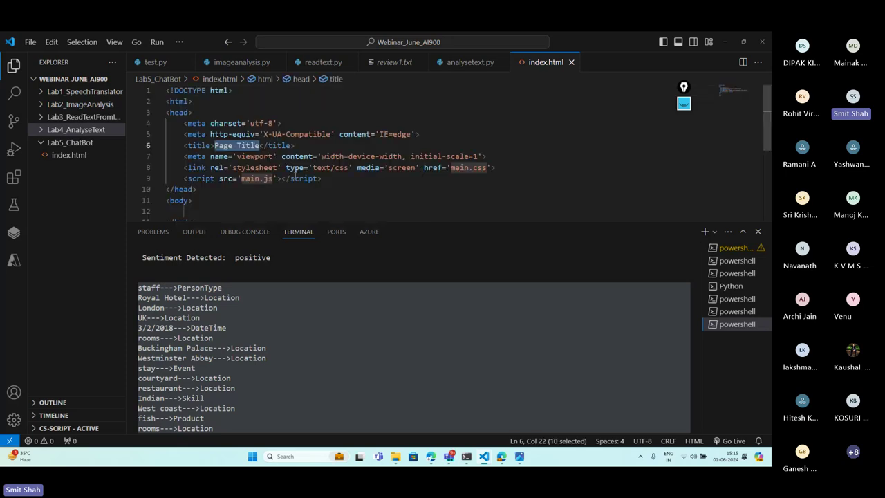
Switch to File Explorer and open index.html from the Lab5_ChatBot folder in the browser
click(395, 455)
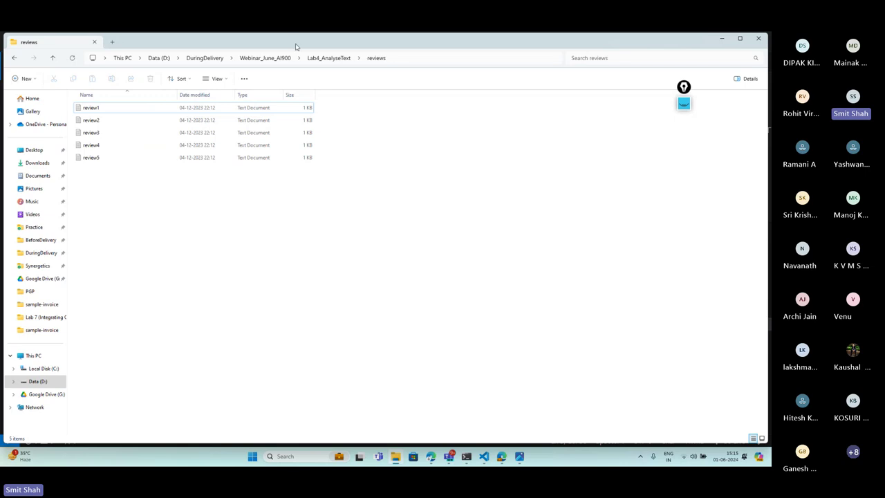
click(316, 58)
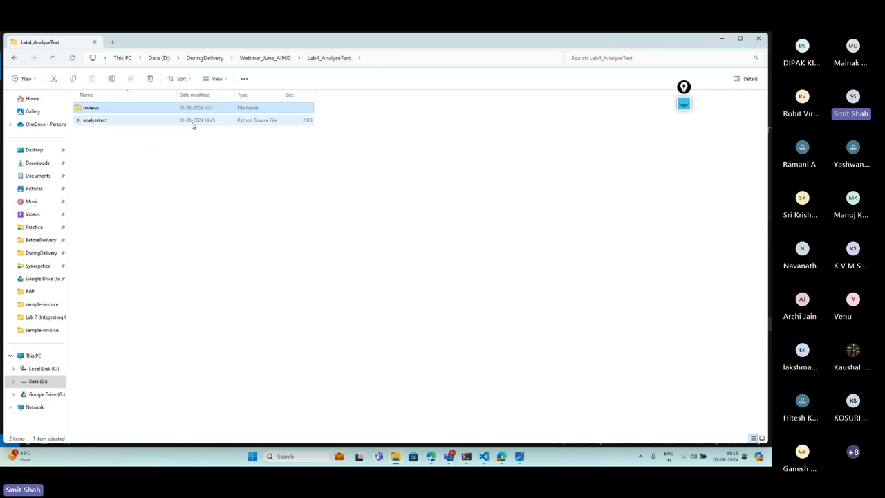
click(280, 58)
double_click(164, 157)
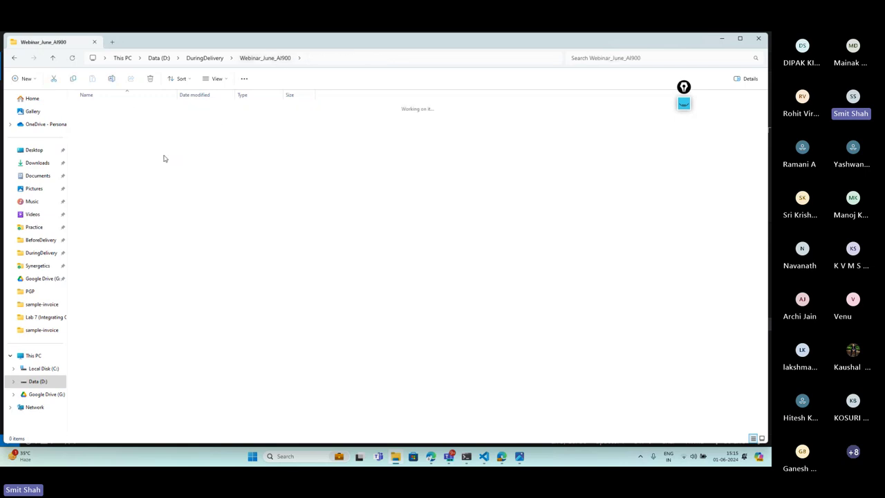
double_click(118, 108)
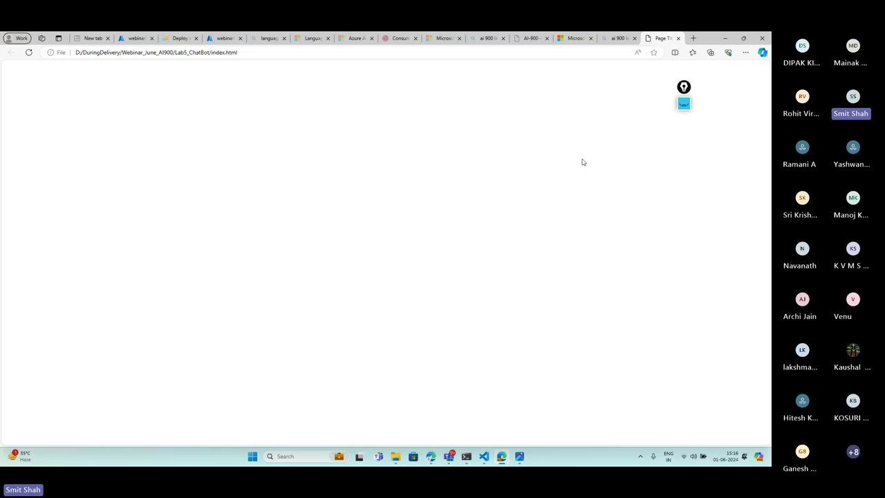
Copy the Web Chat embed code of the Default Site from the webinarlanguageresource-bot configuration in the Azure portal
click(485, 460)
click(527, 395)
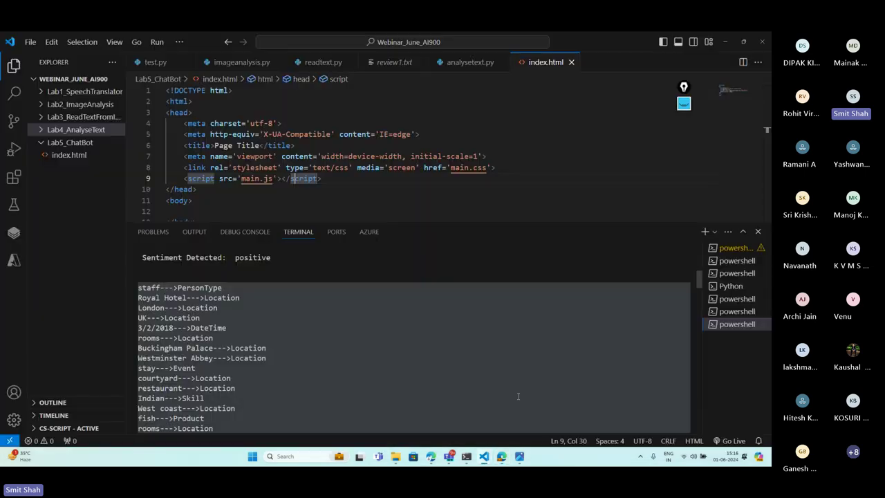
click(725, 41)
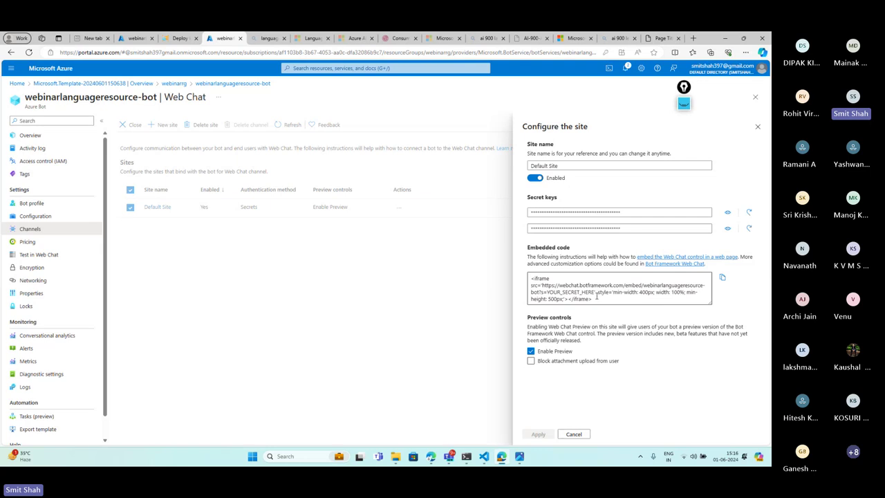
click(597, 296)
key(ctrl+a)
click(721, 278)
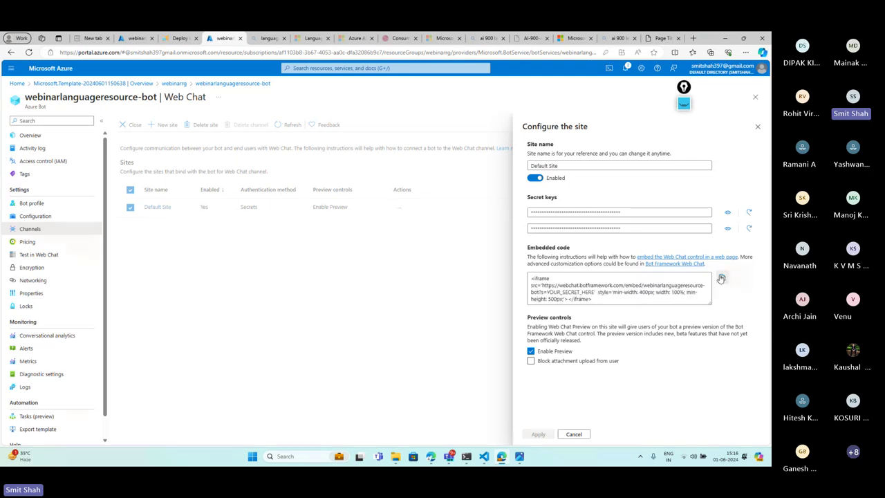
Switch to Visual Studio Code and paste the copied iframe code on a new line below the head tag in index.html
mouse_move(484, 451)
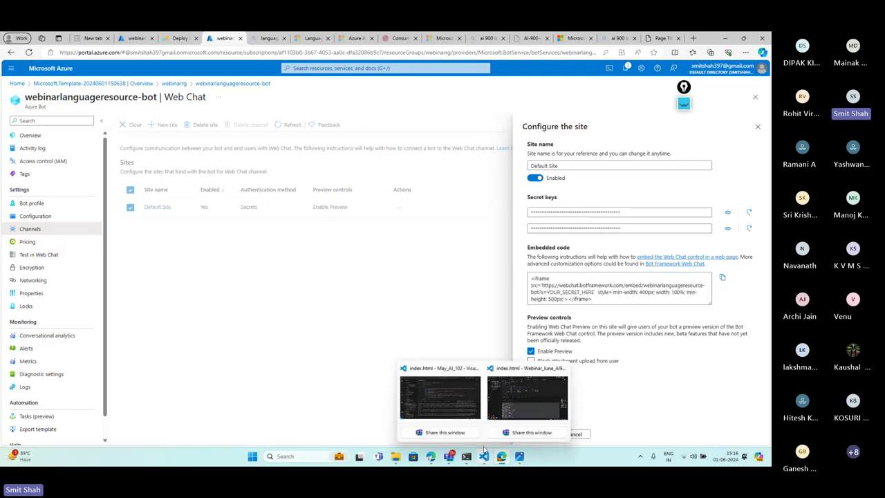
click(526, 397)
click(258, 111)
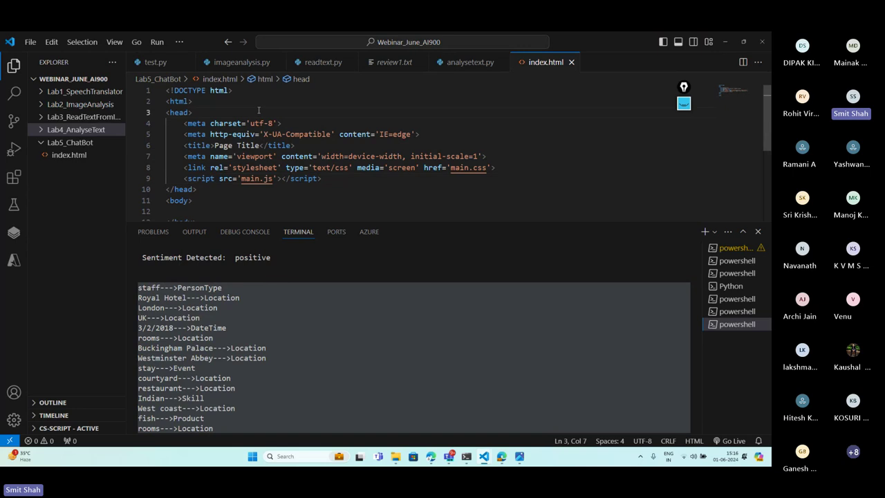
key(Return)
key(ctrl+v)
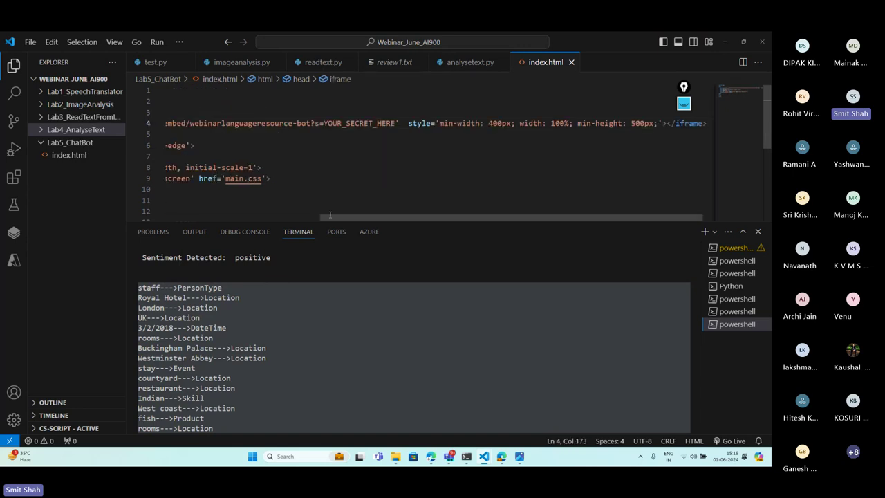
drag(335, 215, 181, 205)
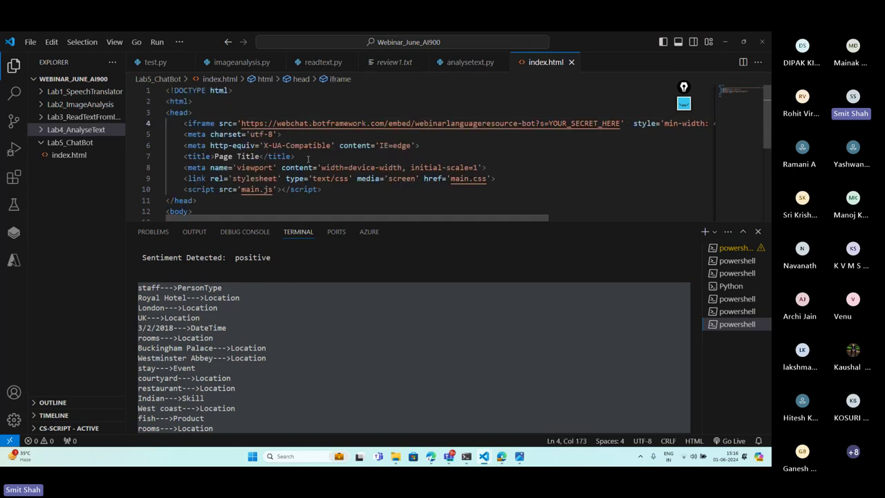
click(313, 156)
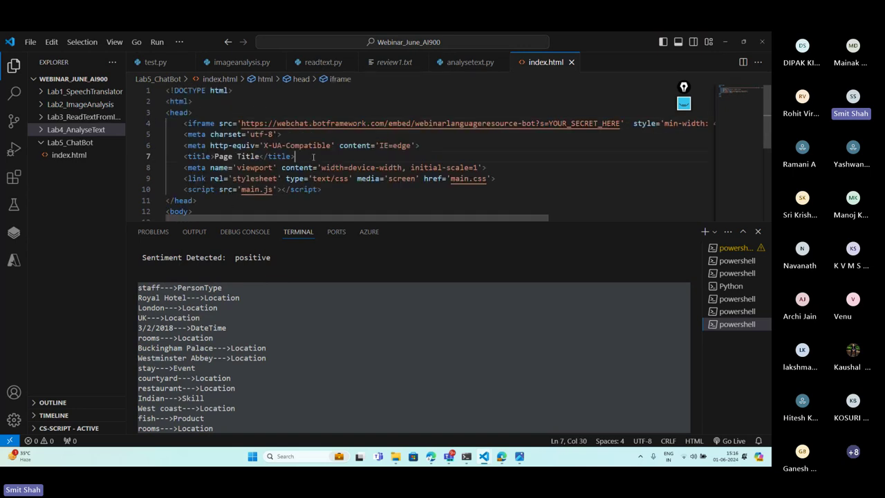
Switch to the browser and reload index.html to test the embedded Web Chat
click(725, 41)
click(660, 38)
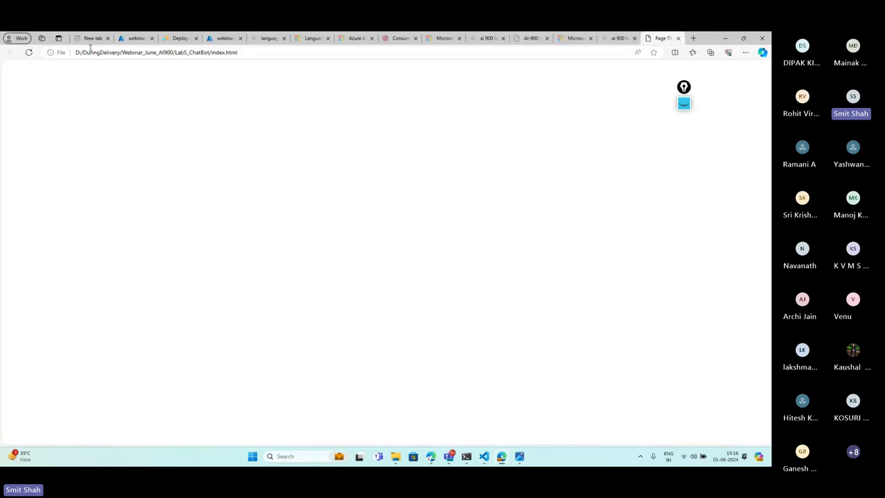
click(29, 52)
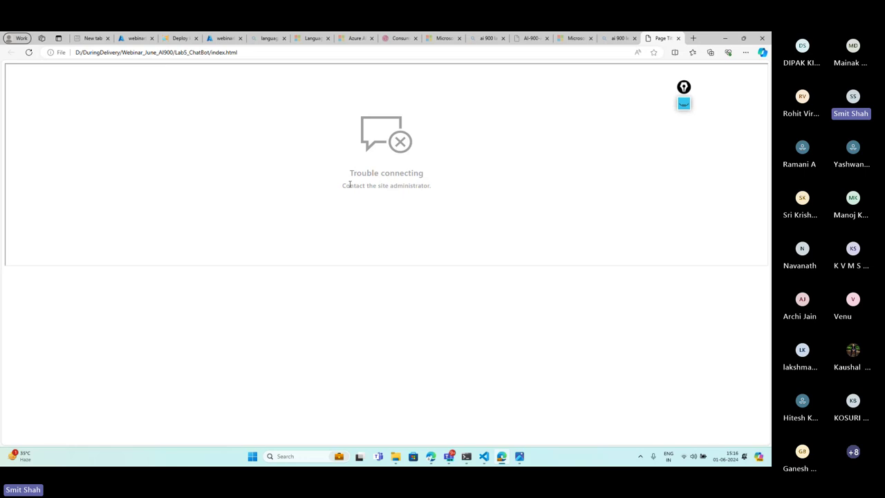
drag(343, 185, 436, 189)
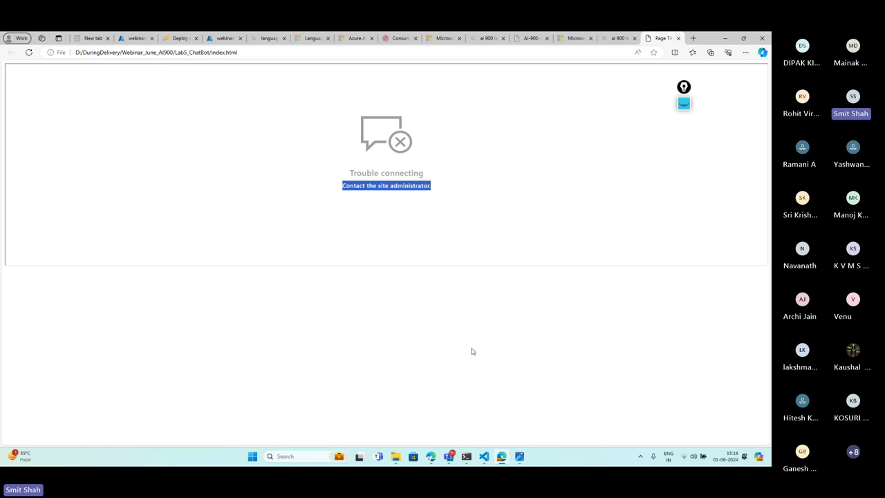
mouse_move(484, 456)
click(528, 399)
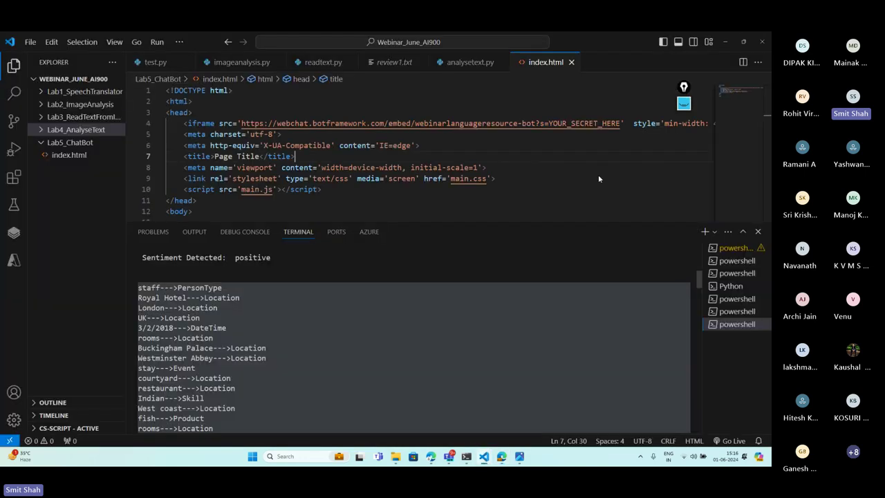
key(alt+Tab)
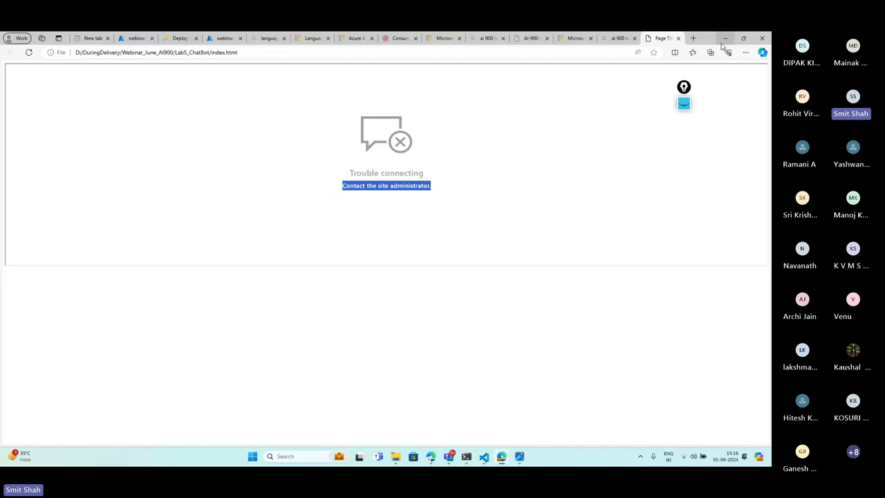
click(29, 52)
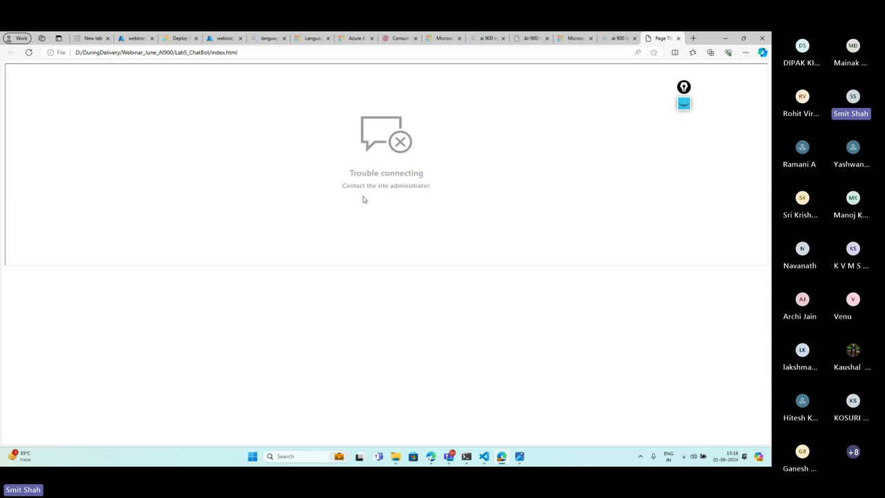
click(30, 53)
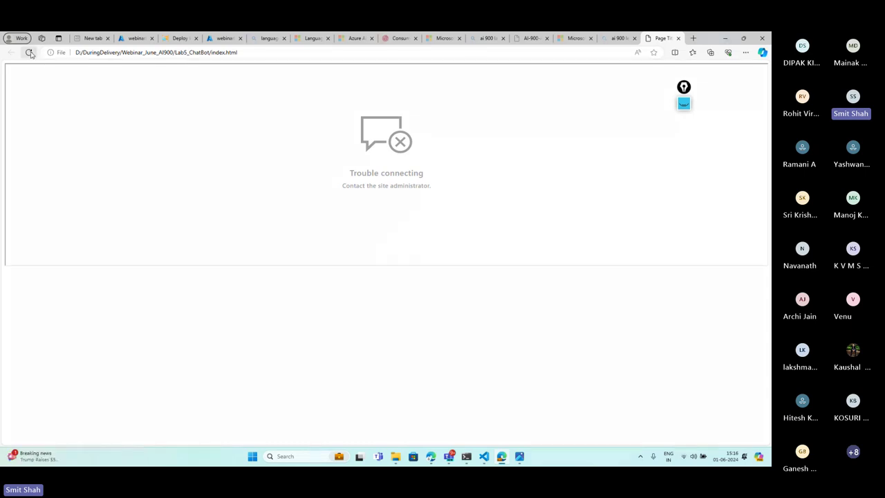
click(29, 53)
Select the YOUR_SECRET_HERE placeholder in index.html in Visual Studio Code, and copy the subscription key from Language Studio's sample prediction request in the browser
click(224, 40)
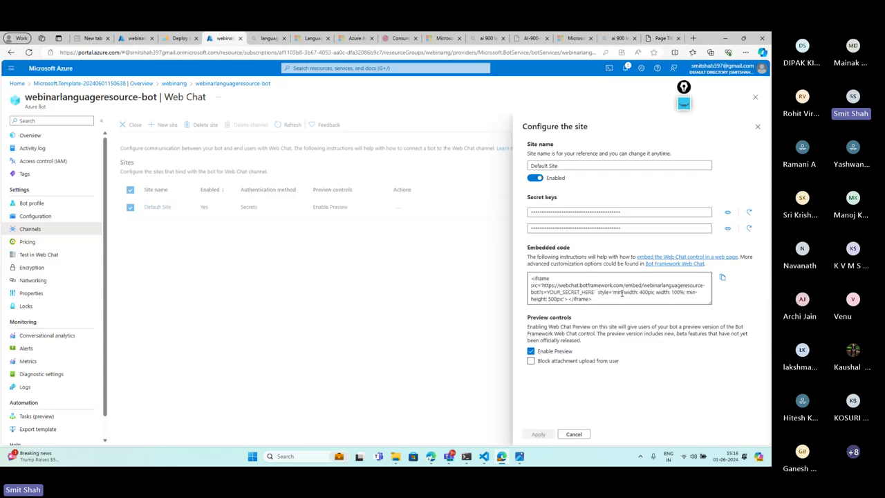
mouse_move(490, 458)
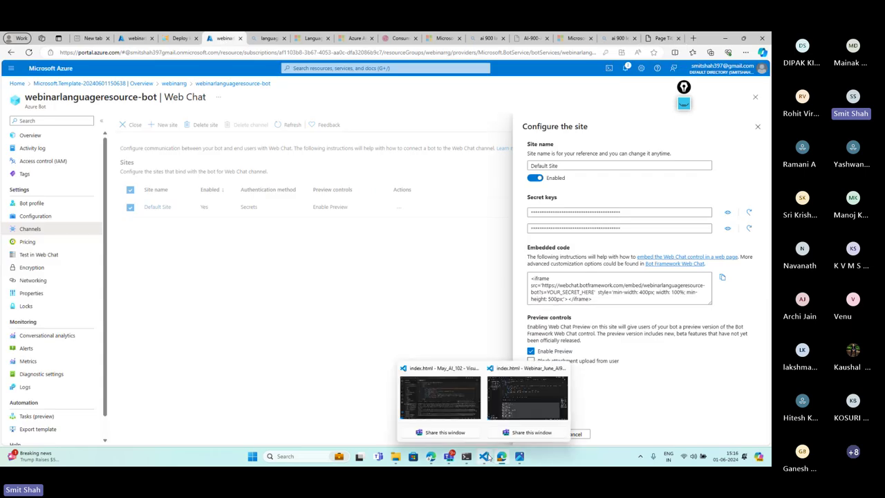
click(521, 396)
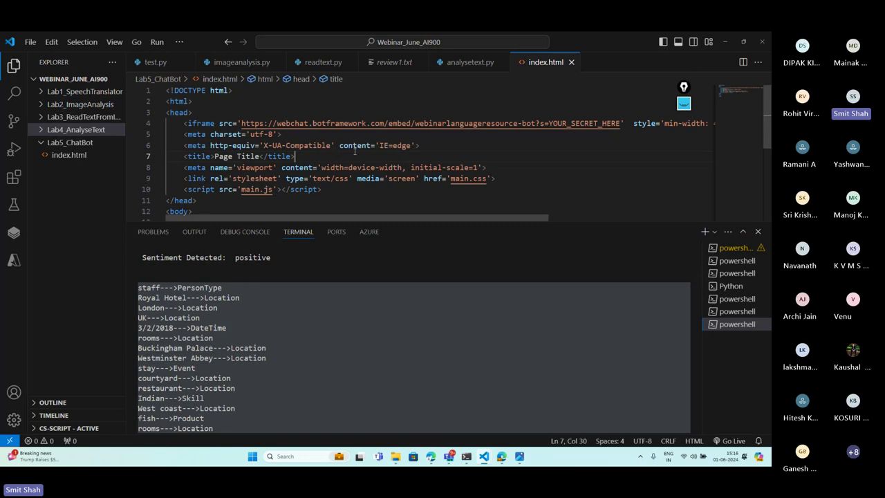
double_click(584, 125)
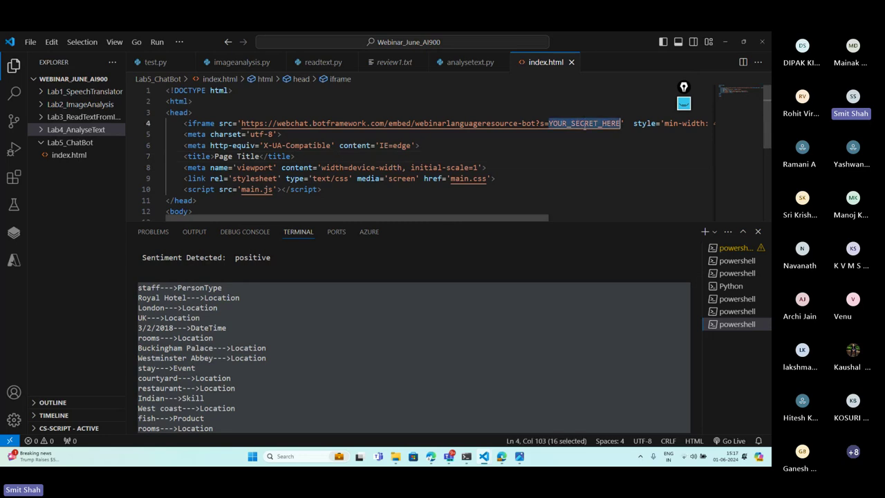
key(alt+Tab)
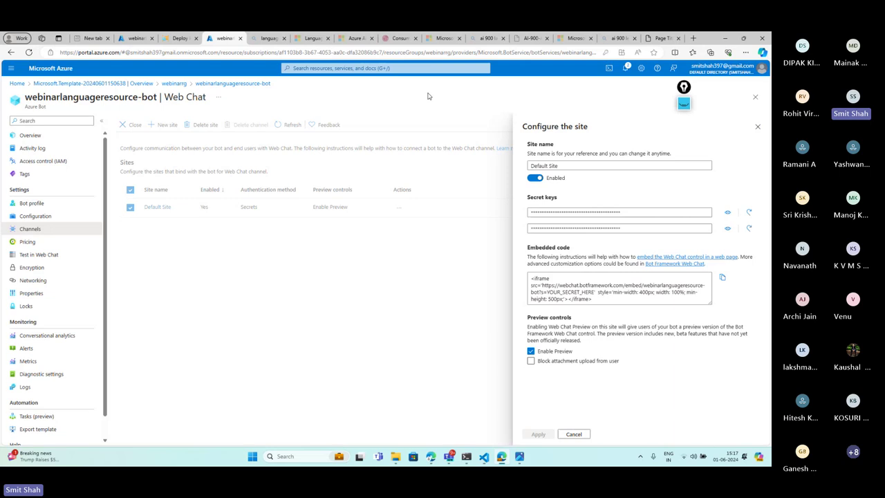
click(166, 36)
click(357, 254)
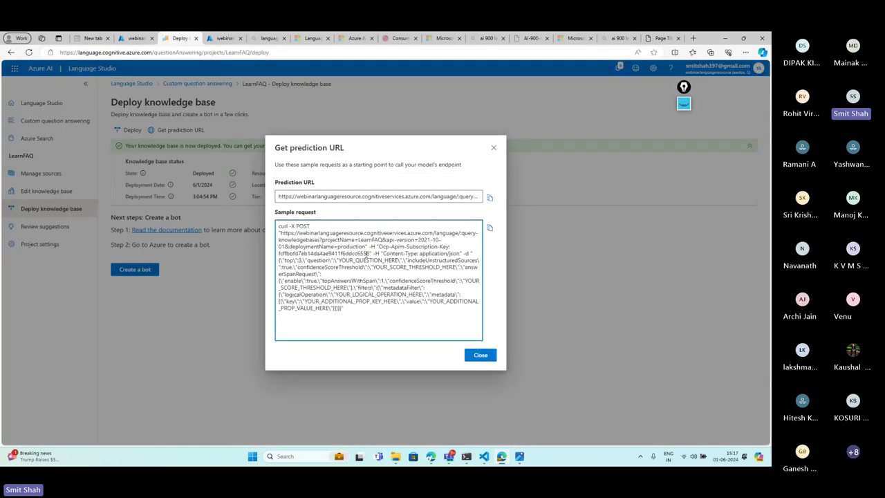
drag(370, 253, 277, 253)
key(ctrl+c)
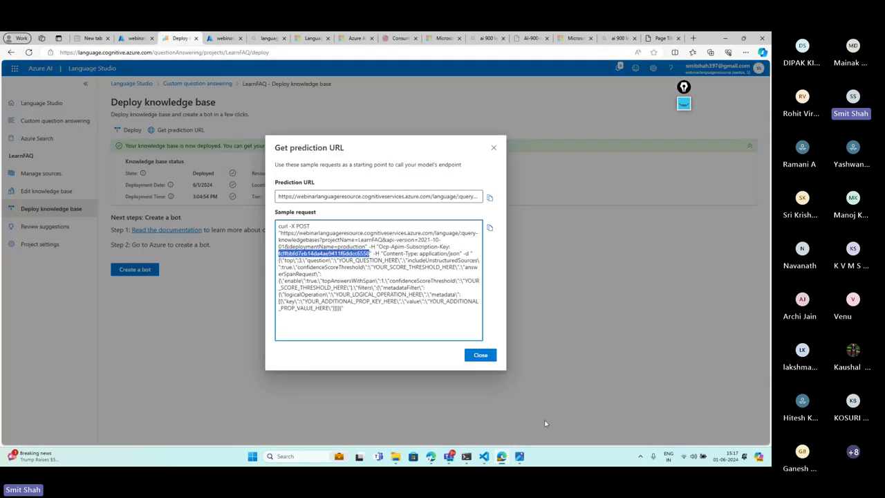
Switch to Visual Studio Code and replace the YOUR_SECRET_HERE placeholder in the iframe URL with the copied subscription key
mouse_move(483, 456)
click(546, 394)
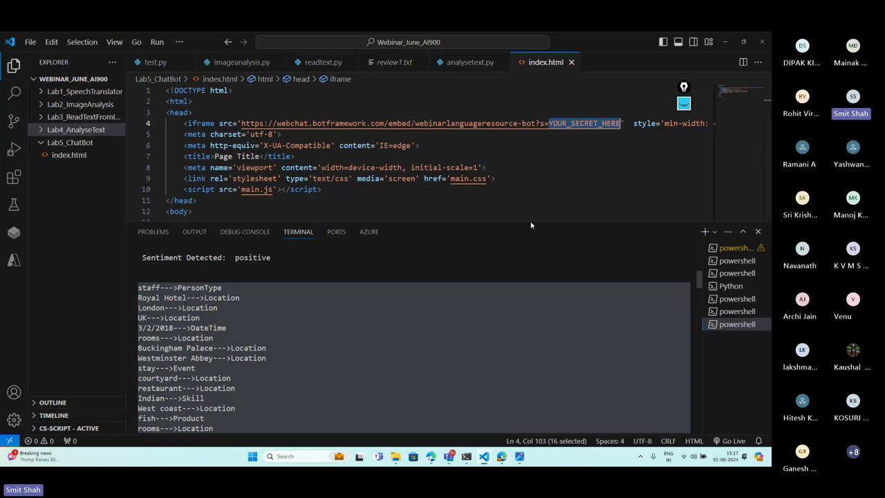
key(ctrl+v)
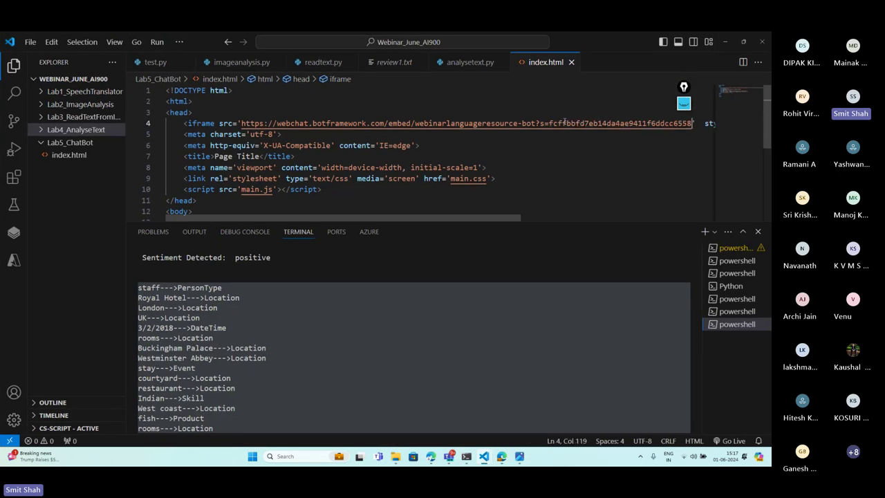
scroll(455, 353, up, 10)
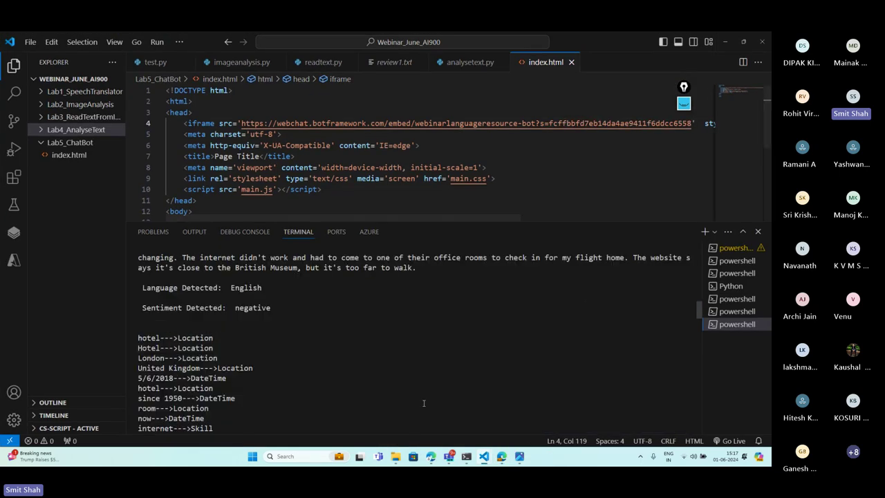
Switch to the browser and reload index.html to test the Web Chat with the pasted subscription key
key(alt+Tab)
click(660, 38)
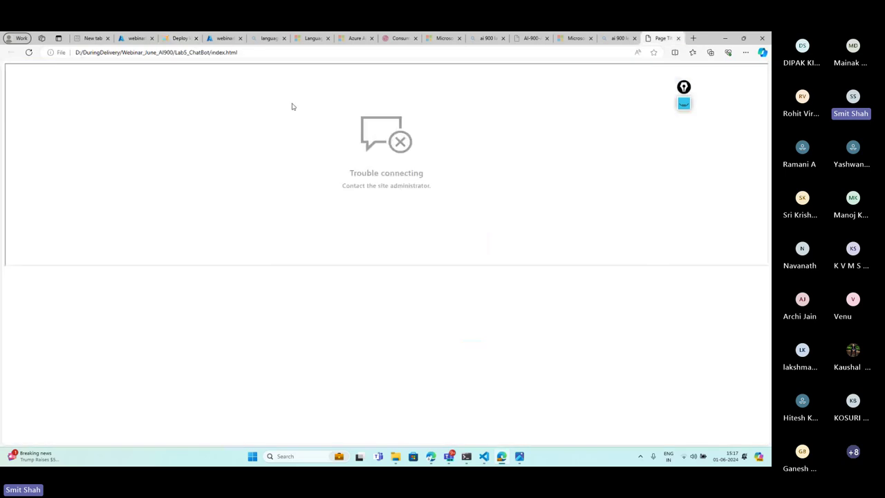
click(29, 52)
click(252, 49)
key(Return)
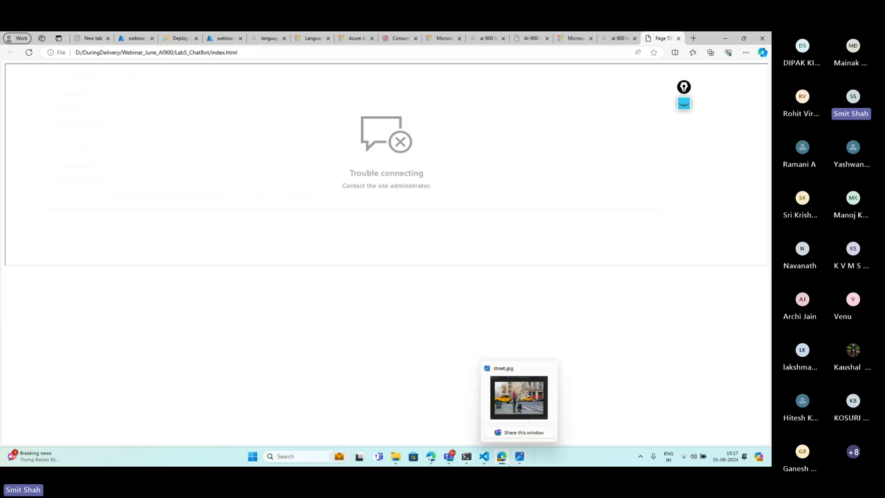
Switch to Visual Studio Code and delete the subscription key after "s=" in the iframe URL of index.html
mouse_move(484, 456)
click(522, 401)
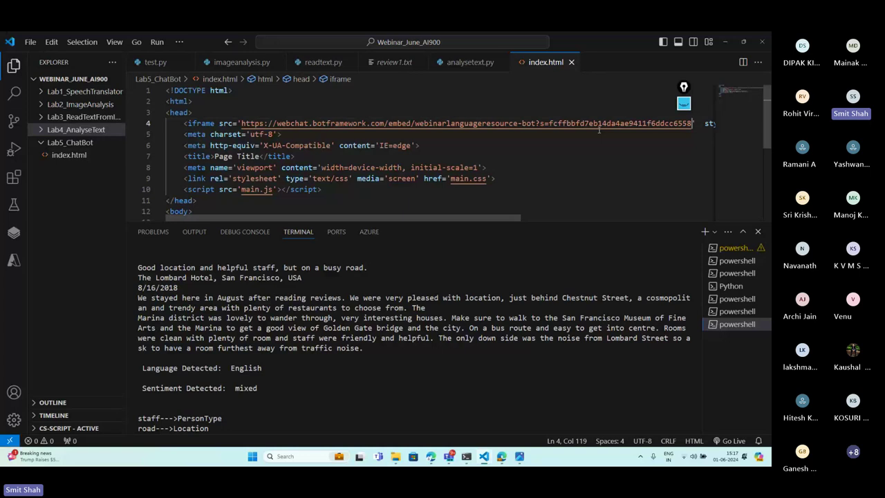
key(BackSpace)
key(BackSpace)
key(BackSpace)
key(BackSpace)
key(BackSpace)
key(BackSpace)
key(BackSpace)
key(BackSpace)
key(BackSpace)
key(BackSpace)
key(BackSpace)
key(BackSpace)
key(BackSpace)
key(BackSpace)
key(BackSpace)
key(BackSpace)
key(BackSpace)
key(BackSpace)
key(BackSpace)
key(BackSpace)
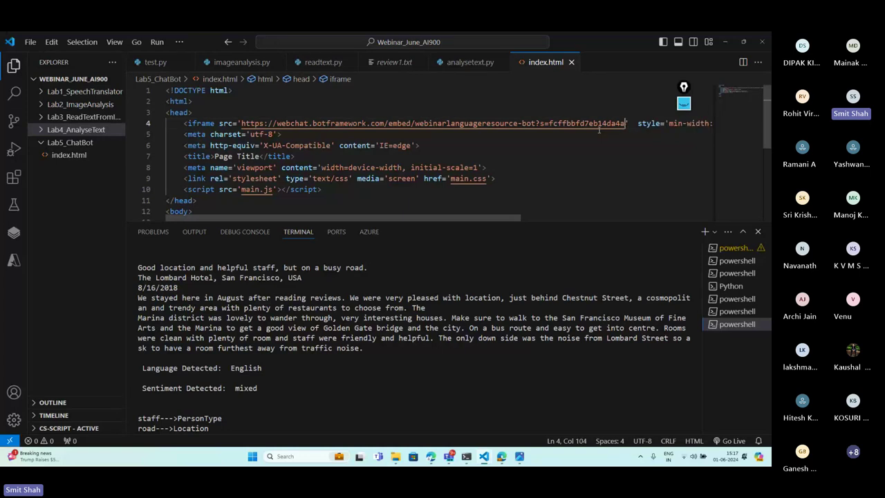
key(BackSpace)
key(BackSpace)
key(BackSpace)
key(BackSpace)
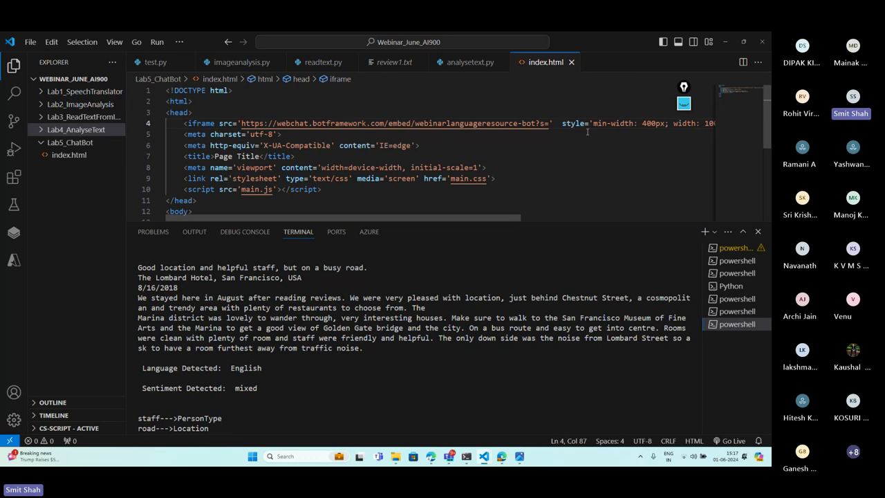
Return to the Azure portal in the browser and copy KEY 1 from the Keys and Endpoint page of webinarlanguageresource
click(723, 43)
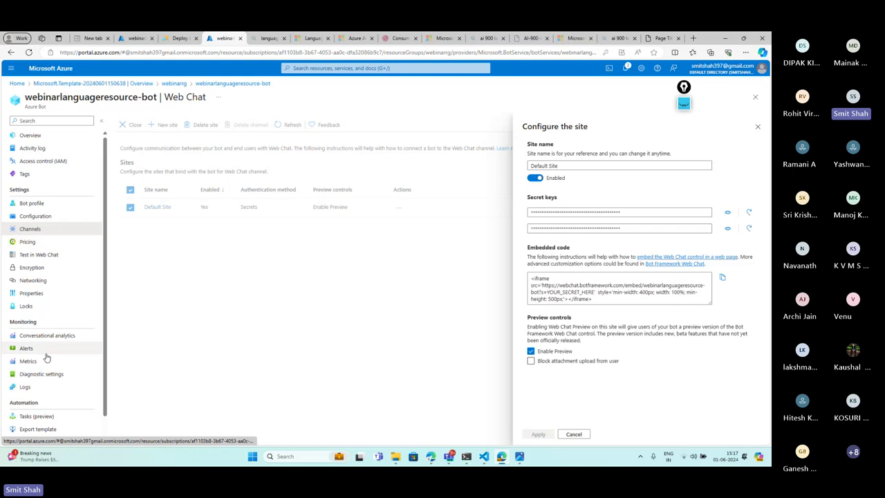
scroll(46, 357, down, 1)
scroll(47, 353, up, 1)
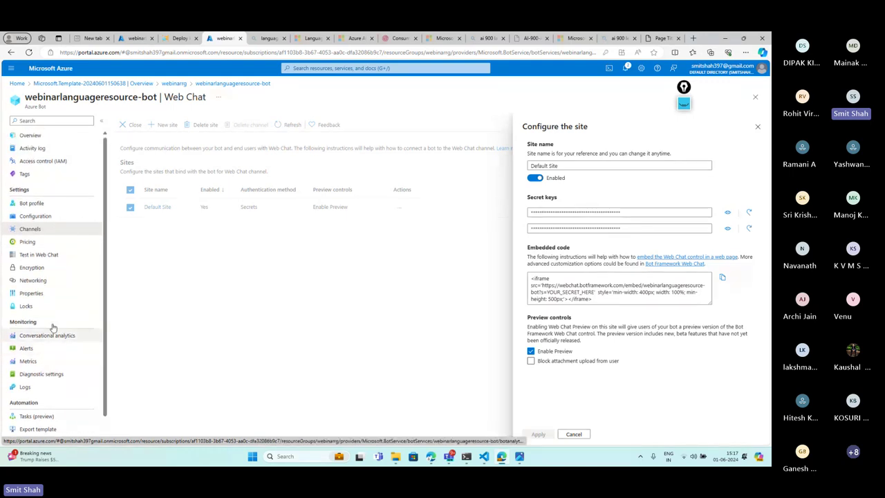
click(57, 138)
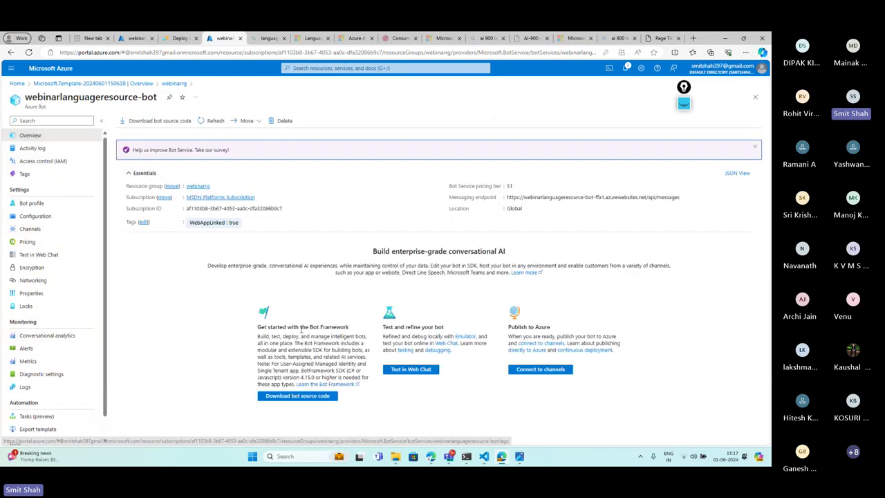
click(136, 38)
click(54, 230)
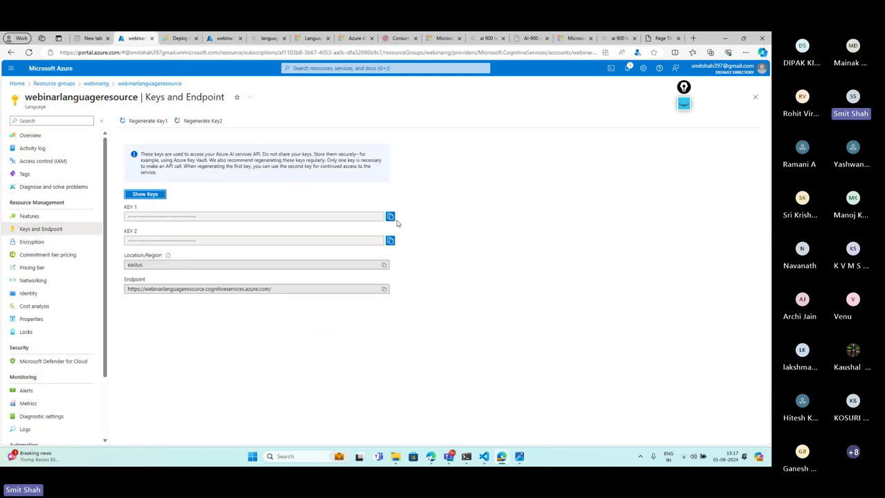
click(390, 217)
Switch to Visual Studio Code and paste the language resource key after "s=" in the iframe URL of index.html
mouse_move(483, 456)
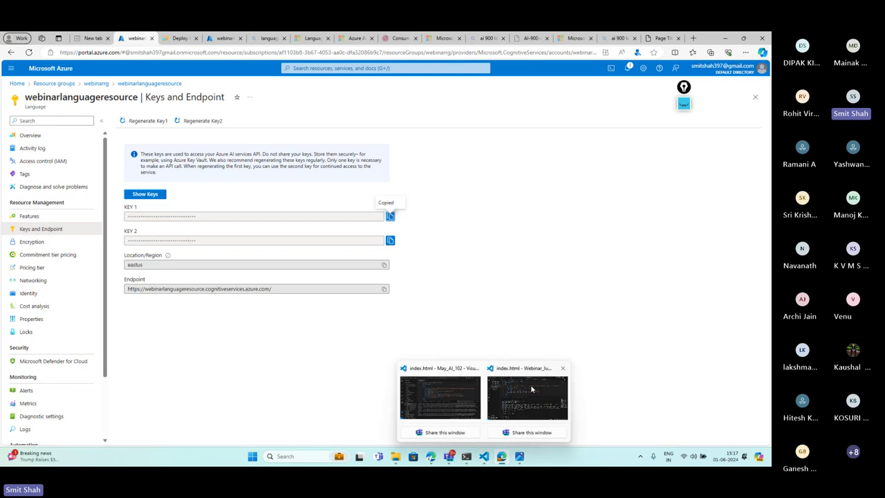
click(532, 389)
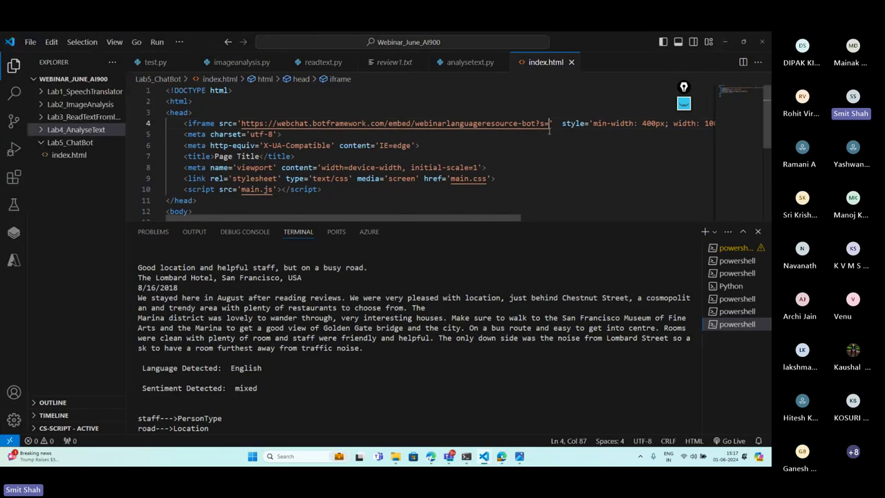
double_click(550, 125)
key(ctrl+v)
Clear the output of the integrated terminal with the cls command
scroll(370, 403, down, 10)
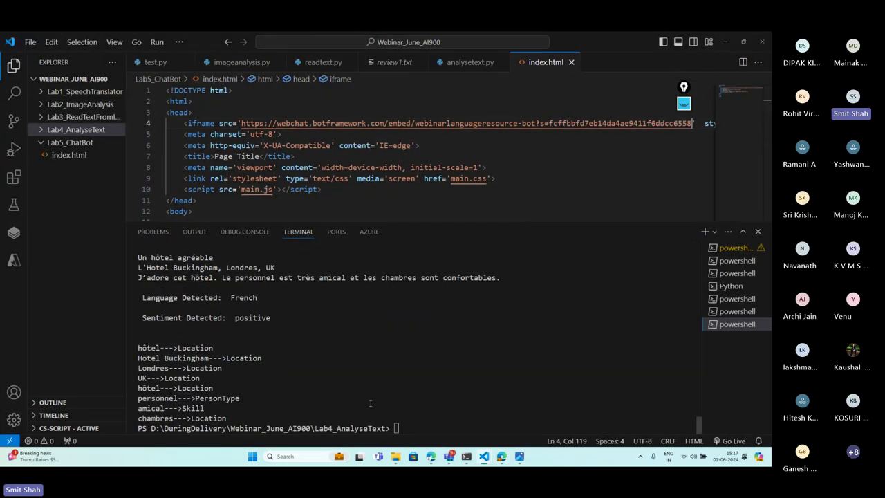
text(cls)
key(Return)
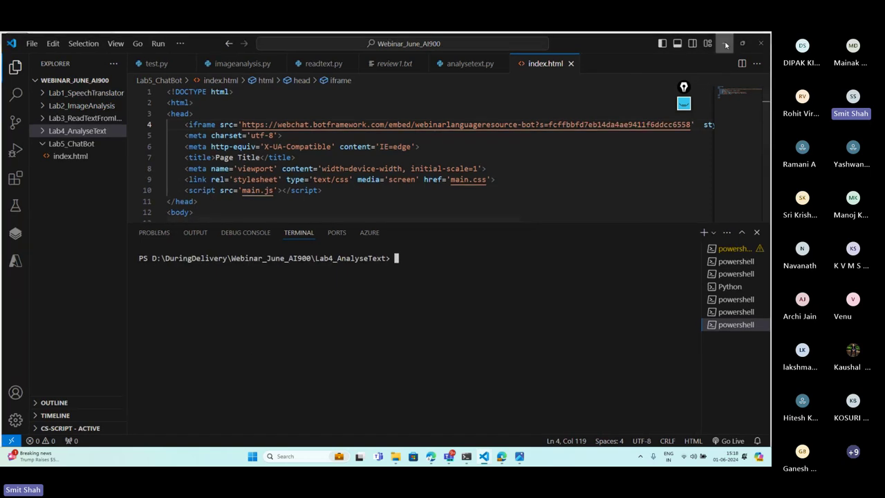
Close the index.html page in the browser and reopen the file from the Lab5_ChatBot folder in File Explorer
key(alt+Tab)
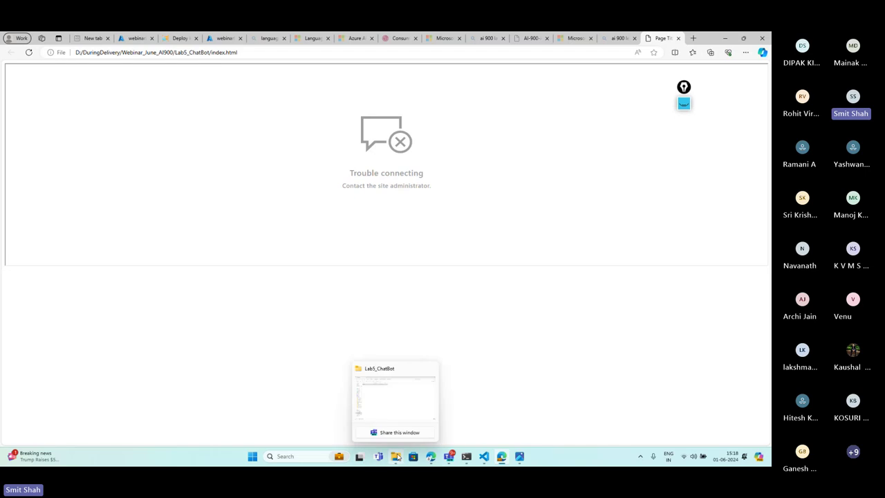
click(678, 38)
key(alt+Tab)
double_click(162, 111)
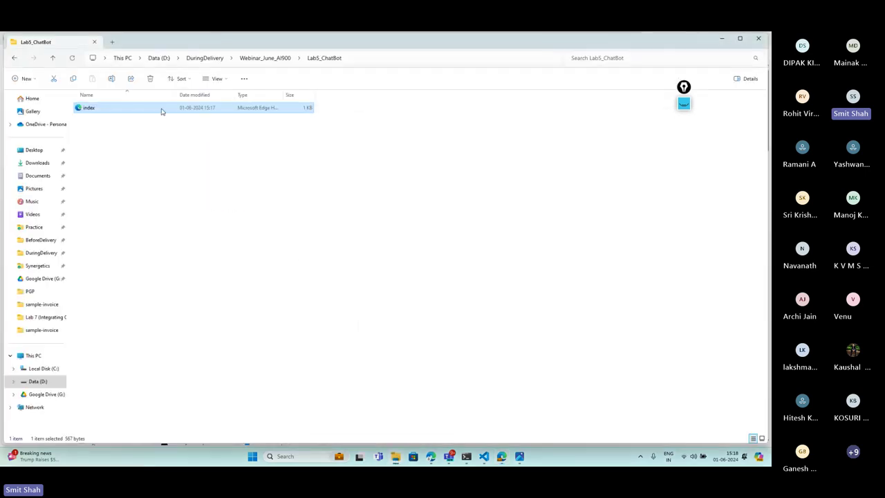
click(249, 51)
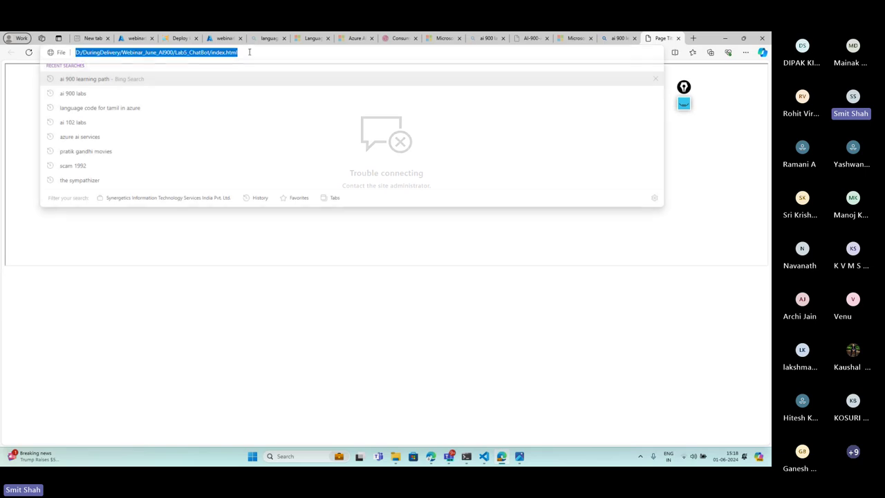
key(Escape)
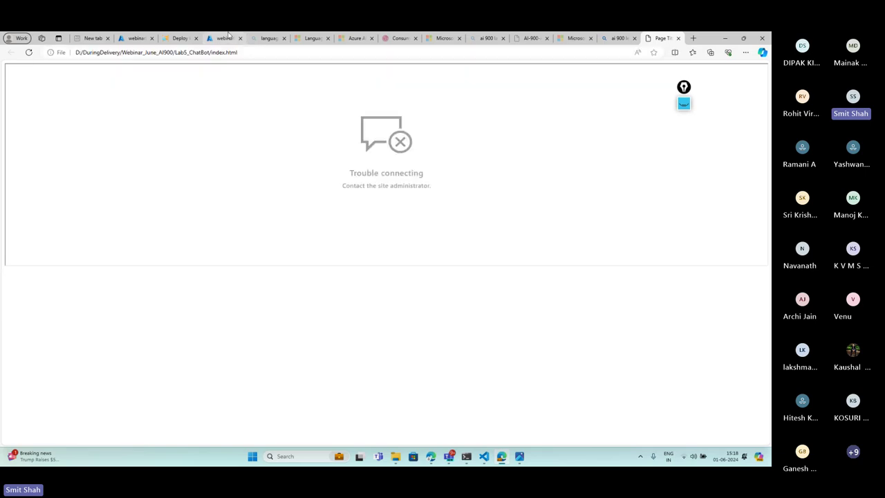
Reveal and copy the first secret key of the Default Site in the Web Chat channel of webinarlanguageresource-bot in the Azure portal
click(222, 38)
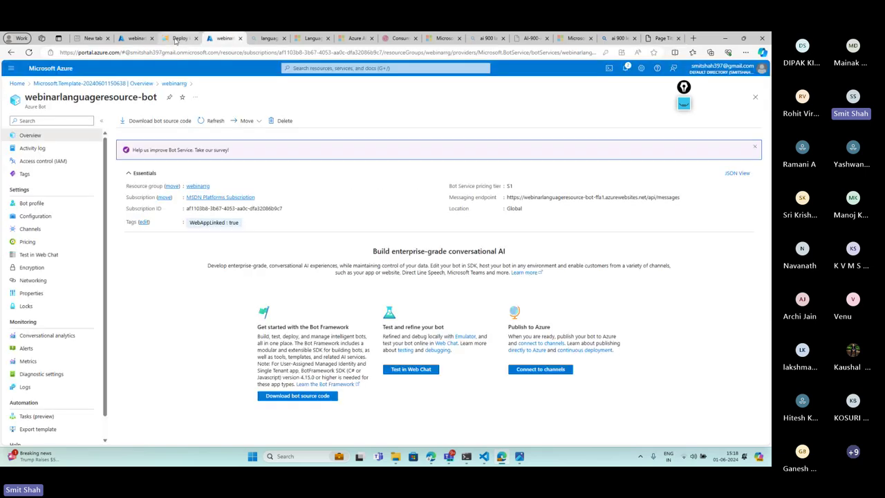
click(31, 229)
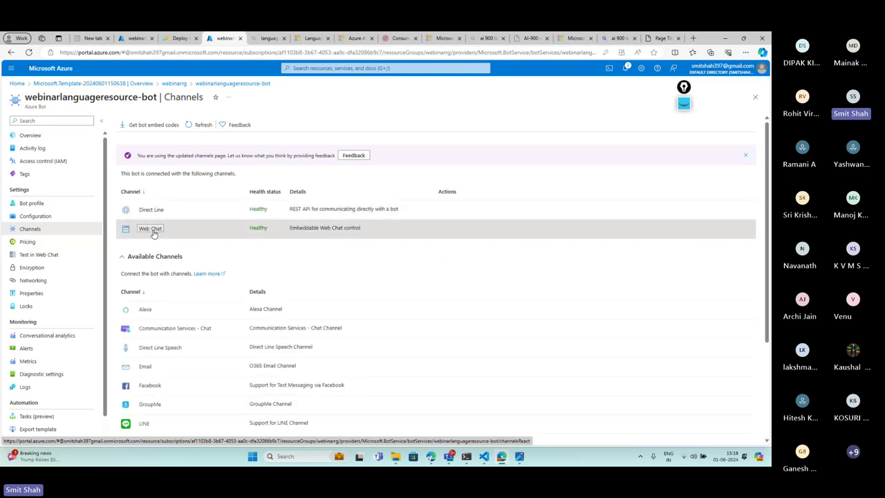
click(152, 229)
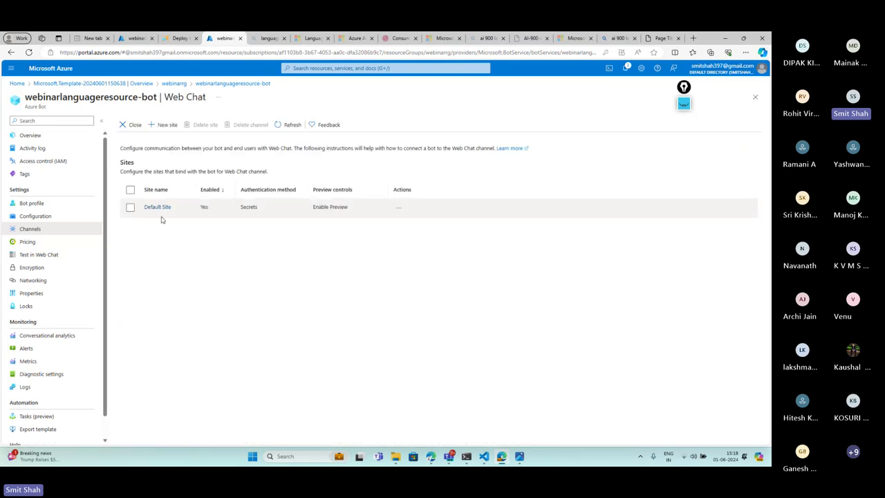
click(163, 206)
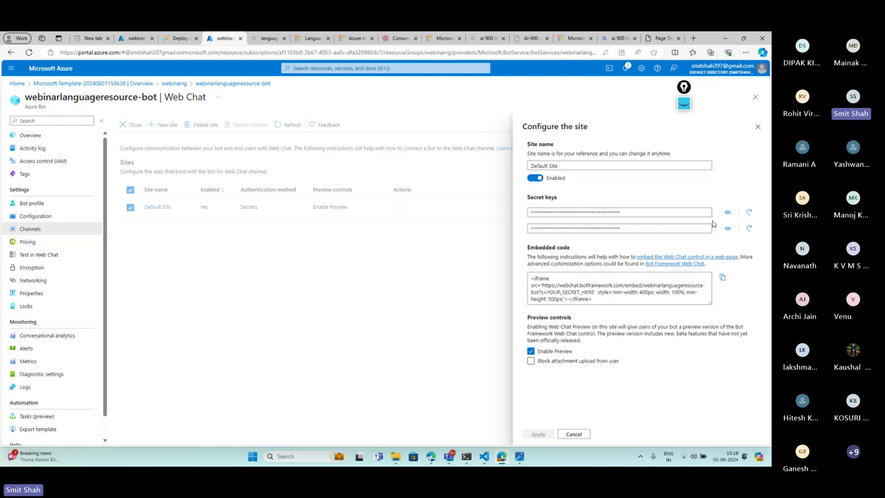
click(726, 214)
drag(709, 212, 523, 221)
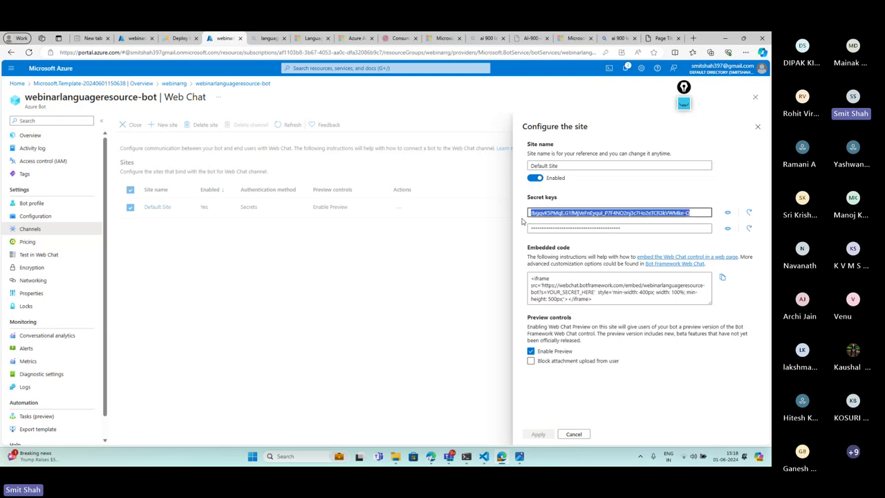
Switch to Visual Studio Code and replace the key in the iframe URL of index.html with the copied Web Chat secret key
mouse_move(483, 456)
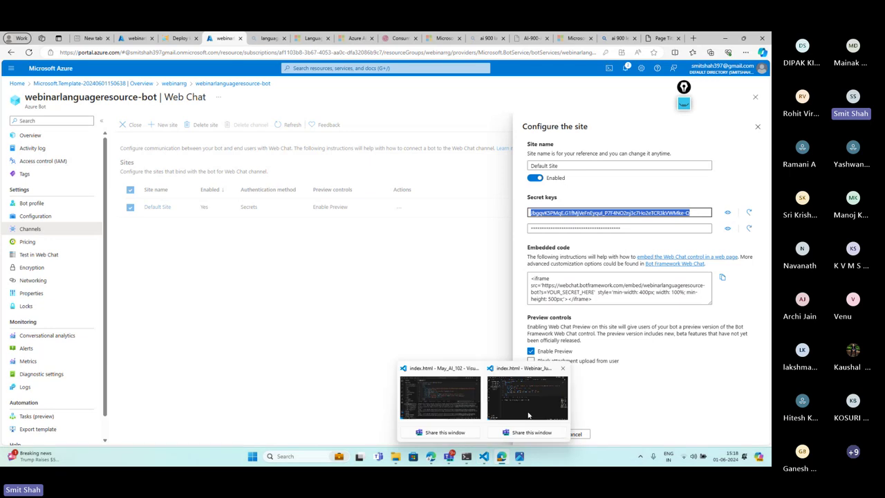
click(528, 401)
double_click(590, 122)
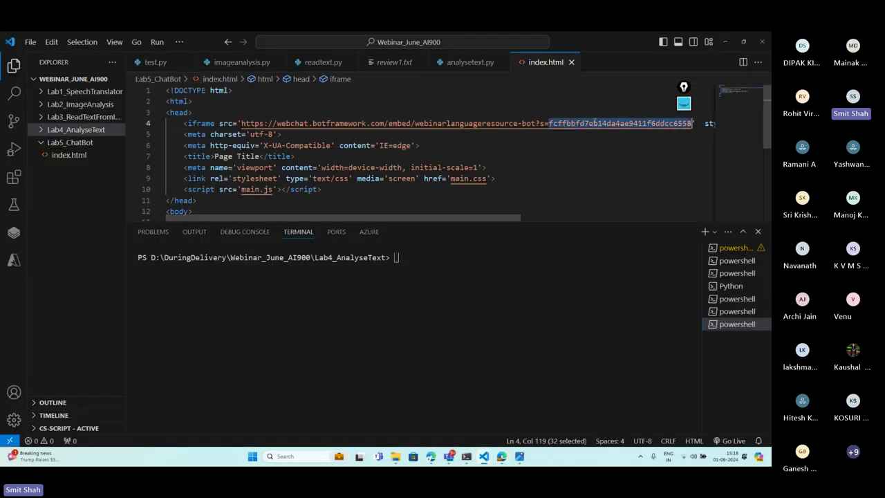
key(ctrl+v)
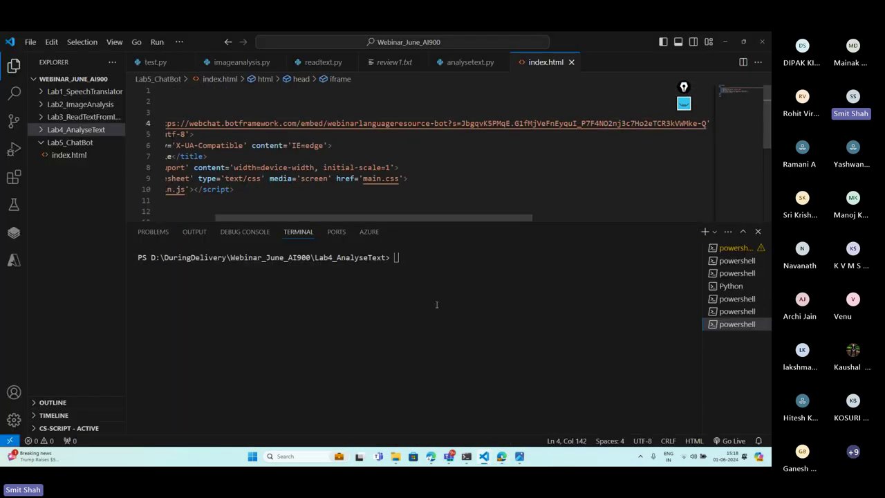
Switch to the browser and reload the index.html page from the Lab5_ChatBot folder
click(394, 456)
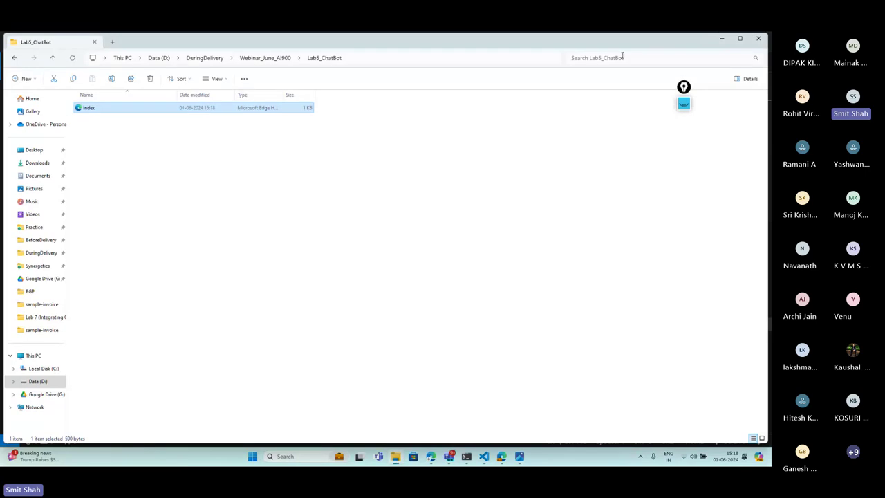
click(723, 39)
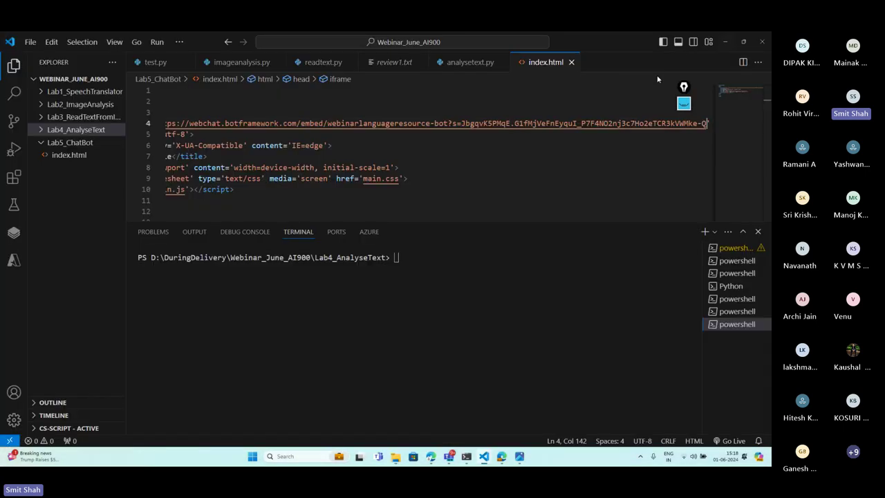
click(725, 44)
click(28, 53)
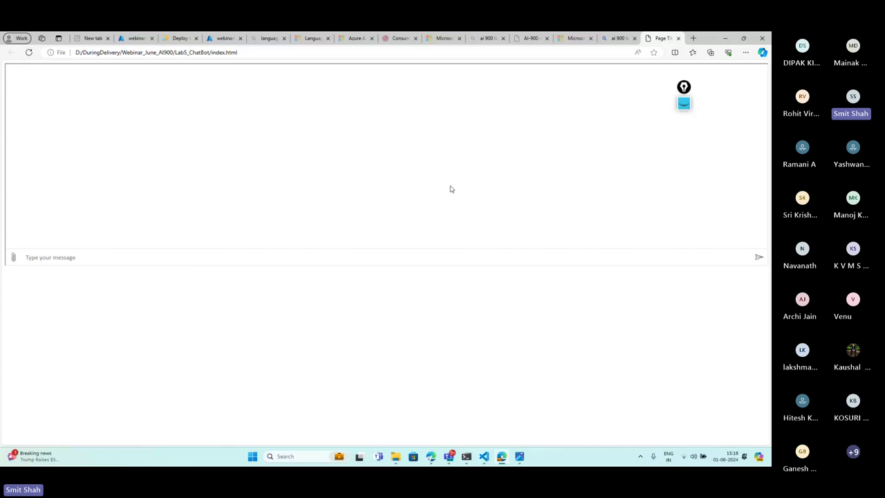
Examine the secret placeholder in the Default Site's embedded code on the bot's Web Chat channel in the Azure portal
click(225, 38)
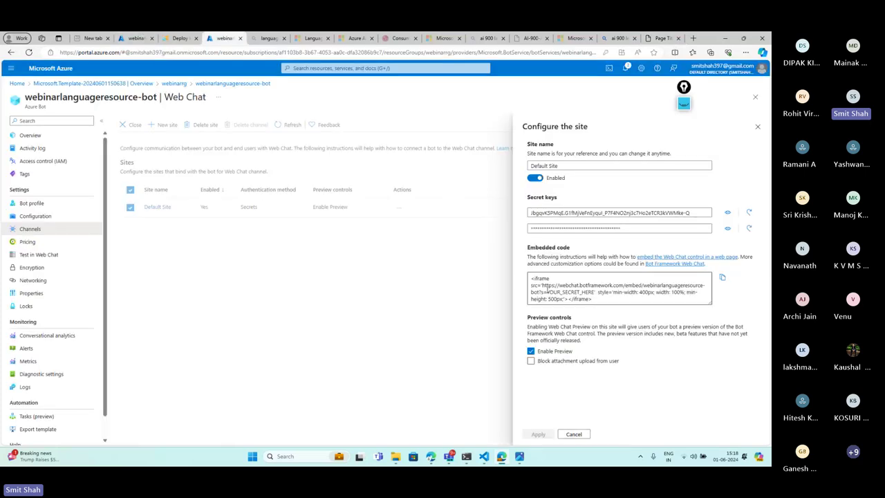
drag(550, 292, 595, 292)
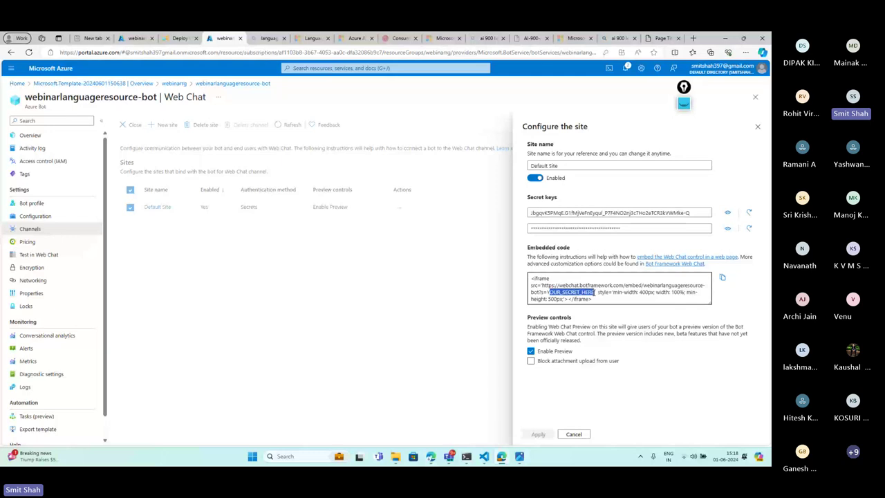
click(593, 292)
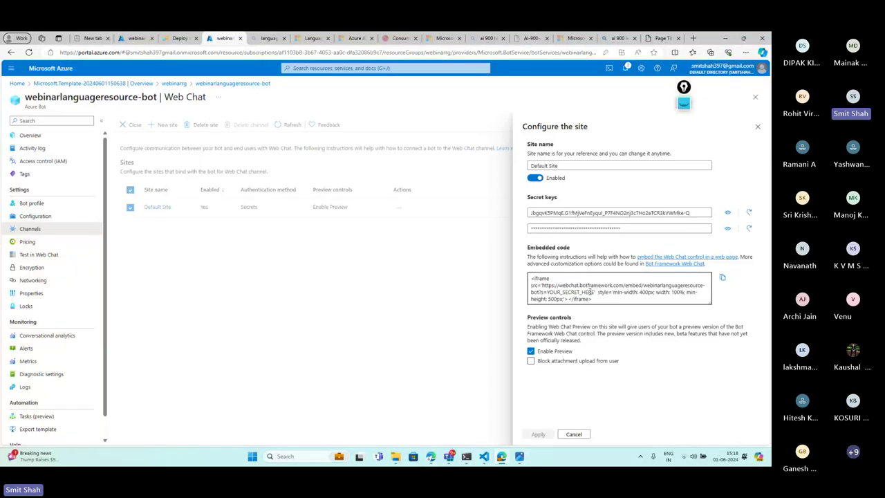
Return to the index.html page and ask the embedded bot "What is the cost of training?"
click(661, 38)
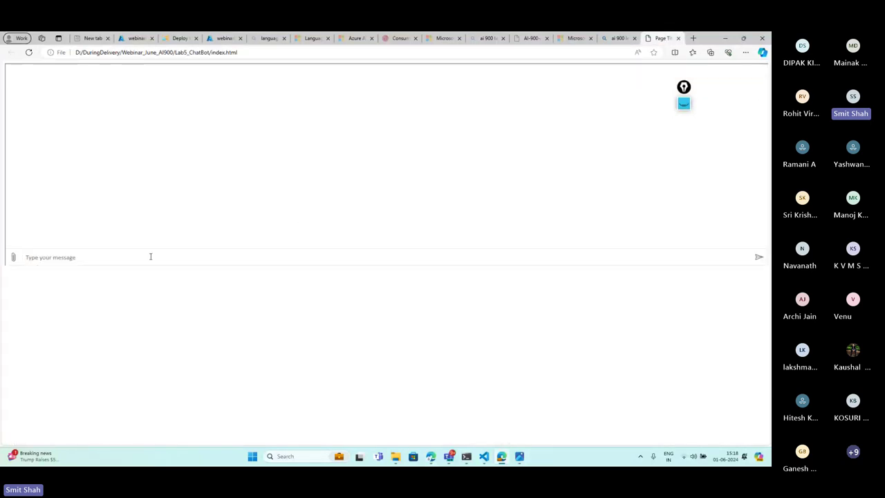
text(Ho)
key(BackSpace)
key(BackSpace)
text(What is the cost of training)
key(Return)
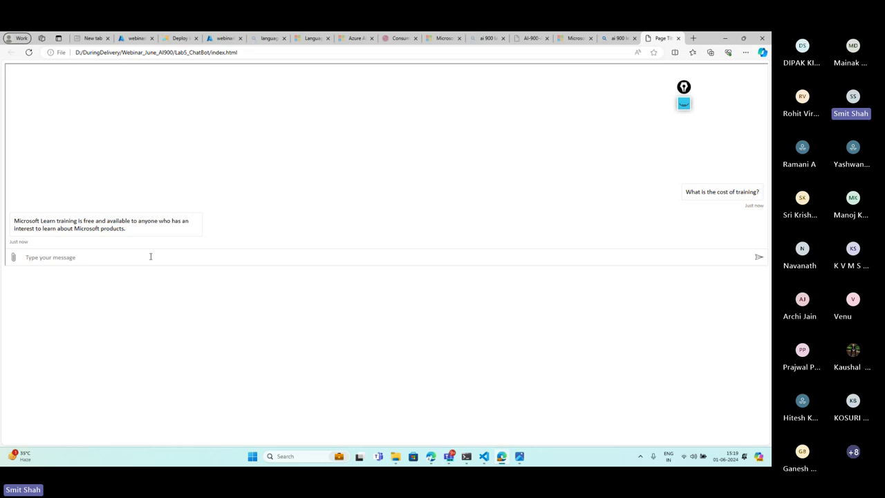
Send "I want to learn about certification exam" to the embedded bot and read through its reply
text(I want to learn about certification exam)
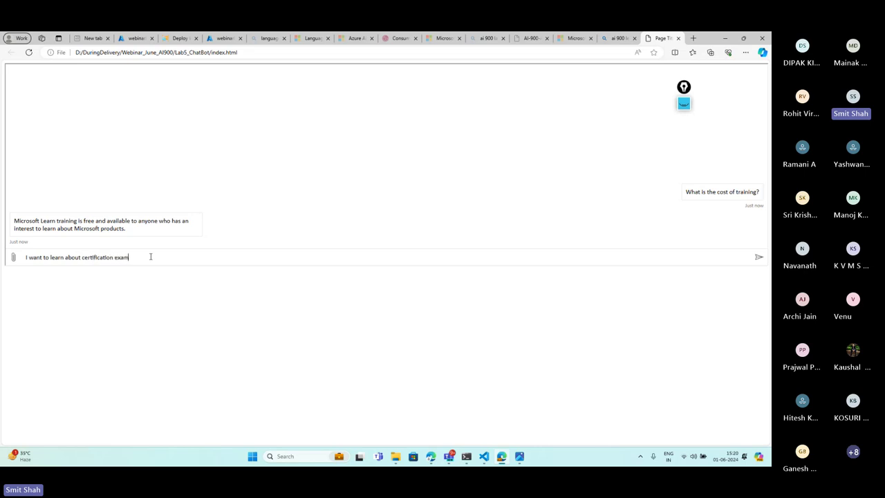
key(Return)
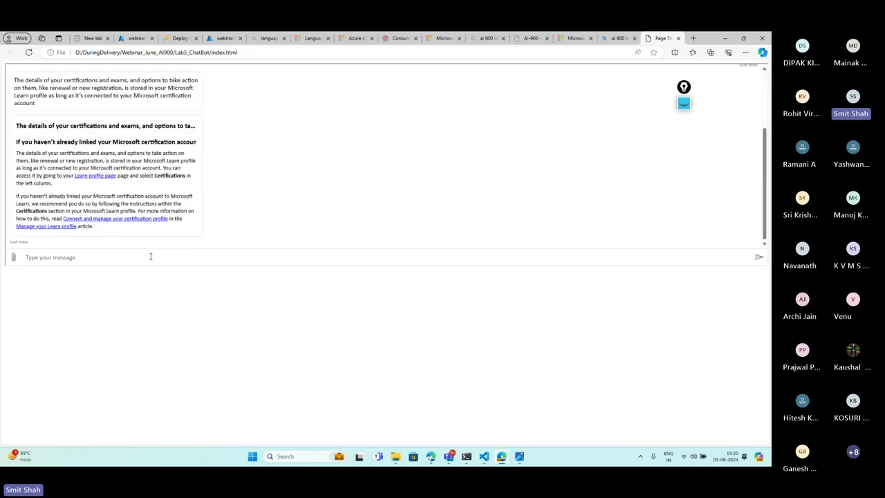
scroll(55, 142, up, 2)
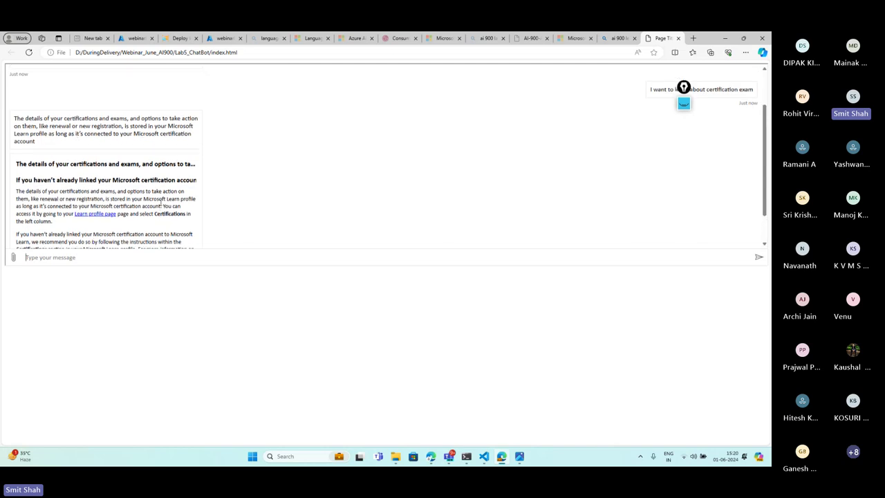
triple_click(92, 128)
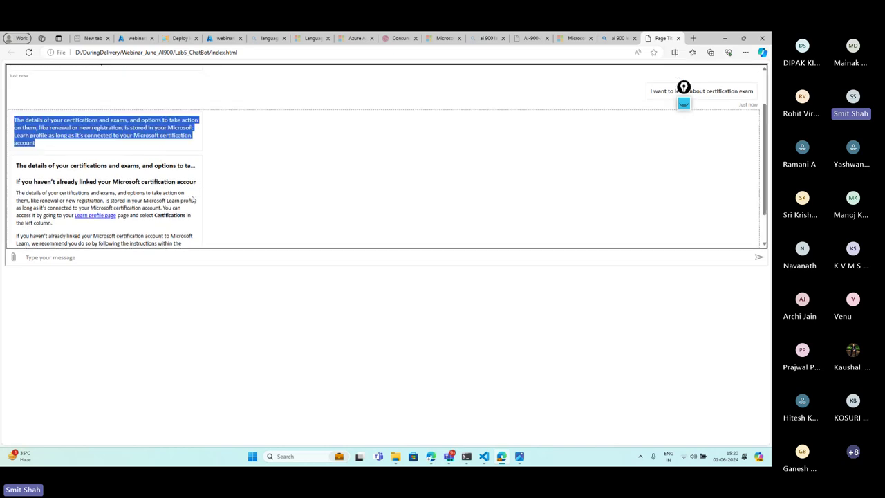
scroll(193, 199, down, 1)
click(302, 170)
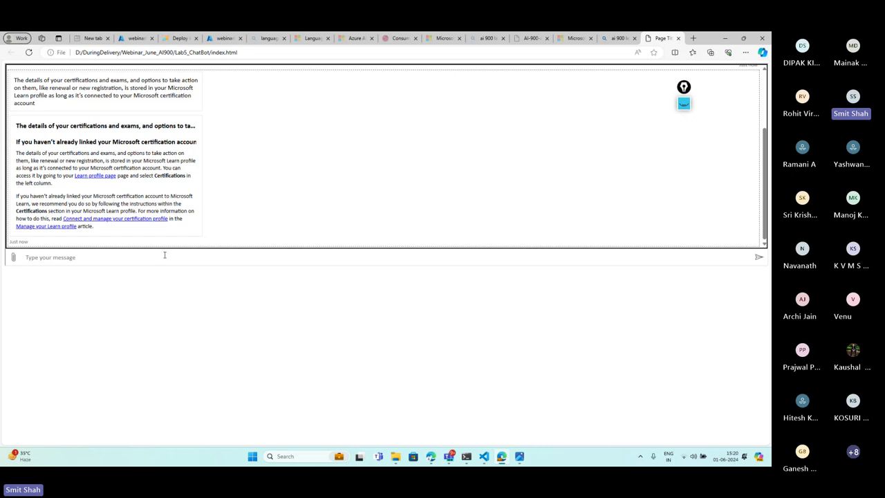
click(269, 264)
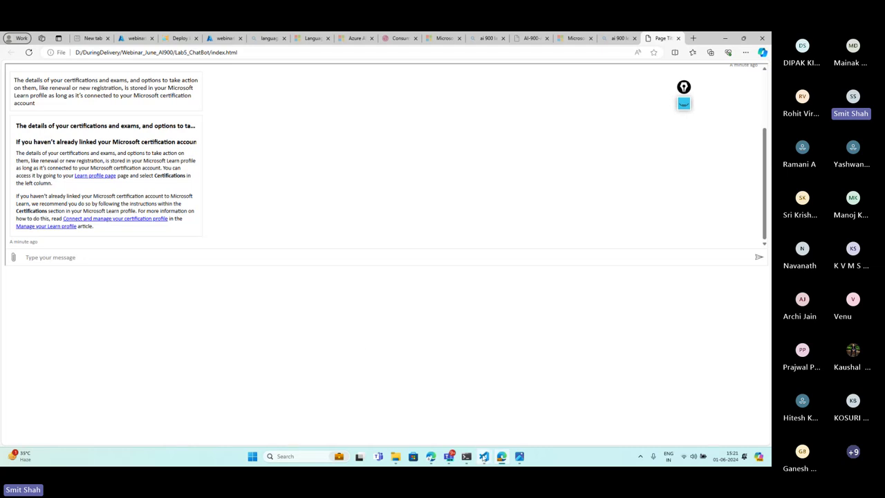
Copy the whole index.html code from Visual Studio Code, including the Web Chat secret key, and send it in the Teams meeting chat
mouse_move(484, 456)
click(518, 415)
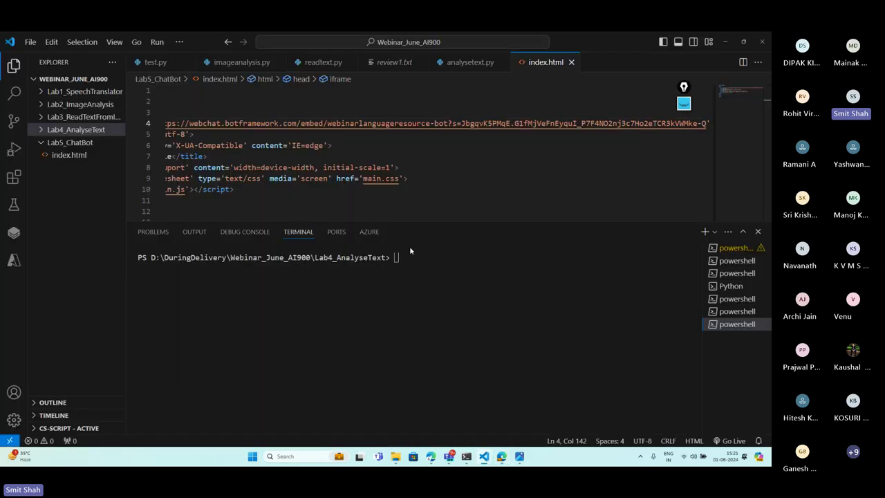
key(ctrl+a)
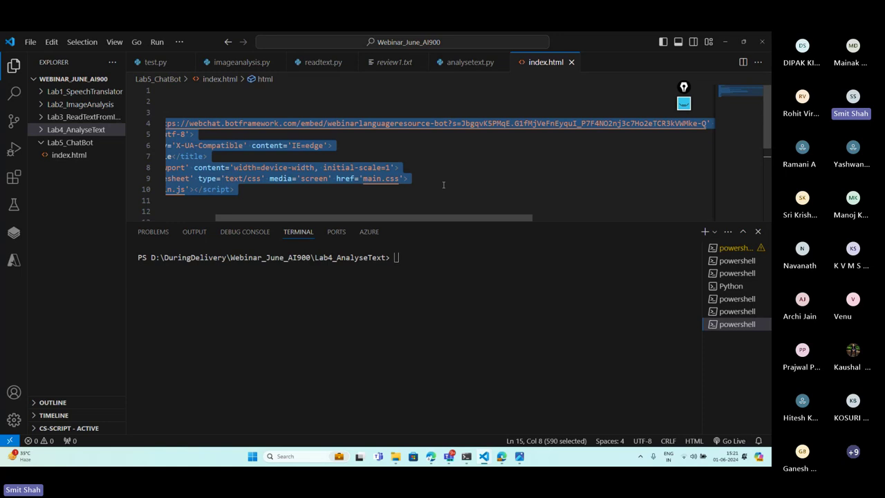
key(alt+Tab)
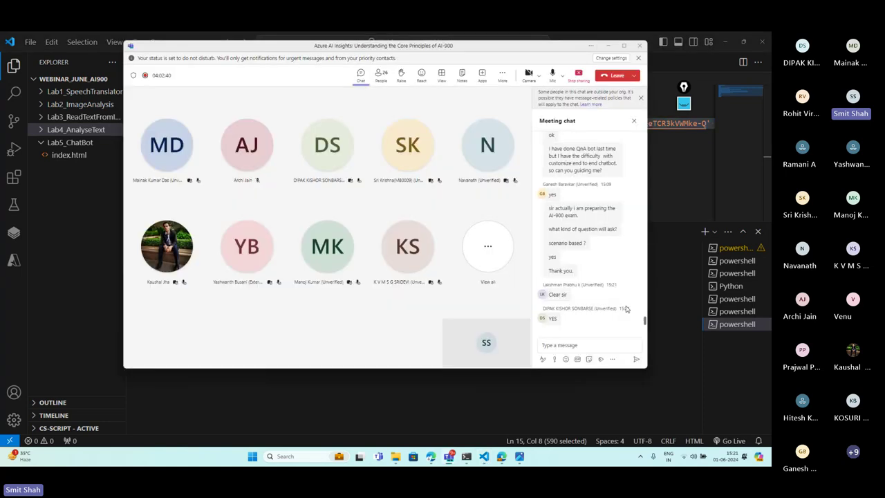
click(572, 345)
key(ctrl+v)
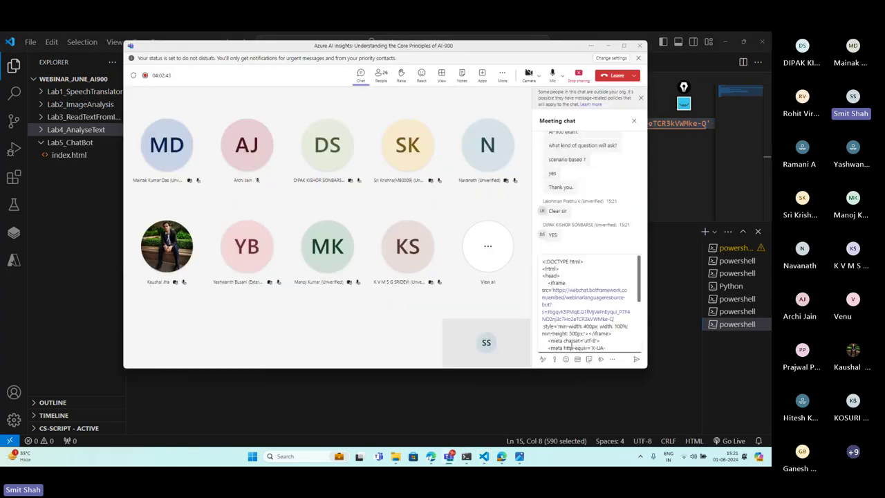
key(Return)
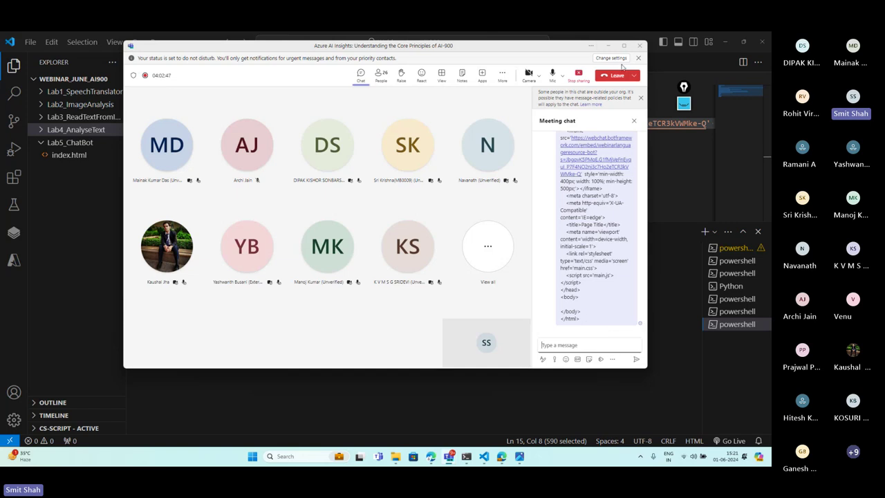
click(607, 45)
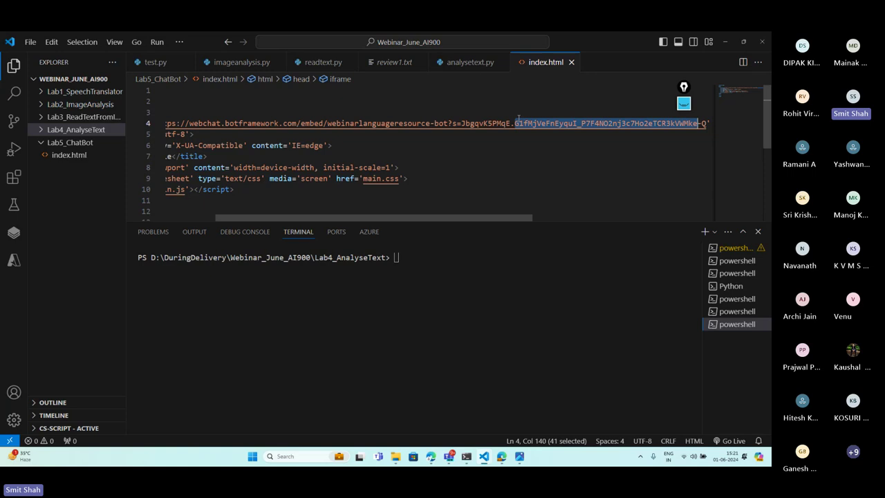
Close the index.html file in the editor and clear the text selection in analysetext.py
click(527, 122)
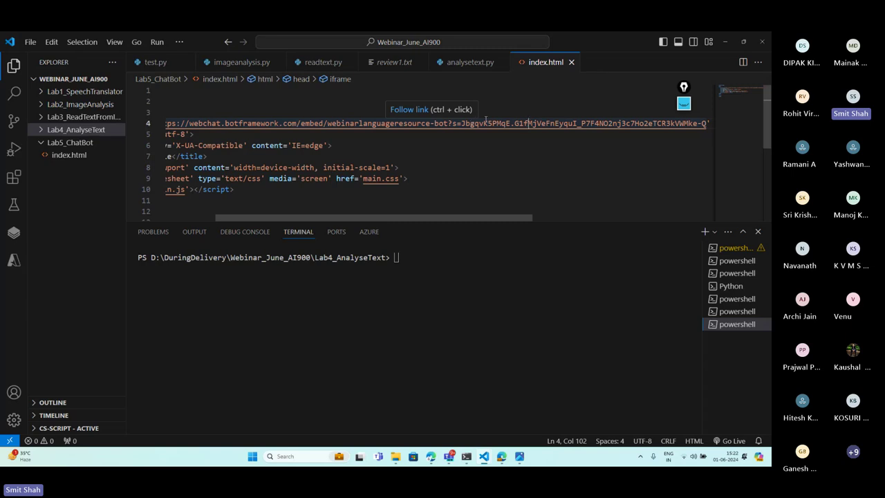
click(570, 62)
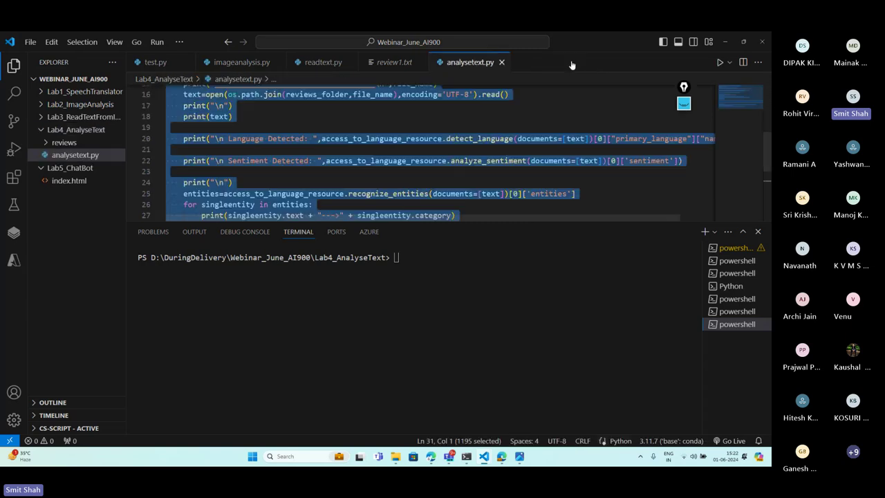
click(509, 170)
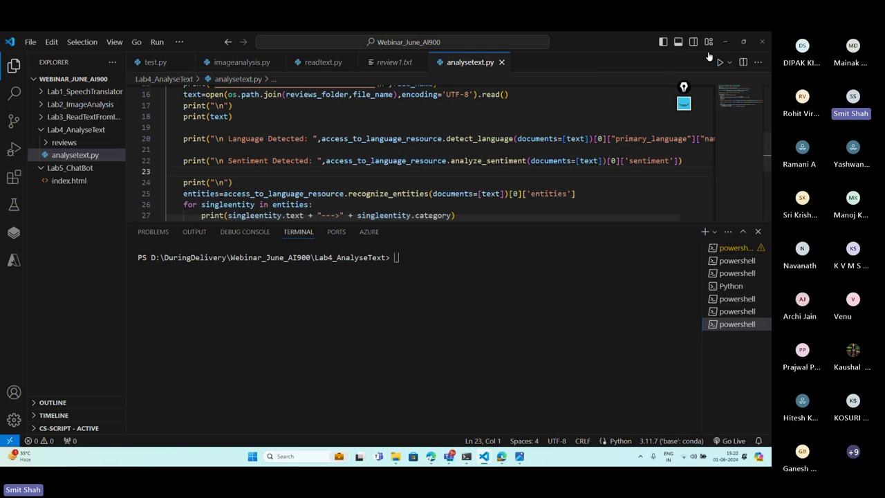
Switch to the browser and view the exam preparation section of the Azure AI Fundamentals certification page on Microsoft Learn
key(alt+Tab)
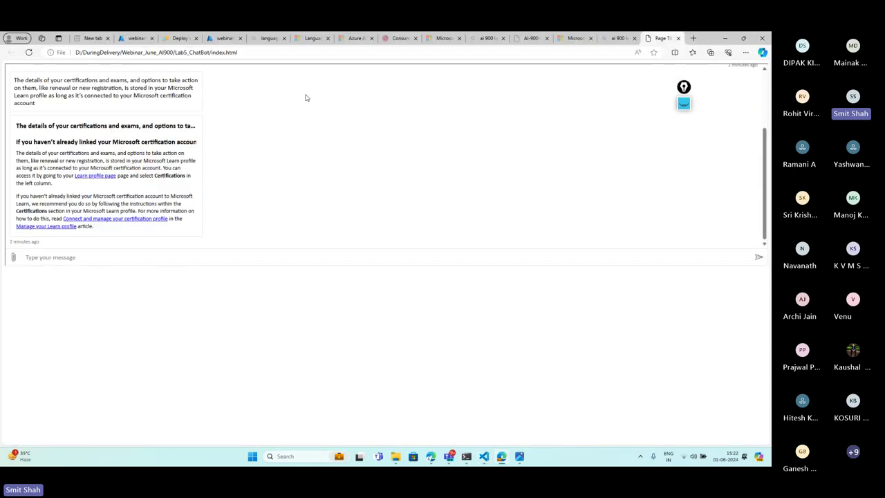
click(307, 38)
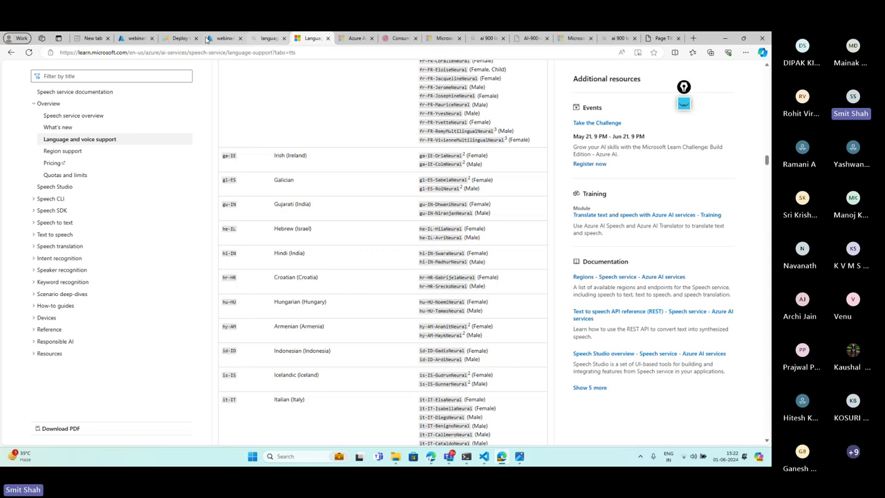
click(268, 38)
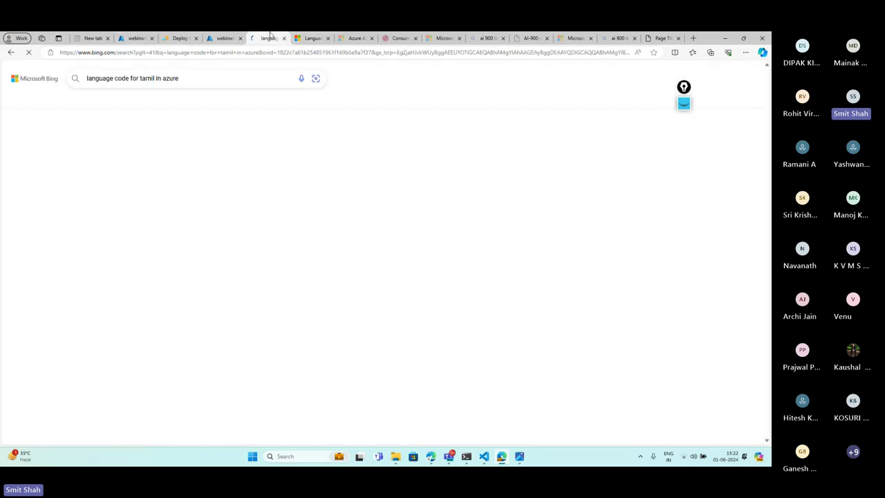
click(574, 38)
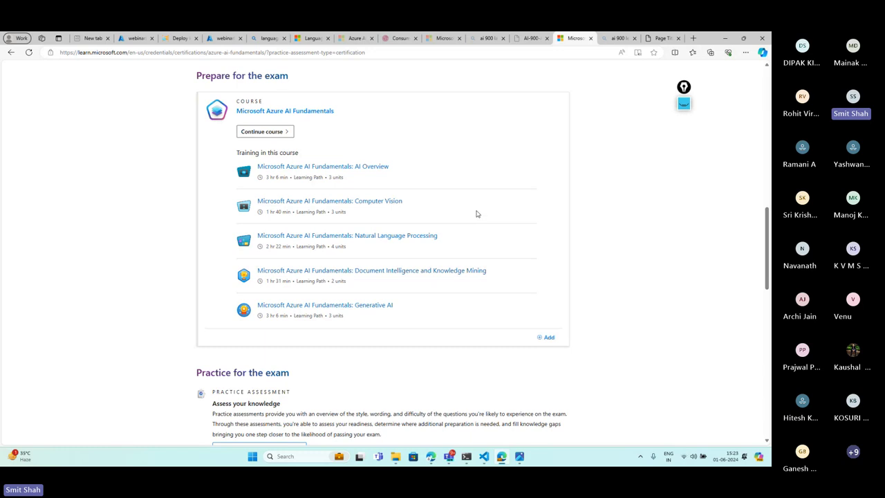
Search the web for "azure ai services", open the Azure AI Services product page and view its list of services
click(93, 38)
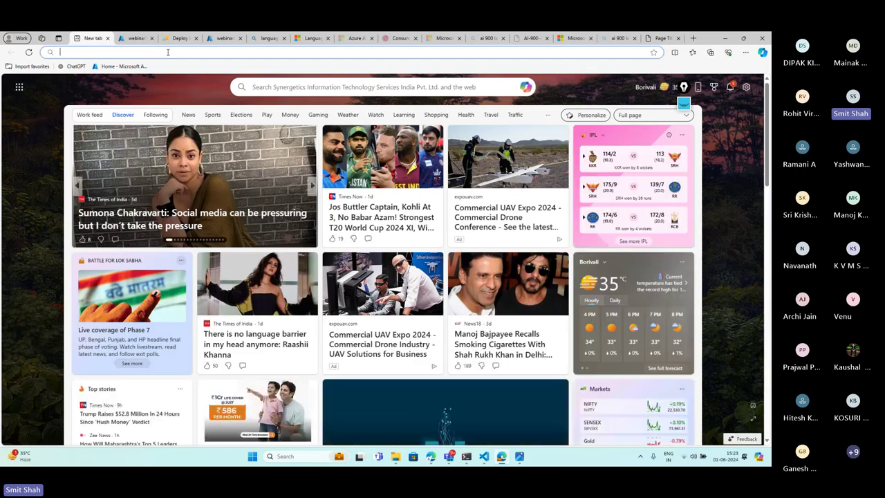
text(az)
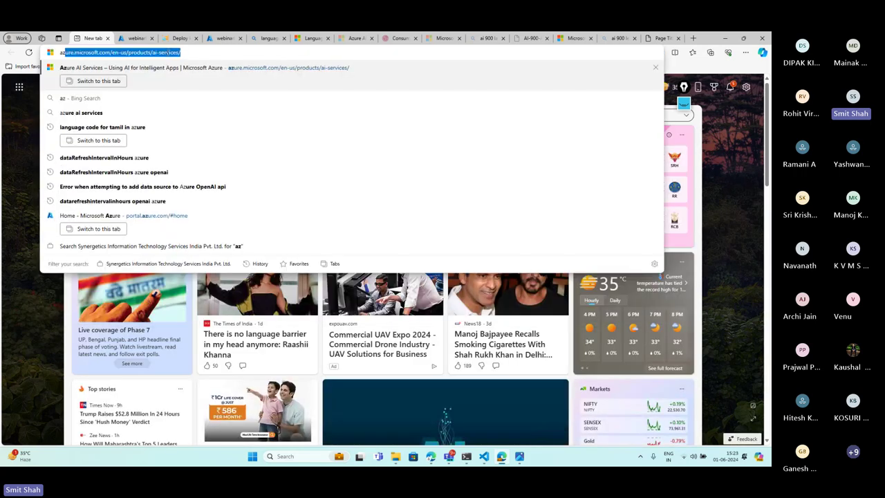
text(ure ai ser)
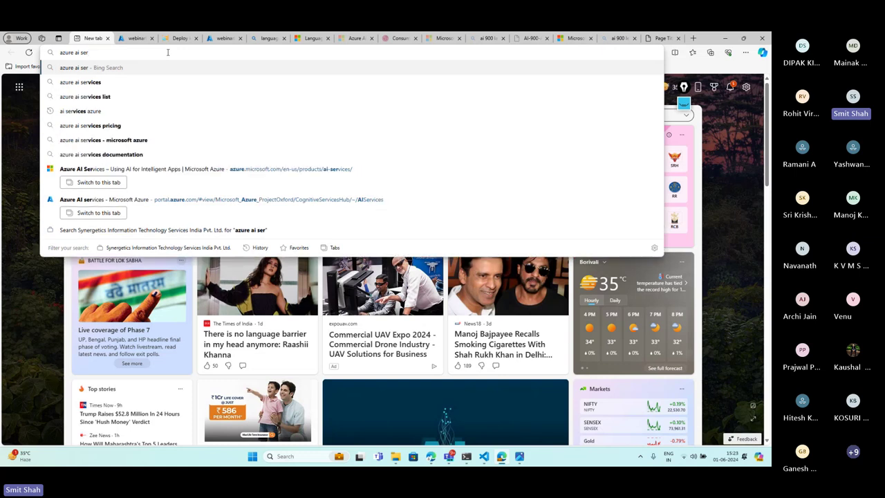
text(vi)
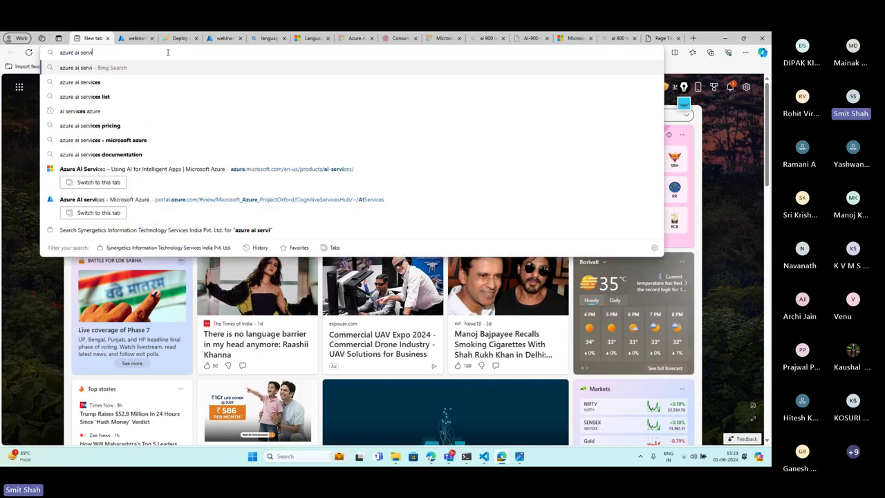
text(ces)
key(Return)
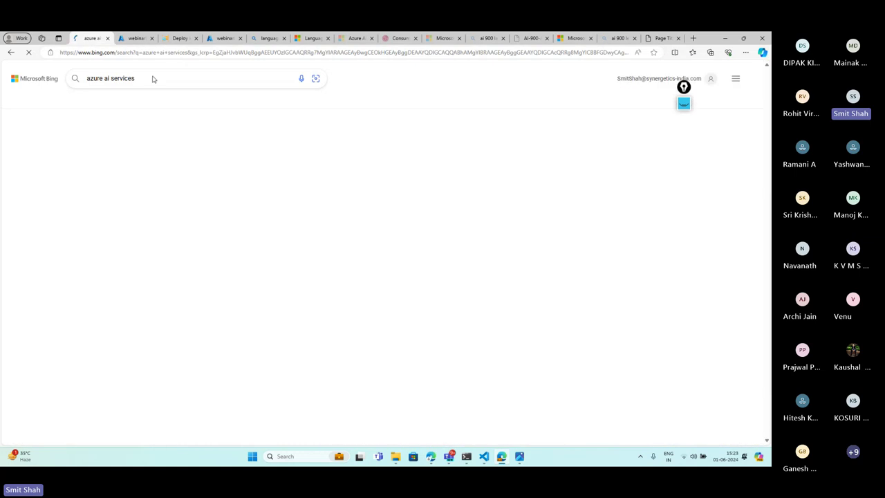
click(175, 153)
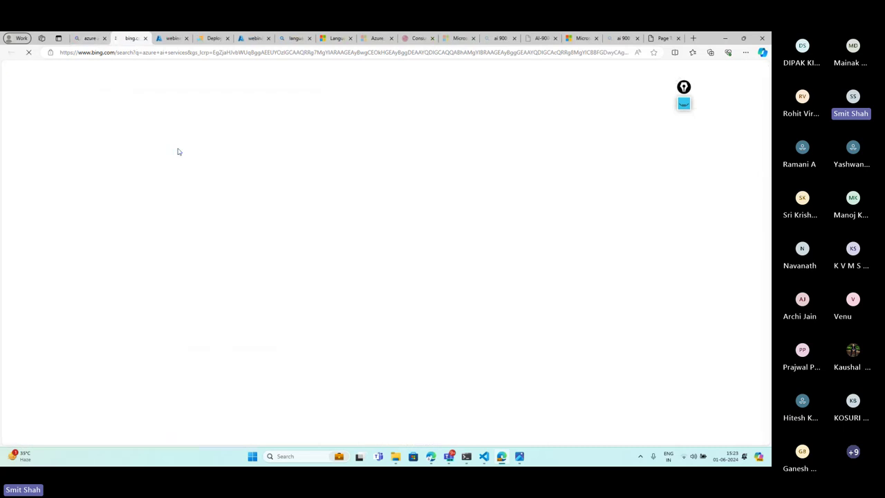
scroll(342, 302, down, 10)
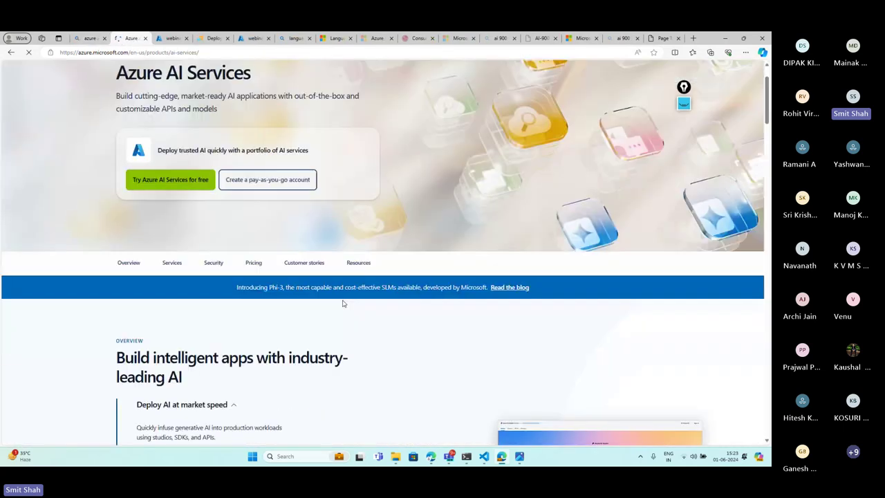
scroll(343, 305, down, 4)
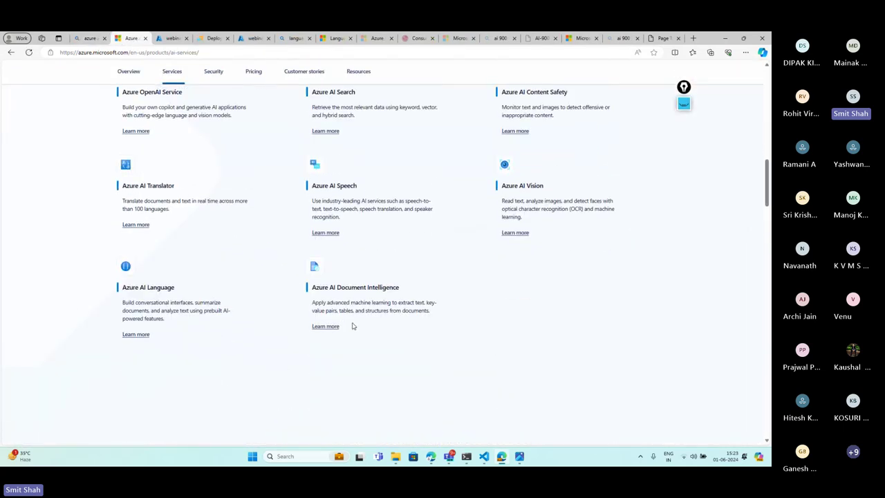
Circle the Document Intelligence, Language, Vision, Speech and Translator descriptions with the annotation pen, and clear the marks
mouse_move(411, 286)
mouse_down()
mouse_move(297, 307)
mouse_move(398, 298)
mouse_up()
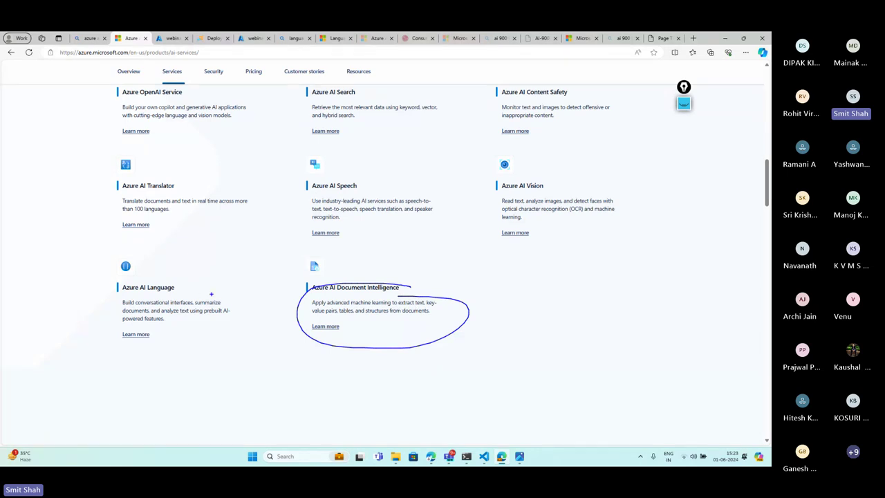
mouse_move(211, 294)
mouse_down()
mouse_move(127, 293)
mouse_move(108, 328)
mouse_move(225, 325)
mouse_move(211, 291)
mouse_move(133, 318)
mouse_move(237, 304)
mouse_move(184, 291)
mouse_up()
key(ctrl+z)
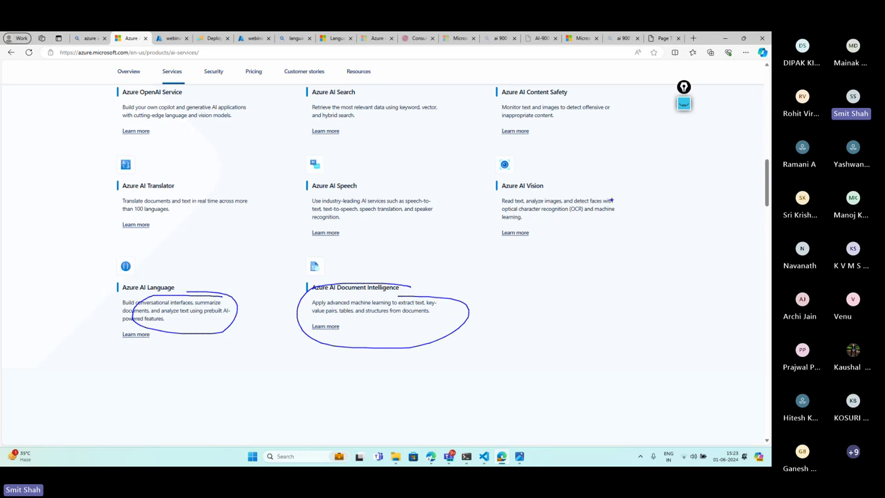
mouse_move(611, 200)
mouse_down()
mouse_move(626, 199)
mouse_move(515, 190)
mouse_move(528, 227)
mouse_move(621, 202)
mouse_up()
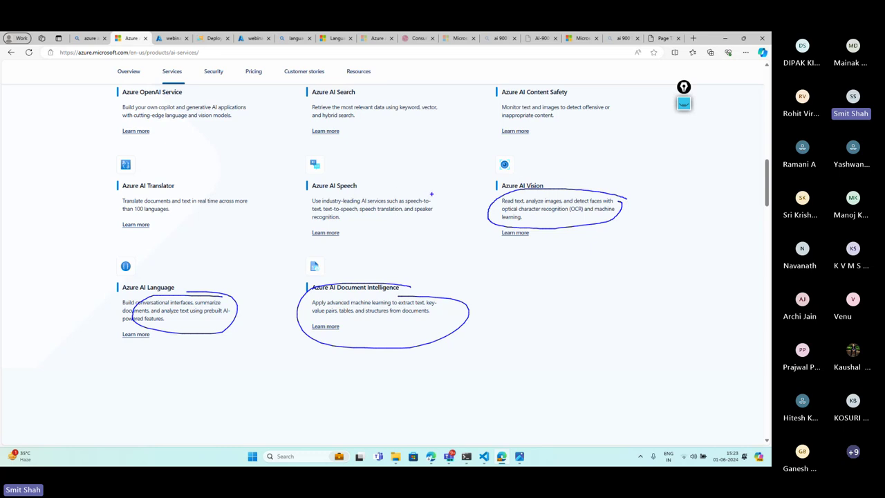
mouse_move(433, 195)
mouse_down()
mouse_move(319, 189)
mouse_move(336, 220)
mouse_move(430, 200)
mouse_up()
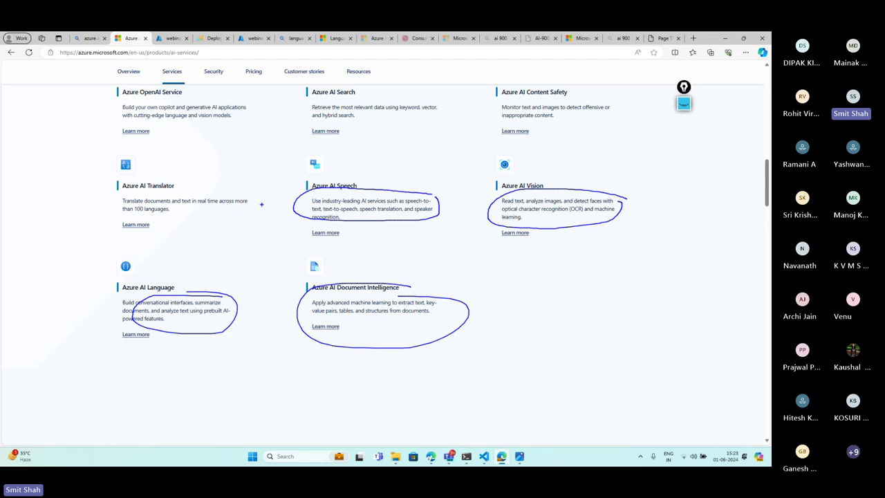
mouse_move(249, 197)
mouse_down()
mouse_move(104, 202)
mouse_move(222, 214)
mouse_move(244, 197)
mouse_up()
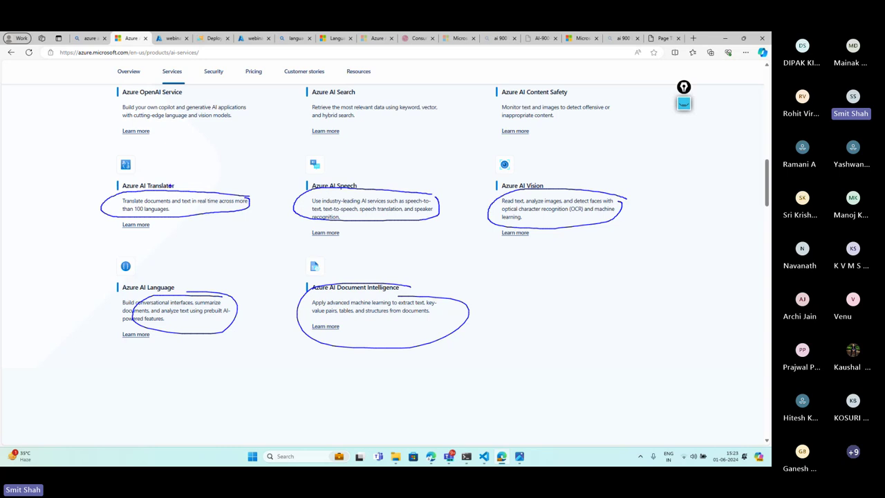
key(Escape)
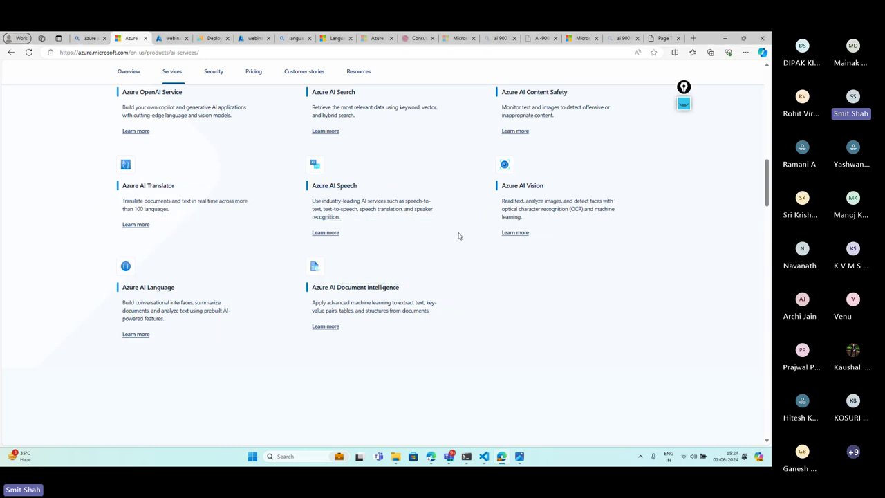
Circle the Azure AI Content Safety and Azure AI Search descriptions in the services list with the annotation pen
scroll(458, 235, up, 3)
key(ctrl+2)
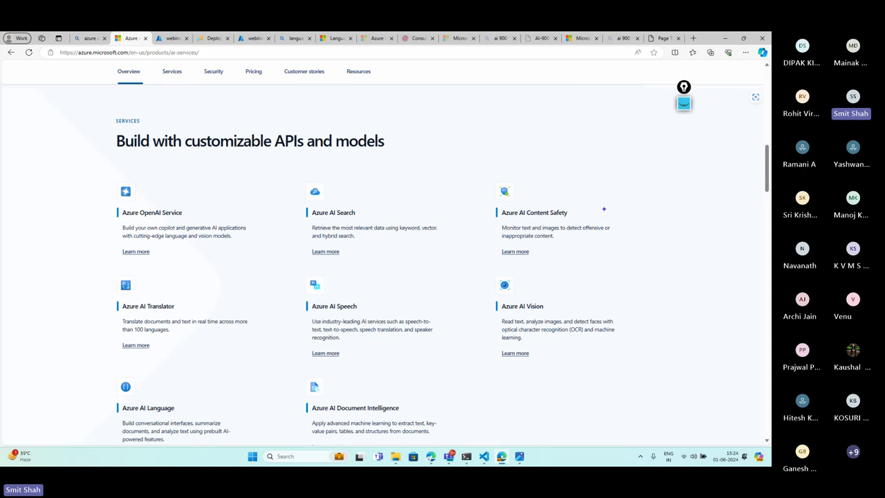
mouse_move(624, 220)
mouse_down()
mouse_move(528, 218)
mouse_move(513, 243)
mouse_move(625, 219)
mouse_up()
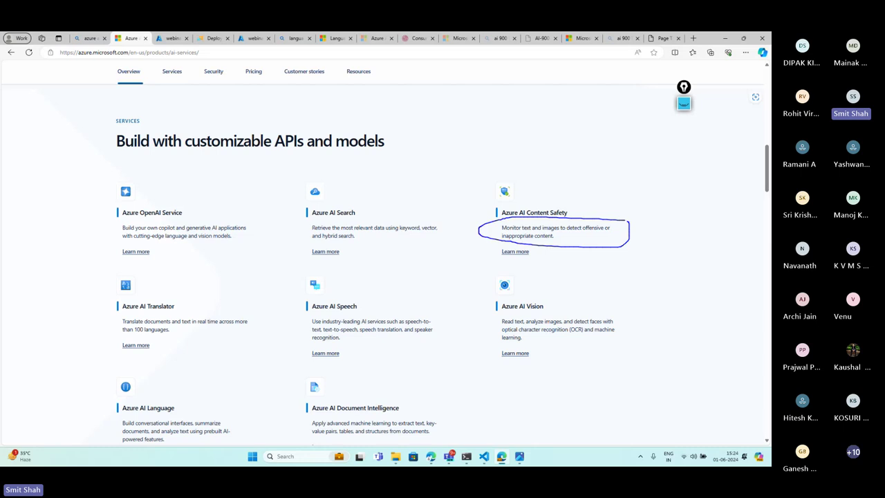
mouse_move(437, 219)
mouse_down()
mouse_move(312, 220)
mouse_move(429, 256)
mouse_move(418, 216)
mouse_up()
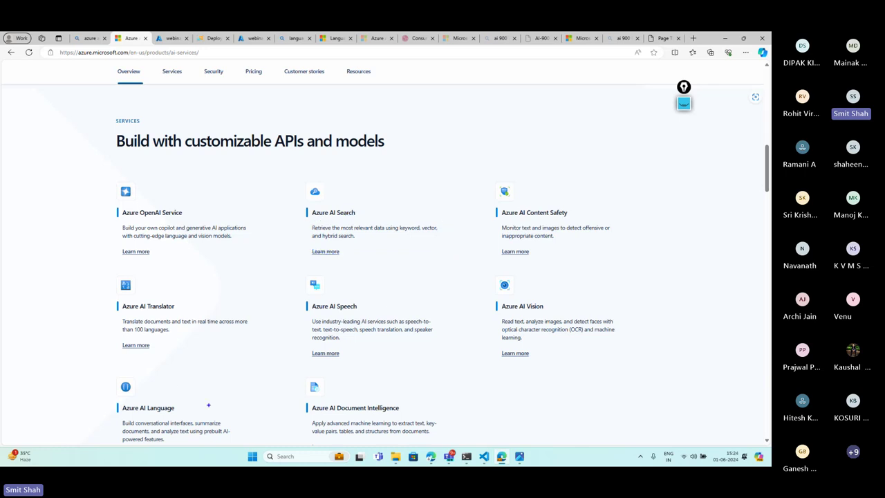
Draw pen marks around the Azure AI Document Intelligence description and undo them
mouse_move(426, 412)
mouse_down()
mouse_move(342, 406)
mouse_move(434, 426)
mouse_move(376, 413)
mouse_up()
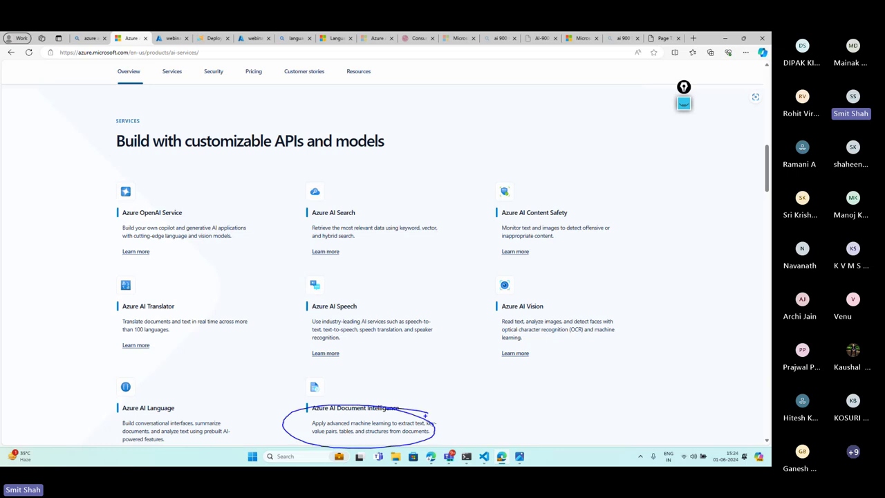
mouse_move(392, 396)
mouse_down()
mouse_move(378, 425)
mouse_move(398, 416)
mouse_up()
key(ctrl+z)
key(ctrl+z)
key(ctrl+z)
key(ctrl+y)
key(ctrl+y)
key(ctrl+y)
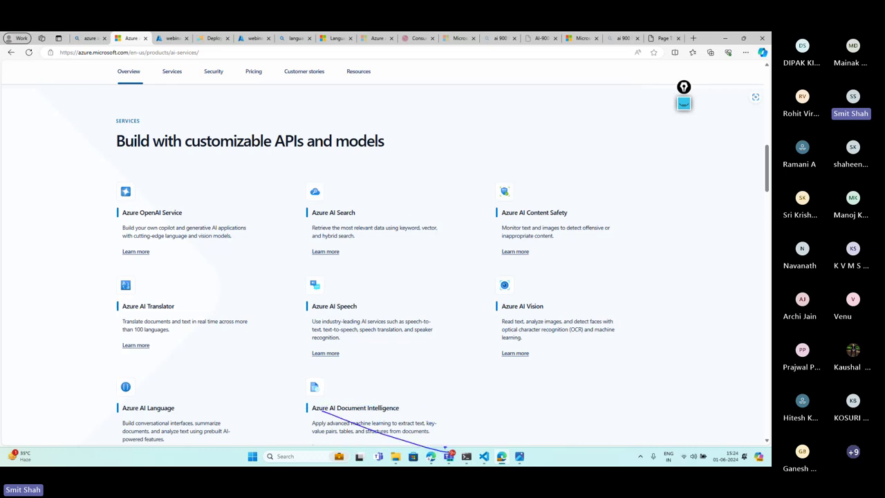
key(ctrl+z)
key(ctrl+z)
key(ctrl+z)
Circle the Azure AI Search, Azure OpenAI Service and Azure AI Speech entries one after another, clearing each mark
mouse_move(375, 191)
mouse_down()
mouse_move(351, 190)
mouse_move(386, 194)
mouse_up()
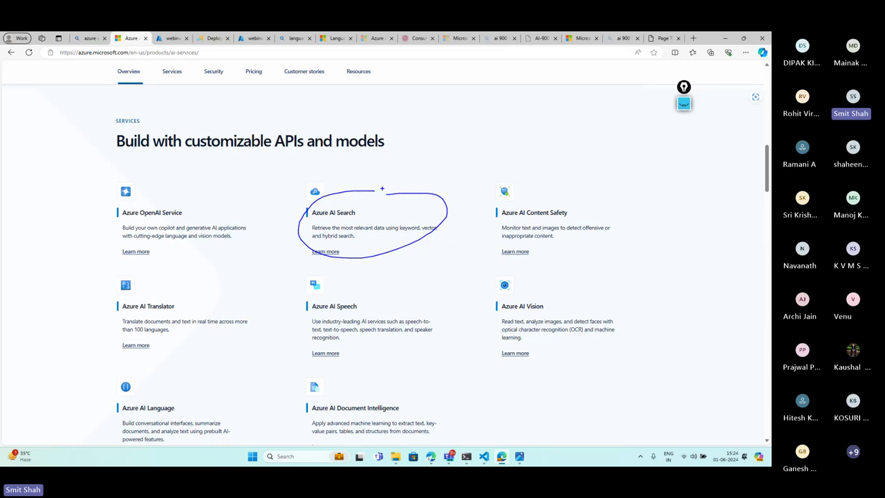
key(Escape)
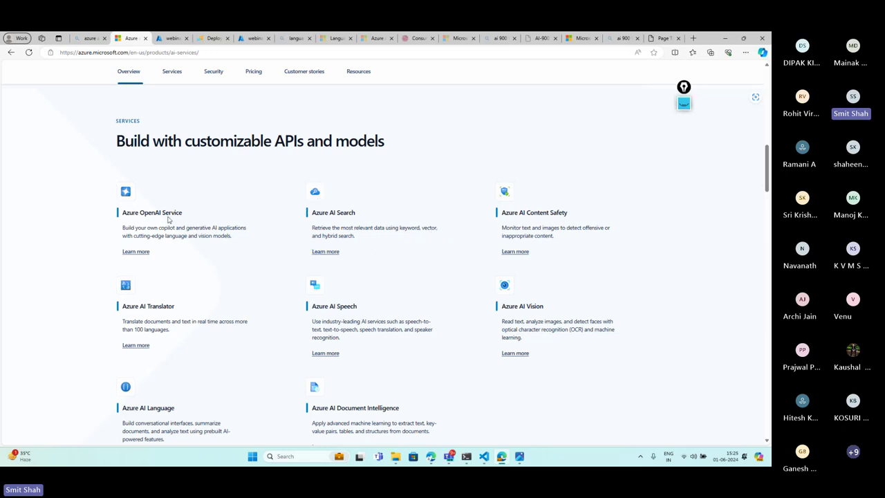
mouse_move(201, 207)
mouse_down()
mouse_move(113, 243)
mouse_move(201, 206)
mouse_up()
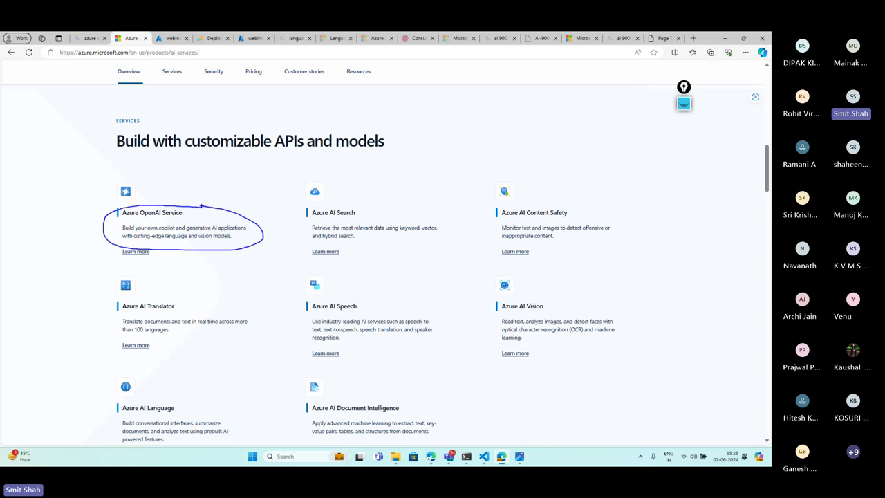
key(e)
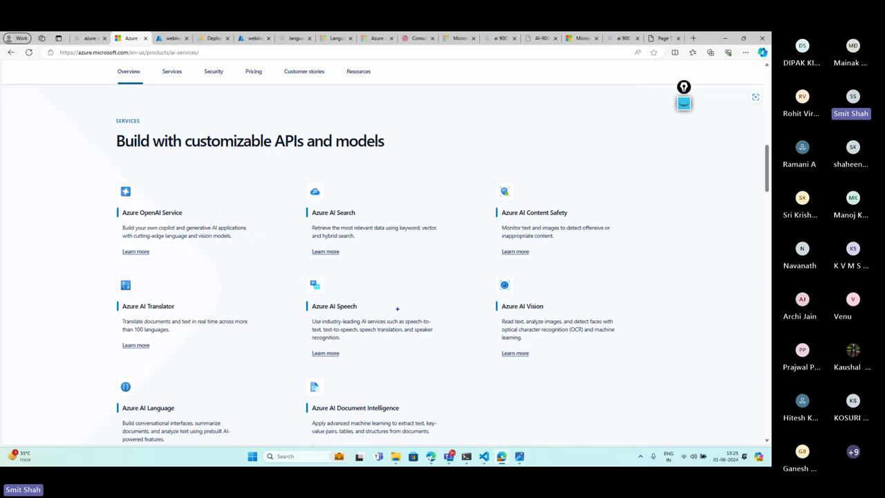
mouse_move(407, 303)
mouse_down()
mouse_move(312, 302)
mouse_move(412, 331)
mouse_move(389, 305)
mouse_up()
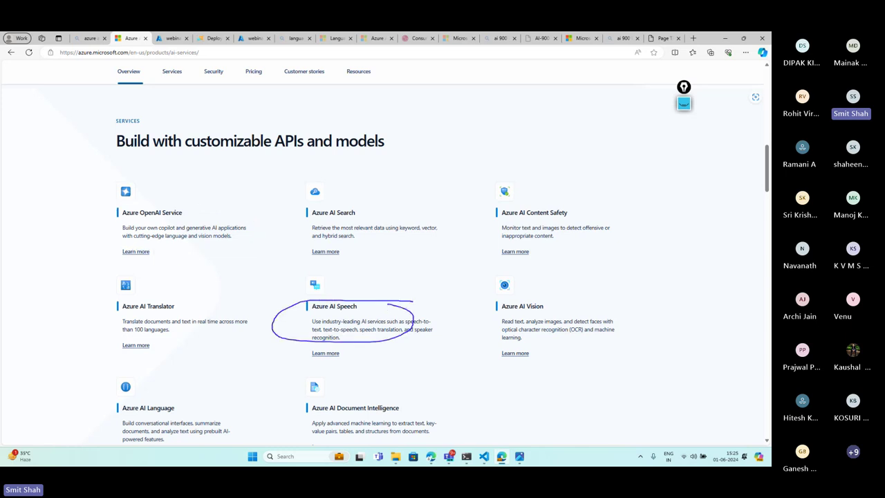
key(Escape)
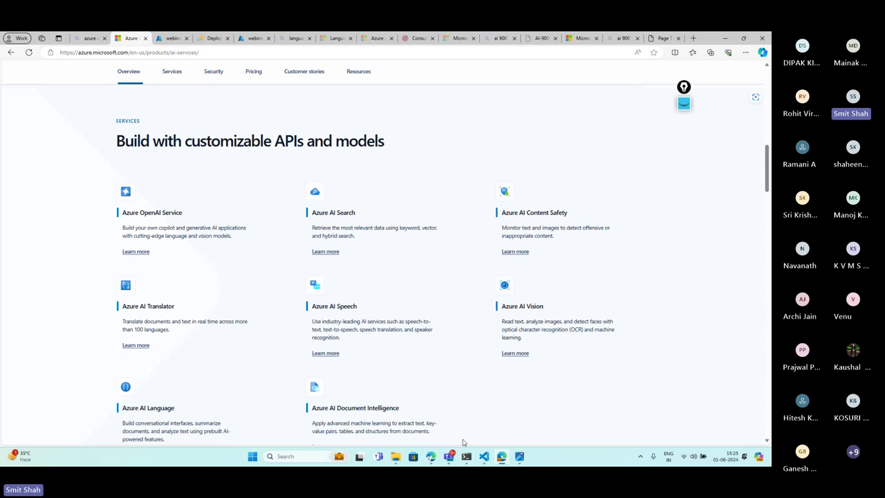
Copy the whole test.py speech translator code from Visual Studio Code, including the resource key, and send it in the Teams meeting chat
mouse_move(483, 457)
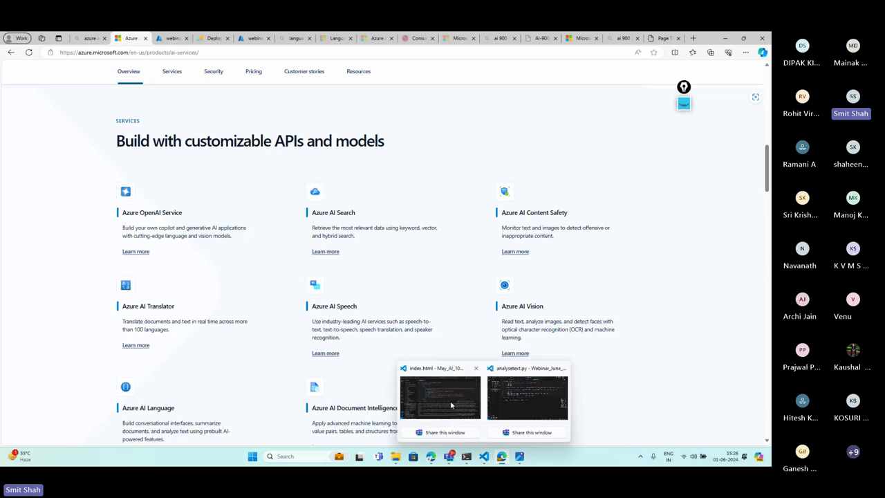
click(527, 397)
click(156, 61)
click(293, 141)
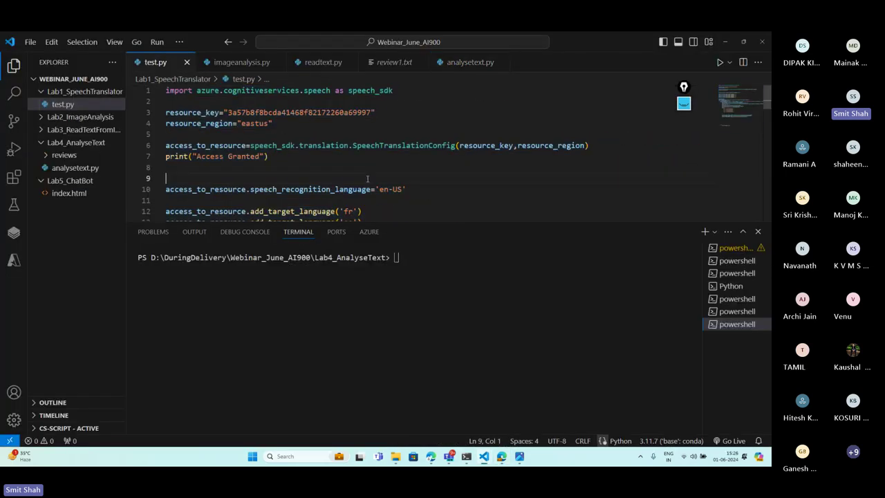
key(ctrl+a)
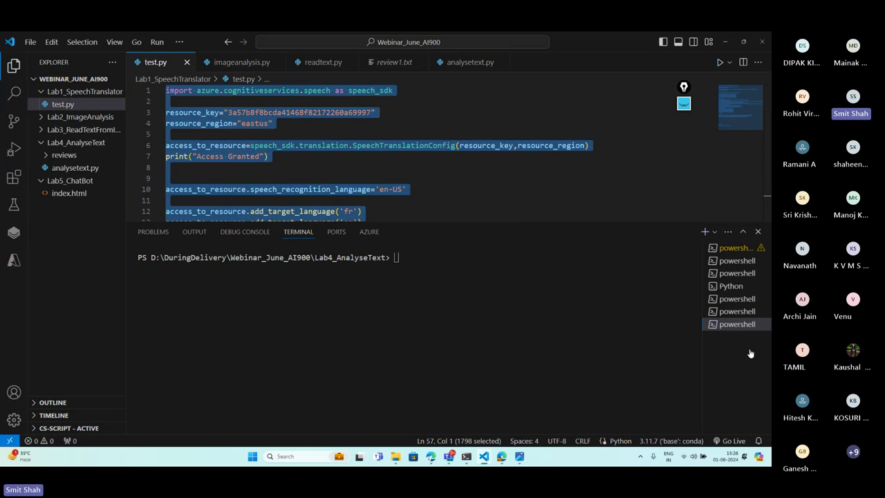
key(alt+Tab)
click(600, 345)
key(ctrl+v)
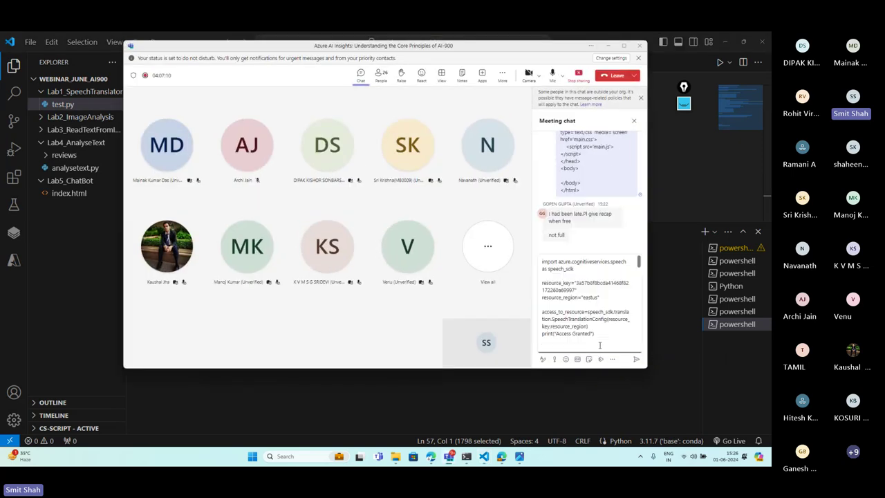
key(Return)
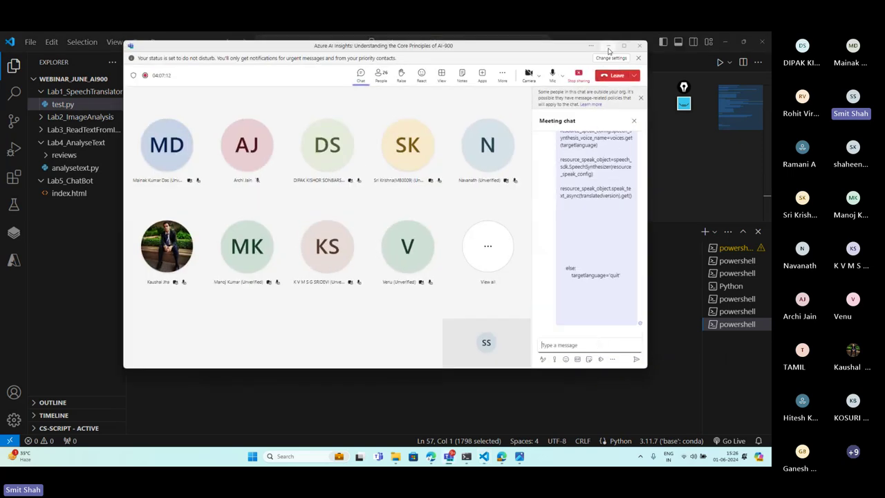
key(alt+Tab)
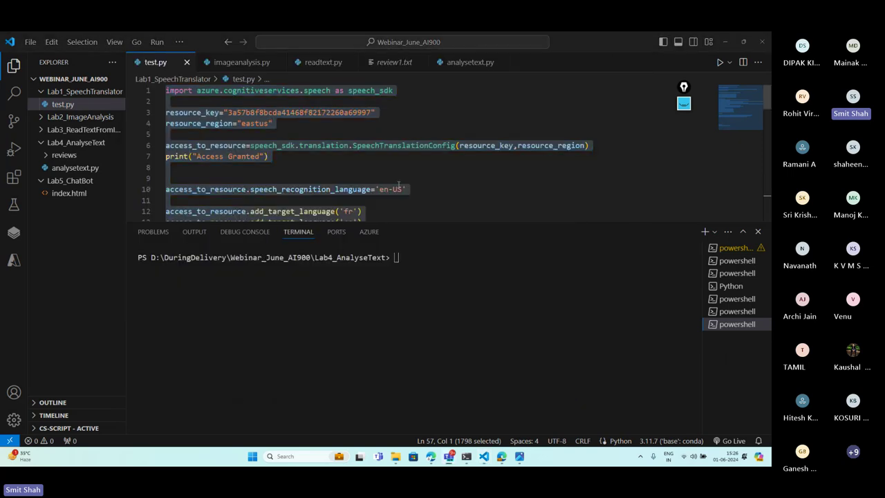
click(722, 47)
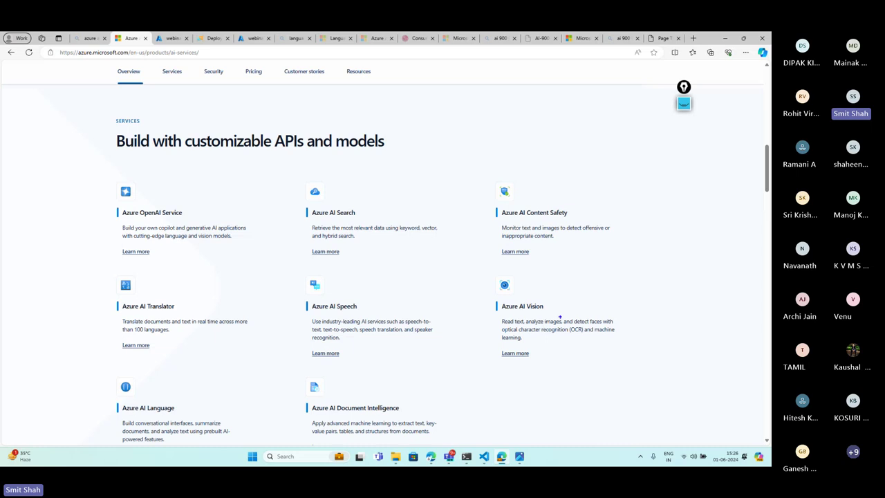
Mark the Azure AI Vision service and send the whole imageanalysis.py code, including the resource key, in the Teams meeting chat
mouse_move(490, 307)
mouse_down()
mouse_move(587, 298)
mouse_move(632, 335)
mouse_move(572, 281)
mouse_up()
mouse_move(558, 316)
mouse_down()
mouse_move(551, 325)
mouse_move(559, 316)
mouse_up()
mouse_move(484, 456)
click(531, 394)
click(242, 63)
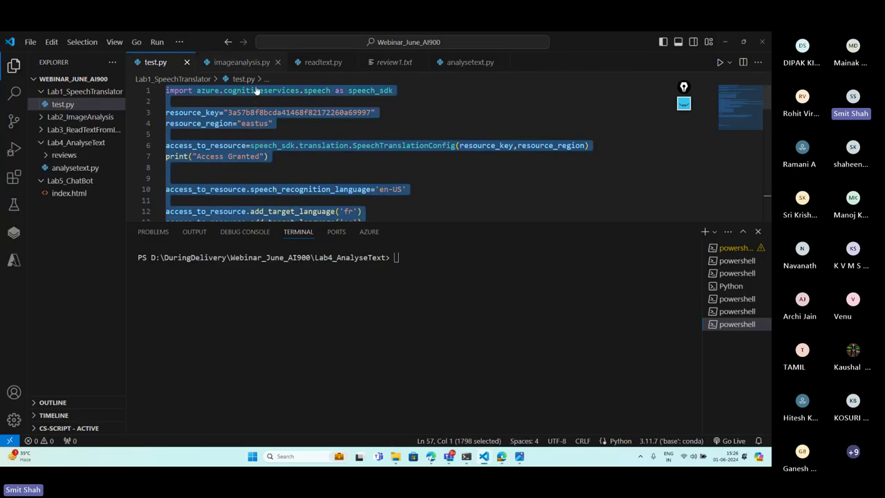
key(ctrl+a)
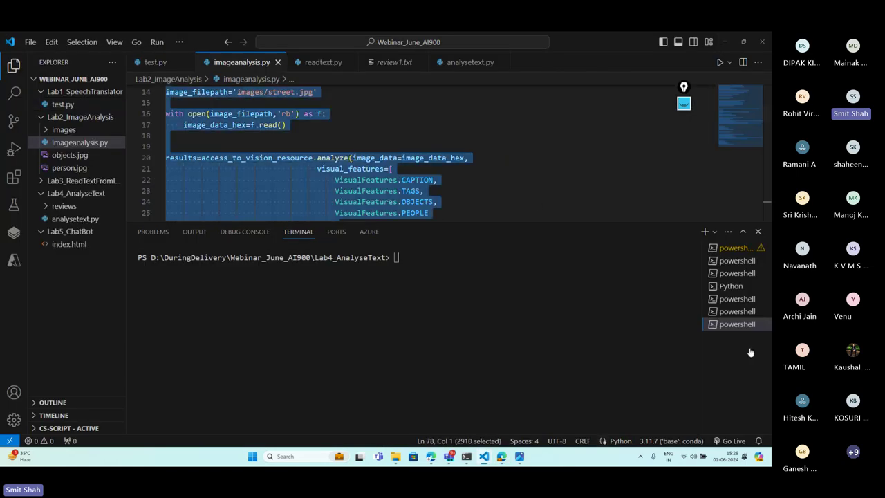
key(ctrl+c)
key(alt+Tab)
click(605, 343)
key(ctrl+v)
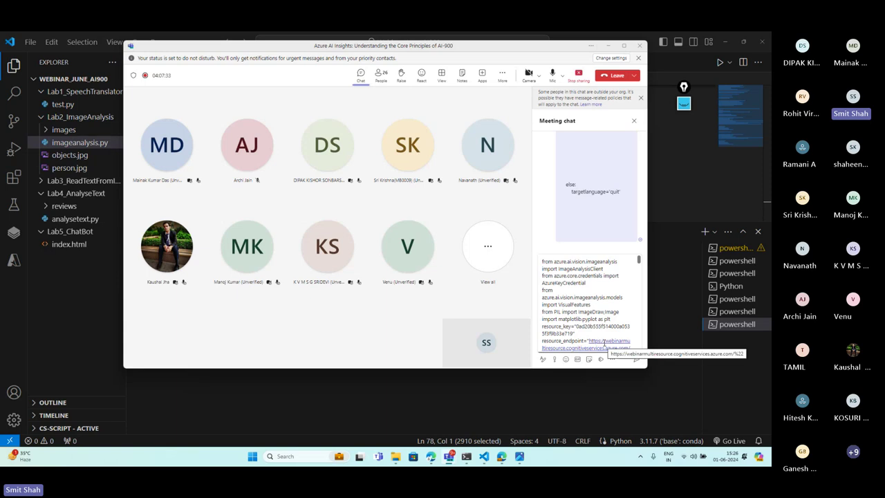
key(Return)
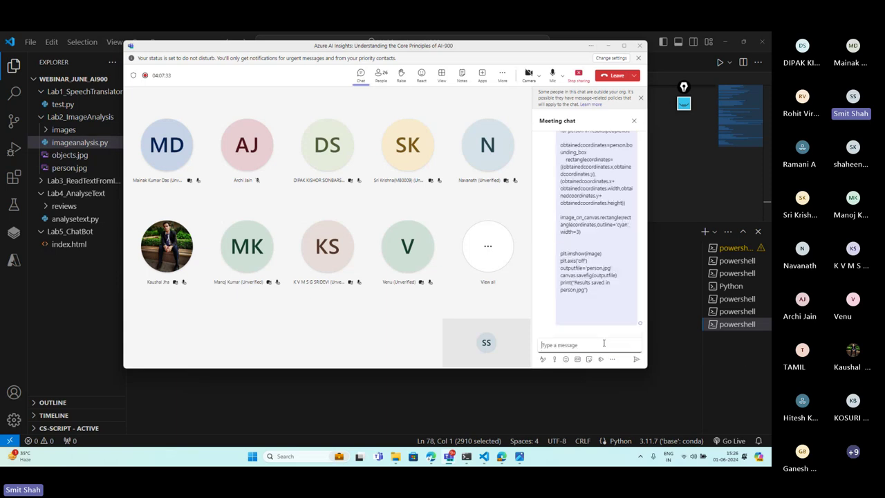
click(607, 46)
key(alt+Tab)
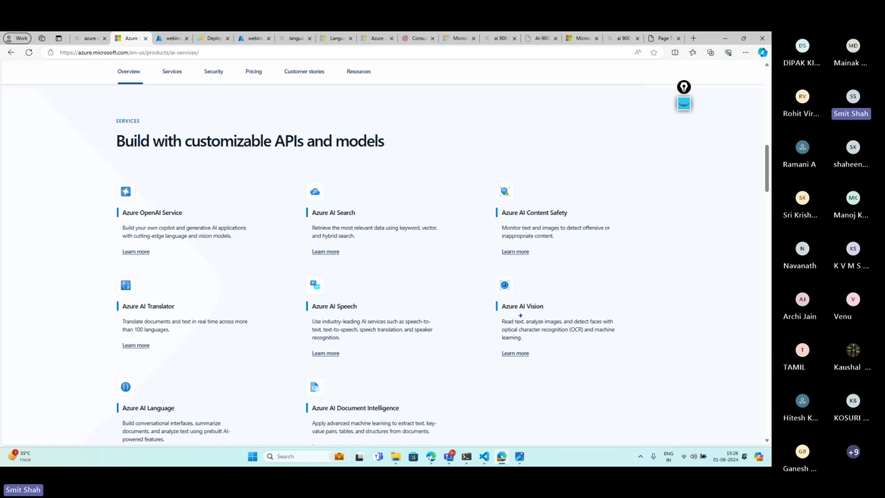
Mark Azure AI Vision's text reading, send the readtext.py code with its resource key in the Teams meeting chat, and return to the services list
drag(524, 319, 499, 321)
mouse_move(483, 455)
click(505, 415)
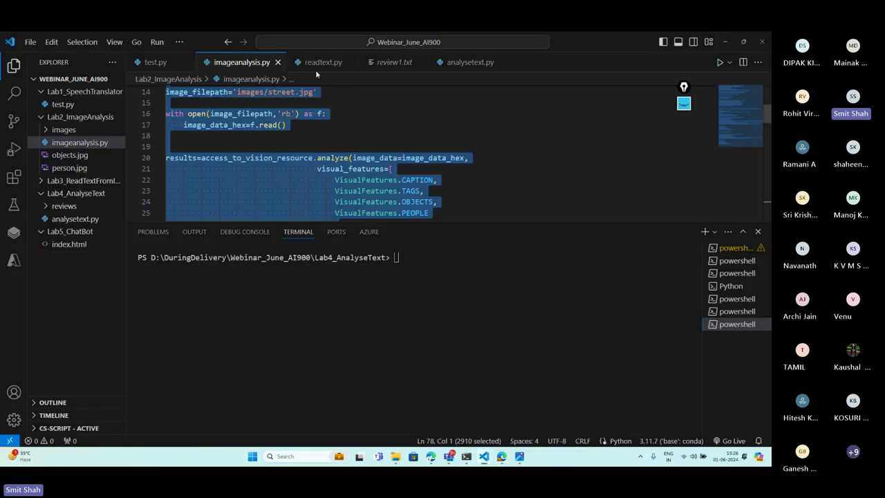
click(319, 62)
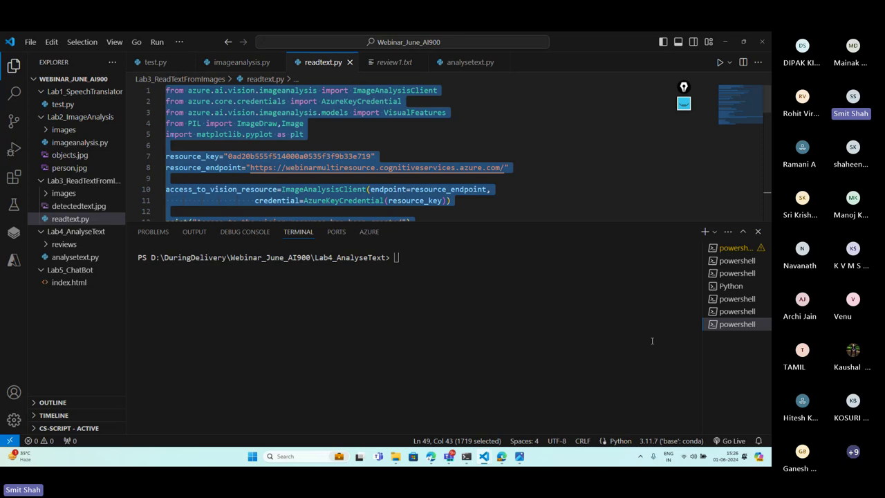
key(alt+Tab)
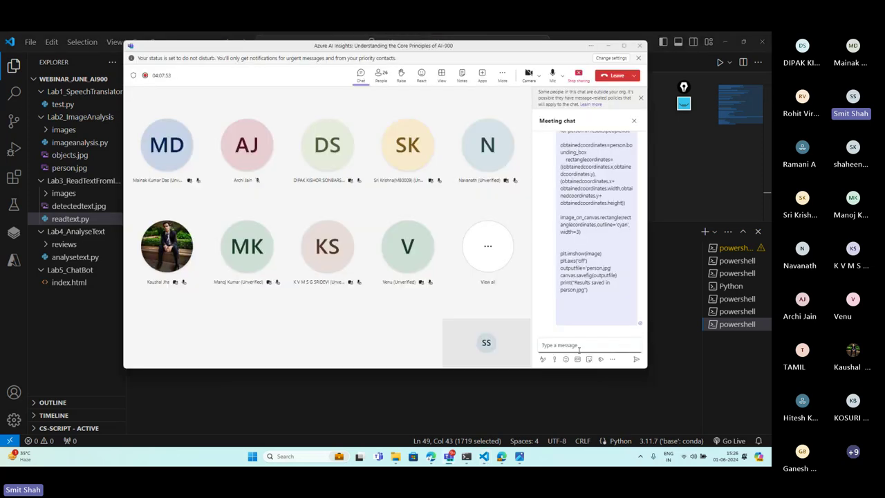
key(ctrl+v)
key(Return)
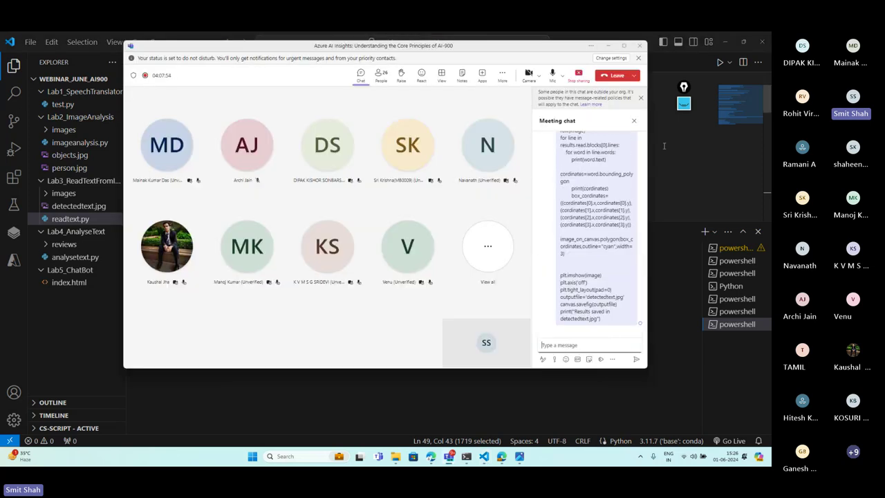
click(606, 45)
click(725, 42)
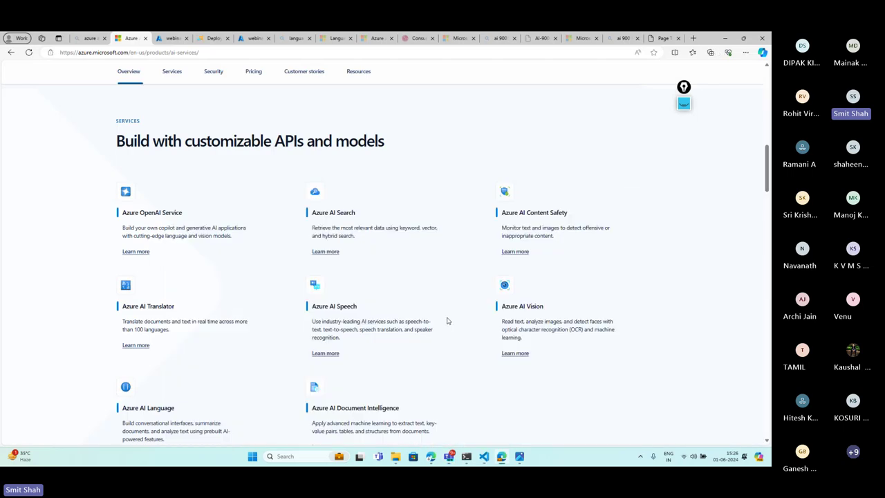
scroll(345, 351, down, 2)
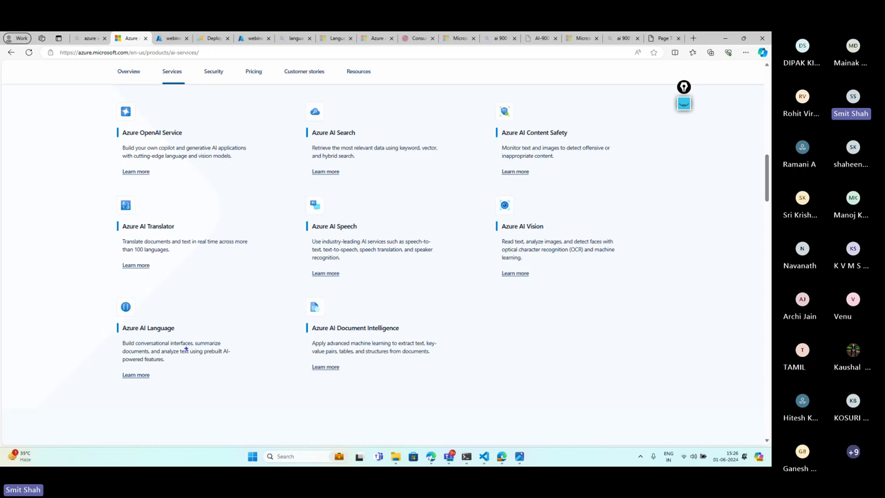
Point out Azure AI Language's text analysis, send the whole analysetext.py code with its resource key in the Teams meeting chat, and return to the services list
drag(185, 349, 186, 349)
mouse_move(483, 457)
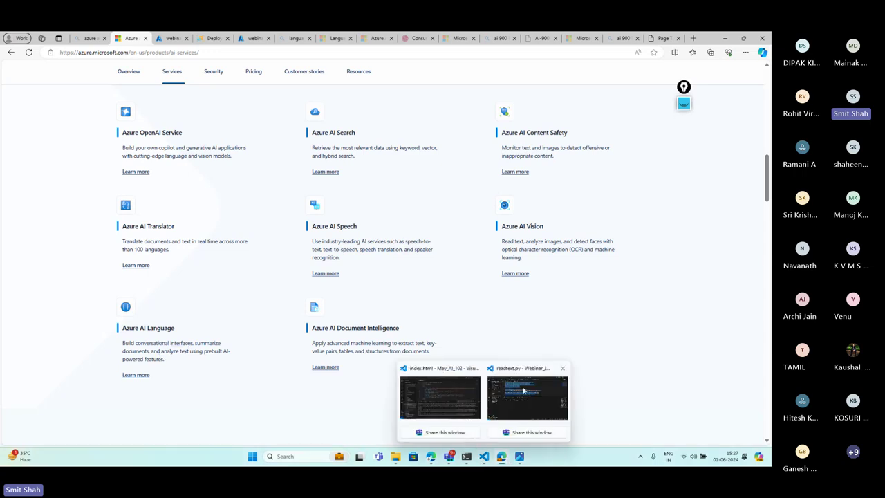
click(523, 391)
click(462, 63)
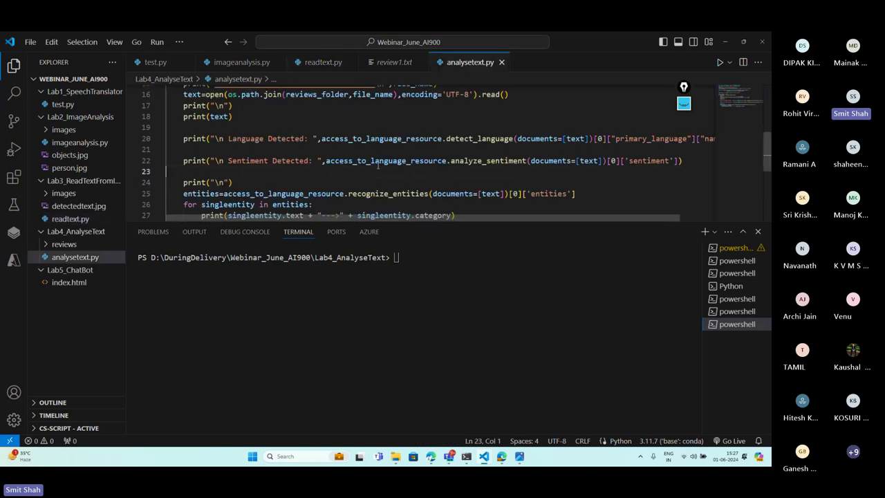
key(ctrl+a)
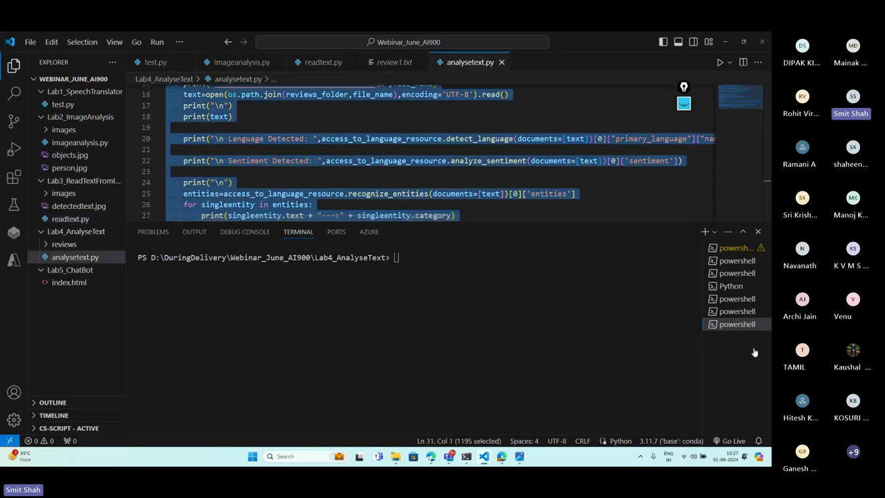
key(ctrl+c)
key(alt+Tab)
click(579, 343)
key(ctrl+v)
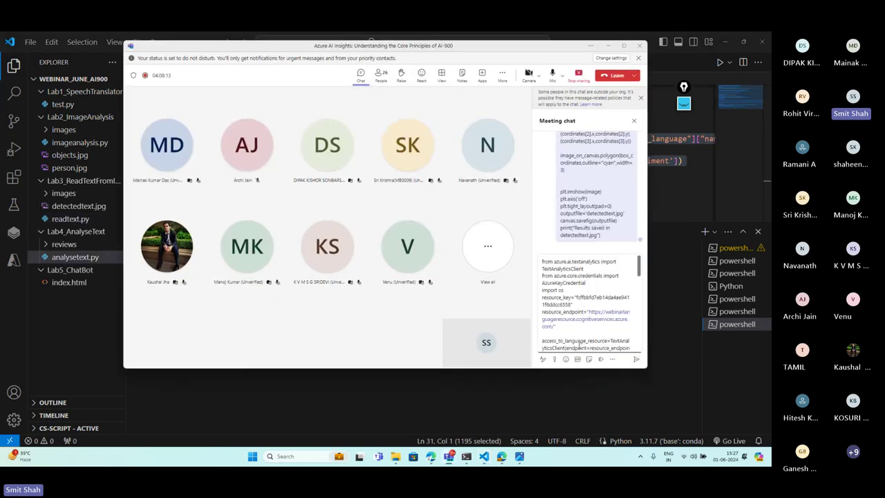
key(Return)
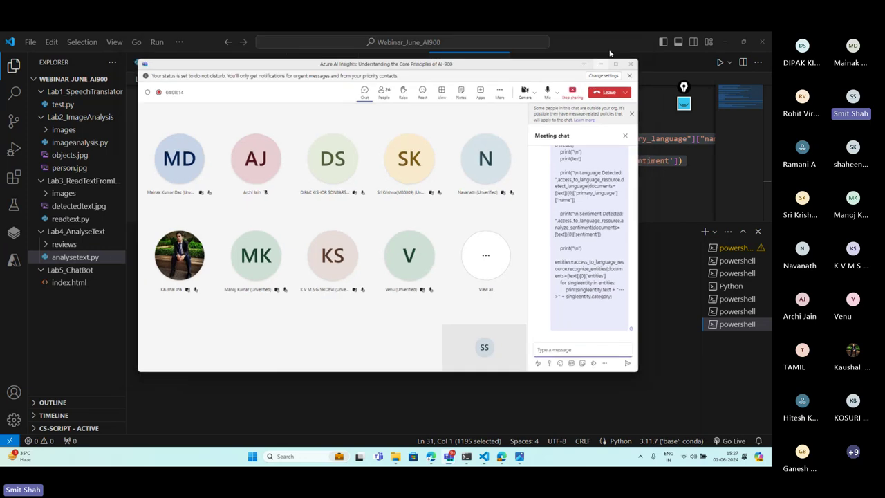
key(alt+Tab)
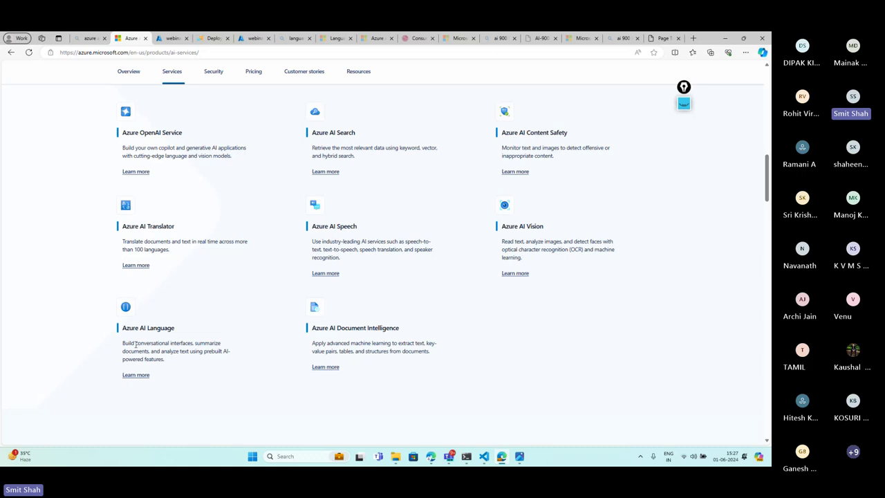
Highlight "conversational interfaces" under Azure AI Language, send the Lab5_ChatBot index.html code with its bot secret in the Teams meeting chat, and return to the services list
drag(142, 344, 194, 343)
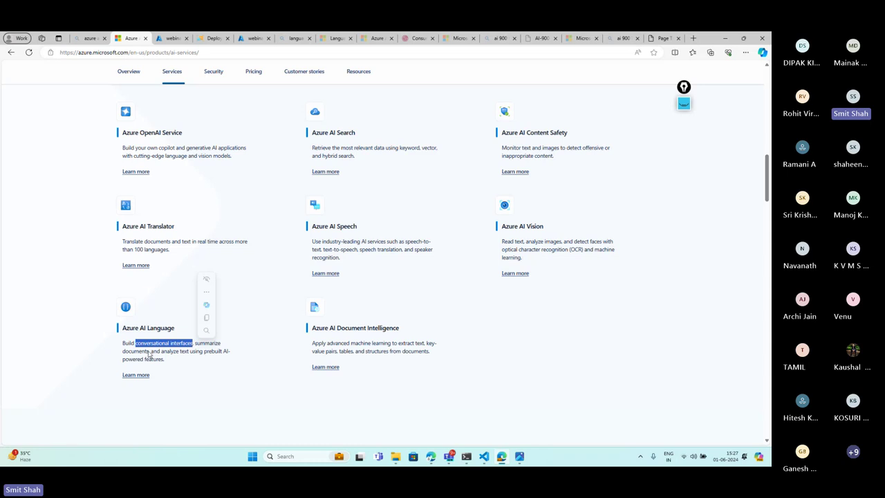
mouse_move(484, 456)
click(528, 397)
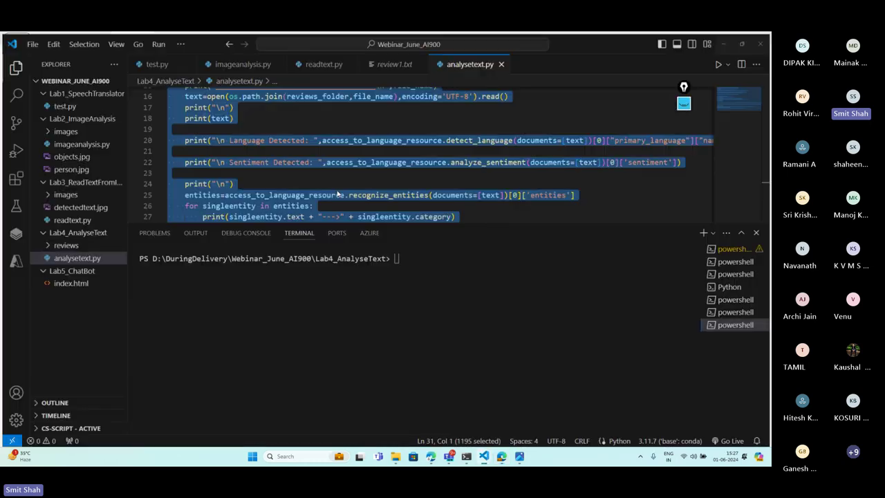
click(66, 282)
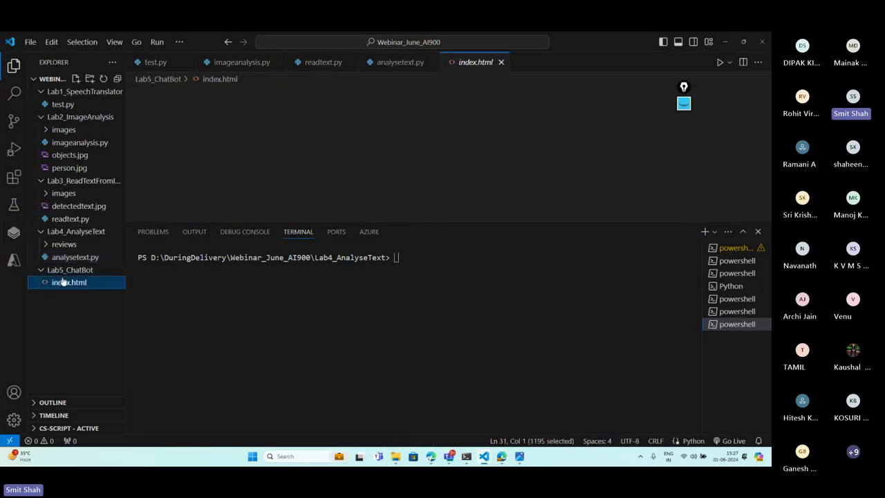
triple_click(338, 123)
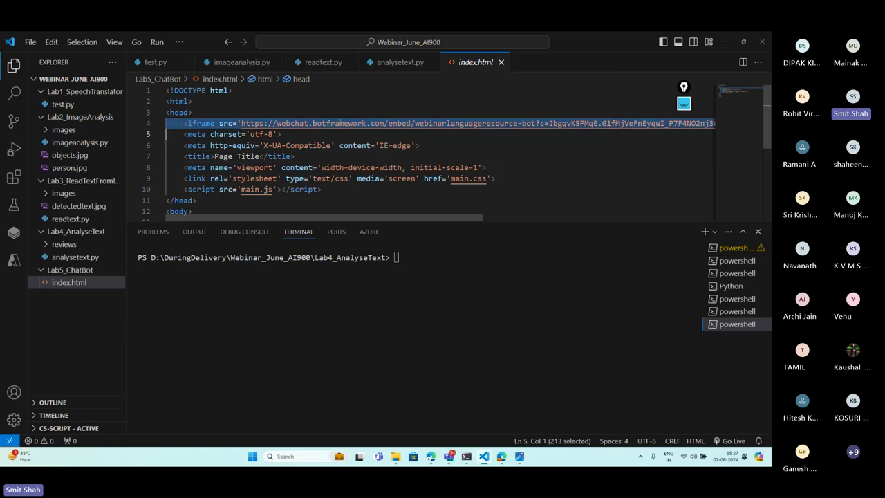
double_click(339, 123)
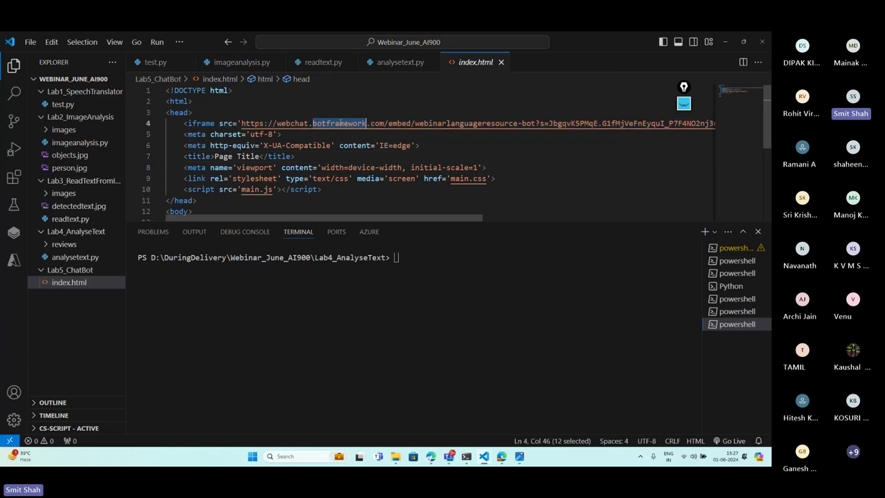
click(344, 147)
key(ctrl+a)
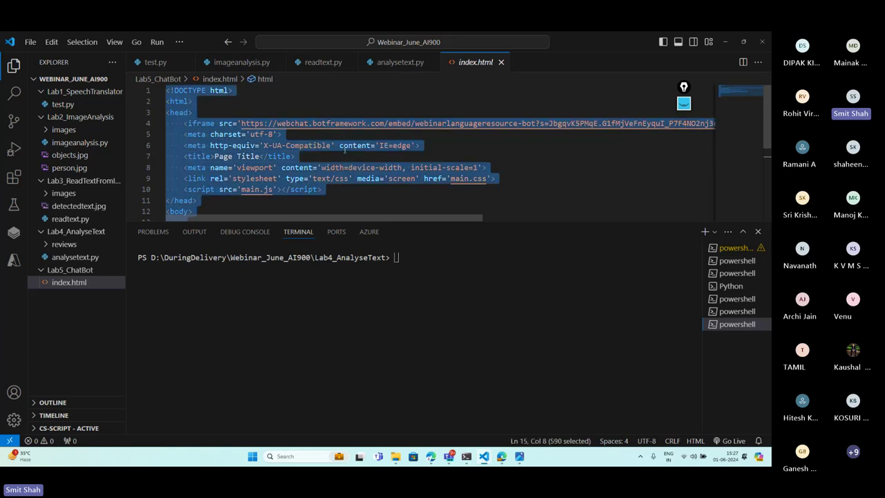
click(750, 358)
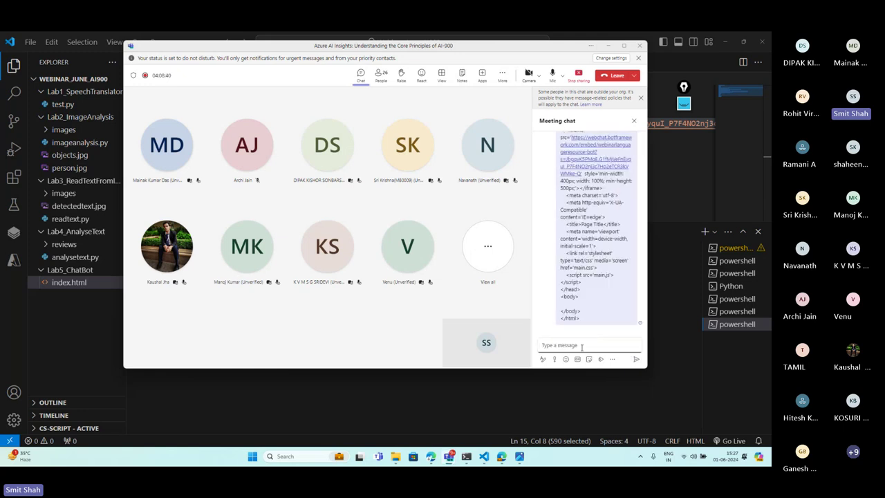
click(608, 45)
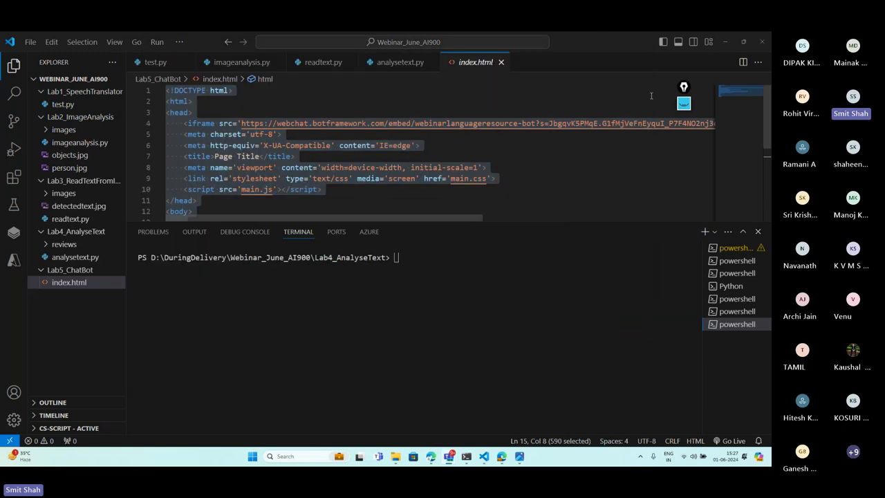
click(724, 43)
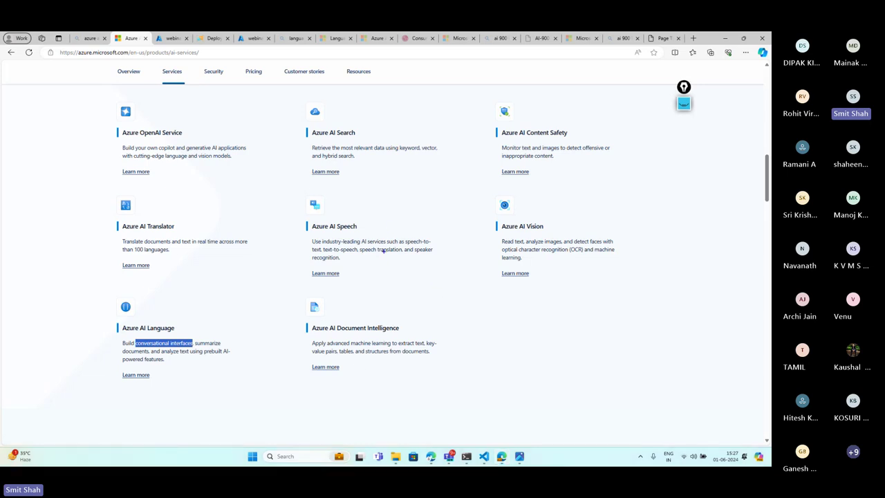
Circle the Azure AI Speech, Azure AI Vision and Azure AI Language entries twice and clear the marks
mouse_move(391, 226)
mouse_down()
mouse_move(293, 233)
mouse_move(391, 223)
mouse_up()
mouse_move(586, 211)
mouse_down()
mouse_move(636, 223)
mouse_move(603, 222)
mouse_up()
mouse_move(194, 330)
mouse_down()
mouse_move(184, 327)
mouse_move(226, 350)
mouse_move(189, 331)
mouse_up()
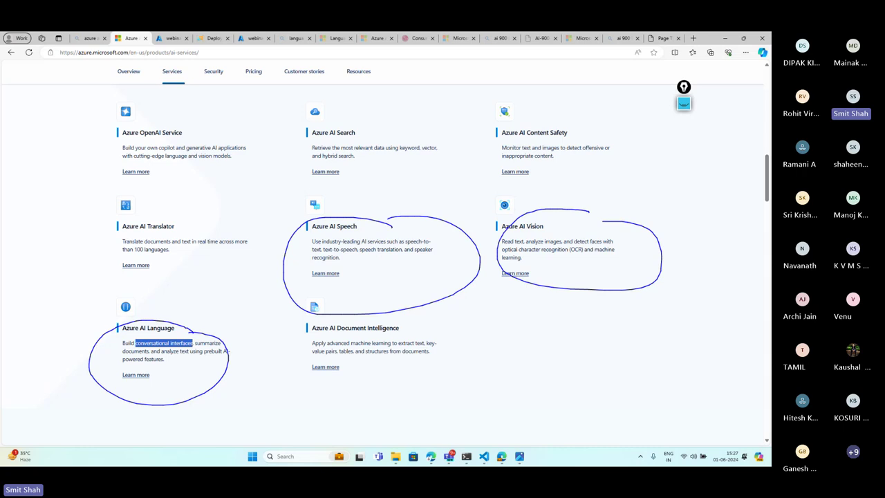
drag(379, 192, 379, 211)
mouse_move(592, 192)
mouse_down()
mouse_move(593, 203)
mouse_move(615, 203)
mouse_up()
mouse_move(184, 314)
mouse_down()
mouse_move(186, 323)
mouse_move(199, 320)
mouse_up()
key(Escape)
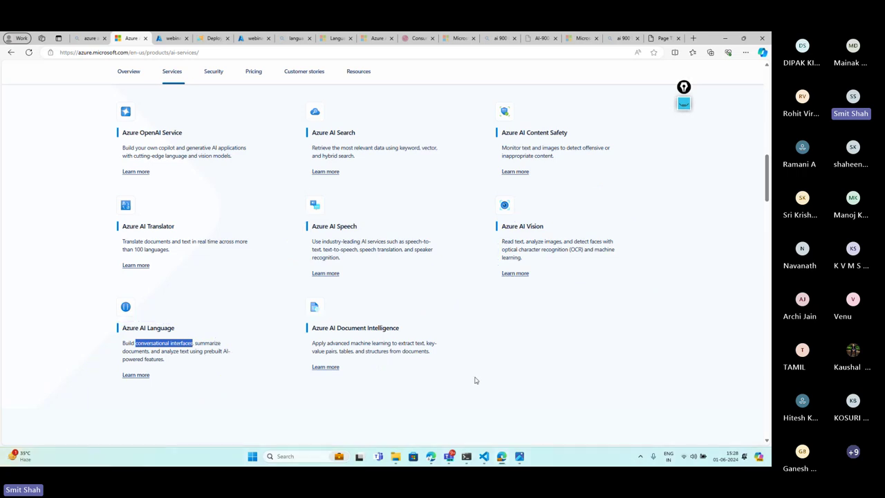
Search Windows for "clock" and open the Clock app
click(308, 456)
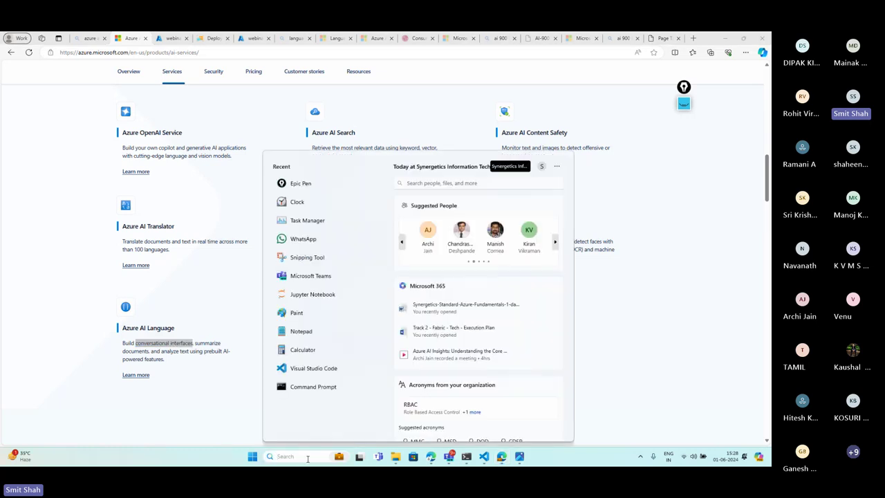
text(clock)
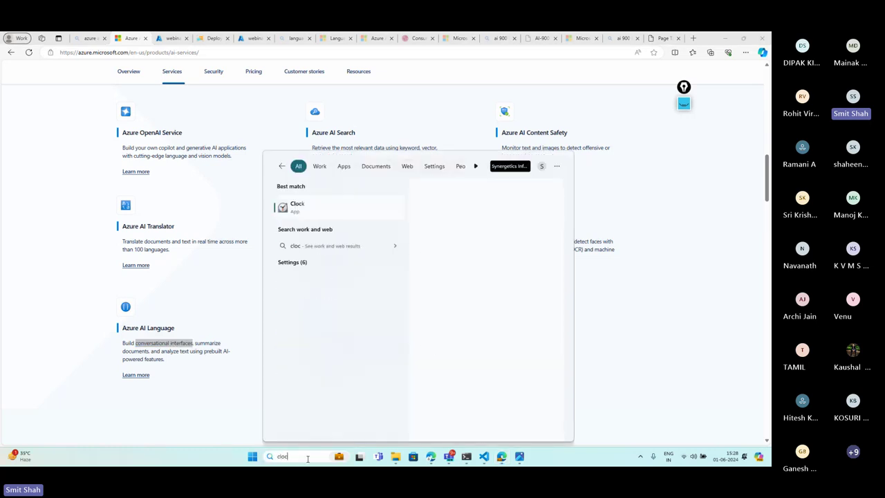
click(336, 209)
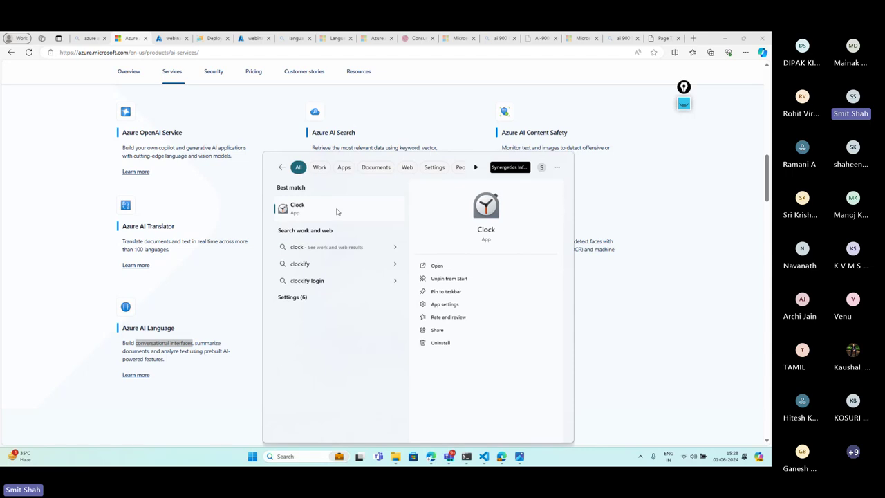
In the Clock app, set the 3 min timer to 00:12:00 and start it in the expanded view
click(362, 129)
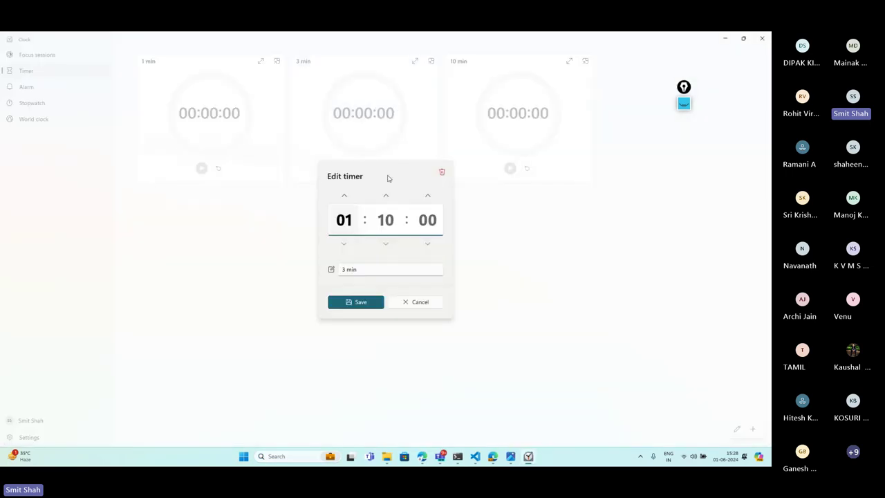
click(345, 245)
click(386, 196)
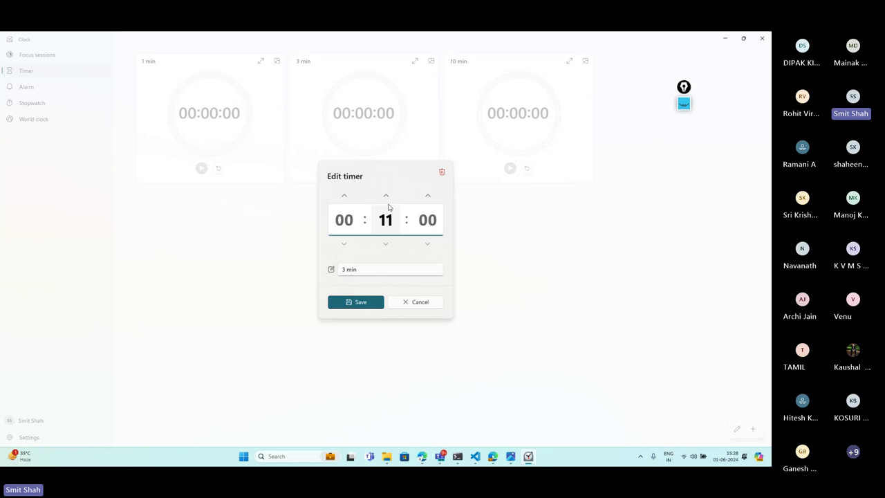
click(386, 197)
click(352, 305)
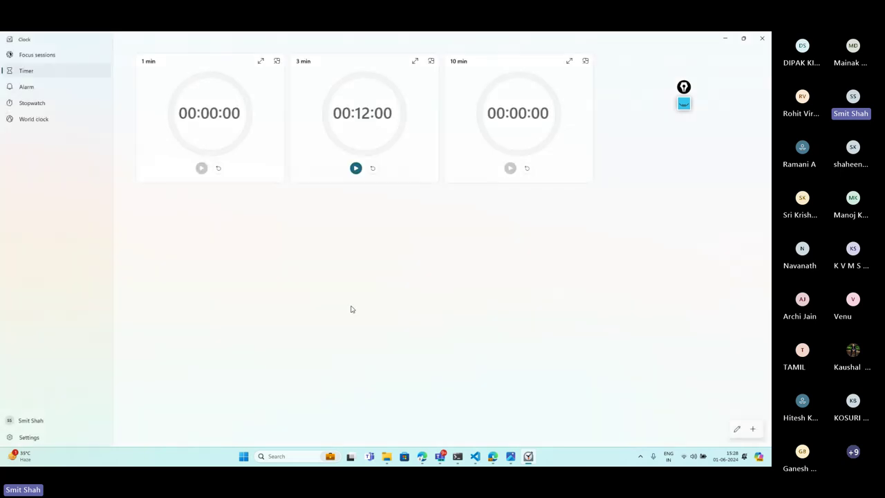
click(355, 169)
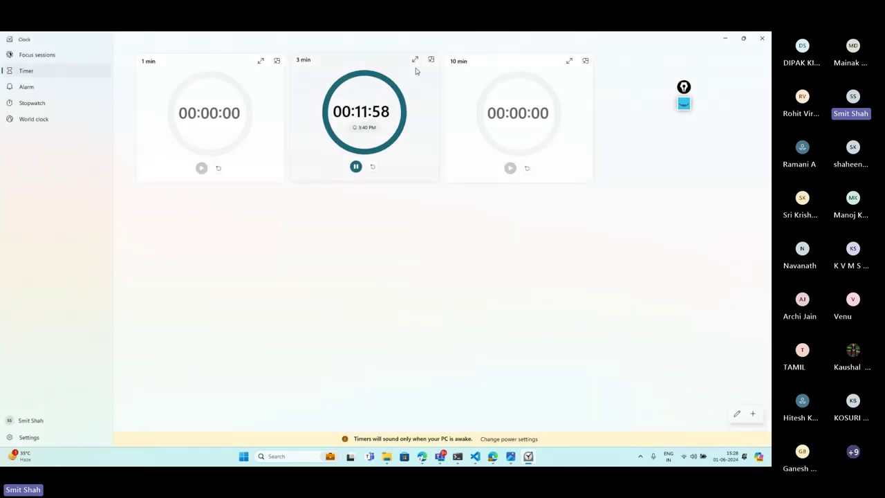
click(414, 60)
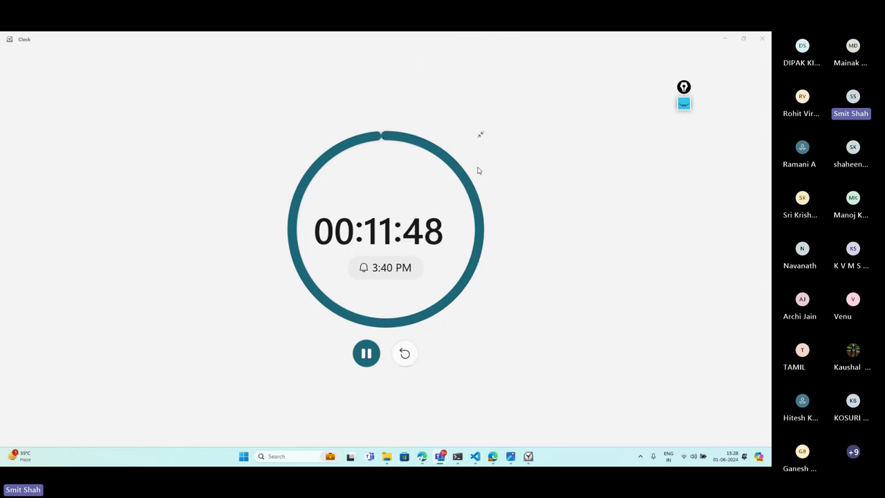
Handwrite "TEA BREAK" in blue above the running timer with the screen annotation pen
click(684, 104)
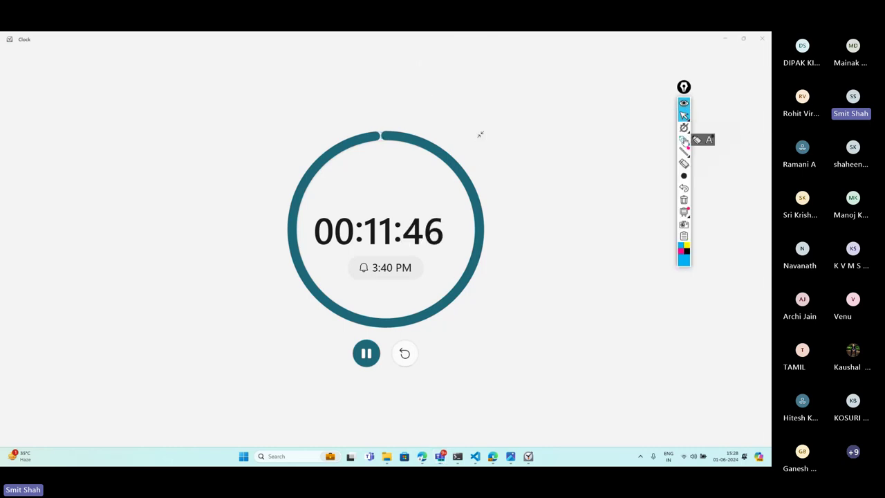
click(683, 139)
mouse_move(281, 94)
mouse_down()
mouse_move(313, 90)
mouse_move(300, 112)
mouse_up()
mouse_move(324, 90)
mouse_down()
mouse_move(324, 110)
mouse_move(338, 90)
mouse_move(343, 111)
mouse_move(358, 88)
mouse_move(365, 111)
mouse_move(361, 102)
mouse_move(397, 108)
mouse_move(420, 93)
mouse_move(435, 109)
mouse_move(456, 80)
mouse_move(441, 109)
mouse_move(477, 107)
mouse_move(482, 85)
mouse_move(489, 107)
mouse_up()
mouse_move(476, 99)
mouse_down()
mouse_move(497, 105)
mouse_move(498, 95)
mouse_up()
drag(498, 94, 517, 108)
click(683, 115)
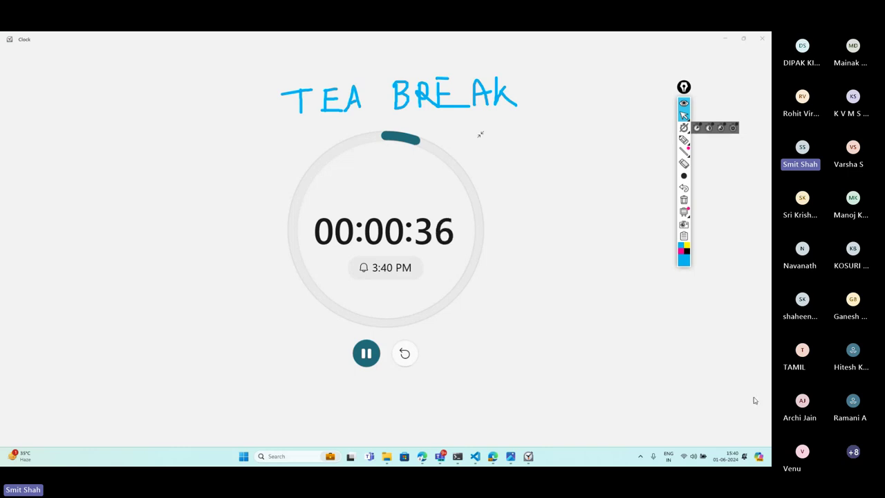
Clear the handwritten annotation from the screen and dismiss the finished timer's notification
mouse_move(528, 457)
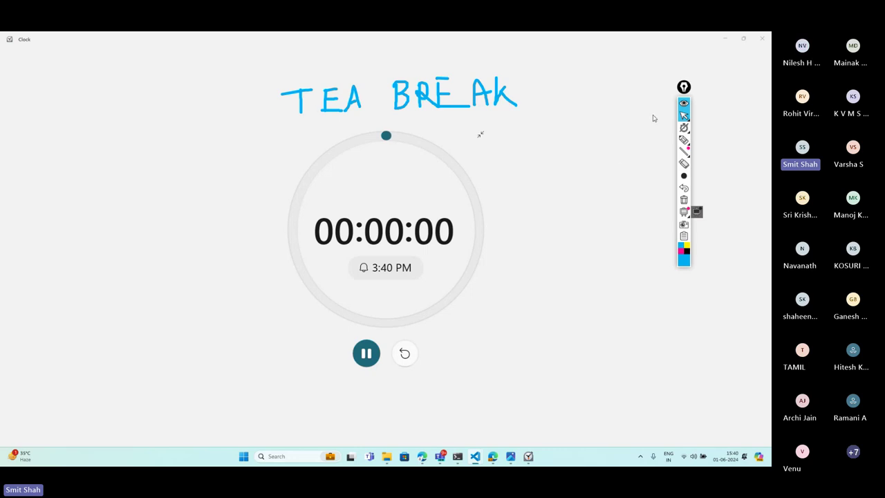
click(684, 115)
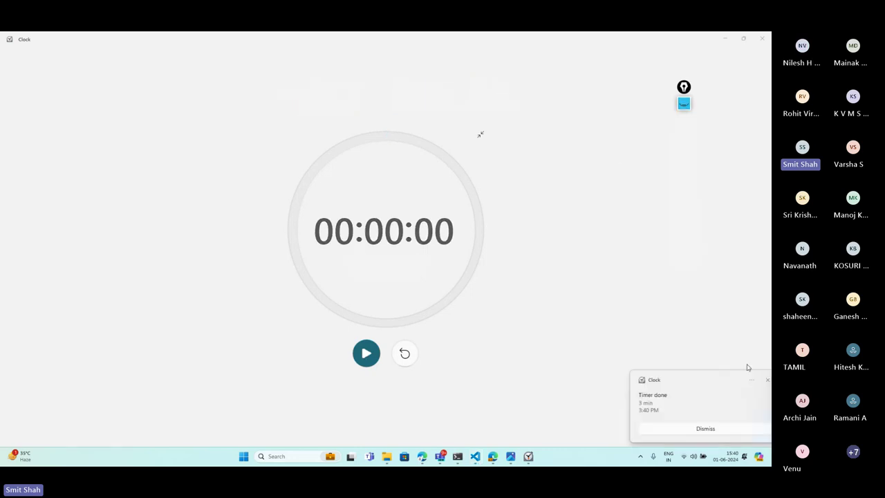
click(754, 381)
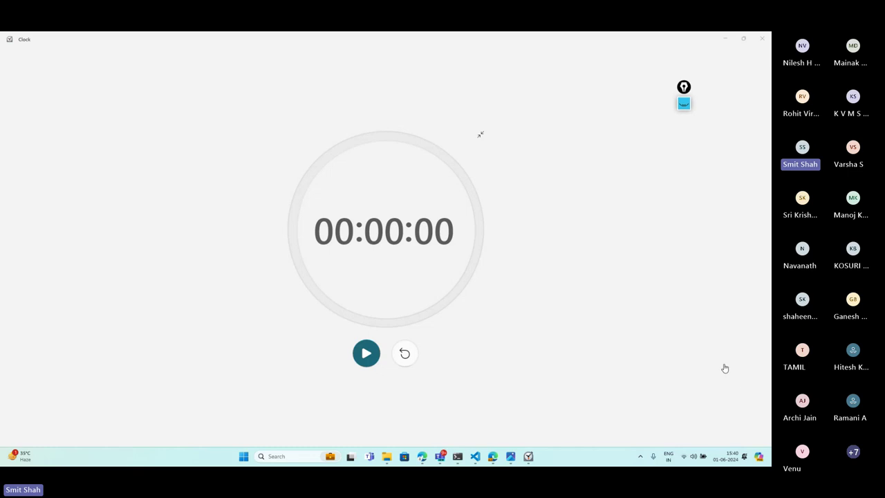
Review the recent messages in the Teams meeting chat, and put away the meeting and Clock windows
key(alt+Tab)
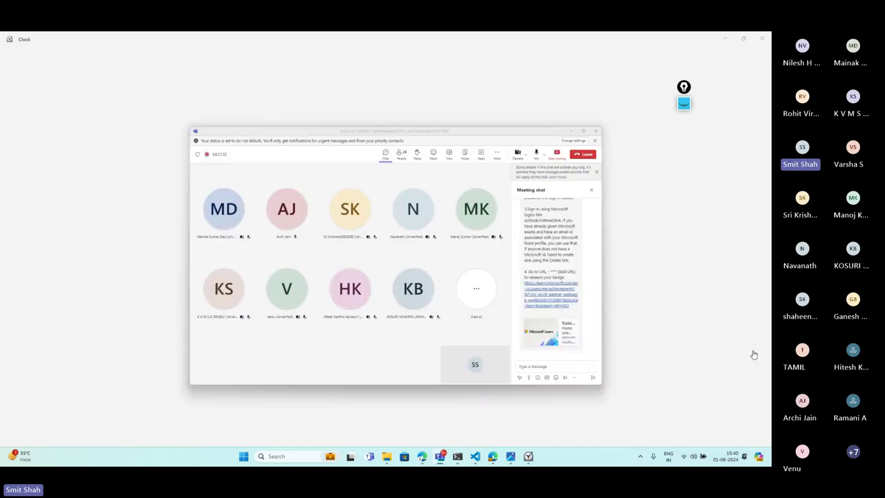
scroll(563, 245, up, 5)
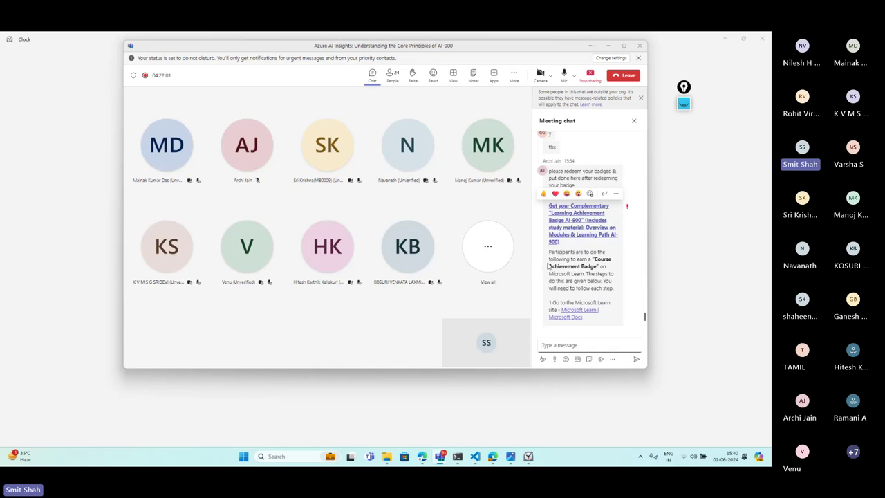
scroll(548, 265, up, 2)
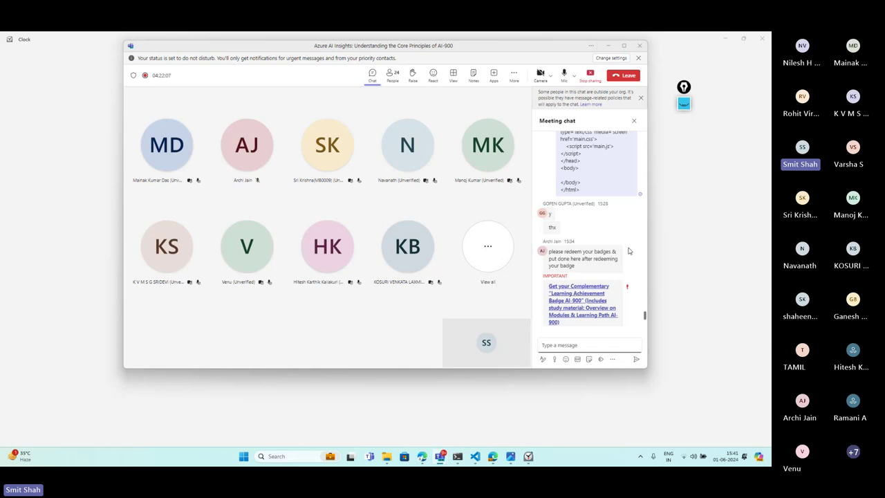
scroll(629, 251, up, 15)
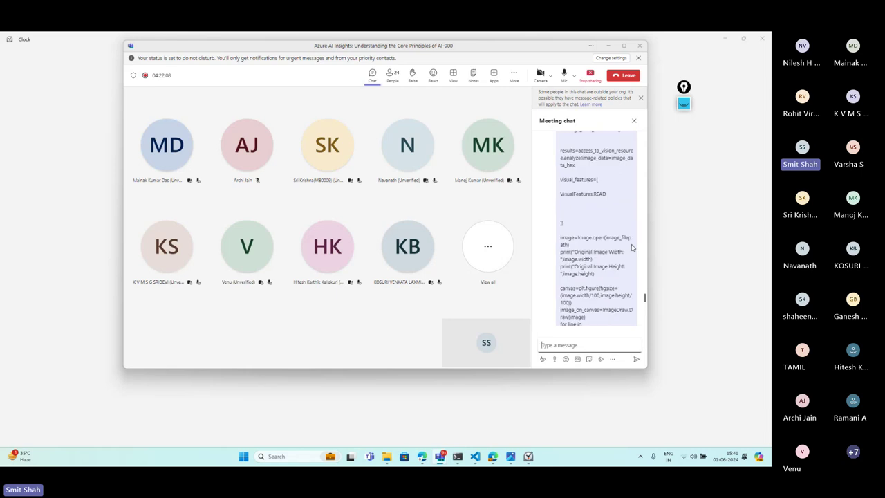
scroll(631, 247, down, 15)
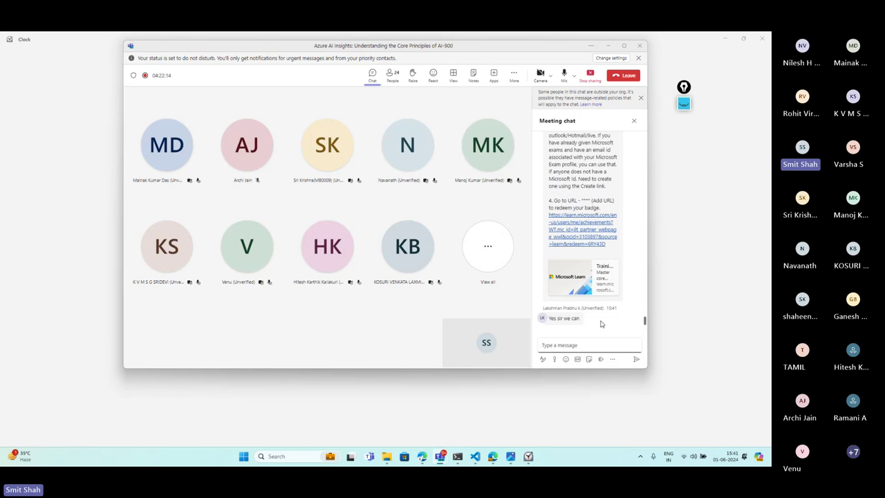
click(610, 50)
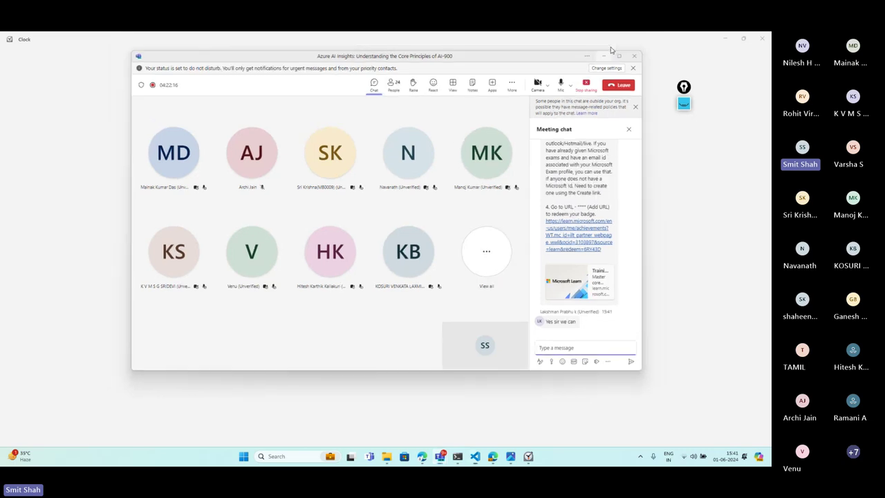
click(763, 39)
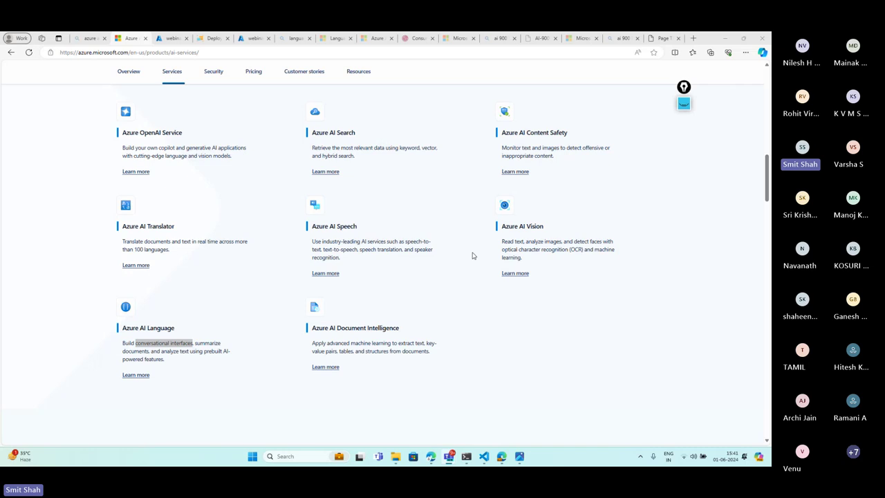
Circle the Azure AI Speech, Vision, Language and Document Intelligence entries on the web page, and clear the annotations
mouse_move(398, 215)
mouse_down()
mouse_move(366, 215)
mouse_move(446, 226)
mouse_move(406, 216)
mouse_up()
mouse_move(613, 219)
mouse_down()
mouse_move(484, 238)
mouse_move(640, 232)
mouse_move(587, 216)
mouse_up()
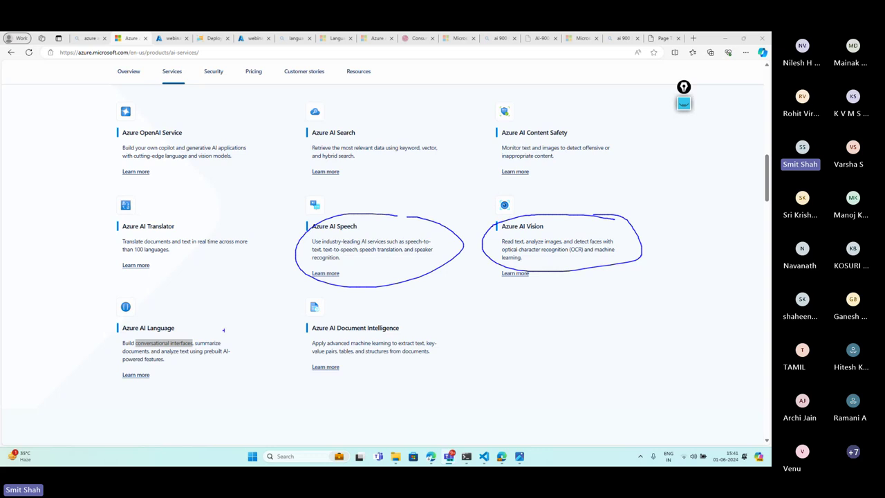
mouse_move(236, 329)
mouse_down()
mouse_move(112, 344)
mouse_move(257, 333)
mouse_move(218, 325)
mouse_up()
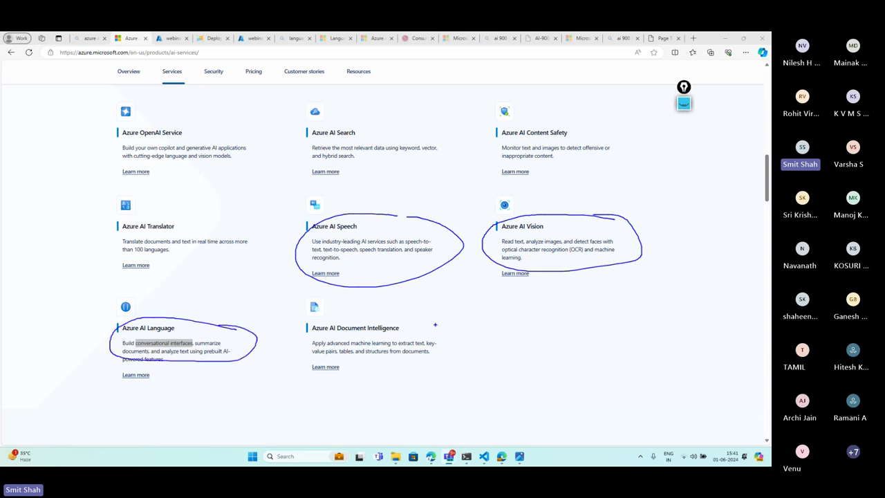
mouse_move(422, 325)
mouse_down()
mouse_move(291, 328)
mouse_move(400, 306)
mouse_up()
key(Escape)
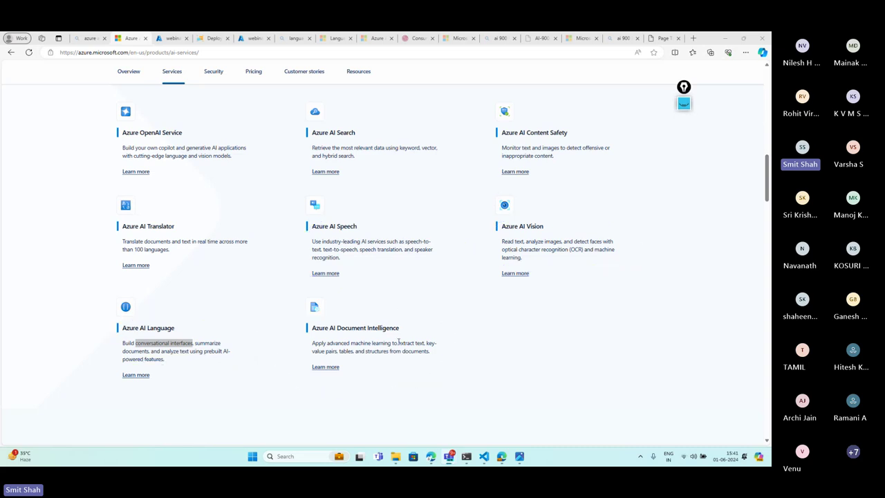
In File Explorer, copy the sample-invoice folder from DuringDelivery\May_AI_102\Docuemnt_Intelligence_lab
mouse_move(399, 455)
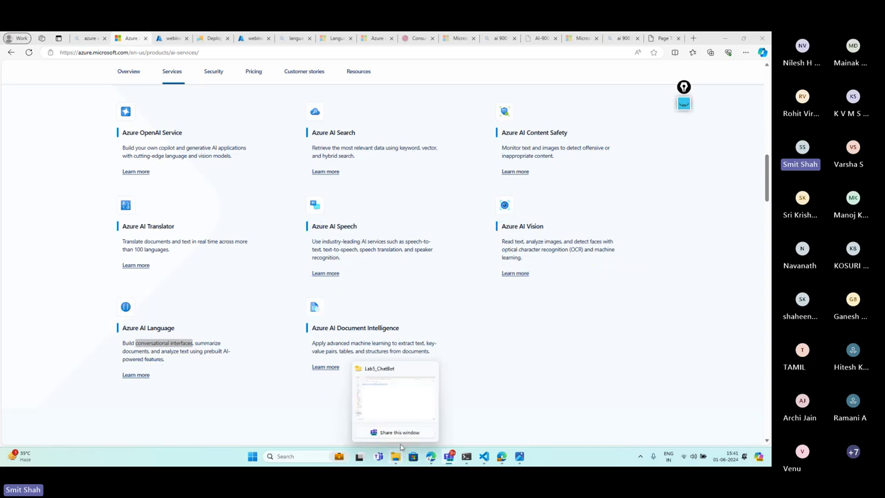
click(411, 390)
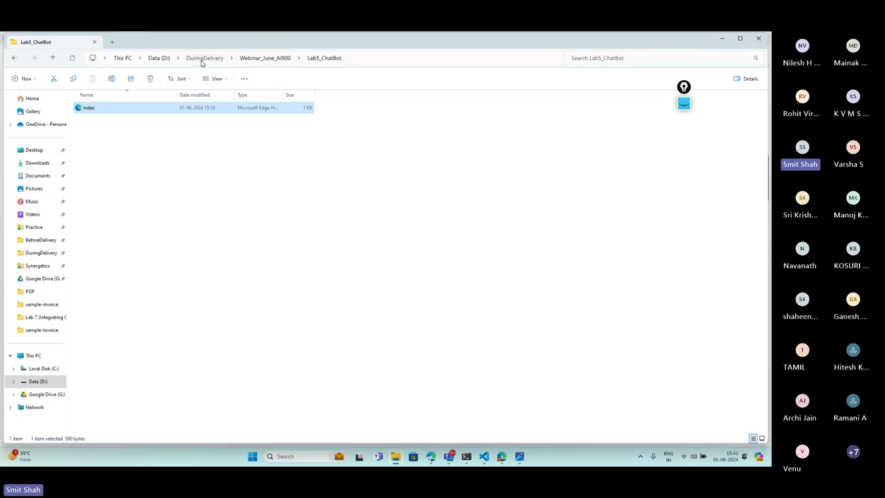
click(201, 58)
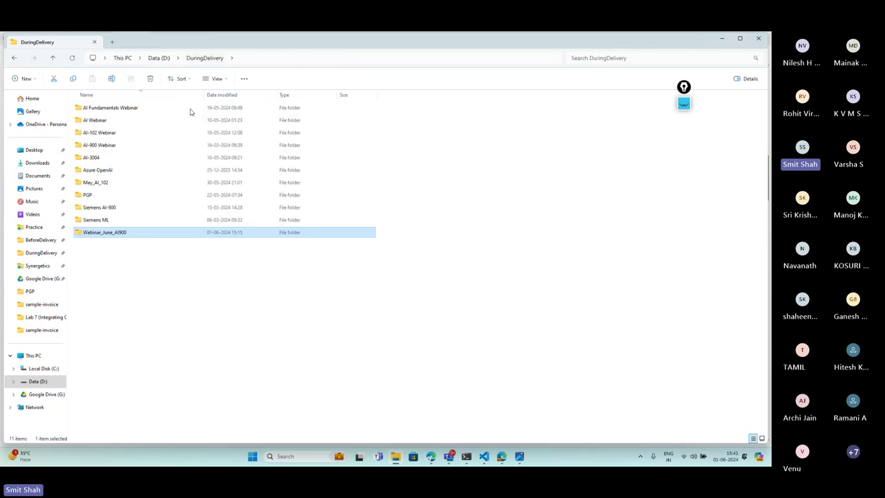
double_click(117, 194)
double_click(136, 120)
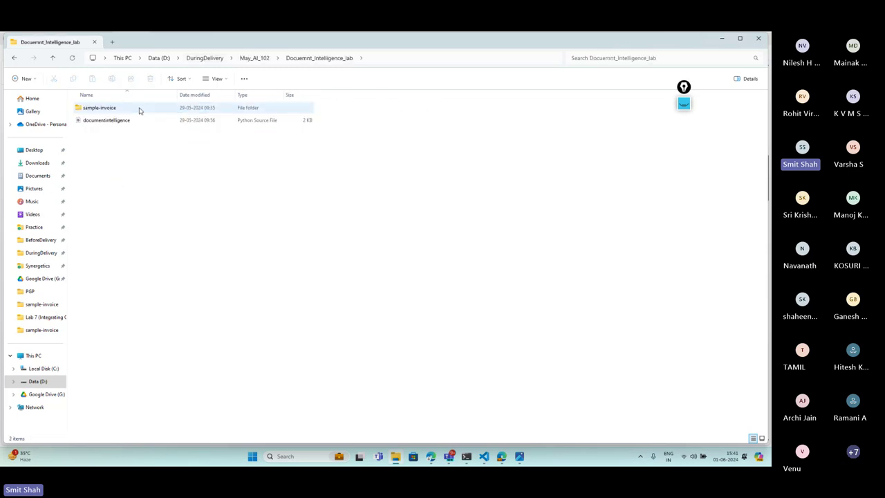
click(138, 109)
Create a folder named Lab6_DocumentIntelligence inside DuringDelivery\Webinar_June_AI900
click(207, 58)
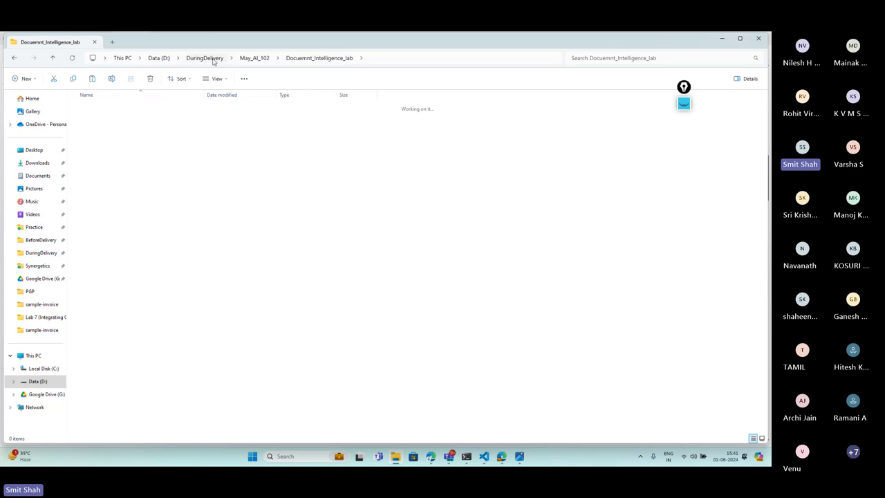
right_click(123, 226)
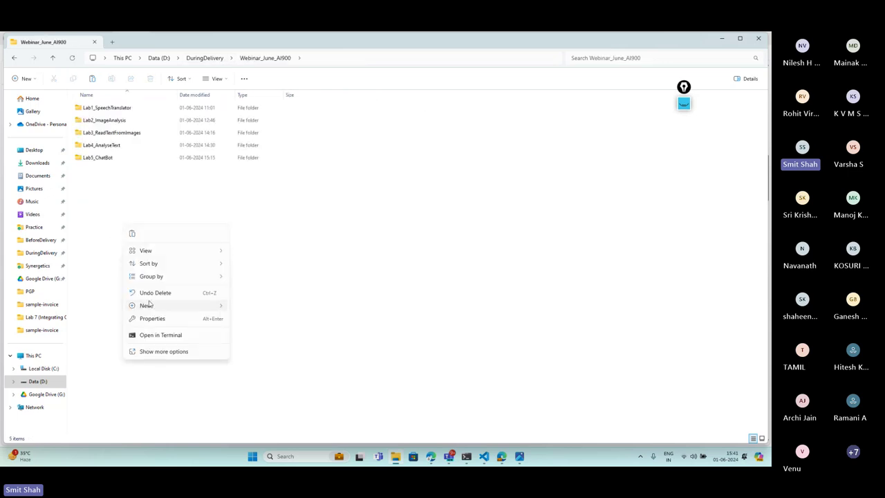
mouse_move(148, 304)
click(274, 139)
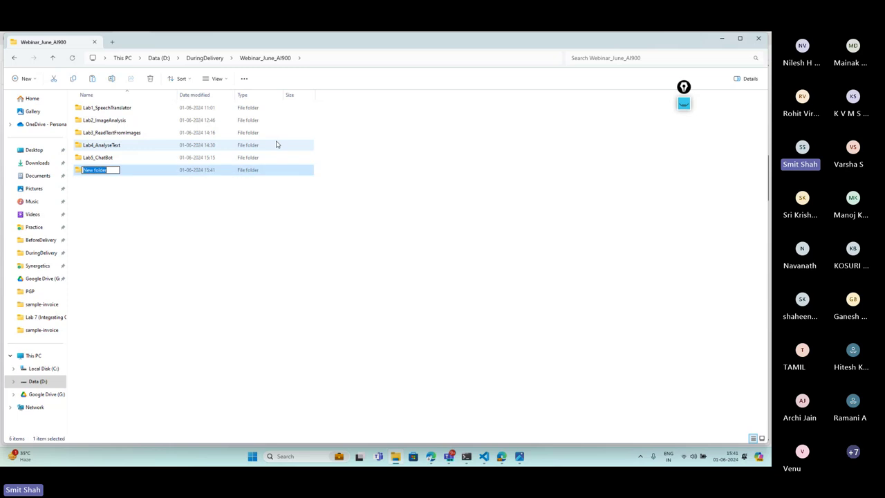
key(Caps_Lock)
text(L)
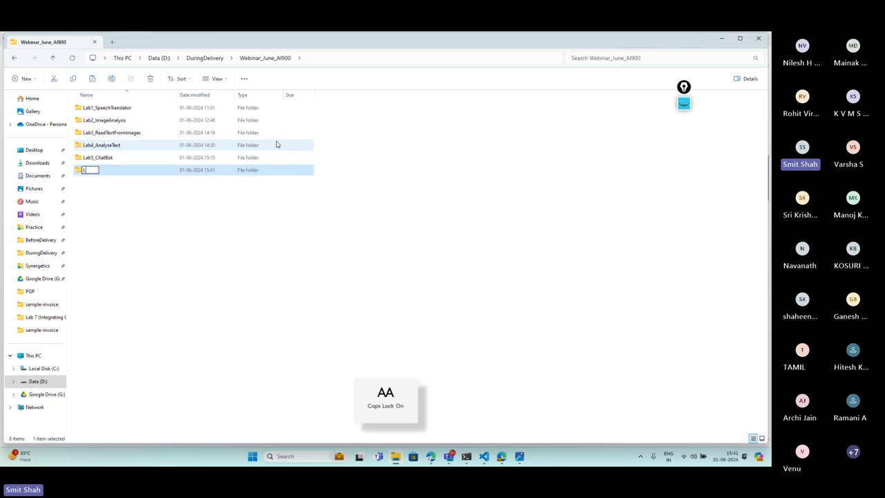
key(Caps_Lock)
text(ab6_Docuemtn)
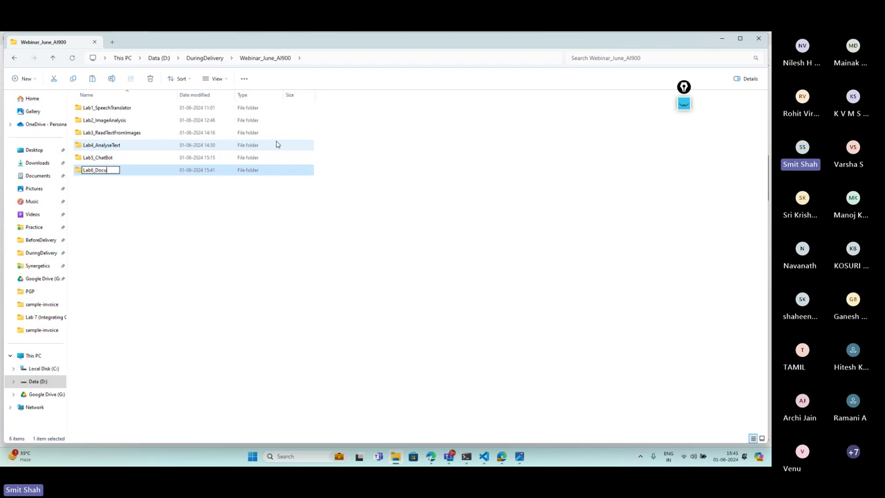
key(BackSpace)
key(BackSpace)
key(BackSpace)
key(BackSpace)
key(BackSpace)
text(umentIntelligence)
click(222, 242)
Paste the copied sample-invoice folder into Lab6_DocumentIntelligence and open the pasted folder
double_click(148, 172)
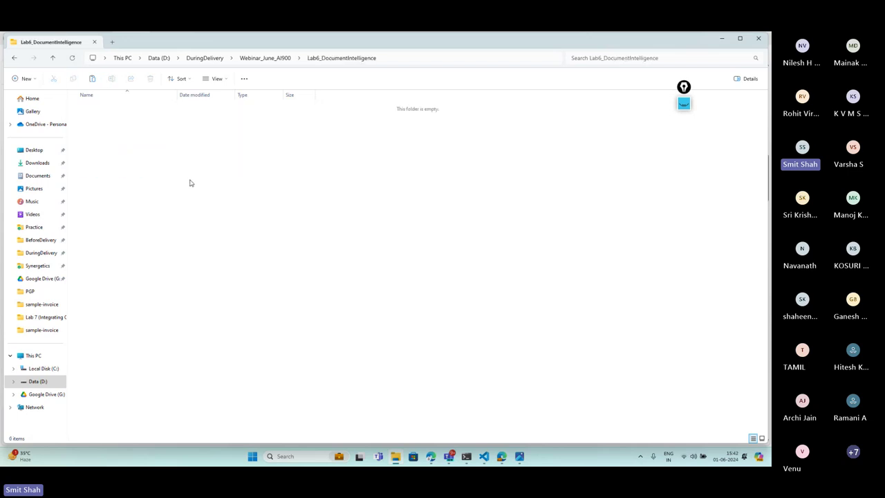
key(ctrl+v)
double_click(118, 111)
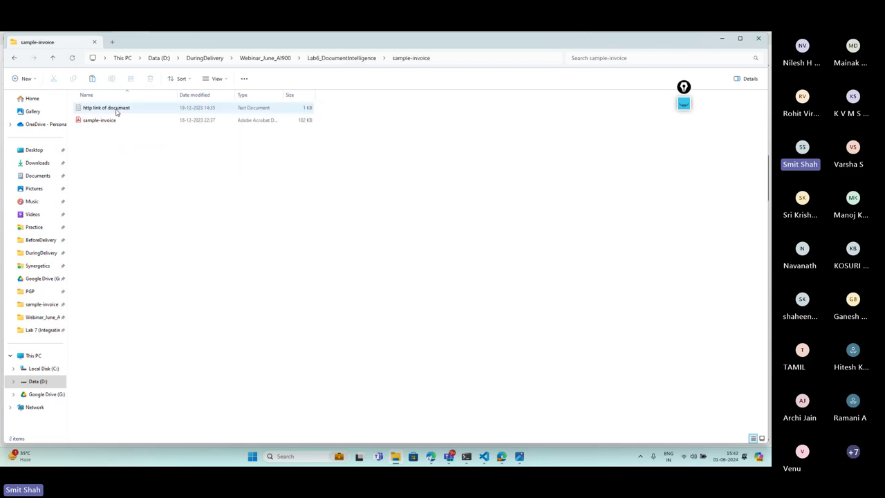
Open the sample-invoice PDF and examine its header details, addresses, line items and totals
click(104, 121)
double_click(103, 122)
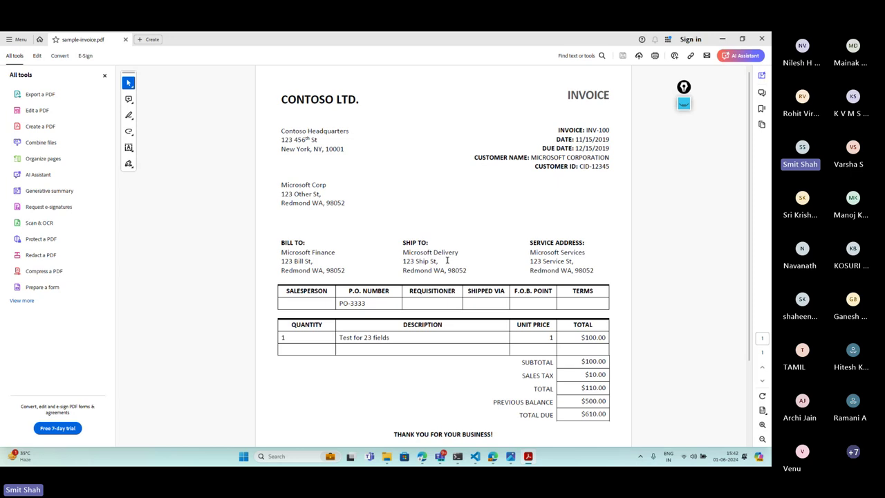
scroll(446, 261, down, 1)
scroll(447, 260, down, 1)
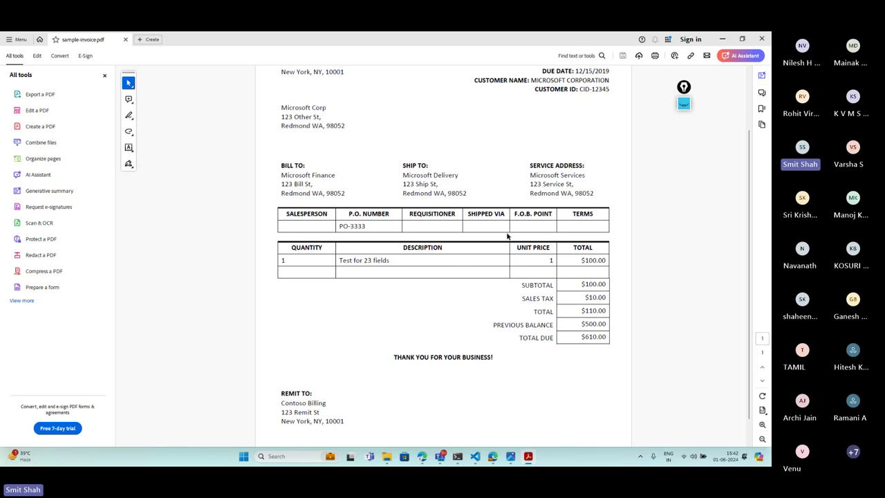
scroll(361, 351, down, 1)
scroll(378, 344, up, 3)
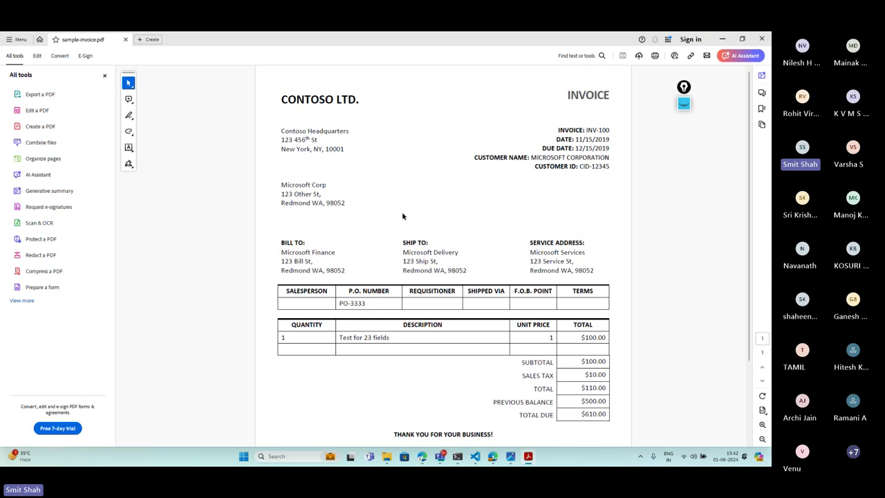
scroll(489, 284, down, 1)
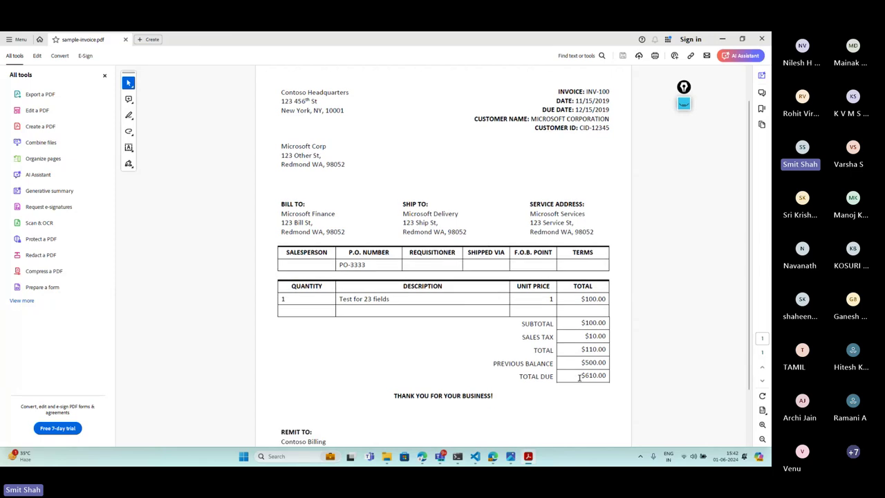
Examine the total due and the vendor name on the sample invoice, and put the PDF and its folder window away
drag(581, 376, 600, 376)
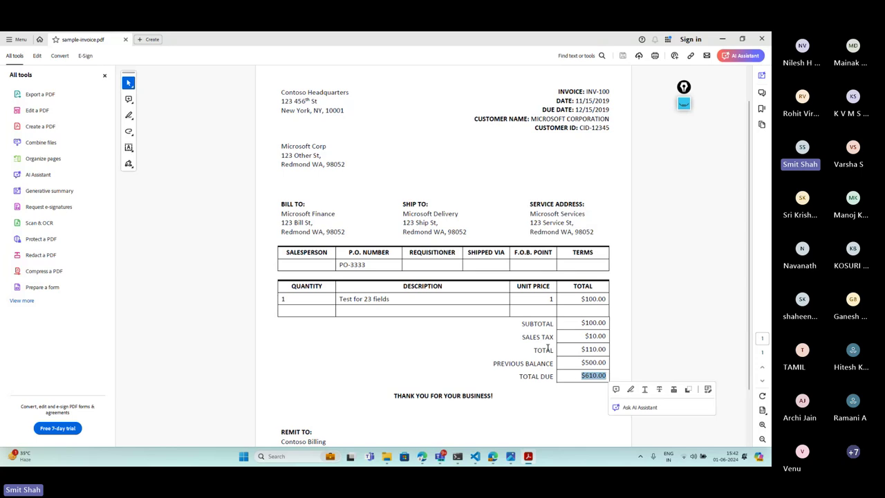
scroll(408, 166, up, 1)
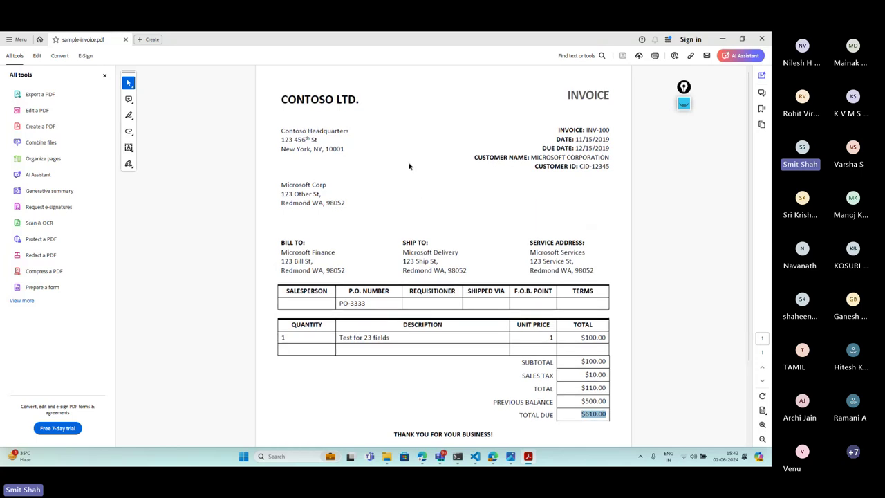
click(370, 102)
drag(280, 98, 359, 99)
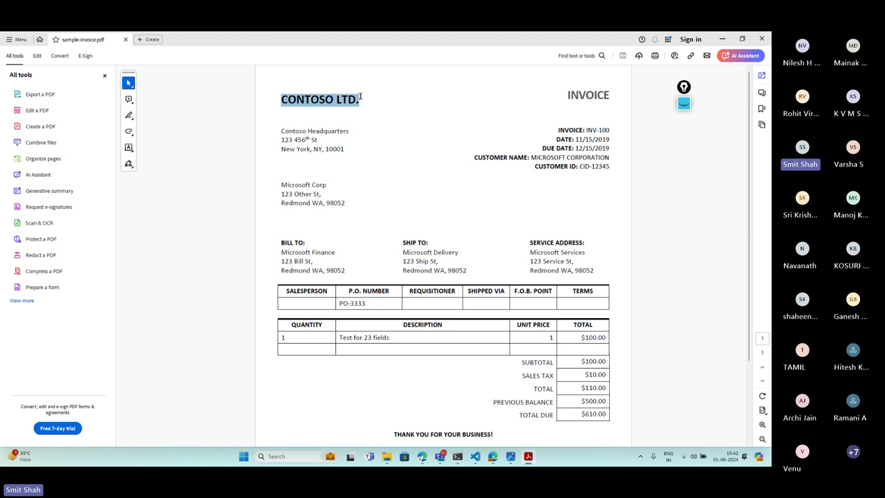
scroll(439, 230, down, 1)
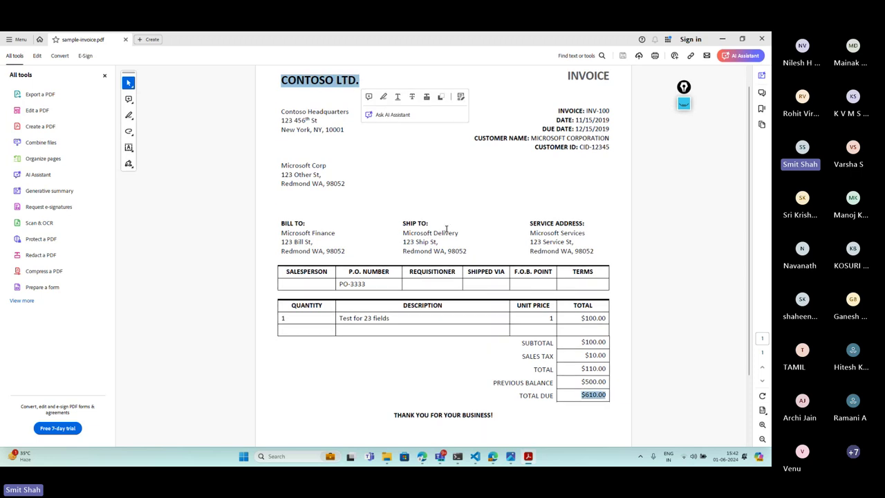
click(761, 40)
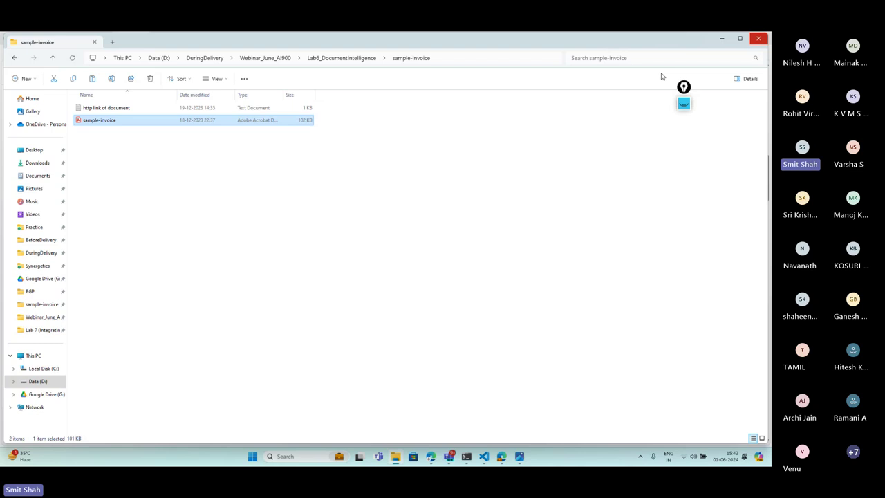
click(721, 38)
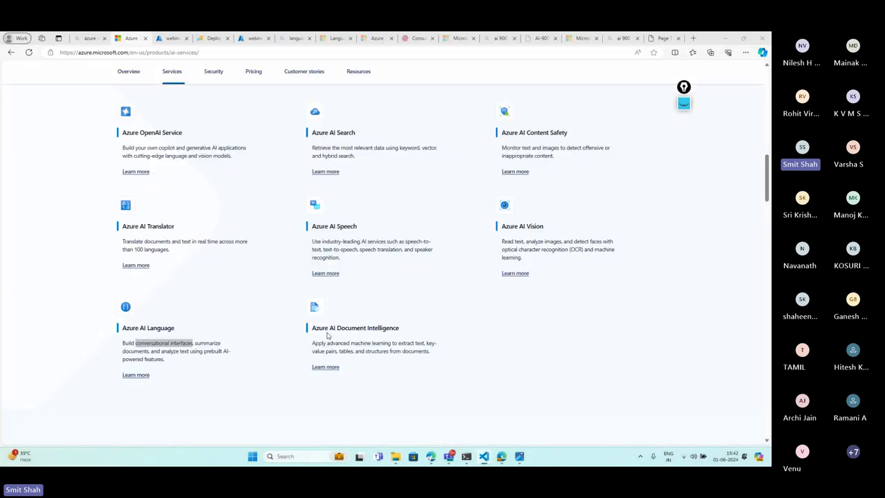
In the Azure portal, search for azure ai services and open its Document intelligence resource list
click(166, 38)
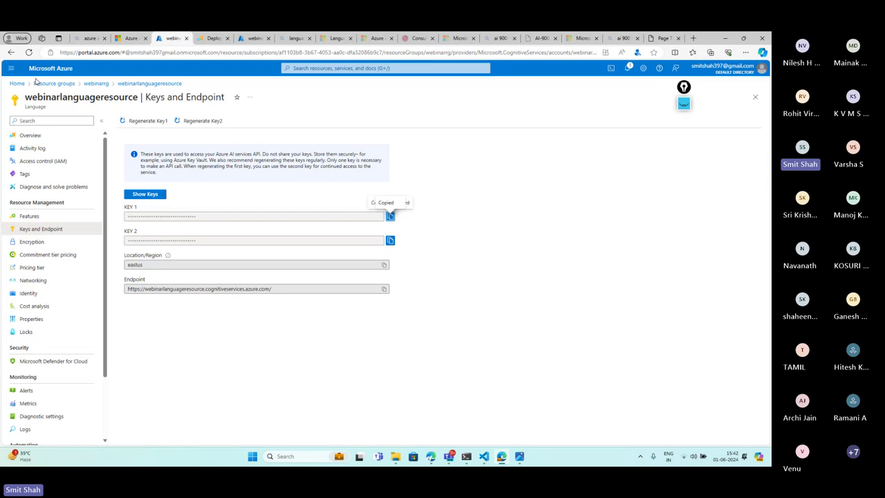
click(16, 84)
click(334, 69)
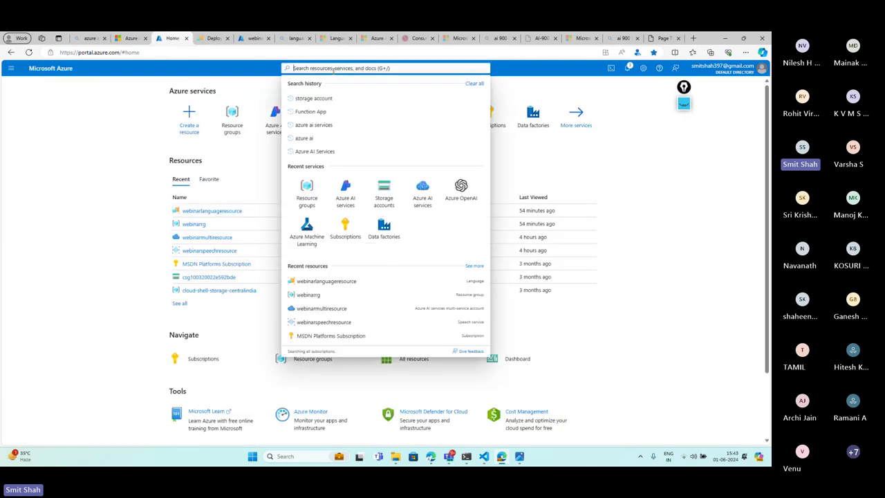
text(azure)
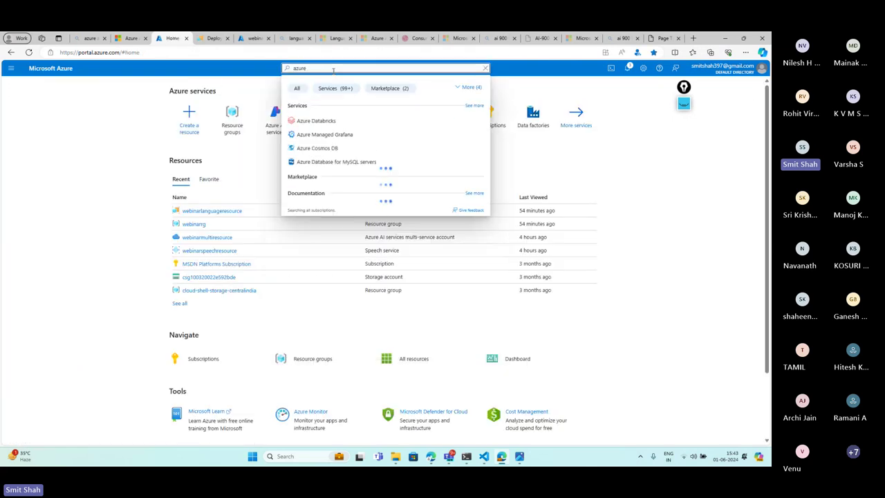
text( ai services)
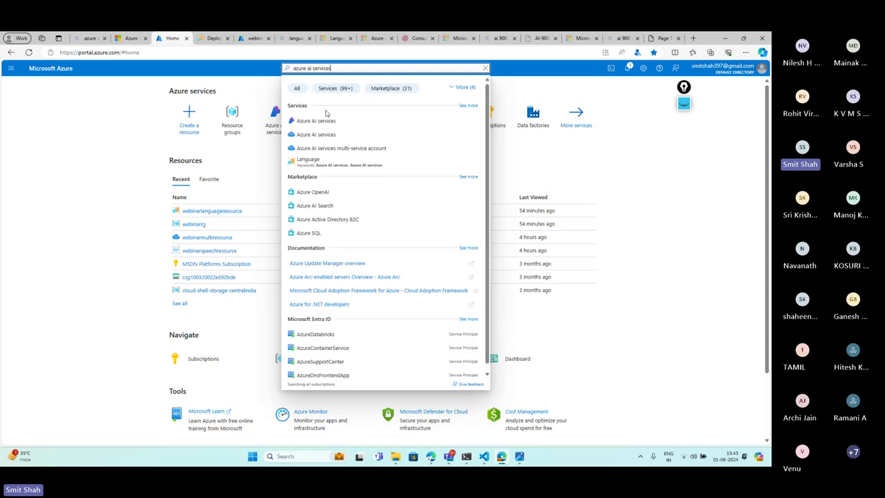
click(318, 122)
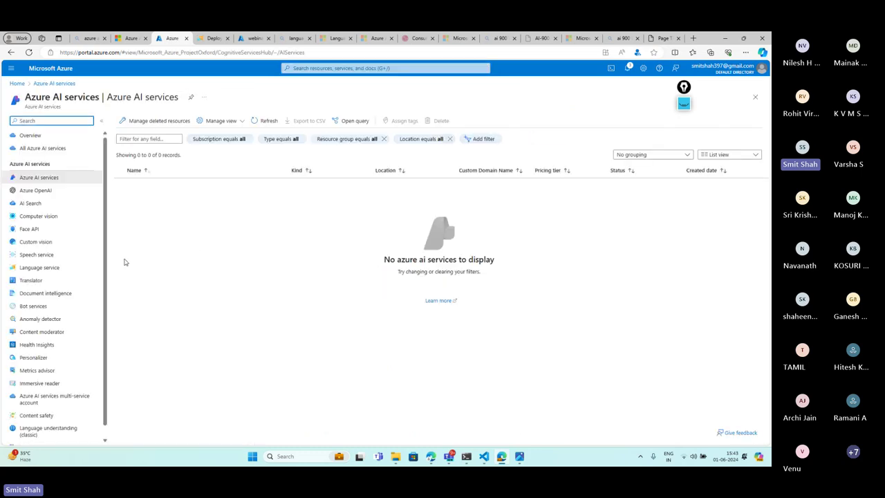
click(82, 293)
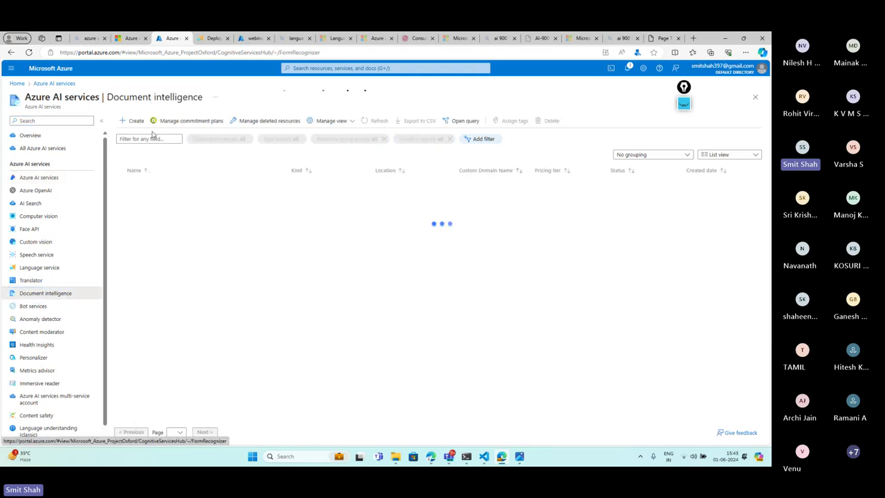
Start a new Document Intelligence resource in resource group webinarrg, named webinardocumentresource, with the Standard S0 pricing tier
click(135, 121)
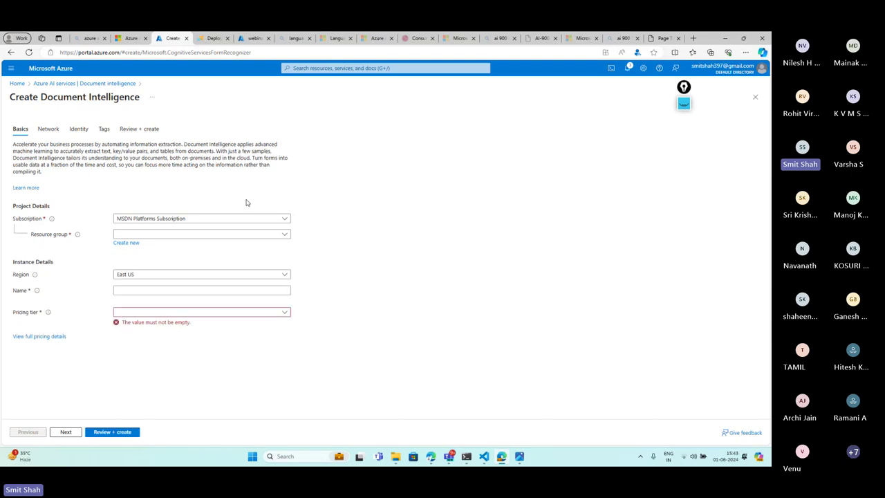
click(283, 235)
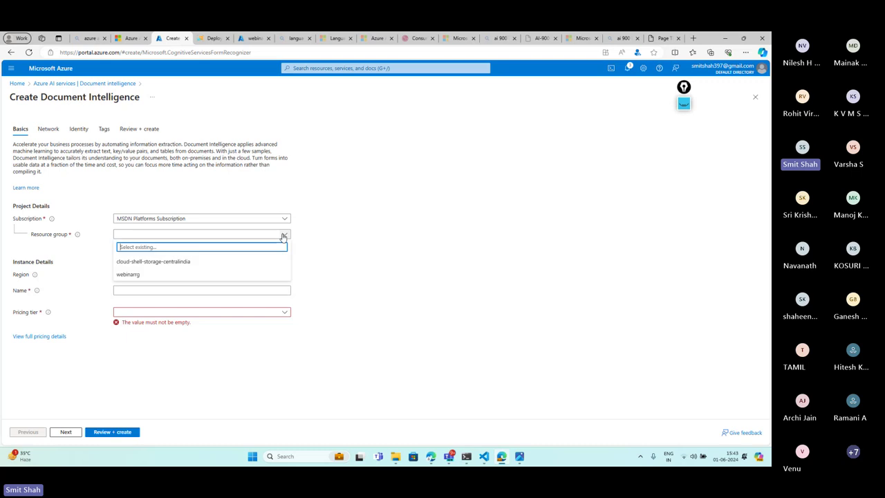
click(148, 276)
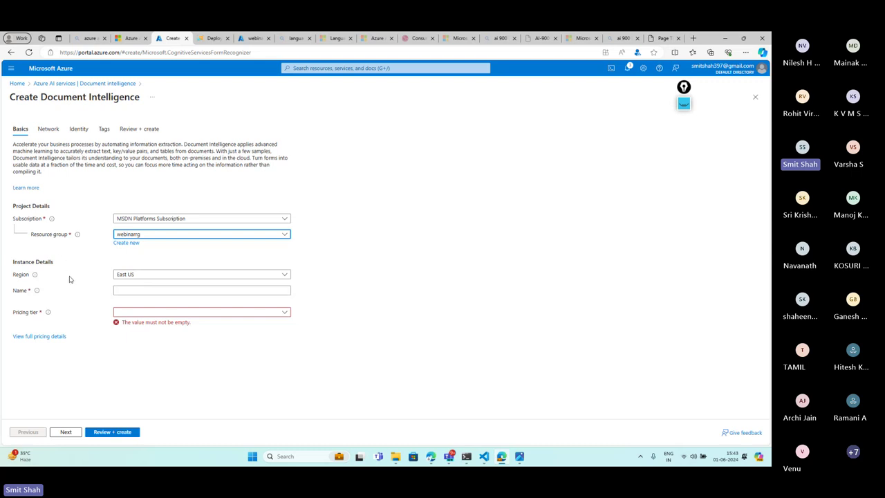
click(140, 289)
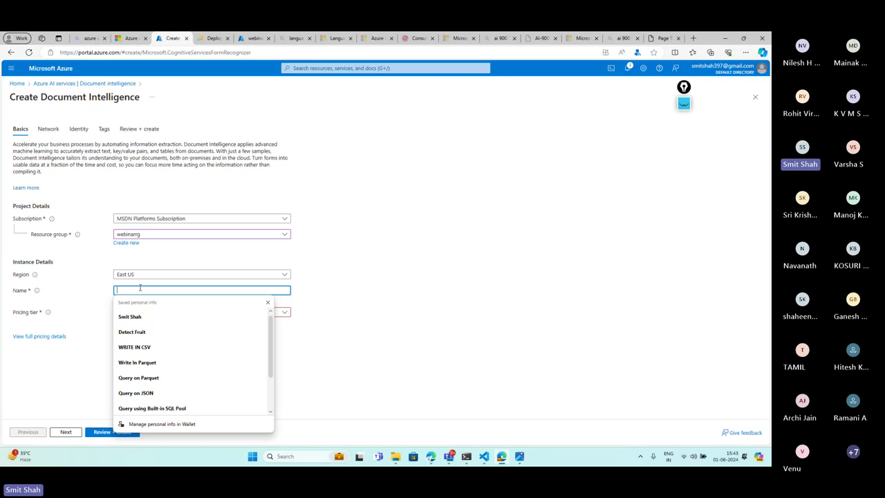
text(webinar)
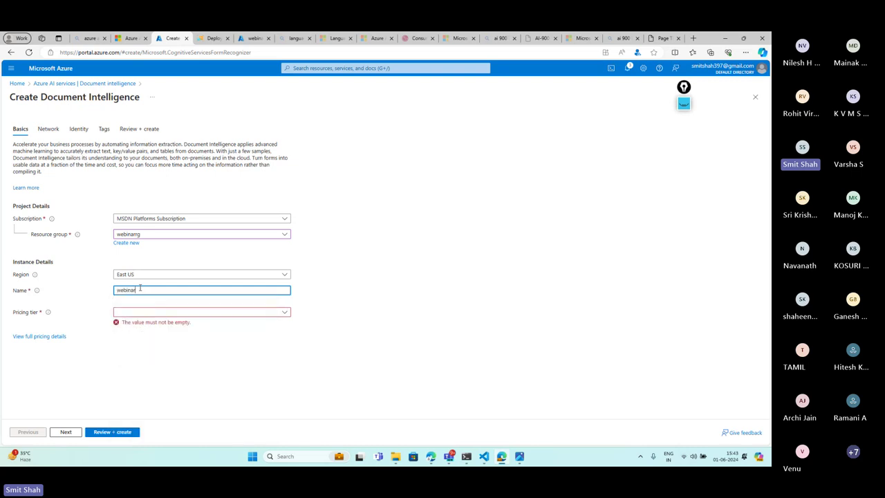
text(documentresource)
click(143, 312)
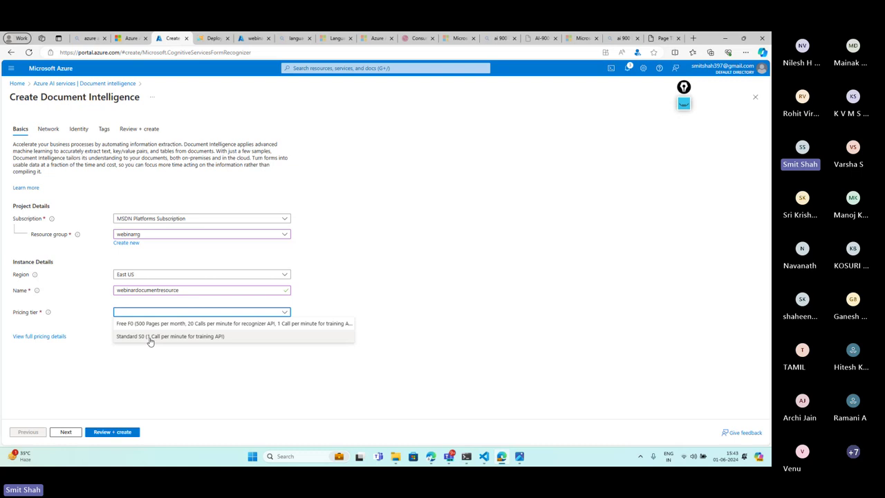
click(150, 339)
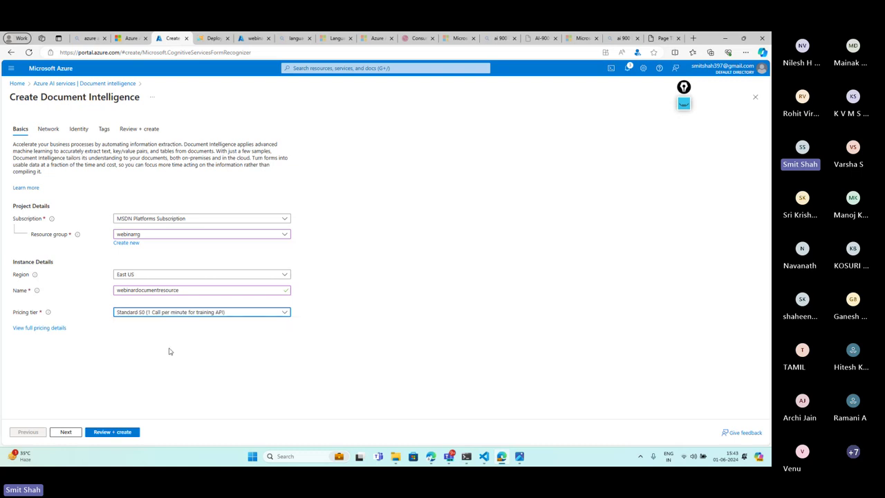
Review and deploy the Document Intelligence resource, and open its overview page once deployed
click(113, 432)
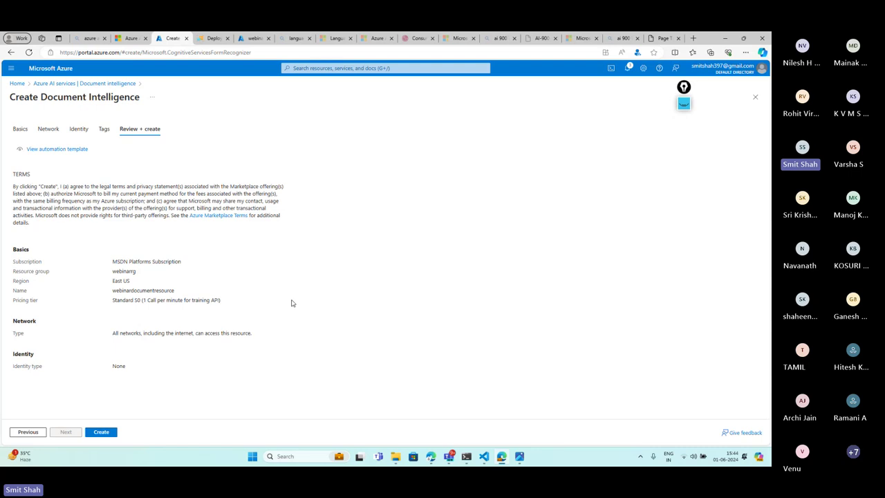
click(101, 432)
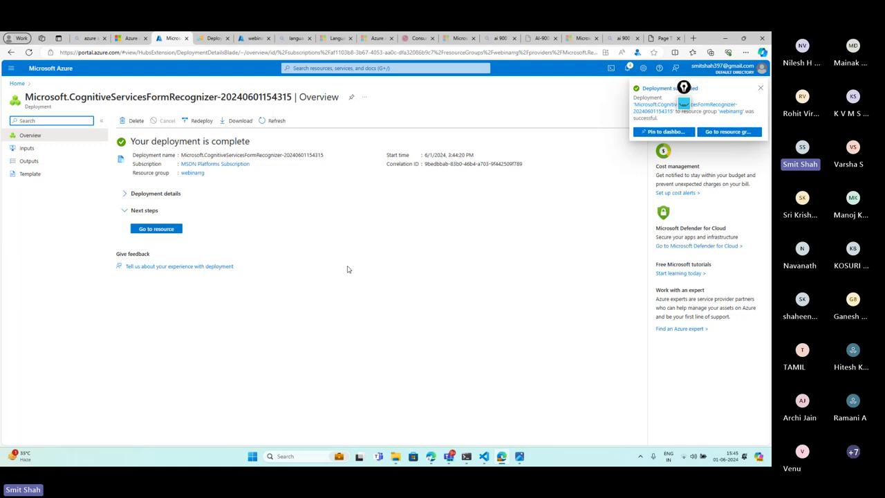
click(156, 229)
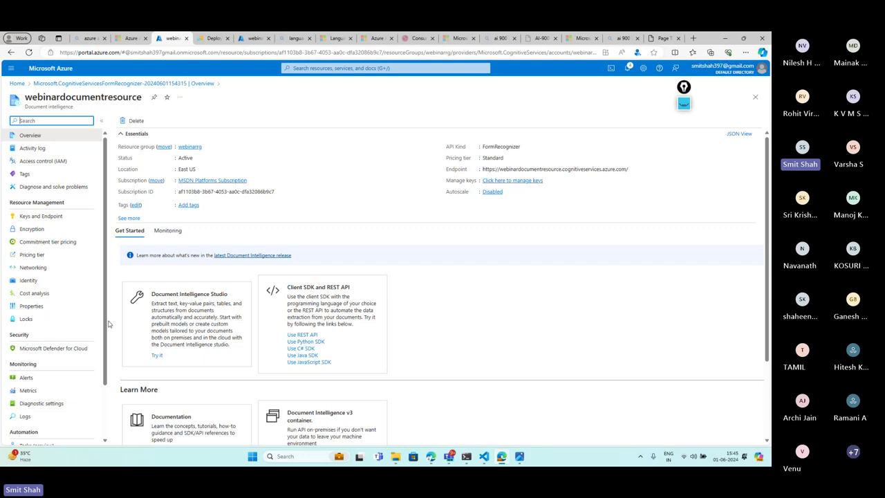
Switch to the Webinar_June_AI900 project in VS Code and collapse the Lab1 to Lab5 folders
mouse_move(485, 457)
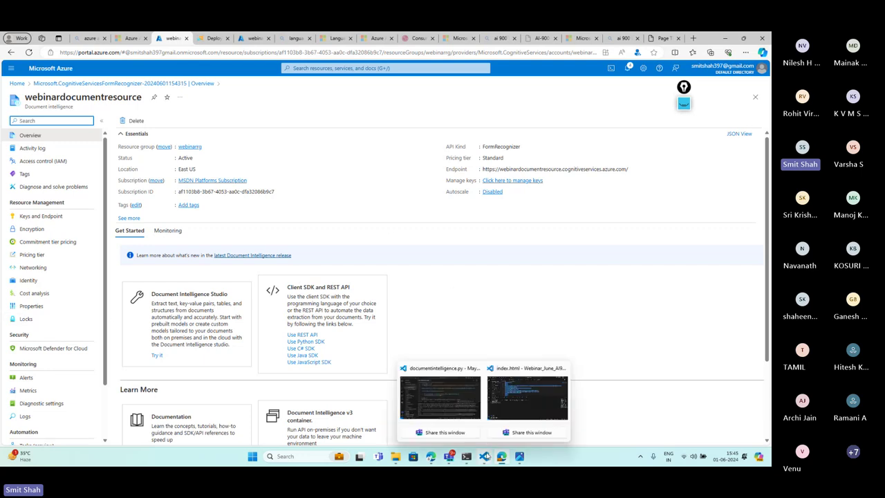
click(511, 414)
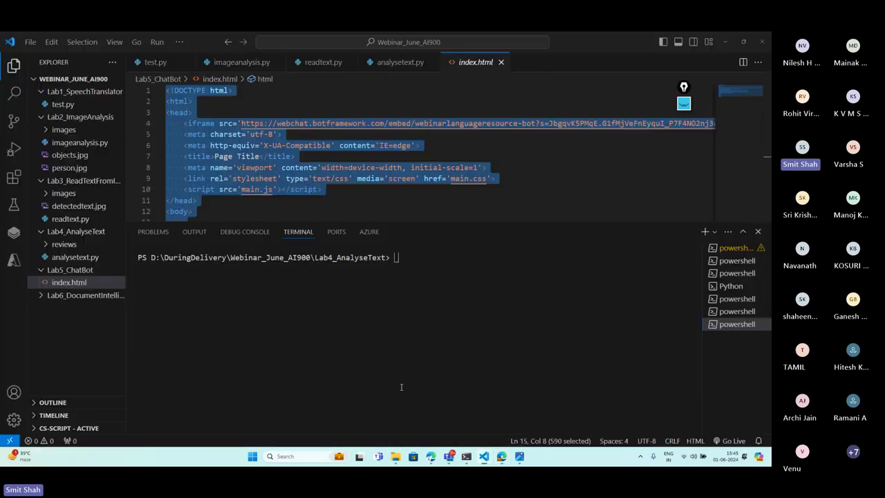
click(67, 232)
click(54, 181)
click(41, 116)
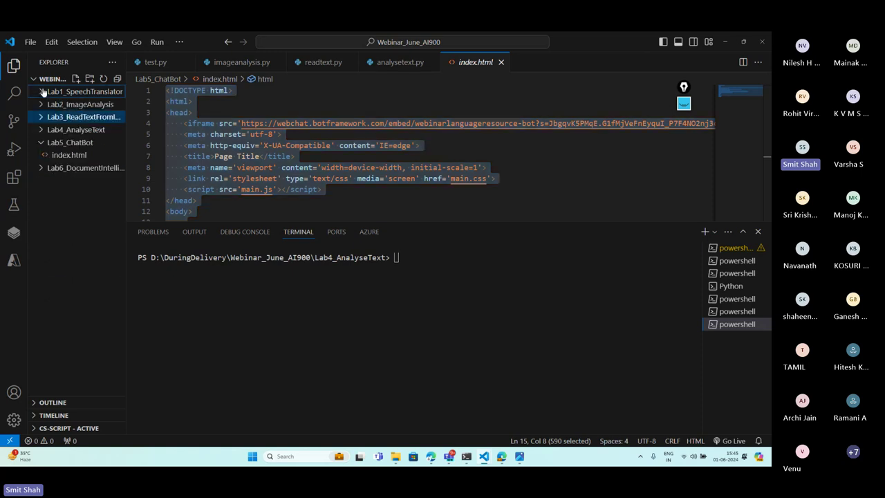
click(41, 92)
click(47, 142)
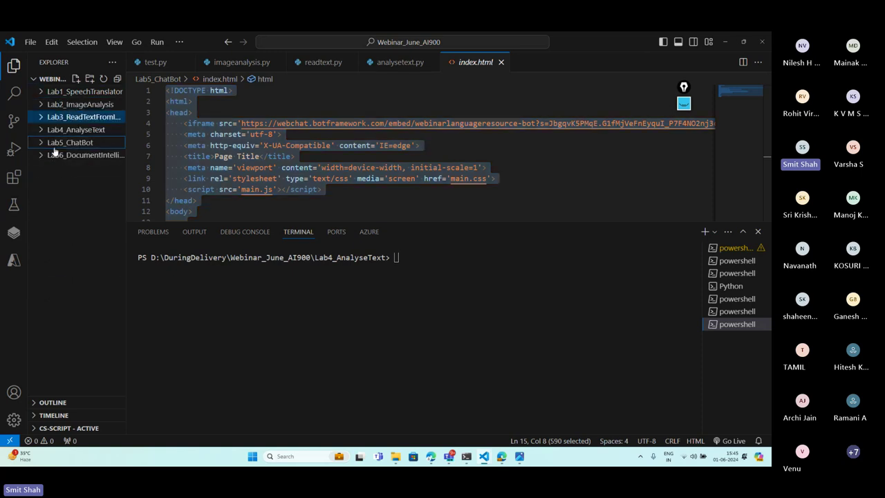
Create a file named document.py in the Lab6_DocumentIntelligence folder
click(59, 156)
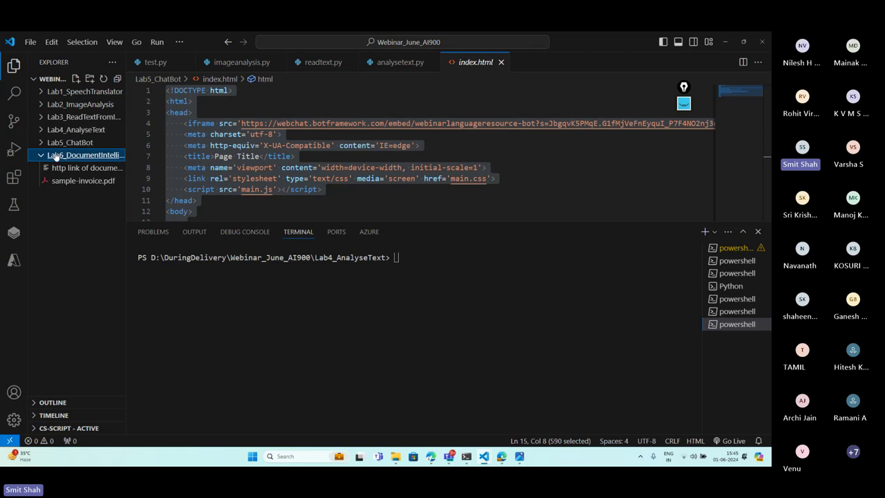
right_click(59, 156)
click(118, 170)
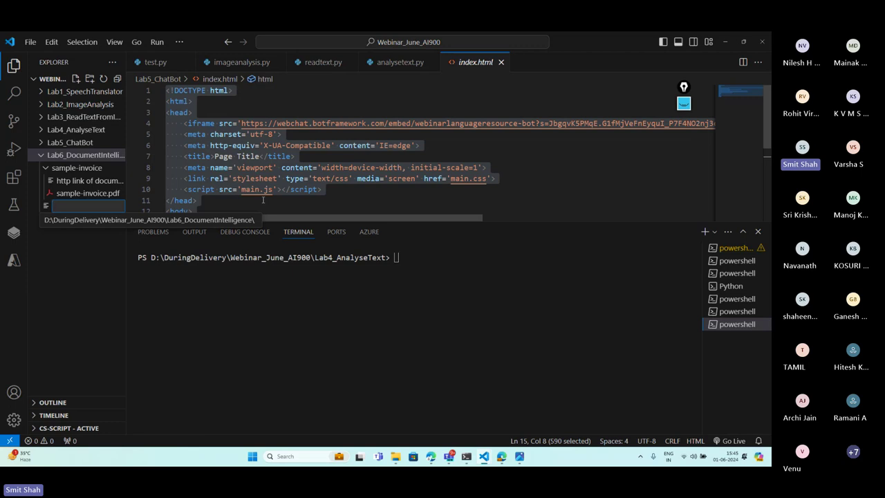
text(document.py)
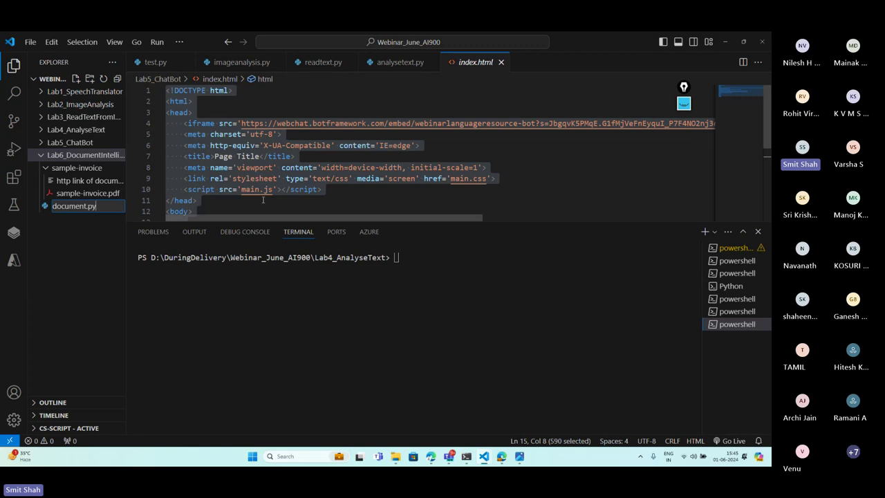
key(Return)
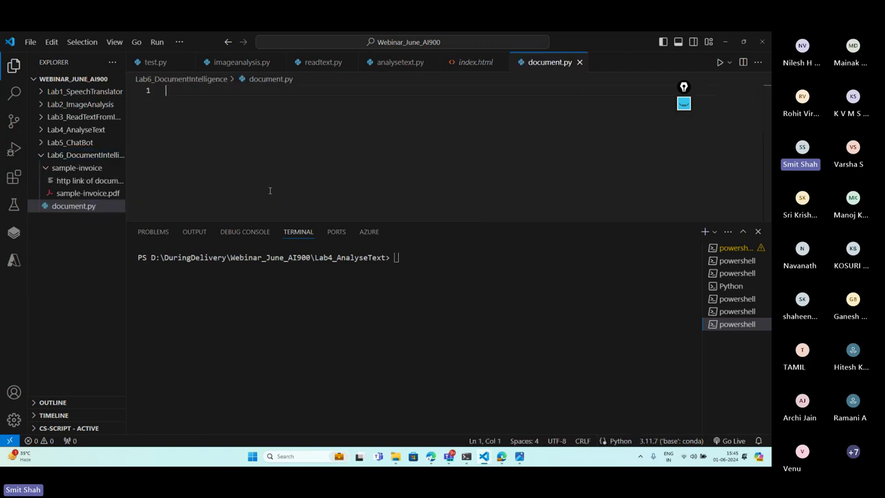
In the Azure portal, reveal the keys of webinardocumentresource, copy KEY 1 and return to document.py in VS Code
click(725, 41)
click(724, 50)
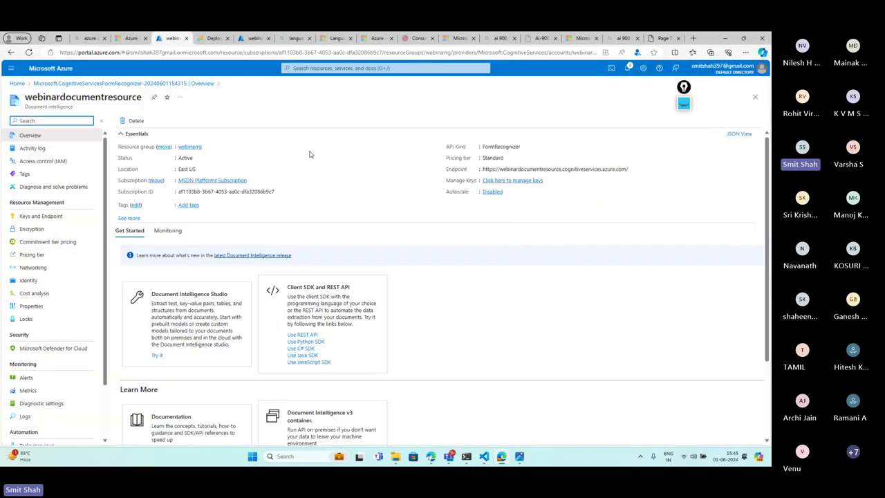
click(60, 217)
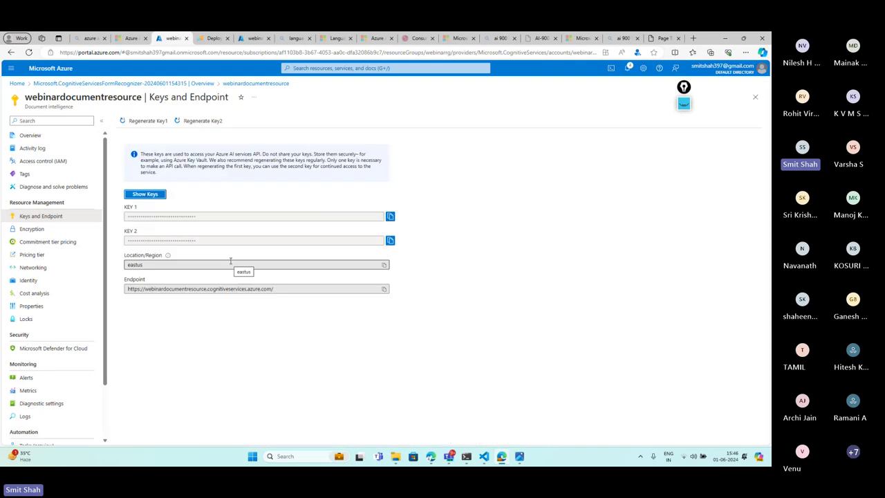
click(155, 199)
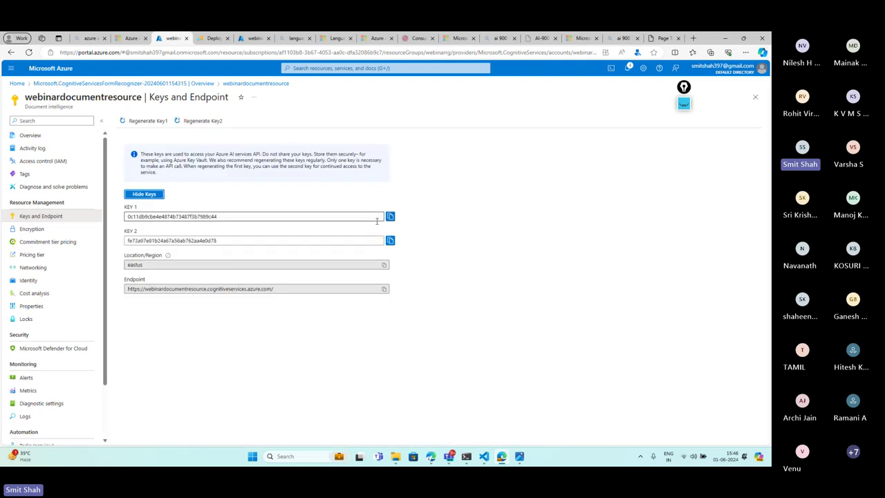
click(390, 216)
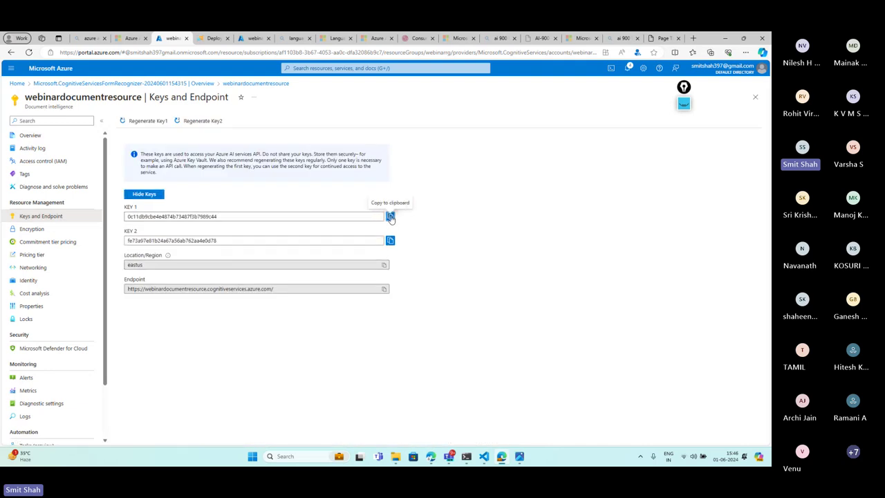
click(484, 459)
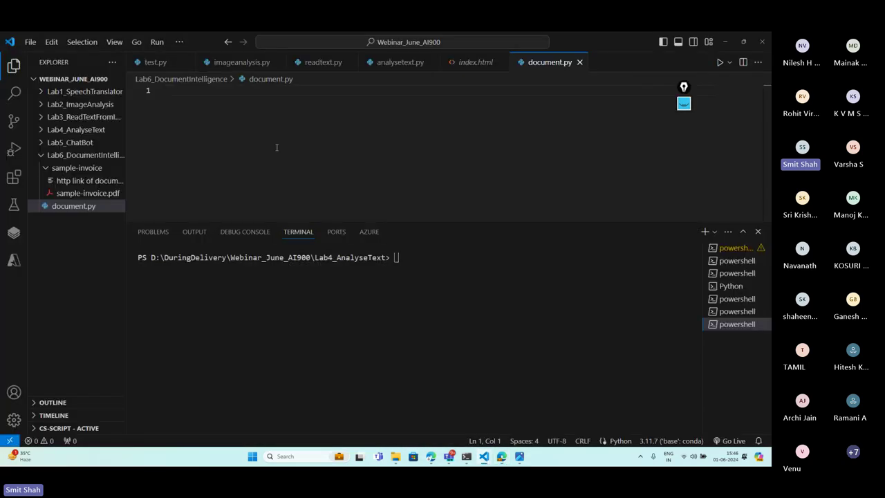
Define a resource_key string variable on the first line of document.py and paste the copied API key as its value
text(resource_k)
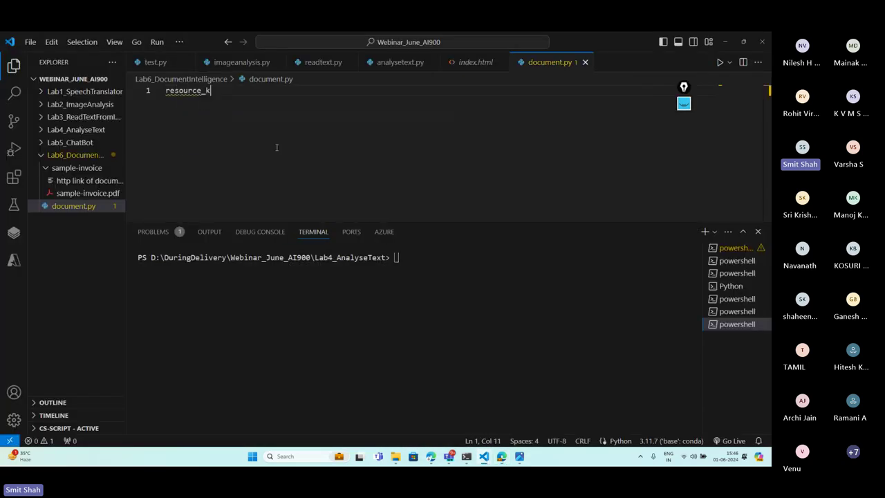
text(ey=")
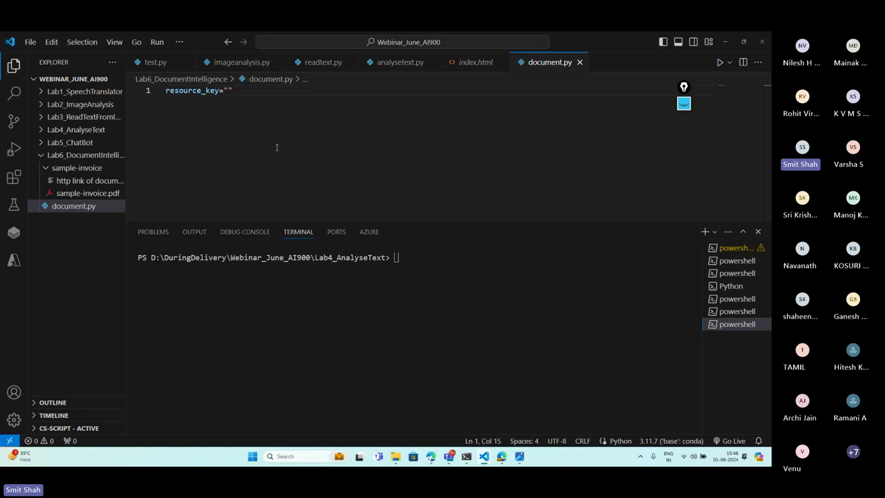
key(ctrl+v)
key(End)
key(Return)
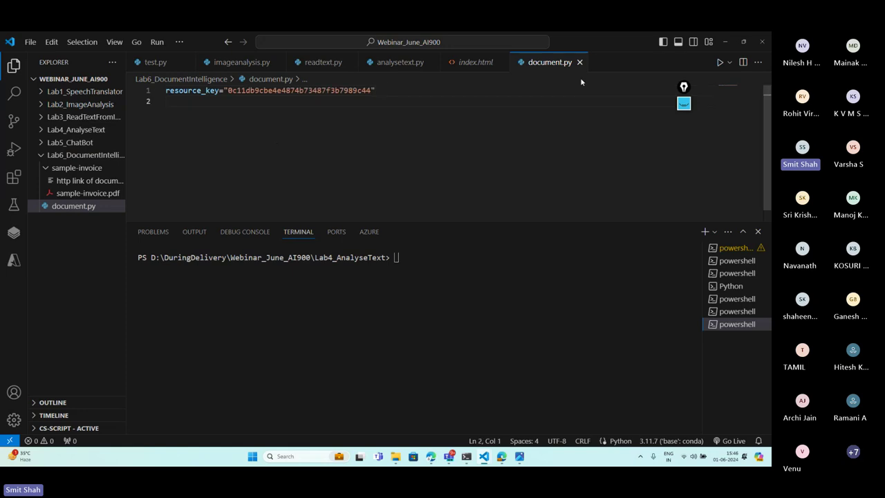
Copy the endpoint of webinardocumentresource from the Azure portal and assign it to a resource_endpoint string variable below resource_key in document.py
click(726, 43)
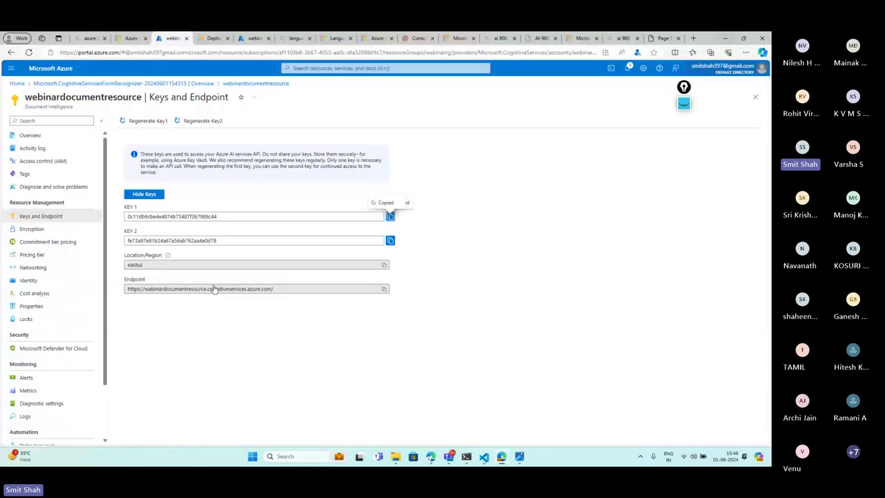
click(382, 289)
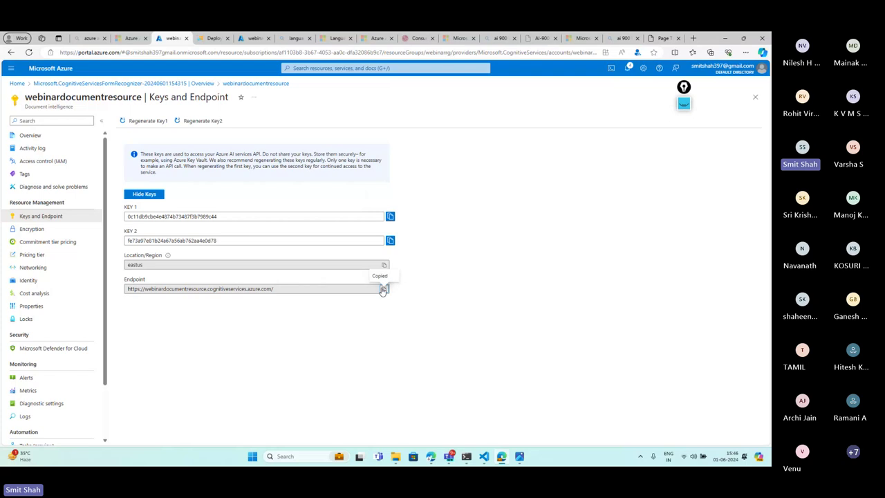
mouse_move(483, 456)
click(530, 401)
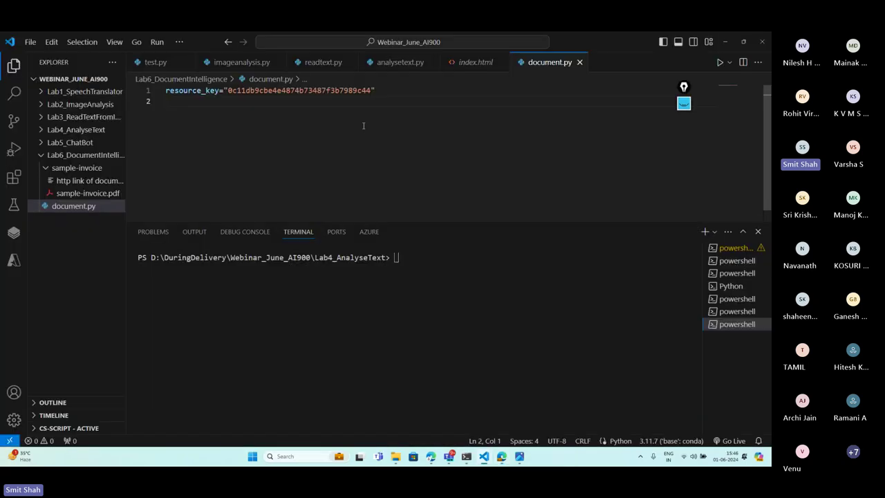
text(resource_)
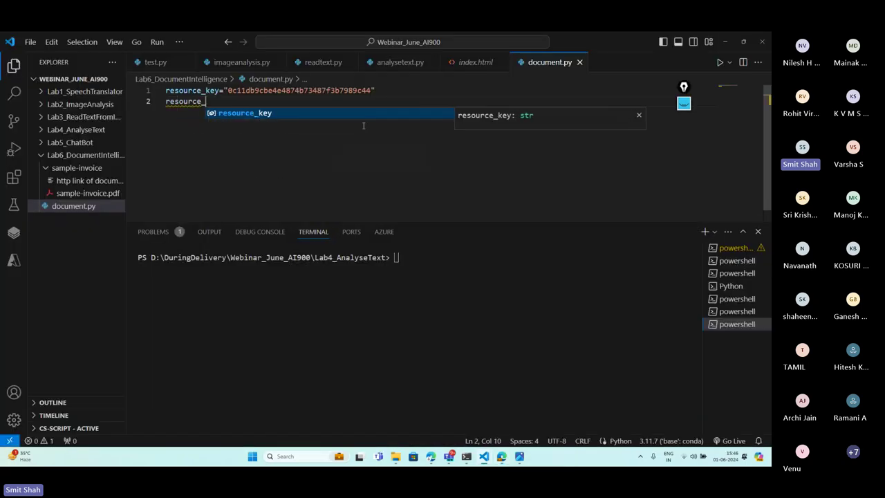
text(endpoint=")
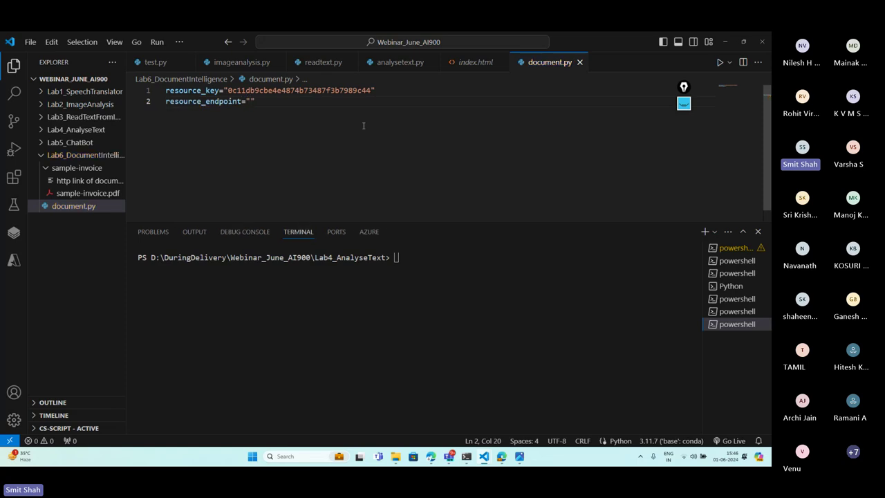
key(ctrl+v)
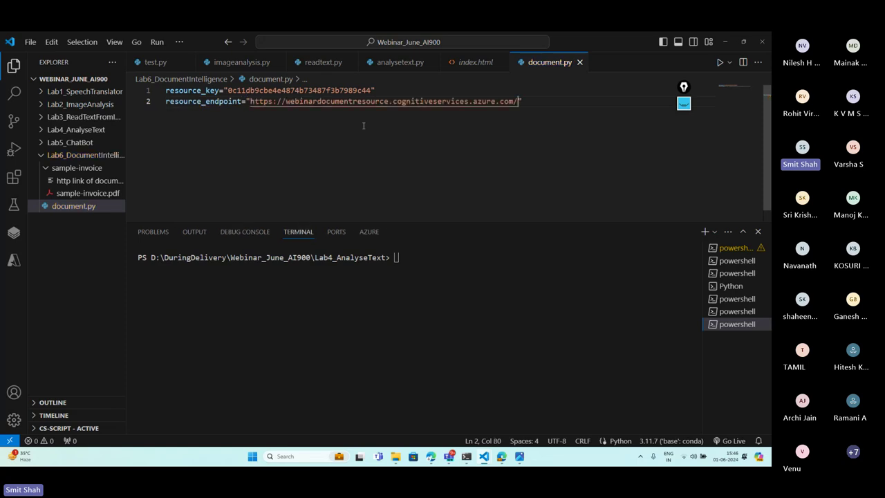
Insert blank lines above resource_key and import DocumentAnalysisClient from azure.ai.formrecognizer on the first line
click(168, 90)
key(Return)
key(Up)
key(Return)
key(Up)
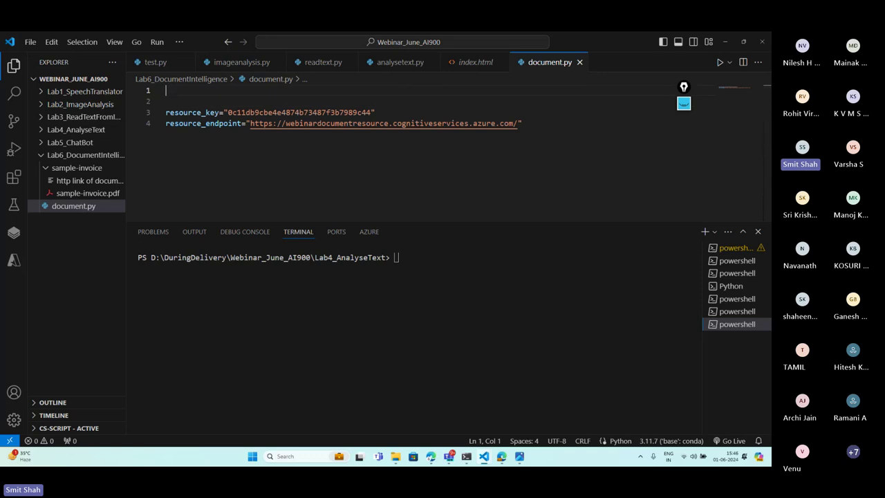
text(fro)
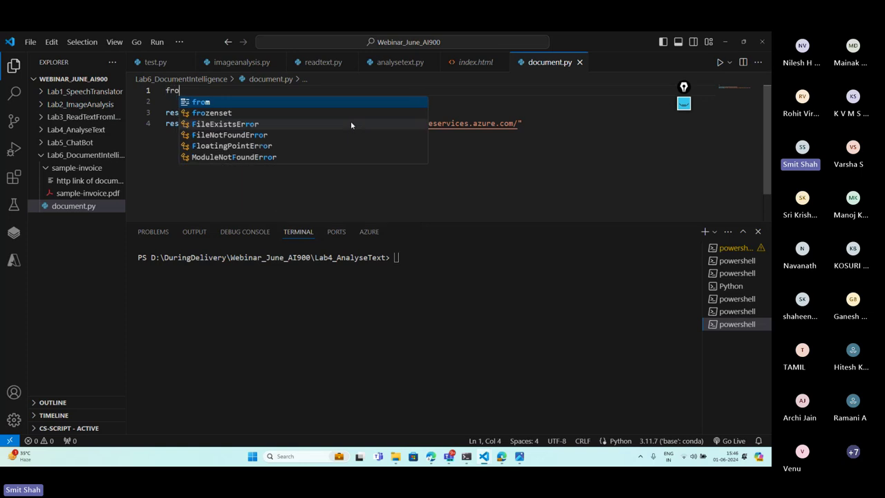
text(m azure.a)
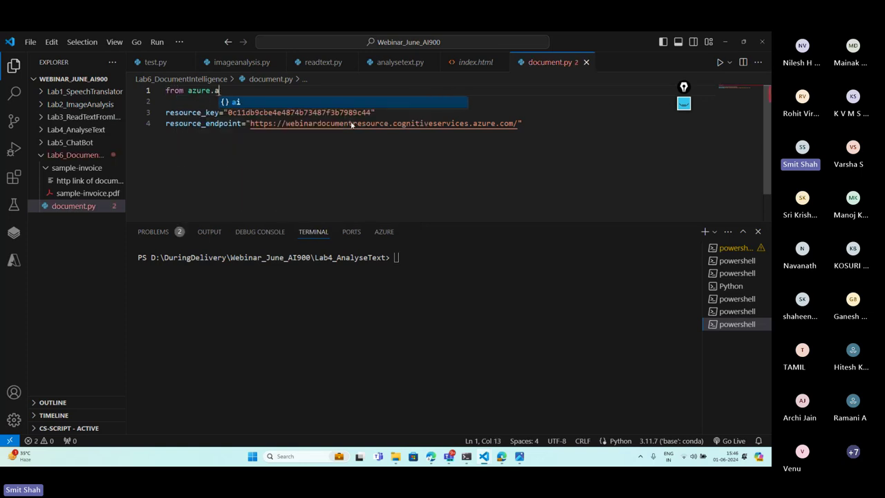
text(i.formreco)
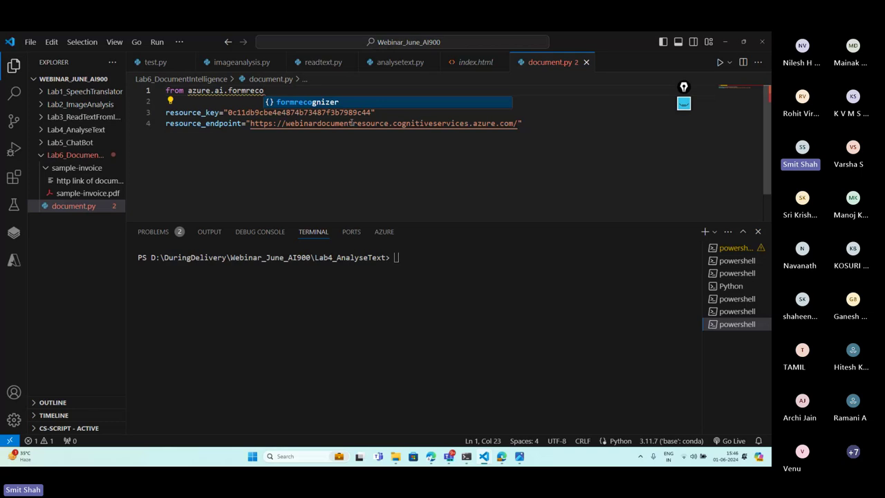
key(Tab)
text(im)
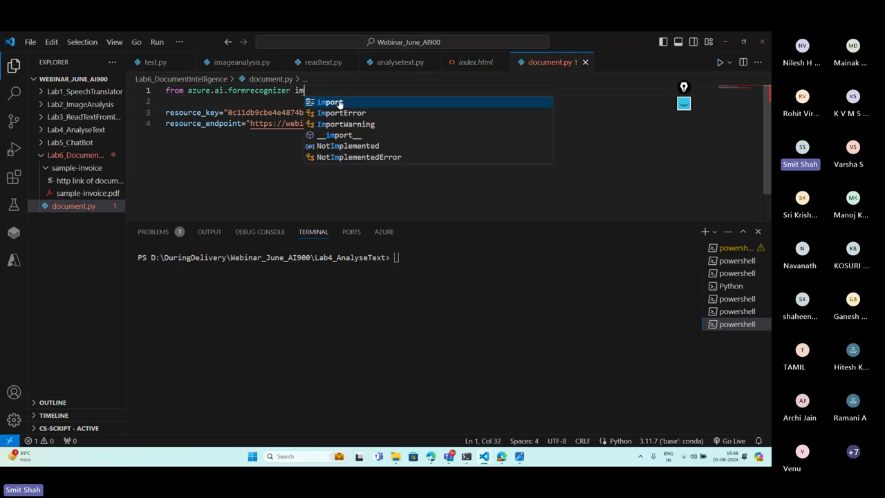
text(port Docu)
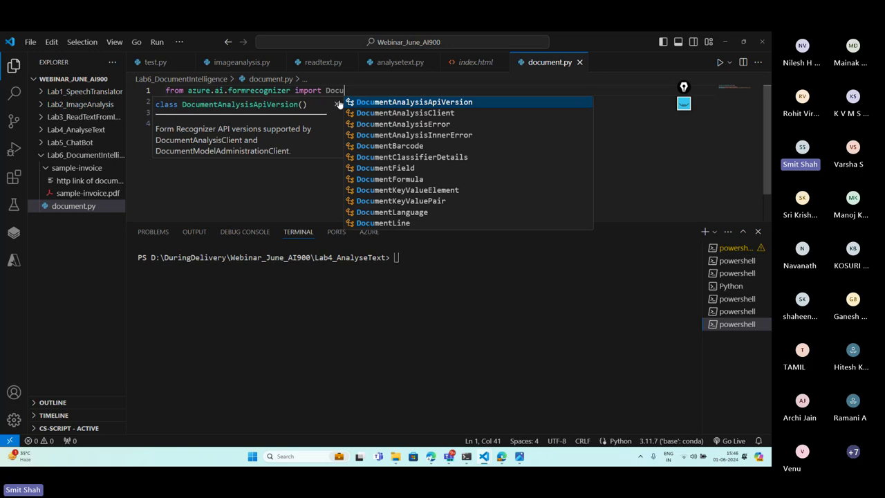
click(405, 113)
Add a DocumentAnalysisClient() call below the resource_endpoint line, separated by one blank line
double_click(392, 90)
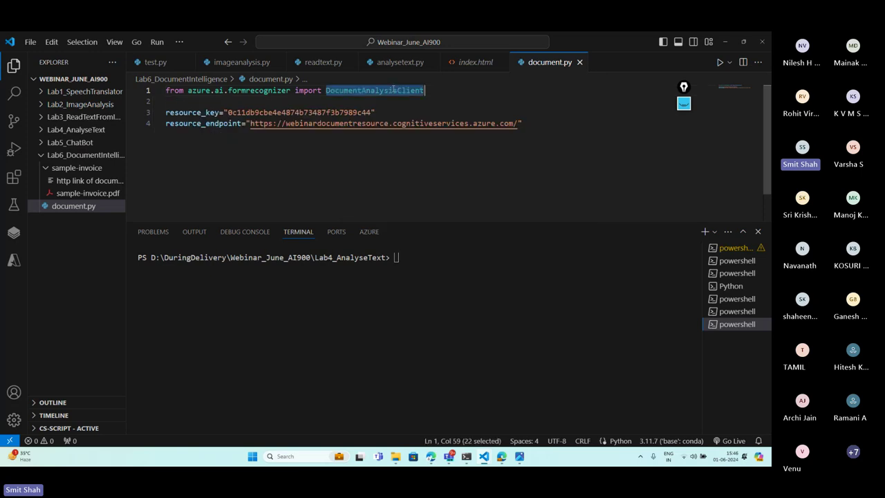
key(ctrl+c)
click(559, 124)
key(Return)
key(Return)
key(ctrl+v)
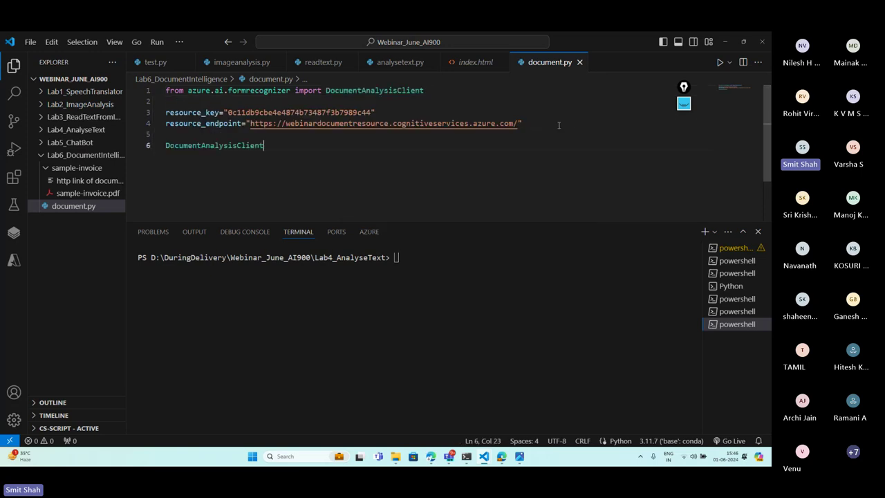
text(())
Give the DocumentAnalysisClient call the argument endpoint=resource_endpoint, followed by a credential argument without a value
click(270, 145)
text(endpoint)
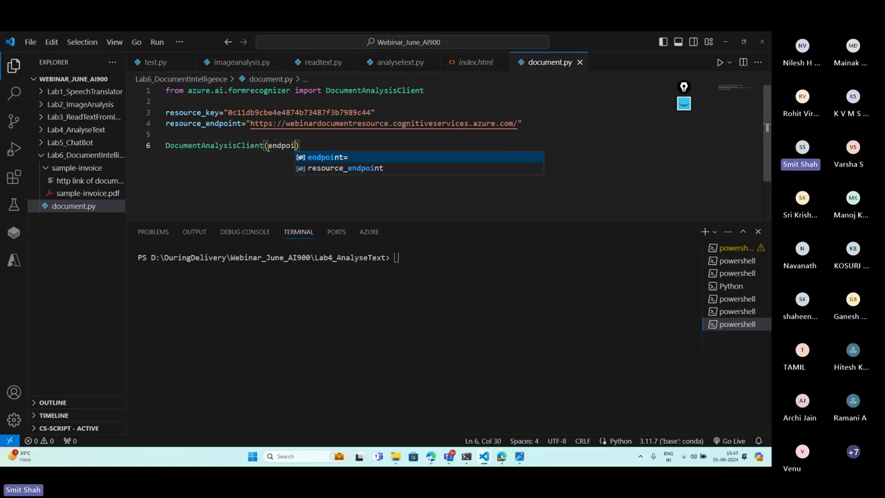
key(Escape)
text(=)
double_click(204, 123)
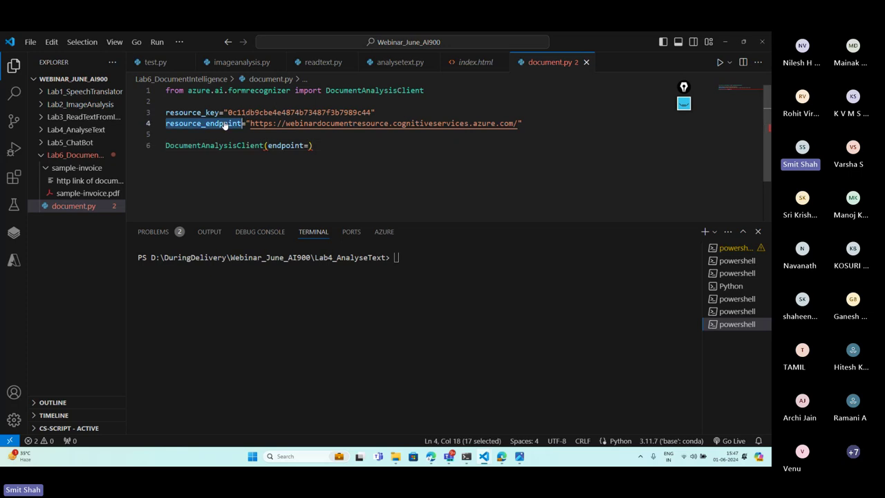
key(ctrl+c)
click(308, 146)
key(ctrl+v)
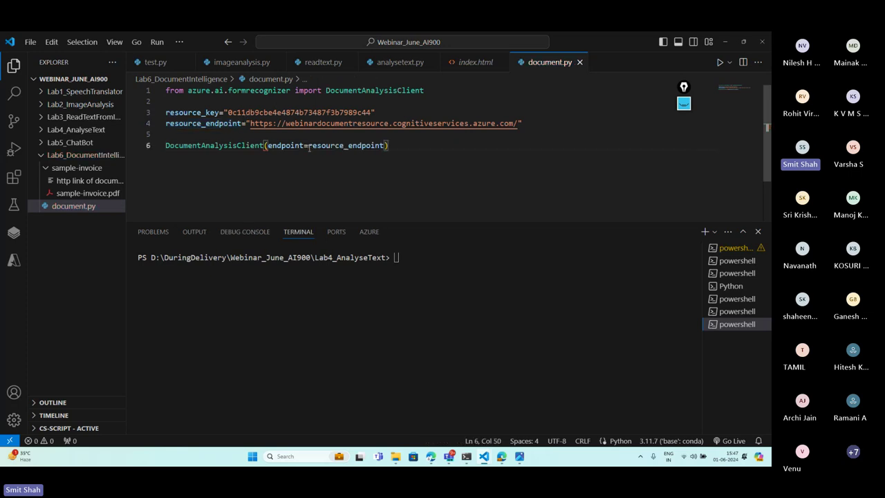
text(,)
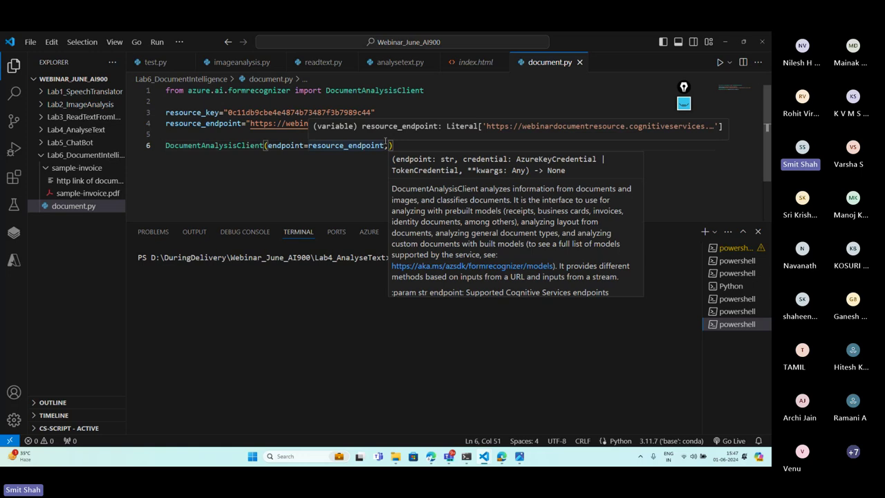
text(cre)
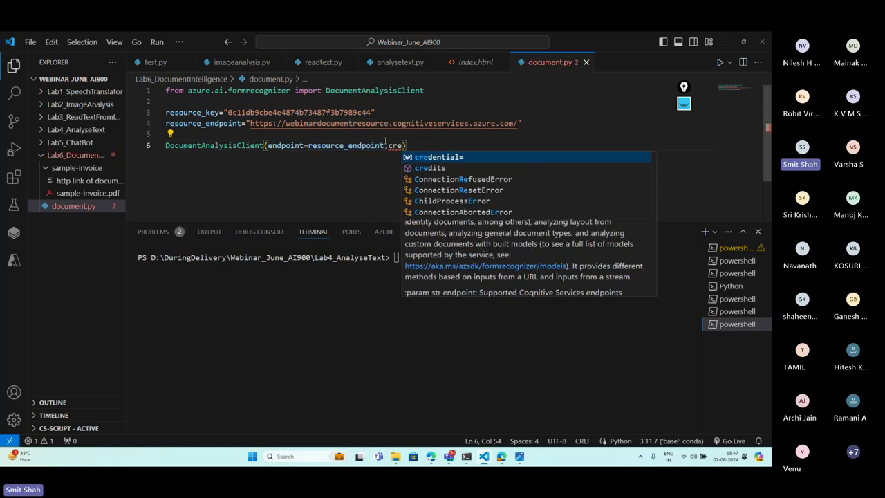
text(dential=)
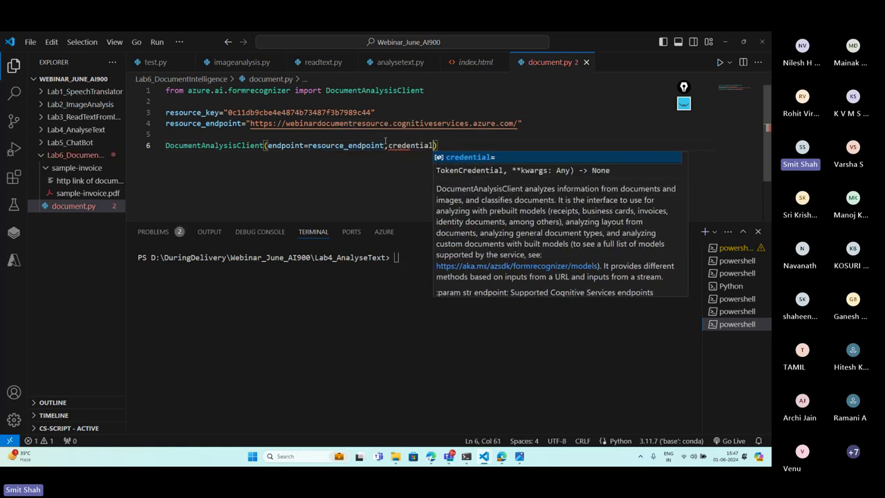
Import AzureKeyCredential from azure.core.credentials on a new line below the DocumentAnalysisClient import
click(437, 92)
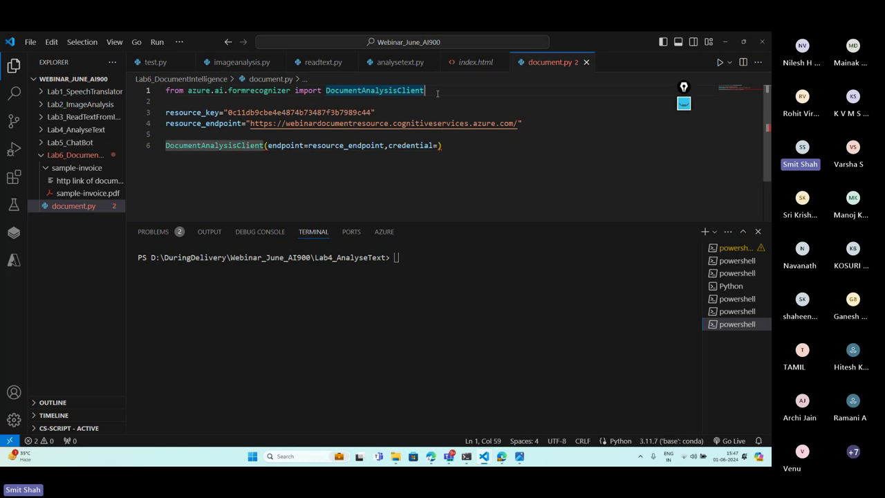
key(Return)
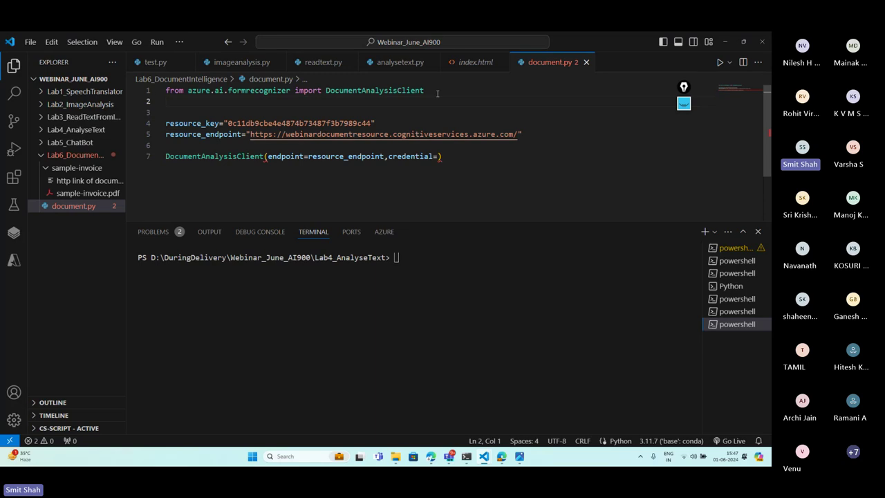
text(from azure.c)
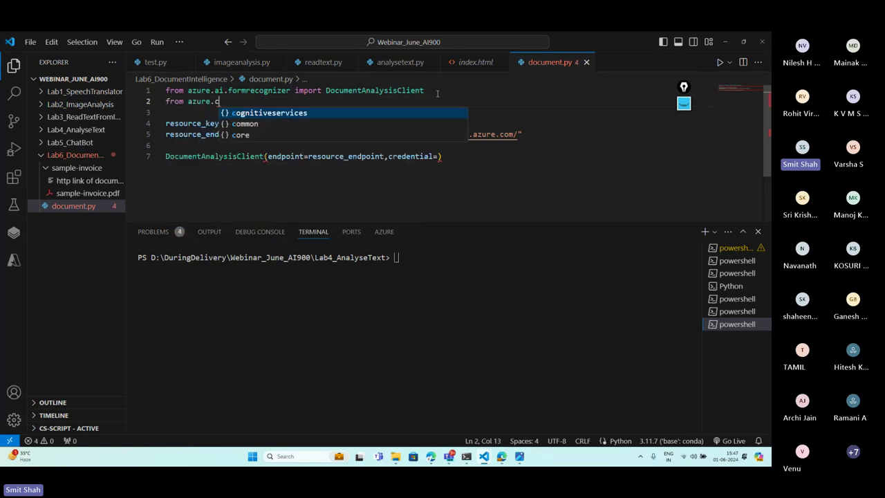
text(ore.)
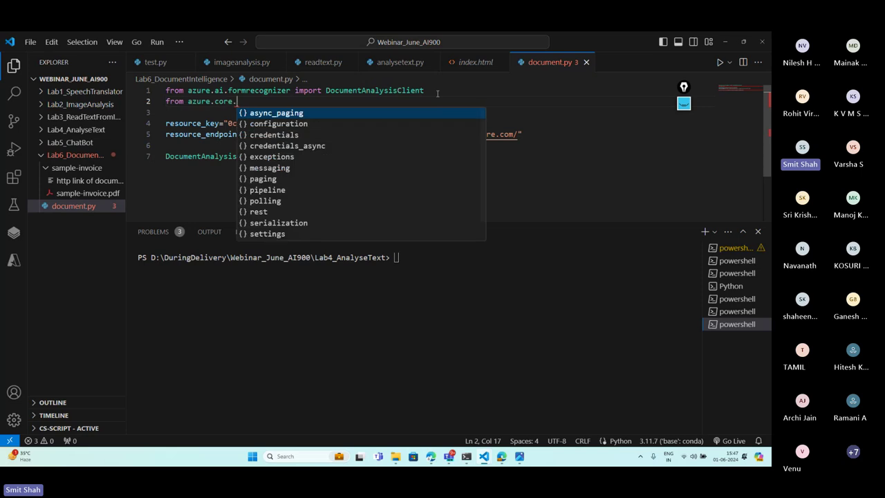
text(credentials )
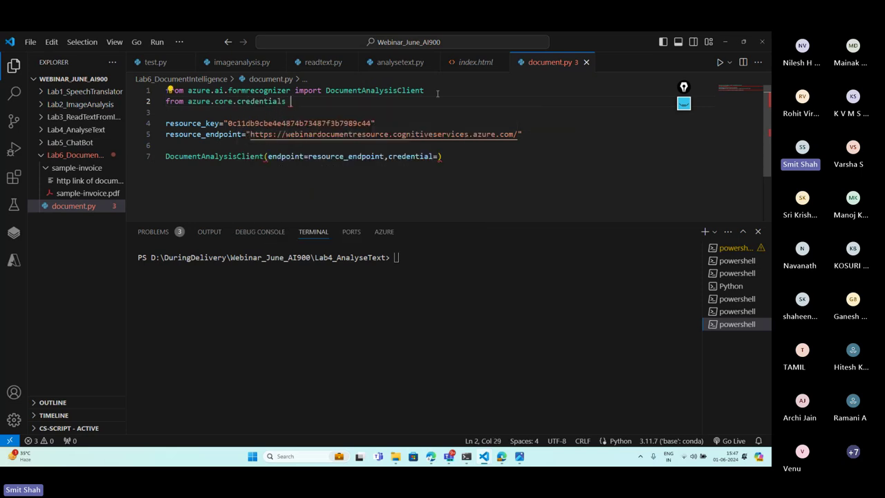
text(import AzureKeyC)
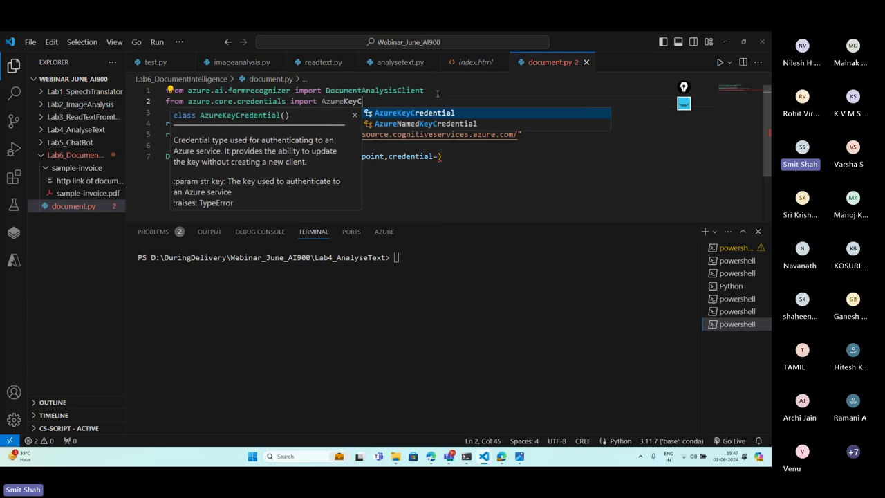
text(redential)
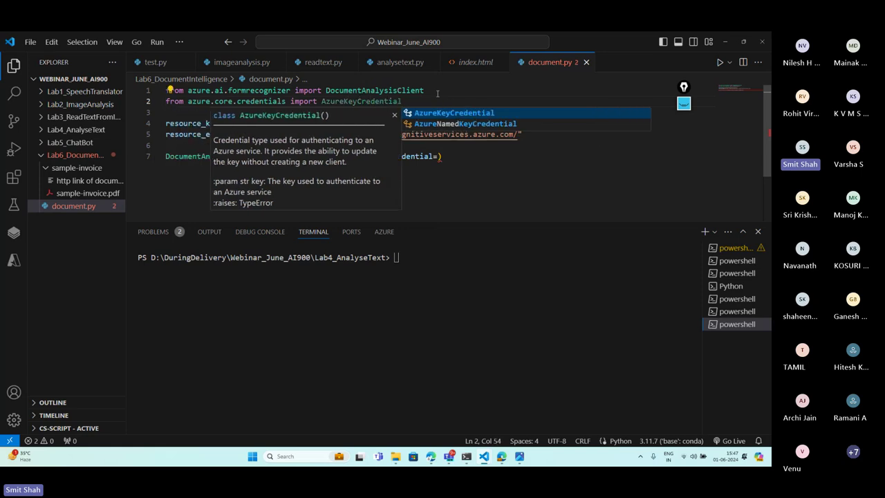
Set the credential argument of the DocumentAnalysisClient call to AzureKeyCredential(resource_key)
double_click(364, 101)
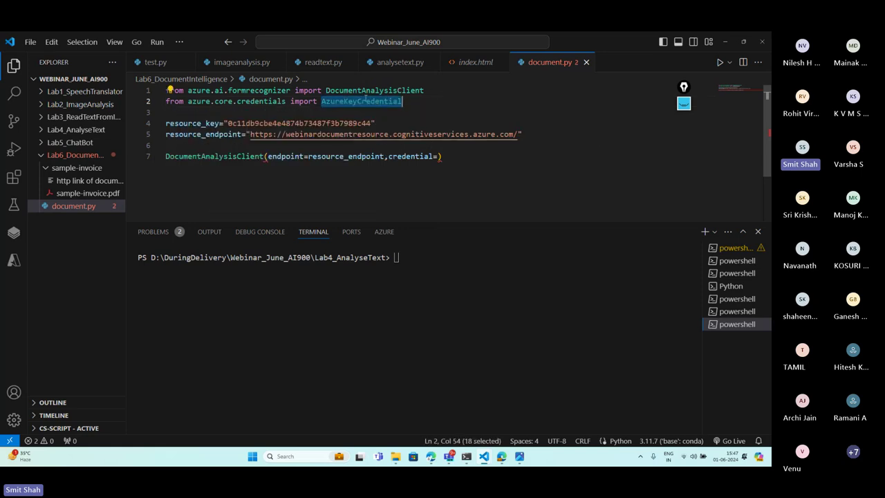
key(ctrl+c)
click(437, 157)
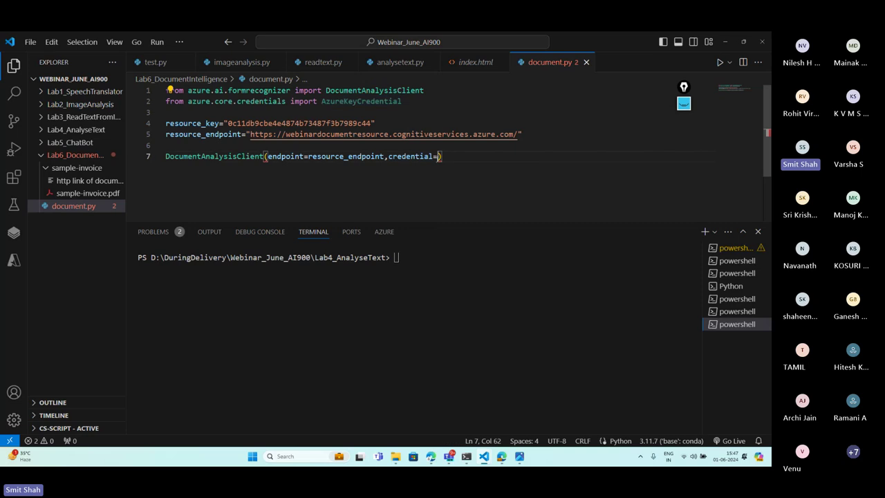
key(ctrl+v)
text(()
key(Right)
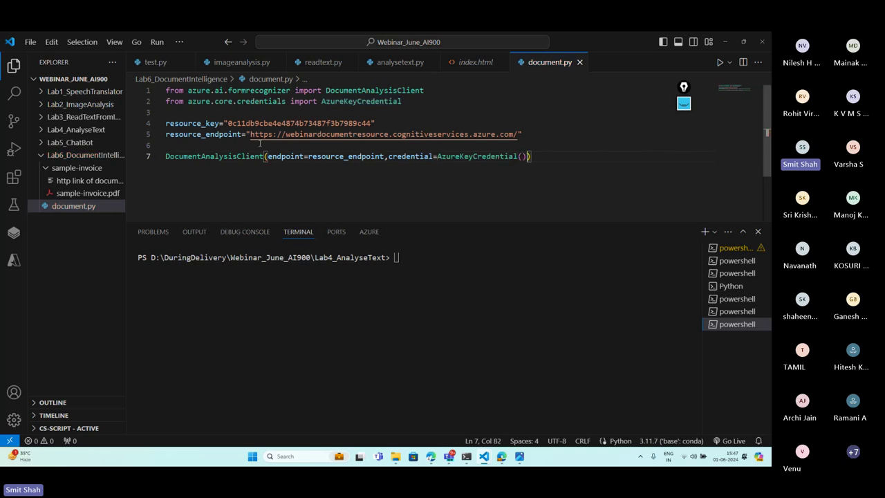
double_click(201, 123)
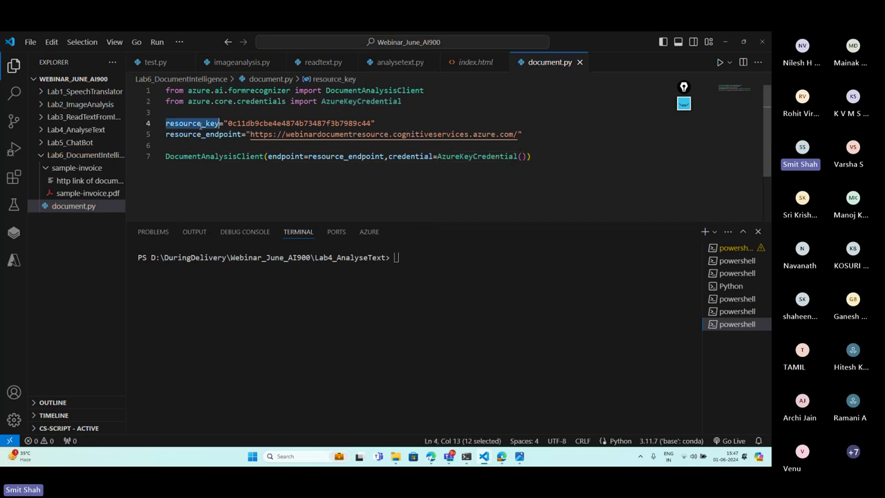
key(ctrl+c)
click(524, 157)
key(ctrl+v)
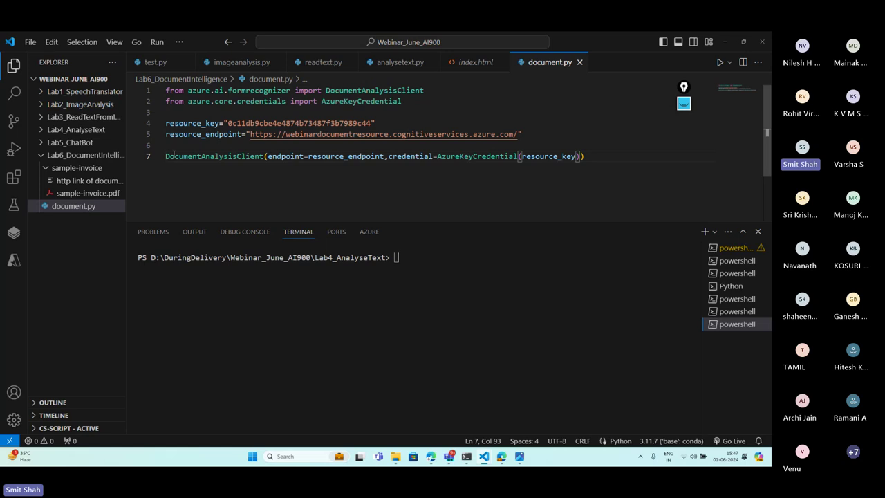
Assign the DocumentAnalysisClient call to a variable named access_to_resource
mouse_move(174, 155)
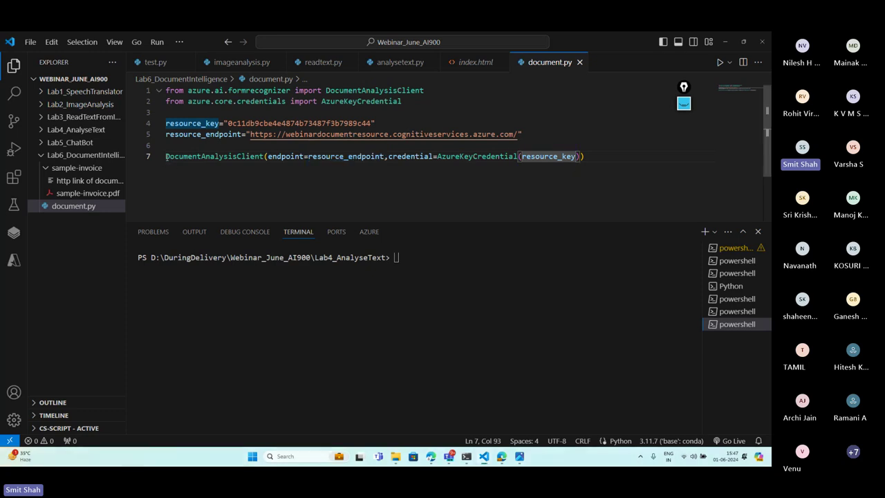
click(167, 157)
text(=)
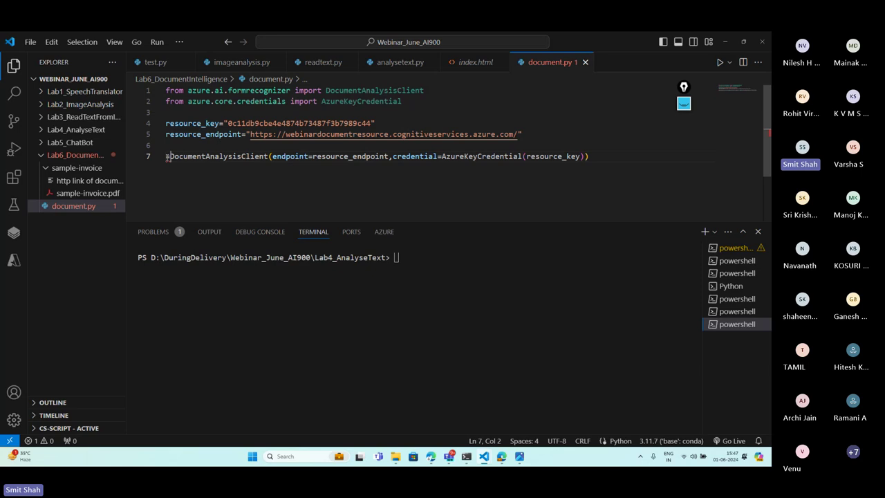
click(166, 158)
text(access_)
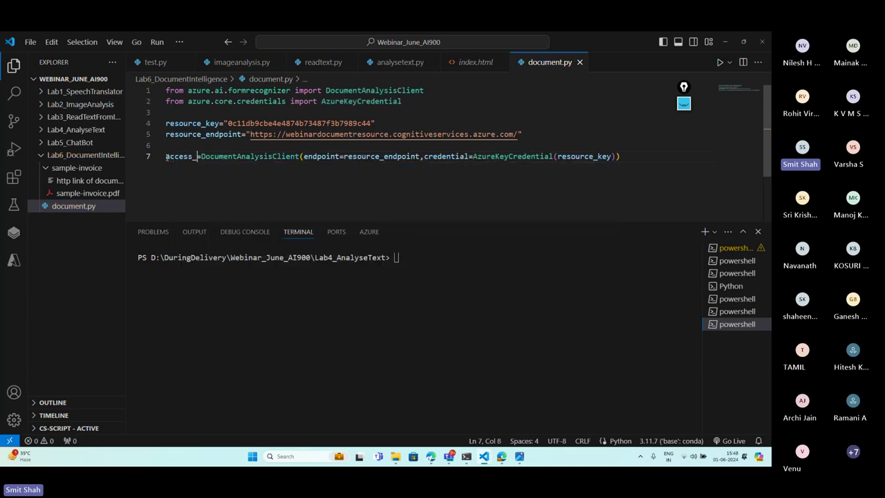
text(to_resource)
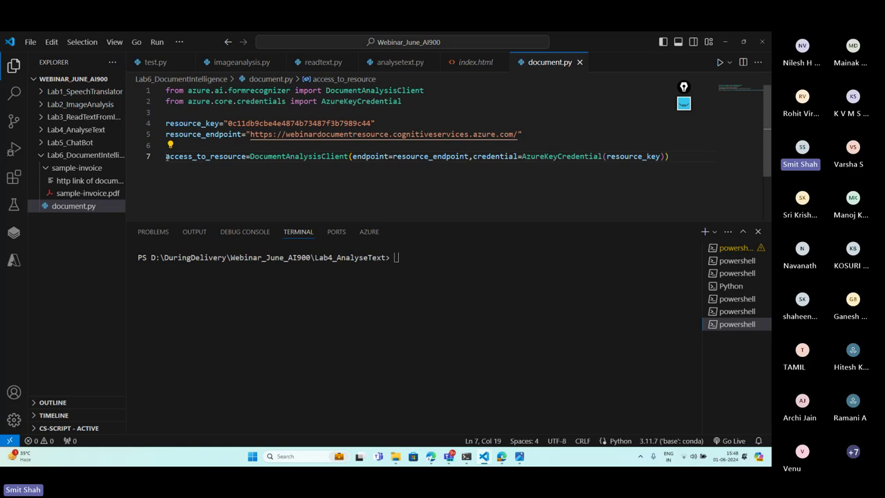
Add a print statement with the text "Access to resource has been granted" on the line below the client assignment
click(674, 156)
key(Return)
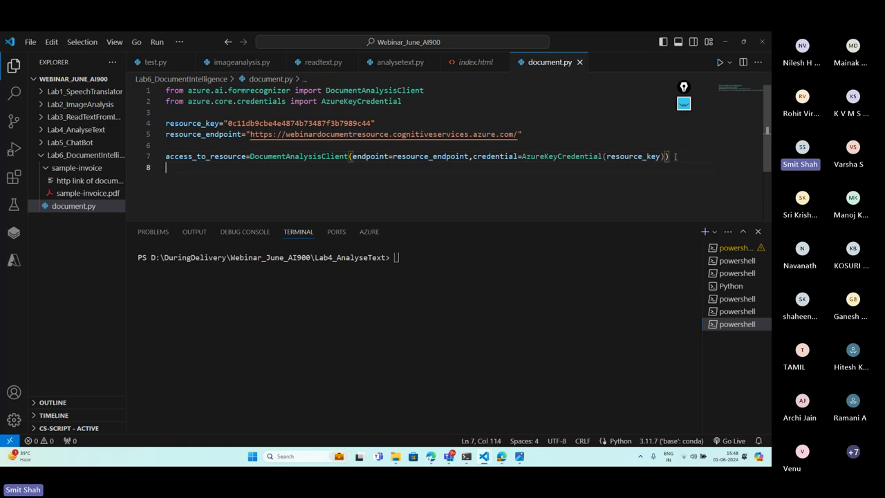
text(print(")
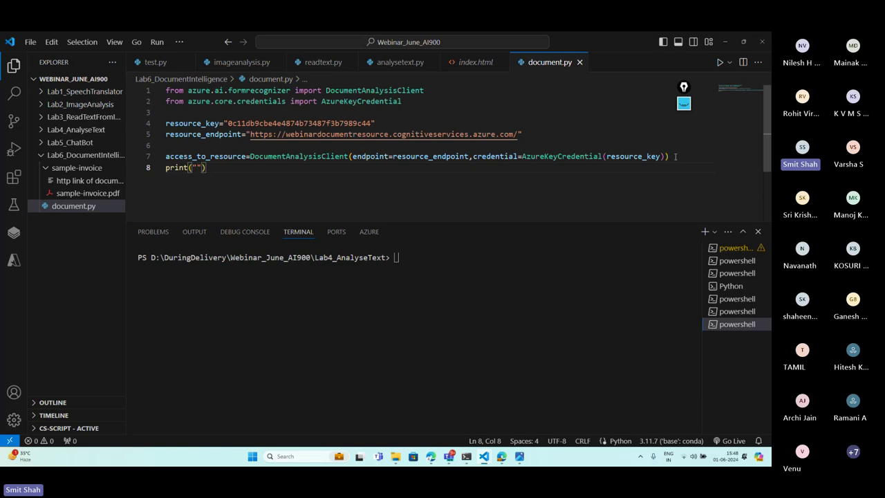
triple_click(327, 154)
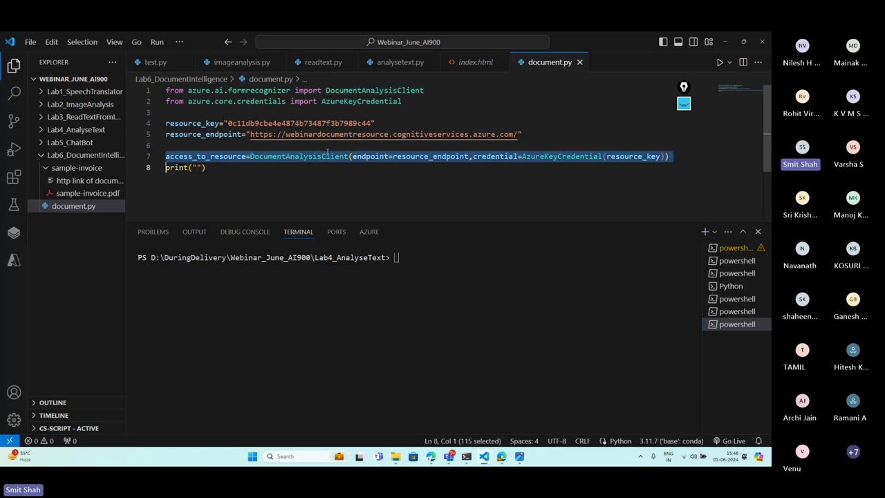
click(197, 167)
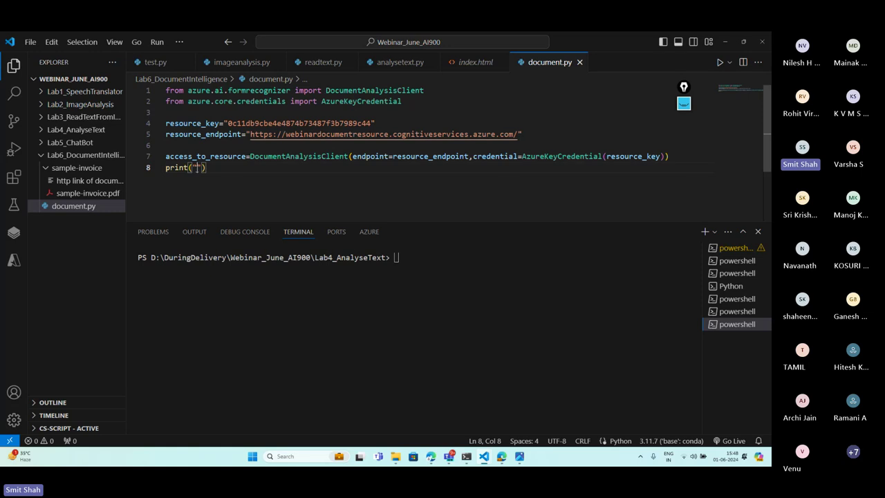
text(Access )
text(to resource has )
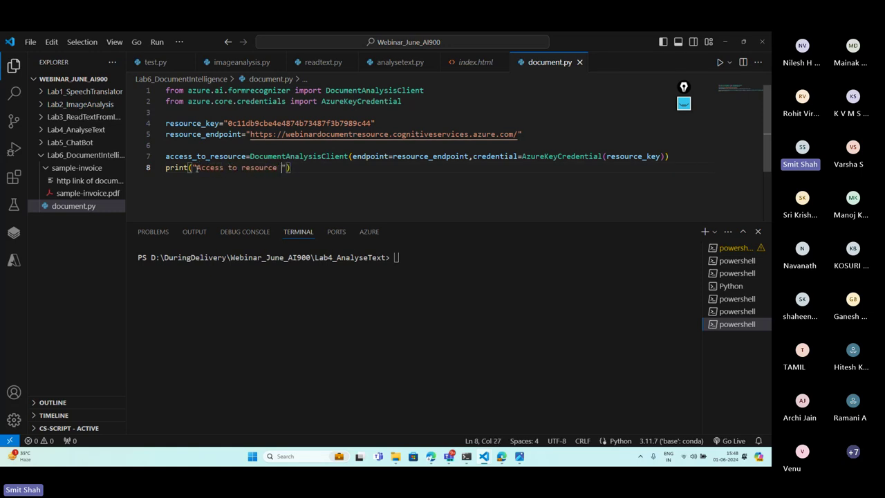
text(been granted)
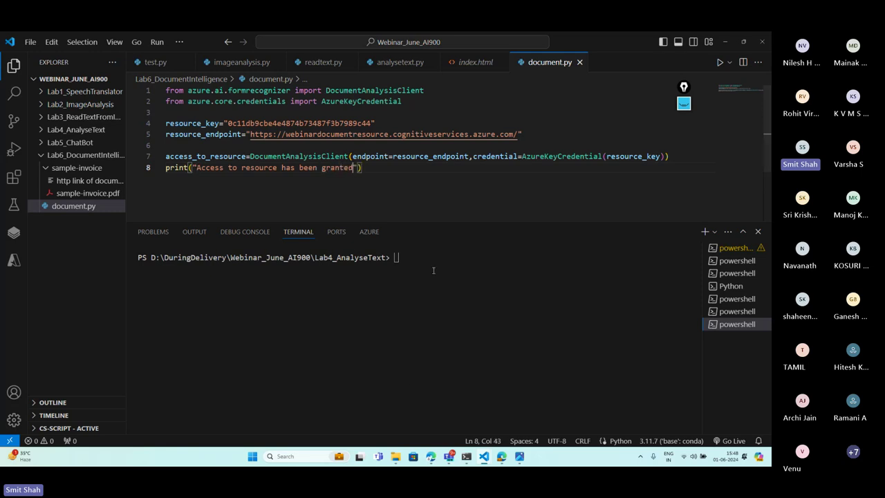
Open a terminal in the Lab6_DocumentIntelligence folder and run python document.py
click(433, 270)
right_click(84, 156)
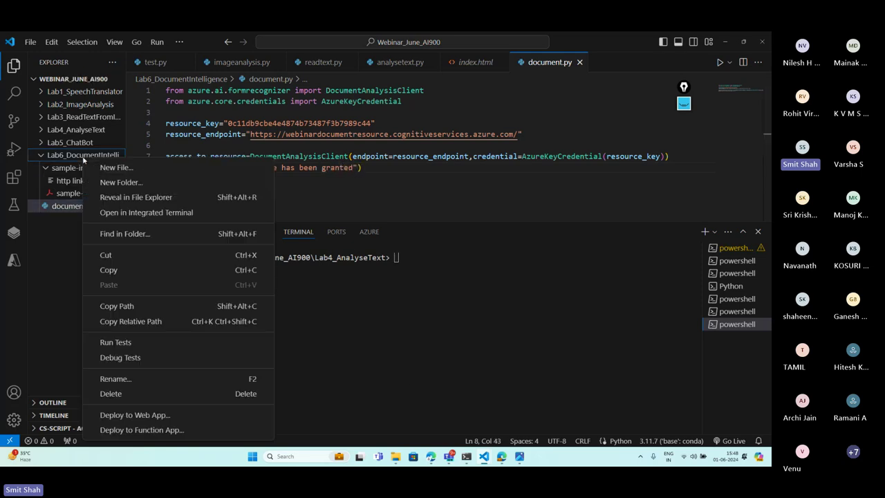
click(147, 208)
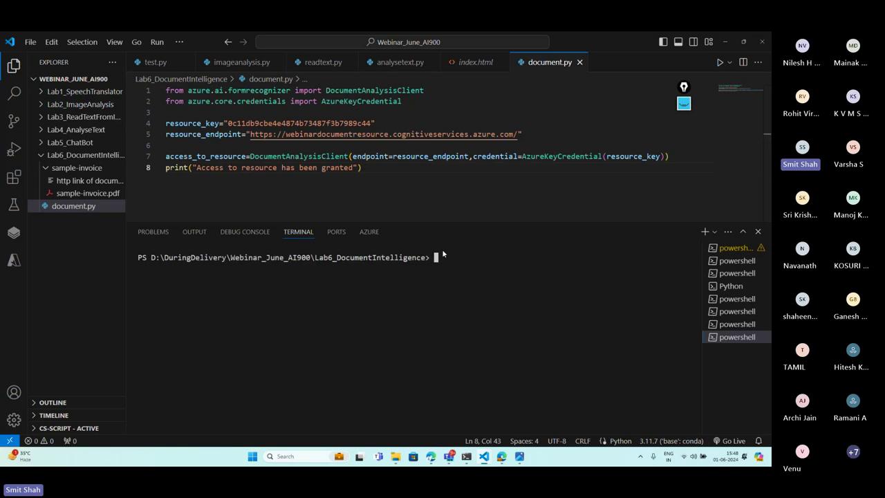
text(python document.py)
key(Return)
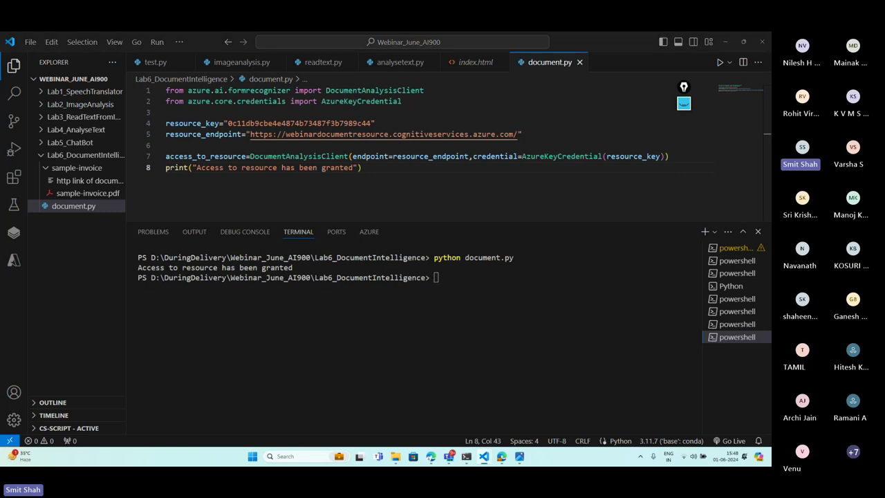
Define documentModelId='prebuilt-invoice' below the print statement, separated by one blank line
click(375, 166)
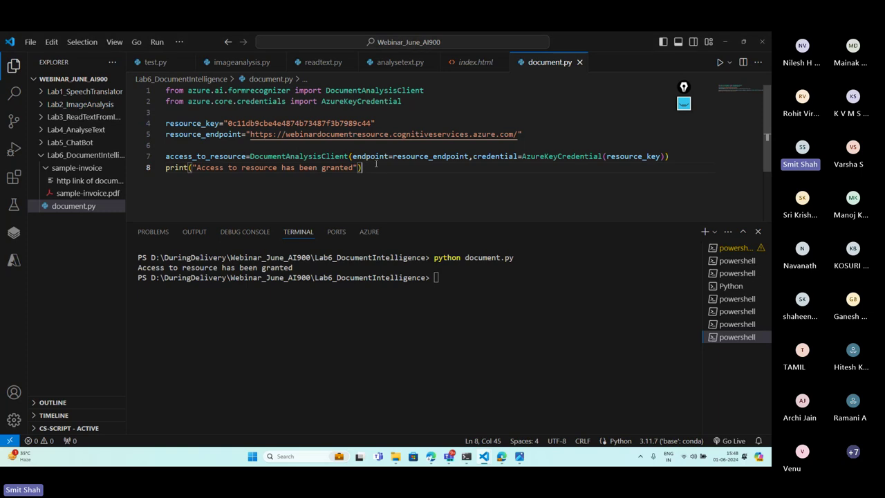
key(Return)
key(Return)
text(docume)
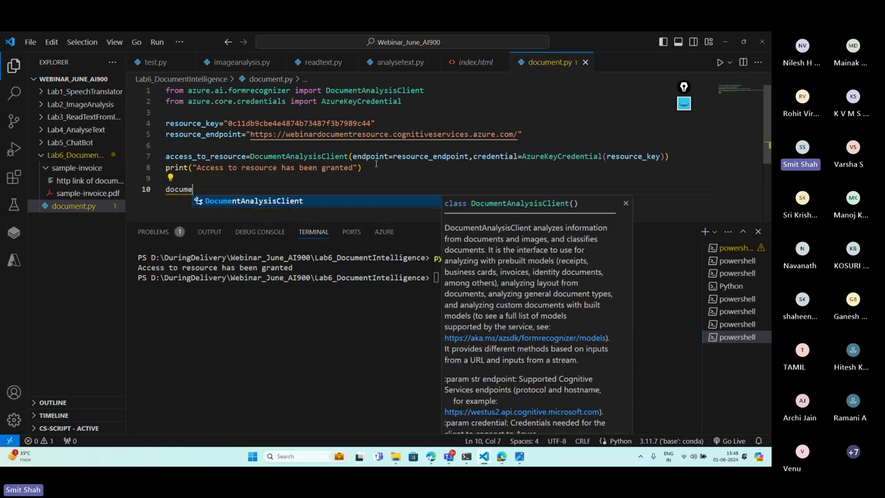
text(bnt)
key(BackSpace)
key(BackSpace)
key(BackSpace)
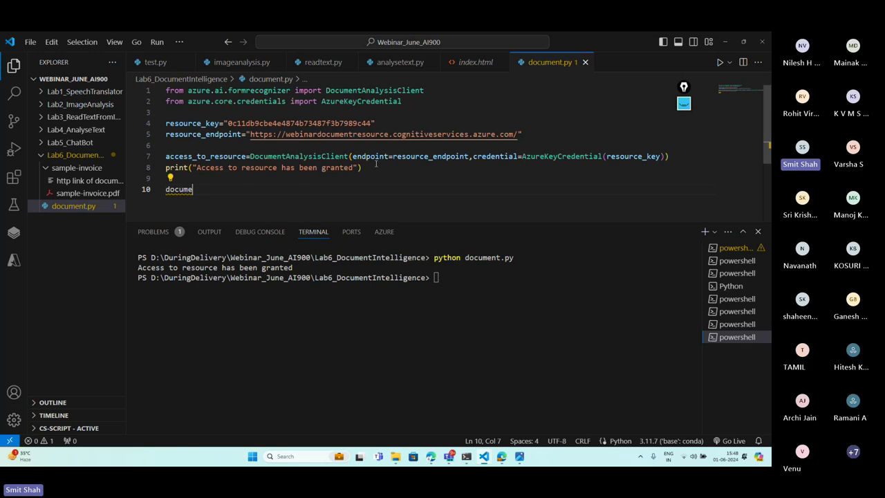
text(ntModelId=")
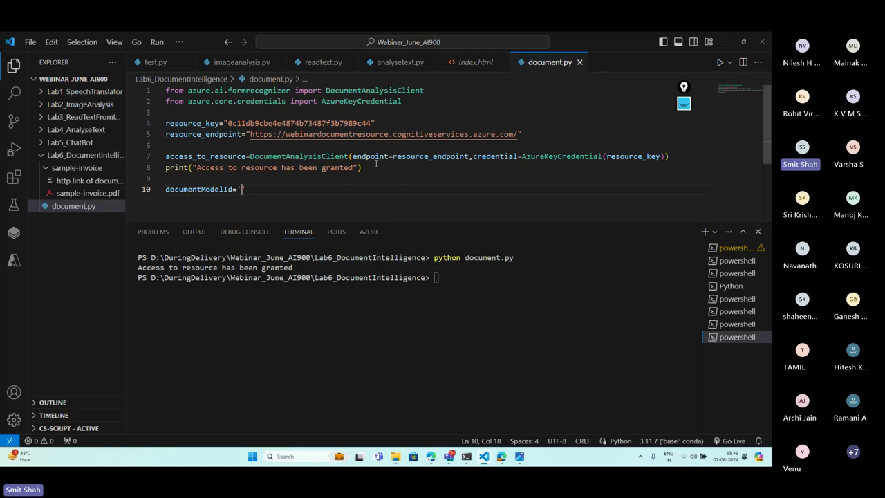
text(prebuilt-invoice)
Define fileLocale='en-US' on the line below documentModelId
key(Return)
text(file)
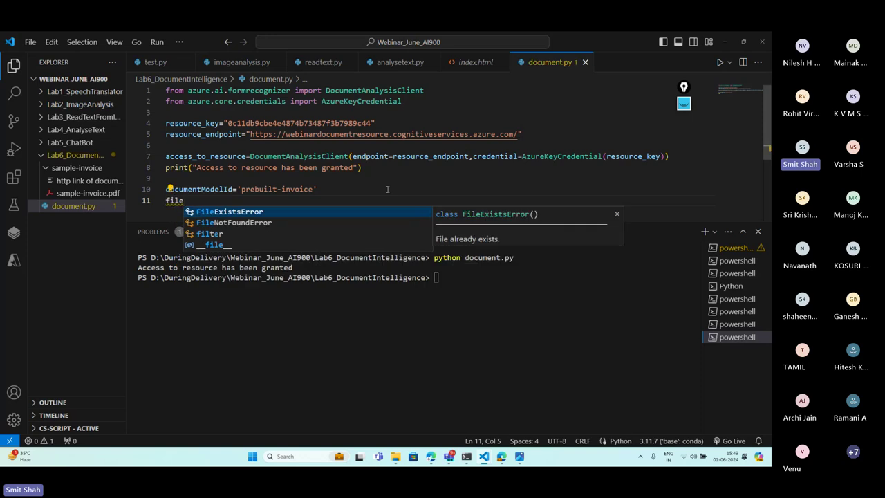
text(Loca)
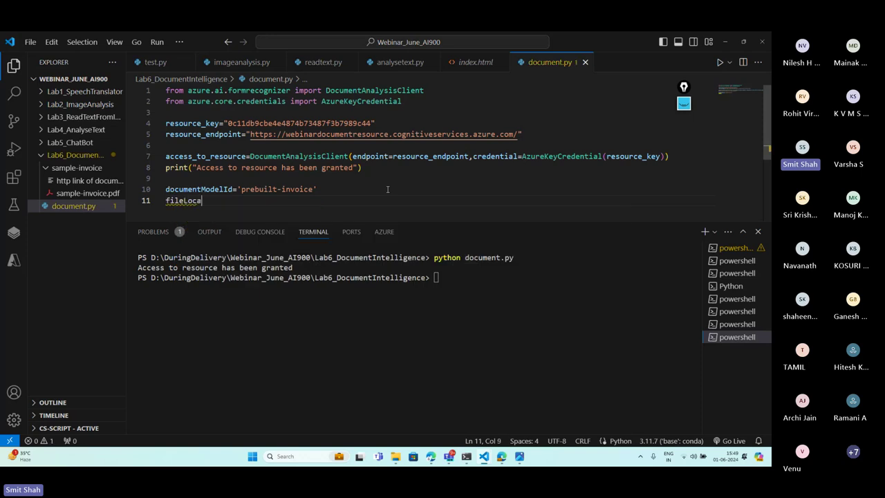
text(le=)
text('en)
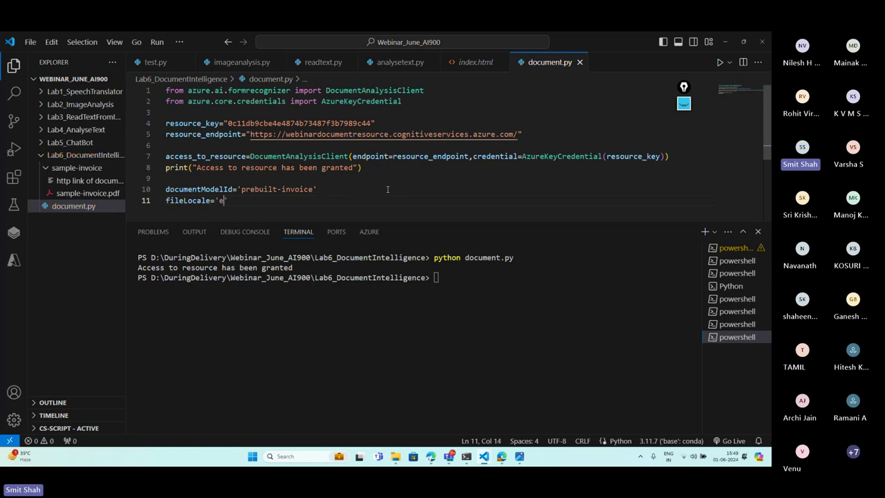
text(-US)
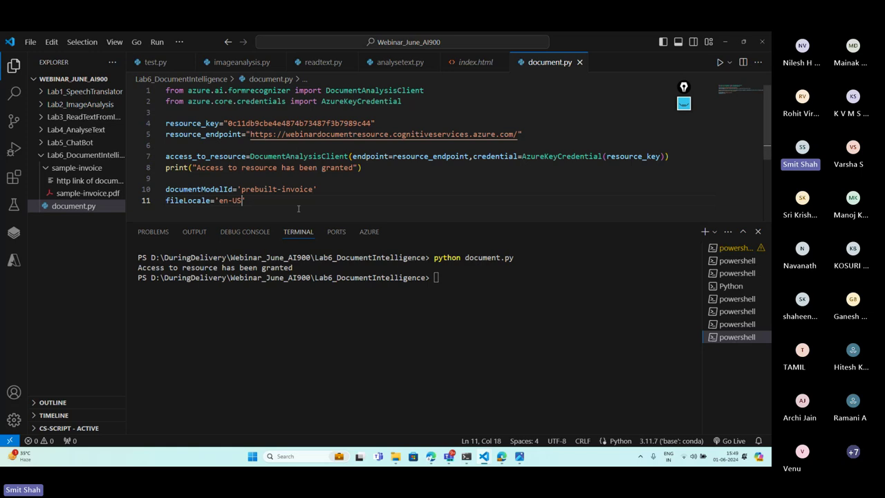
Start a documentUrl assignment without a value on the line below fileLocale
click(278, 200)
key(Return)
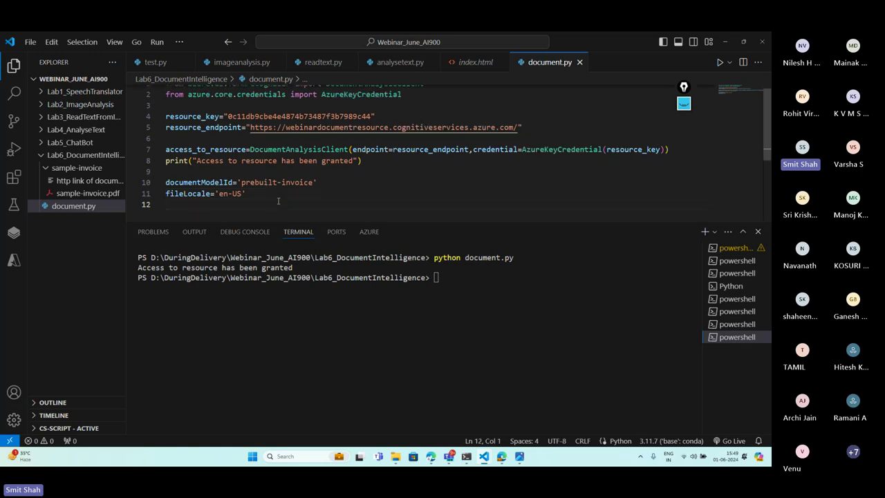
text(documentUrl)
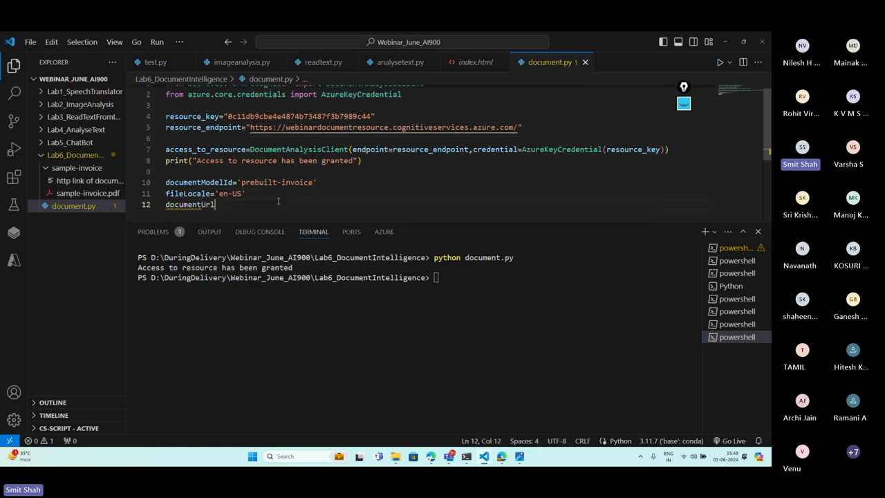
text(=)
click(431, 456)
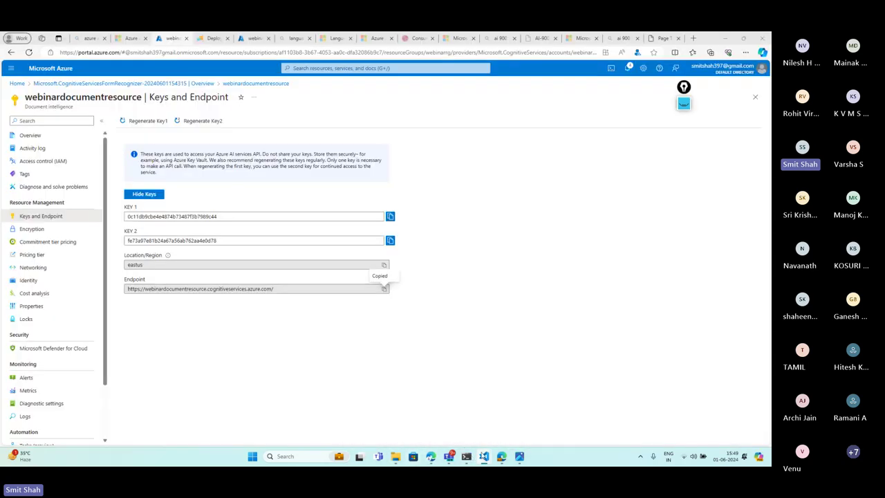
mouse_move(484, 456)
click(508, 408)
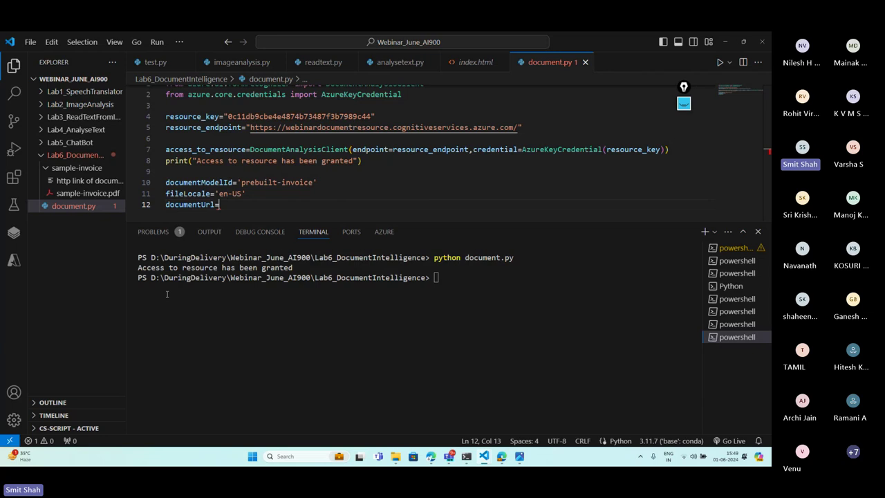
Copy the sample invoice's GitHub URL from http link of document.txt and insert it as the quoted documentUrl value in document.py
click(82, 181)
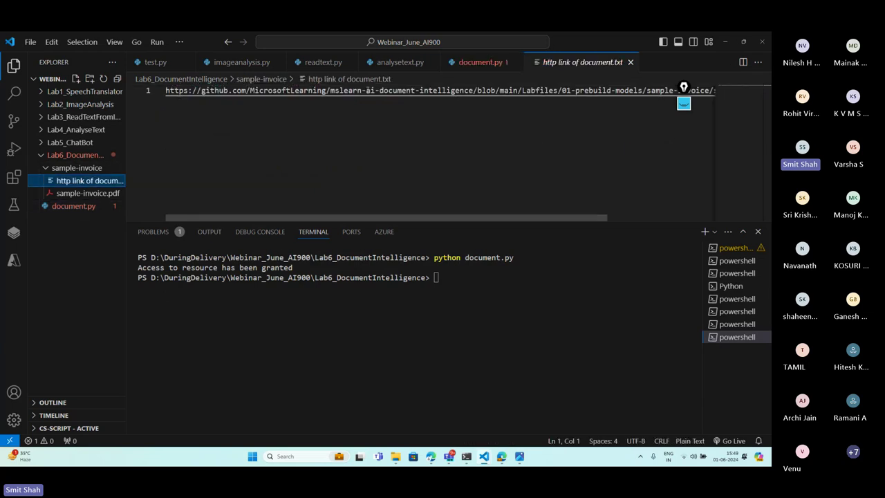
triple_click(684, 90)
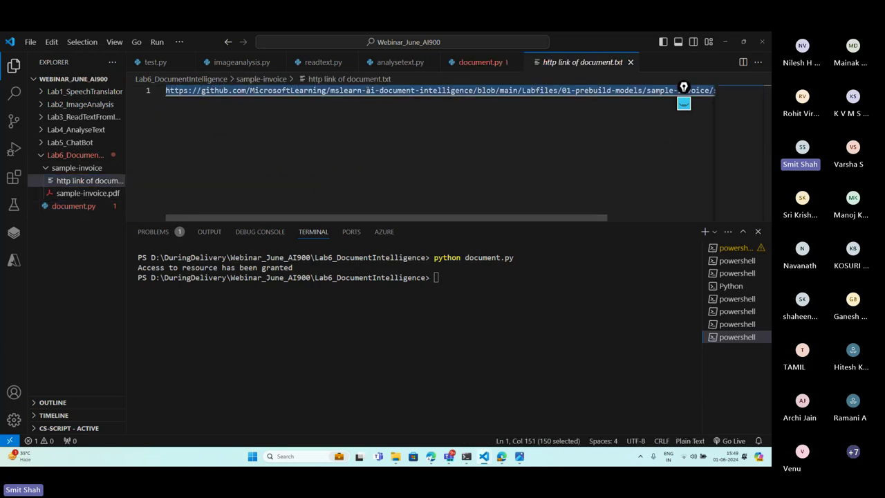
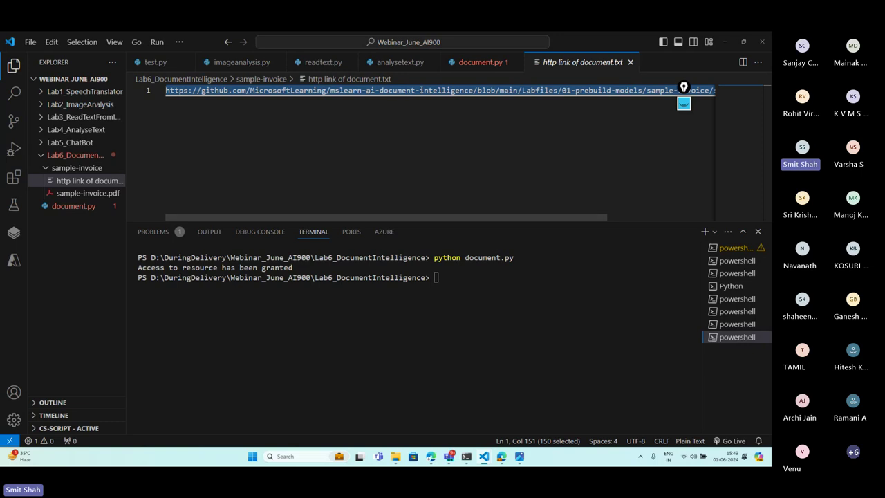
key(ctrl+Tab)
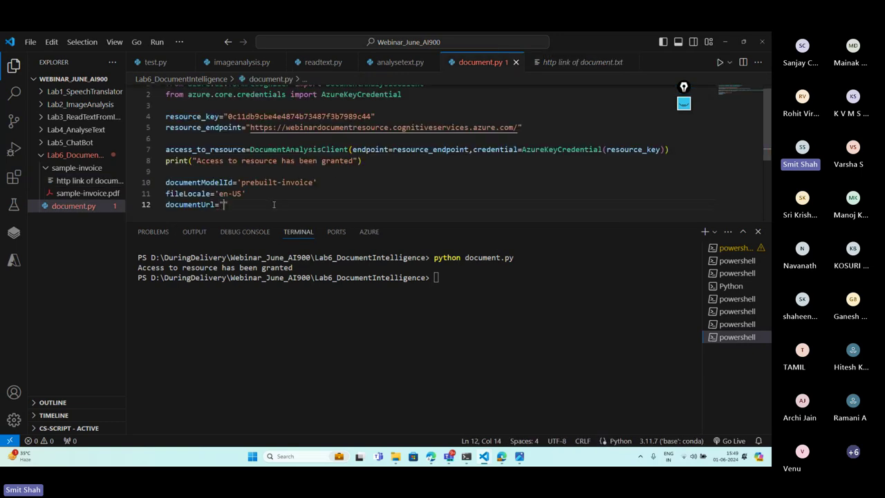
text(')
text(https://github.com/MicrosoftLearning/mslearn-ai-document-intelligence/blob/main/Labfiles/01-prebuild-models/sample-invoice/sample-invoice.pdf?raw=true)
click(178, 220)
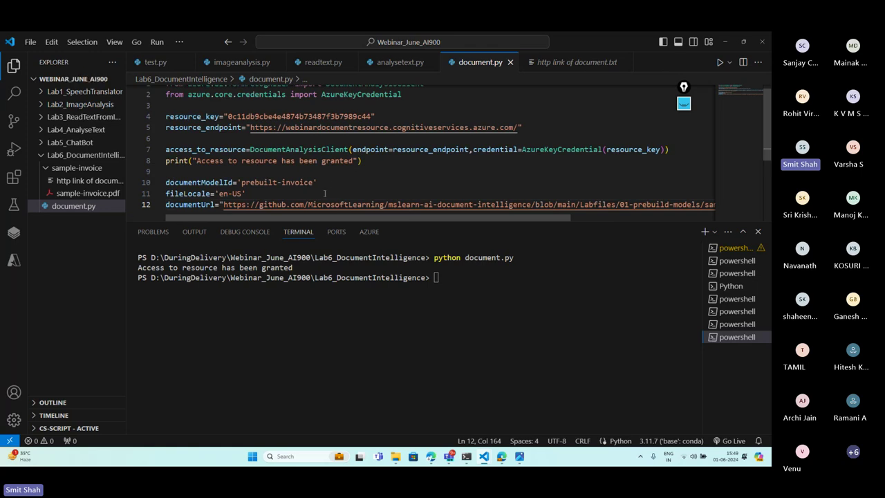
drag(317, 183, 160, 179)
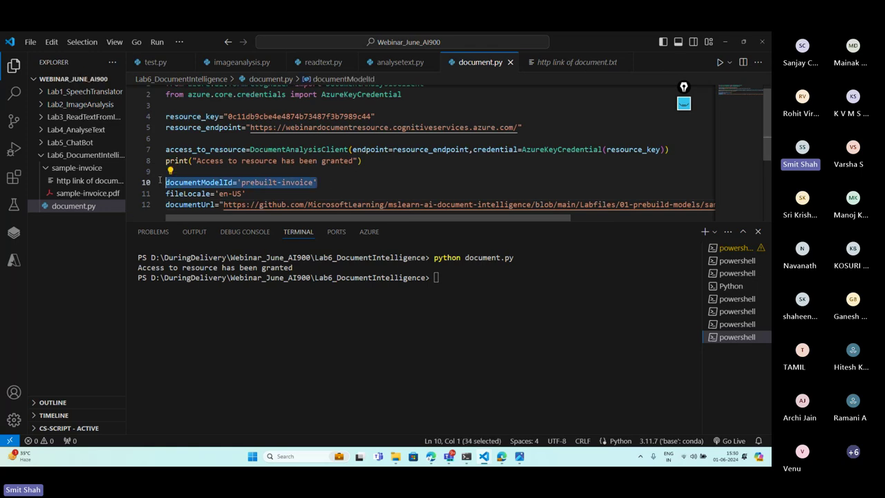
click(228, 204)
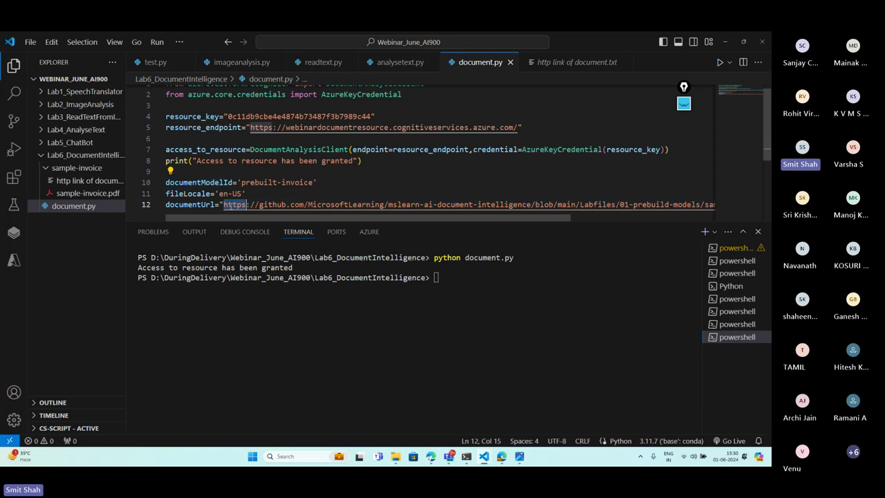
triple_click(228, 204)
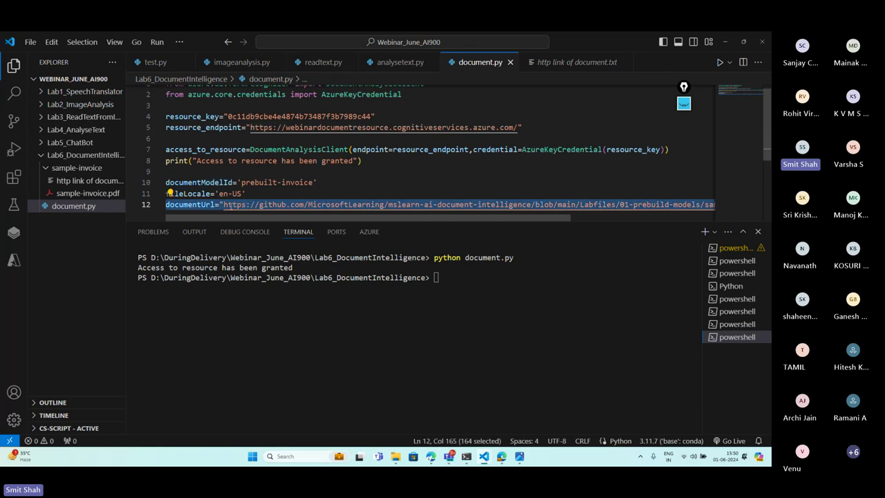
scroll(313, 176, down, 1)
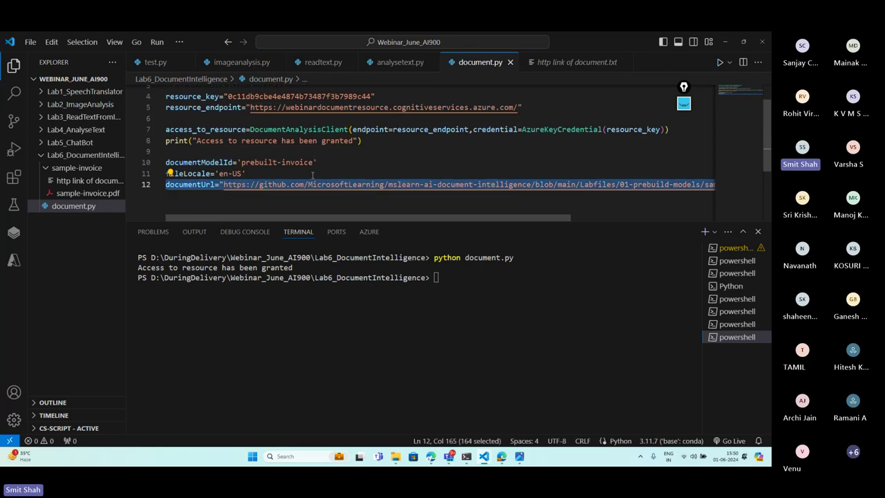
key(End)
scroll(226, 184, left, 5)
scroll(225, 184, down, 1)
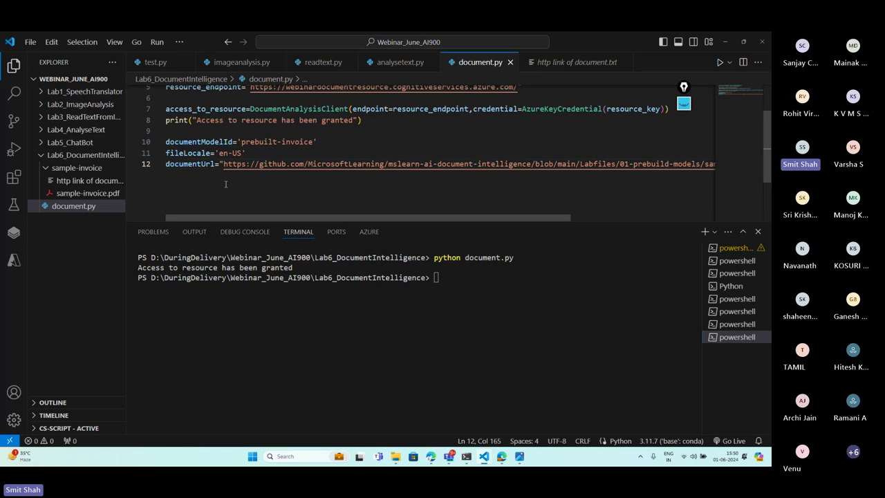
Add an empty access_to_resource.begin_analyze_document_from_url() call below documentUrl, separated by one blank line
scroll(684, 171, right, 5)
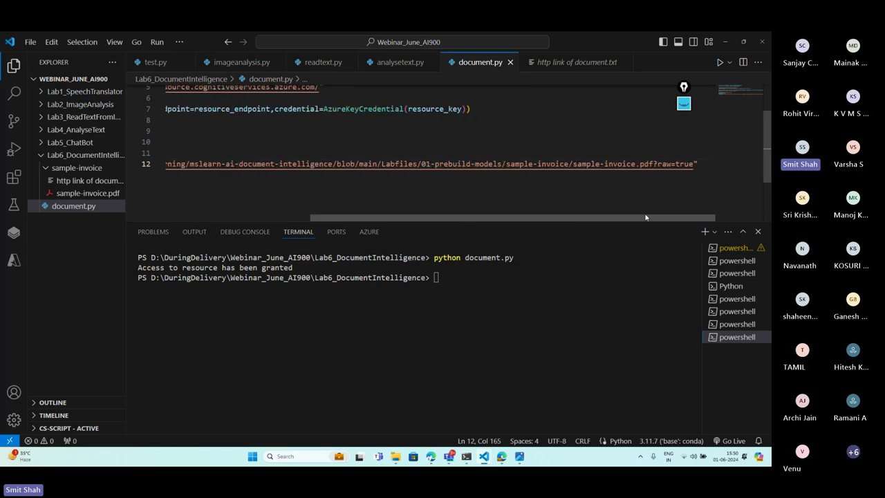
key(Return)
key(Return)
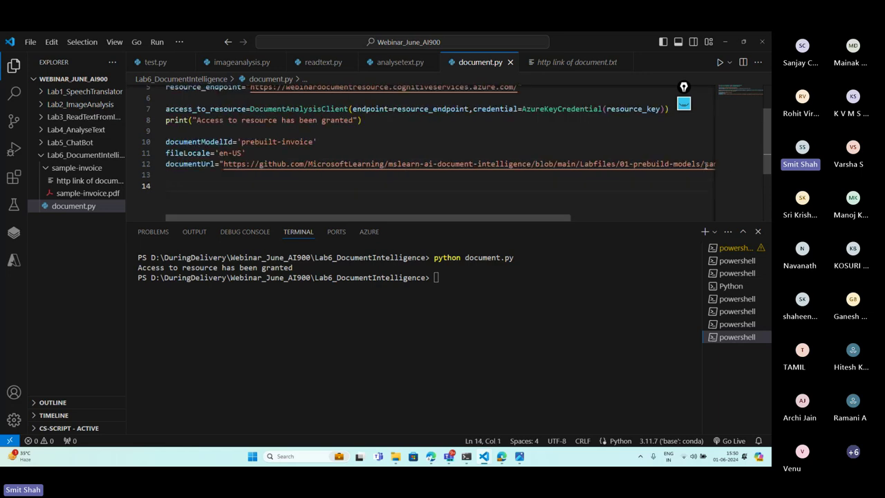
double_click(195, 109)
key(ctrl+c)
click(218, 194)
key(ctrl+v)
text(.)
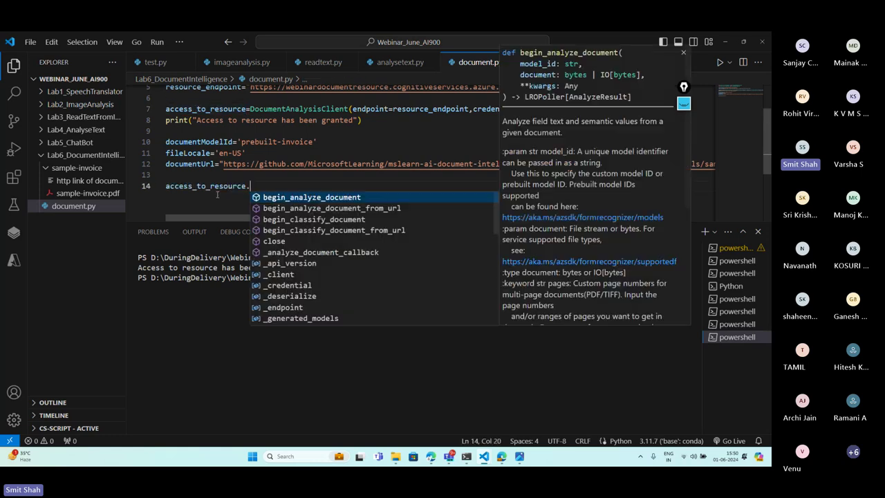
text(begin_an)
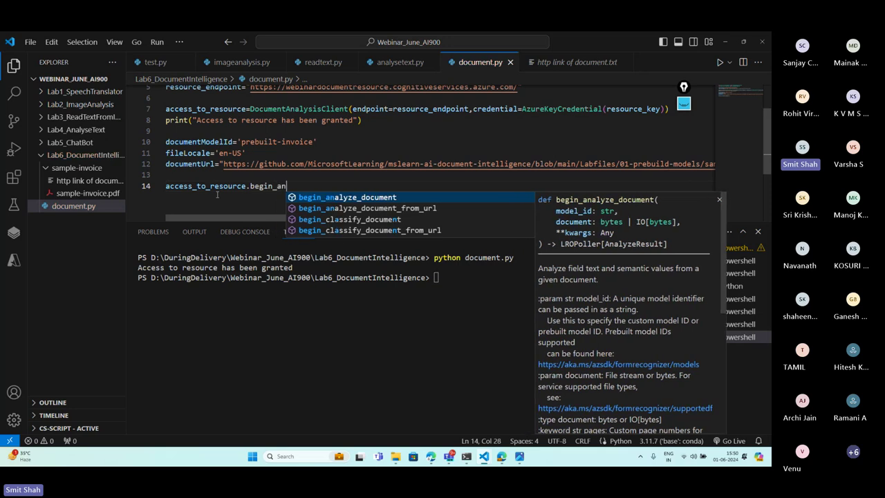
text(a)
click(354, 208)
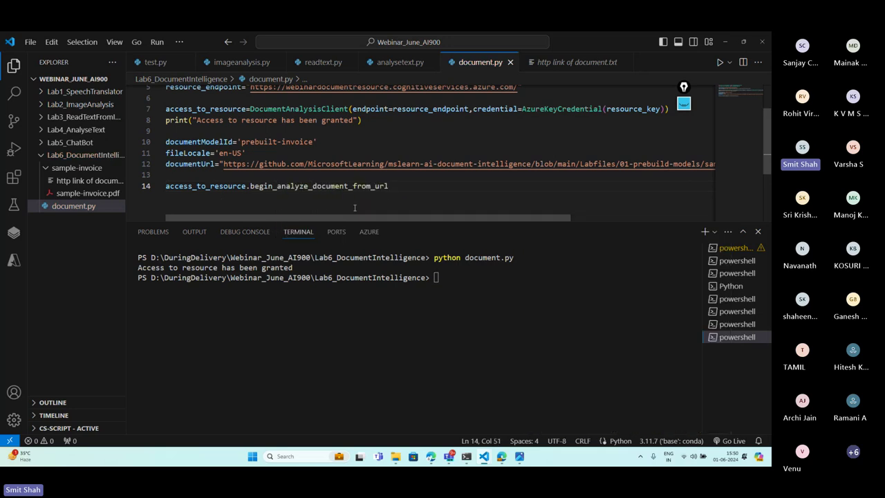
text(())
Pass documentModelId as the first argument of the begin_analyze_document_from_url call
drag(241, 141, 315, 141)
double_click(206, 141)
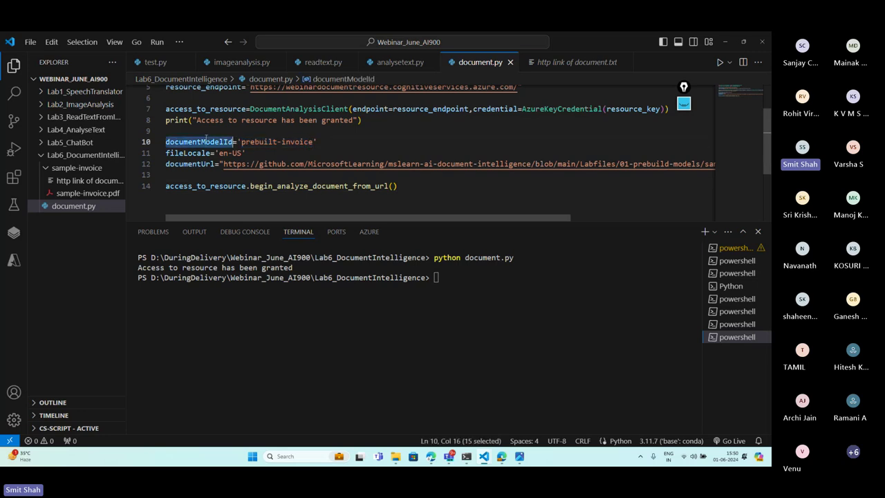
key(ctrl+c)
click(392, 186)
key(ctrl+v)
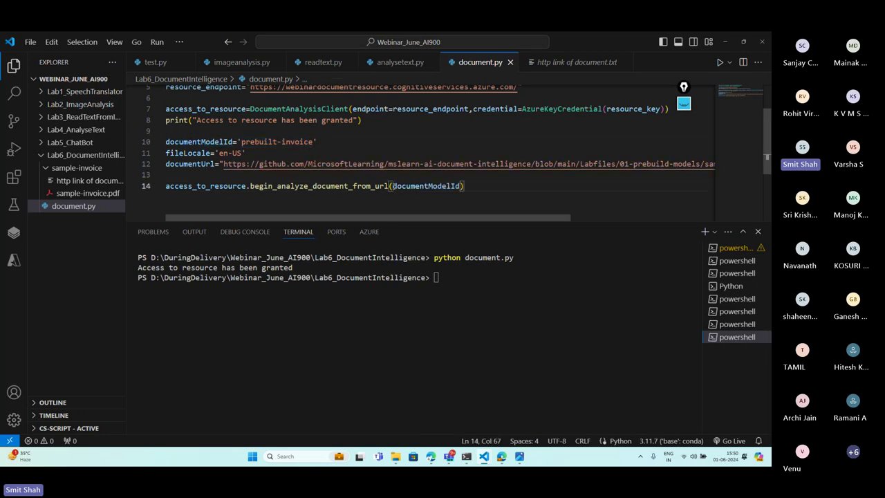
Add documentUrl as the second argument of the begin_analyze_document_from_url call
text(,)
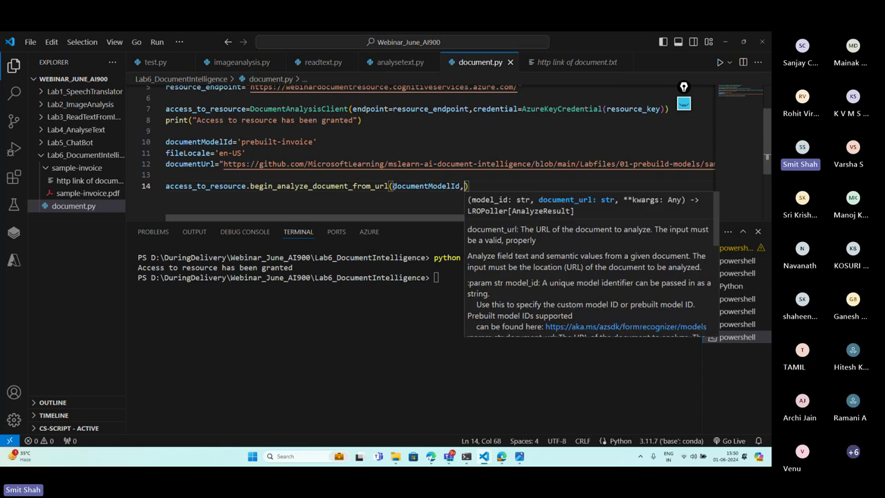
double_click(174, 164)
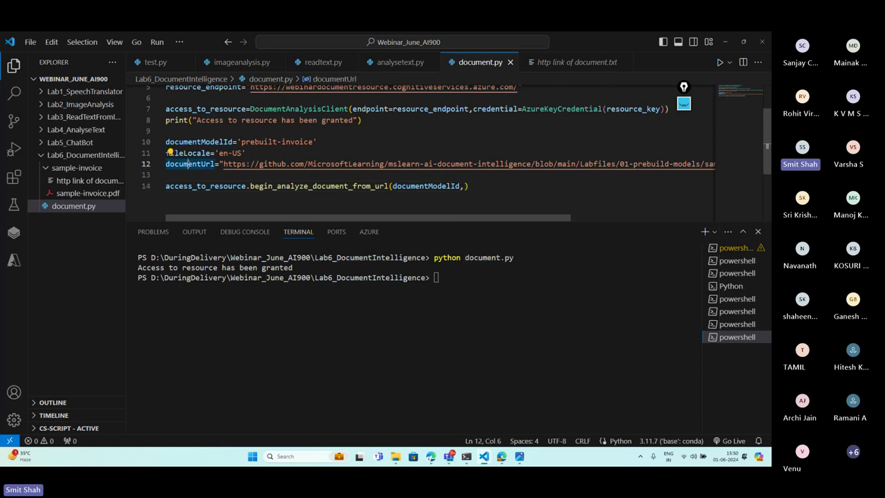
key(ctrl+c)
click(464, 186)
key(ctrl+v)
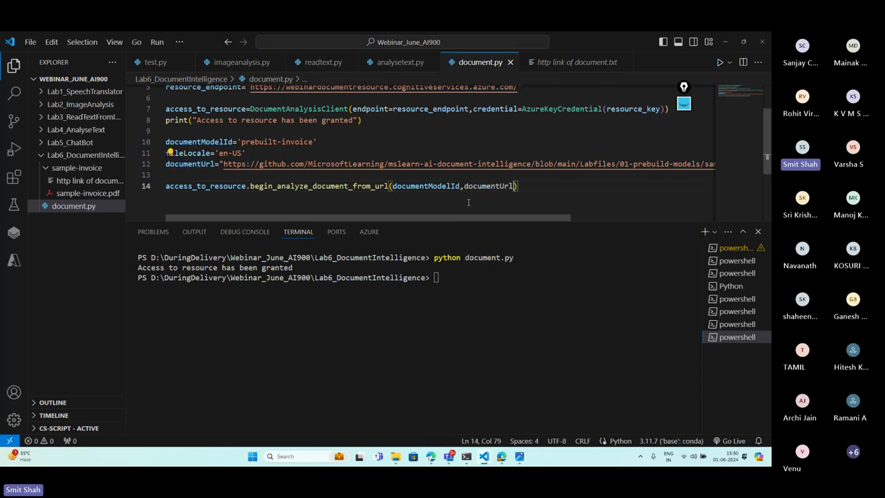
Add locale=fileLocale as the third argument of the begin_analyze_document_from_url call
double_click(202, 153)
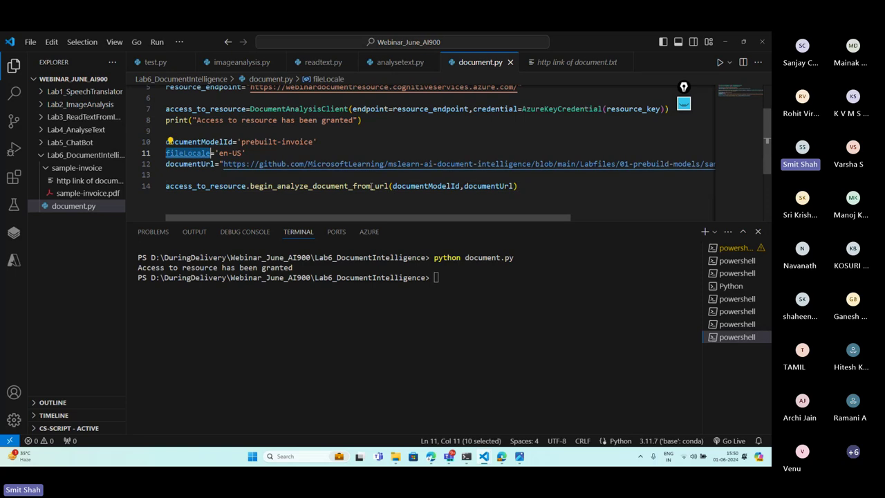
click(515, 187)
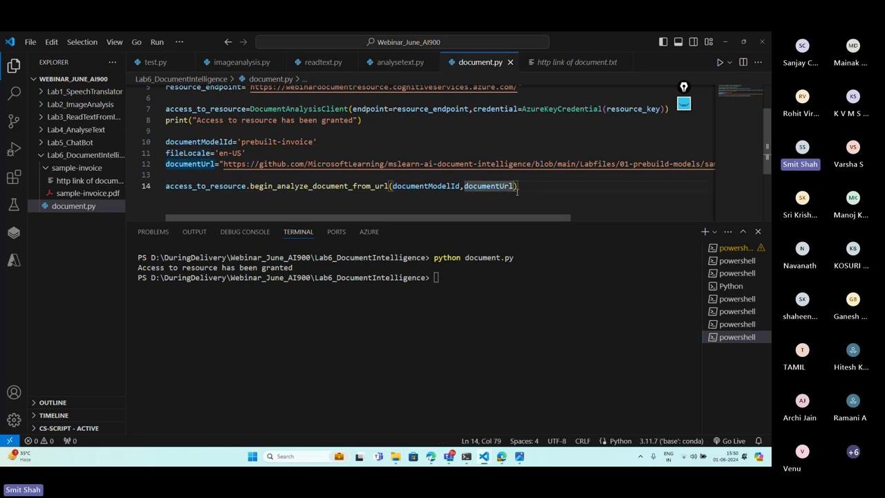
text(,)
key(ctrl+v)
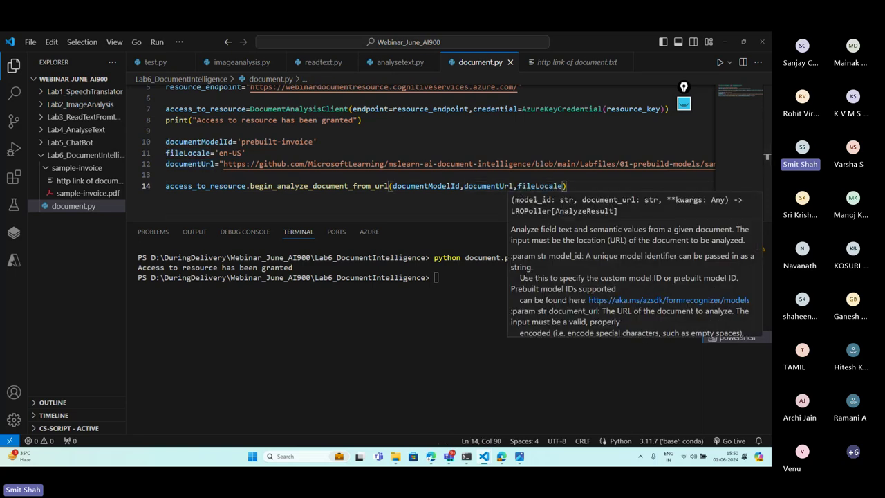
key(Escape)
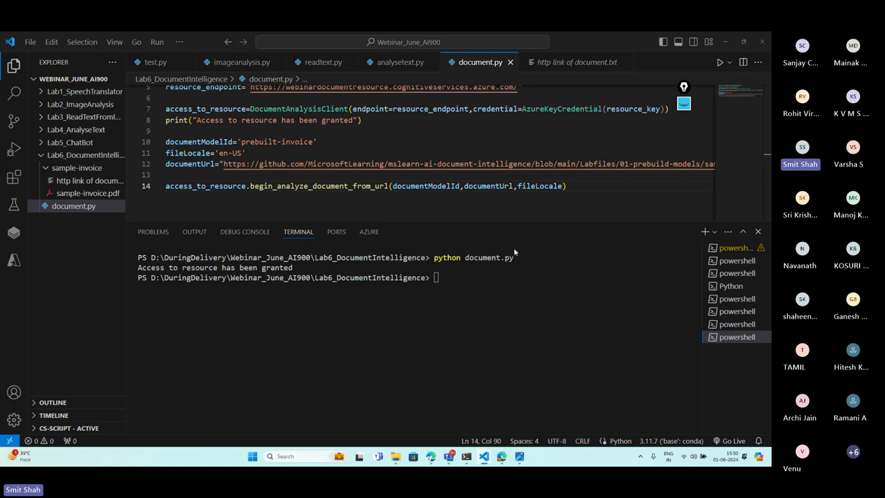
click(517, 186)
text(locale=)
Assign the begin_analyze_document_from_url call to a variable named analysis
click(166, 186)
text(ana)
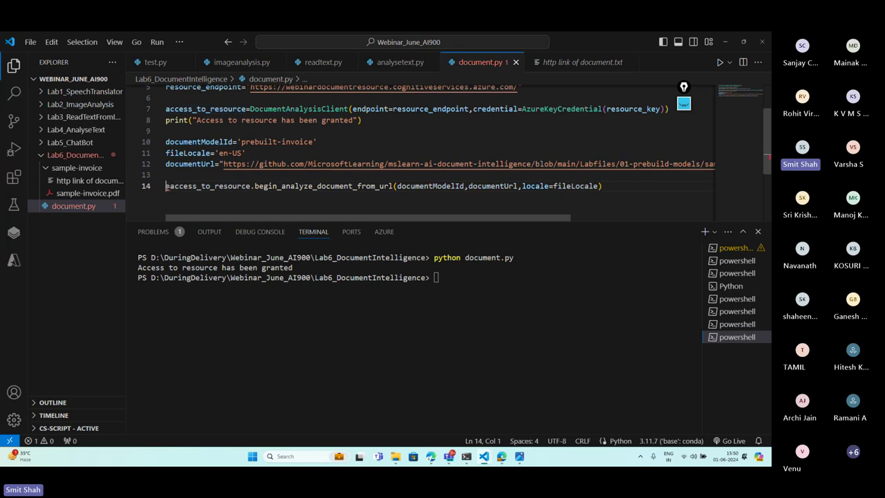
text(lysis=)
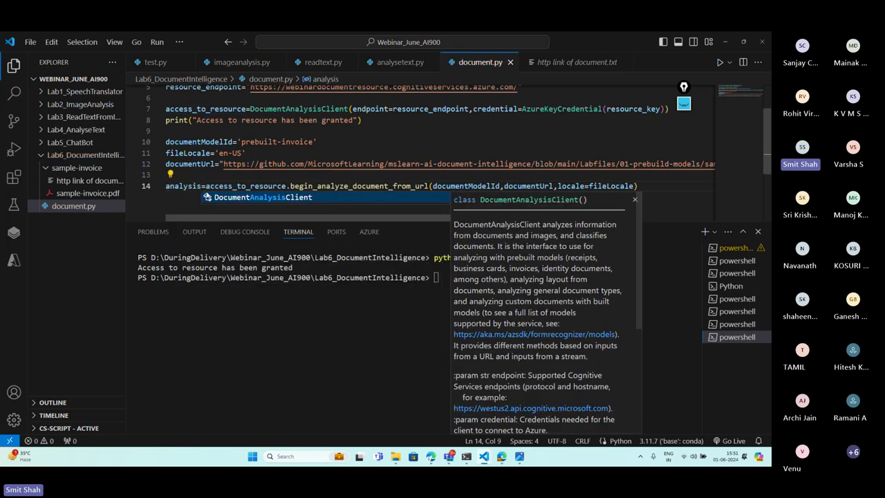
Add result=analysis.result() on the line below the analysis assignment
double_click(201, 186)
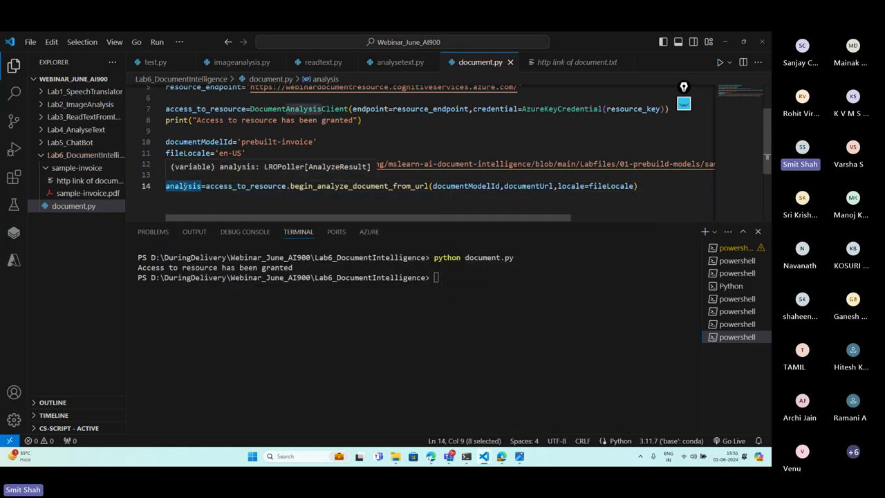
key(ctrl+c)
click(642, 188)
key(Return)
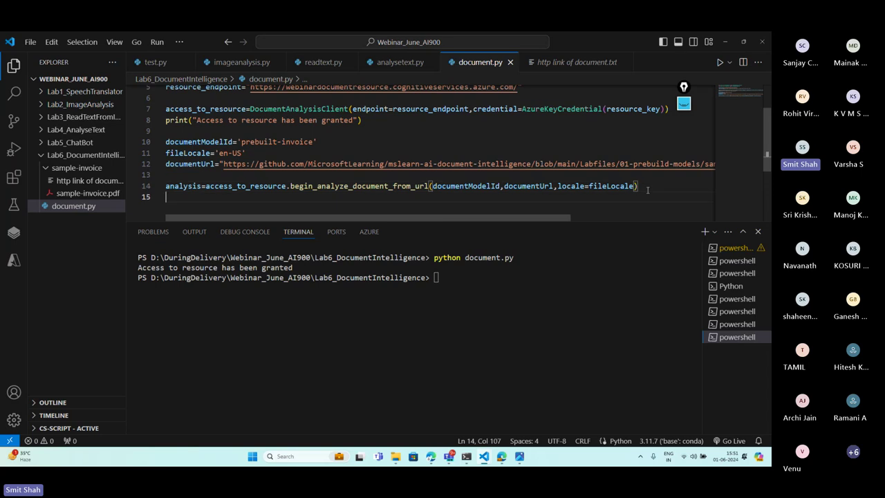
key(ctrl+v)
text(.result())
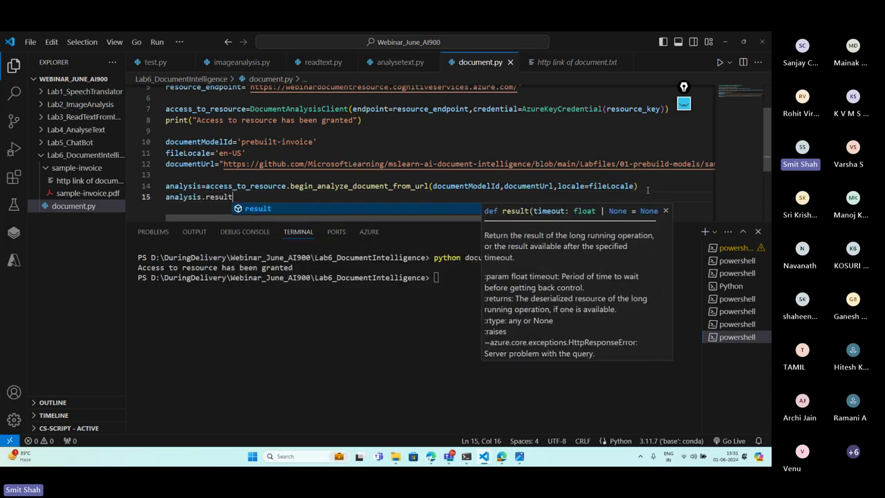
click(166, 198)
text(r)
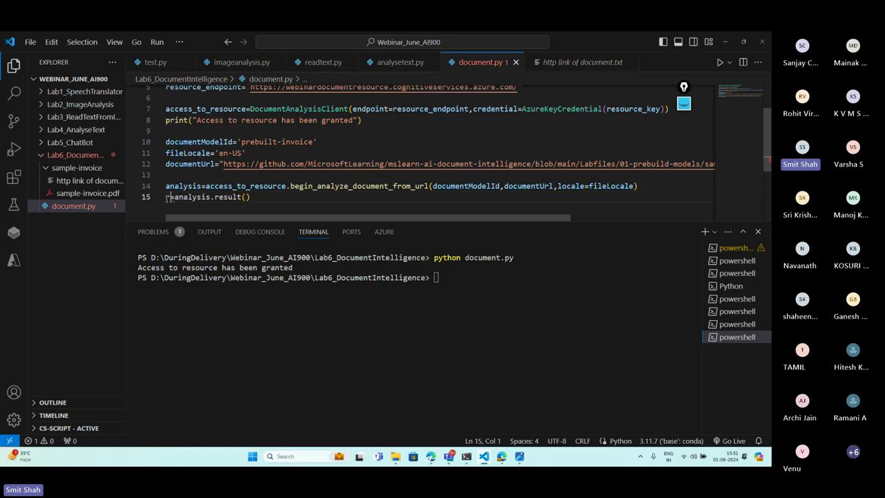
text(esult=)
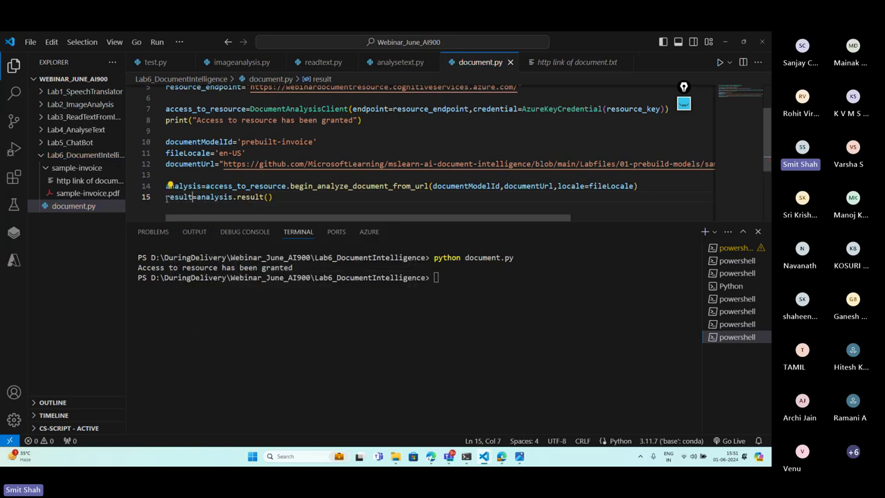
Add print(result) on the line below the result assignment
click(286, 198)
key(Return)
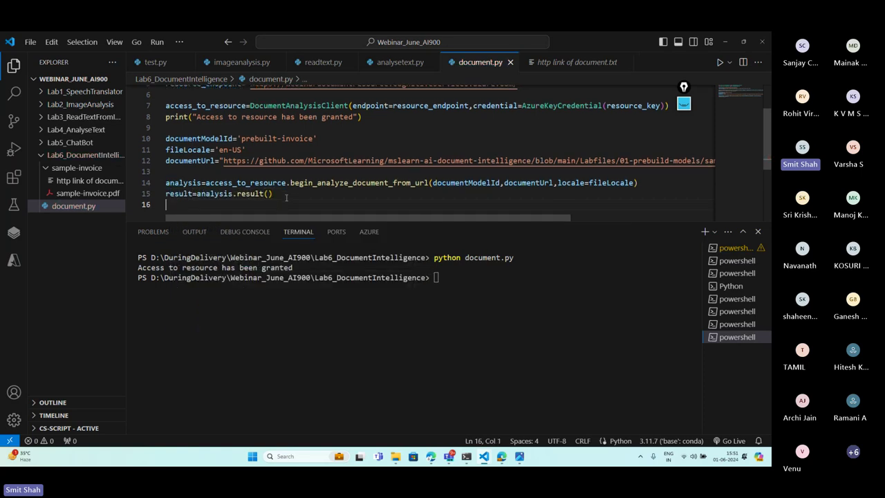
text(print())
double_click(182, 194)
key(ctrl+c)
click(192, 204)
key(ctrl+v)
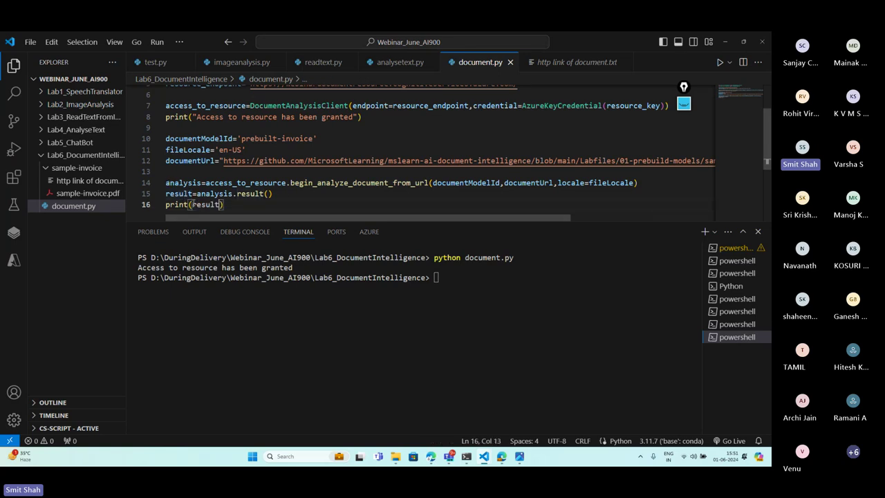
Clear the terminal and run document.py again with the previous python command
click(456, 280)
text(clear)
key(Return)
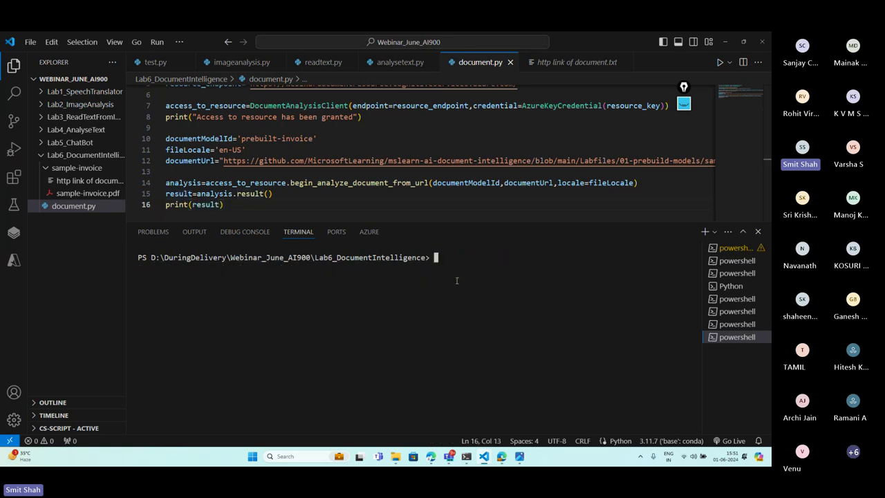
key(Up)
key(Up)
key(Return)
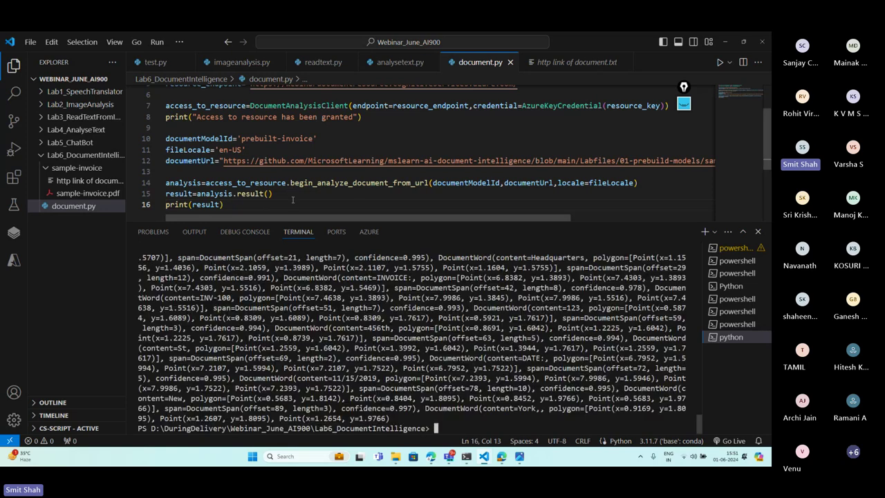
Examine the printed invoice analysis in the terminal, going back to the plain invoice text before the page and line details
drag(336, 423, 246, 312)
scroll(256, 308, up, 3)
scroll(246, 312, up, 2)
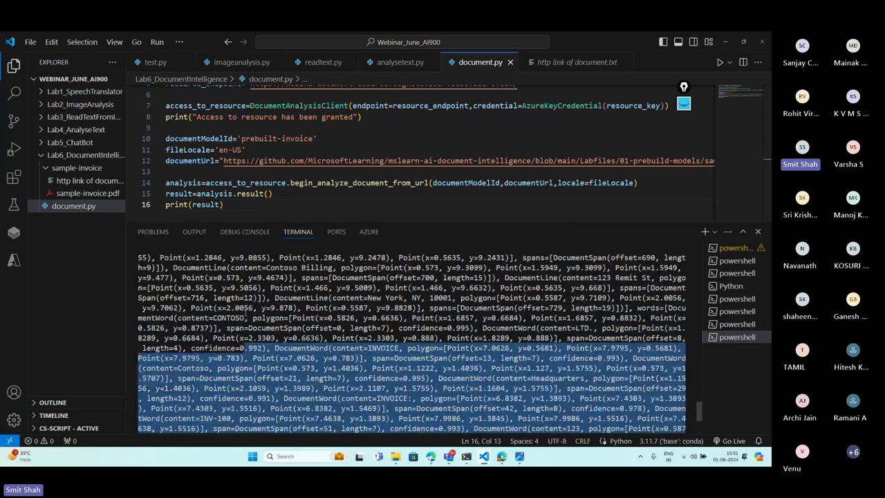
scroll(246, 312, up, 5)
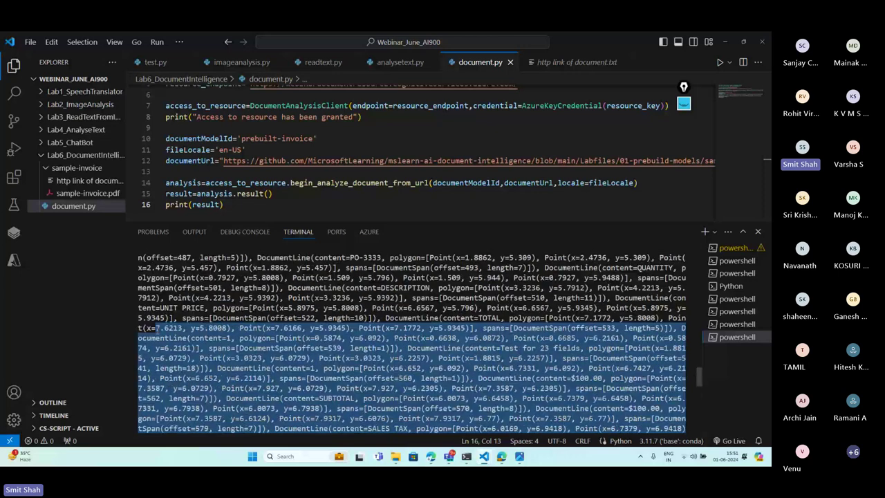
scroll(157, 330, up, 8)
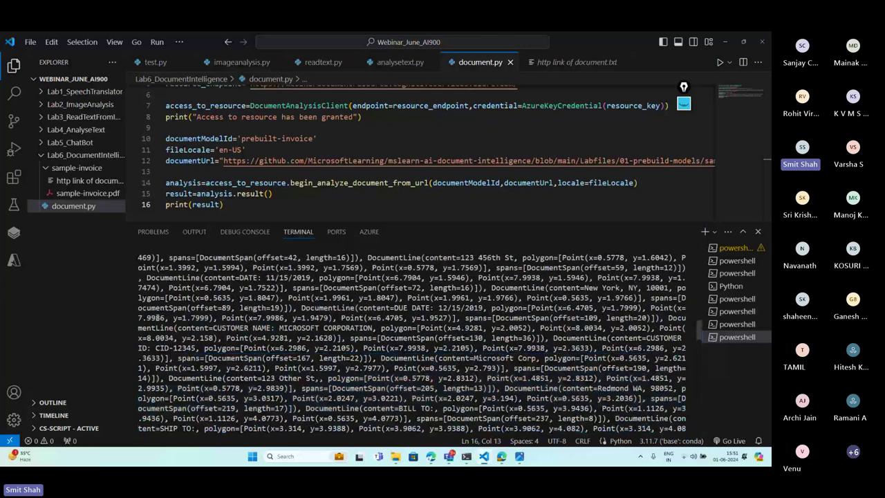
drag(157, 330, 131, 311)
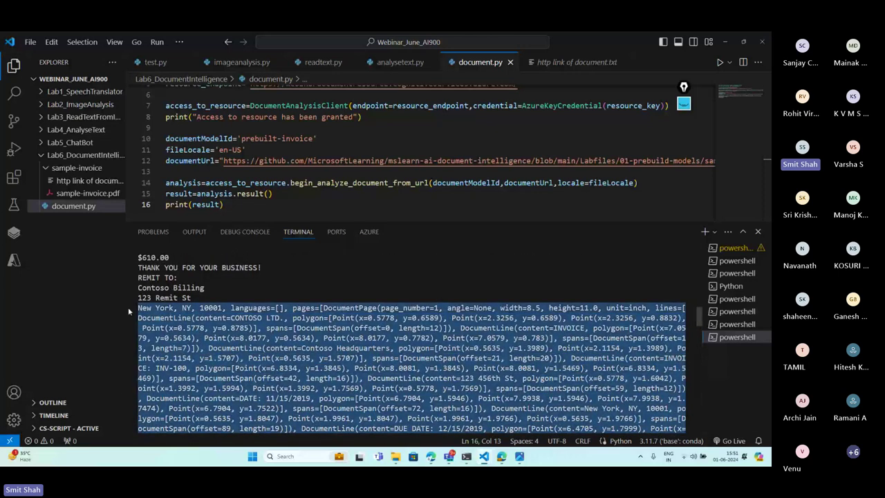
Delete the print(result) line from document.py
click(276, 196)
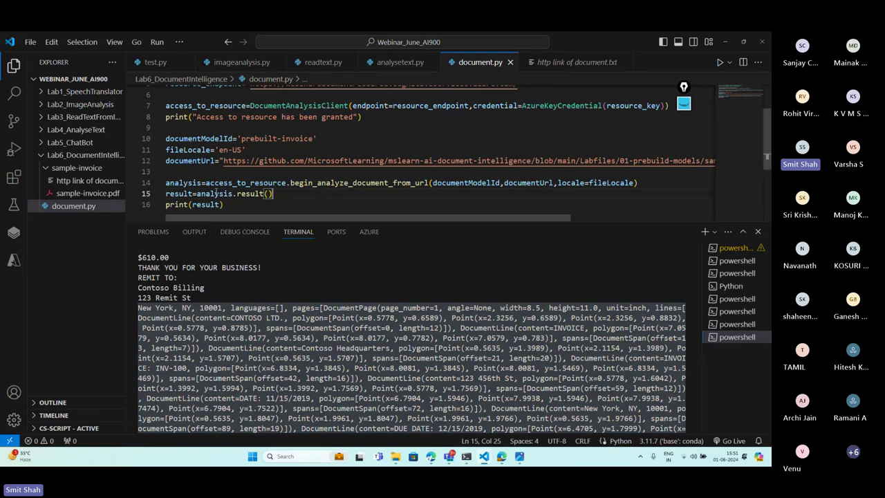
triple_click(231, 205)
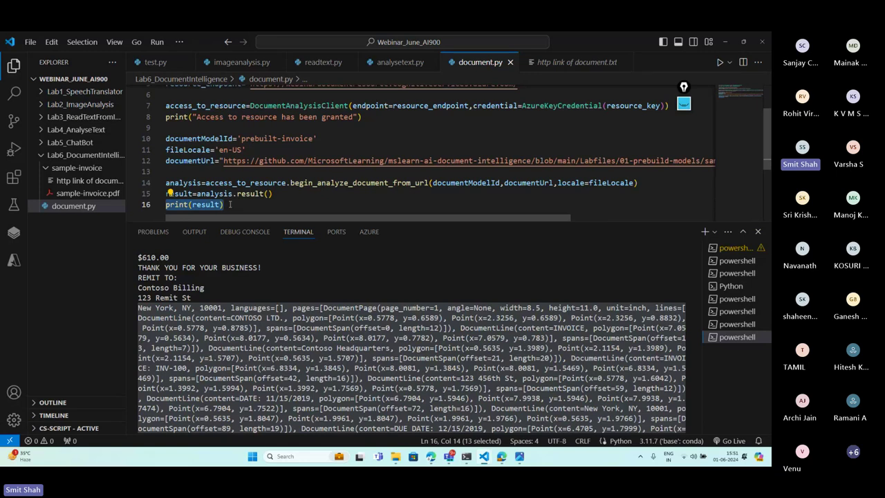
key(BackSpace)
key(BackSpace)
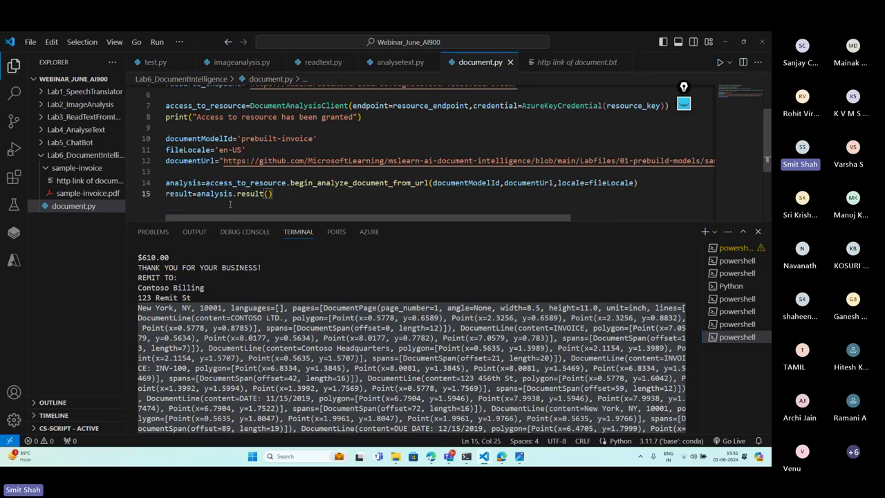
Add result.documents wrapped in parentheses on line 17 of document.py, leaving a blank line below the result assignment
key(Return)
key(Return)
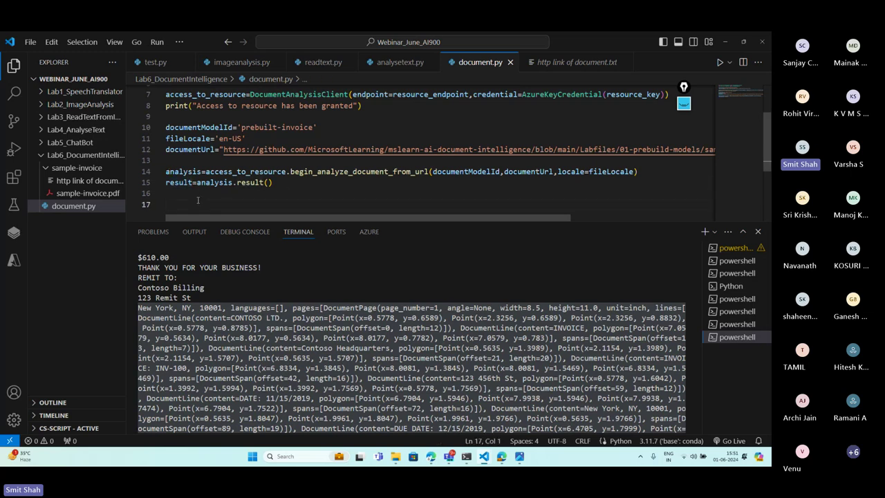
text(result.documents)
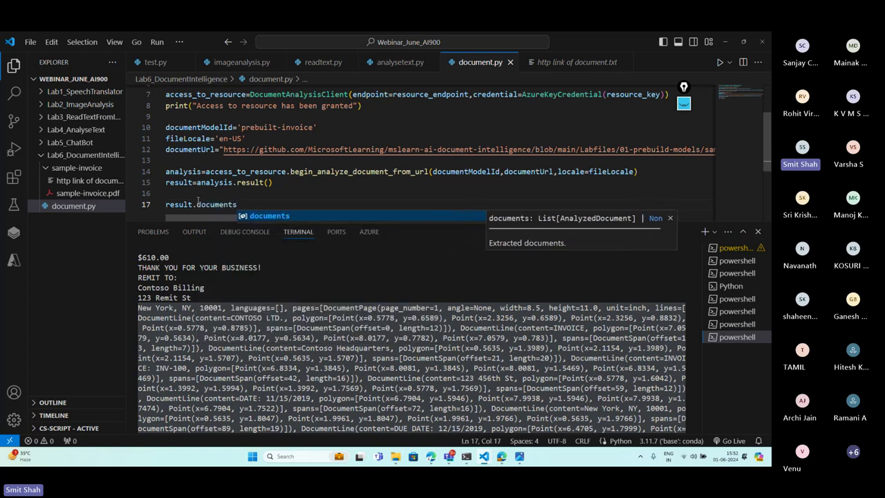
key(Left)
key(Left)
key(Left)
key(Left)
key(Left)
key(Left)
key(Left)
key(Left)
key(Left)
key(Left)
key(Left)
key(Left)
key(Left)
key(Left)
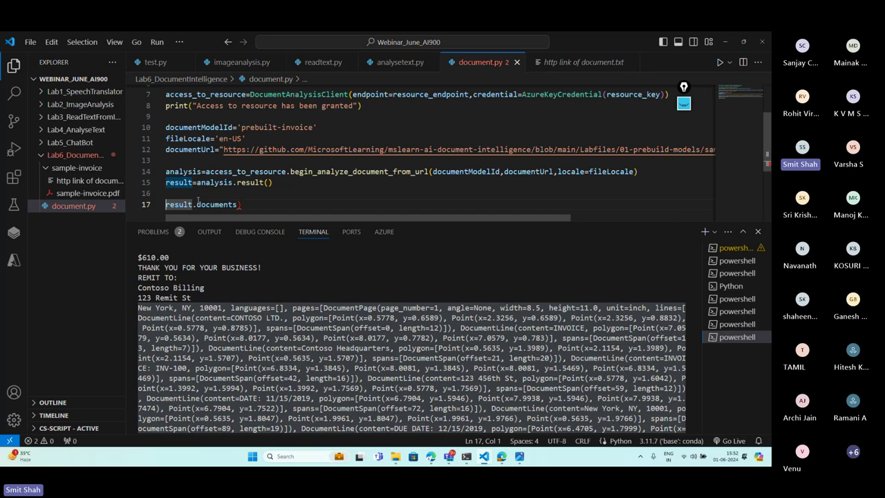
text(()
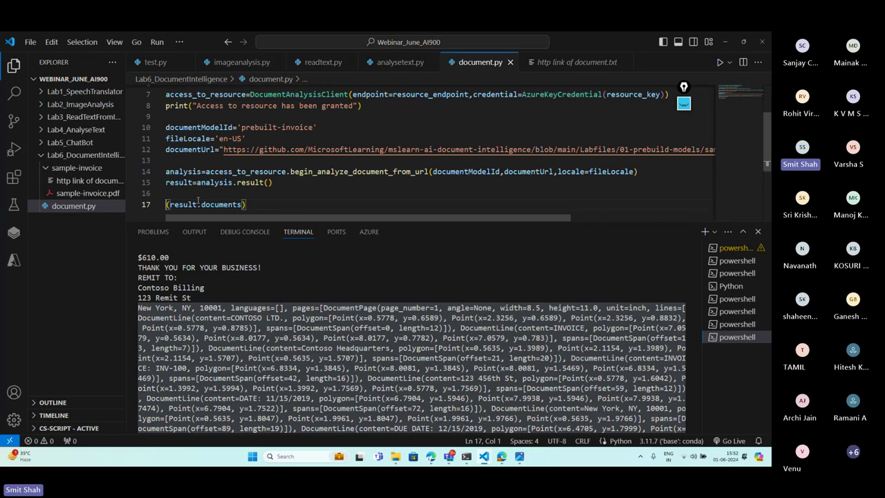
Insert the for keyword and the enumerate function in front of (result.documents)
text(for )
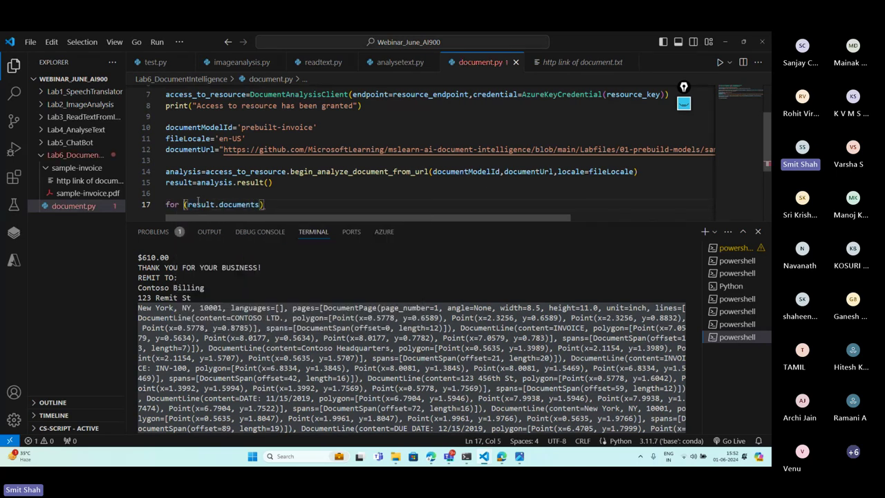
text(id,)
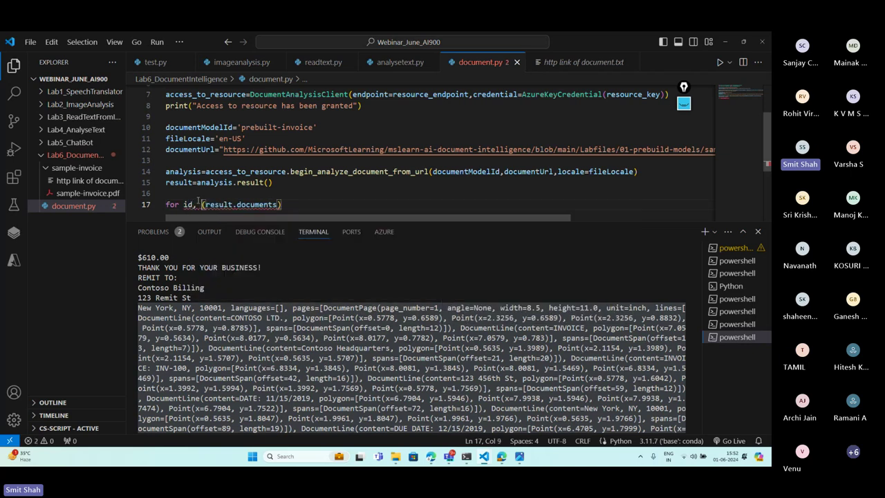
key(BackSpace)
key(BackSpace)
key(BackSpace)
key(BackSpace)
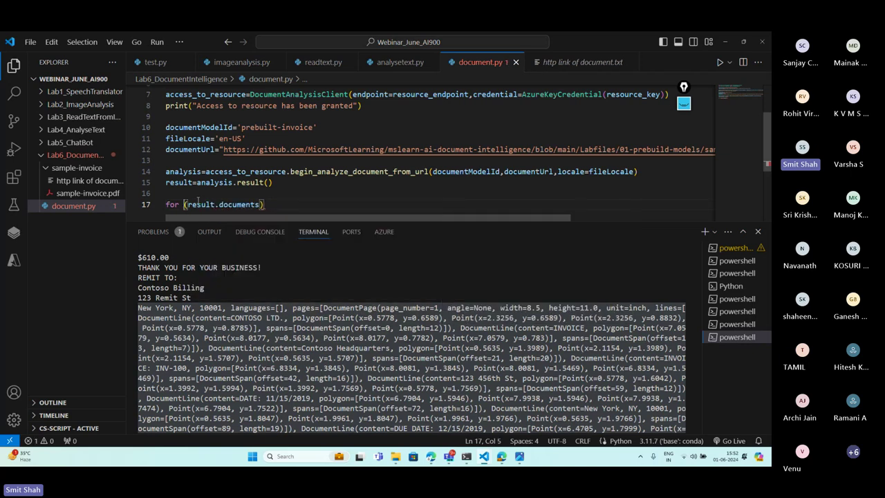
text(enumerate)
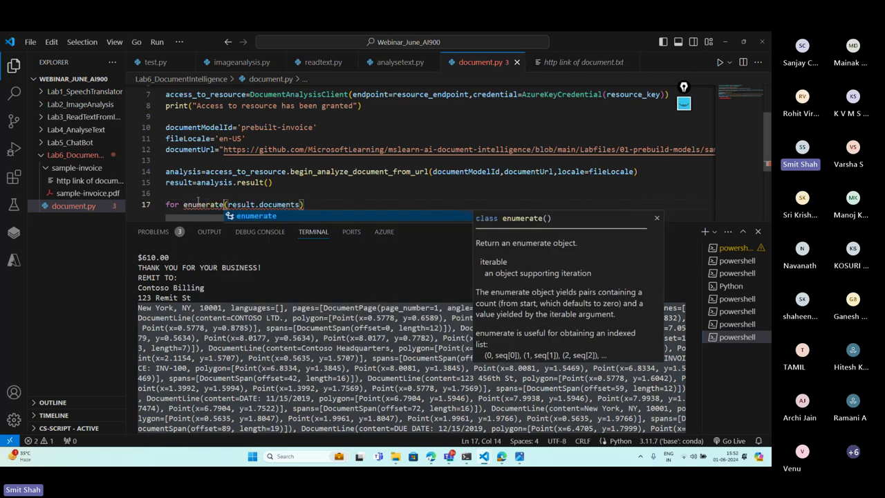
Complete the loop header as for id,receiptfield in enumerate(result.documents): on line 17
key(Left)
key(Left)
key(Left)
key(Left)
key(Left)
key(Left)
key(Left)
key(Left)
key(Left)
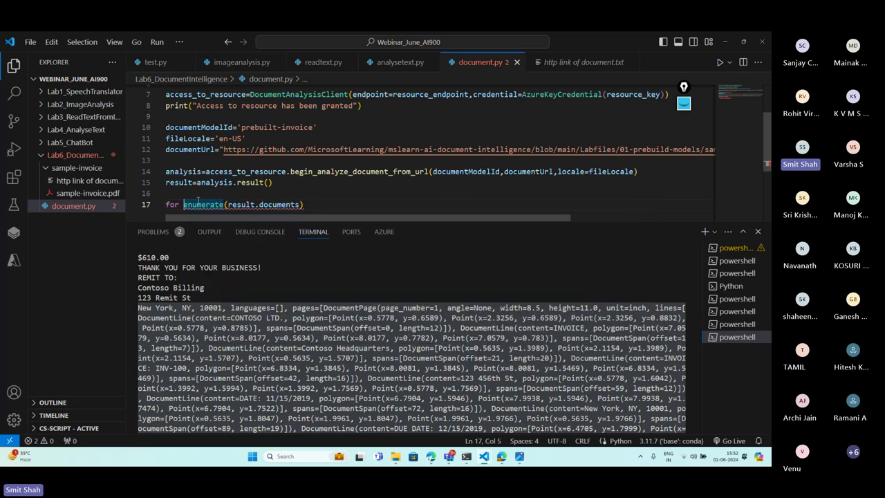
text(id,receip)
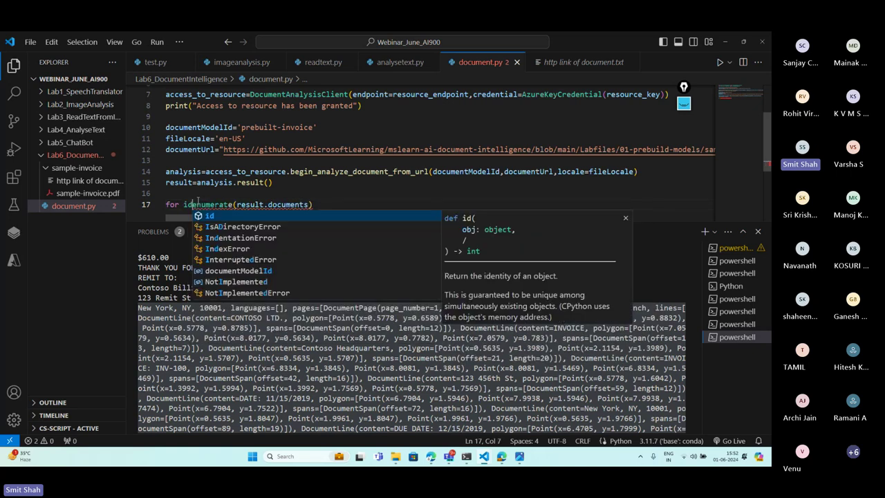
text(tfiels)
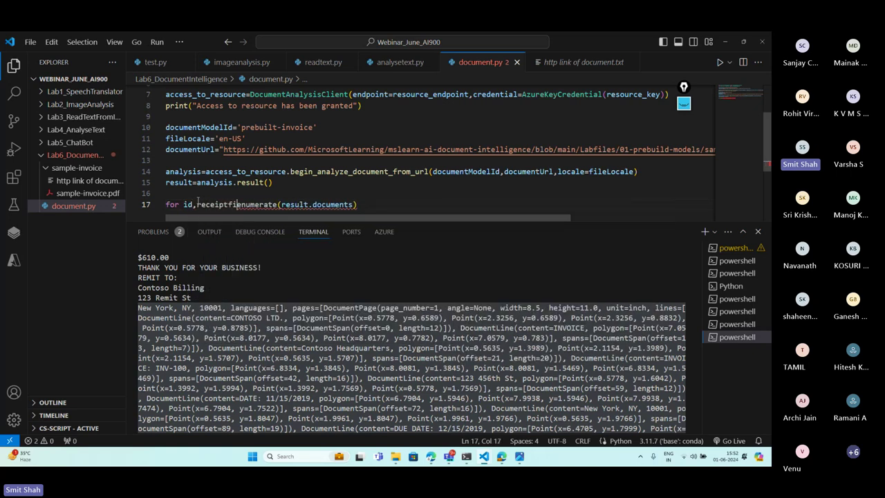
key(BackSpace)
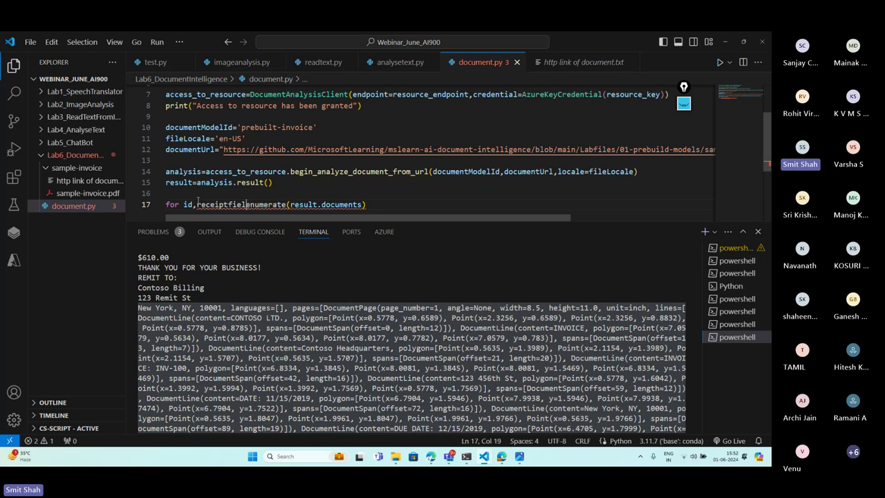
text(d in)
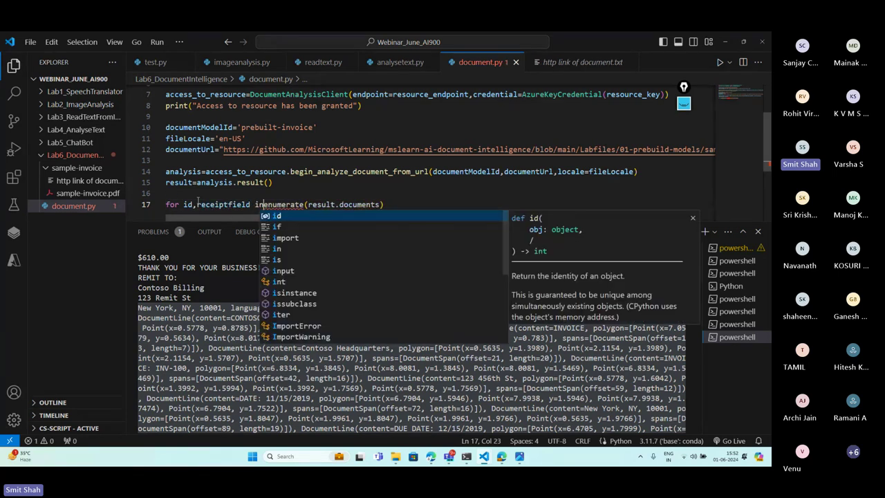
click(407, 208)
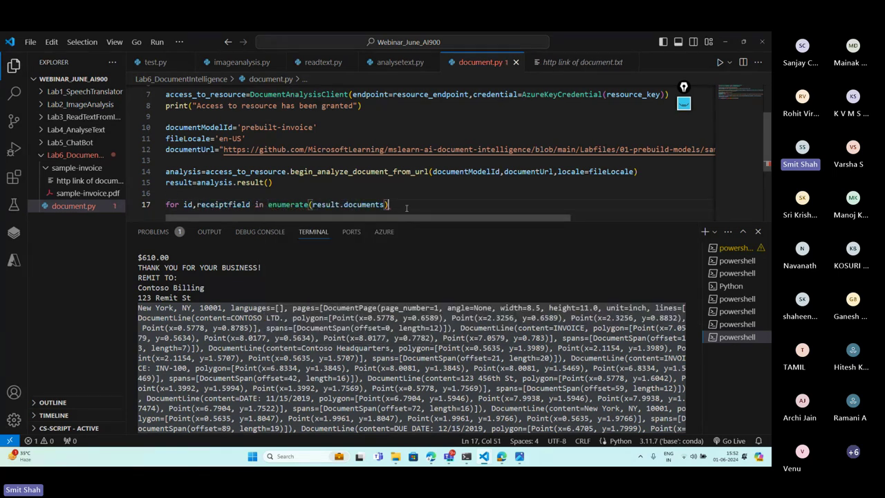
text(:)
Add print(receiptfield.fields.keys()) as the body of the for loop
key(Return)
text(print())
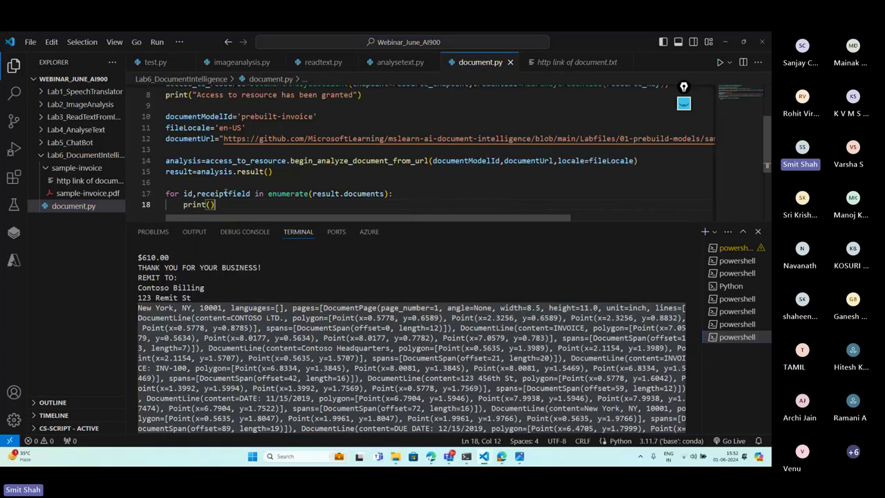
key(Left)
text(receiptfield)
text(.fields.ke)
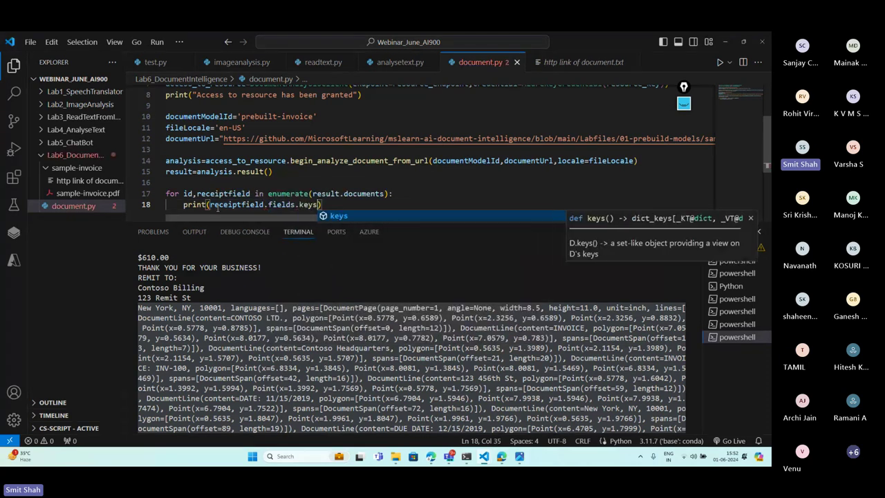
key(Tab)
text(())
Clear the terminal and run python document.py again to list the invoice's field keys
scroll(396, 366, down, 5)
scroll(396, 367, down, 10)
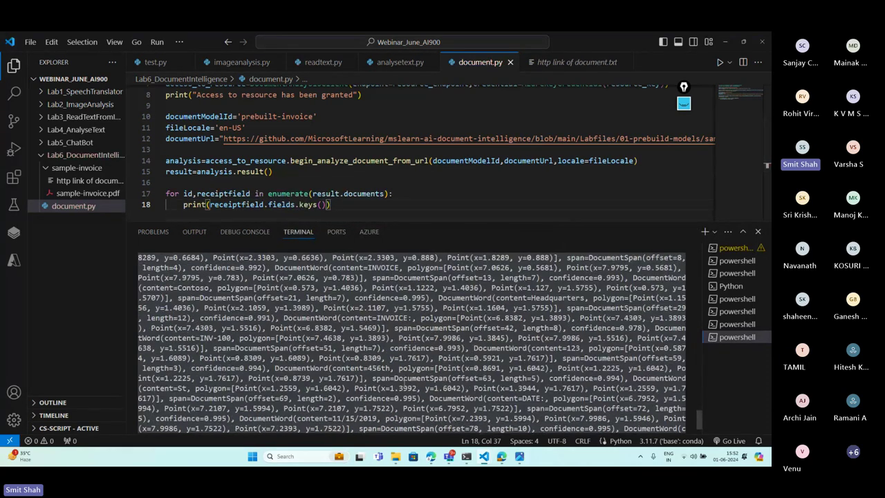
click(452, 422)
text(clear)
key(Return)
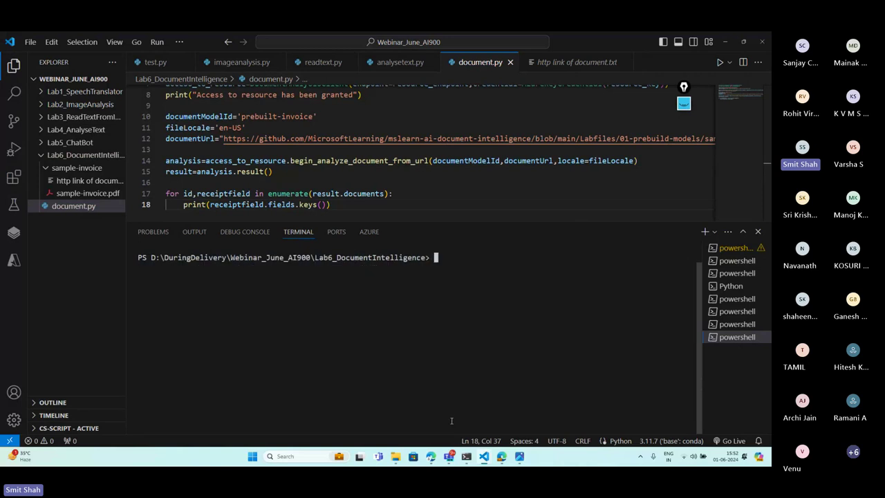
key(Up)
key(Up)
key(Return)
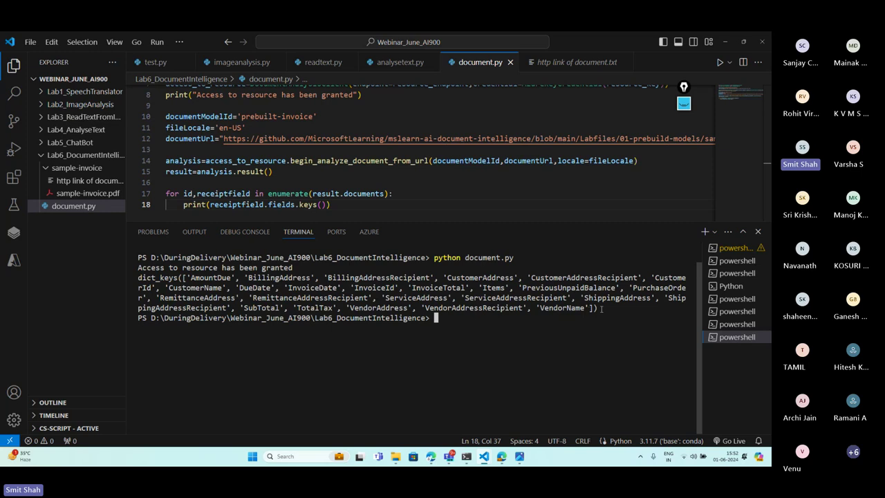
Examine the printed field keys, highlight VendorName, and compare it with the vendor heading in sample-invoice.pdf before returning to document.py
drag(602, 309, 134, 281)
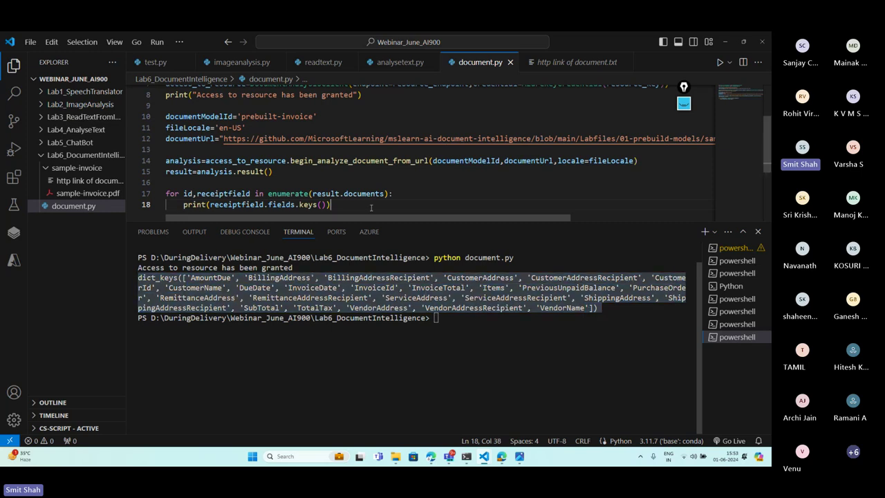
click(334, 306)
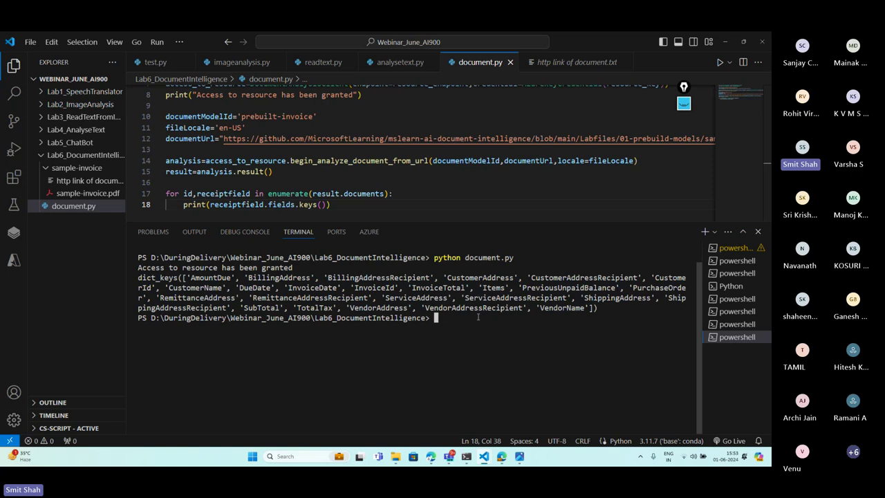
drag(540, 307, 586, 309)
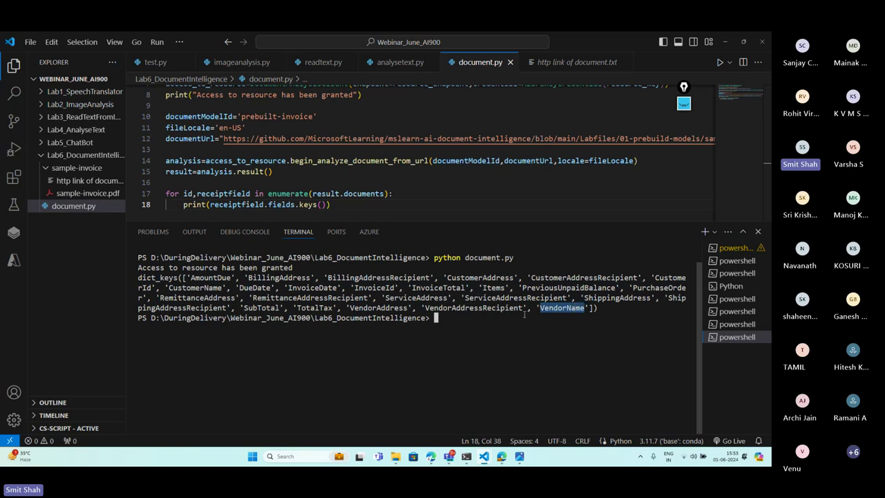
click(86, 192)
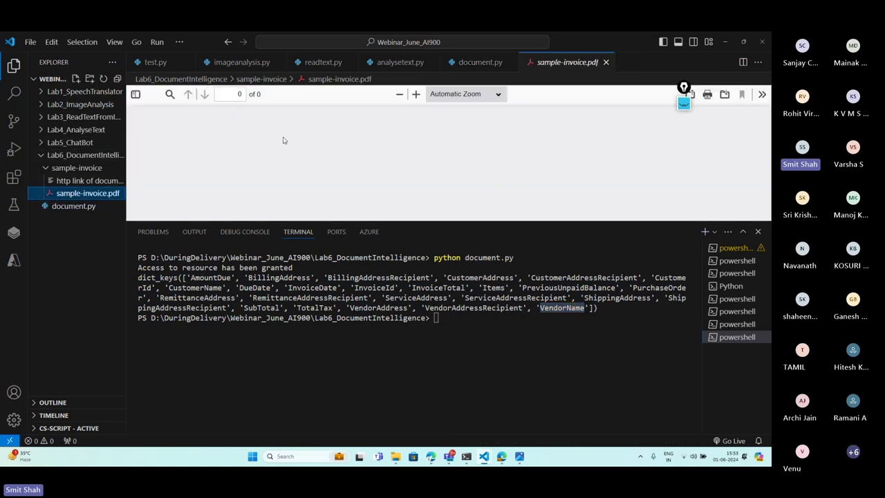
triple_click(295, 147)
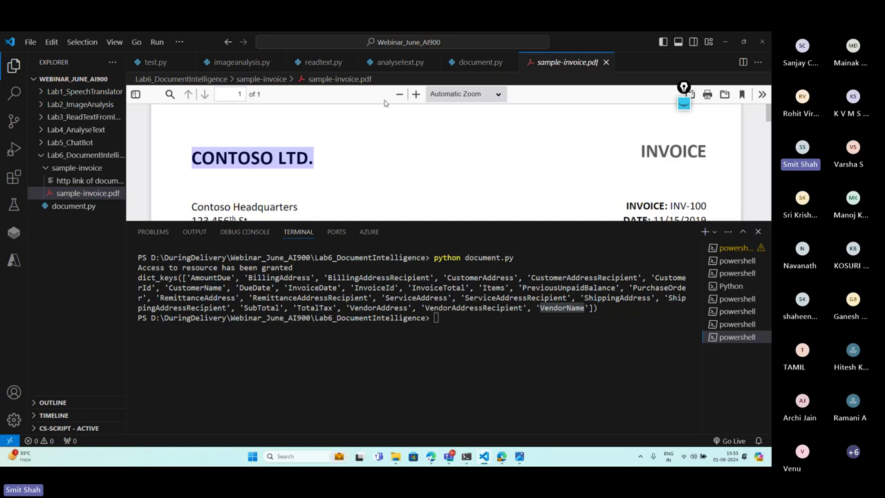
click(479, 62)
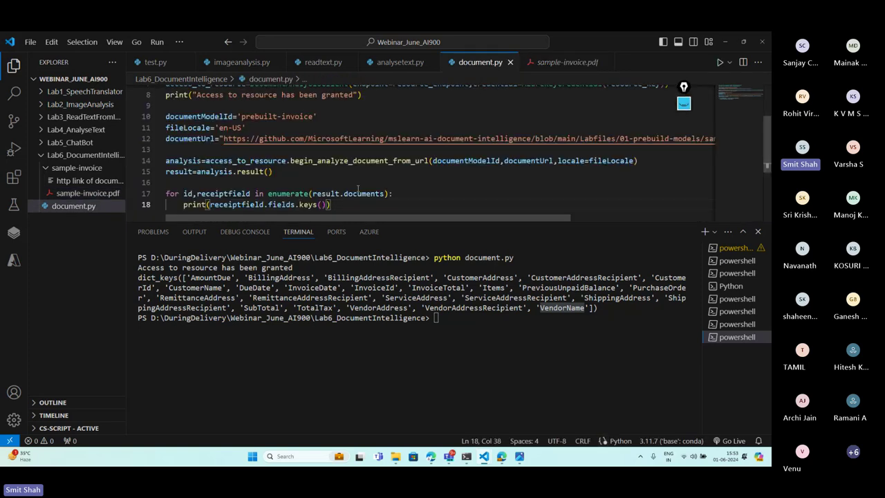
scroll(358, 189, down, 1)
click(542, 305)
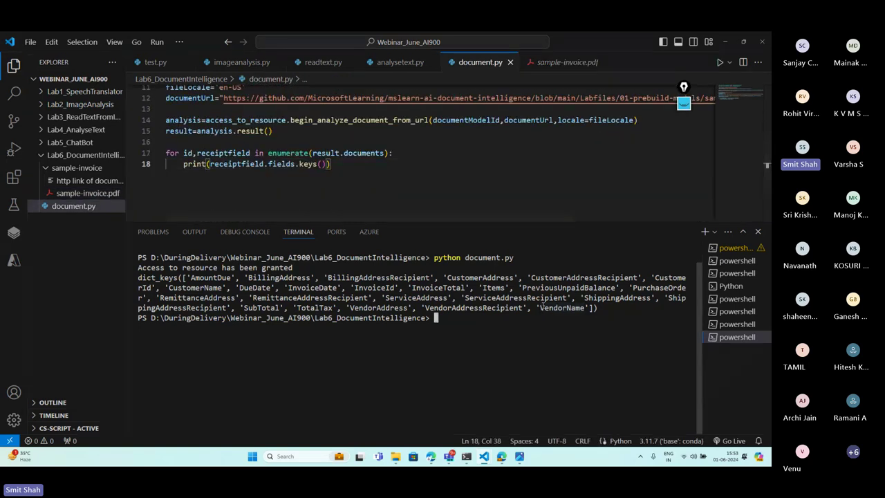
drag(540, 305, 585, 306)
Add an unindented print statement with the label "Vendor Name: " and a trailing comma on line 20, below the loop
click(351, 165)
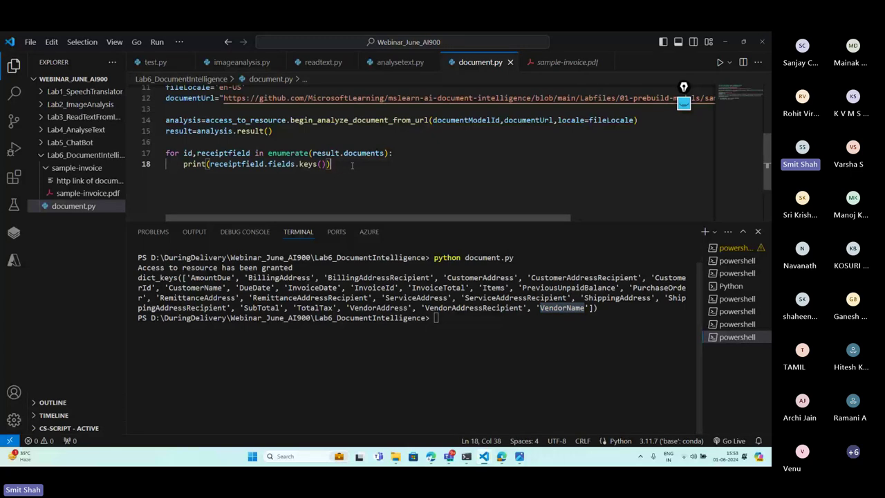
key(Return)
key(Return)
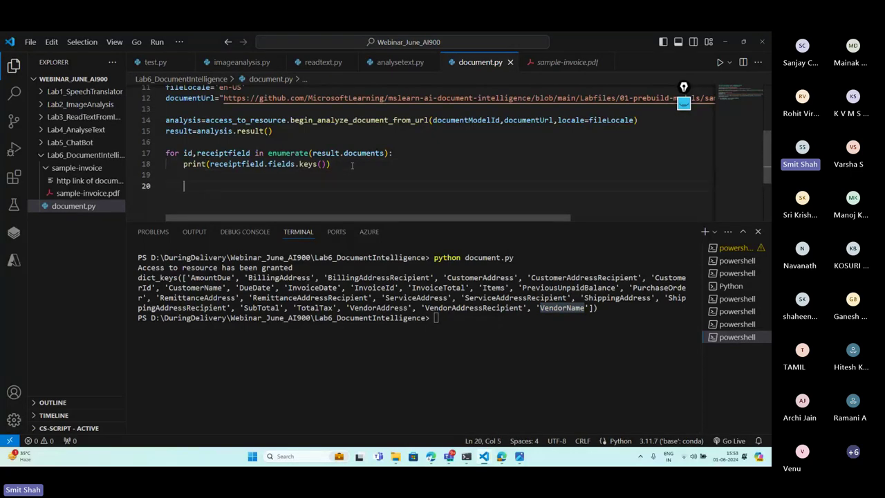
key(BackSpace)
text(print())
key(Left)
text("Vendoir)
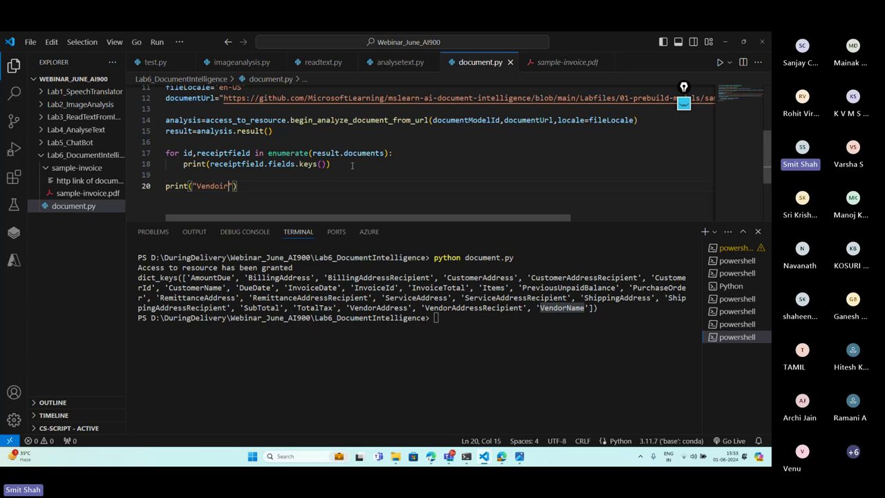
key(BackSpace)
key(BackSpace)
text(r Name)
key(Left)
text(:)
key(BackSpace)
key(Right)
text(: ",)
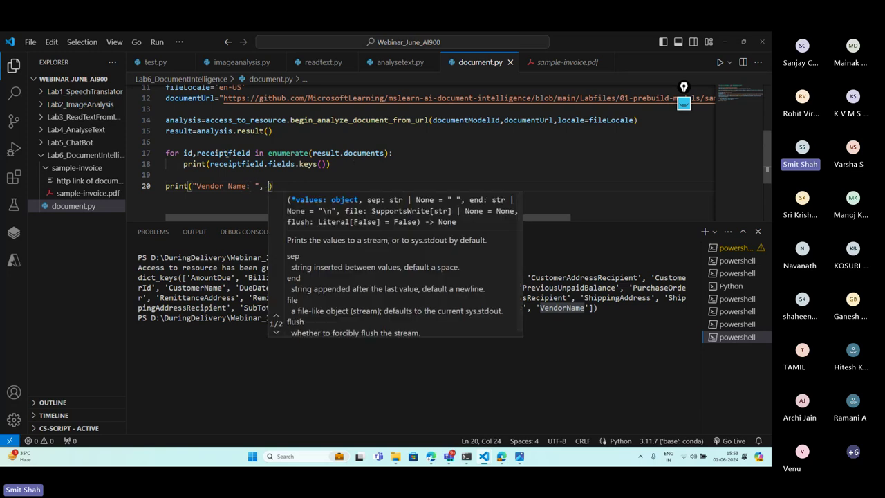
Reuse receiptfield.fields from the loop as the vendor print statement's second argument and append an empty .get() call
click(222, 153)
drag(210, 164, 296, 166)
key(ctrl+c)
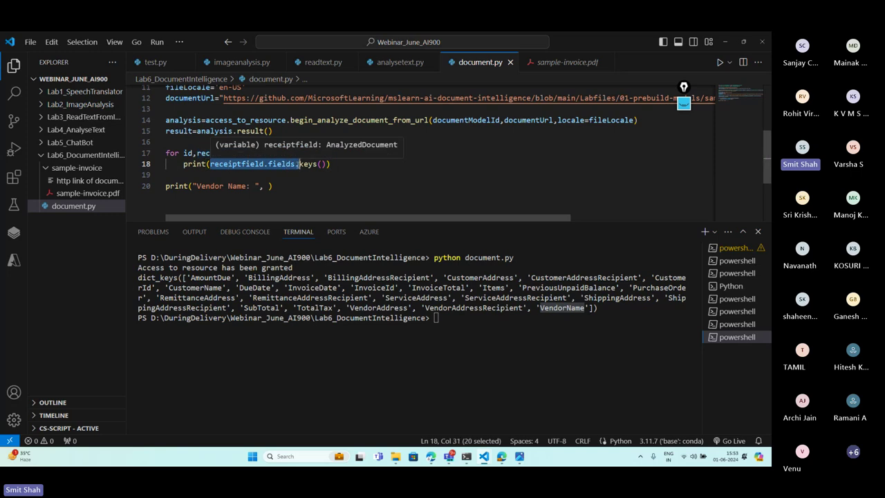
click(267, 186)
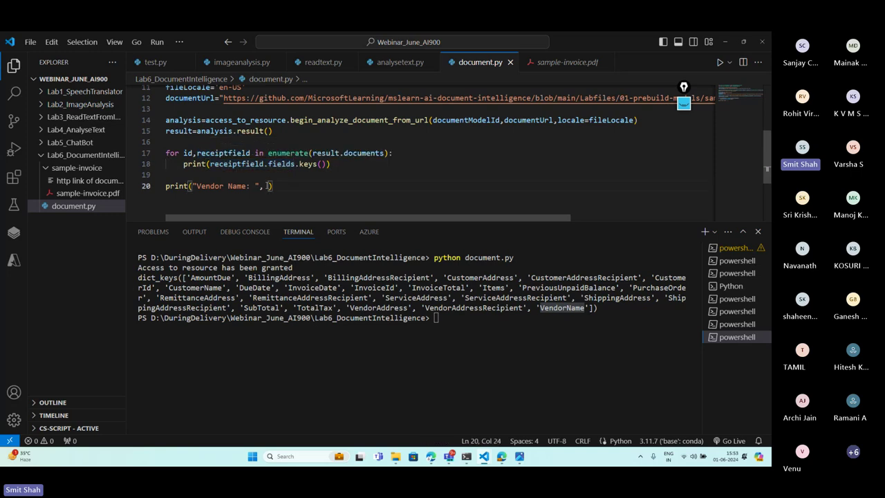
key(ctrl+v)
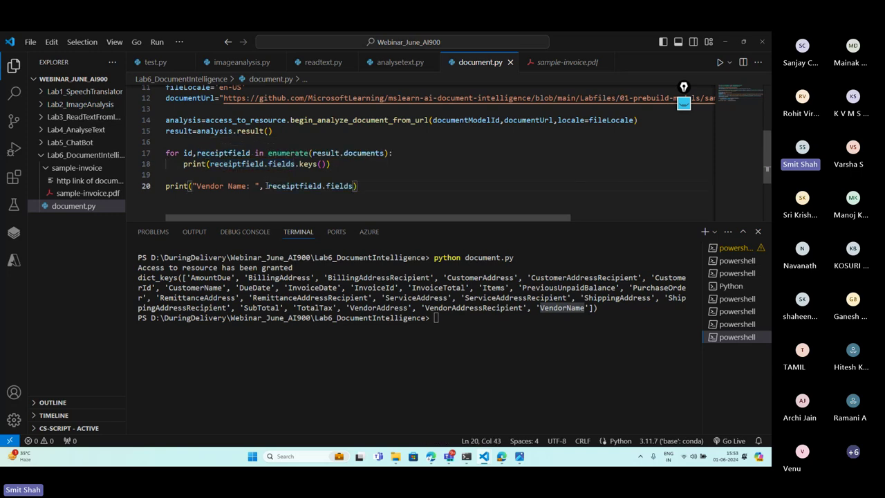
text(.get)
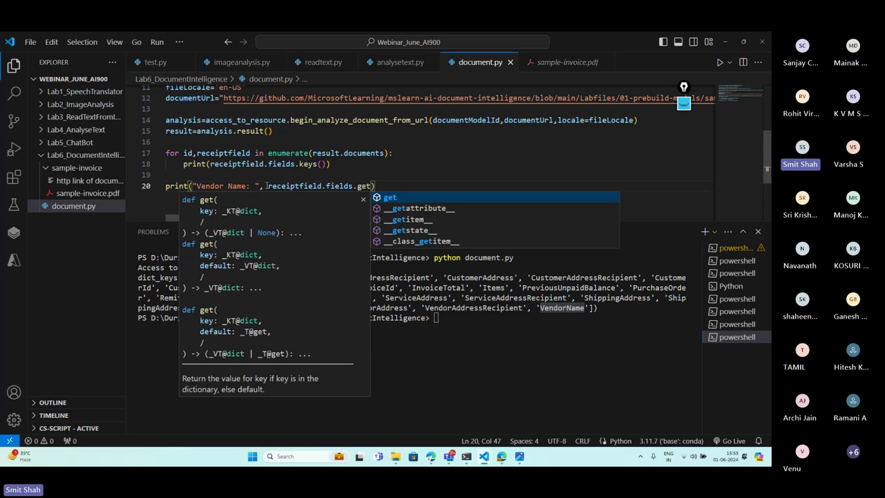
text(())
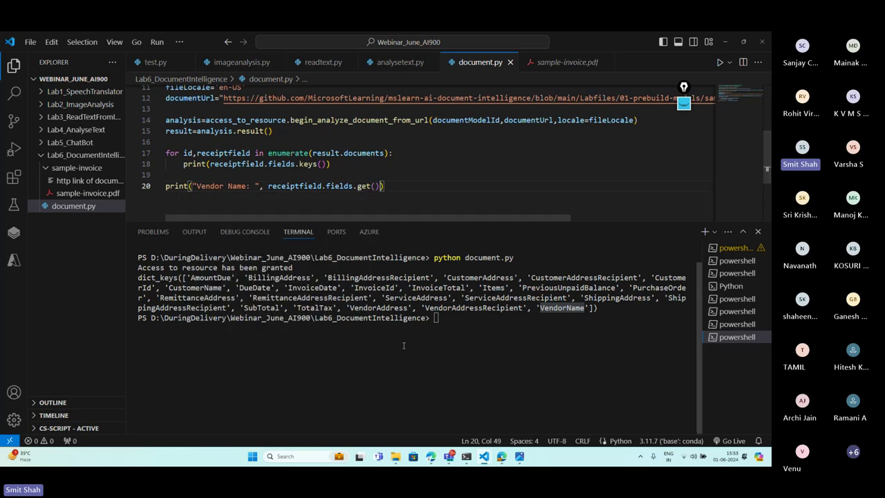
Pass the VendorName key from the terminal output to get() as a double-quoted string and append .value to the call
click(499, 312)
double_click(561, 307)
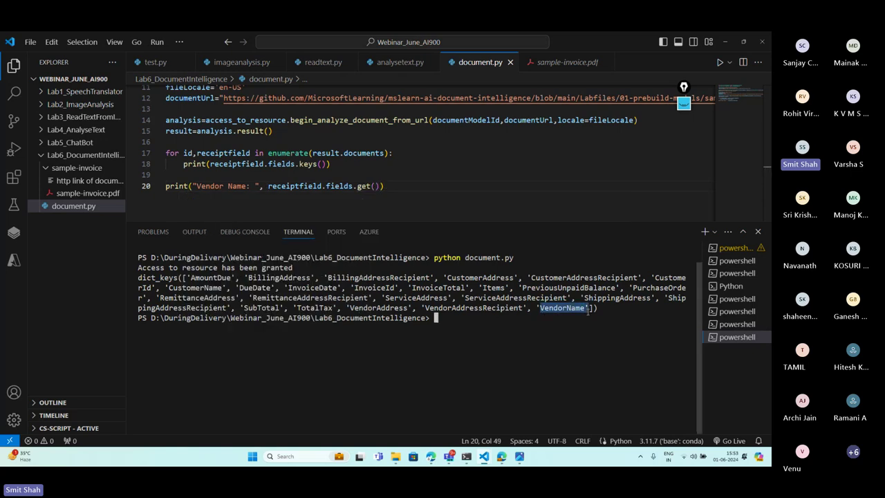
key(ctrl+c)
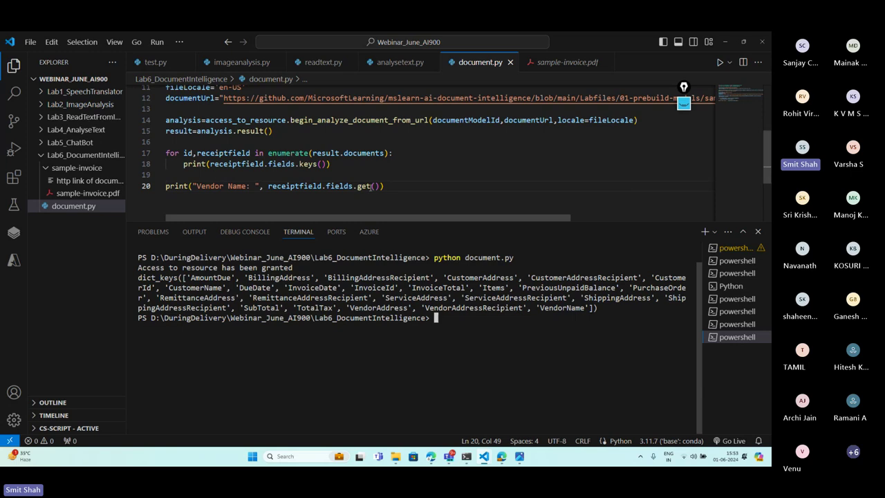
click(372, 186)
text(')
key(ctrl+v)
text(')
key(BackSpace)
text(")
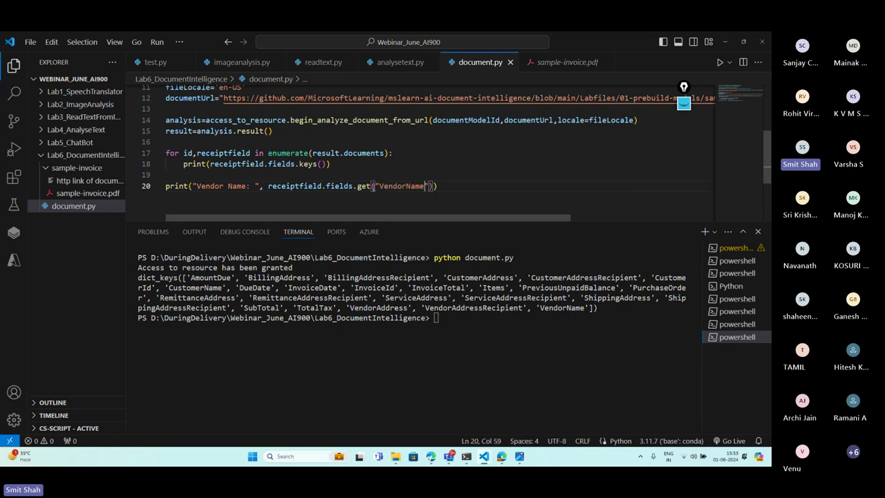
key(End)
text(.value)
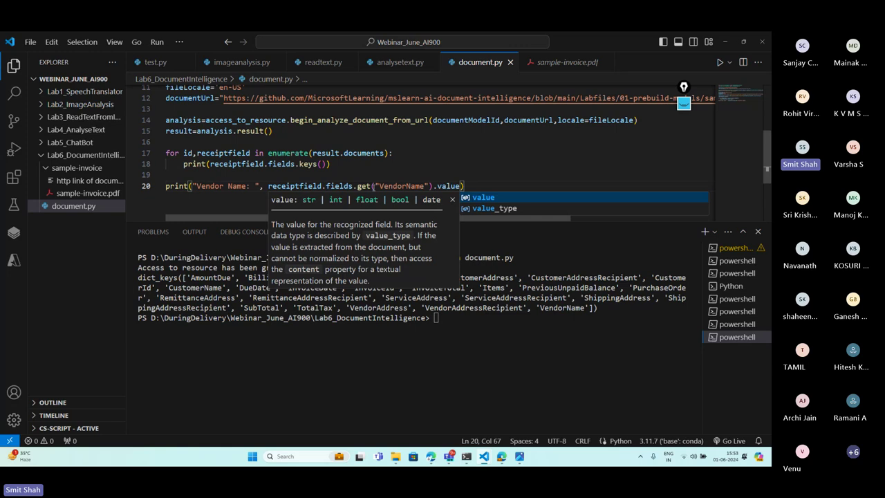
Clear the terminal and run python document.py again to print the vendor name
click(447, 316)
text(c)
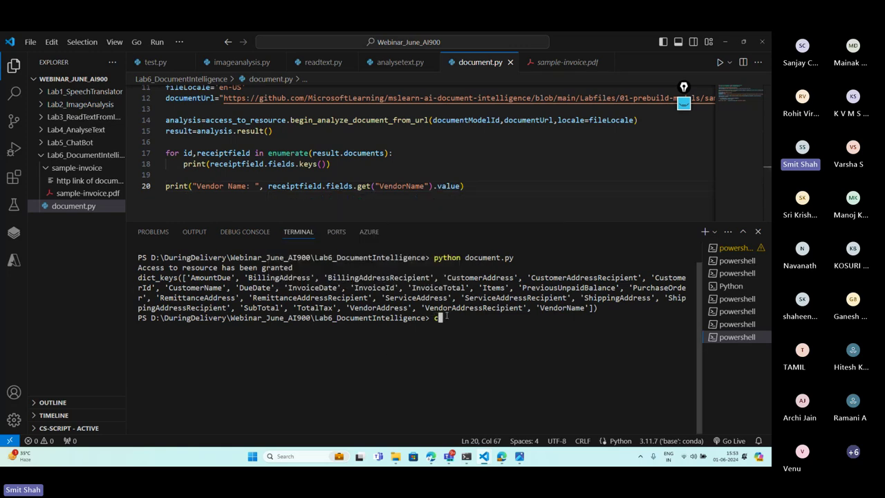
text(ls)
key(Return)
key(Up)
key(Up)
key(Return)
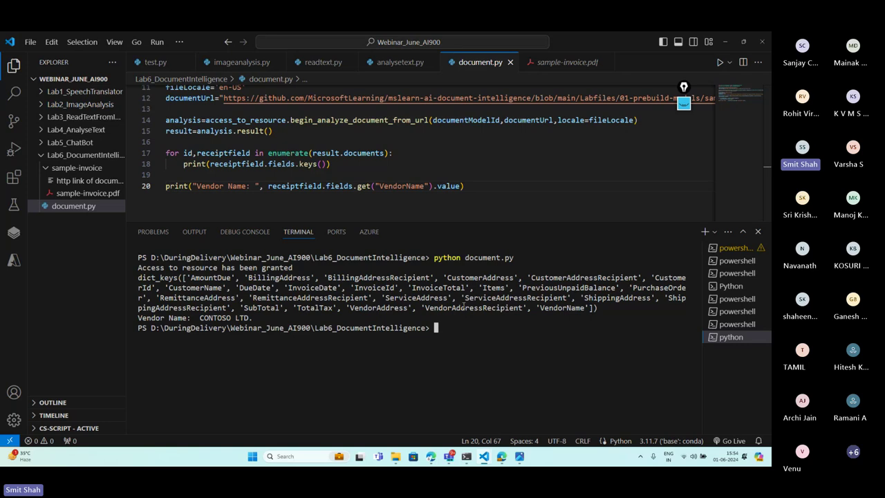
Compare the printed vendor name with the heading in sample-invoice.pdf, and return to document.py
drag(257, 318, 138, 319)
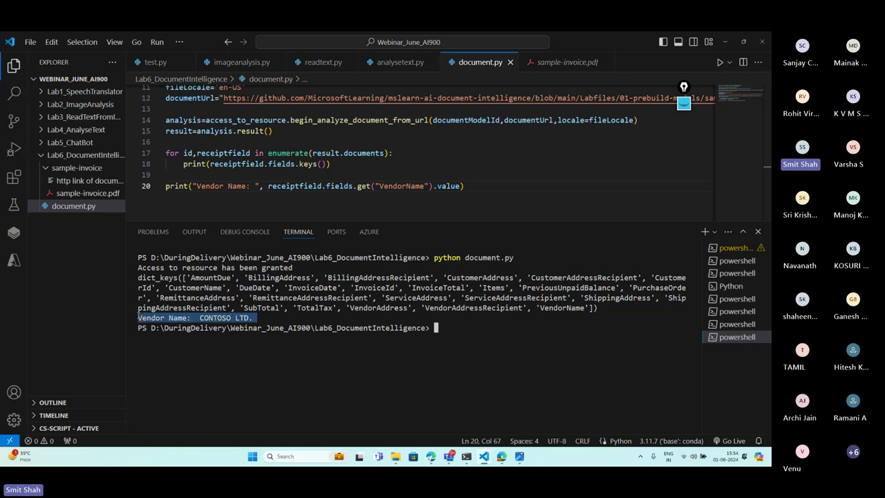
click(565, 62)
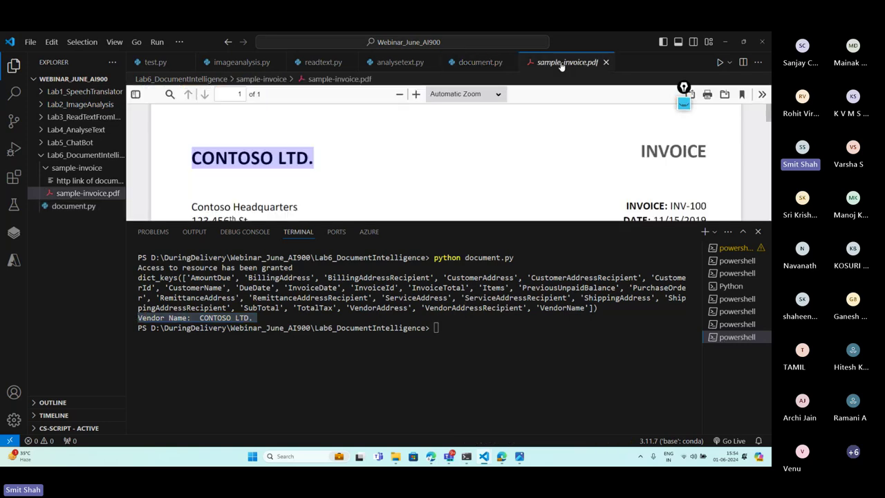
drag(320, 158, 190, 159)
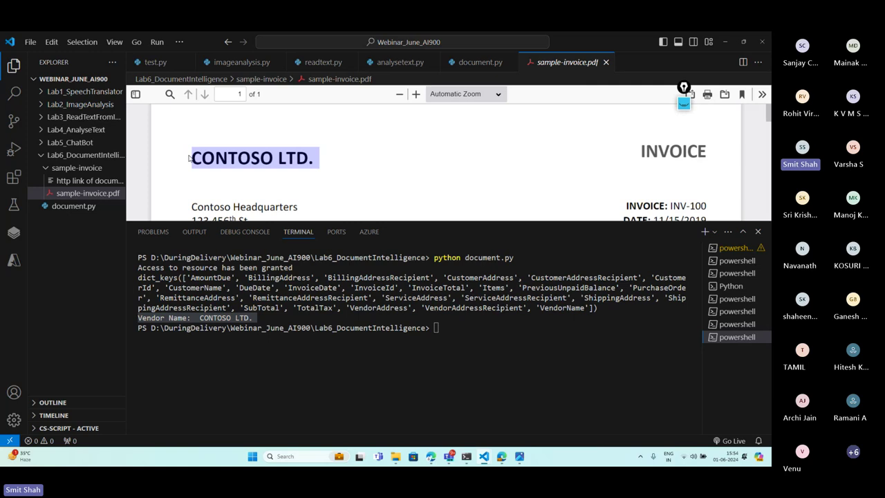
click(493, 68)
click(262, 291)
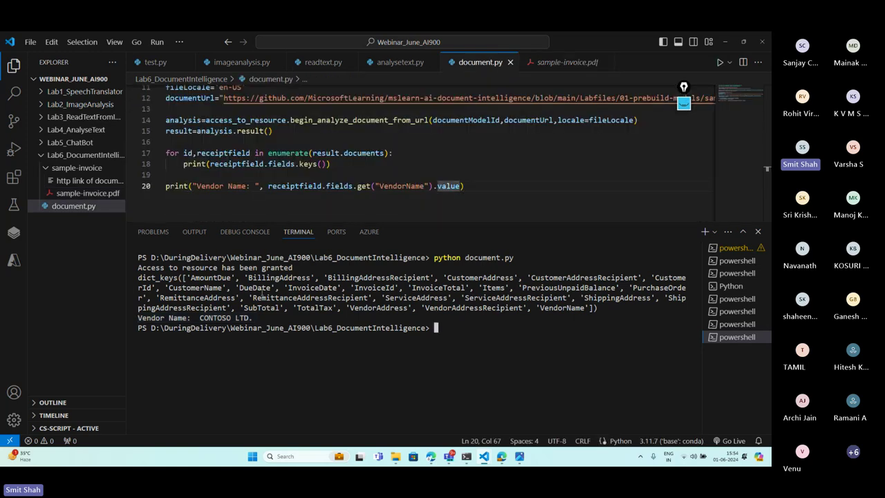
Duplicate the vendor name print statement onto line 22, leaving a blank line between the two statements
double_click(249, 277)
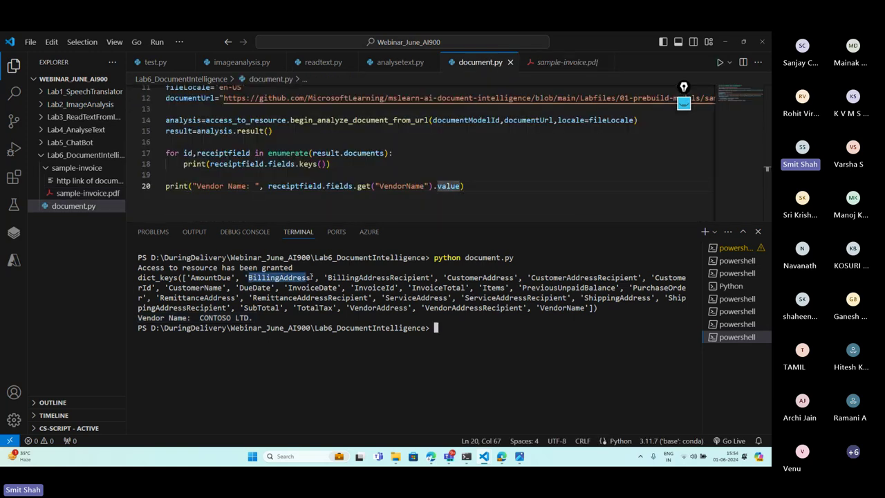
triple_click(477, 185)
key(ctrl+c)
click(477, 185)
key(Return)
key(Return)
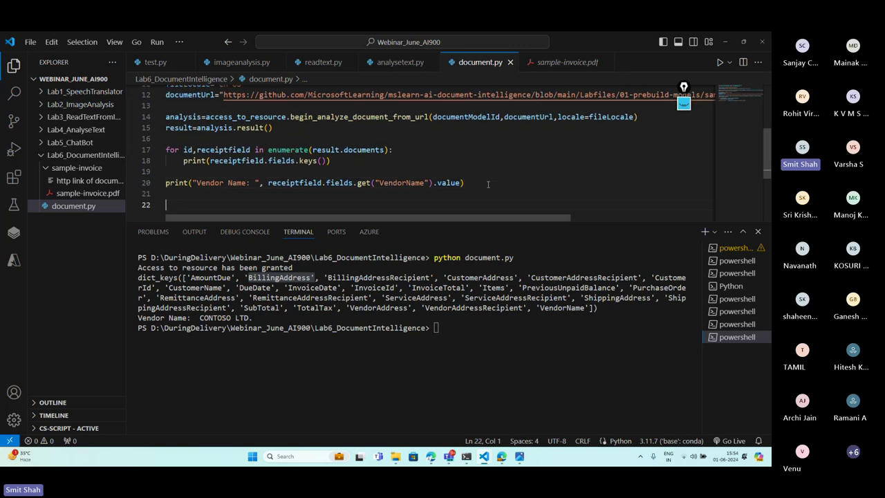
key(ctrl+v)
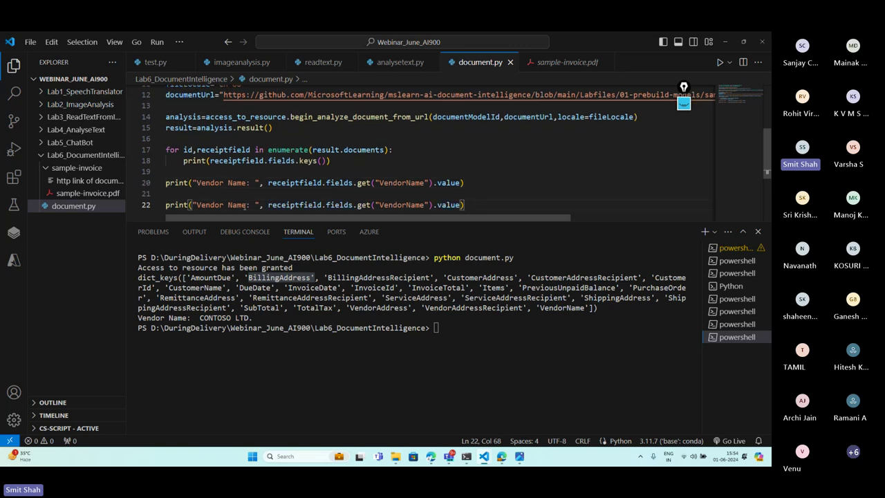
Change the label on line 22 to "Billing Address: " and its get() key to "BillingAddress"
drag(247, 204, 197, 205)
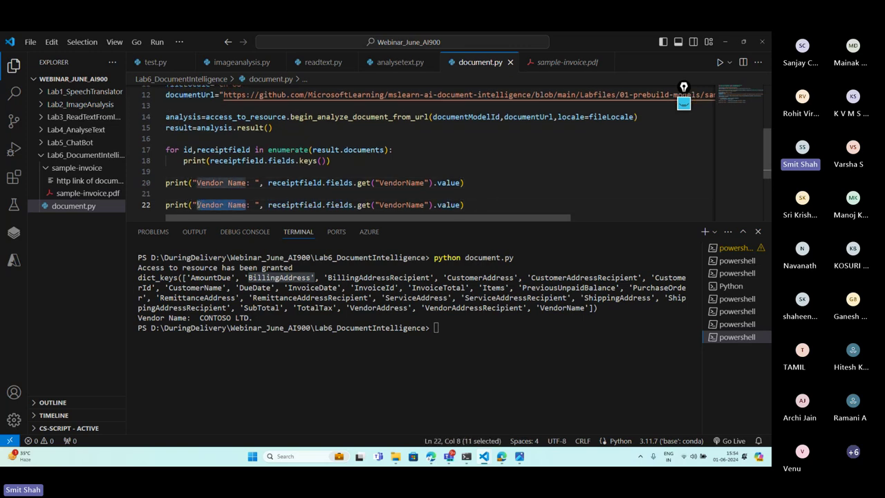
text(Billing Add)
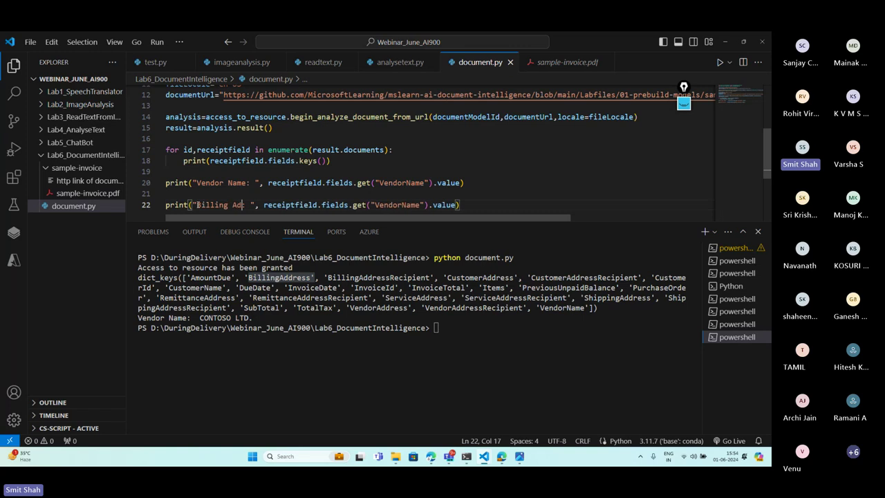
text(ress)
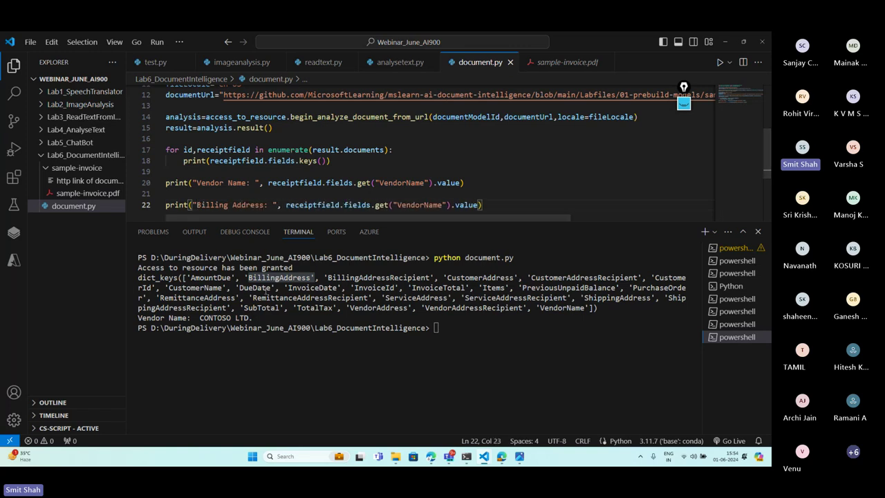
drag(247, 278, 311, 278)
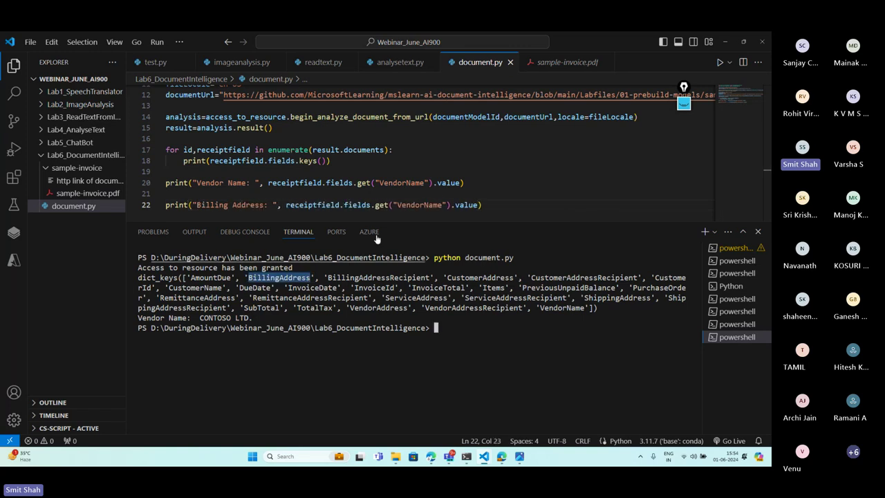
key(ctrl+c)
double_click(416, 205)
key(ctrl+v)
Clear the terminal and rerun python document.py to print the billing address alongside the vendor name
click(450, 317)
text(c)
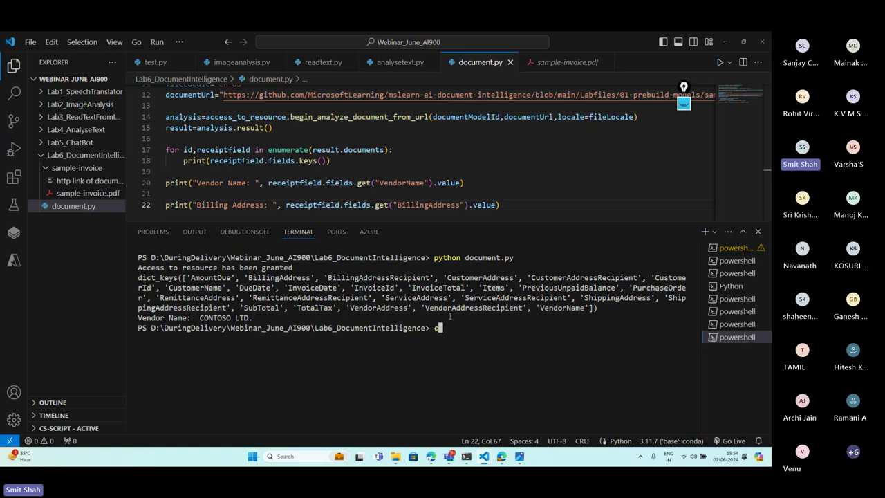
text(lear)
key(Return)
key(Up)
key(Return)
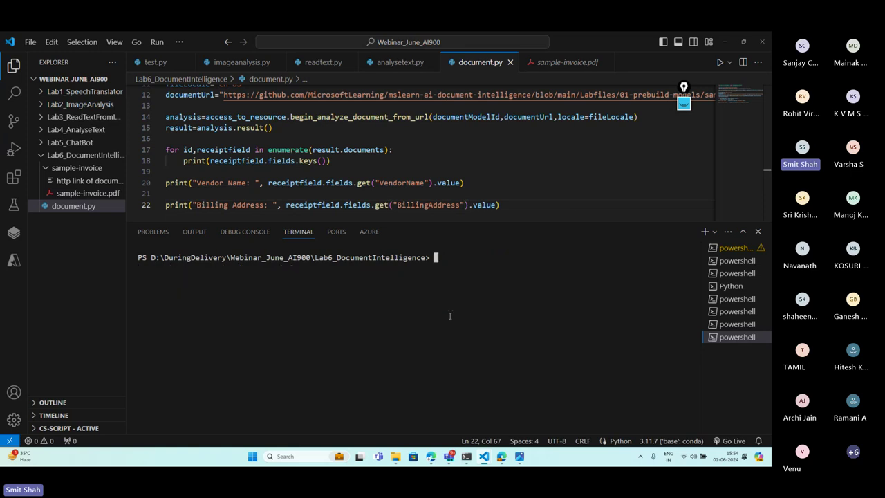
key(Up)
key(Up)
key(Return)
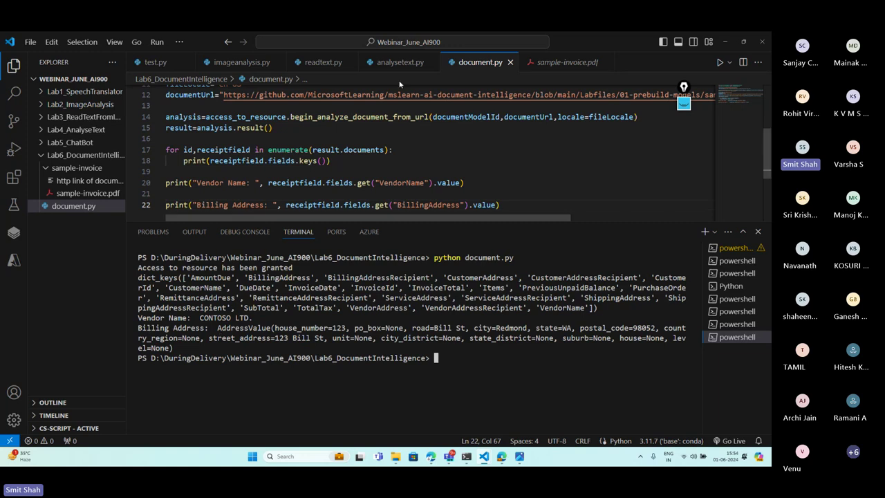
Compare the printed billing address components, such as road and postal code, with the BILL TO block in sample-invoice.pdf
click(567, 61)
scroll(565, 178, down, 5)
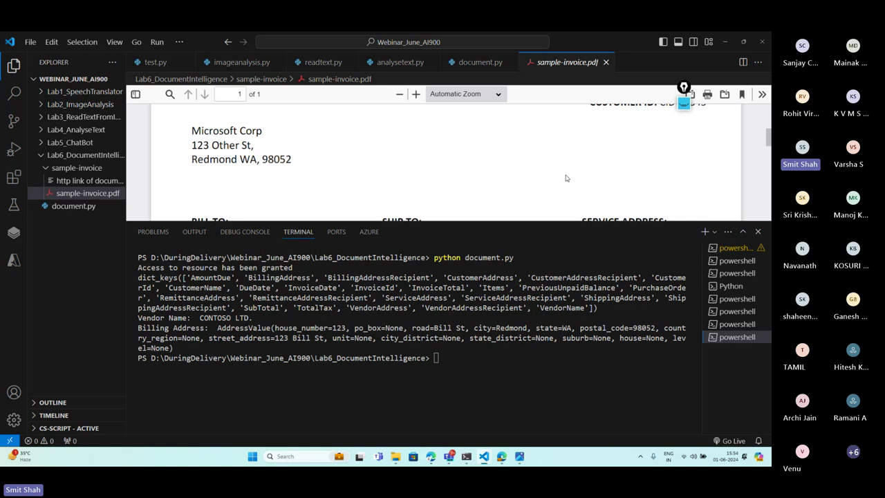
scroll(565, 177, up, 2)
scroll(565, 178, down, 1)
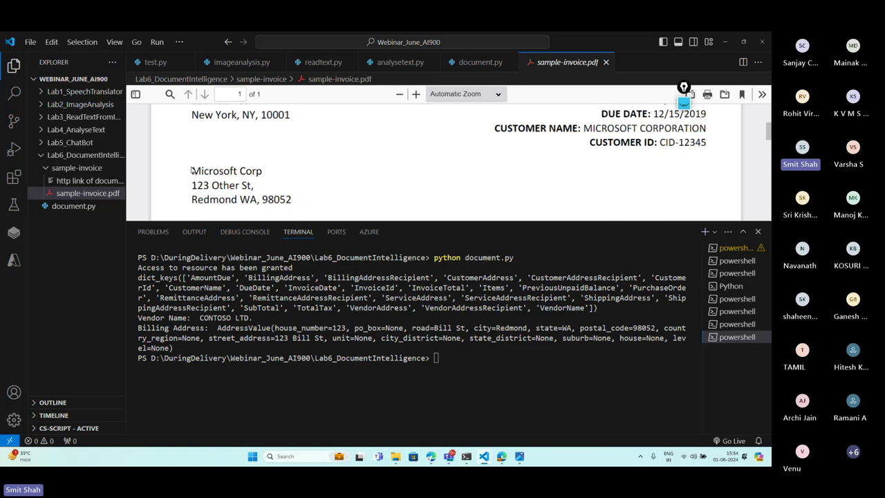
drag(197, 186, 255, 185)
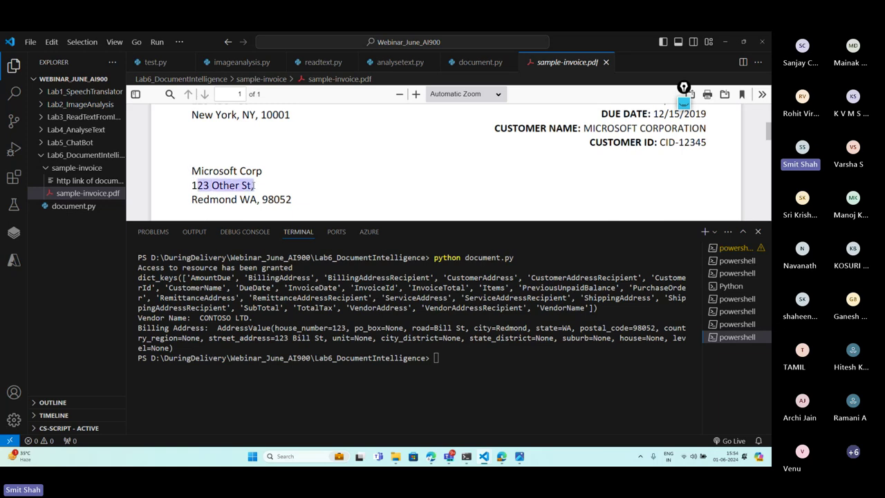
click(331, 326)
drag(332, 329, 347, 329)
drag(434, 329, 463, 329)
scroll(573, 193, up, 1)
scroll(573, 193, down, 3)
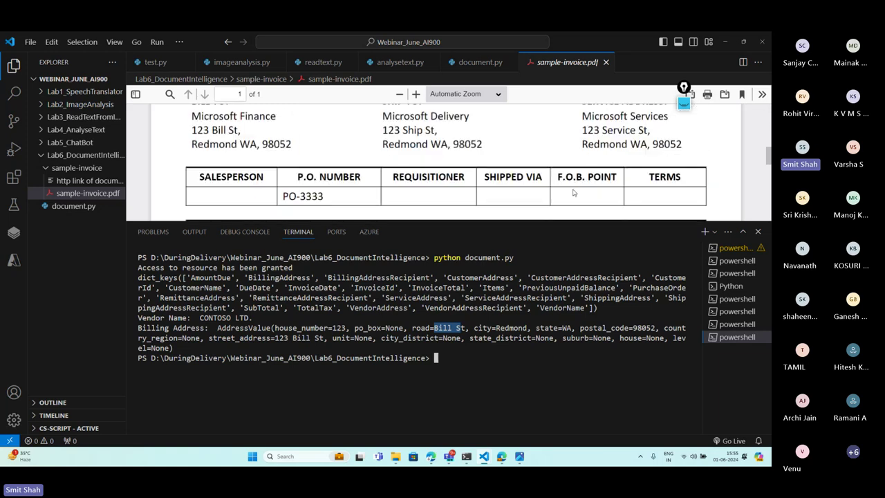
scroll(573, 193, up, 1)
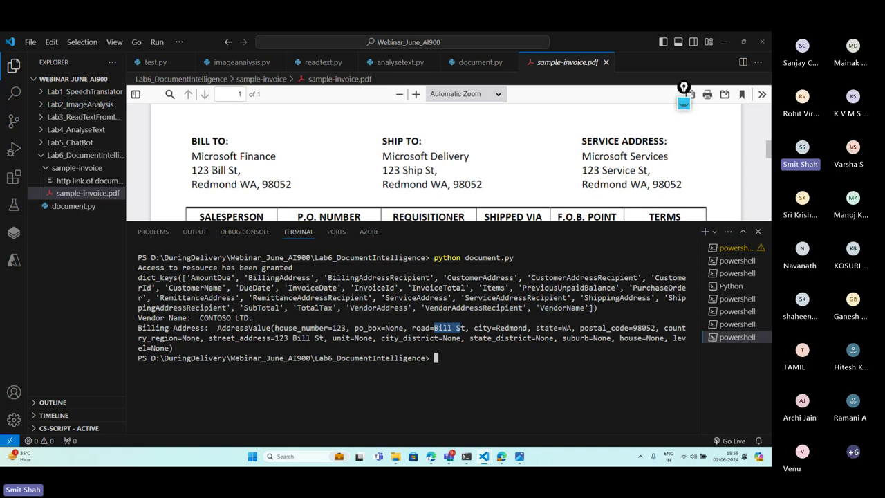
drag(212, 170, 236, 171)
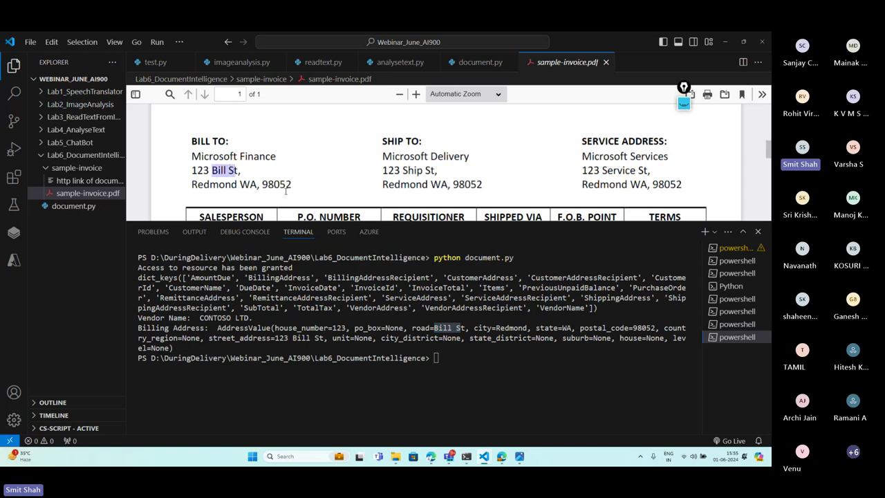
click(237, 183)
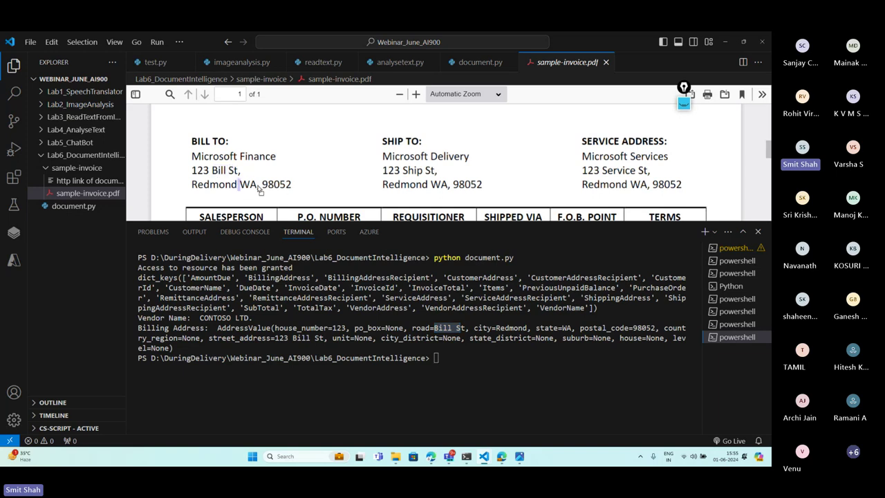
drag(263, 184, 291, 184)
drag(633, 327, 656, 328)
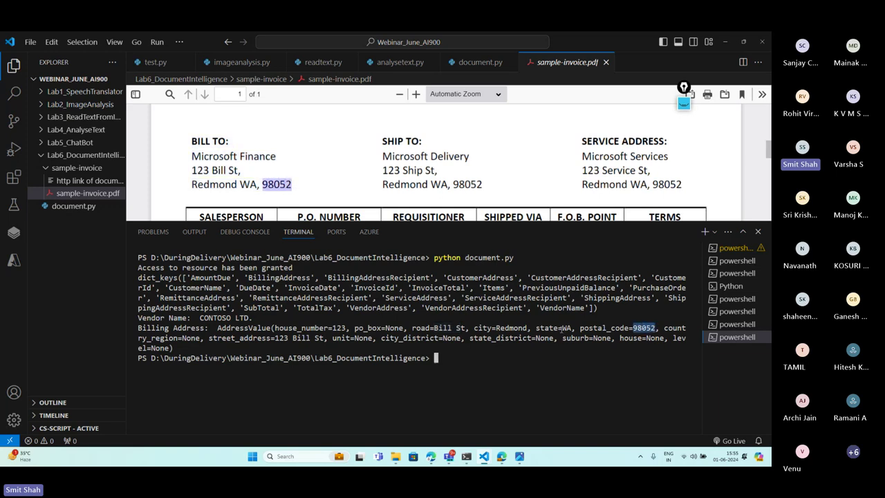
Highlight the full list of printed field keys in the terminal and enlarge the invoice viewing area above it
click(562, 328)
drag(175, 279, 593, 308)
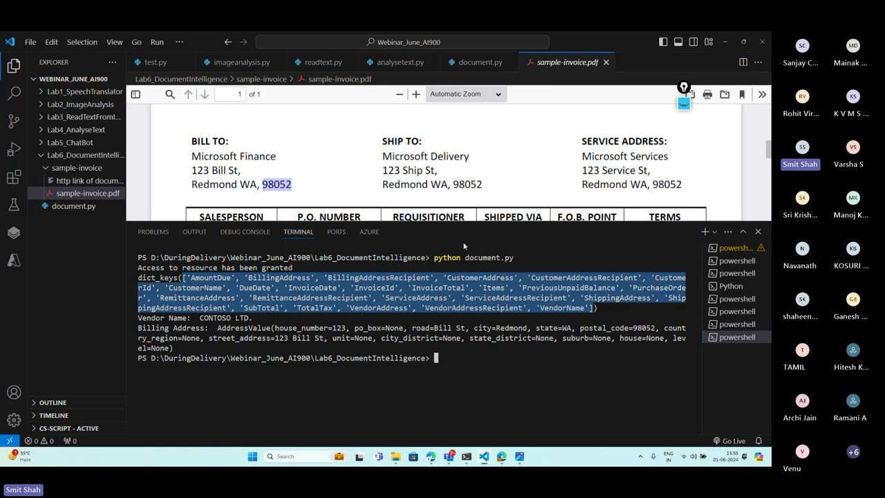
drag(465, 221, 464, 270)
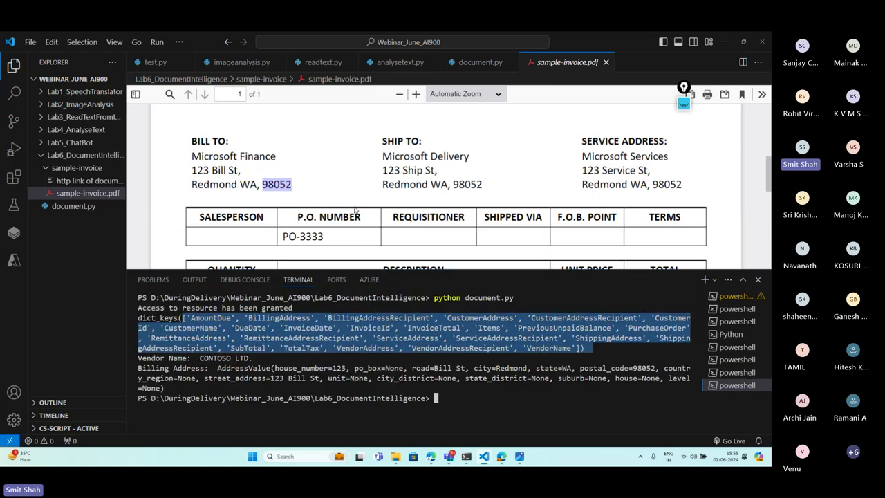
Close the sample-invoice.pdf preview and switch to the Azure AI services product page in the Edge browser
click(606, 63)
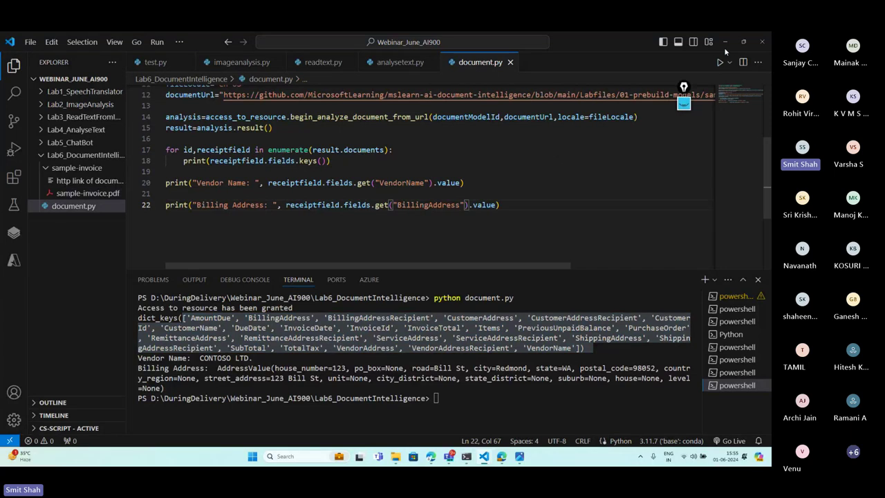
key(alt+Tab)
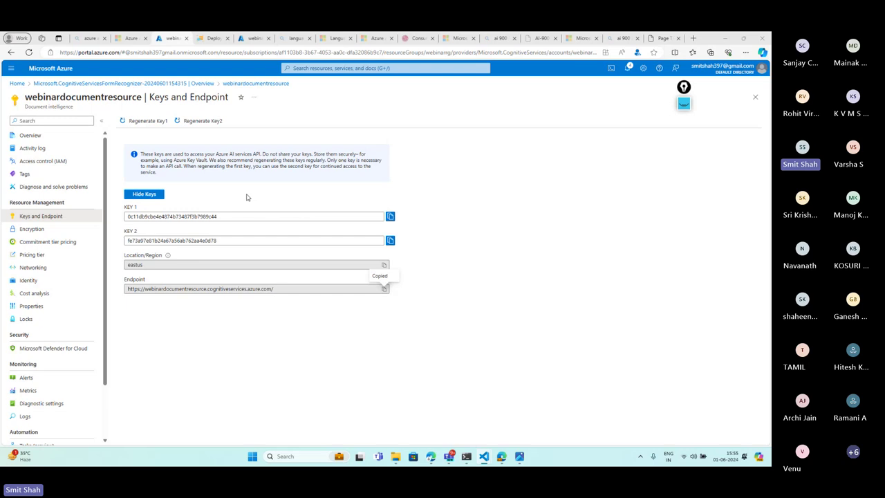
click(128, 38)
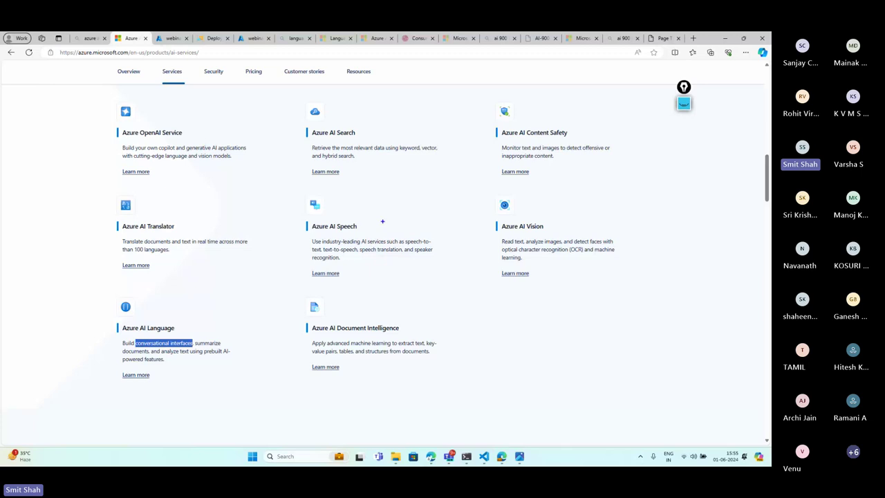
Circle the Azure AI Speech, AI Vision, AI Language, AI Document Intelligence and Azure OpenAI Service entries on the services overview
mouse_move(422, 215)
mouse_down()
mouse_move(402, 214)
mouse_move(336, 275)
mouse_move(432, 231)
mouse_move(405, 220)
mouse_up()
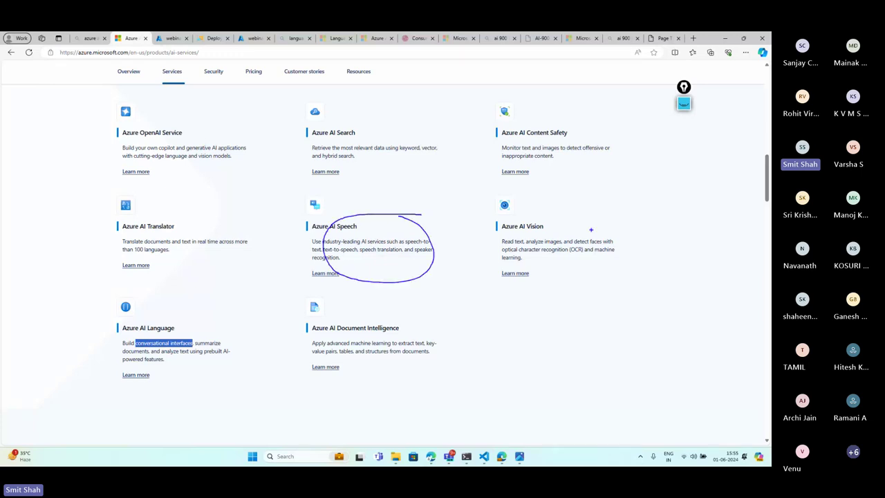
mouse_move(591, 229)
mouse_down()
mouse_move(499, 250)
mouse_move(595, 235)
mouse_up()
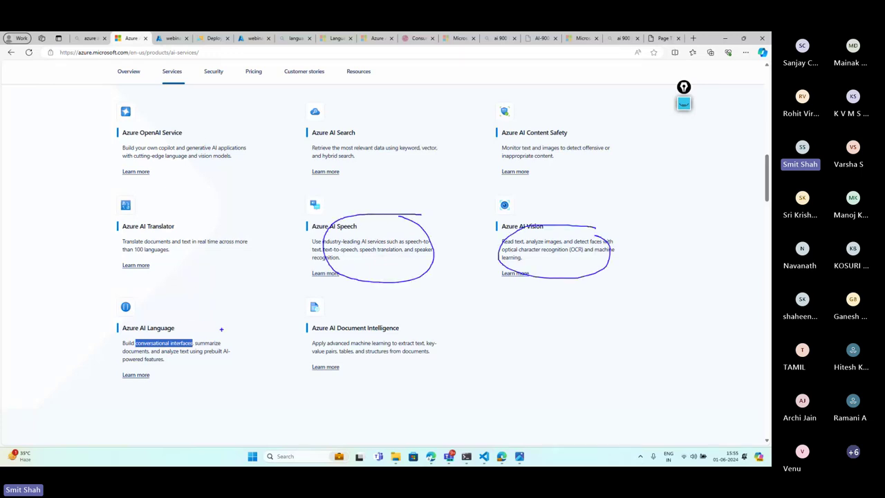
mouse_move(221, 329)
mouse_down()
mouse_move(121, 354)
mouse_move(228, 318)
mouse_move(210, 315)
mouse_up()
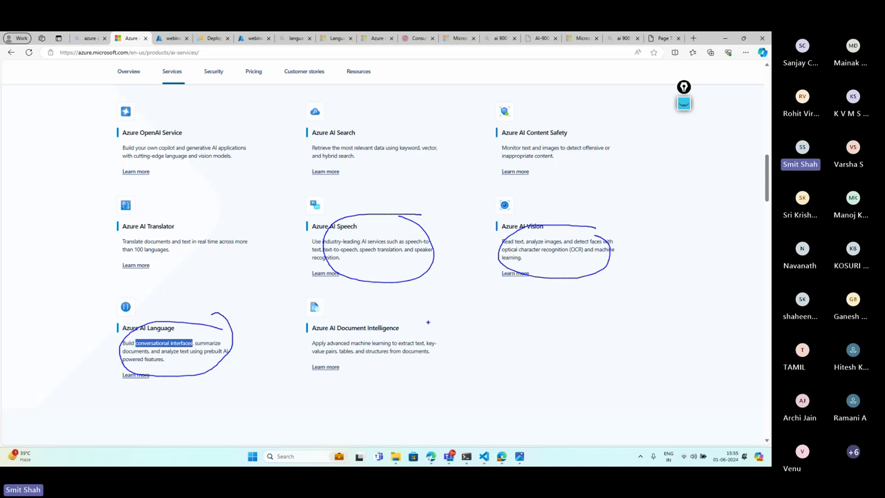
mouse_move(427, 322)
mouse_down()
mouse_move(374, 364)
mouse_move(409, 313)
mouse_up()
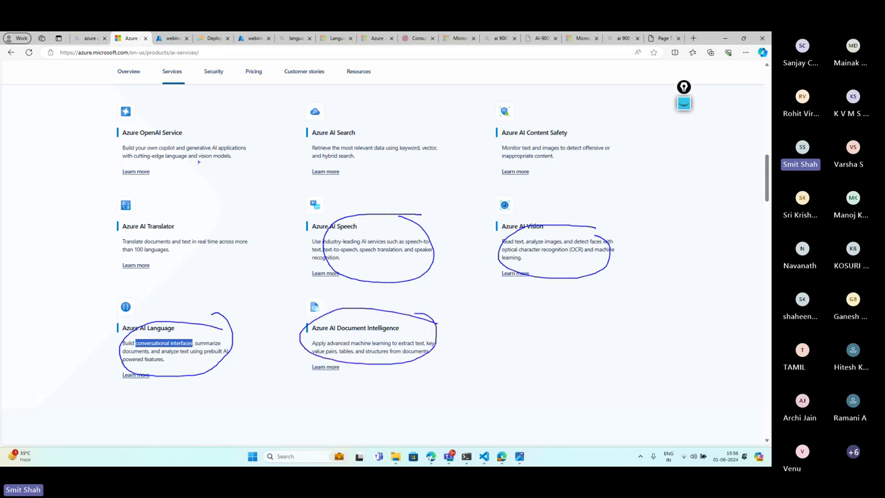
mouse_move(250, 135)
mouse_down()
mouse_move(115, 137)
mouse_move(257, 155)
mouse_move(218, 137)
mouse_up()
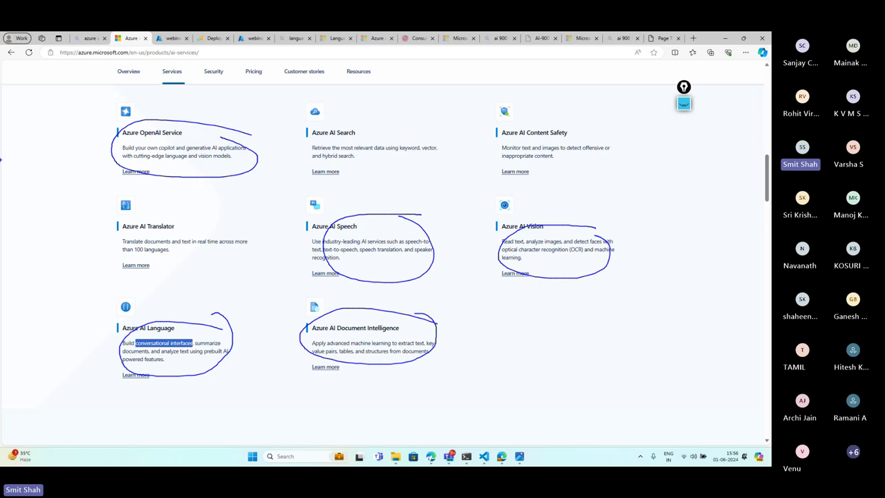
Clear the drawn circles and go to the Azure portal's home page
key(ctrl+shift+x)
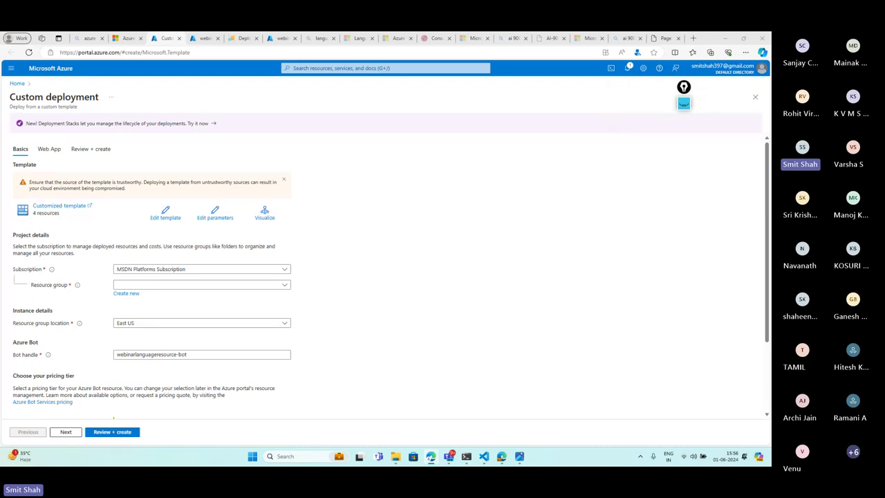
click(17, 83)
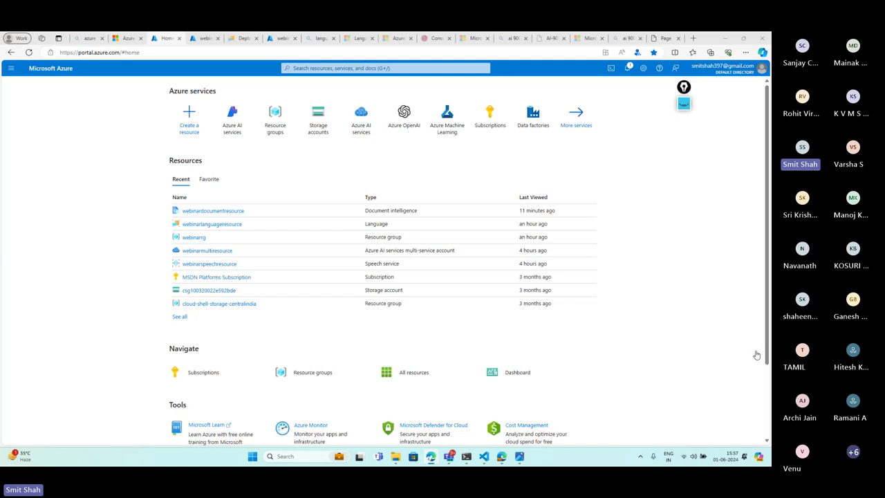
Check the newest messages in the Teams meeting chat, and return to the Azure portal home page
click(449, 456)
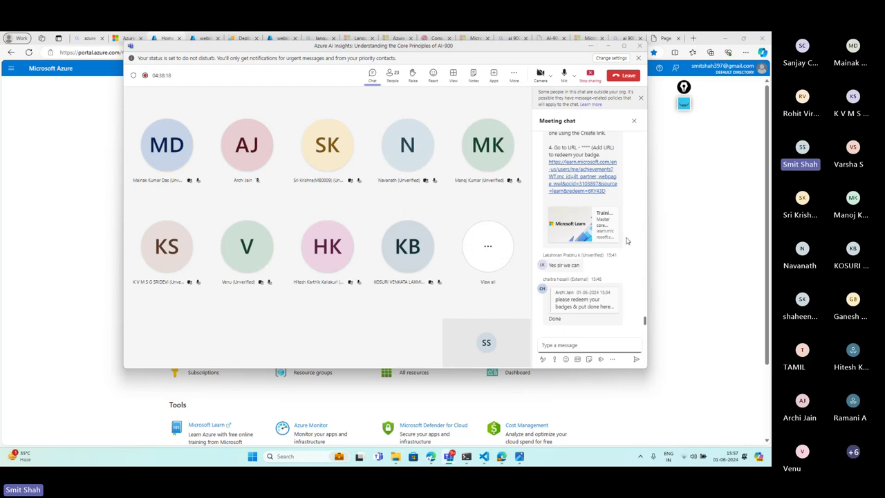
click(607, 46)
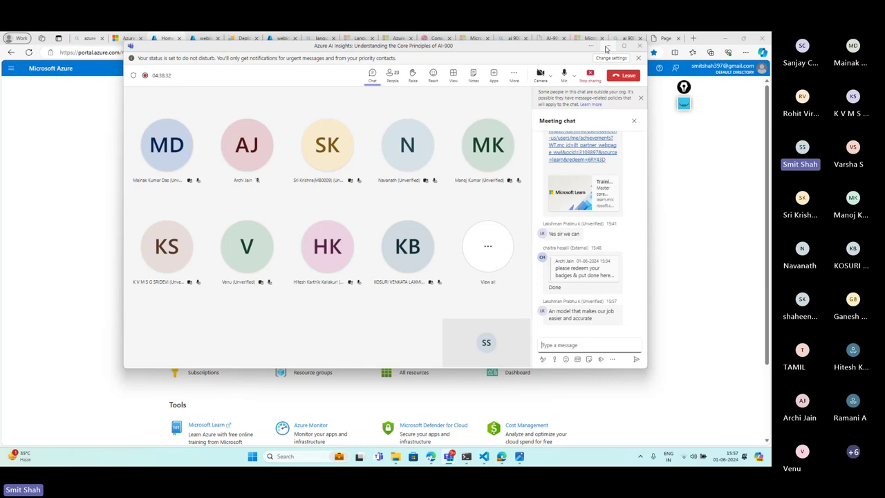
click(606, 48)
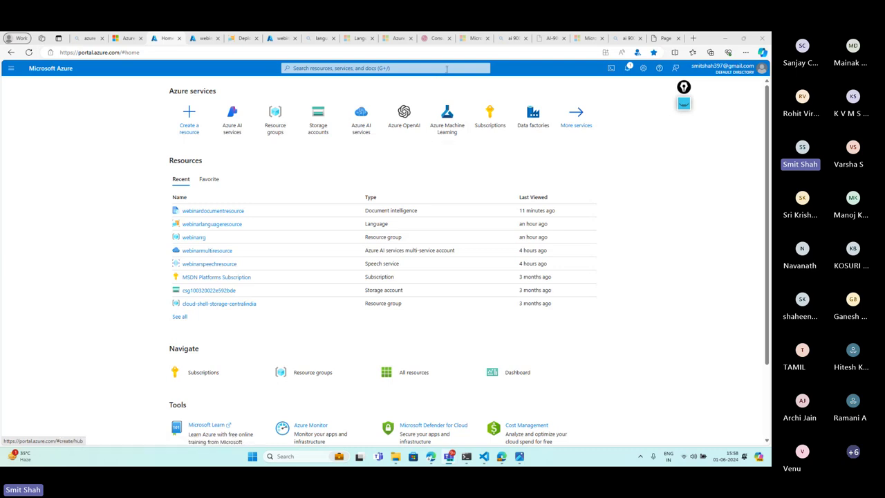
Search the portal for azure ai services and start creating an Azure OpenAI resource from there
click(447, 69)
text(a)
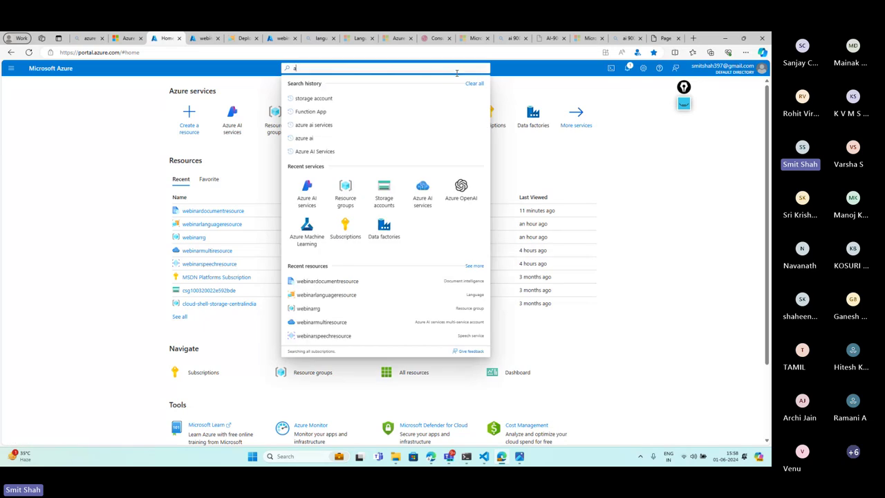
text(zure ai services)
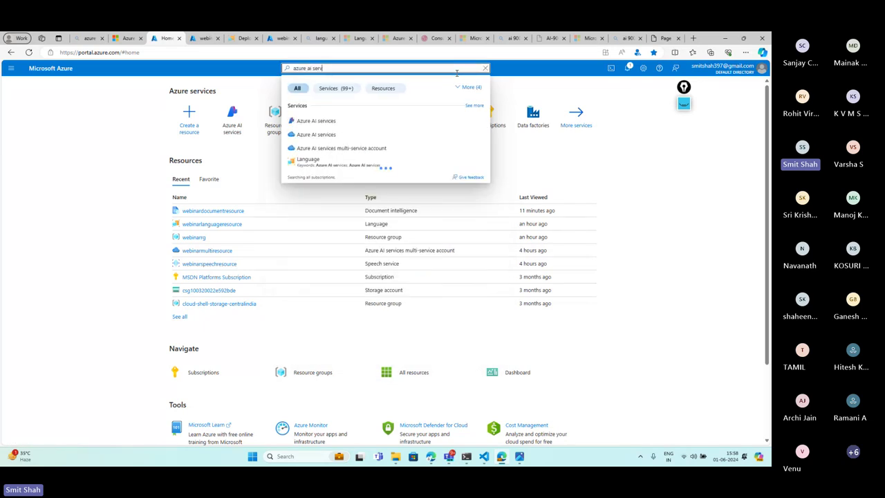
click(325, 121)
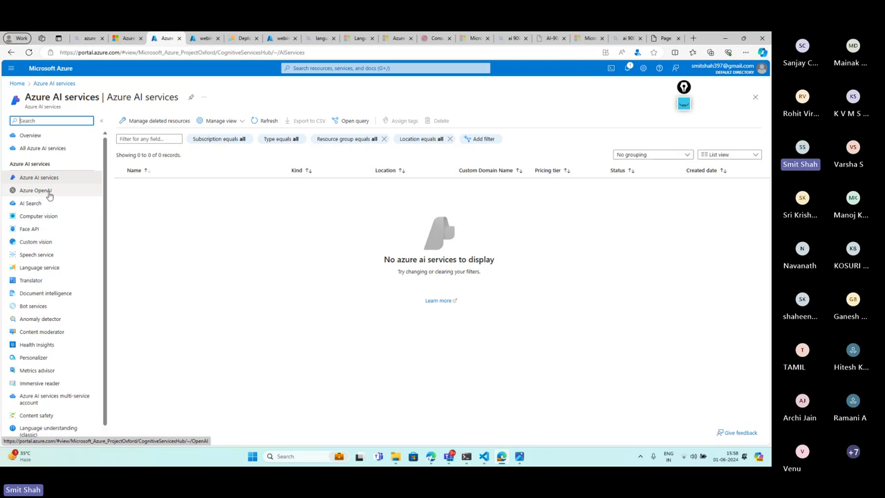
click(44, 193)
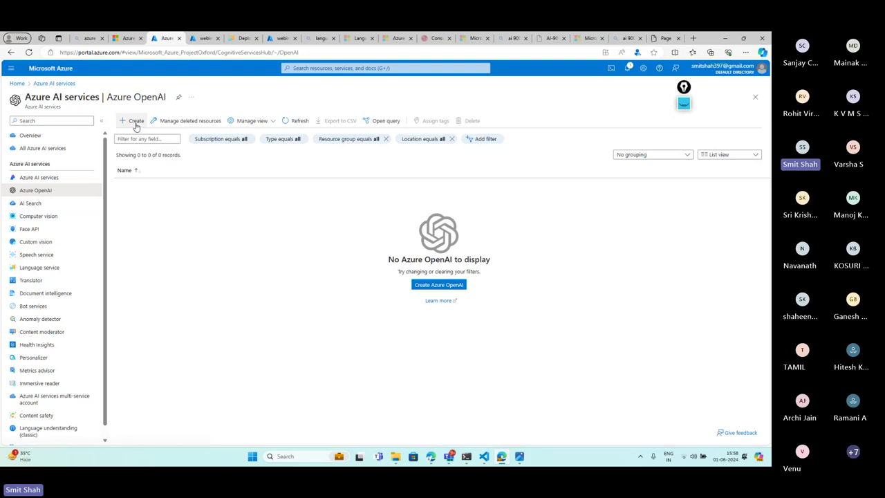
click(450, 284)
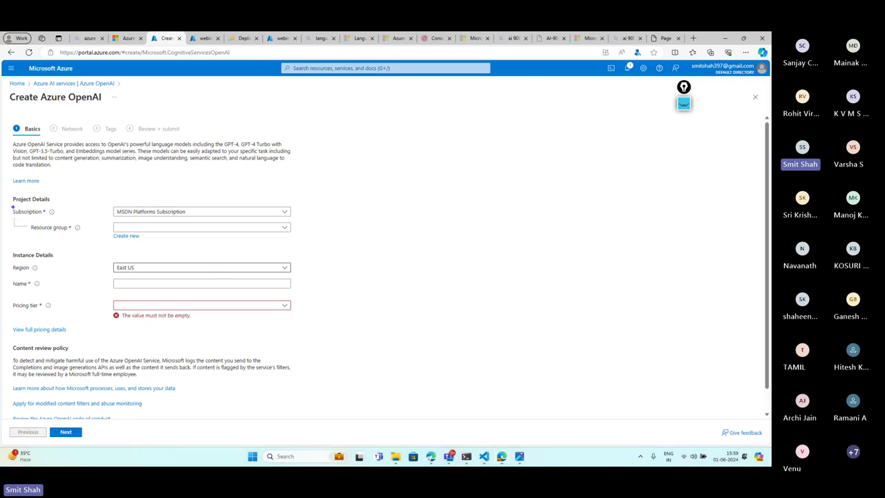
Point out the Subscription and Resource group fields and assign the Azure OpenAI resource to the webinarrg resource group
drag(10, 205, 67, 219)
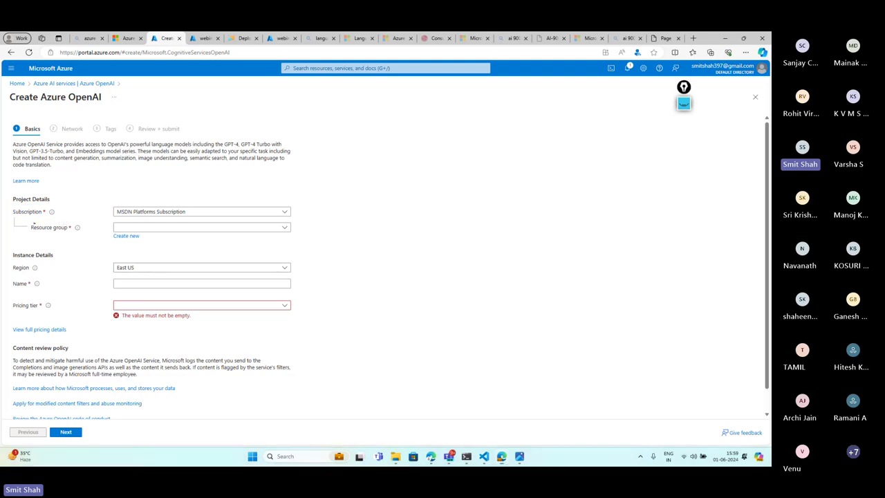
drag(29, 222, 80, 236)
click(179, 229)
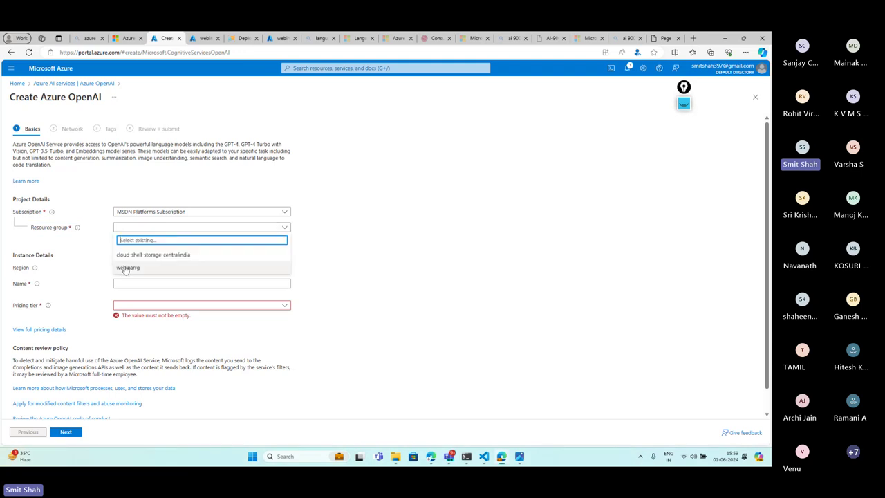
click(128, 269)
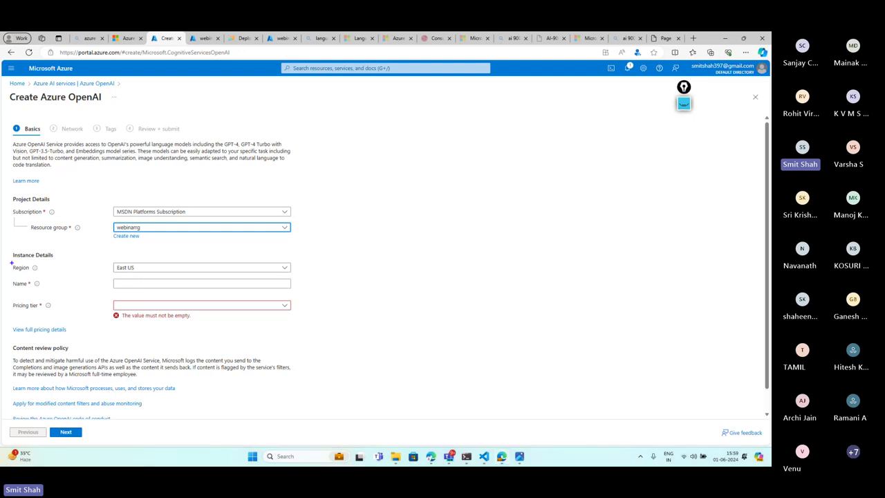
Point out the Region and Name fields and name the Azure OpenAI resource webinaropenairesource
drag(12, 262, 57, 277)
key(Escape)
drag(3, 273, 52, 298)
key(Escape)
click(128, 286)
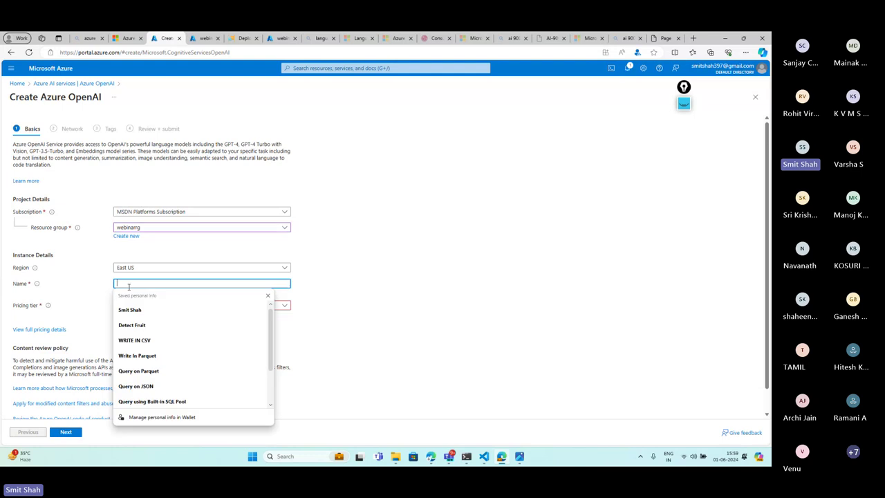
text(webinar)
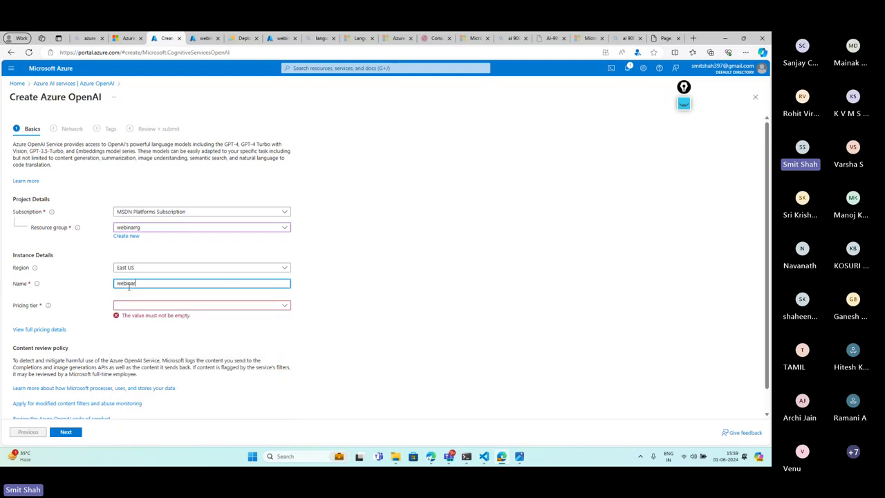
text(openairesource)
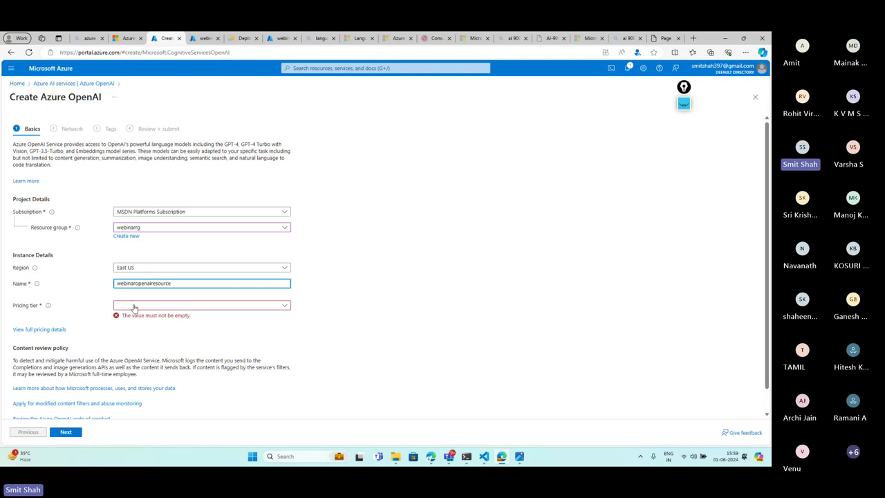
Set the pricing tier to Standard S0 and proceed to the network settings
click(134, 307)
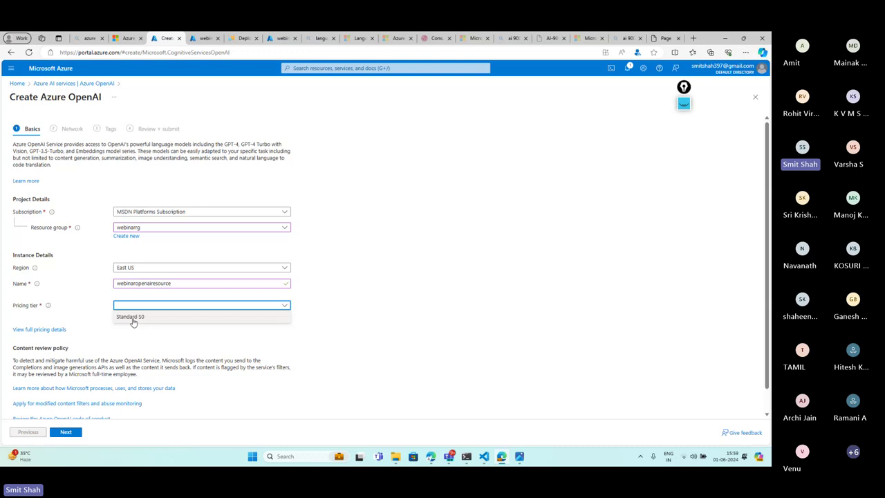
click(126, 322)
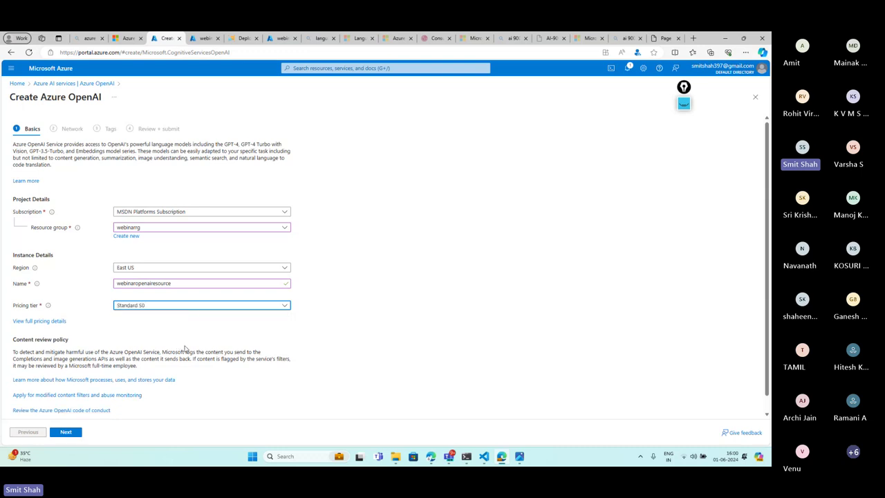
click(68, 434)
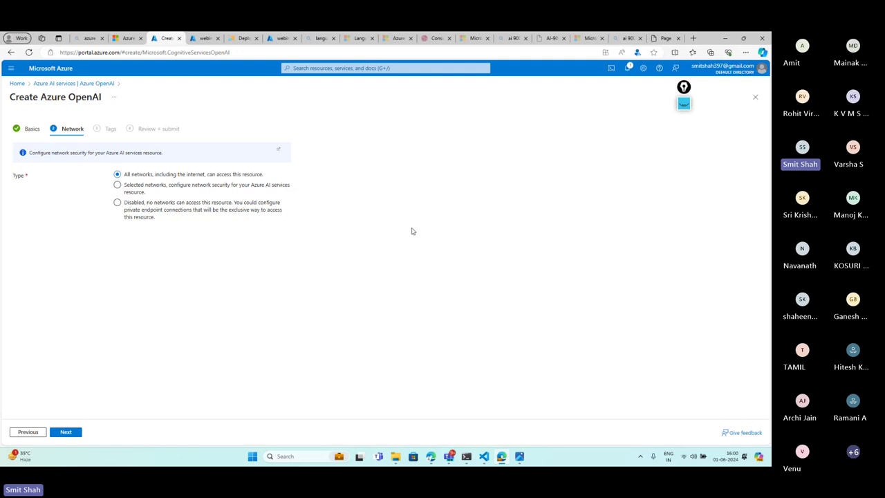
Outline the network access options and proceed to the tags with access allowed from all networks, including the internet
click(142, 185)
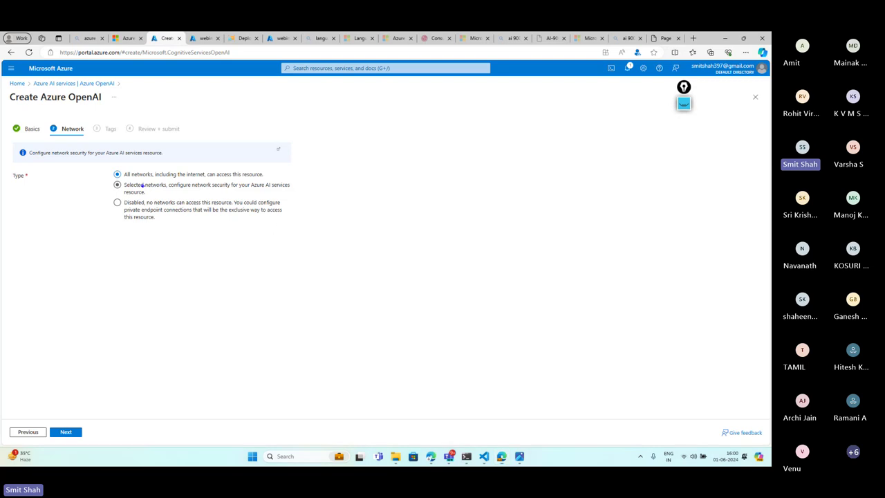
drag(110, 167, 271, 181)
click(116, 184)
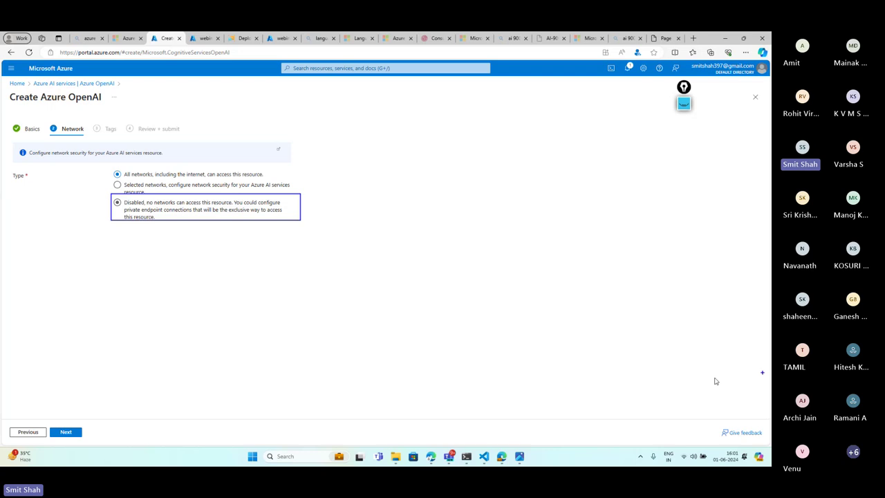
click(252, 373)
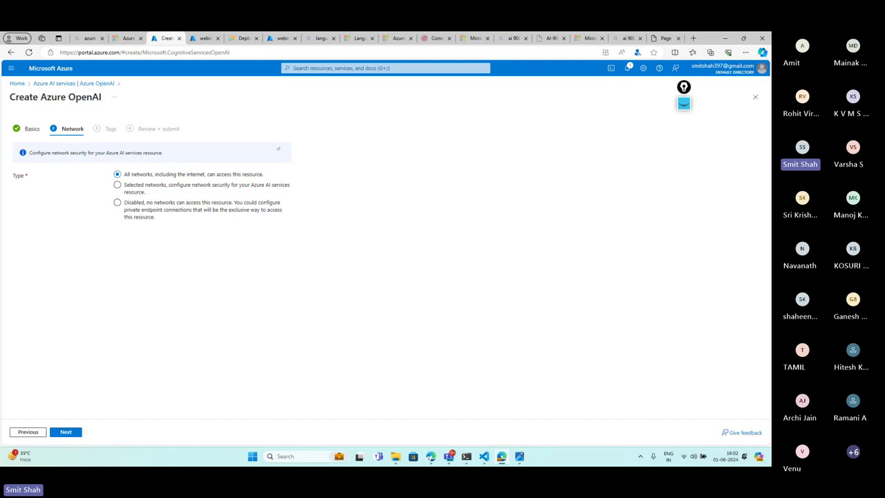
click(67, 432)
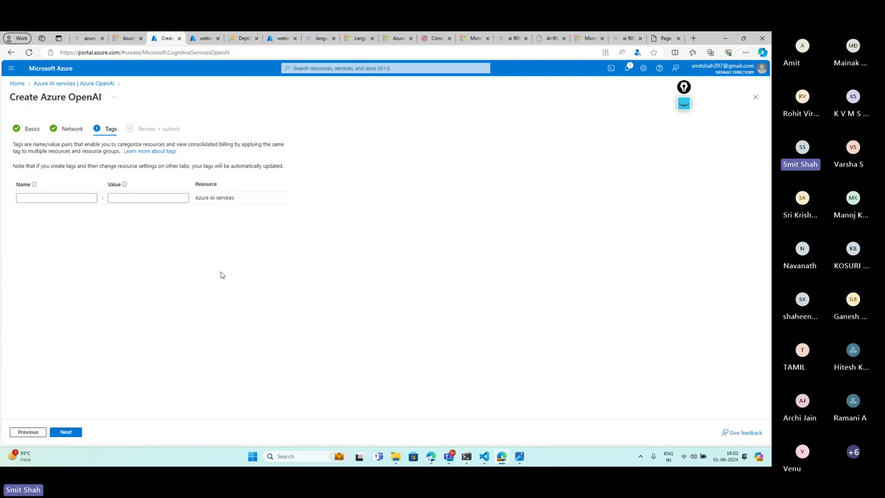
Add a tag named purpose with the value learning as an example, and remove that tag from the resource
click(84, 198)
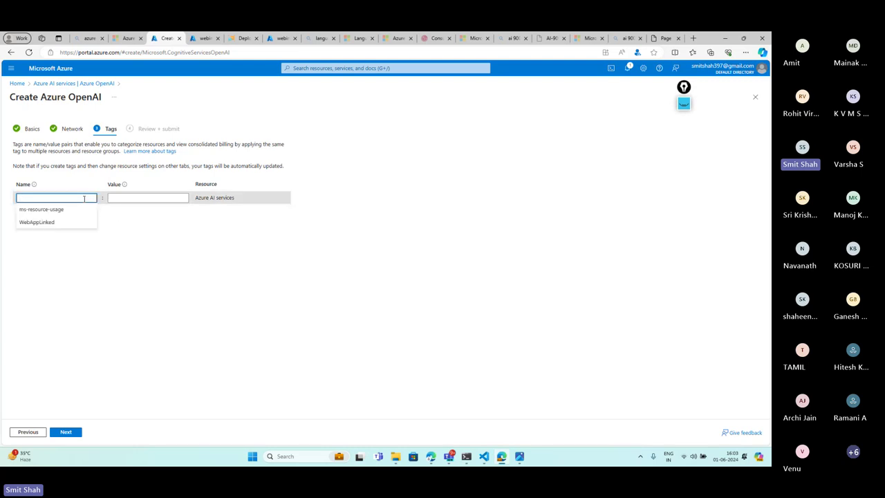
text(putpose)
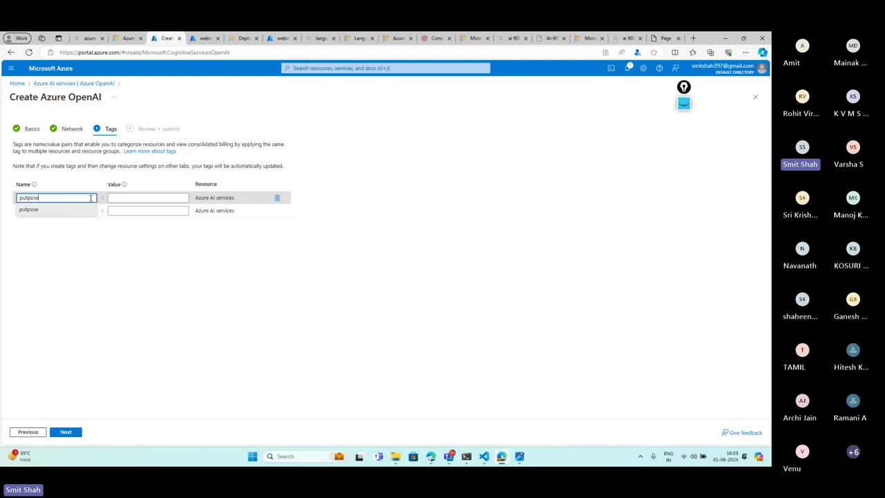
key(BackSpace)
key(BackSpace)
key(BackSpace)
key(BackSpace)
key(BackSpace)
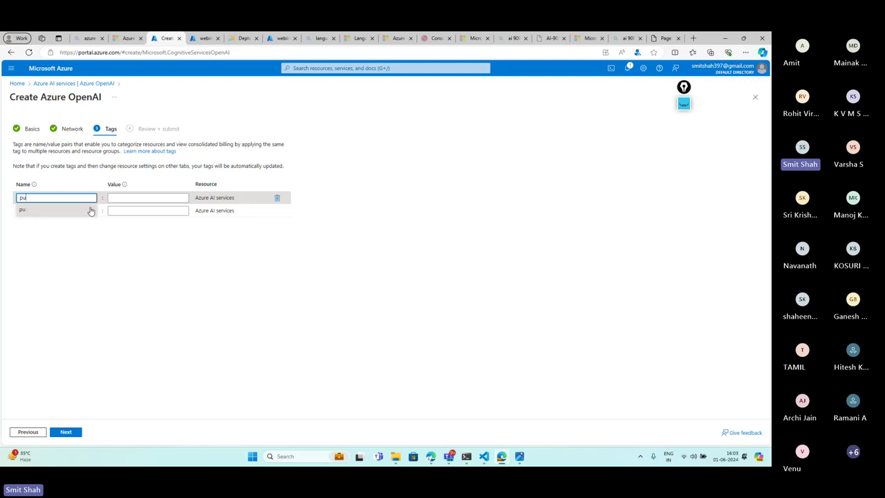
text(rpose)
click(123, 198)
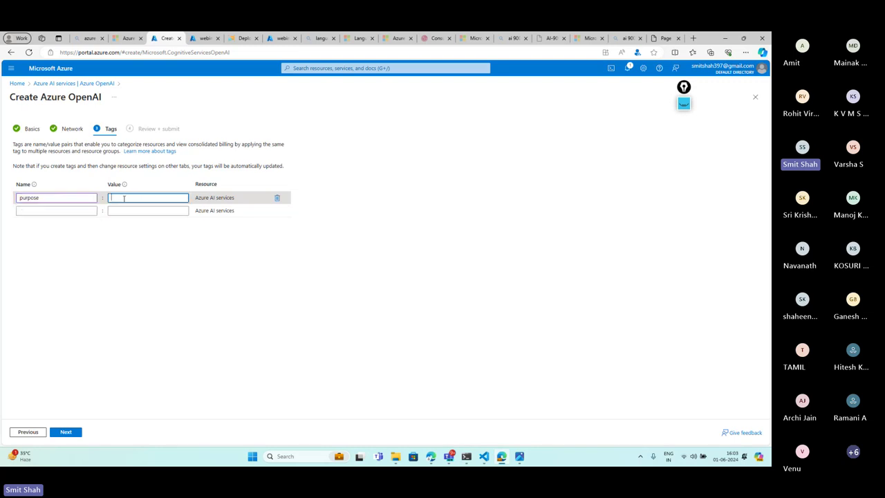
text(learning)
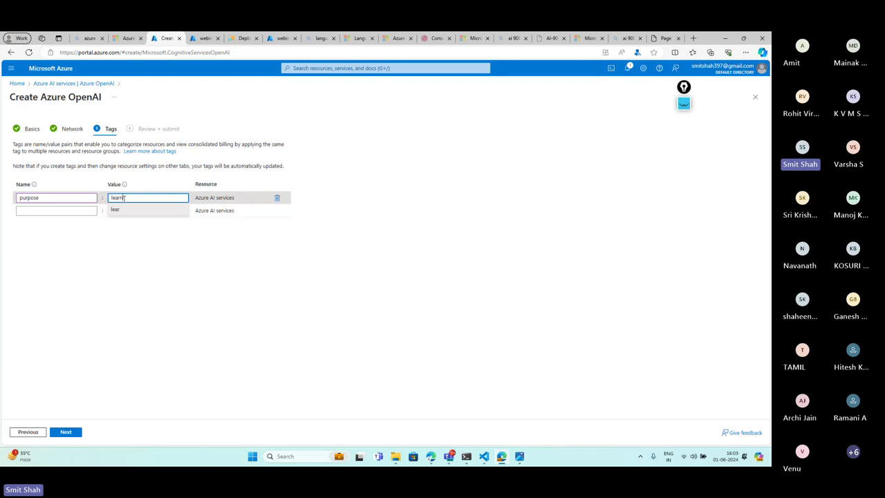
click(143, 284)
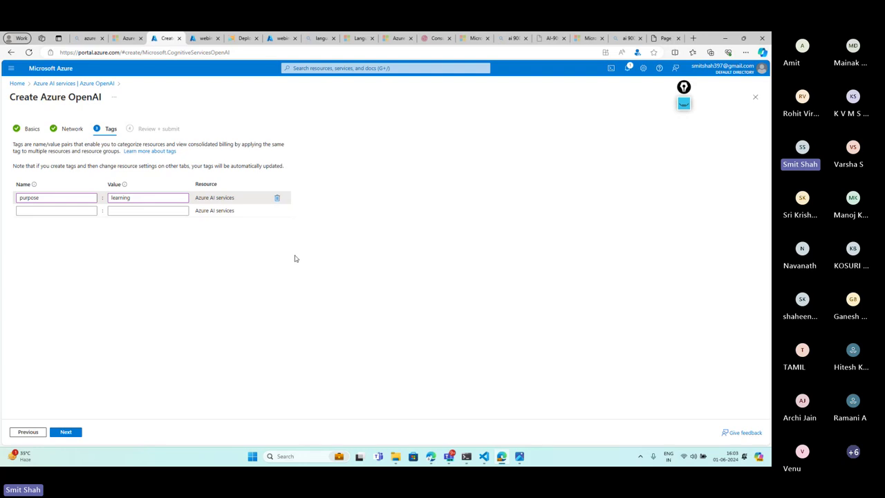
click(277, 198)
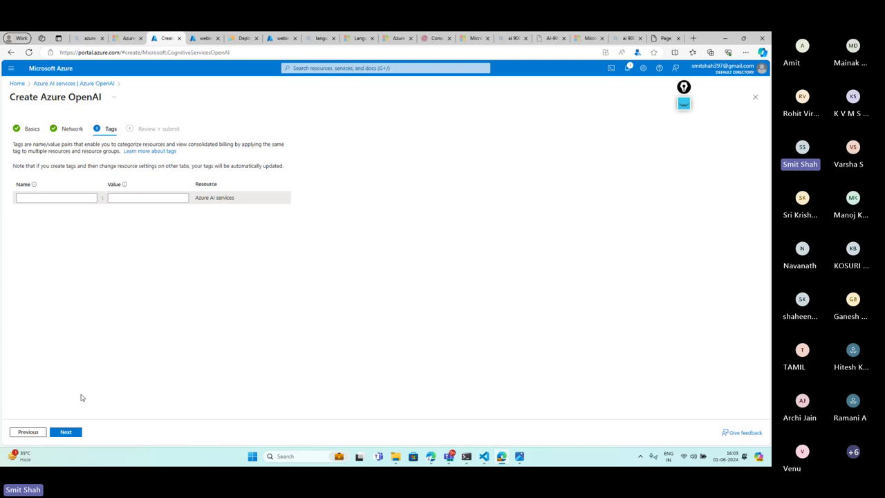
Create the Azure OpenAI resource without any tags and open the deployed resource
click(72, 433)
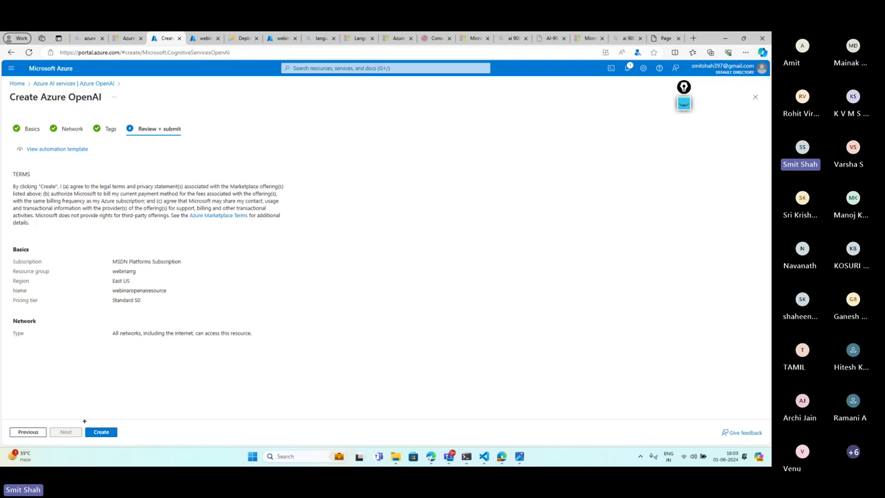
click(101, 432)
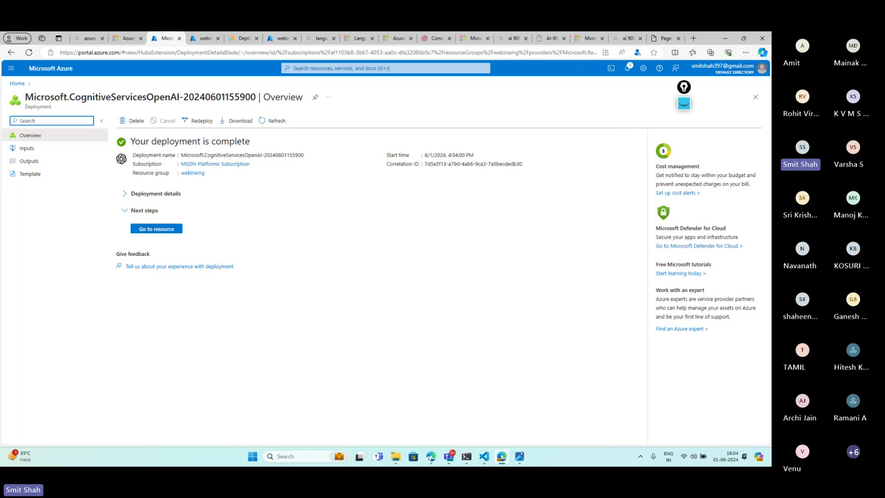
click(177, 230)
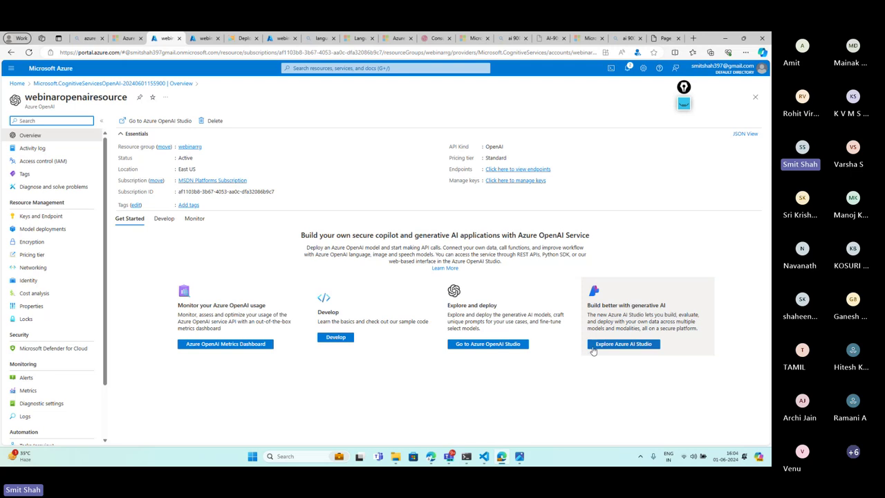
Open Azure OpenAI Studio from the resource and start a new model deployment with the list of base models expanded
mouse_move(585, 335)
mouse_down()
mouse_move(644, 355)
mouse_move(297, 180)
mouse_move(639, 296)
mouse_move(643, 360)
mouse_up()
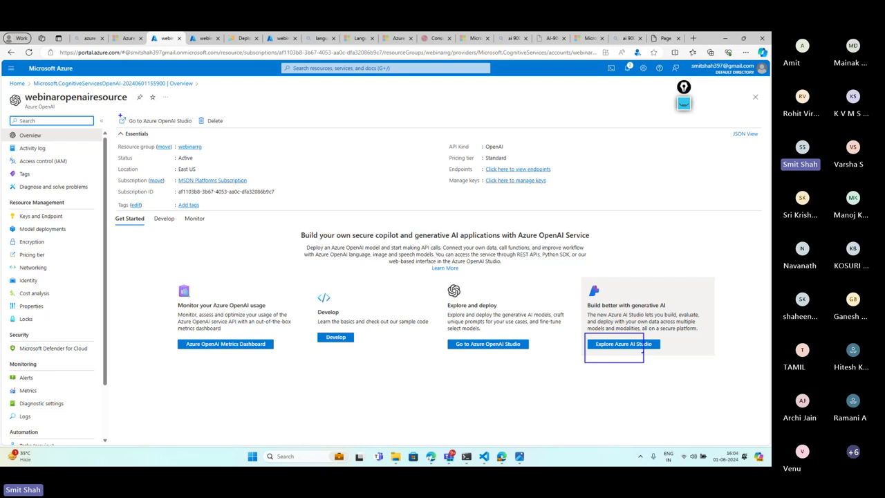
click(165, 123)
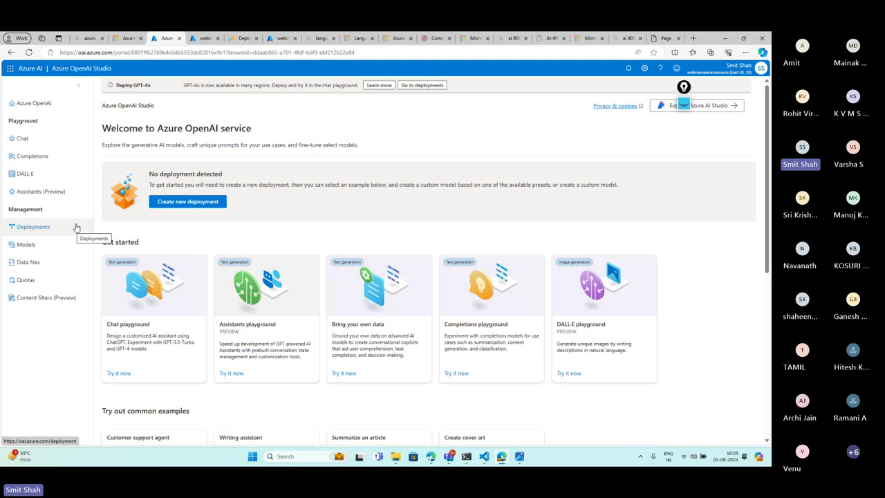
click(76, 228)
click(143, 139)
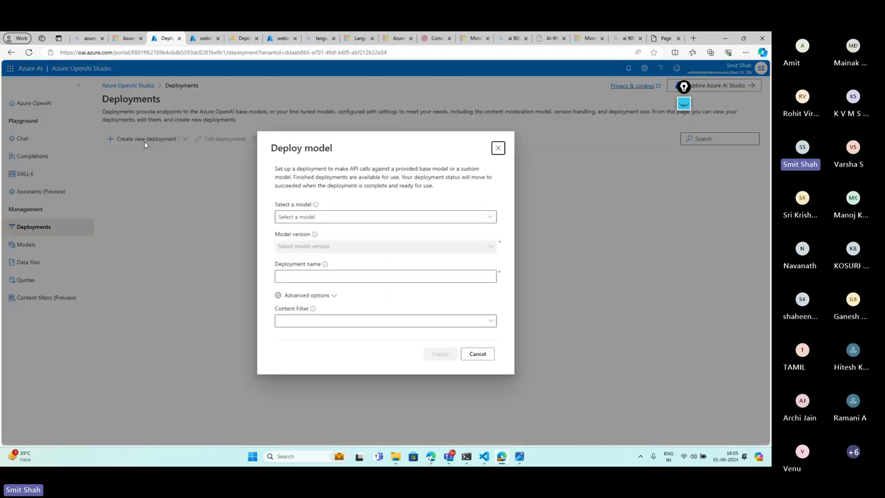
click(486, 217)
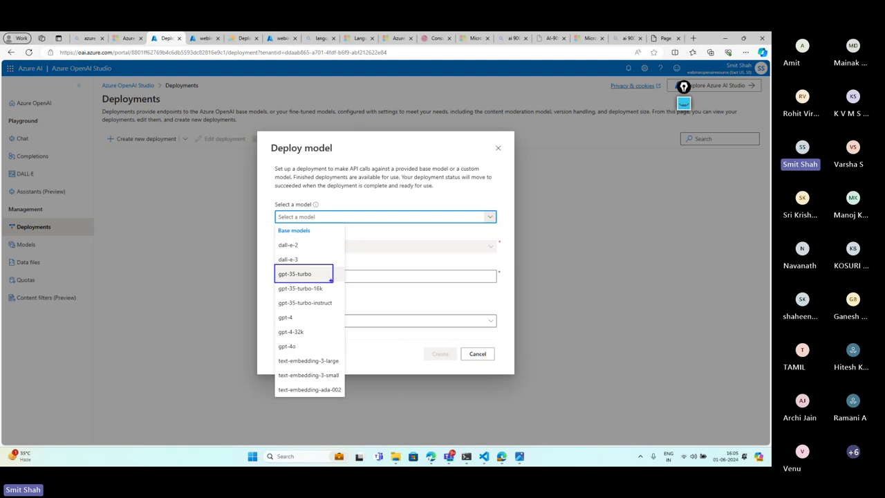
Annotate the gpt-35-turbo model on screen with an arrow and the handwritten note "4000 tokens"
key(Down)
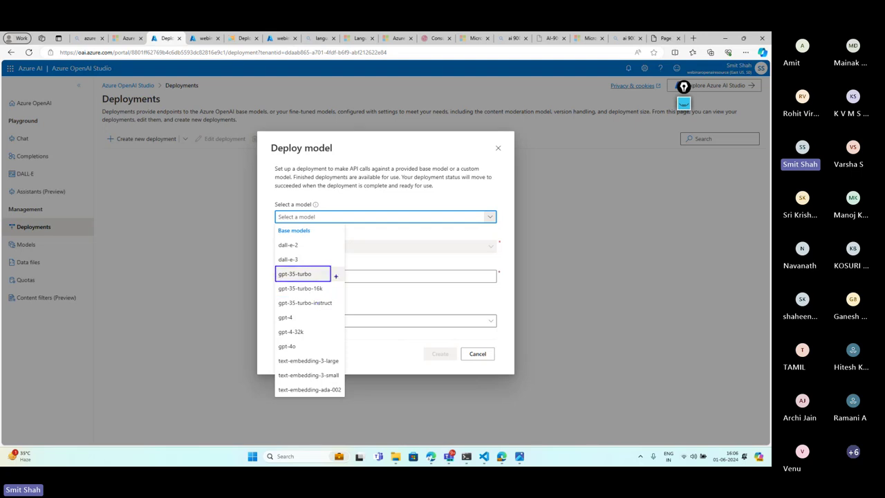
mouse_move(335, 276)
mouse_down()
mouse_move(413, 269)
mouse_move(436, 253)
mouse_up()
mouse_move(455, 251)
mouse_down()
mouse_move(446, 259)
mouse_move(453, 246)
mouse_move(487, 255)
mouse_up()
mouse_move(500, 246)
mouse_down()
mouse_move(515, 254)
mouse_move(488, 240)
mouse_move(494, 249)
mouse_move(545, 239)
mouse_up()
key(ctrl+z)
key(ctrl+z)
key(ctrl+z)
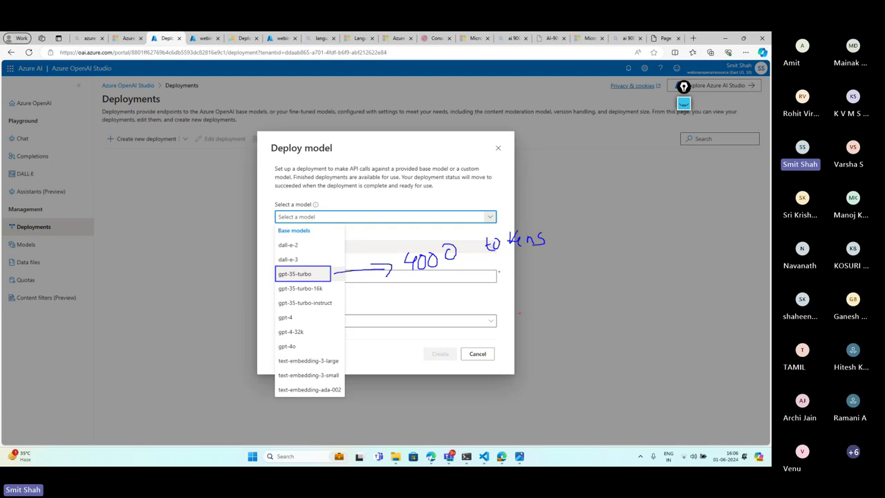
Handwrite "How are you?" in red, circle its individual parts to illustrate tokens, and clear the annotations
mouse_move(519, 312)
mouse_down()
mouse_move(520, 331)
mouse_move(530, 330)
mouse_up()
mouse_move(541, 315)
mouse_down()
mouse_move(539, 328)
mouse_move(544, 317)
mouse_up()
mouse_move(552, 314)
mouse_down()
mouse_move(560, 324)
mouse_move(567, 307)
mouse_move(613, 312)
mouse_move(632, 298)
mouse_move(681, 308)
mouse_move(693, 285)
mouse_move(707, 299)
mouse_up()
drag(720, 259, 725, 282)
click(732, 298)
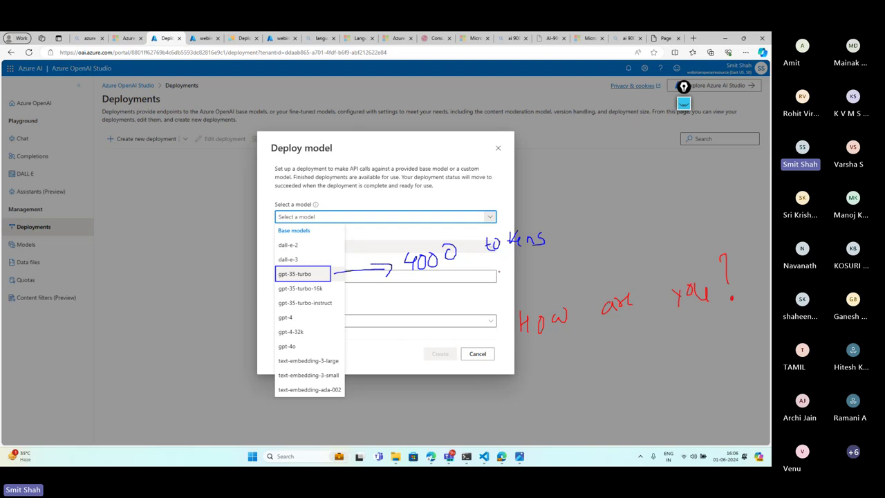
mouse_move(560, 297)
mouse_down()
mouse_move(515, 330)
mouse_move(582, 298)
mouse_up()
mouse_move(631, 286)
mouse_down()
mouse_move(598, 304)
mouse_move(634, 287)
mouse_up()
mouse_move(700, 273)
mouse_down()
mouse_move(667, 318)
mouse_move(701, 277)
mouse_up()
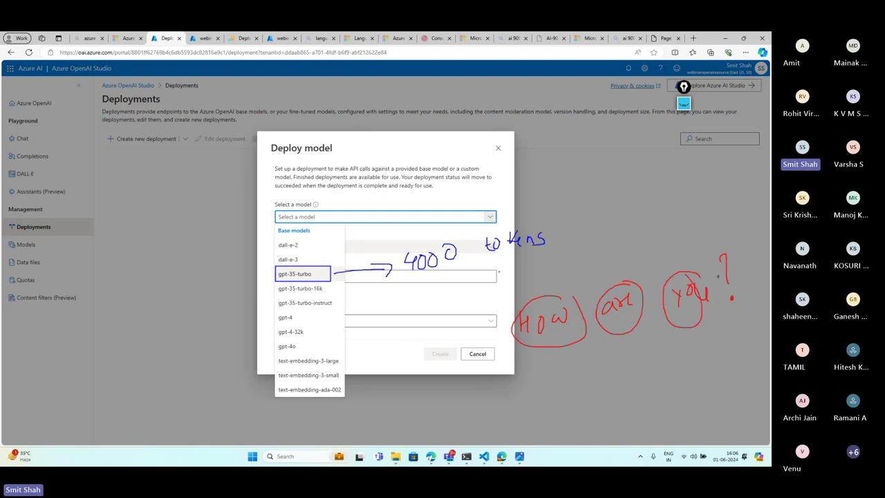
mouse_move(720, 247)
mouse_down()
mouse_move(733, 246)
mouse_move(739, 264)
mouse_up()
key(Escape)
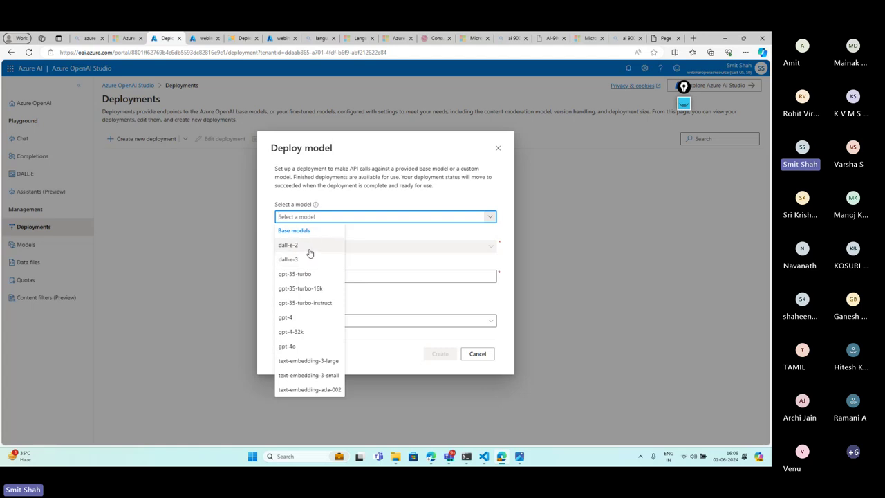
Deploy the gpt-35-turbo-16k model as a Standard deployment named webinaropenaimodel, pointing out the tokens per minute rate limit
click(319, 289)
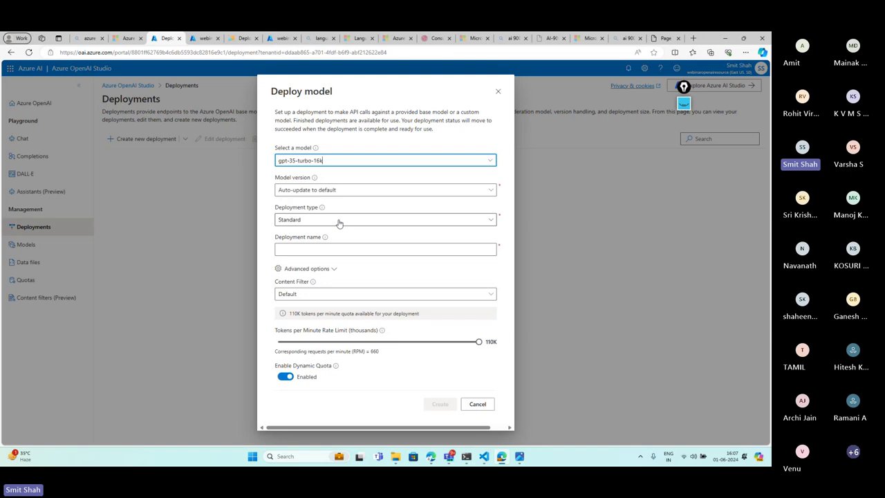
click(338, 220)
click(313, 248)
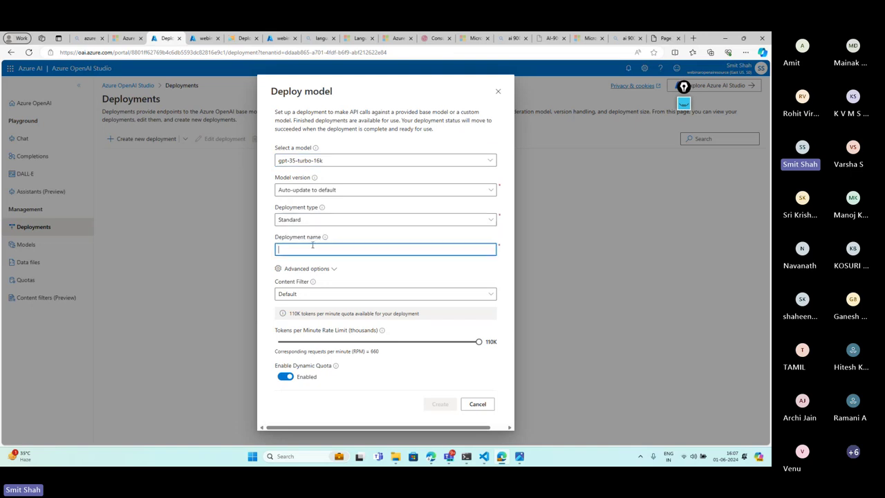
text(webin)
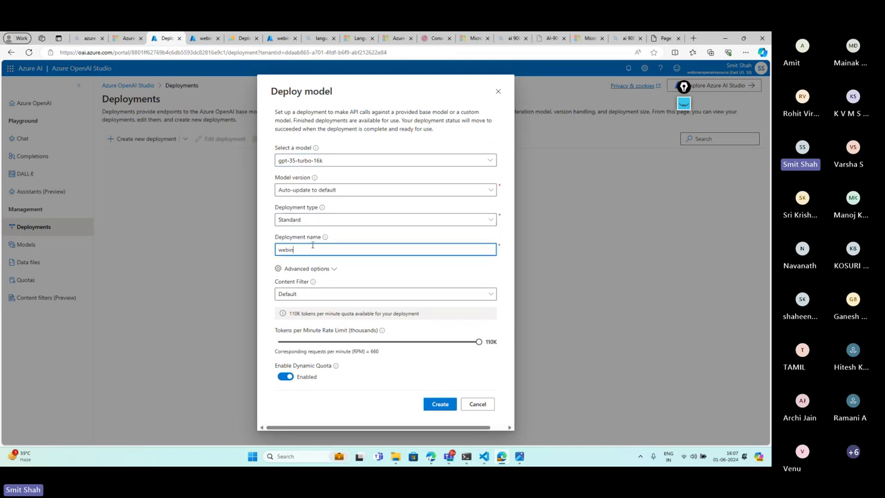
text(aropenaimodel)
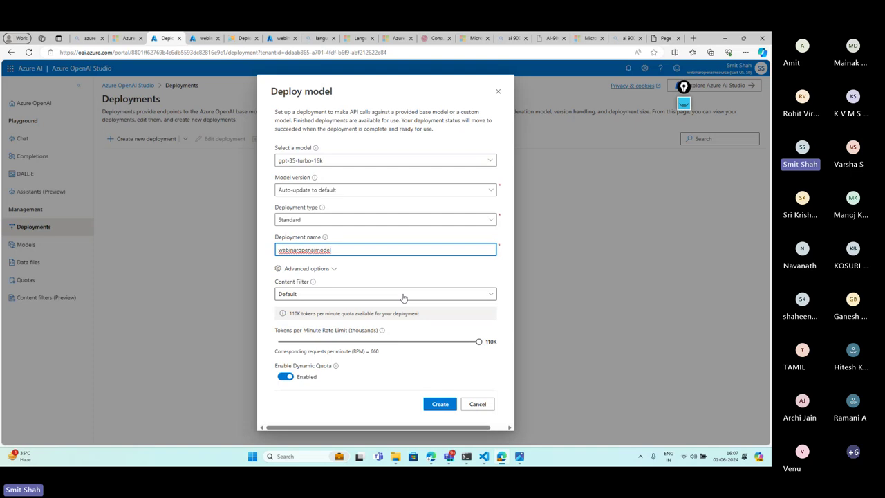
drag(292, 330, 348, 330)
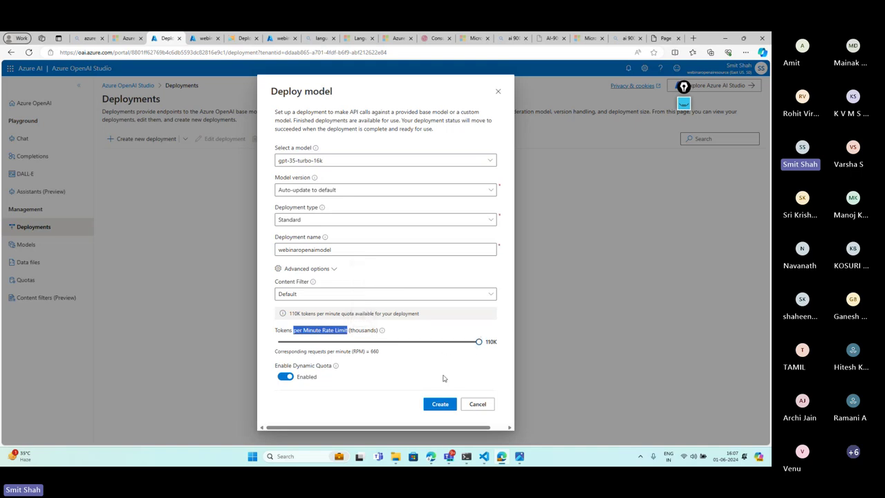
click(434, 406)
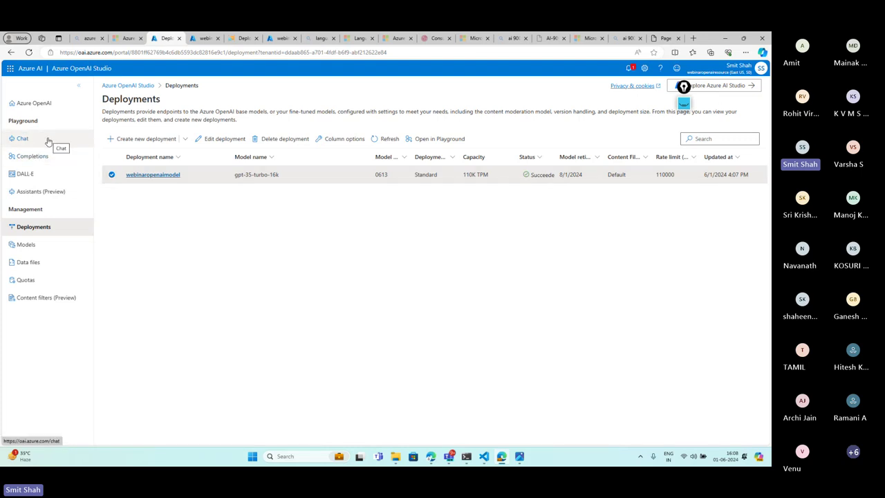
Open the Chat playground and collapse the side navigation
click(45, 140)
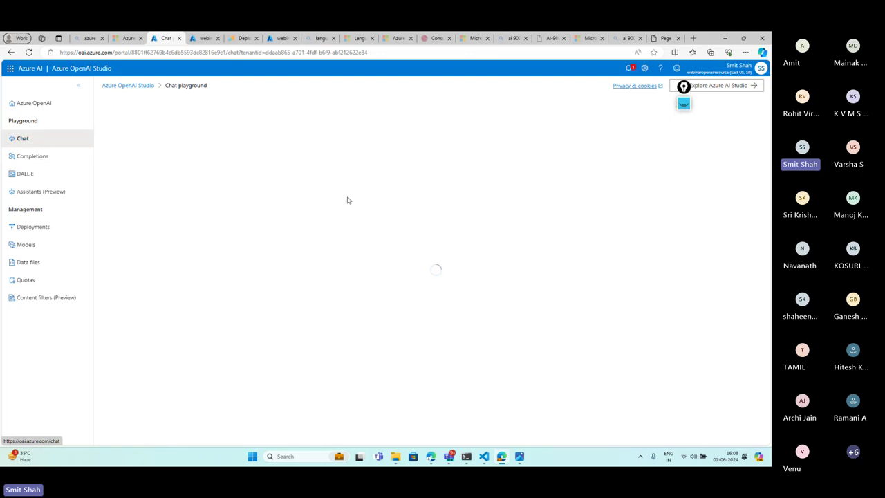
click(78, 85)
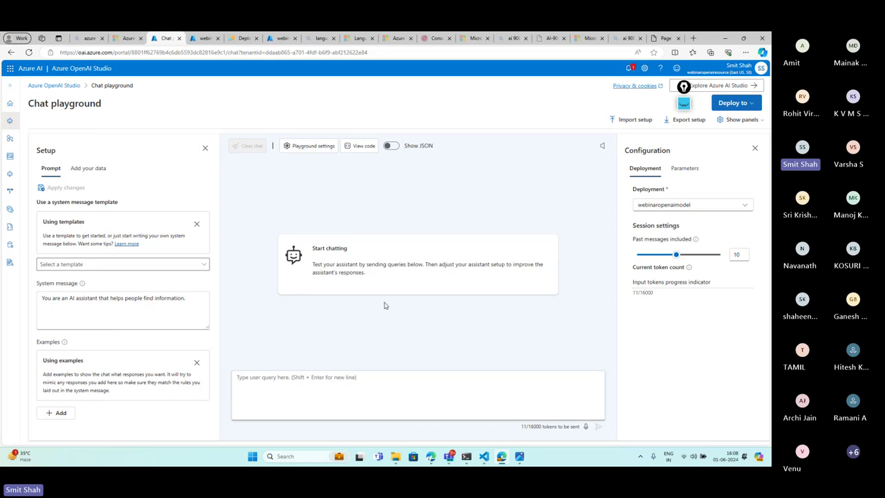
Outline the Setup area in red, label it "Assistant setup" by hand, and erase the annotations
drag(29, 139, 212, 427)
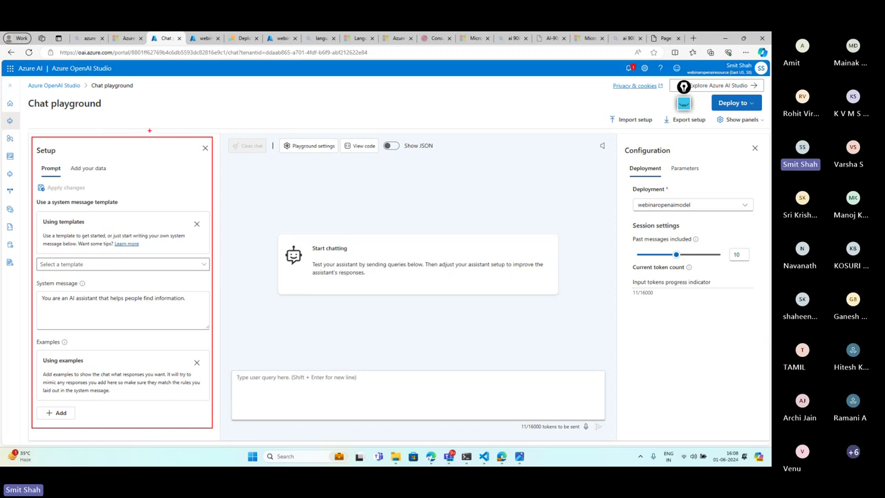
mouse_move(149, 130)
mouse_down()
mouse_move(145, 150)
mouse_move(163, 140)
mouse_up()
mouse_move(132, 110)
mouse_down()
mouse_move(127, 122)
mouse_move(138, 116)
mouse_up()
mouse_move(128, 113)
mouse_down()
mouse_move(141, 121)
mouse_move(154, 113)
mouse_move(150, 119)
mouse_up()
click(161, 97)
mouse_move(166, 108)
mouse_down()
mouse_move(166, 120)
mouse_move(169, 110)
mouse_move(236, 99)
mouse_move(248, 86)
mouse_move(253, 97)
mouse_up()
mouse_move(258, 86)
mouse_down()
mouse_move(256, 96)
mouse_move(264, 87)
mouse_up()
mouse_move(263, 87)
mouse_down()
mouse_move(277, 100)
mouse_move(279, 91)
mouse_up()
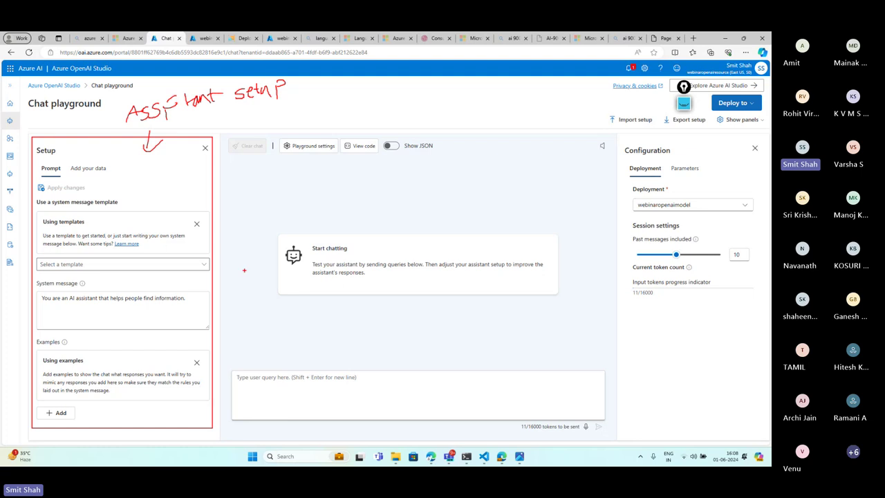
key(e)
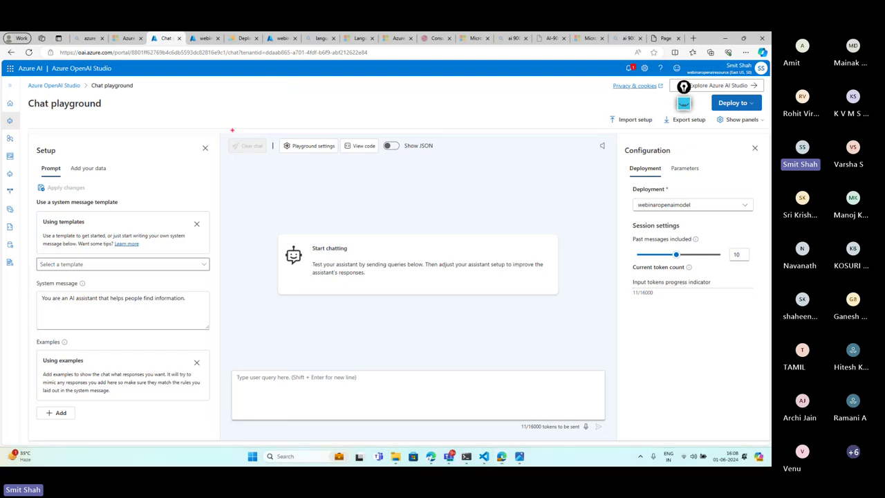
Outline the chat area and the Configuration area one after the other, and clear the annotations
mouse_move(232, 130)
mouse_down()
mouse_move(403, 360)
mouse_move(609, 439)
mouse_up()
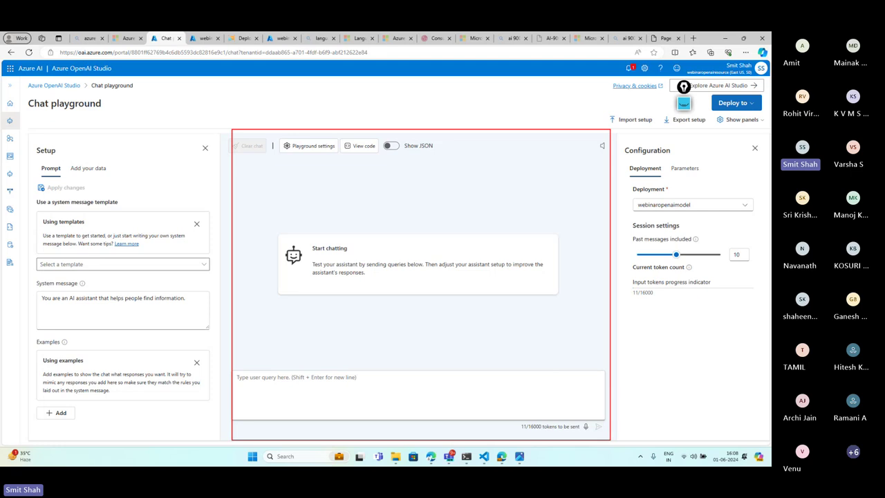
key(e)
mouse_move(616, 138)
mouse_down()
mouse_move(685, 210)
mouse_move(752, 332)
mouse_move(757, 325)
mouse_up()
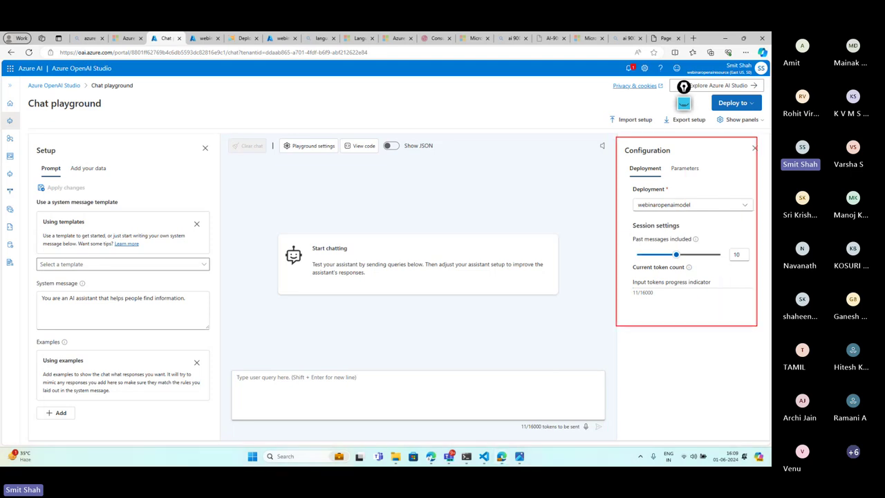
key(Escape)
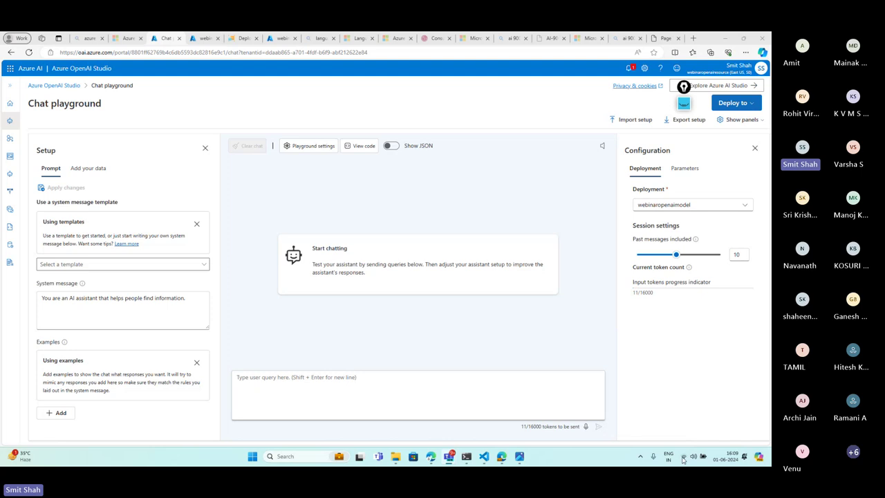
Show the model parameters in the Configuration area and outline Max response and Temperature in red
click(688, 173)
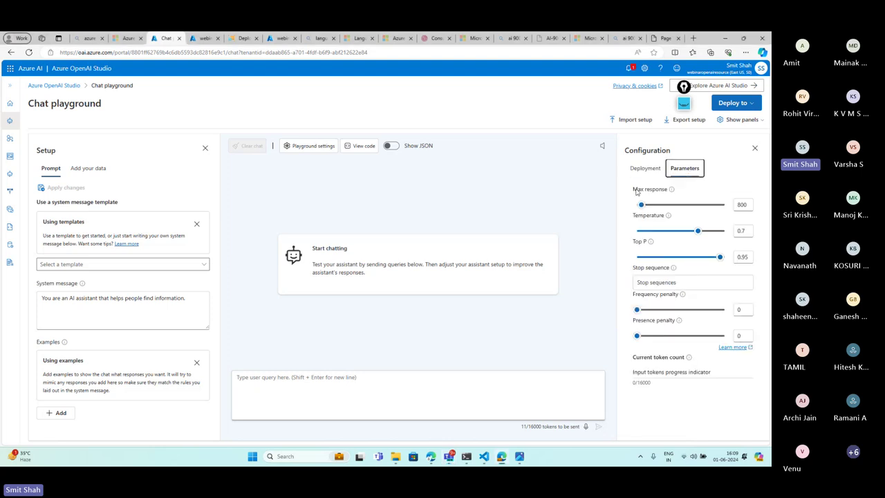
drag(648, 197, 757, 217)
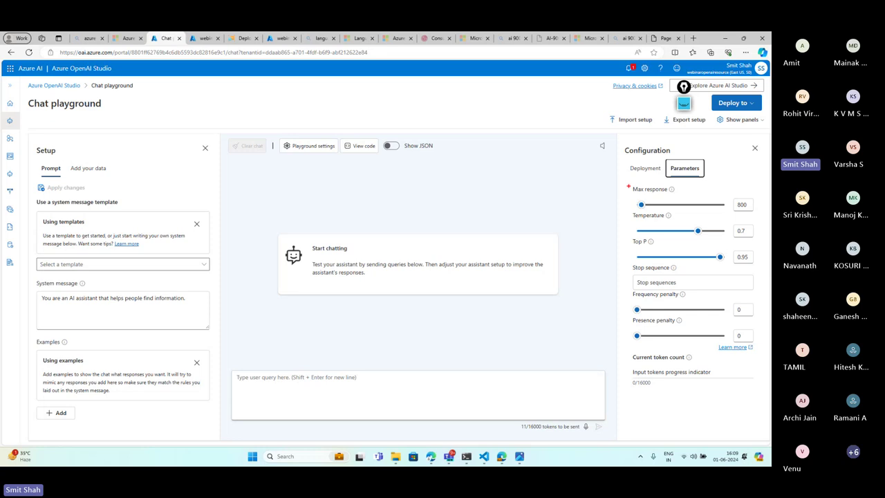
drag(629, 184, 757, 219)
drag(628, 213, 768, 240)
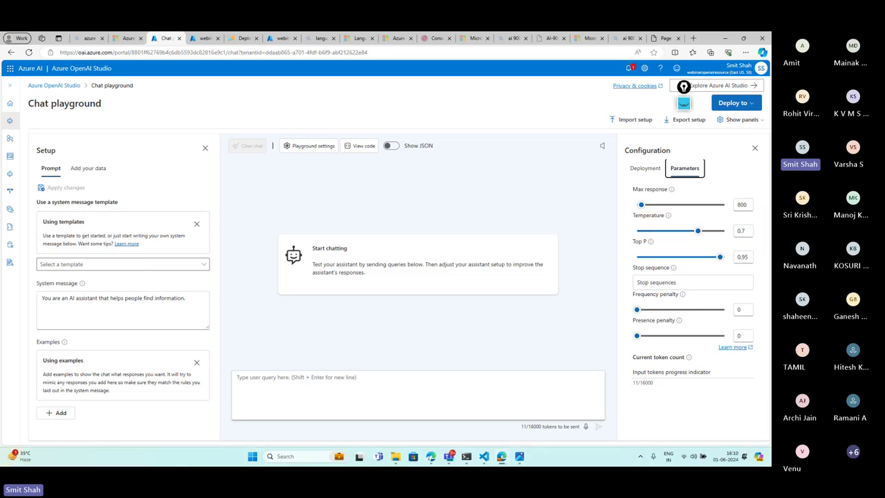
Set the temperature to 0 and ask the assistant "How is Mumbai as a City?"
drag(697, 231, 635, 232)
click(311, 380)
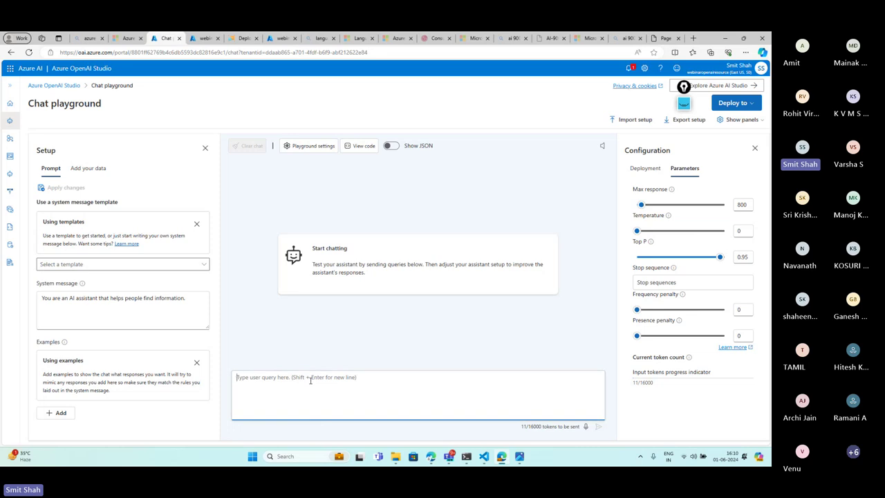
text(How)
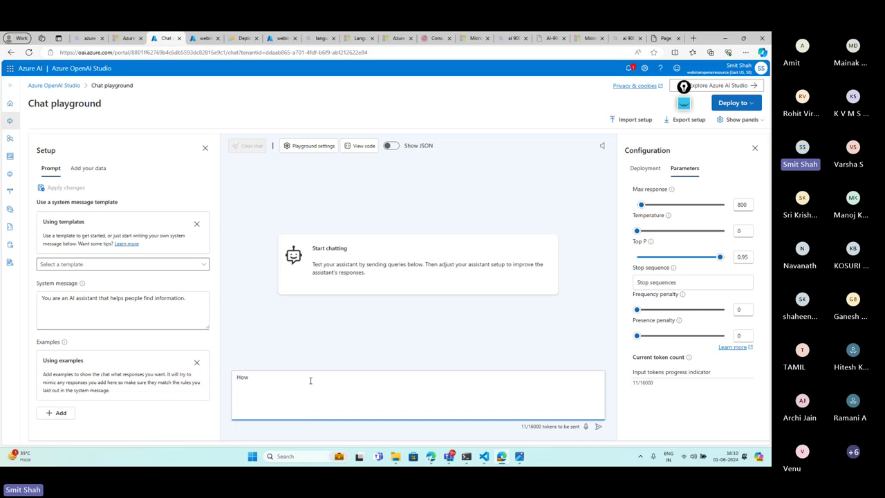
text( is Mumbai as a City)
text(?)
key(Return)
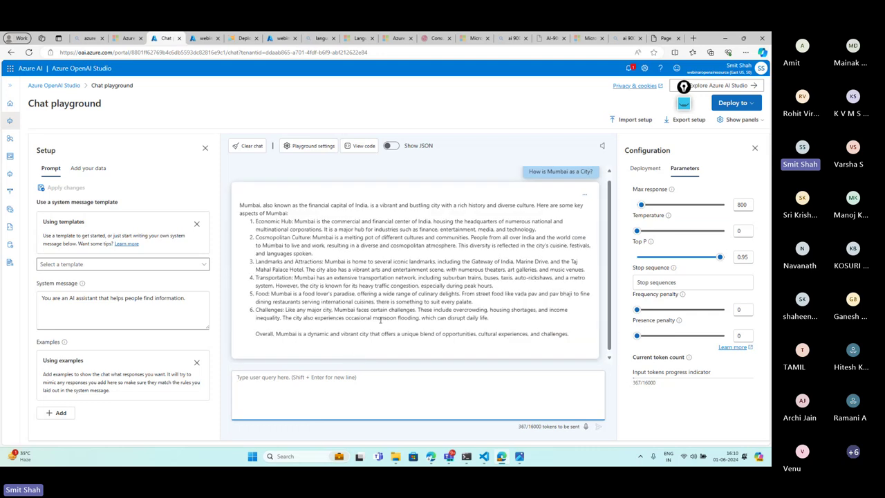
Copy the Mumbai question from the chat and send it again at the same temperature
drag(530, 171, 593, 179)
key(ctrl+c)
click(354, 389)
key(ctrl+v)
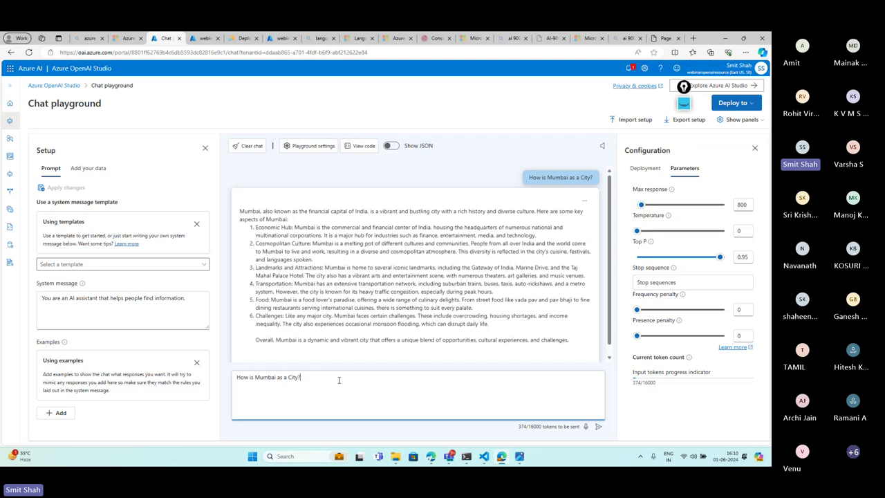
key(Return)
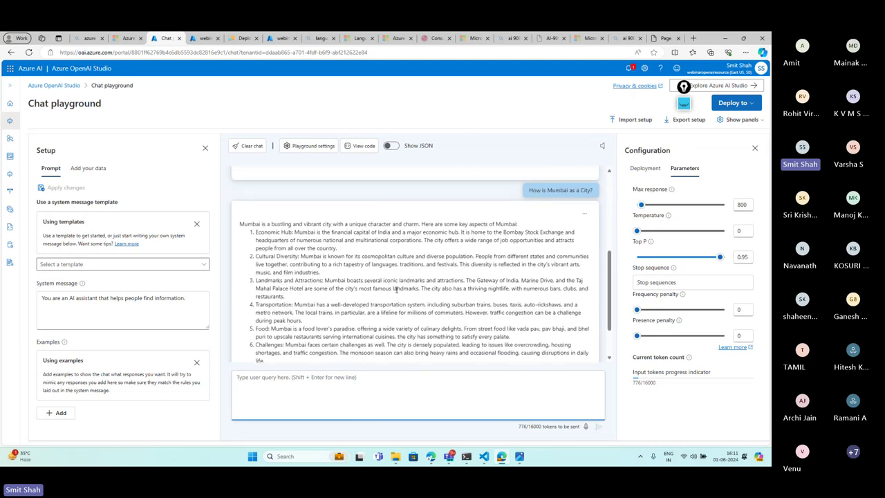
Compare the wording and points of the two Mumbai answers in the chat
scroll(397, 290, up, 5)
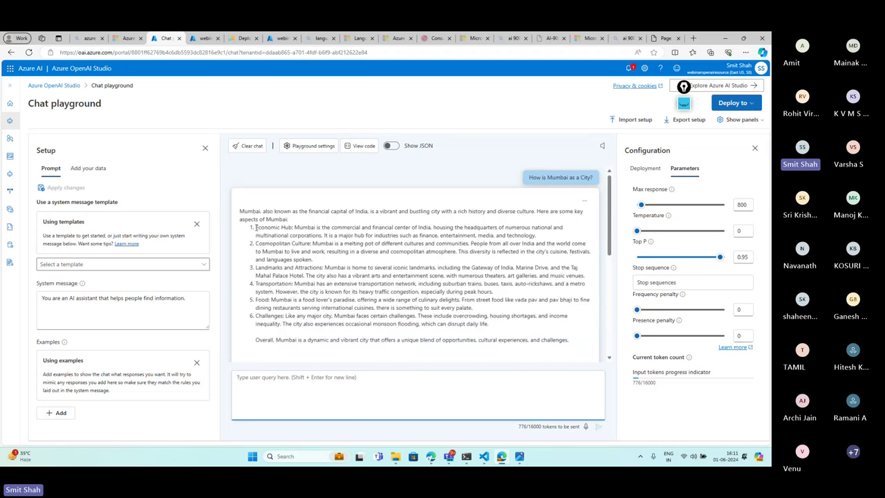
scroll(256, 227, down, 5)
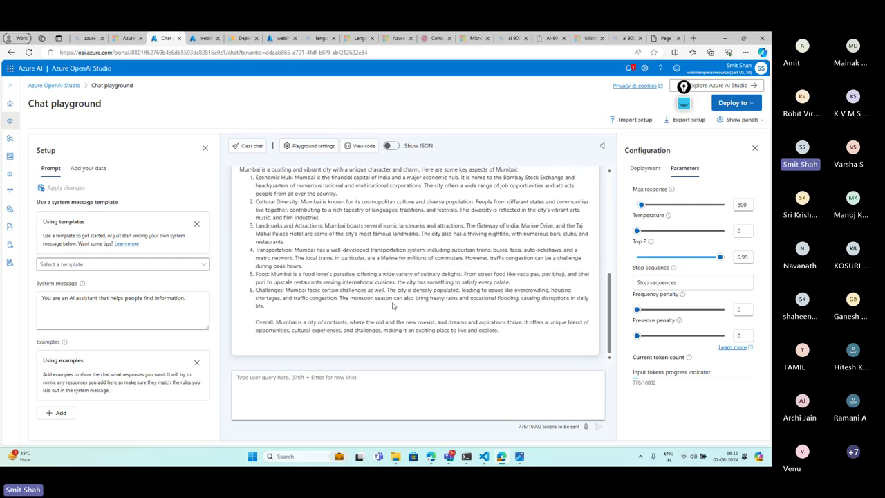
drag(295, 308, 269, 142)
scroll(309, 335, up, 5)
scroll(309, 336, down, 5)
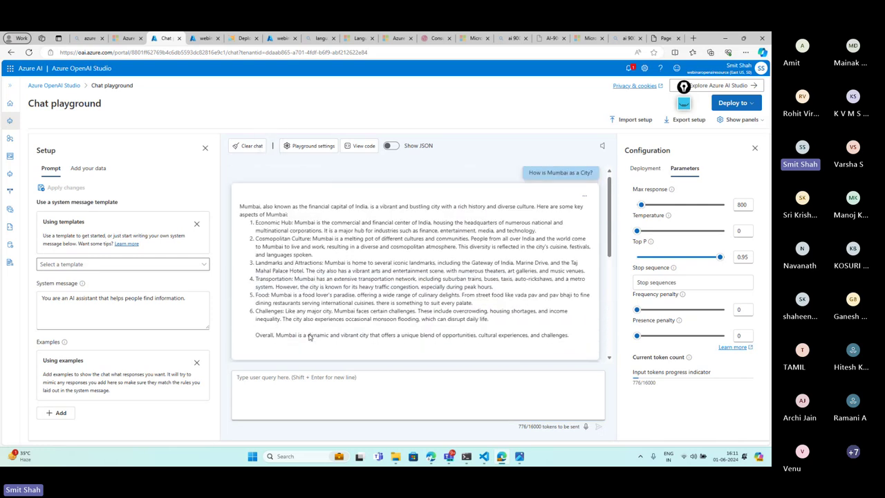
scroll(438, 345, up, 3)
scroll(437, 345, up, 2)
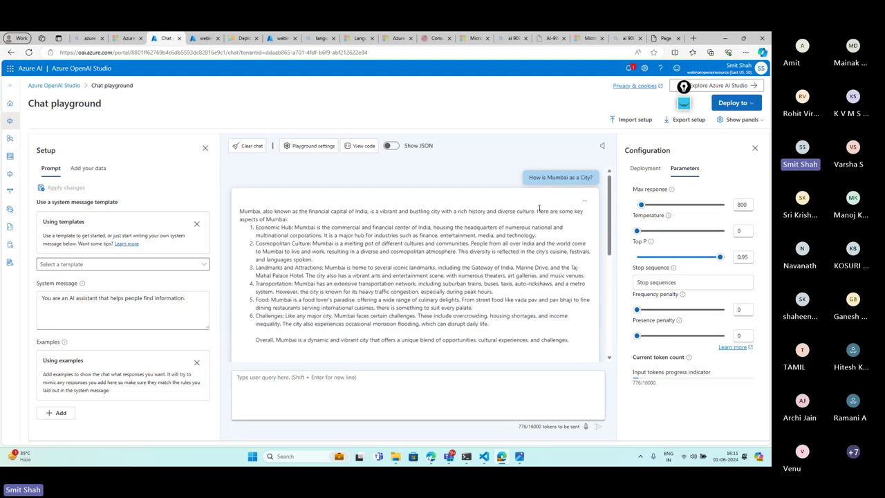
Raise the temperature to 0.89 and resend the question "How is Mumbai as a City?"
drag(637, 230, 714, 234)
drag(374, 227, 392, 227)
click(419, 277)
scroll(433, 286, down, 5)
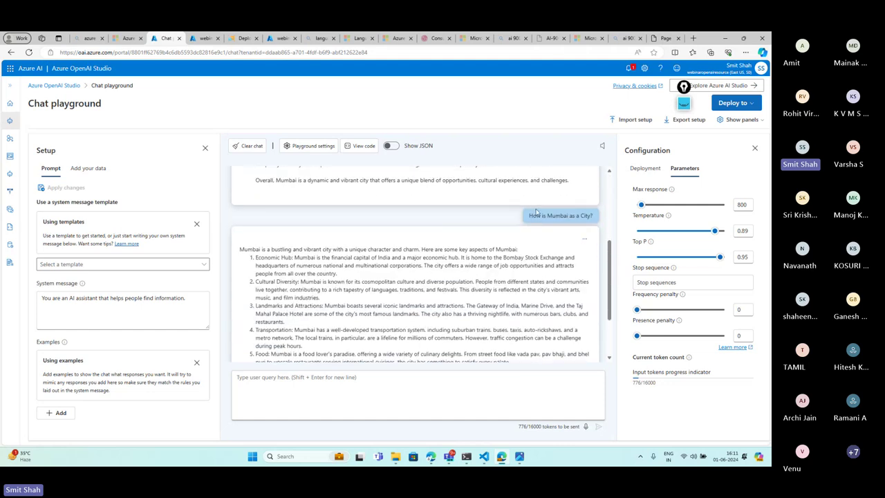
triple_click(543, 215)
key(ctrl+c)
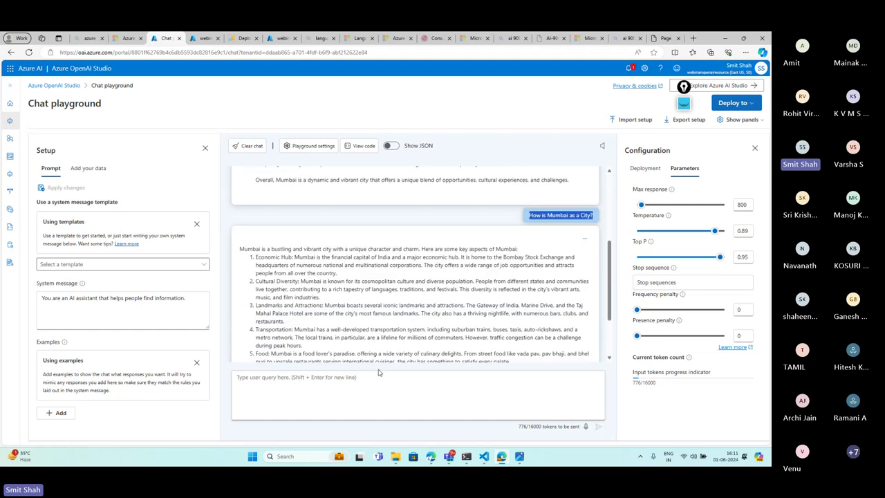
click(360, 387)
key(ctrl+v)
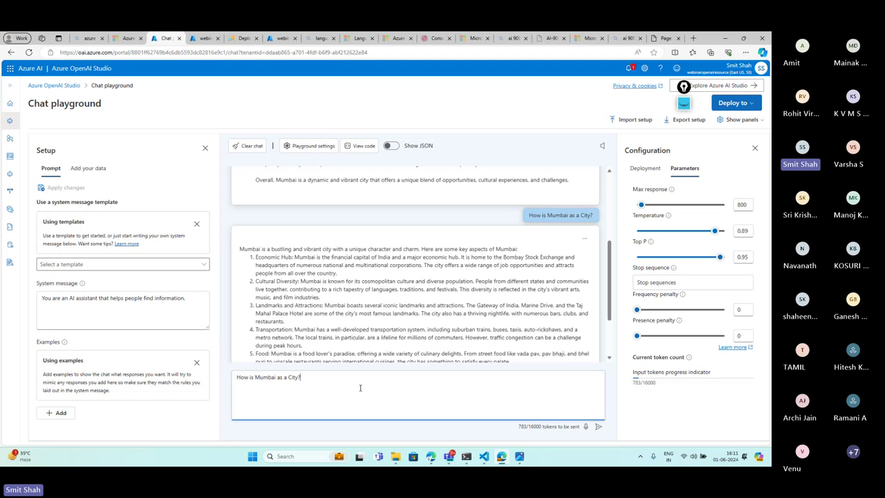
key(Return)
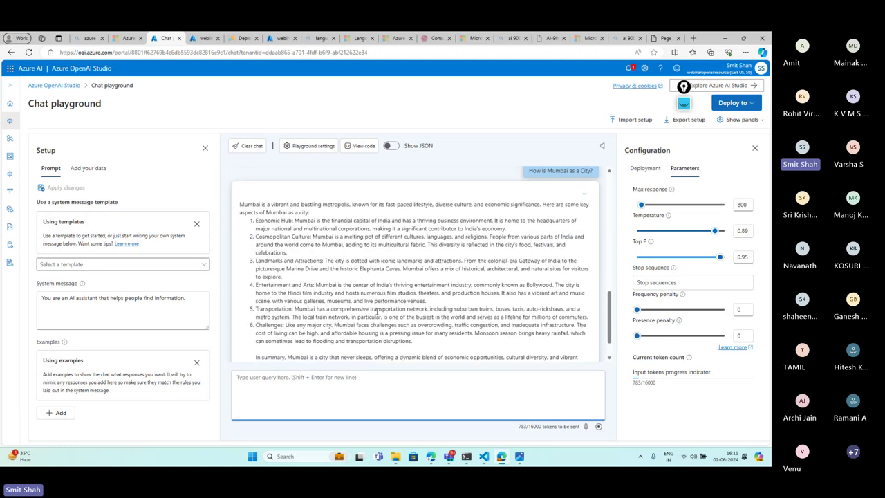
Compare the newest Mumbai answer with the previous one, marking the cosmopolitan culture and landmarks points
scroll(377, 312, up, 10)
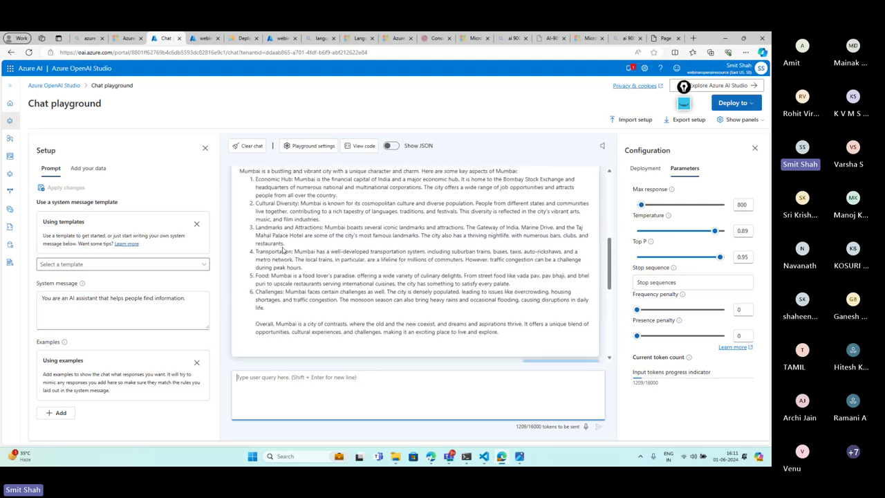
drag(257, 198, 309, 206)
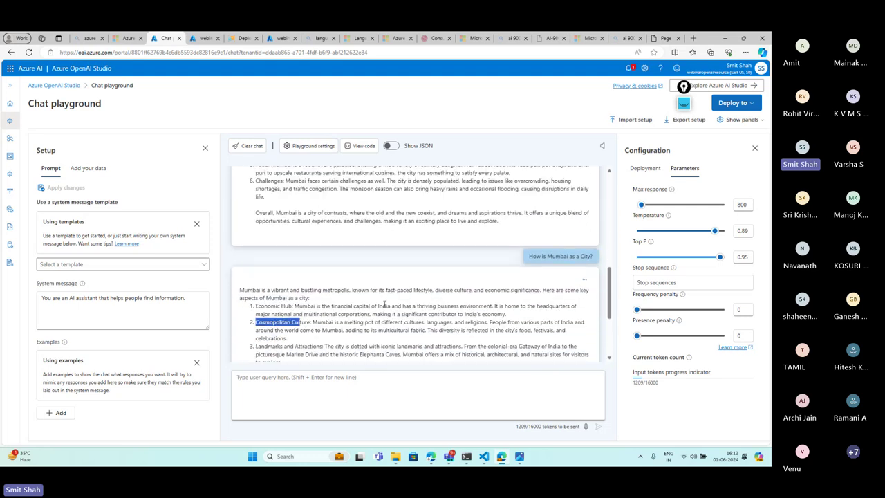
scroll(377, 312, down, 1)
drag(325, 305, 385, 298)
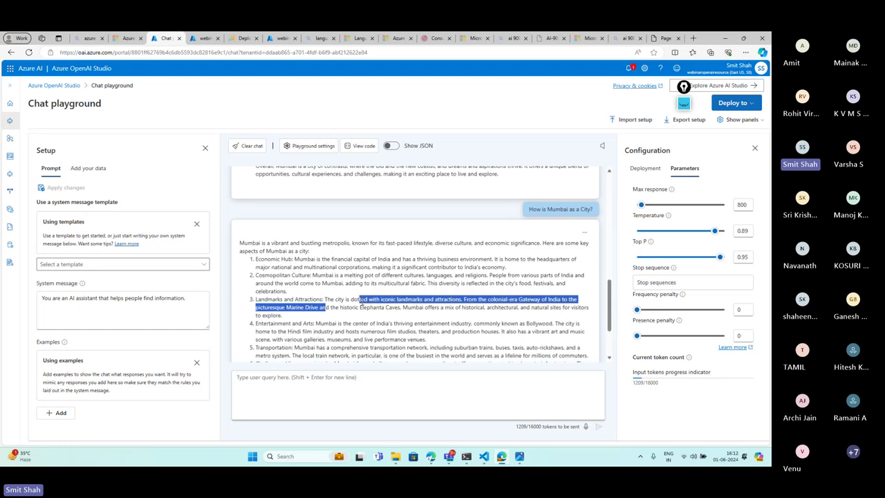
click(385, 298)
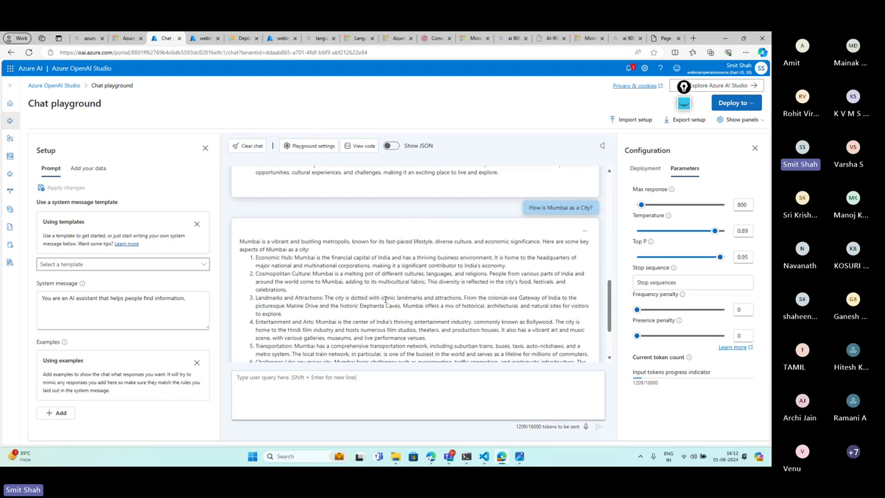
scroll(385, 298, up, 5)
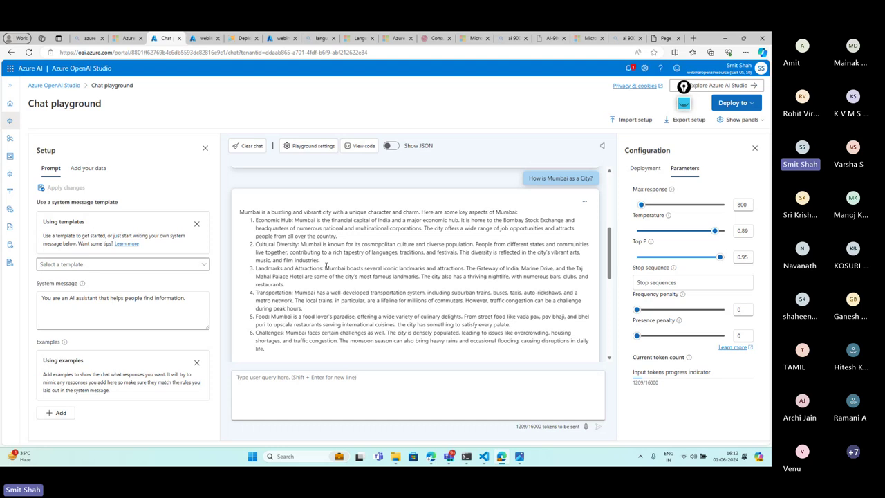
scroll(359, 268, down, 5)
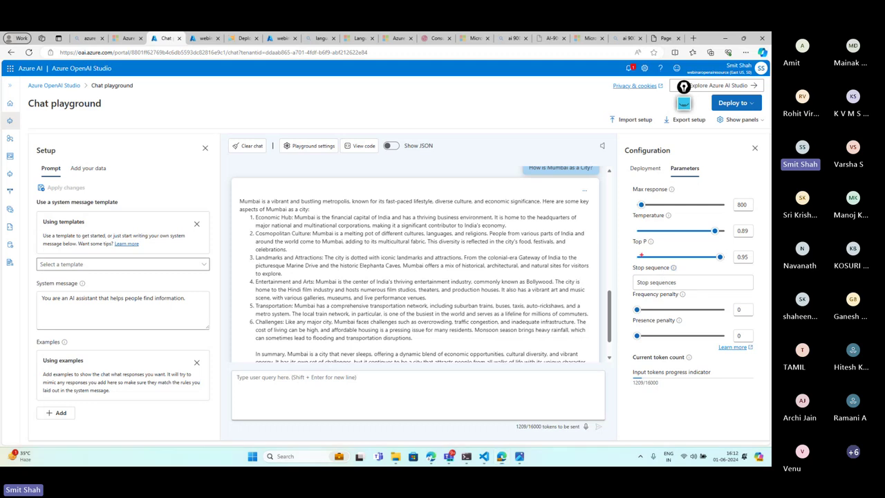
Outline the Top P setting in red and handwrite "nucleus sampling" above the chat
drag(631, 237, 725, 266)
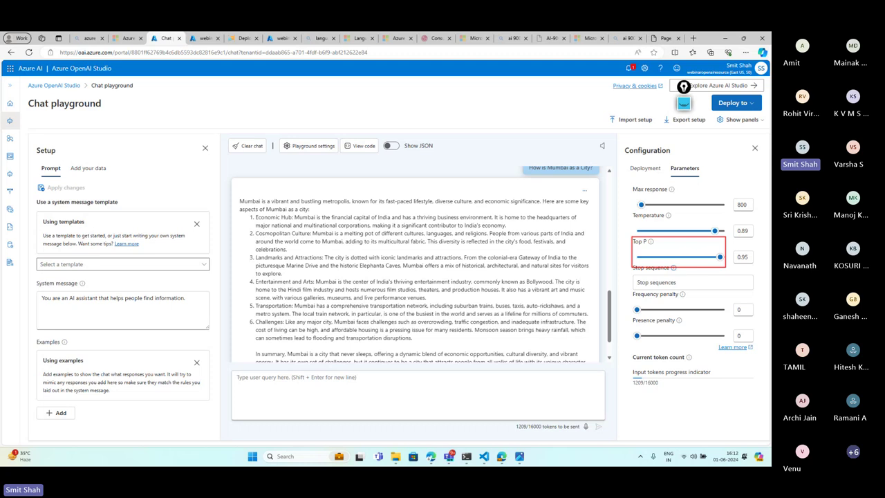
drag(460, 131, 514, 133)
mouse_move(524, 109)
mouse_down()
mouse_move(524, 135)
mouse_move(537, 115)
mouse_move(569, 128)
mouse_up()
drag(581, 113, 573, 128)
drag(488, 154, 475, 163)
mouse_move(495, 158)
mouse_down()
mouse_move(521, 160)
mouse_move(527, 176)
mouse_up()
drag(526, 152, 541, 161)
mouse_move(547, 150)
mouse_down()
mouse_move(549, 161)
mouse_move(565, 161)
mouse_move(542, 181)
mouse_up()
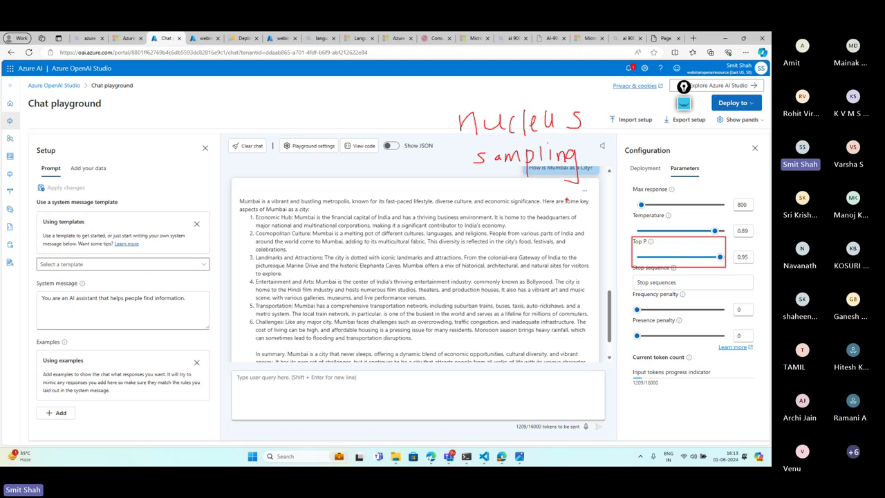
Switch to Paint with a blank canvas
click(298, 456)
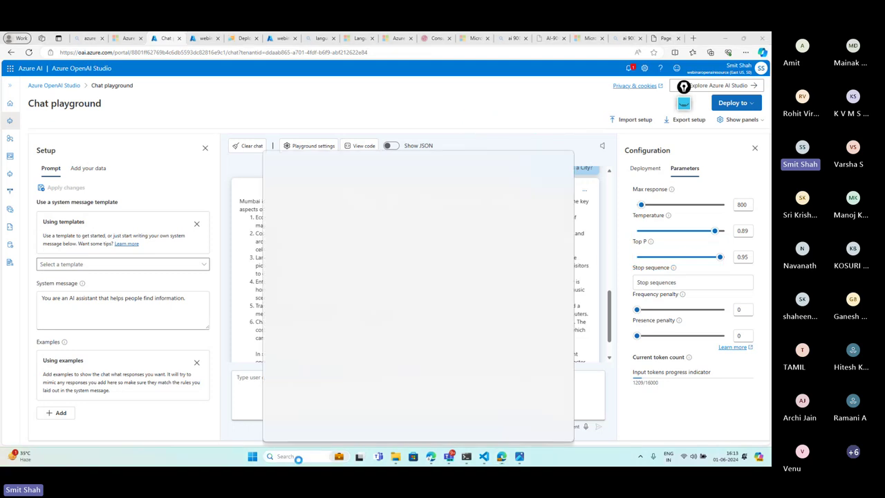
text(paint)
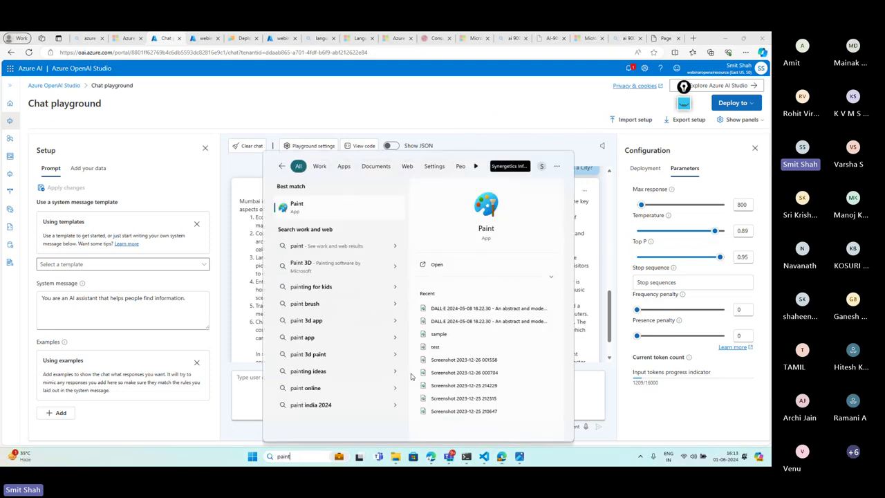
click(351, 207)
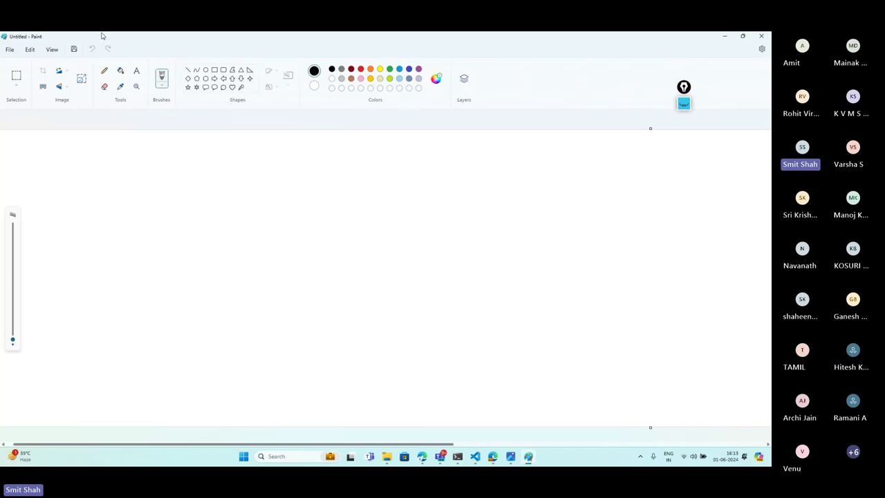
Handwrite "The cat sat on the" in black with the brush, ending with a blank line for the missing word
click(138, 71)
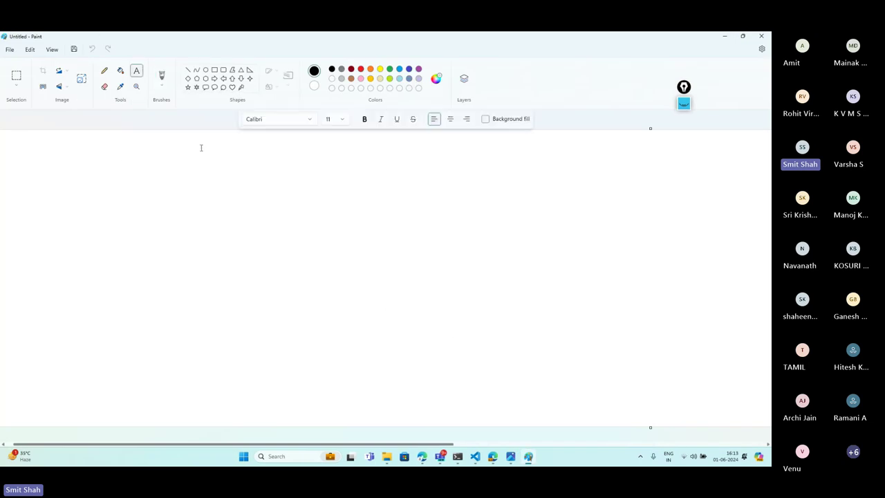
click(161, 77)
mouse_move(192, 139)
mouse_down()
mouse_move(216, 138)
mouse_move(200, 169)
mouse_up()
mouse_move(208, 144)
mouse_down()
mouse_move(207, 166)
mouse_move(224, 168)
mouse_up()
drag(227, 162, 260, 168)
mouse_move(277, 158)
mouse_down()
mouse_move(269, 165)
mouse_move(280, 167)
mouse_up()
drag(285, 150, 290, 170)
drag(280, 159, 341, 168)
drag(342, 168, 362, 171)
drag(354, 161, 472, 162)
mouse_move(465, 151)
mouse_down()
mouse_move(508, 167)
mouse_move(674, 166)
mouse_move(587, 134)
mouse_move(701, 173)
mouse_move(670, 142)
mouse_up()
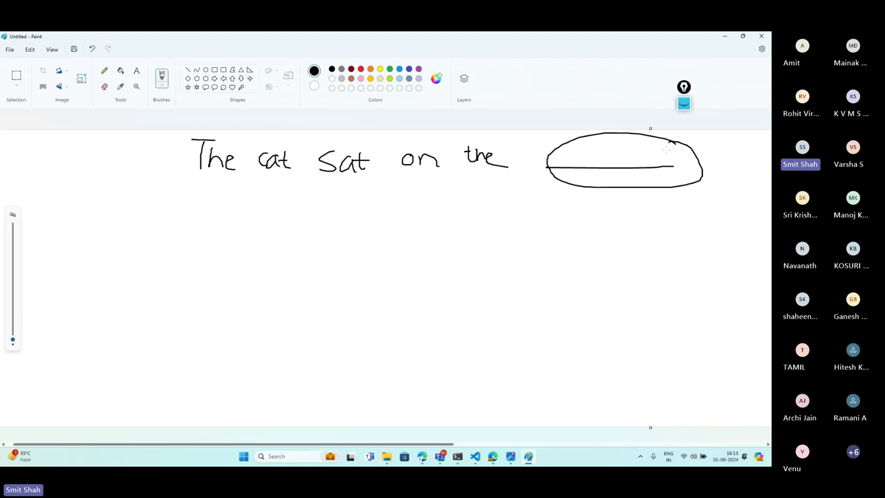
key(ctrl+z)
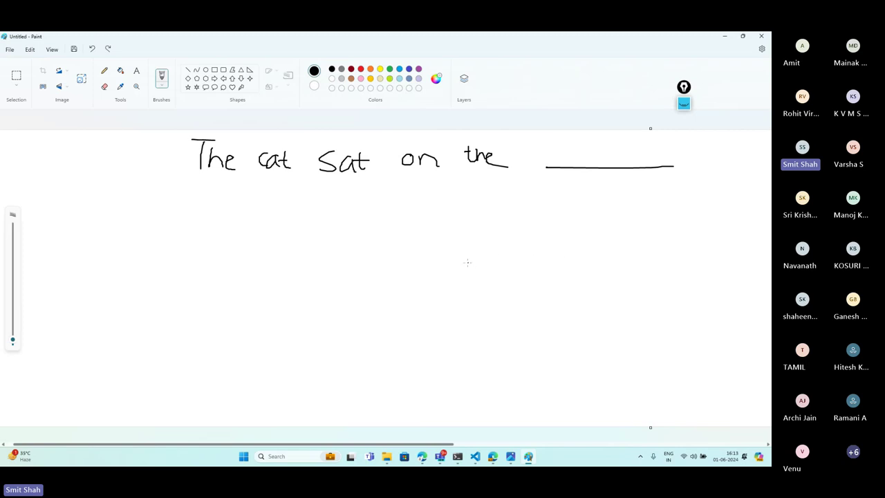
Write the candidate words in red below the sentence with their probabilities: mat → 0.30 and rug → 0.25
click(351, 69)
click(360, 69)
mouse_move(211, 256)
mouse_down()
mouse_move(218, 247)
mouse_move(247, 264)
mouse_move(265, 263)
mouse_move(265, 252)
mouse_move(303, 252)
mouse_move(295, 260)
mouse_up()
mouse_move(338, 246)
mouse_down()
mouse_move(329, 256)
mouse_move(338, 249)
mouse_move(367, 260)
mouse_move(385, 246)
mouse_up()
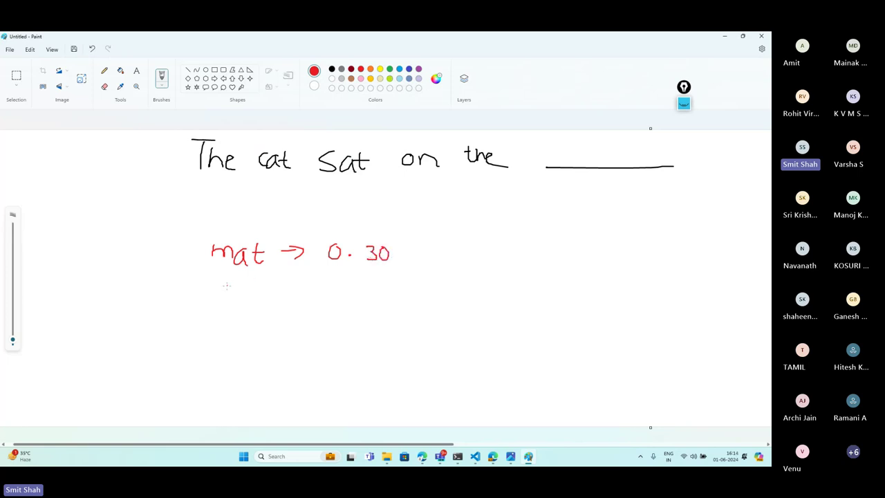
mouse_move(219, 282)
mouse_down()
mouse_move(239, 291)
mouse_move(256, 282)
mouse_move(245, 300)
mouse_move(280, 287)
mouse_up()
mouse_move(271, 280)
mouse_down()
mouse_move(280, 287)
mouse_move(272, 296)
mouse_move(312, 280)
mouse_move(346, 281)
mouse_move(352, 294)
mouse_move(362, 290)
mouse_move(353, 297)
mouse_up()
click(330, 289)
Add windowsill → 0.15 and car → 0.10 to the red word list, followed by continuation dots
mouse_move(183, 318)
mouse_down()
mouse_move(286, 322)
mouse_move(298, 311)
mouse_move(337, 314)
mouse_move(338, 324)
mouse_move(371, 313)
mouse_move(389, 325)
mouse_move(406, 300)
mouse_up()
click(380, 319)
mouse_move(396, 302)
mouse_down()
mouse_move(405, 313)
mouse_move(396, 323)
mouse_up()
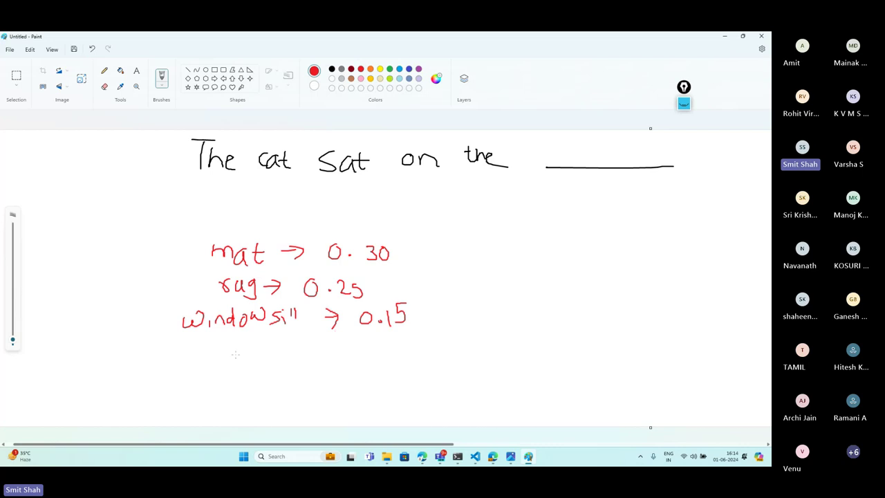
mouse_move(229, 346)
mouse_down()
mouse_move(221, 351)
mouse_move(230, 360)
mouse_up()
mouse_move(248, 347)
mouse_down()
mouse_move(237, 357)
mouse_move(266, 349)
mouse_up()
mouse_move(281, 352)
mouse_down()
mouse_move(297, 352)
mouse_move(291, 359)
mouse_move(320, 345)
mouse_move(334, 357)
mouse_up()
mouse_move(345, 346)
mouse_down()
mouse_move(340, 354)
mouse_move(345, 346)
mouse_up()
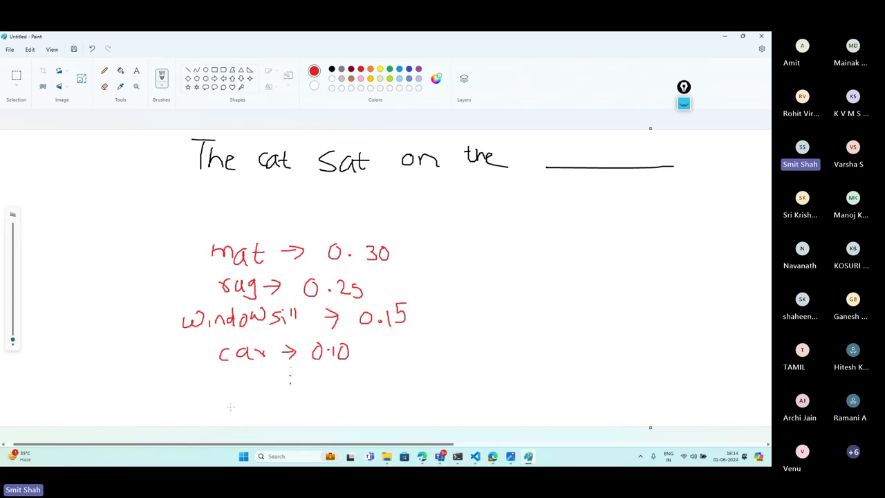
Write "sum of P => 1" in red under the word list and circle it
mouse_move(228, 407)
mouse_down()
mouse_move(234, 420)
mouse_move(322, 407)
mouse_up()
key(ctrl+z)
key(ctrl+z)
key(ctrl+z)
mouse_move(341, 396)
mouse_down()
mouse_move(341, 413)
mouse_move(341, 403)
mouse_move(377, 396)
mouse_up()
drag(367, 401, 404, 407)
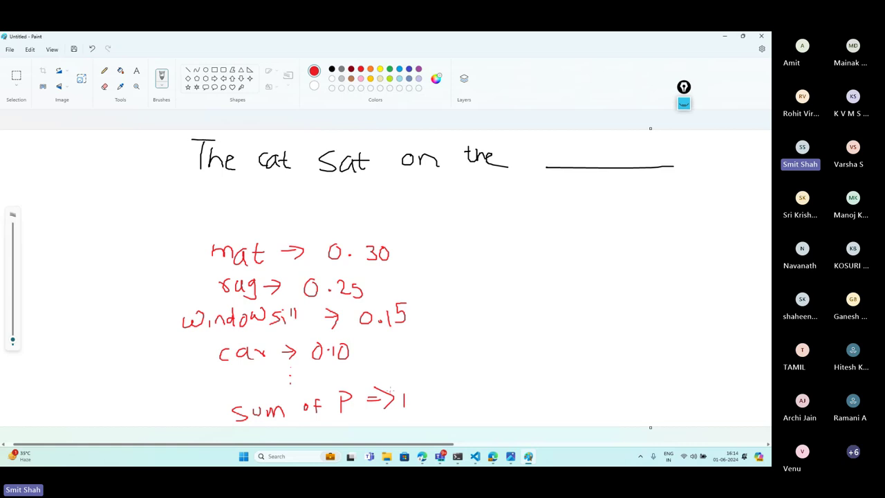
mouse_move(224, 385)
mouse_down()
mouse_move(412, 382)
mouse_move(398, 412)
mouse_move(386, 385)
mouse_up()
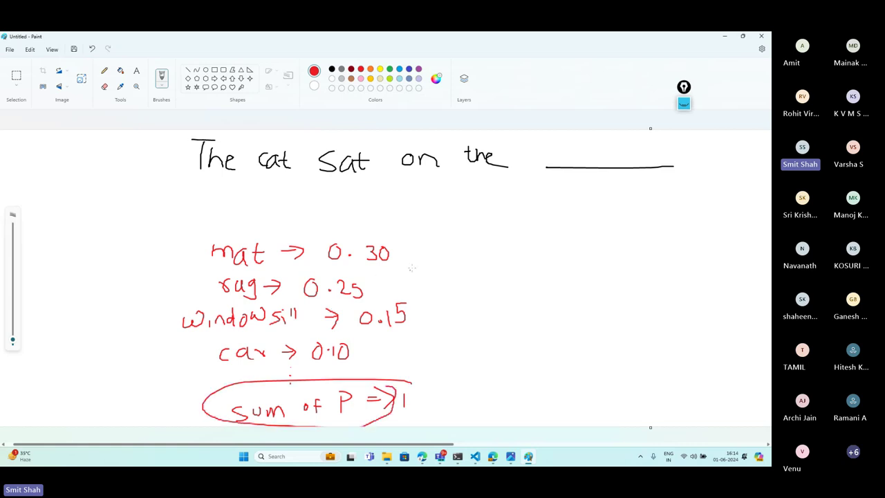
Add more red continuation dots below the car entry, after undoing a trial mark around the mat entry
mouse_move(418, 243)
mouse_down()
mouse_move(134, 250)
mouse_move(430, 245)
mouse_move(383, 239)
mouse_up()
key(ctrl+z)
drag(289, 364, 290, 377)
Circle the words mat and rug in red in the candidate list, and undo both circles
mouse_move(270, 236)
mouse_down()
mouse_move(251, 230)
mouse_move(278, 242)
mouse_up()
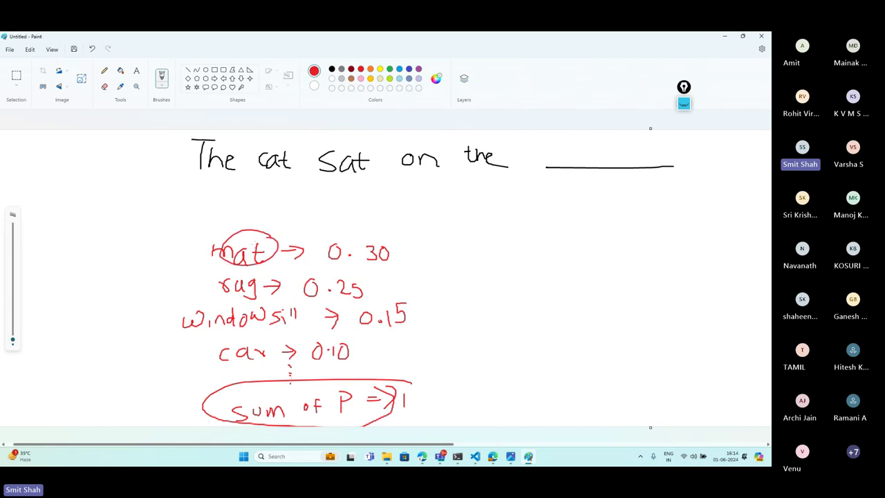
drag(256, 283, 257, 281)
key(ctrl+z)
key(ctrl+z)
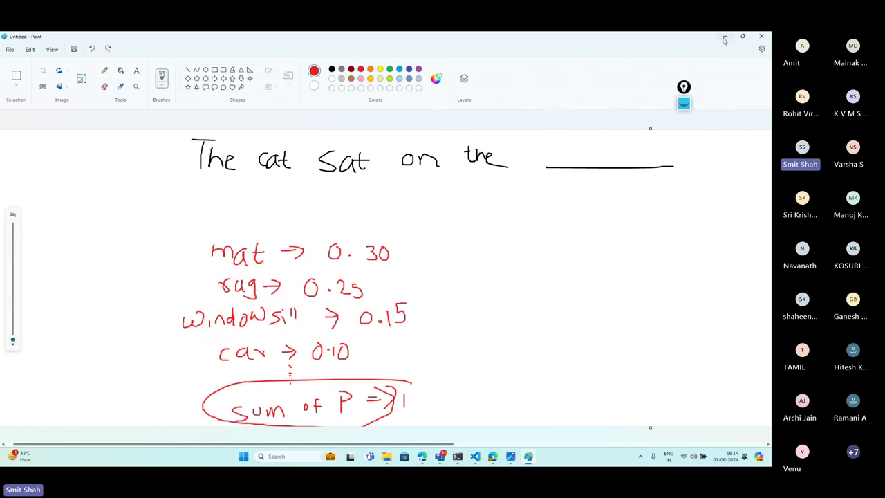
Switch to the Chat playground in Azure OpenAI Studio and set the Top P parameter to 0.6
click(723, 36)
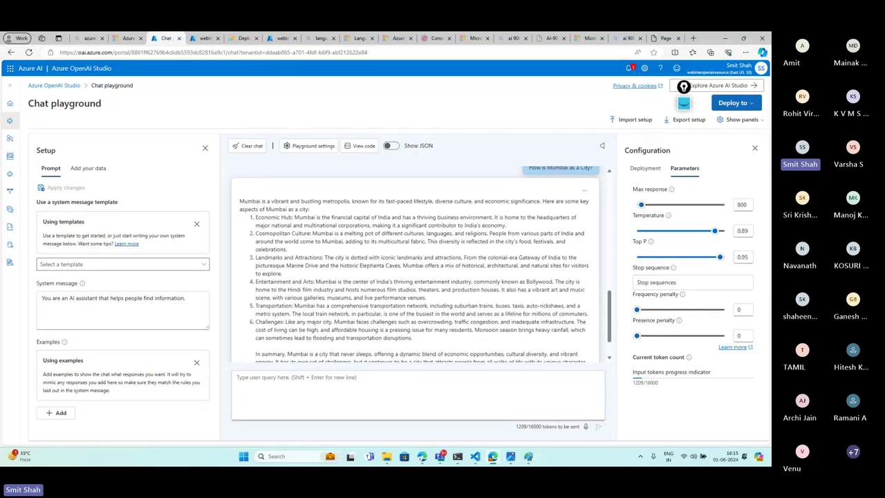
click(747, 257)
key(BackSpace)
key(BackSpace)
text(6)
key(Tab)
Return to the Paint sketch and check the Teams meeting chat for messages from participants
click(527, 456)
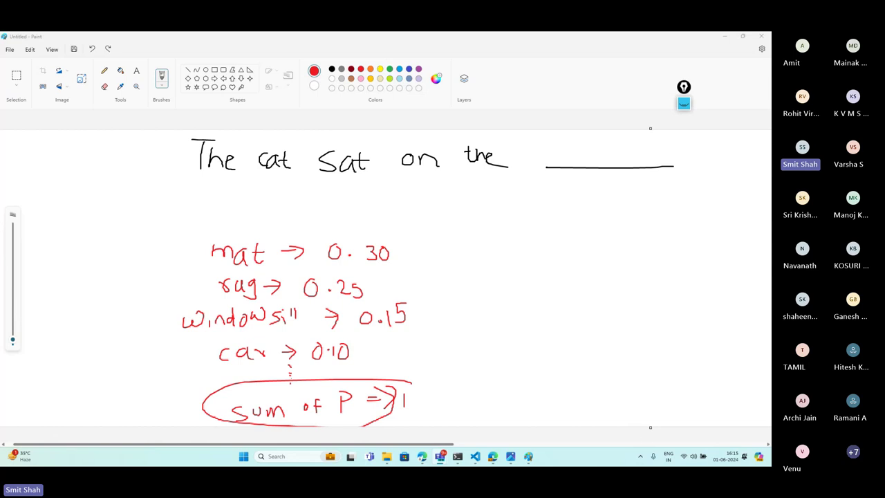
key(alt+Tab)
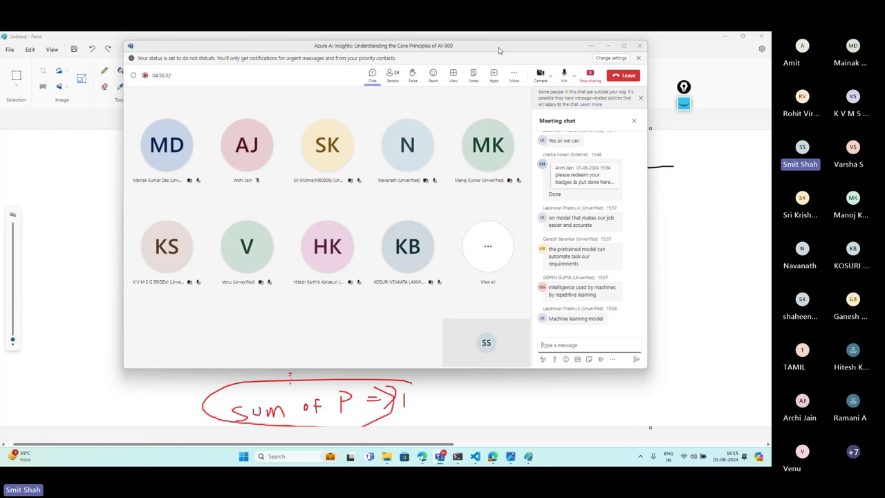
mouse_move(498, 50)
mouse_down()
mouse_move(585, 60)
mouse_move(507, 66)
mouse_up()
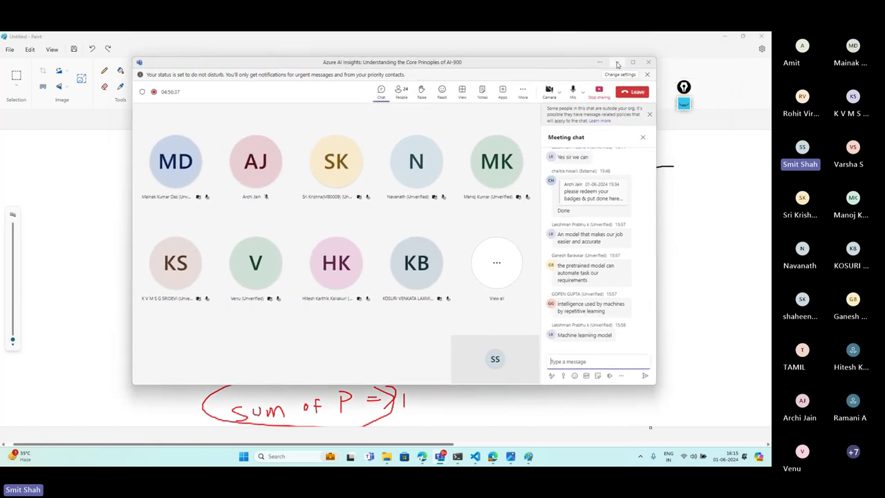
click(618, 64)
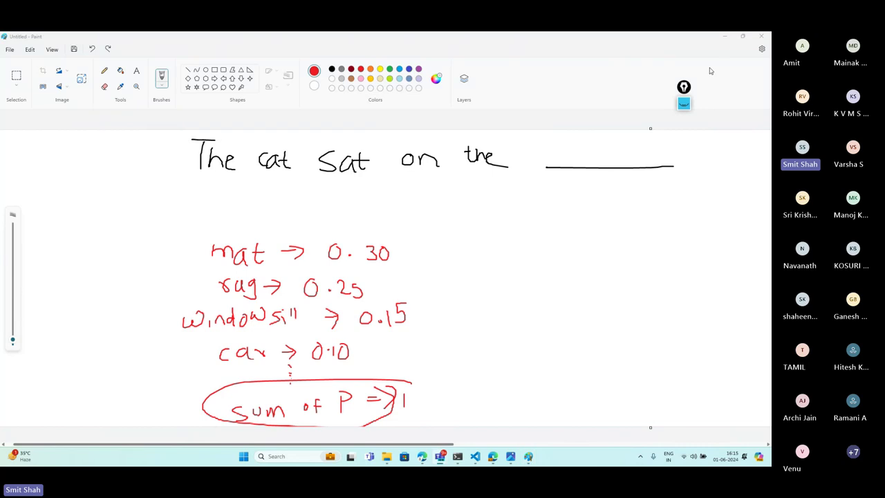
Point out the Top P value in the Chat playground by selecting it, and go back to the Paint sketch
click(724, 37)
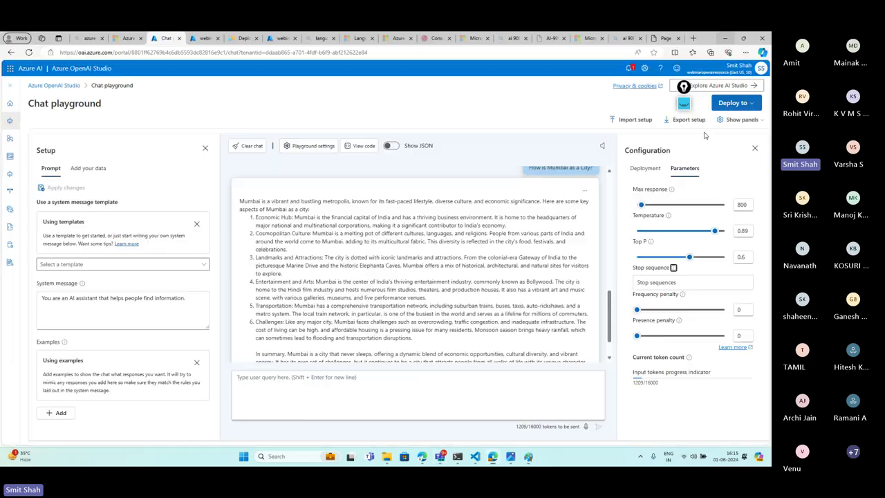
double_click(742, 257)
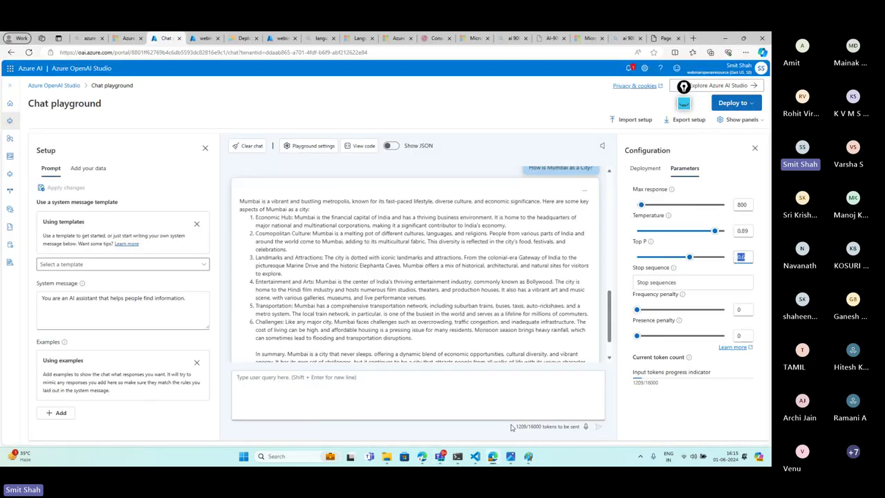
click(528, 456)
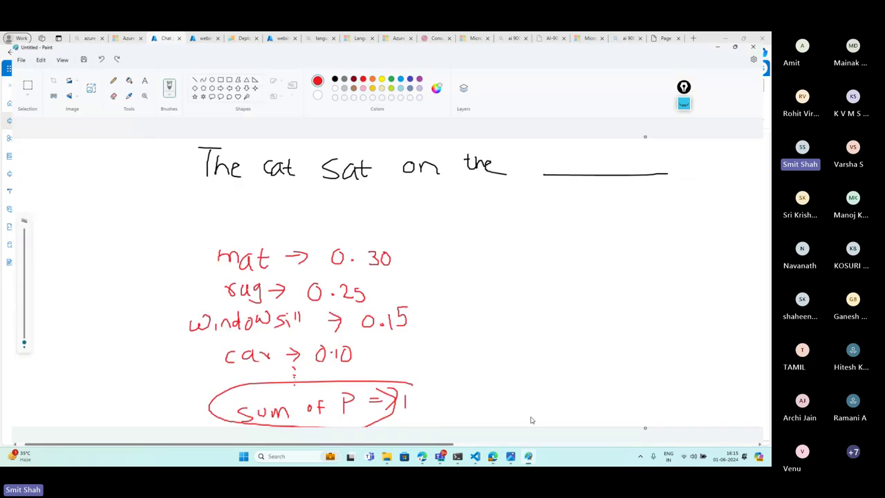
Mark the mat entry with a circle and all four word entries with a bracket, checking the Teams chat and undoing each mark
mouse_move(393, 232)
mouse_down()
mouse_move(405, 231)
mouse_move(310, 235)
mouse_up()
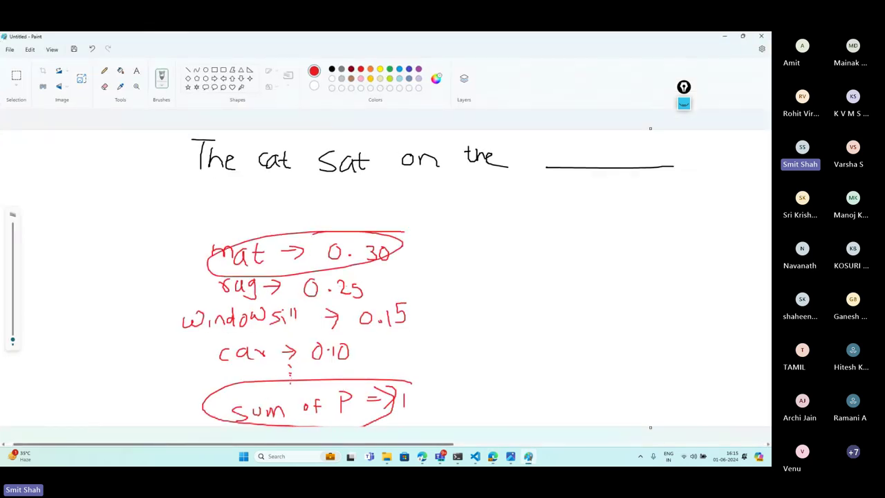
key(ctrl+z)
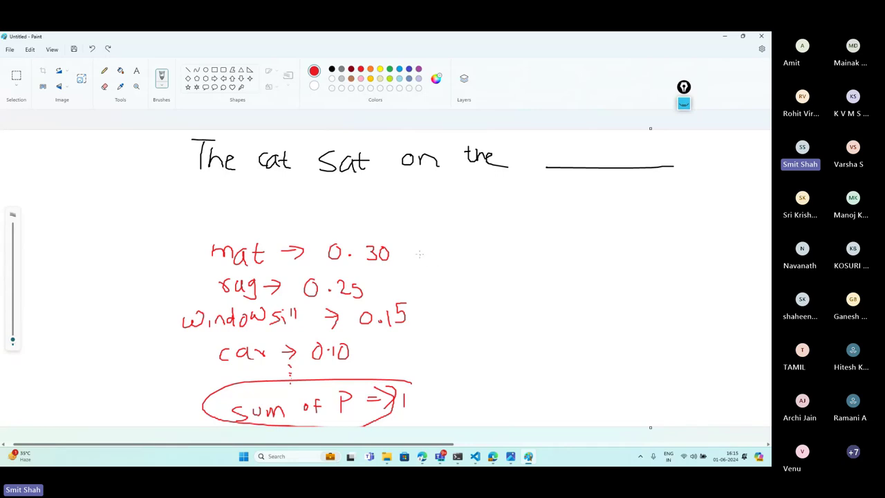
mouse_move(419, 247)
mouse_down()
mouse_move(434, 246)
mouse_move(442, 354)
mouse_move(423, 357)
mouse_up()
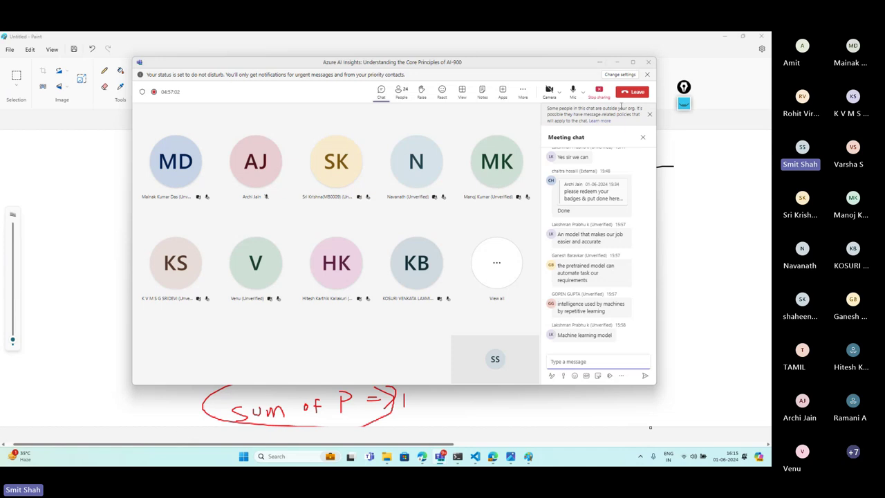
click(616, 62)
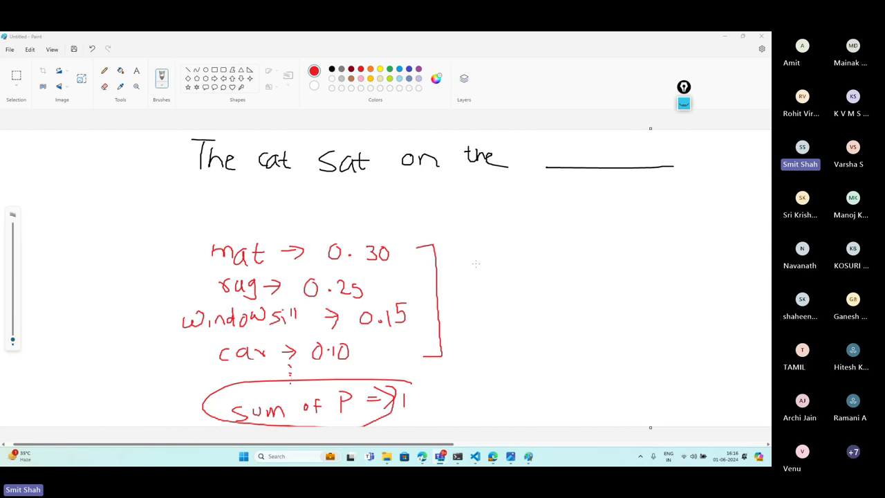
key(alt+Tab)
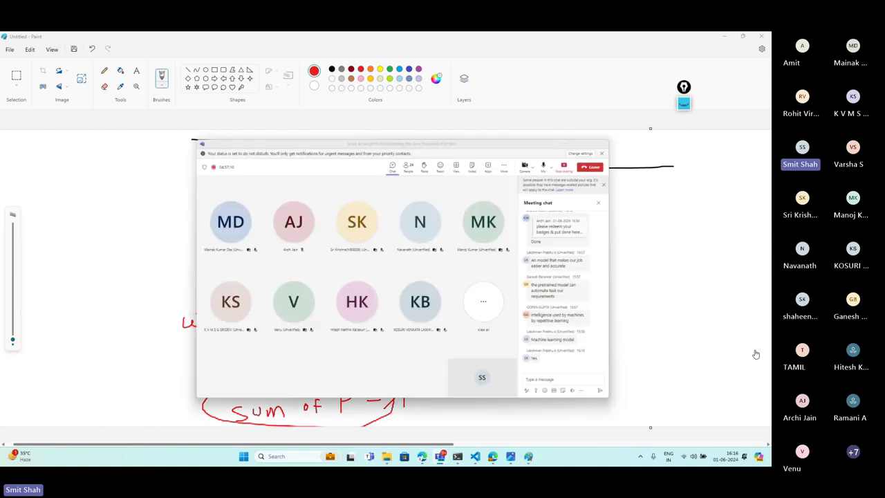
click(617, 63)
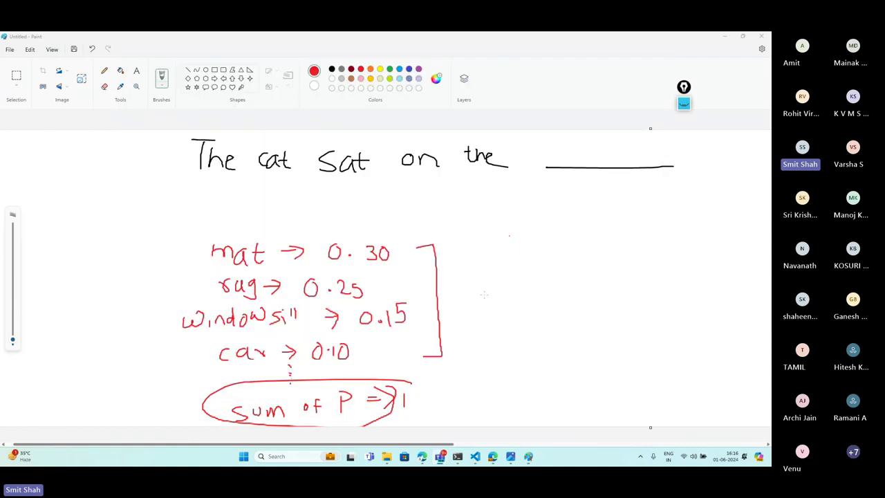
key(ctrl+z)
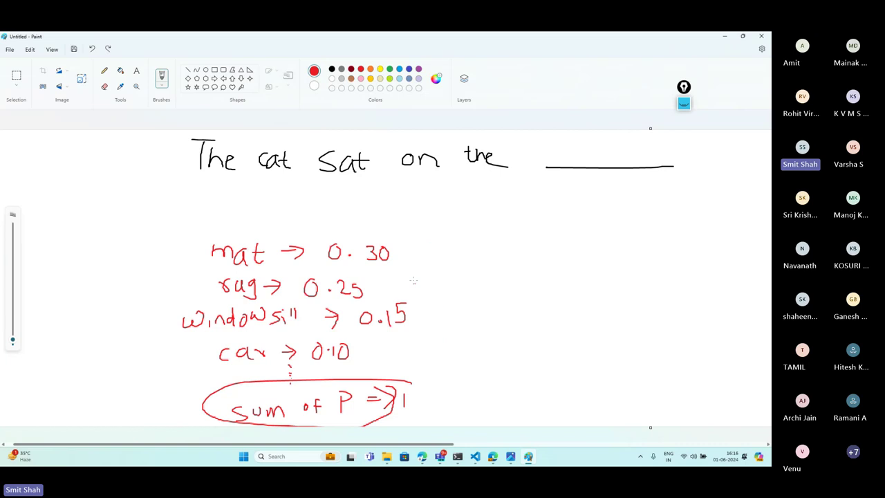
Bracket the mat, rug and windowsill entries in red, check the Teams chat for replies, and undo the bracket
mouse_move(413, 244)
mouse_down()
mouse_move(437, 251)
mouse_move(440, 311)
mouse_move(406, 319)
mouse_up()
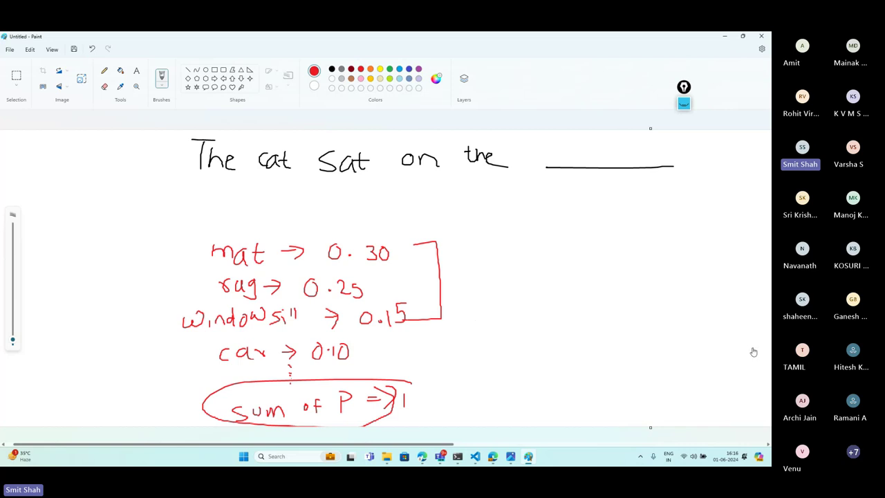
key(alt+Tab)
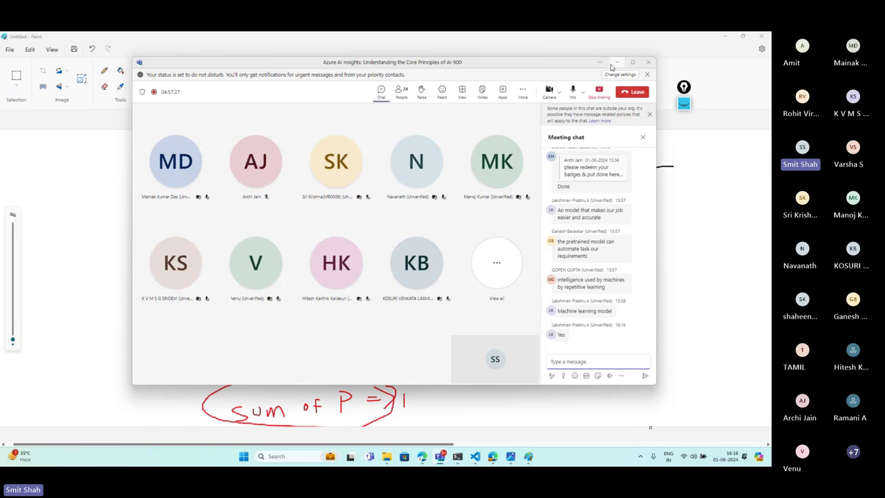
click(620, 64)
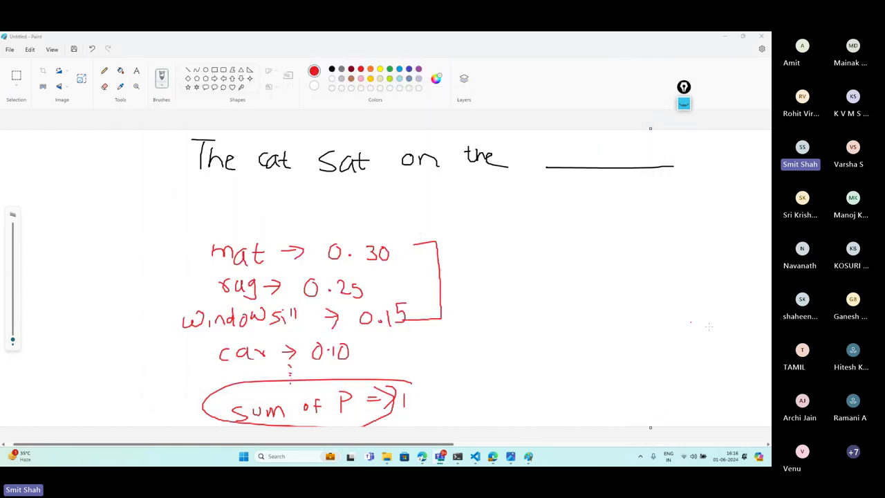
click(750, 354)
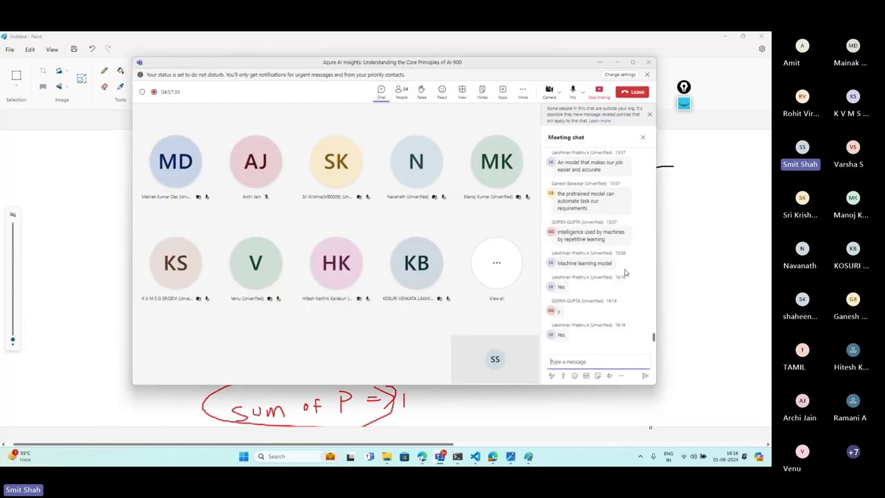
click(615, 62)
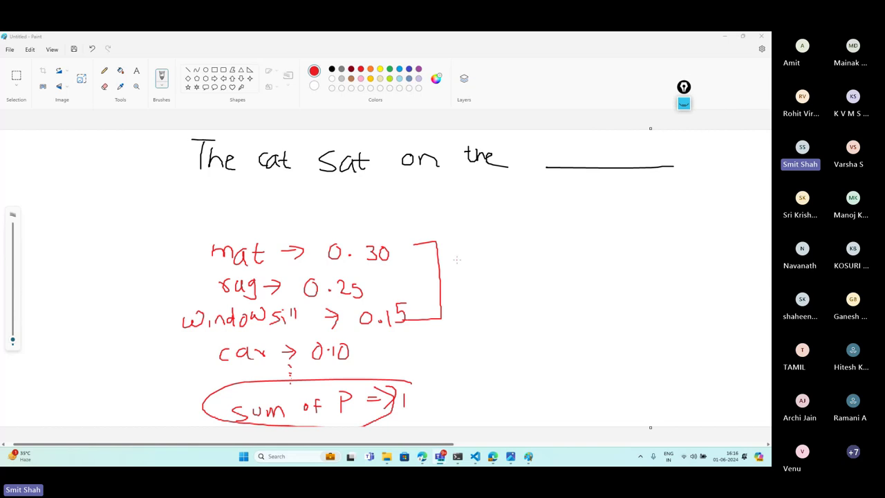
key(ctrl+z)
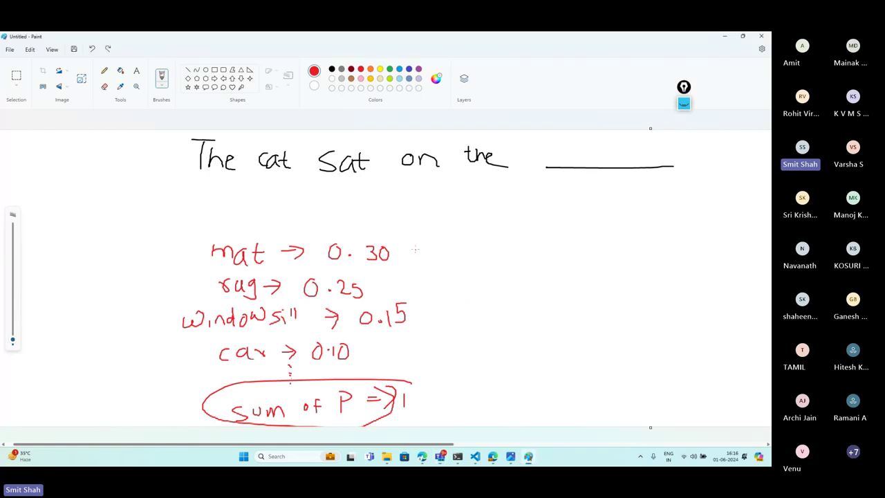